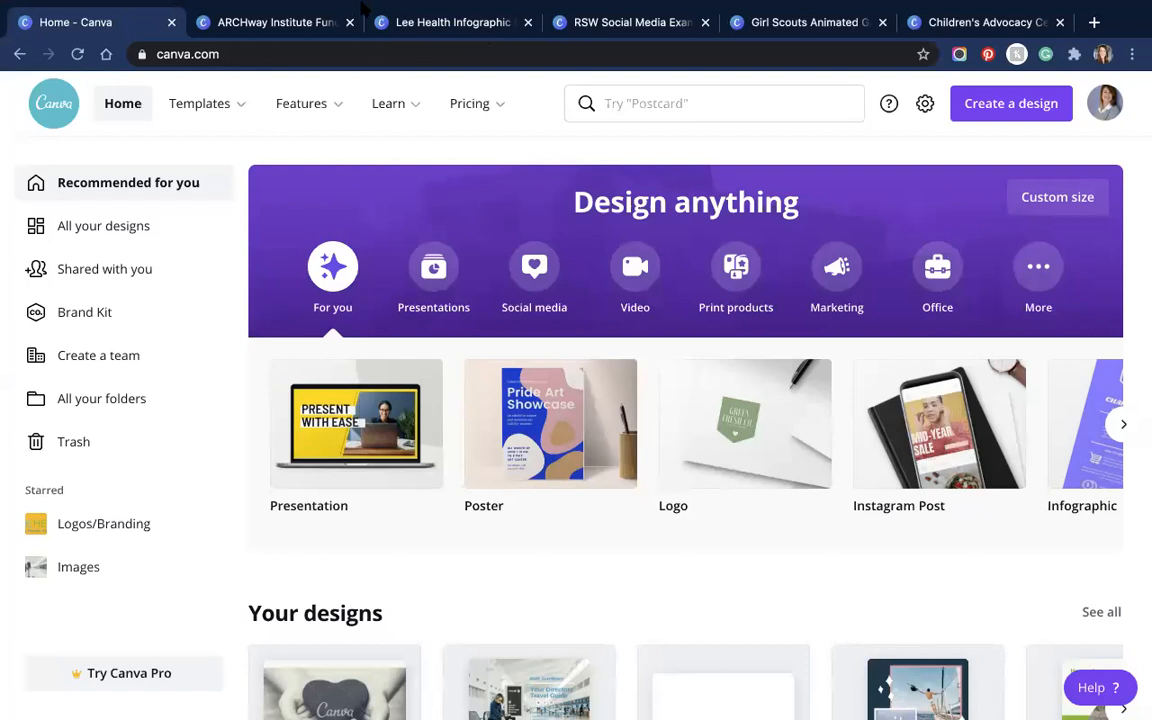
Step: Go to Features > Learn and browse the articles, led by 'The ultimate guide to working remotely'
click(316, 106)
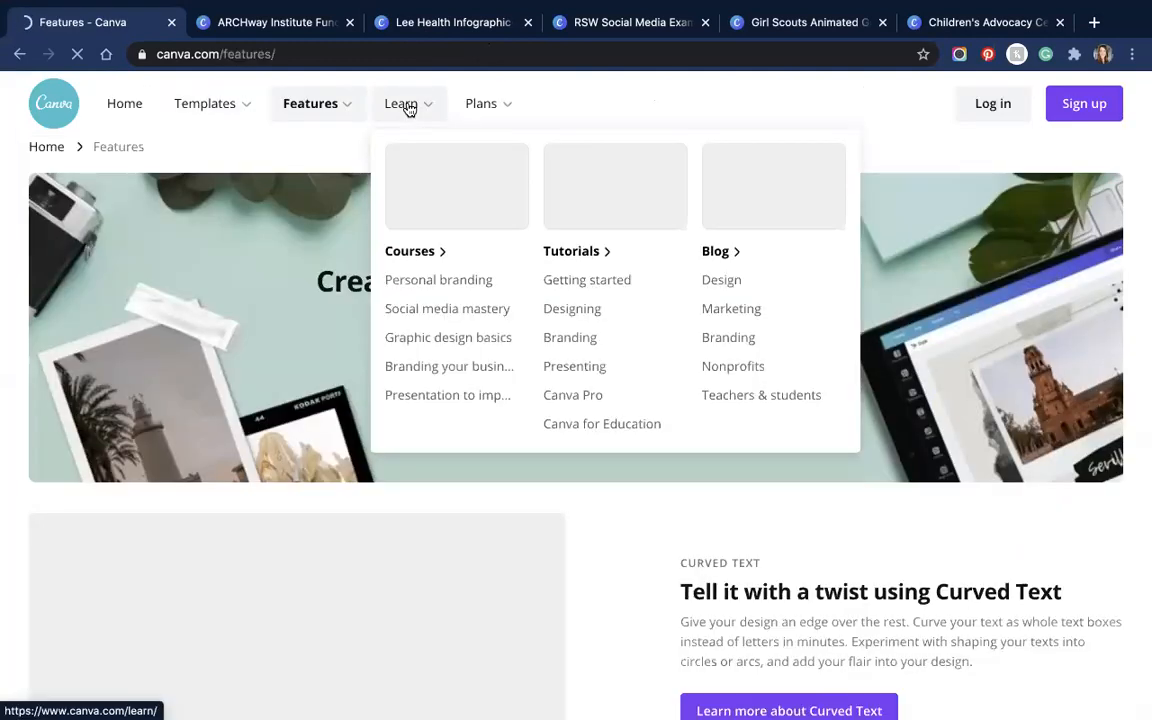
click(404, 105)
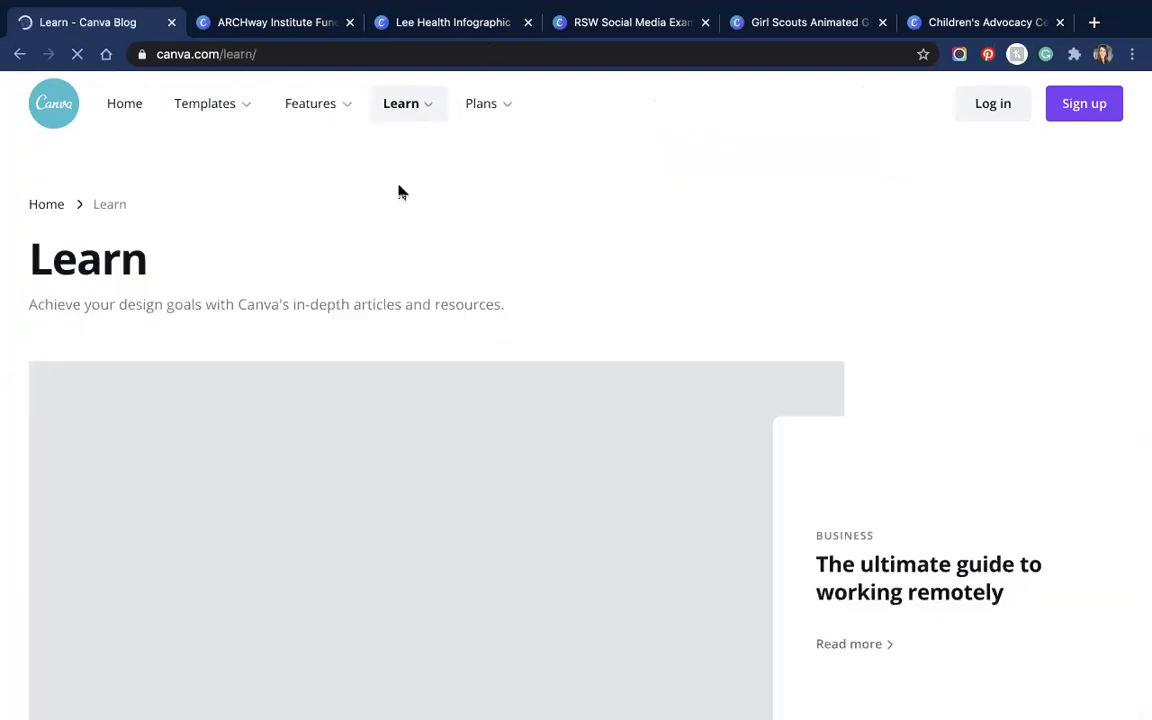
scroll(470, 420, down, 3)
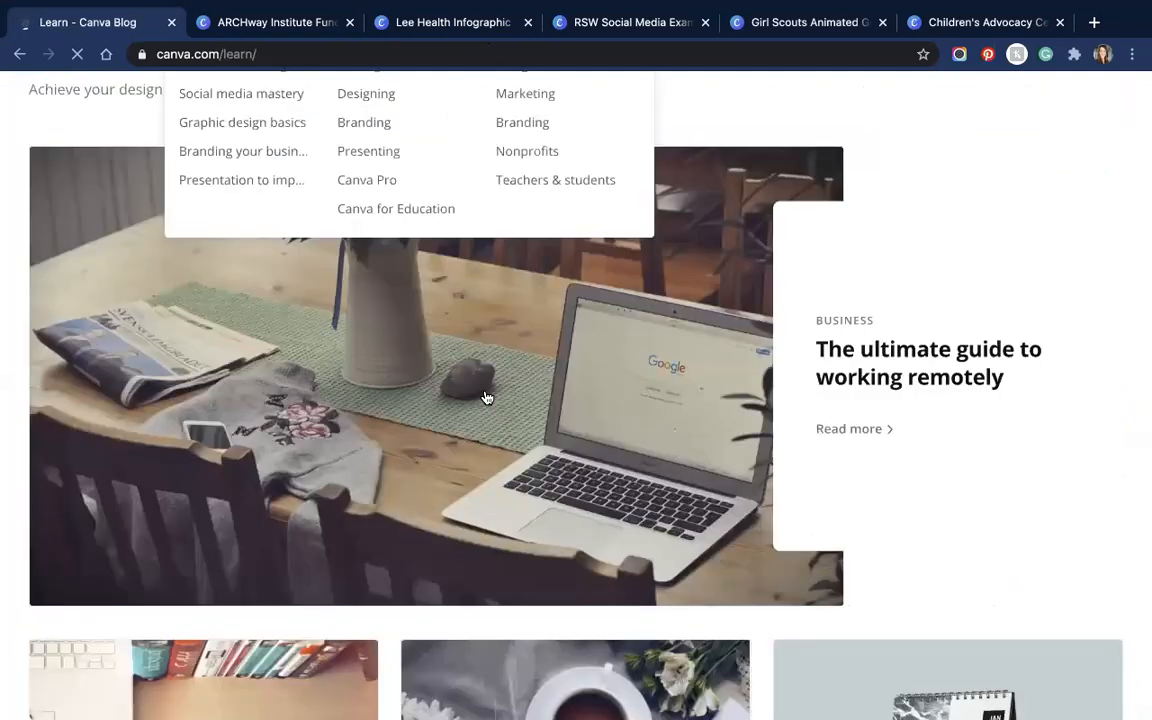
scroll(486, 398, down, 6)
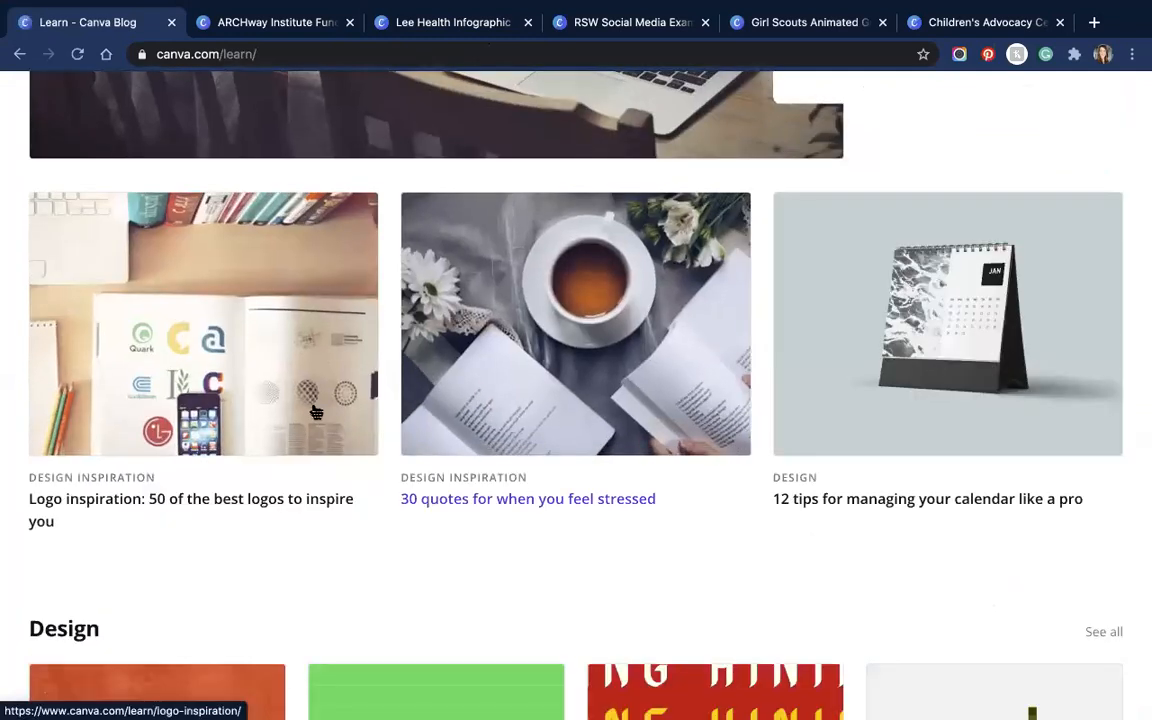
scroll(245, 404, down, 7)
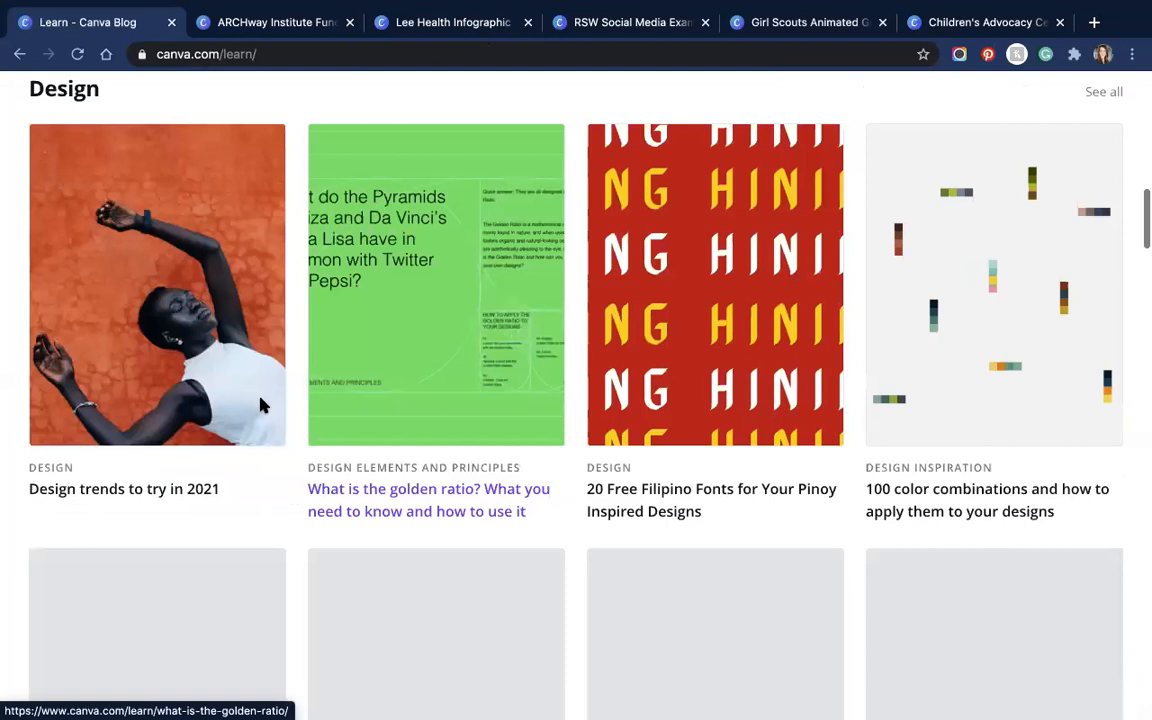
scroll(262, 405, down, 1)
scroll(272, 404, up, 15)
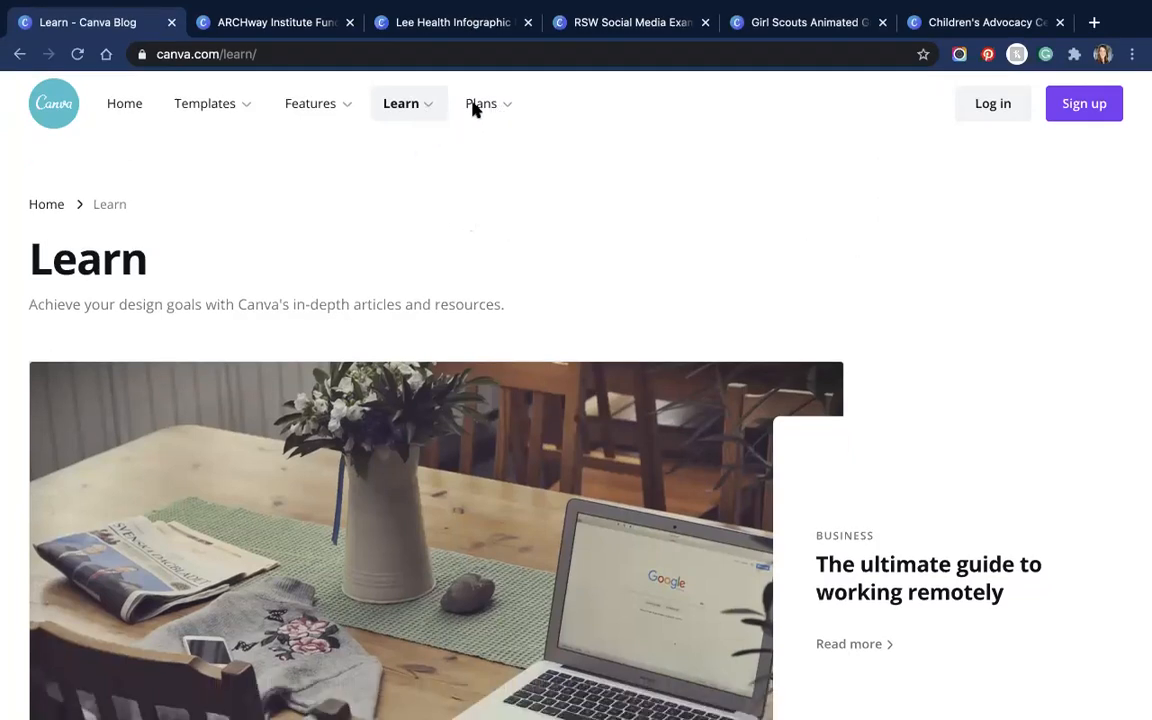
Step: Scroll through the Free, Pro and Enterprise plan comparison, then go back Home
click(498, 110)
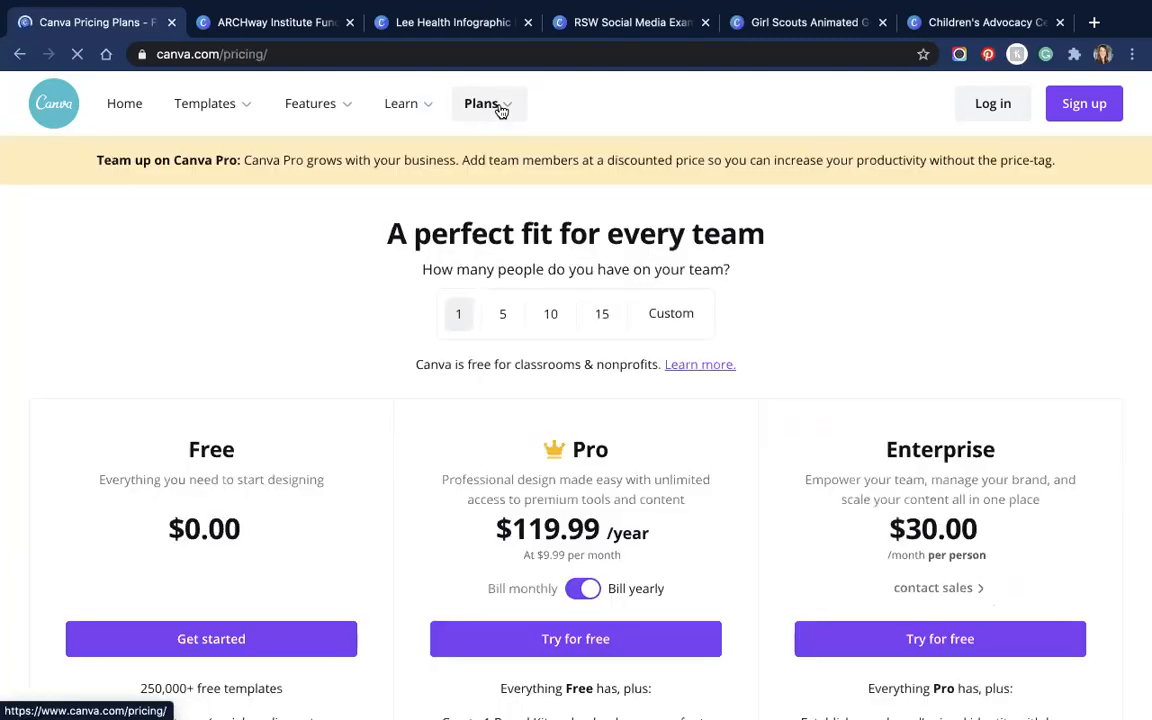
scroll(690, 440, down, 3)
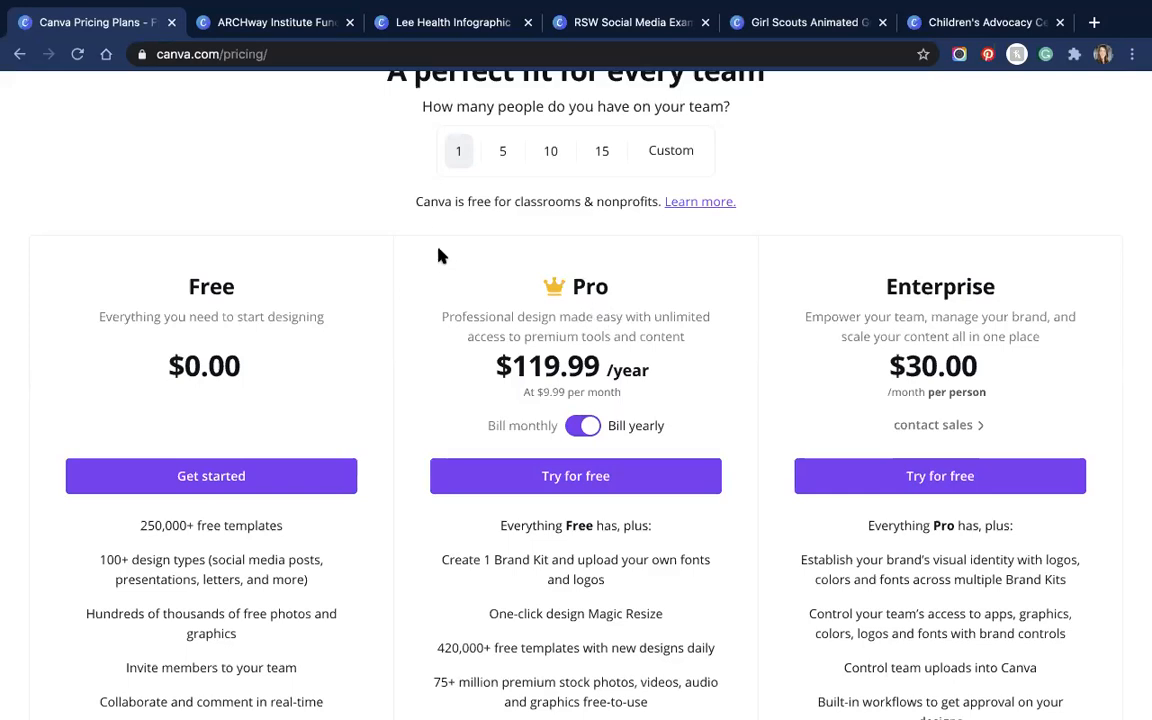
scroll(437, 252, up, 3)
scroll(440, 268, down, 8)
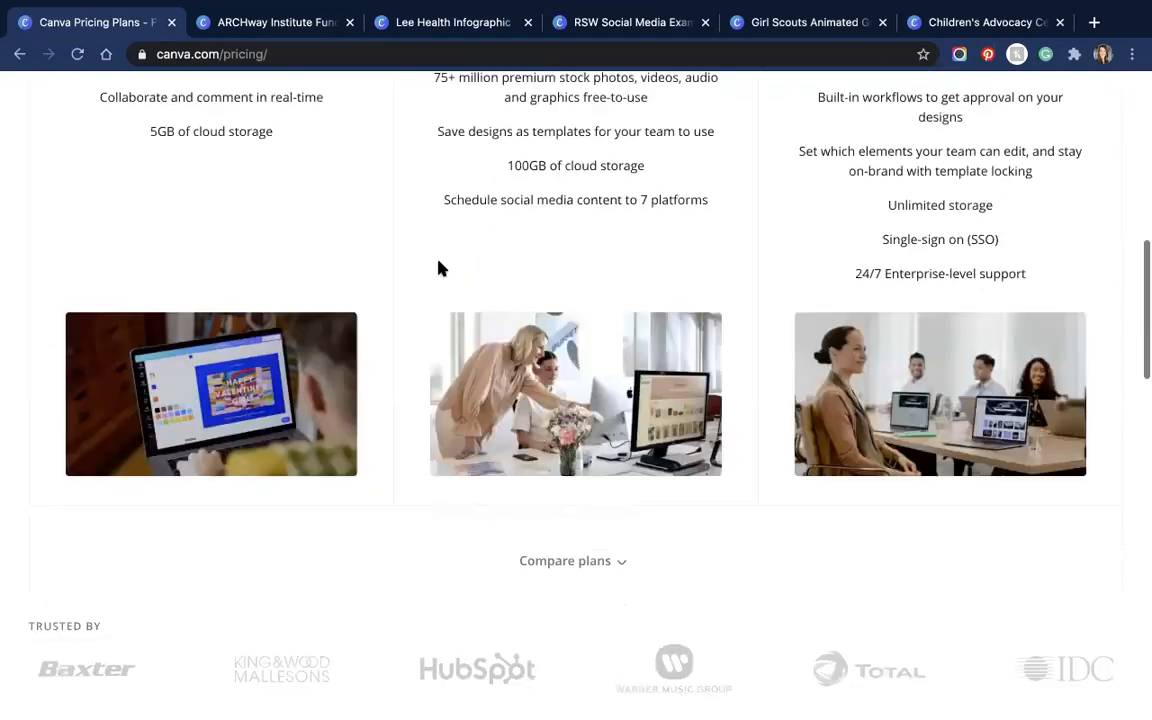
scroll(440, 268, down, 8)
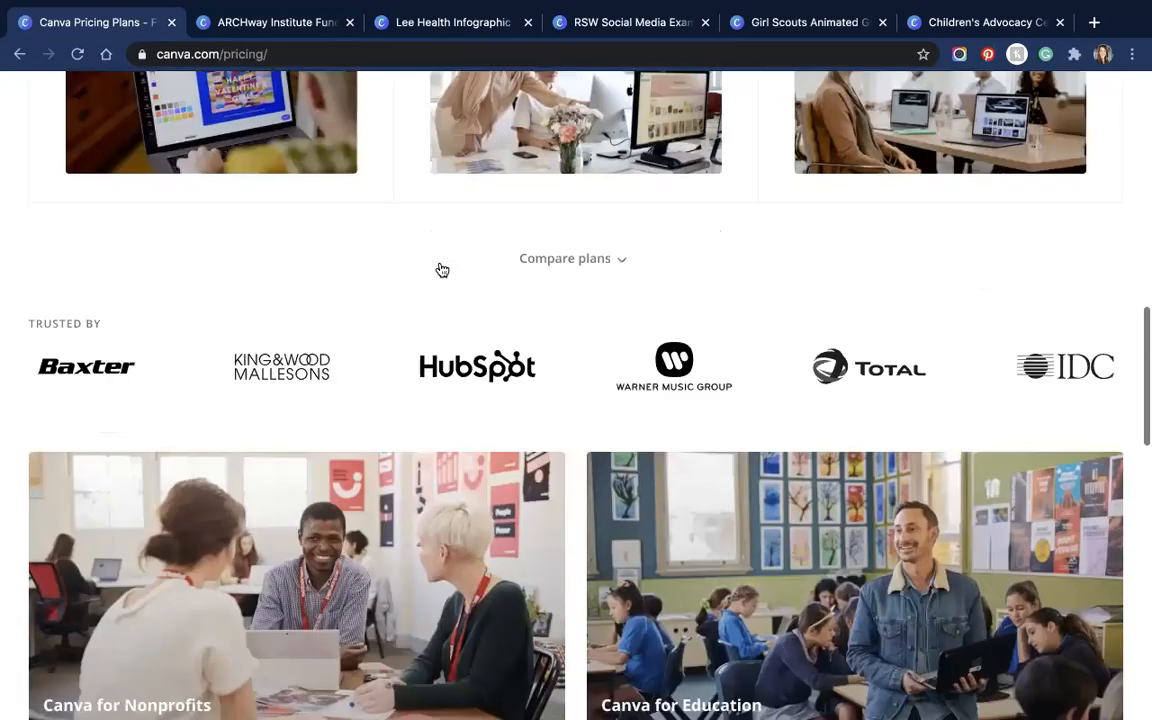
scroll(440, 268, down, 5)
scroll(437, 264, up, 15)
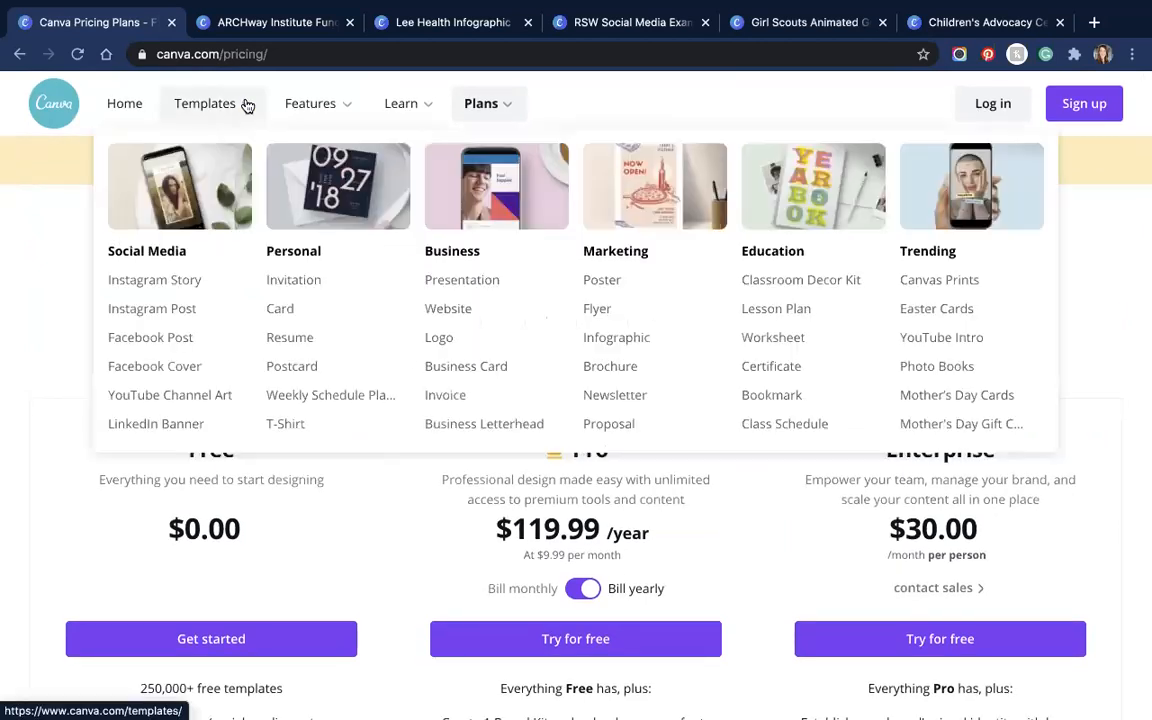
click(124, 101)
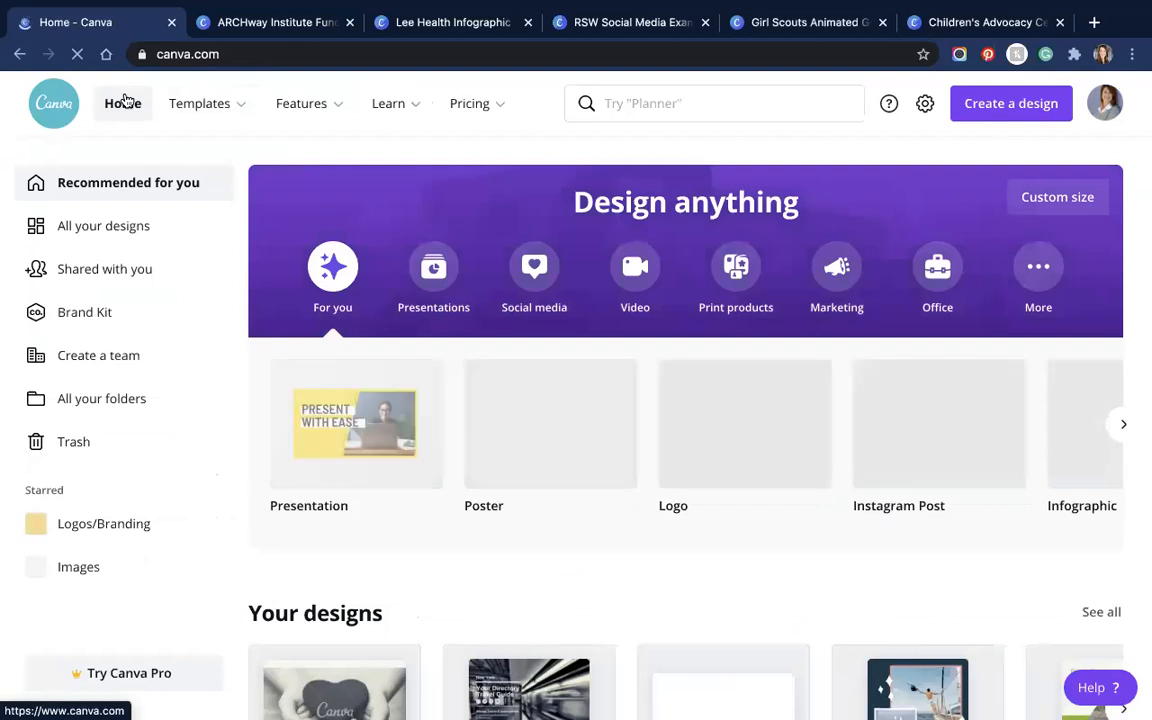
Step: Create a blank 1200 × 628 px Facebook Ad by searching 'facebook ad'
mouse_move(502, 104)
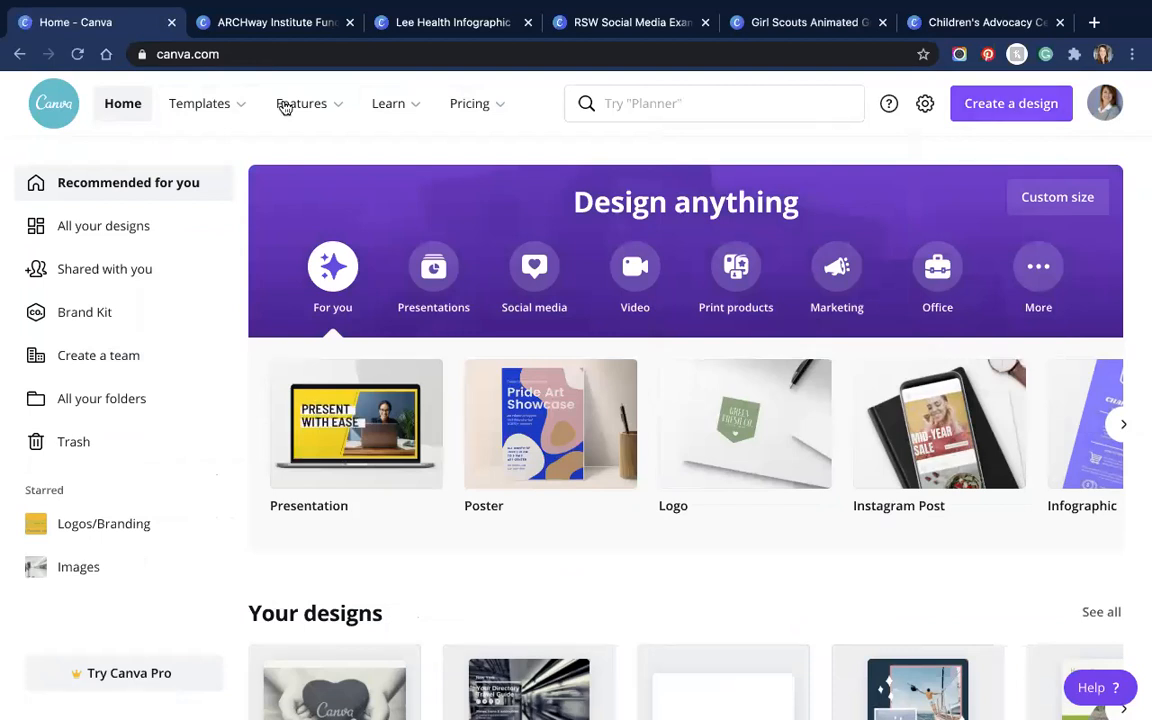
mouse_move(232, 108)
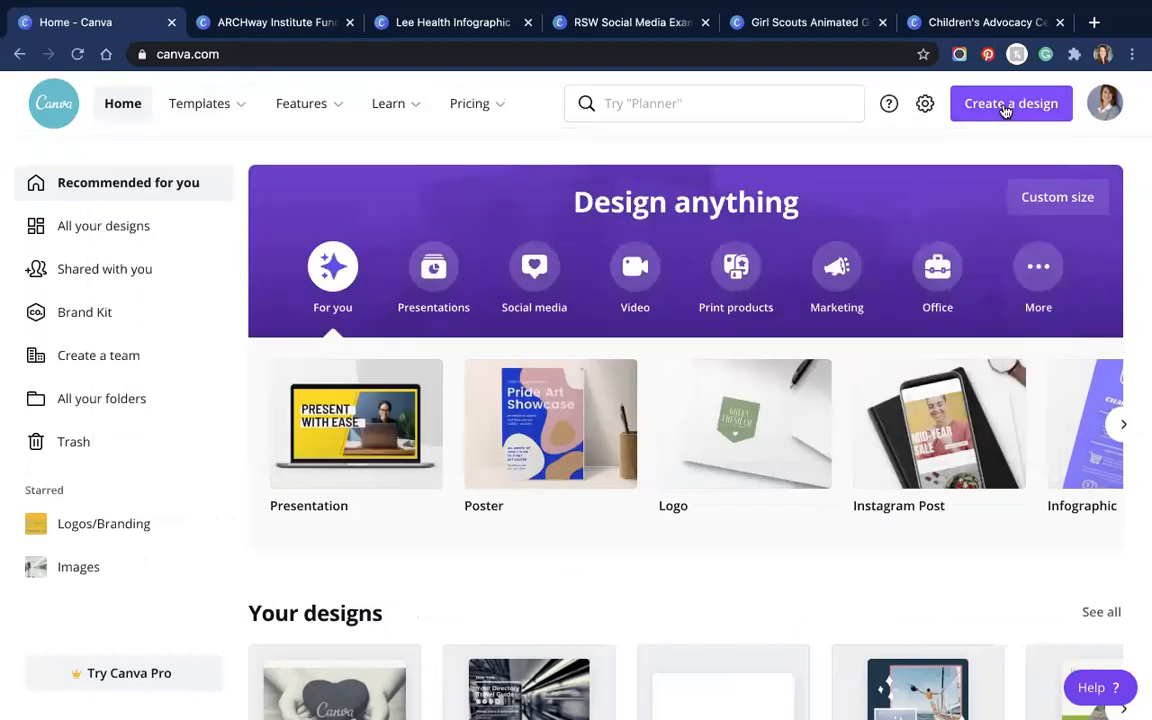
click(1006, 108)
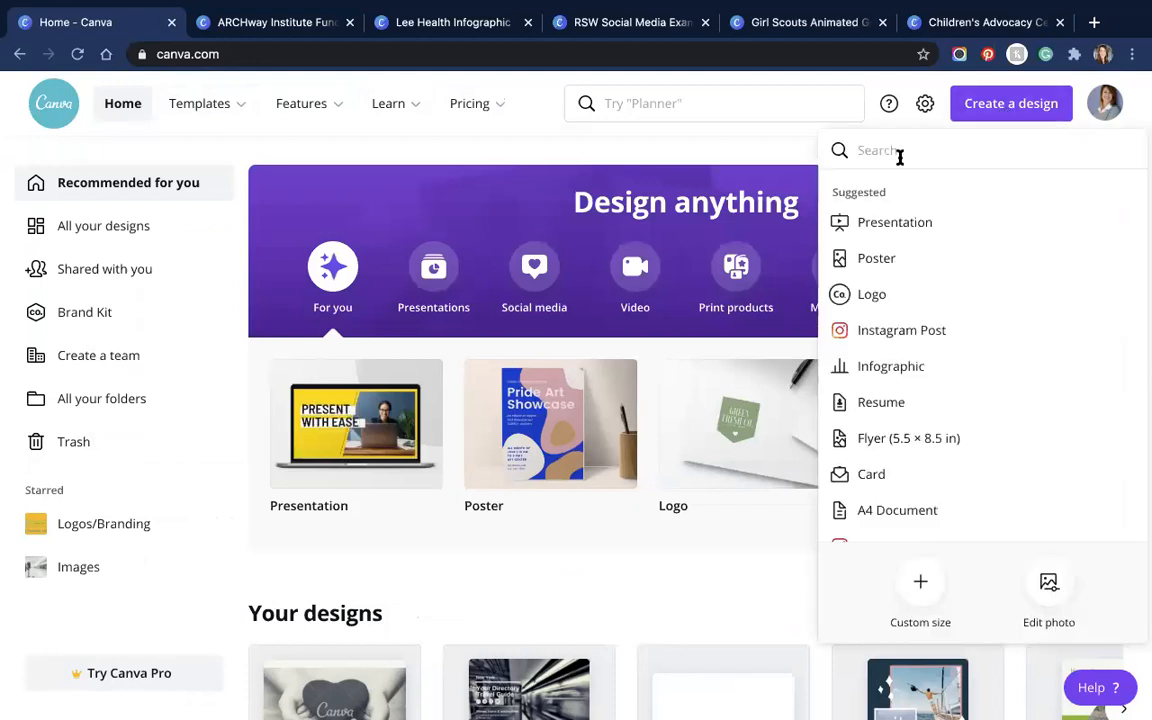
text(faceboo)
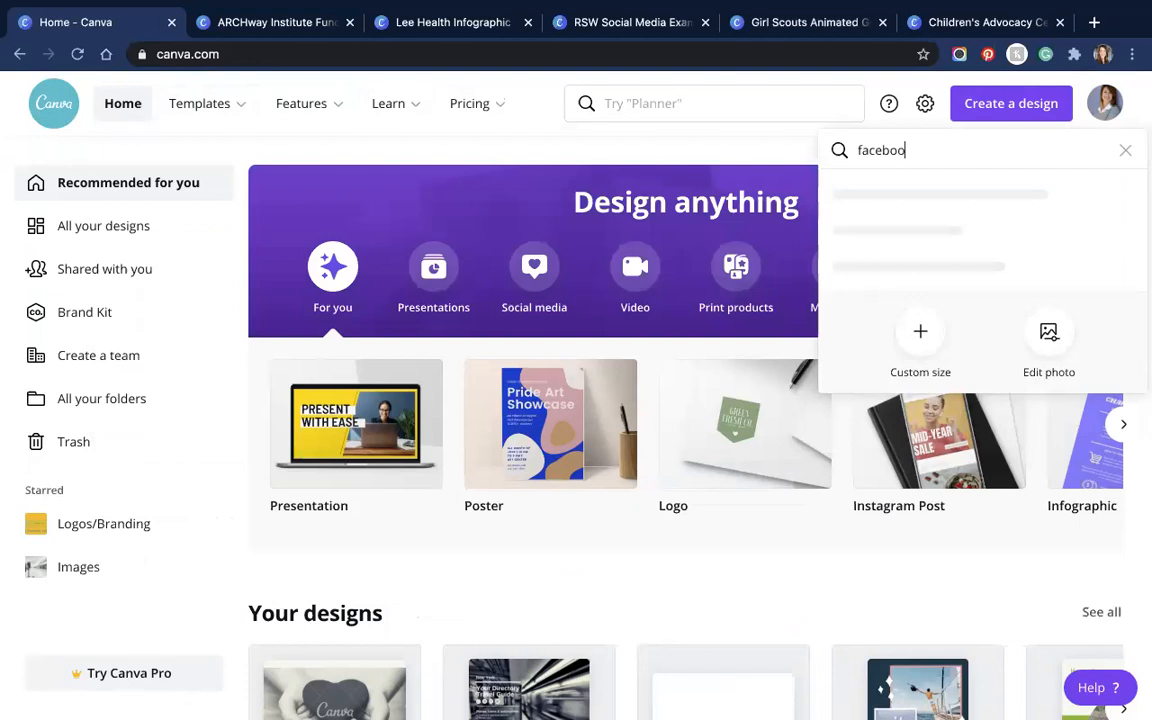
text(k ad)
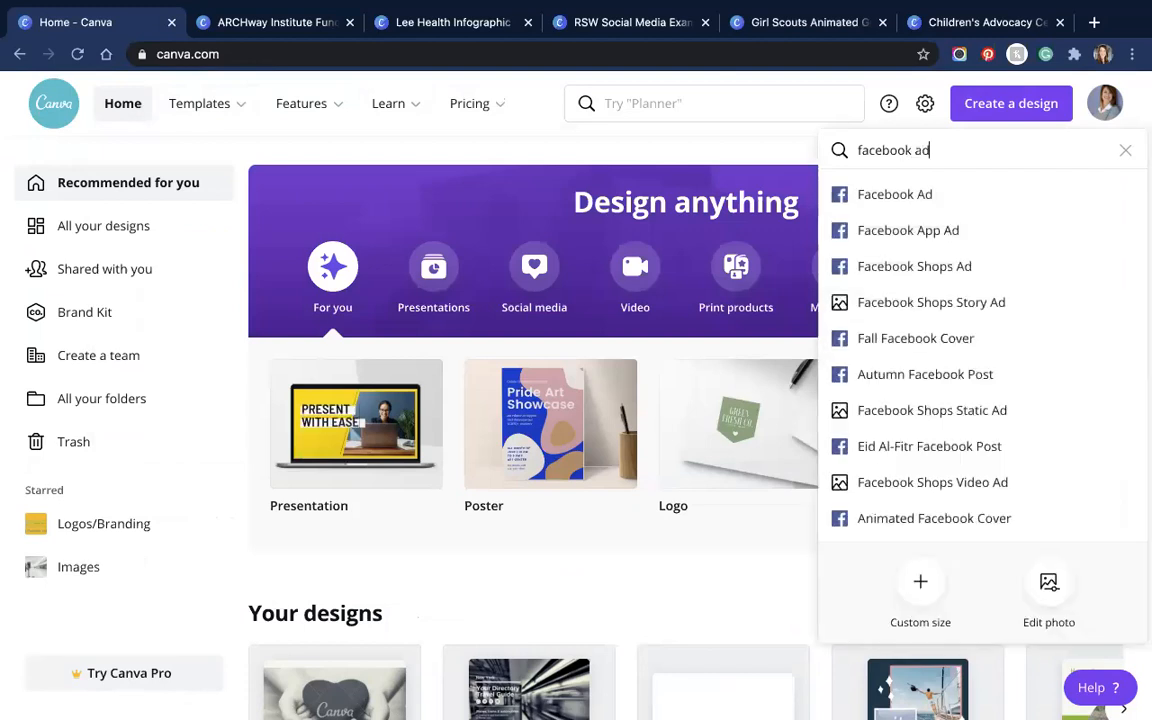
click(908, 195)
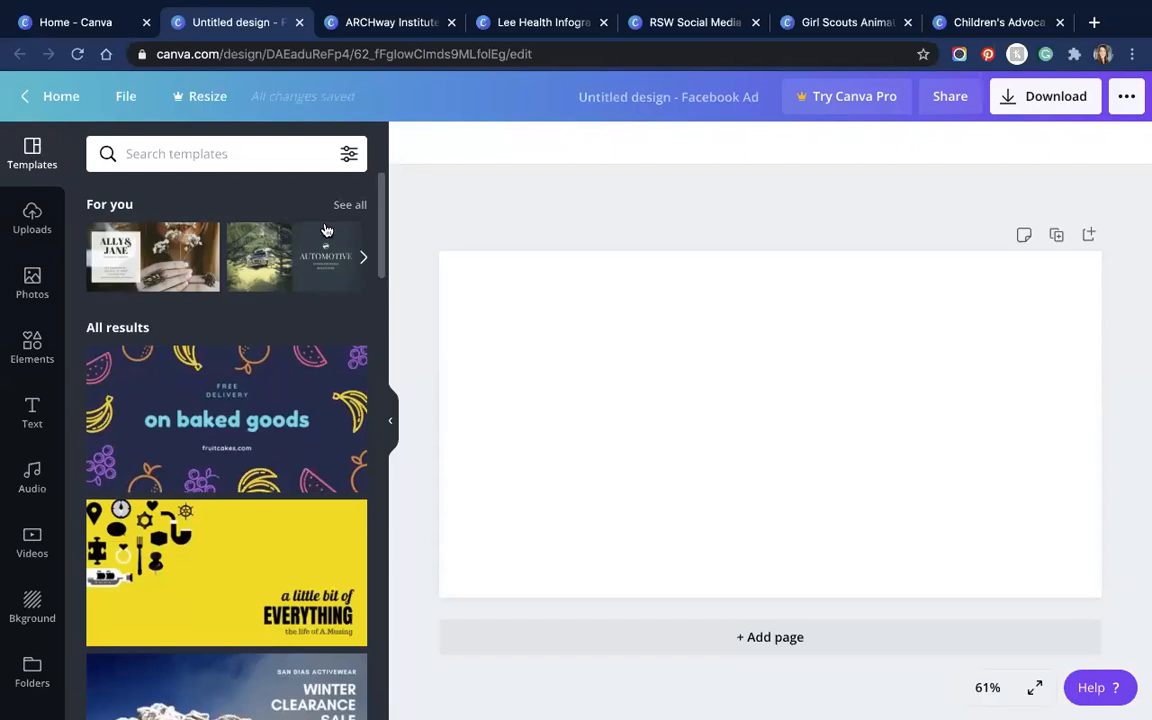
Step: Filter the Facebook Ad templates to the blue colour swatch
click(349, 154)
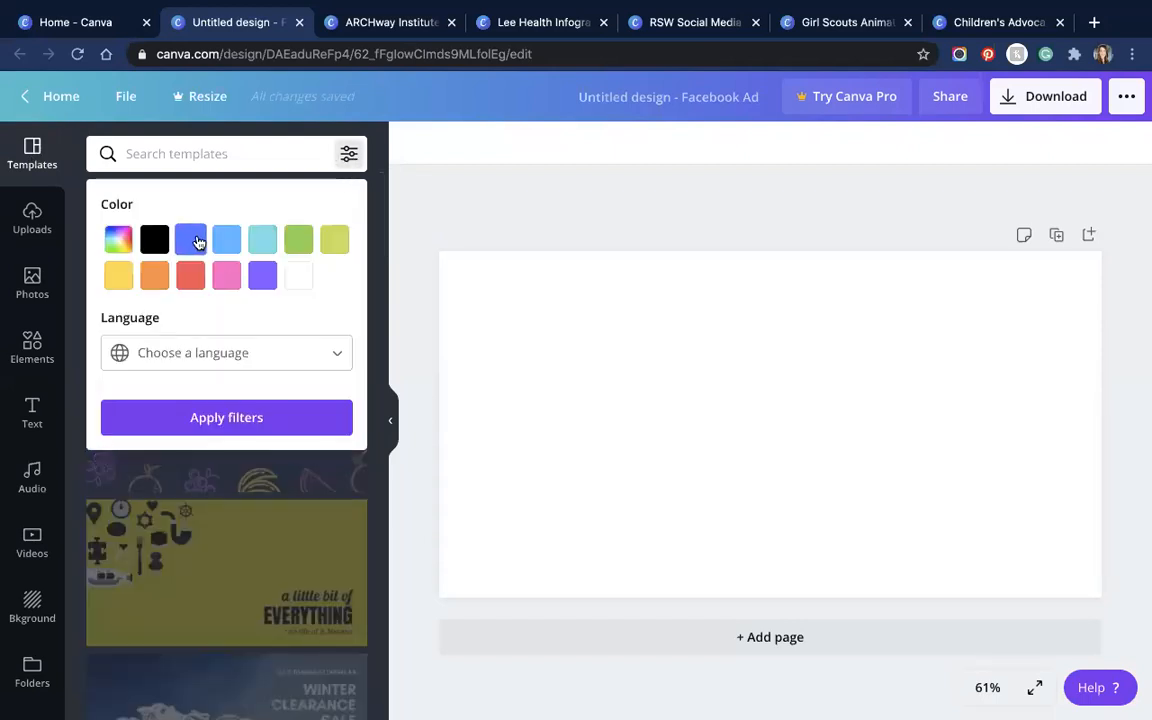
click(191, 241)
click(265, 417)
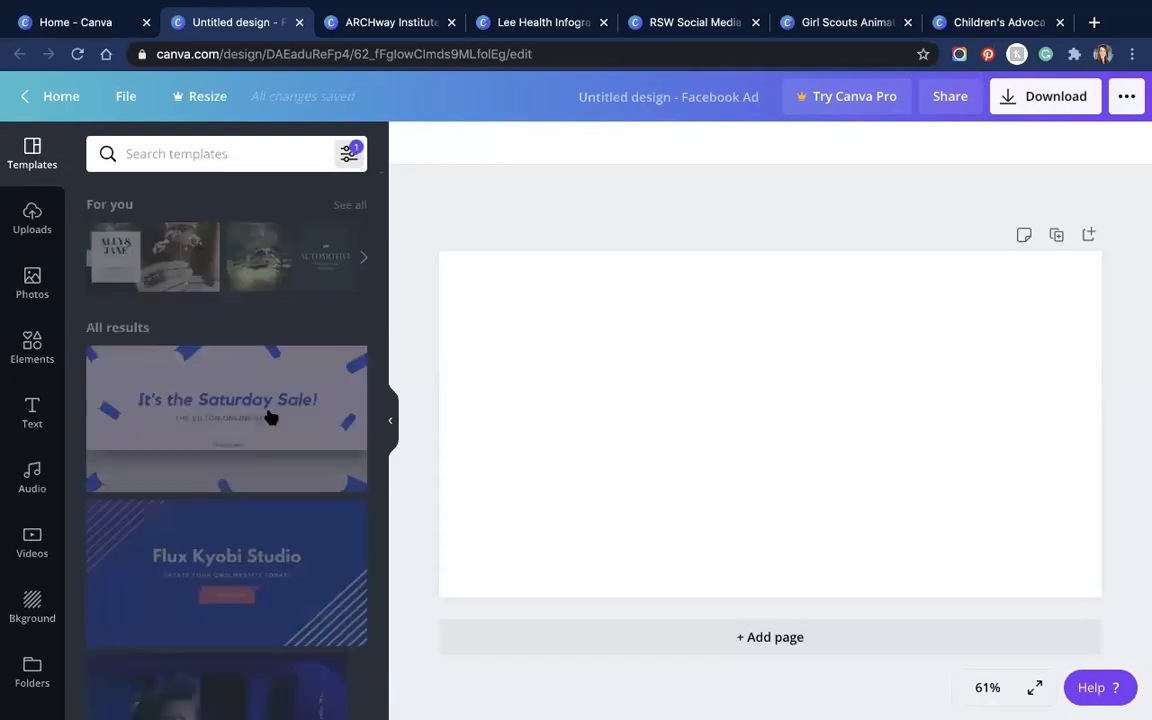
scroll(260, 420, down, 2)
scroll(260, 411, up, 2)
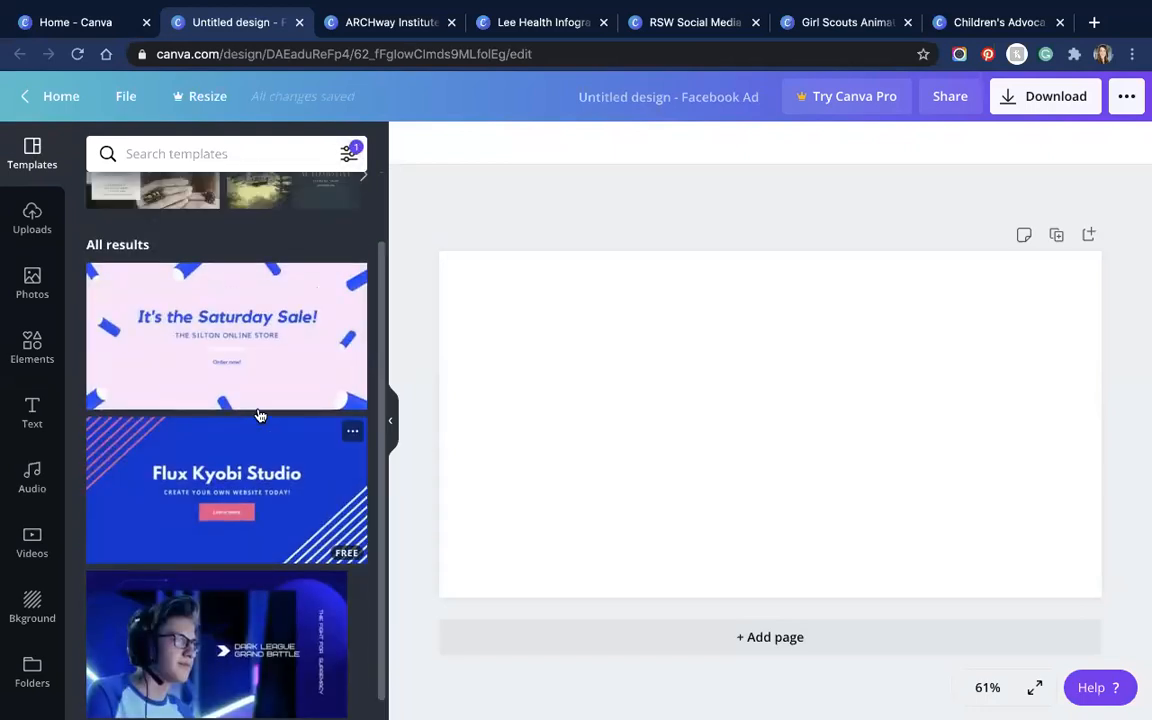
Step: Check the template Language list, close the filters, and show all For you templates
click(349, 155)
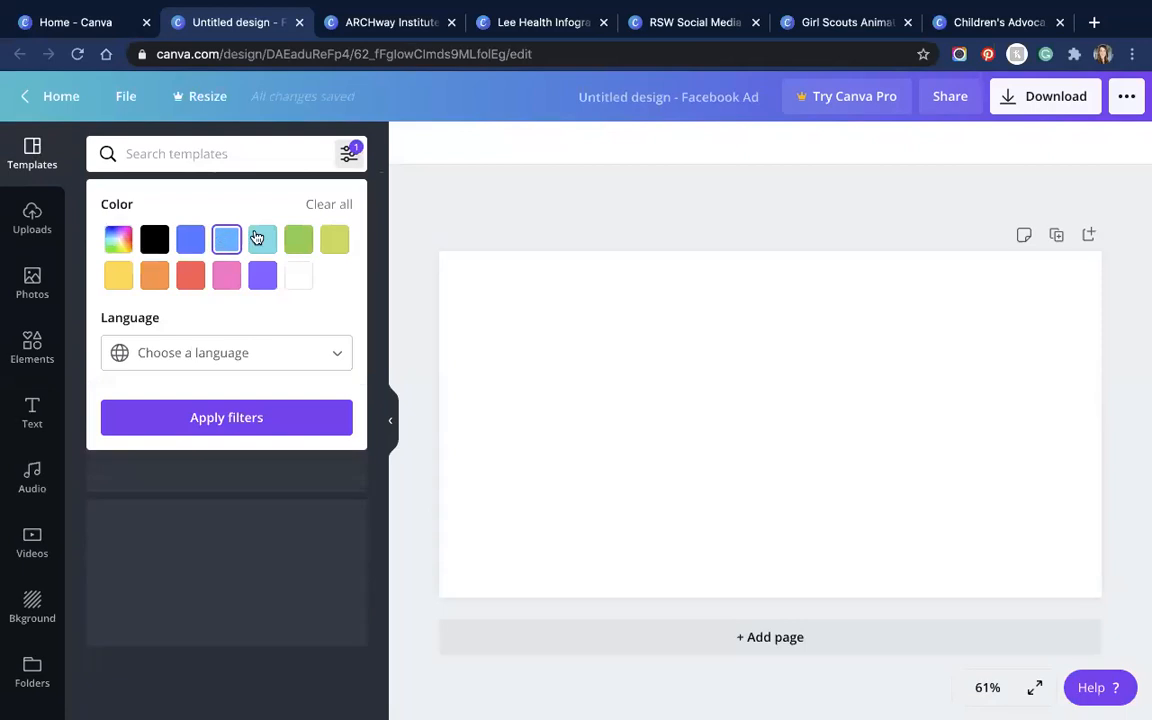
click(315, 353)
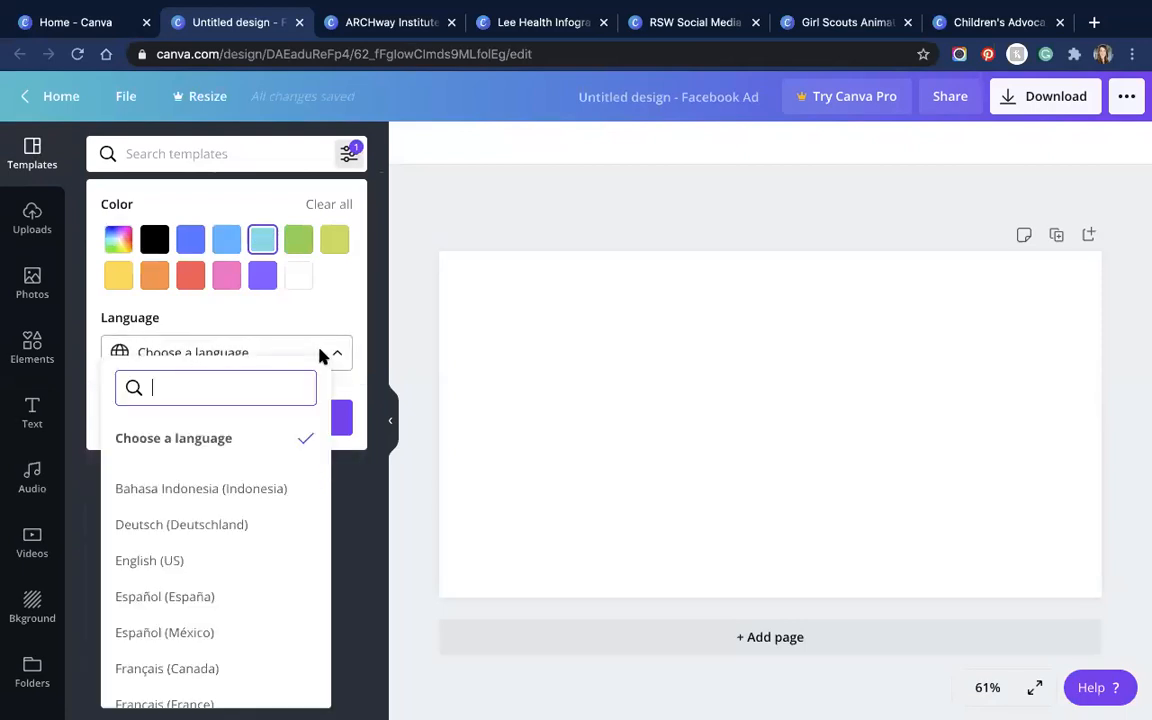
scroll(206, 514, down, 3)
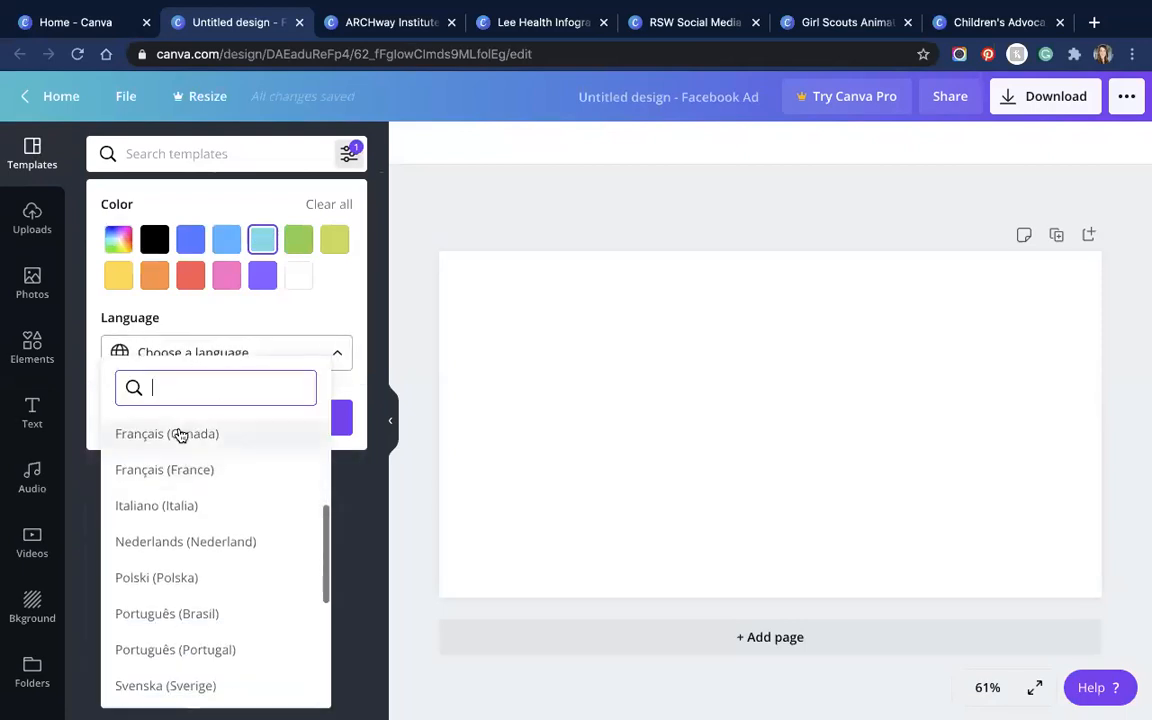
scroll(180, 435, up, 3)
click(351, 153)
click(351, 153)
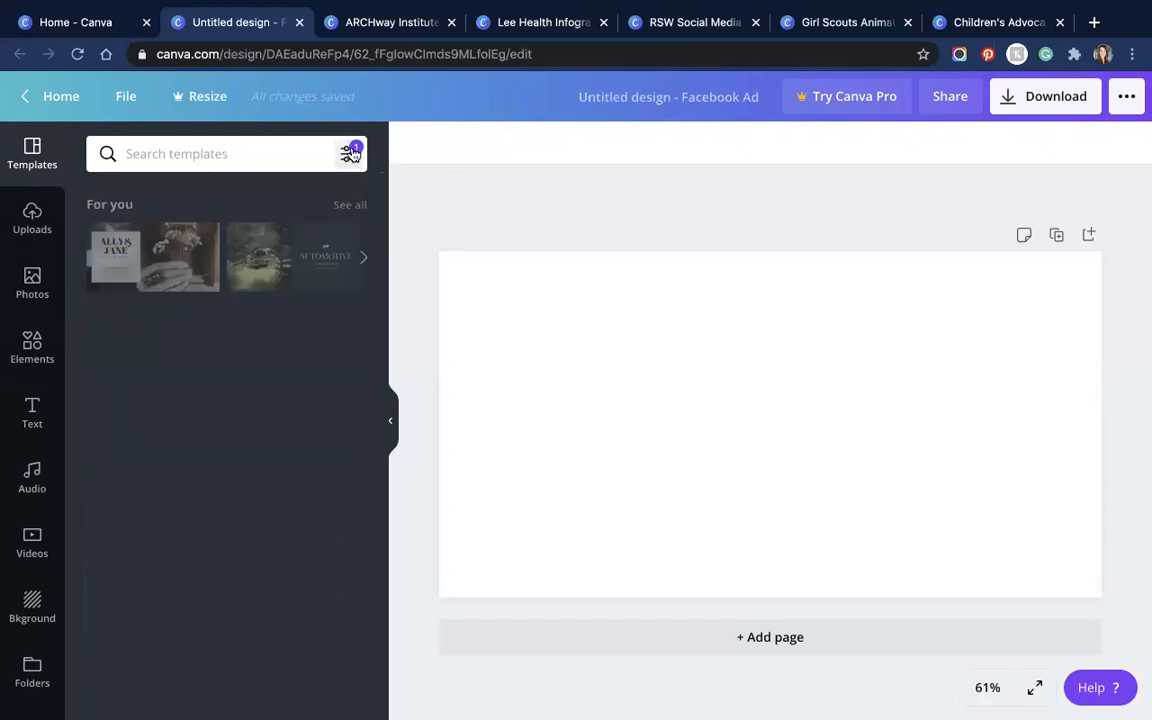
click(352, 206)
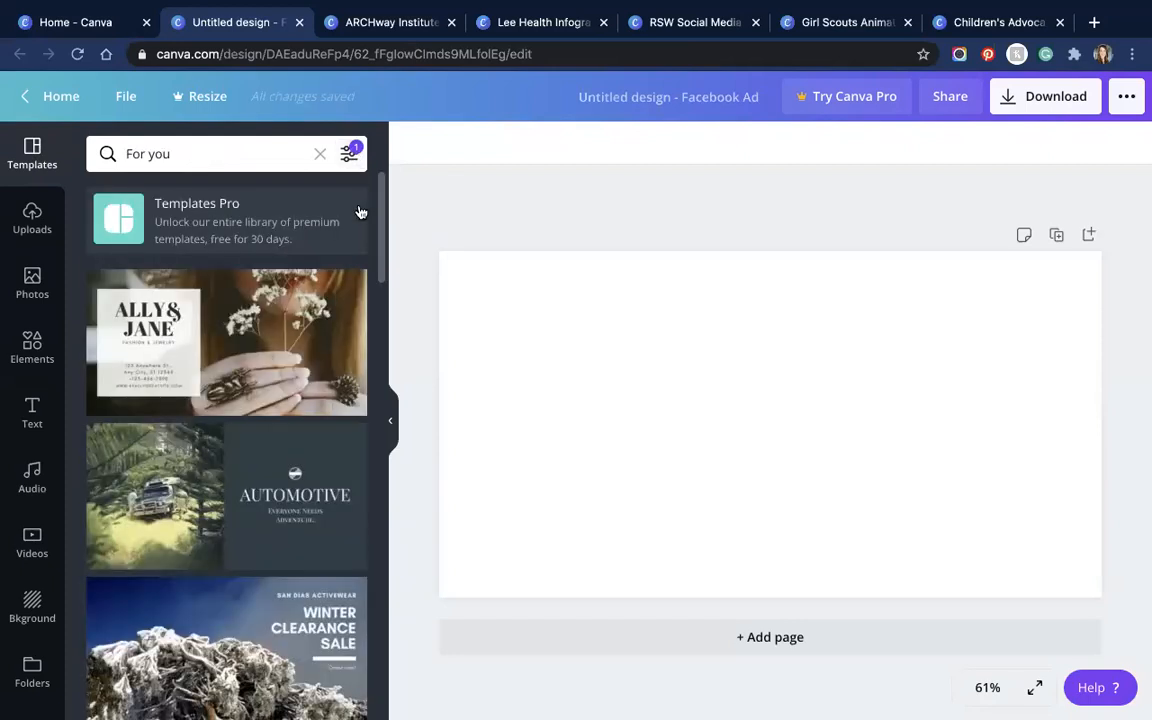
scroll(242, 448, down, 10)
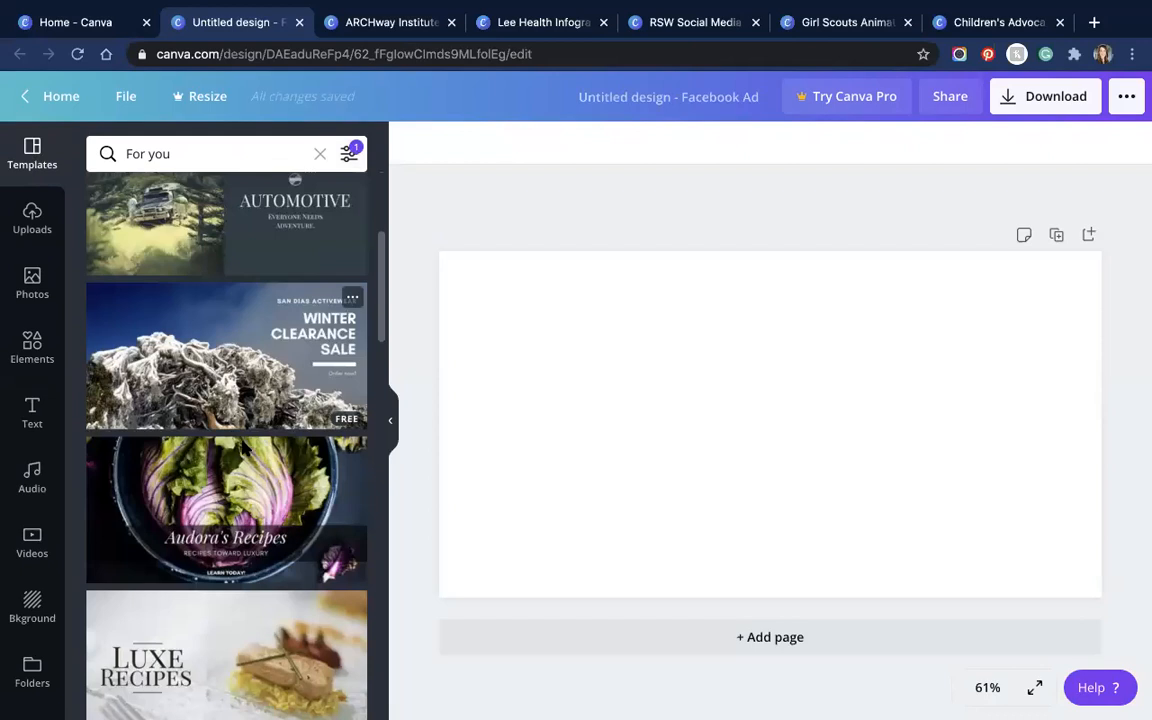
scroll(242, 448, up, 10)
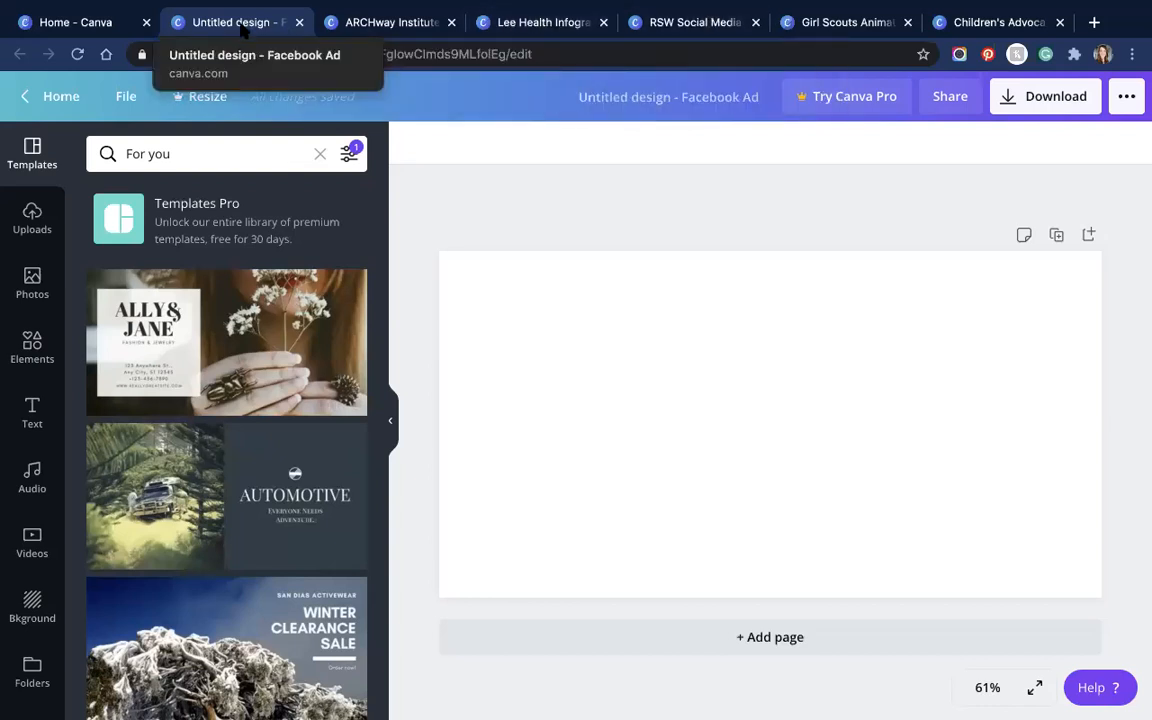
Step: Switch through the ARCHway and Lee Health designs to the RSW Social Media Example, selecting its station photo
click(655, 23)
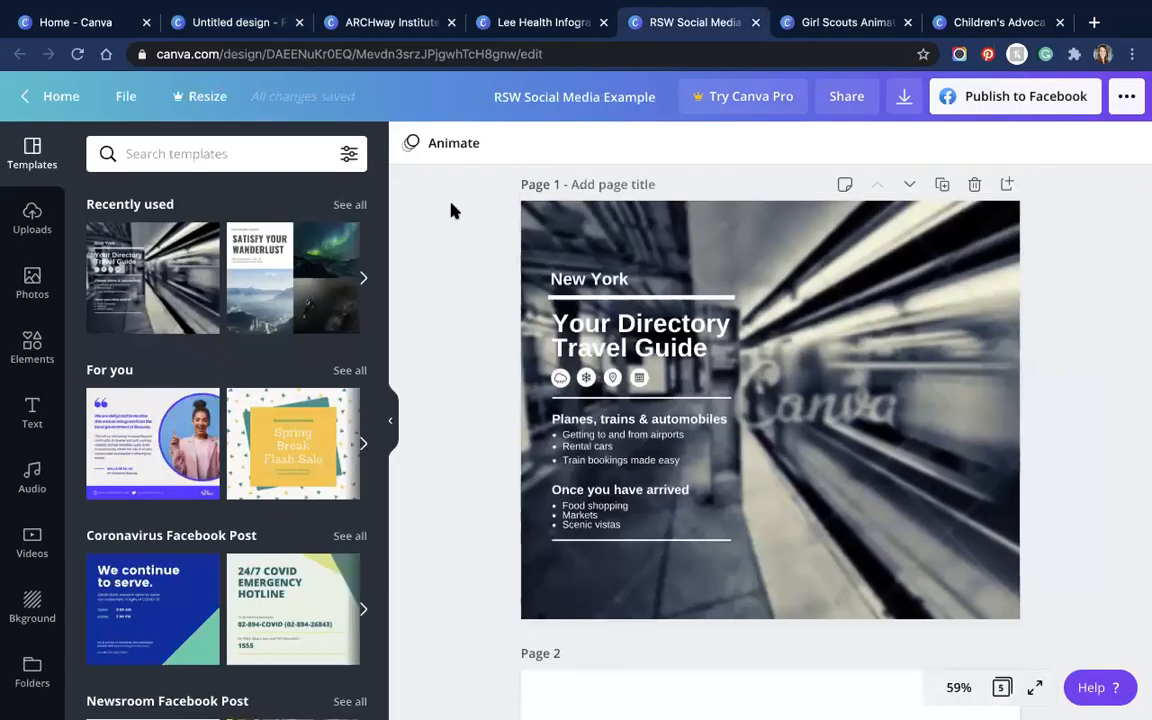
click(205, 24)
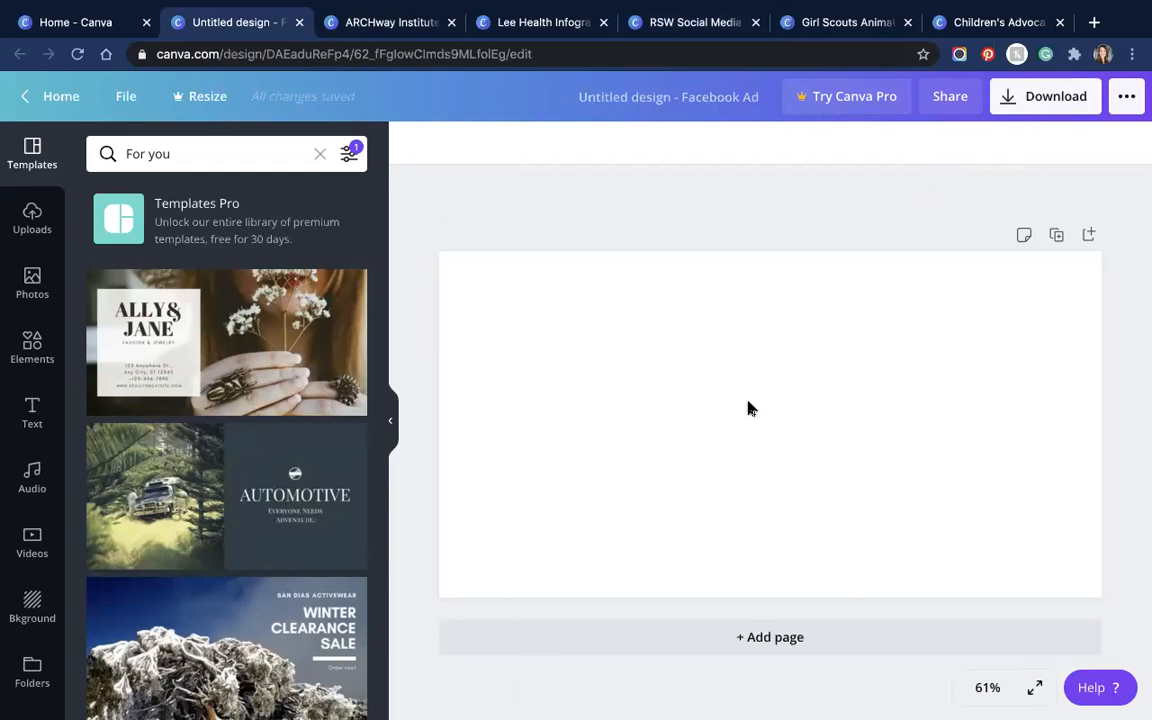
click(62, 98)
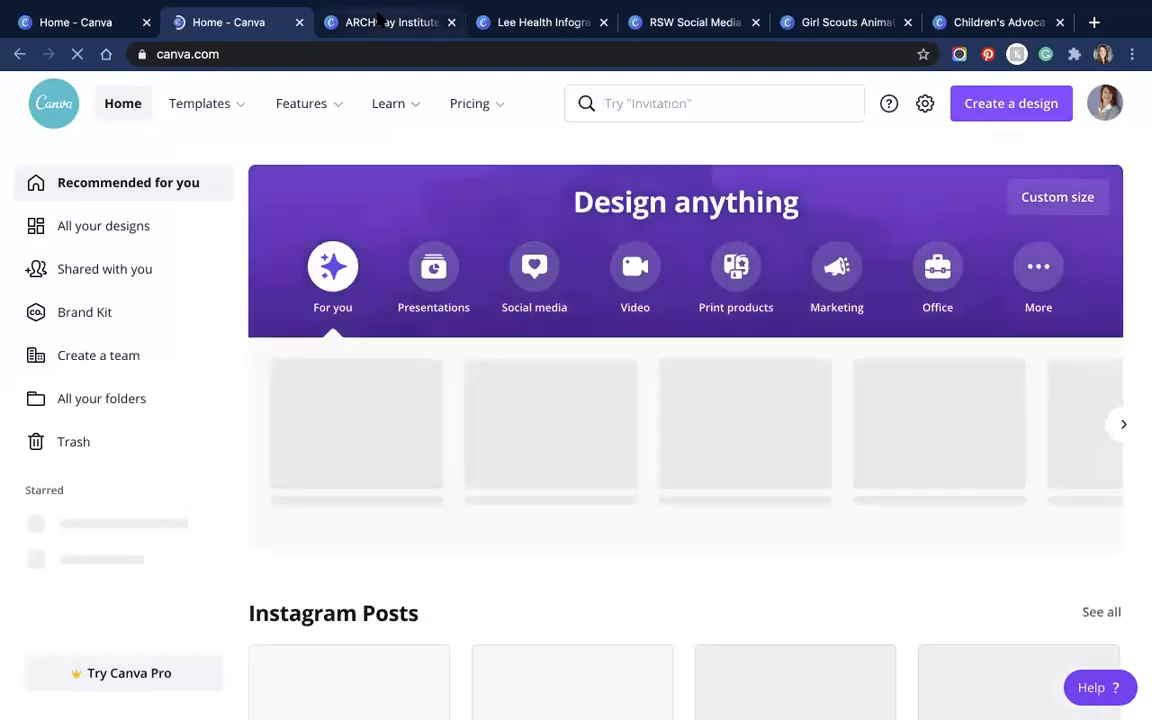
click(379, 19)
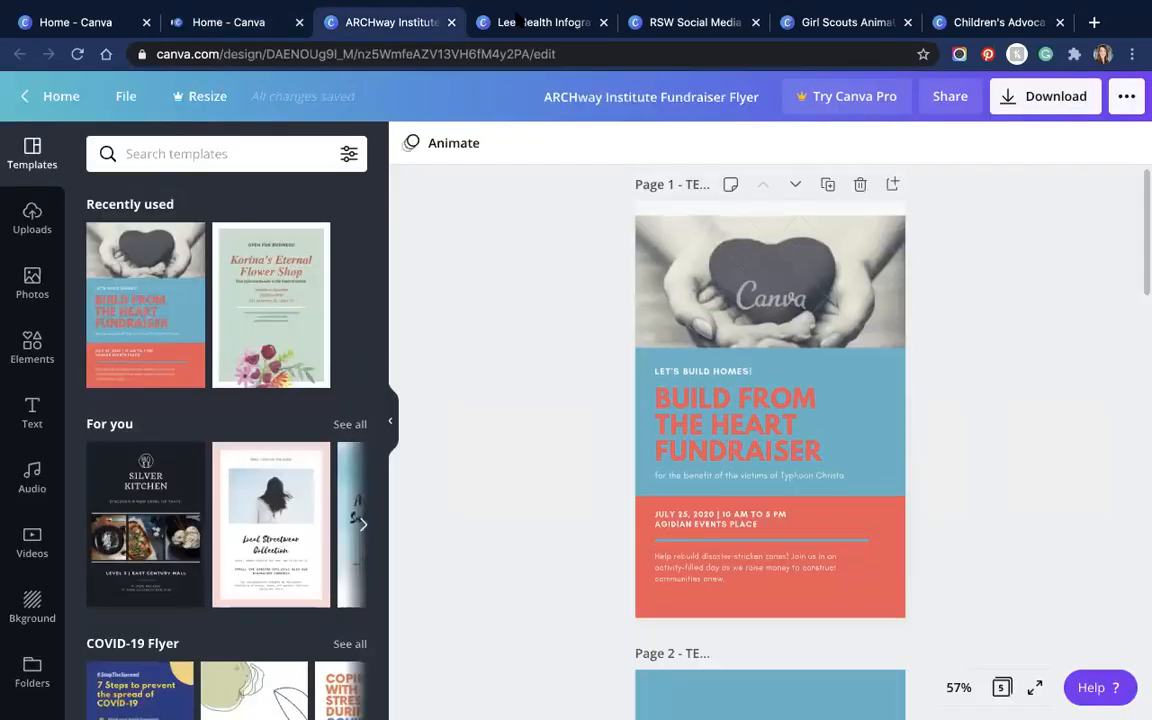
click(497, 20)
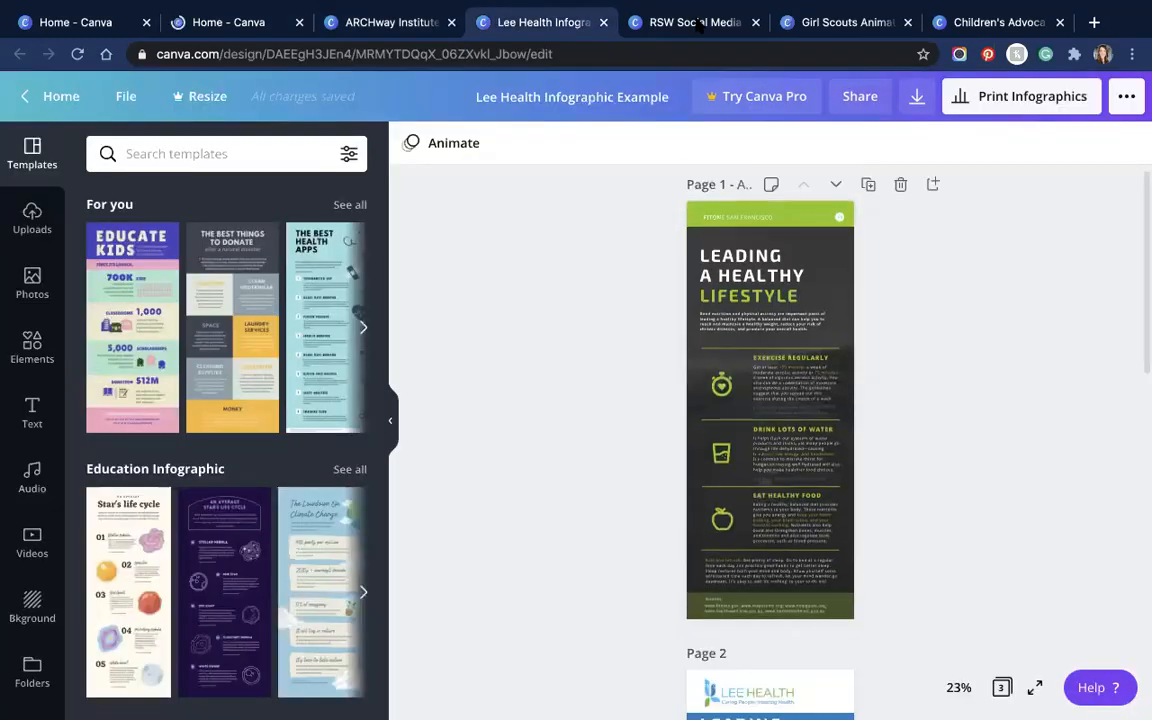
click(698, 22)
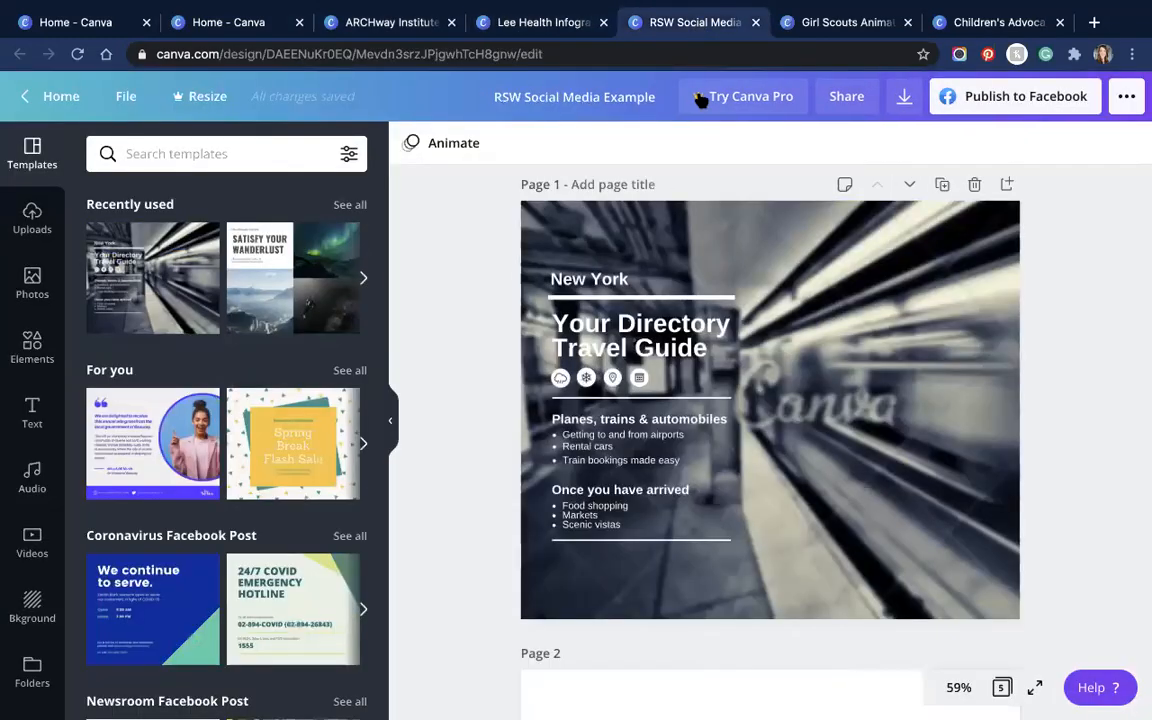
click(768, 217)
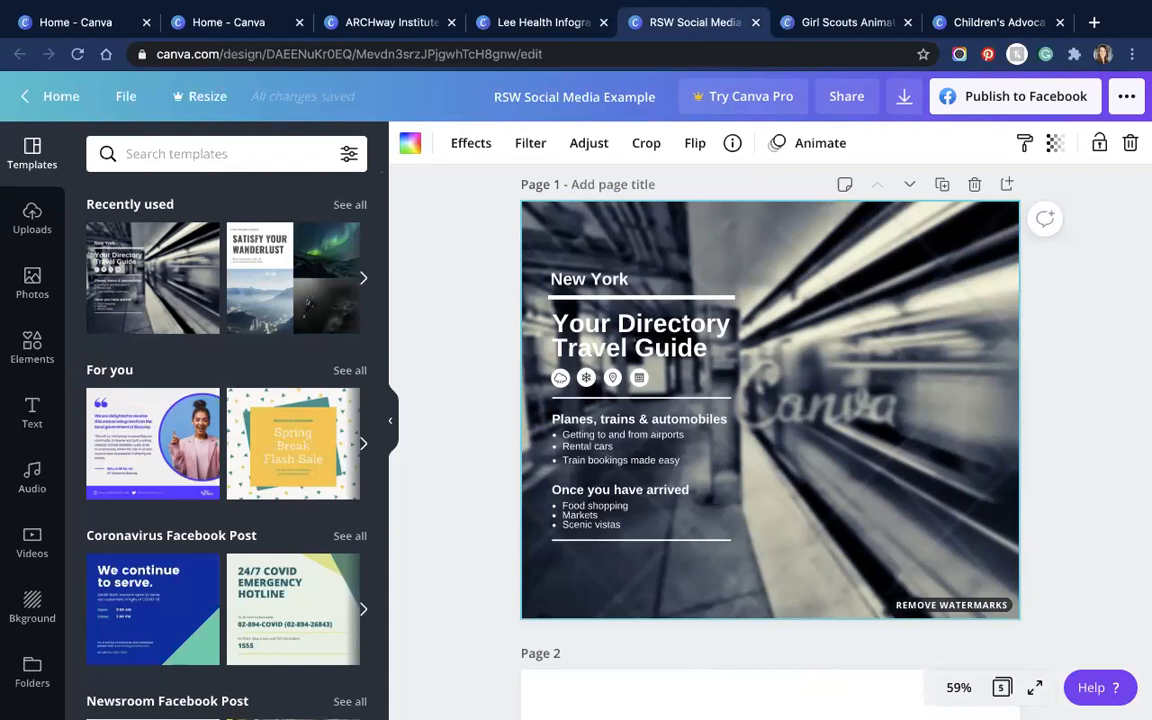
Step: Delete page 1's blurred station photo, undo once, then delete it for good
key(Delete)
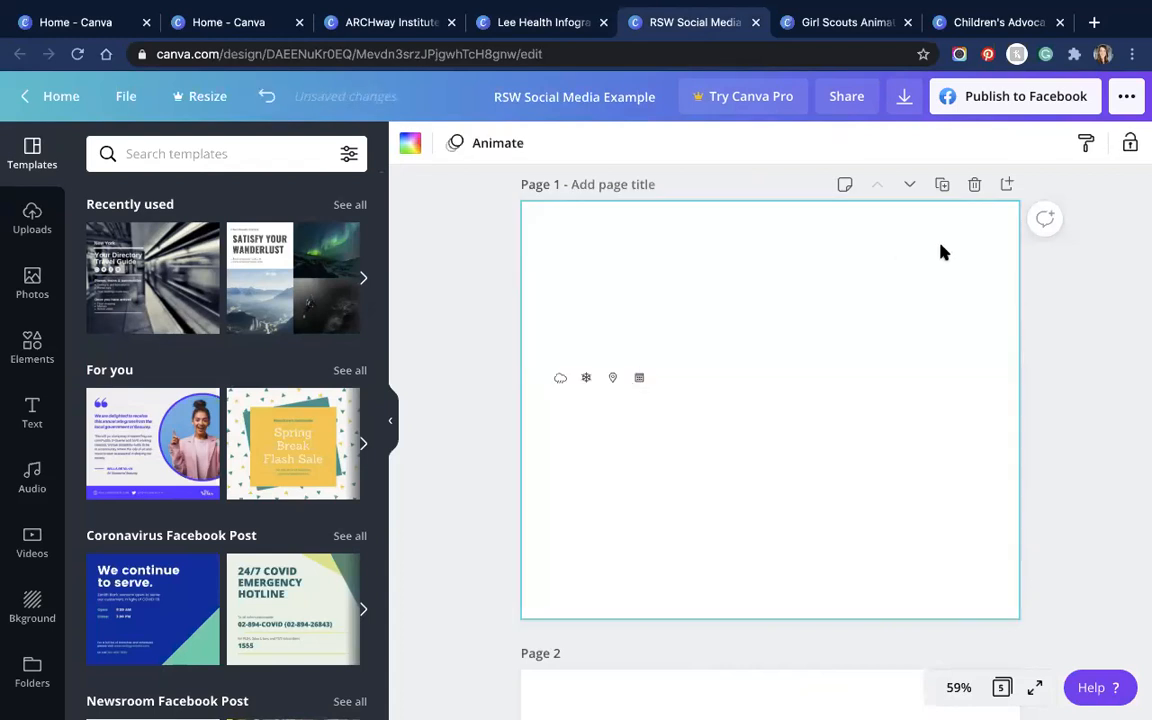
click(266, 96)
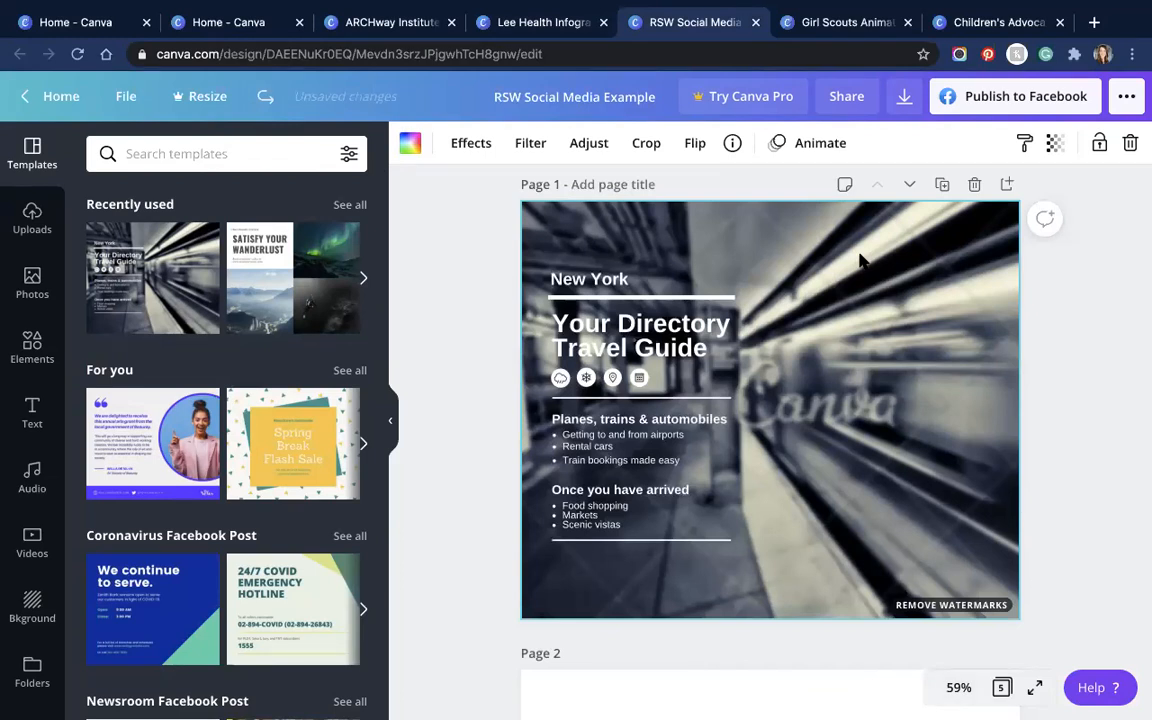
key(Delete)
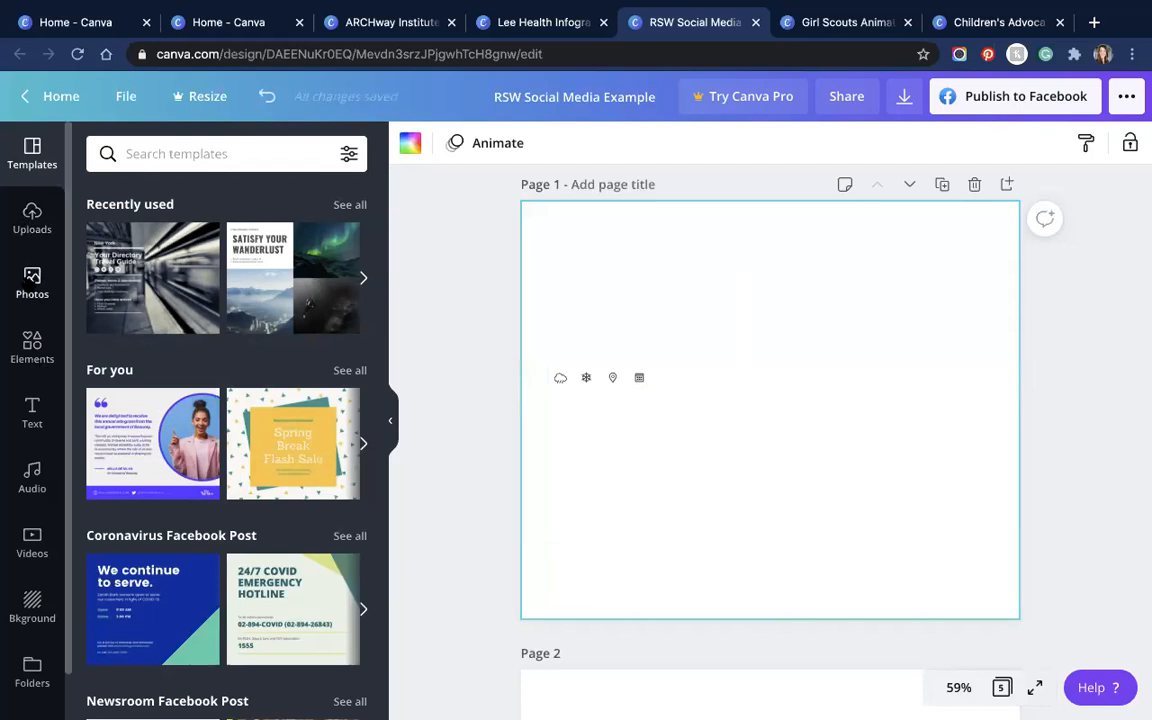
Step: Search stock Photos for 'travel' and then 'food', then show the Uploads library
click(32, 283)
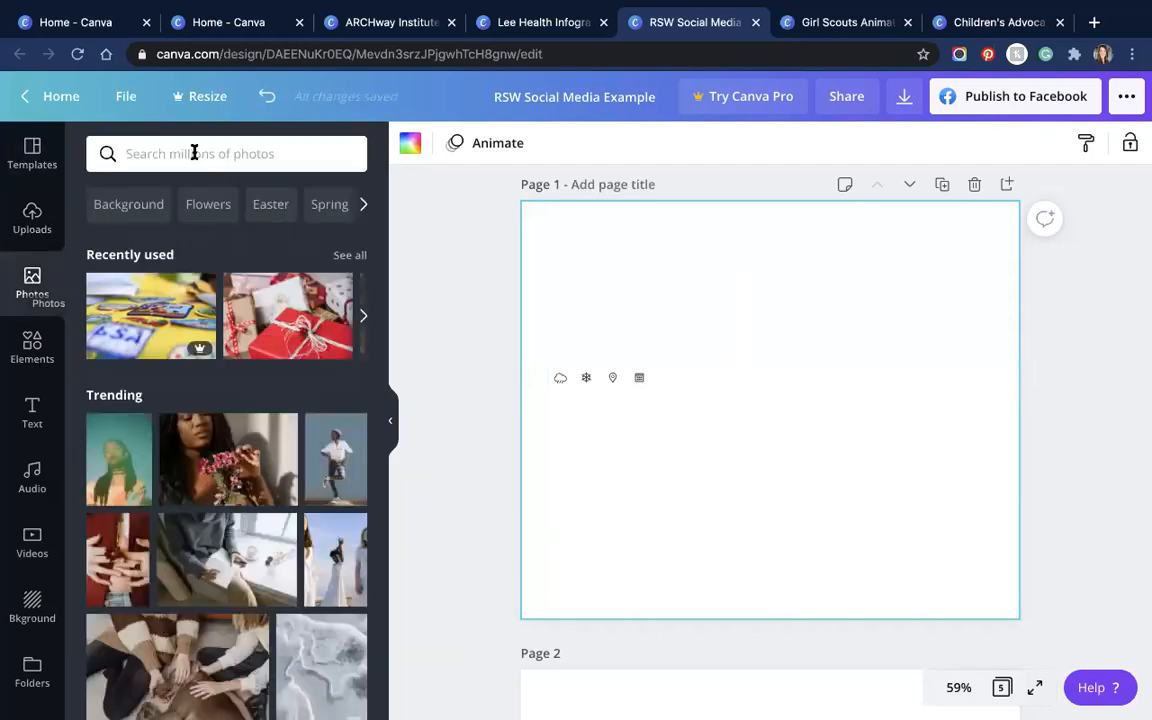
click(194, 153)
text(travel)
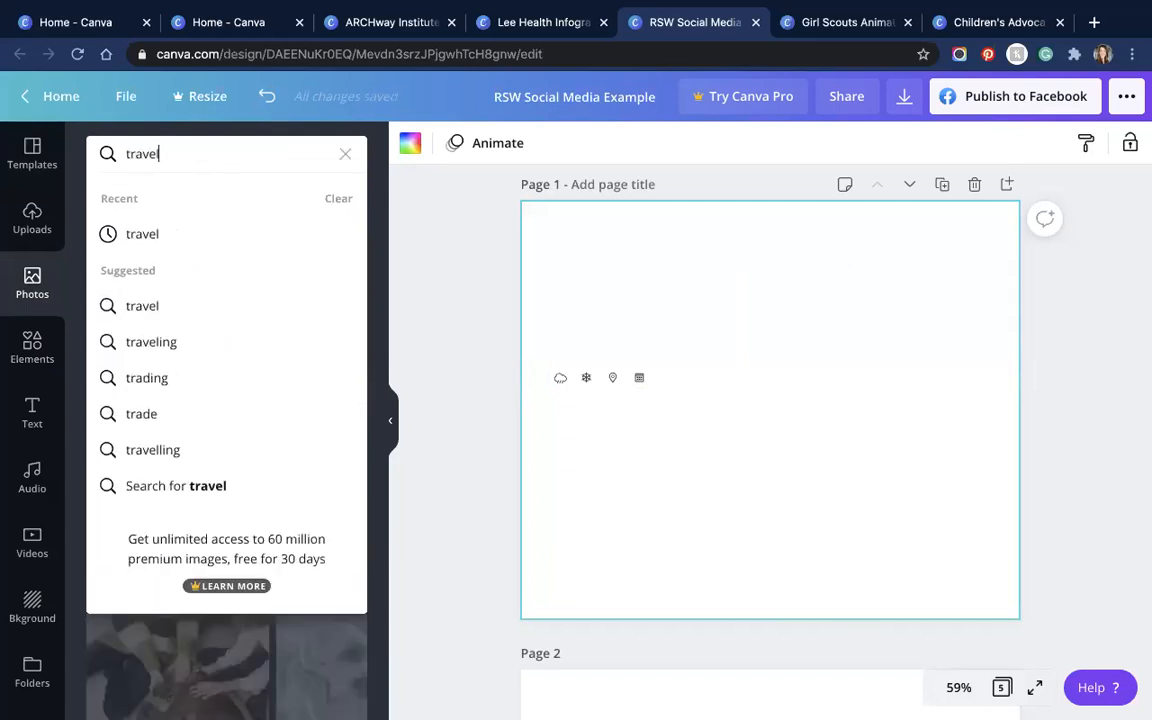
key(Return)
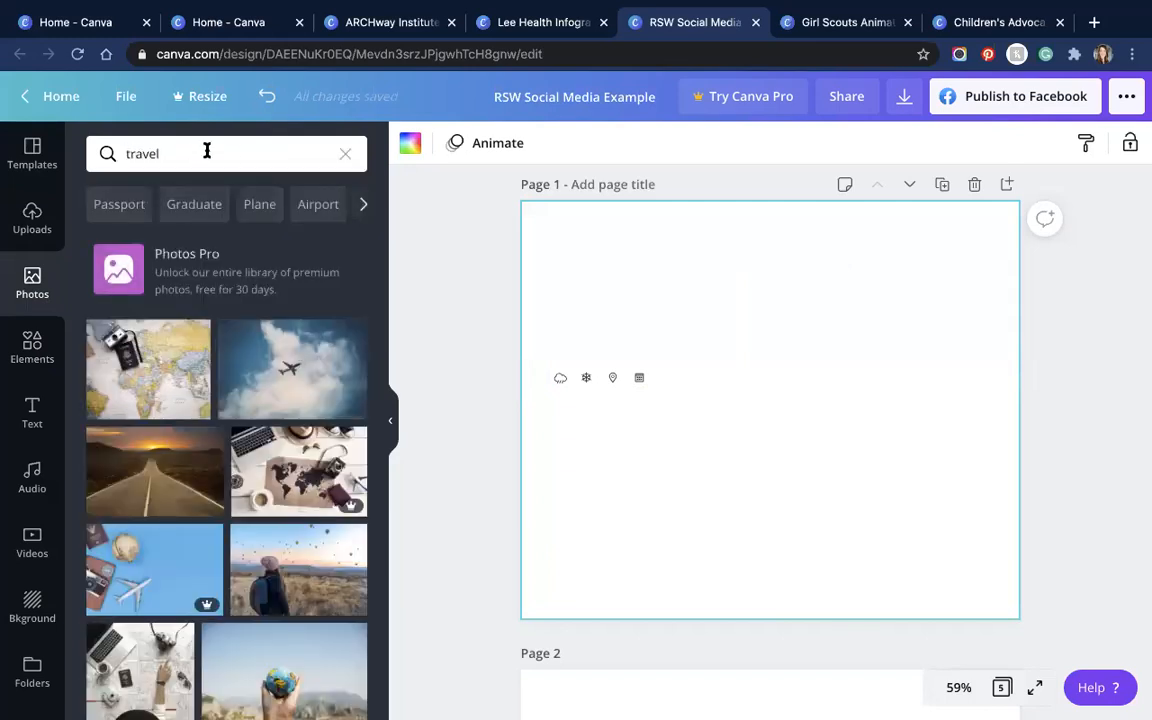
click(197, 155)
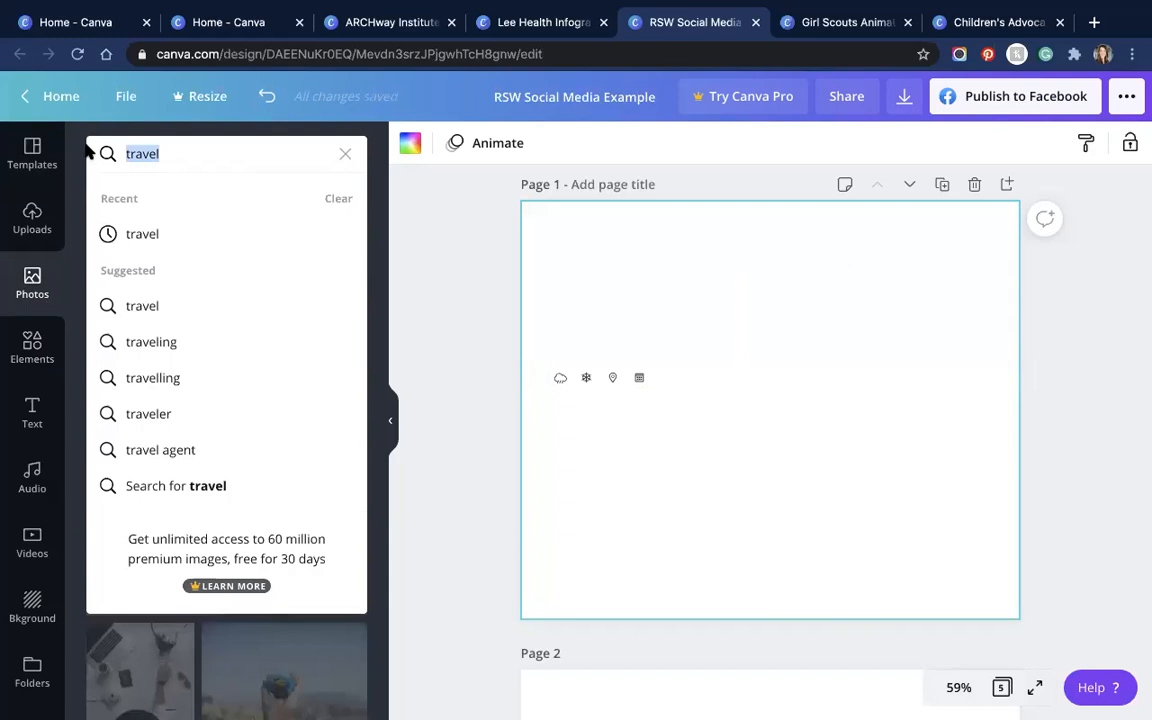
text(food)
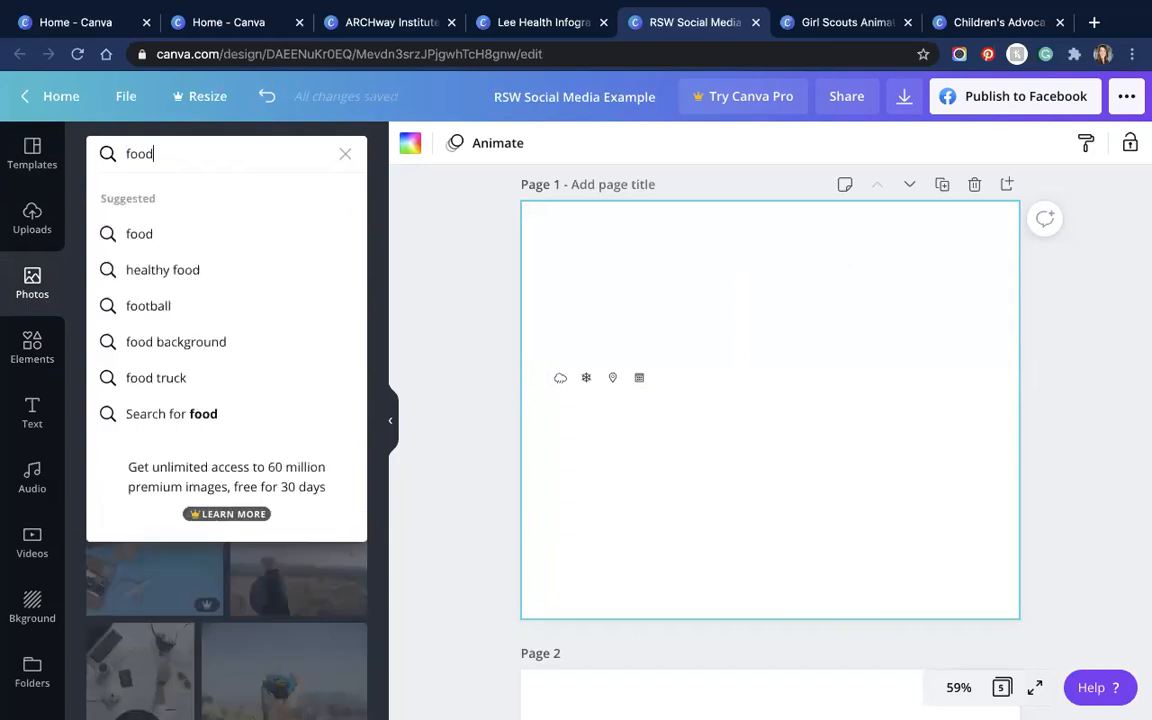
key(Return)
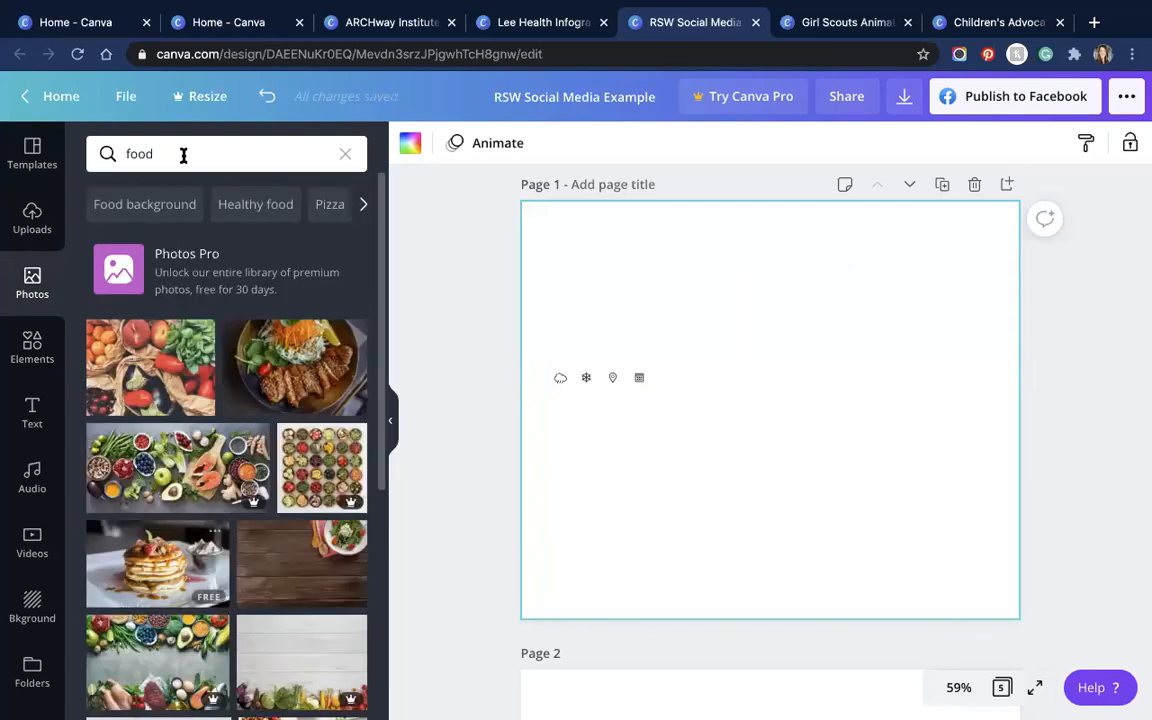
click(32, 222)
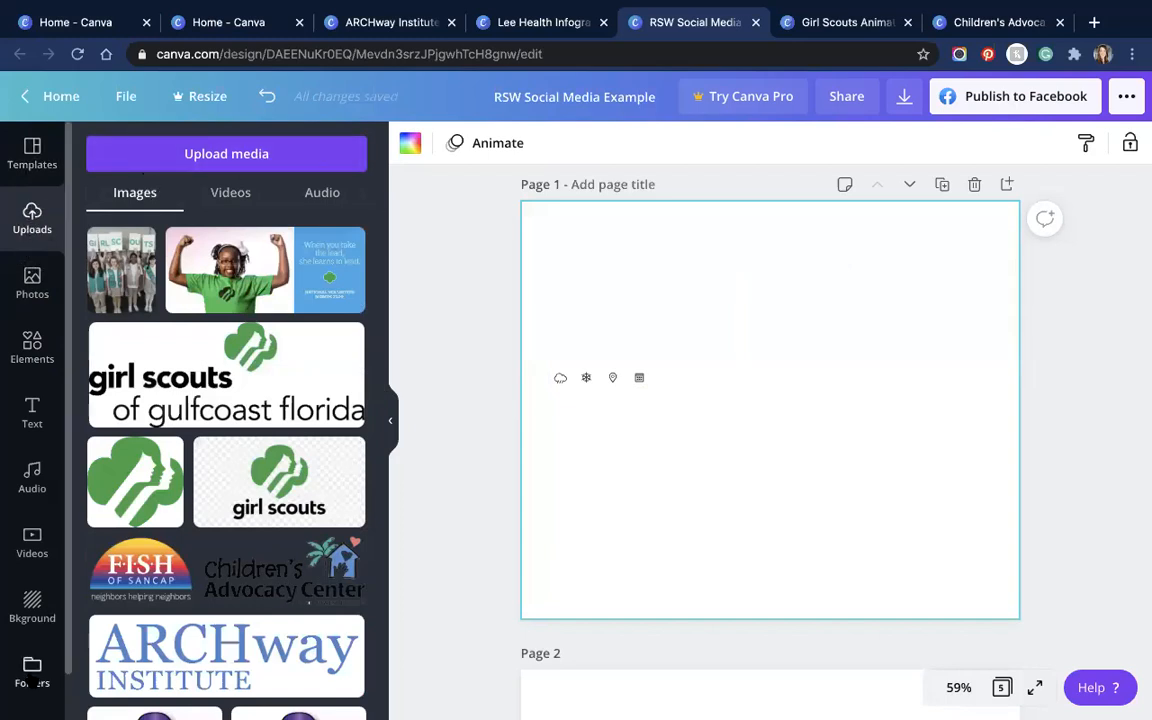
click(32, 670)
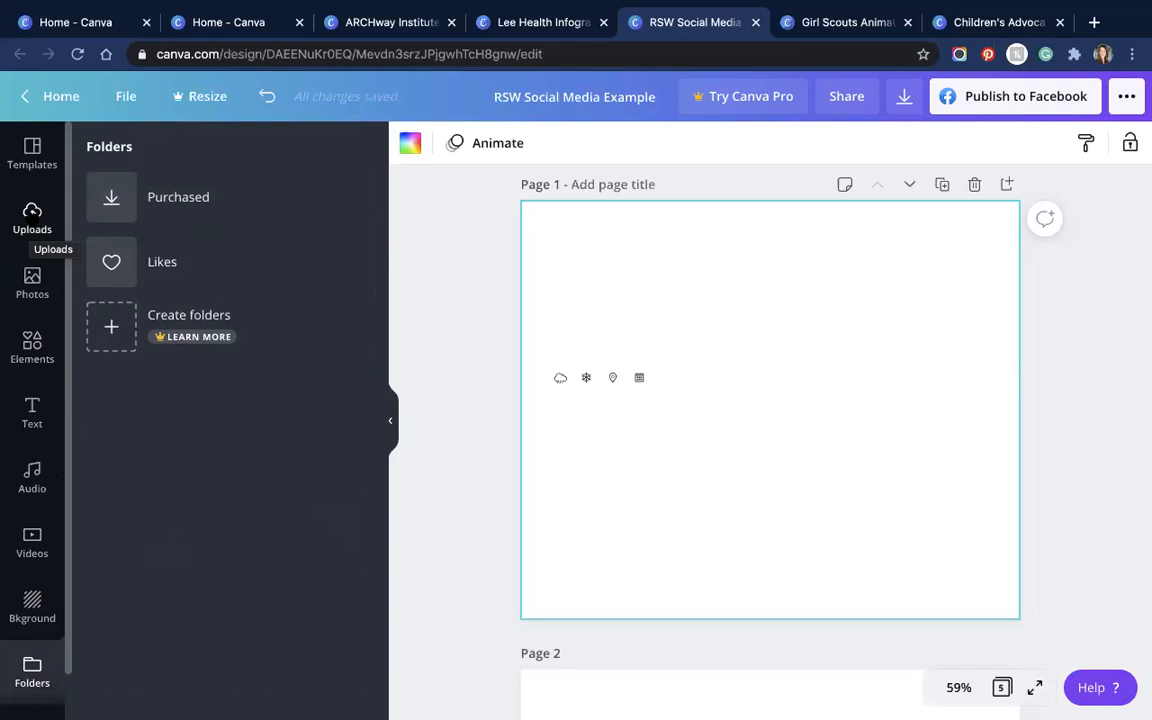
click(30, 222)
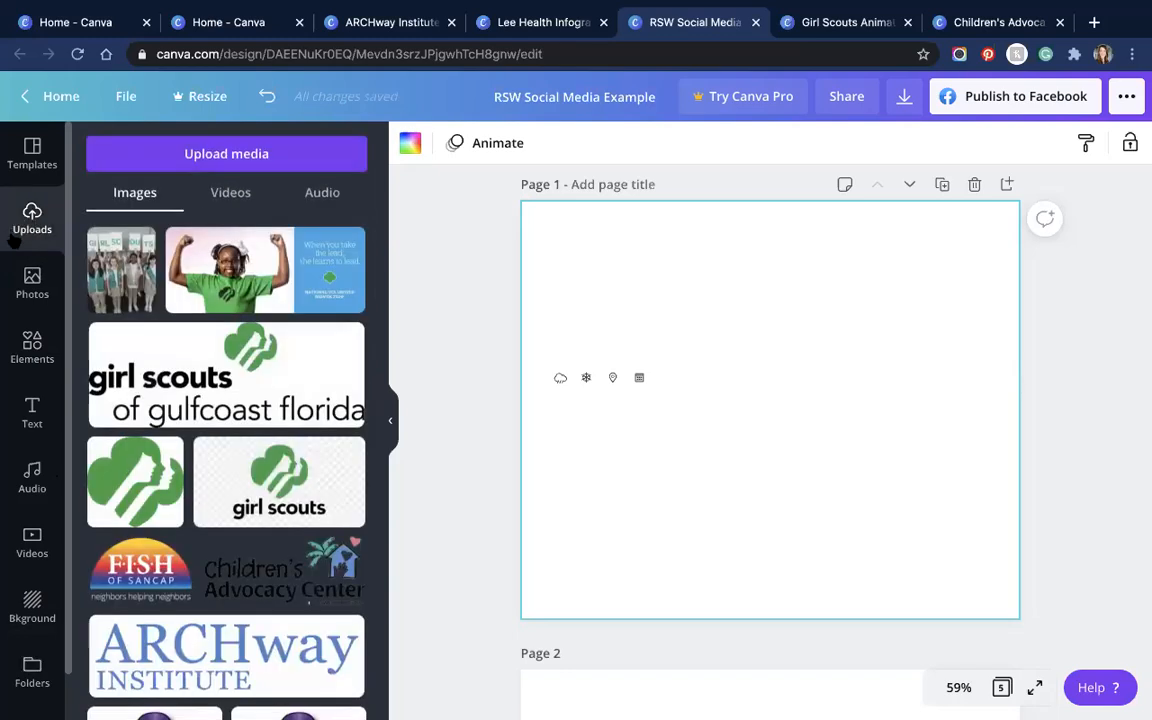
scroll(244, 515, down, 10)
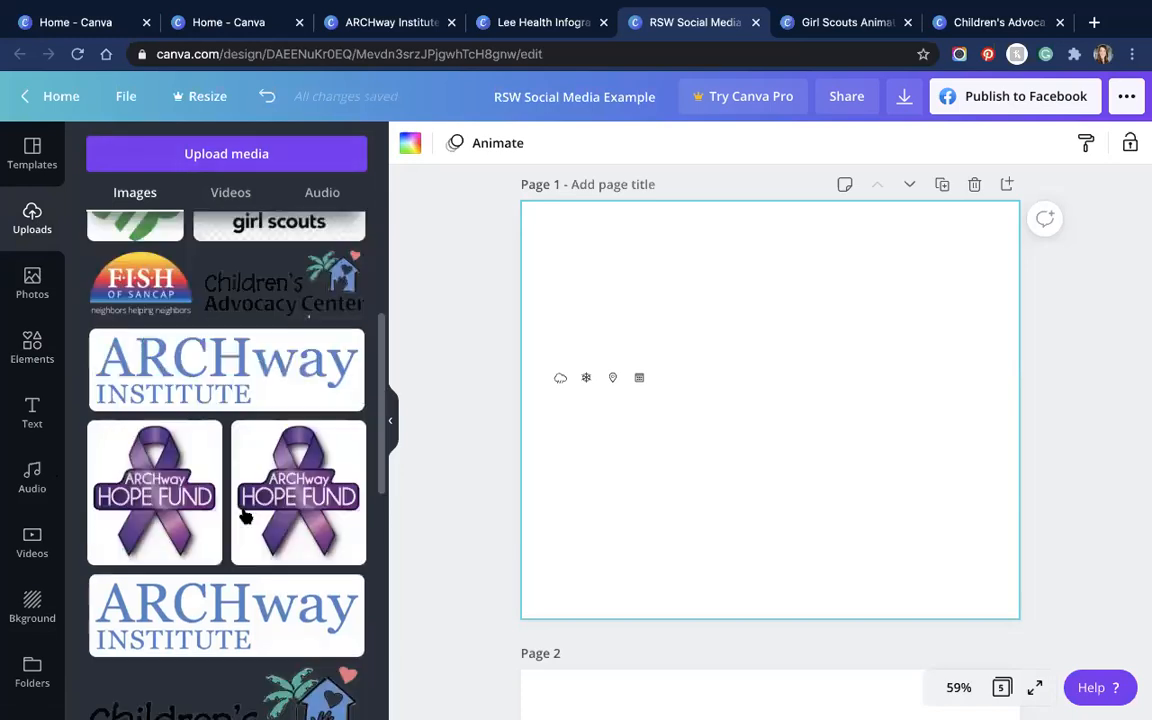
scroll(249, 507, down, 5)
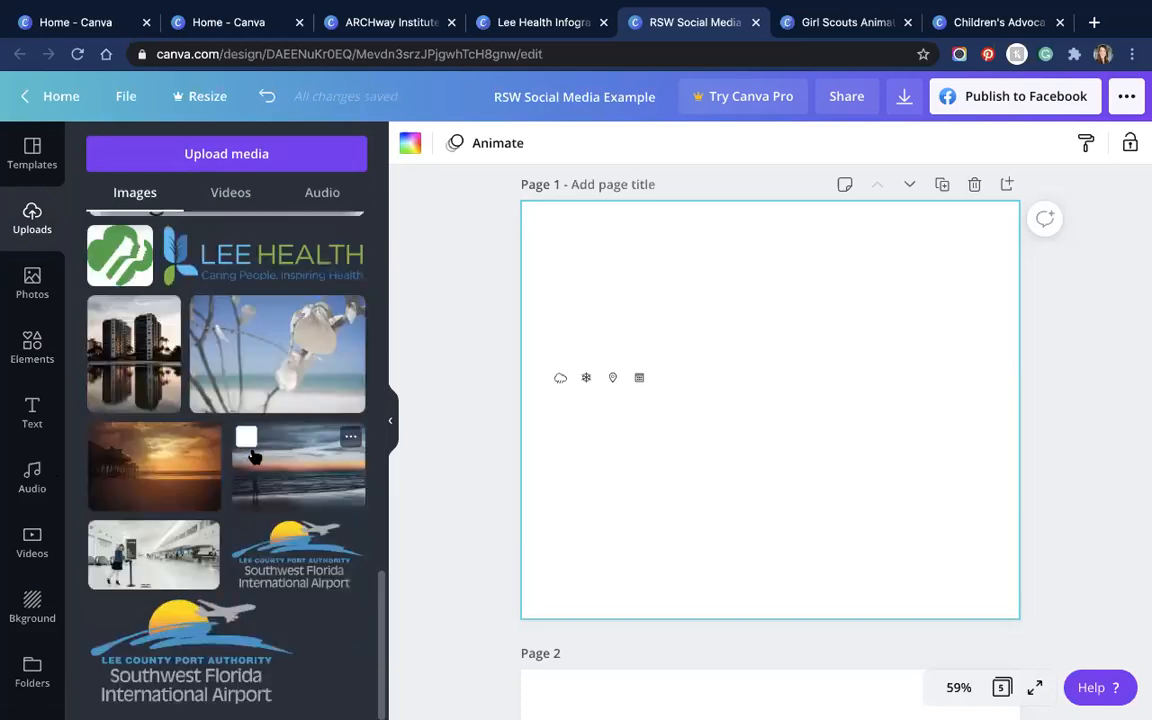
Step: Place the uploaded airport terminal photo on page 1 and enlarge it
click(155, 552)
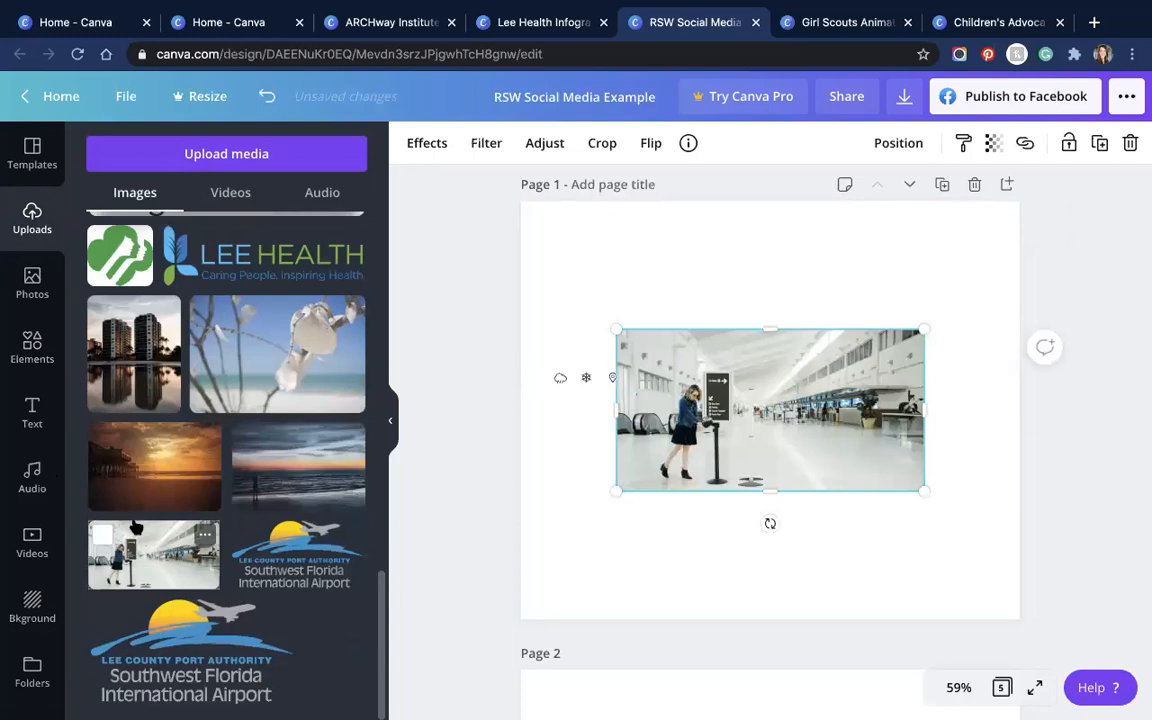
drag(615, 328, 533, 257)
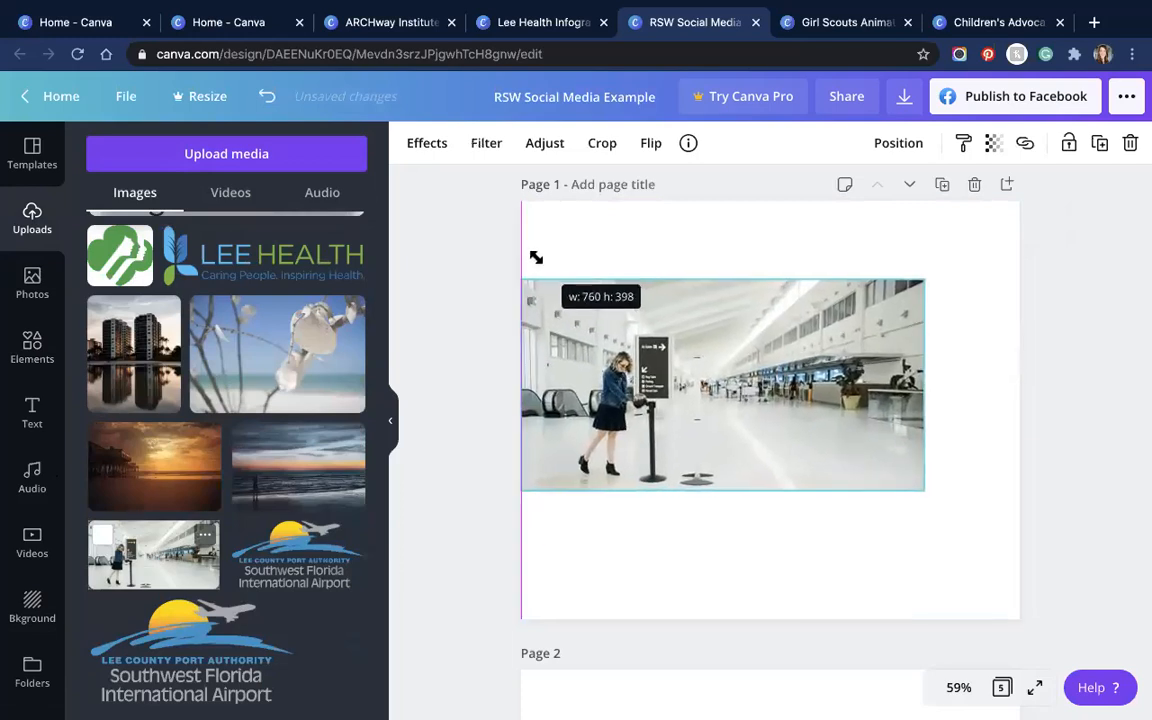
drag(718, 214, 764, 260)
drag(920, 489, 931, 622)
mouse_move(899, 275)
mouse_down()
mouse_move(869, 285)
mouse_move(900, 285)
mouse_move(869, 283)
mouse_move(885, 293)
mouse_up()
drag(845, 329, 845, 330)
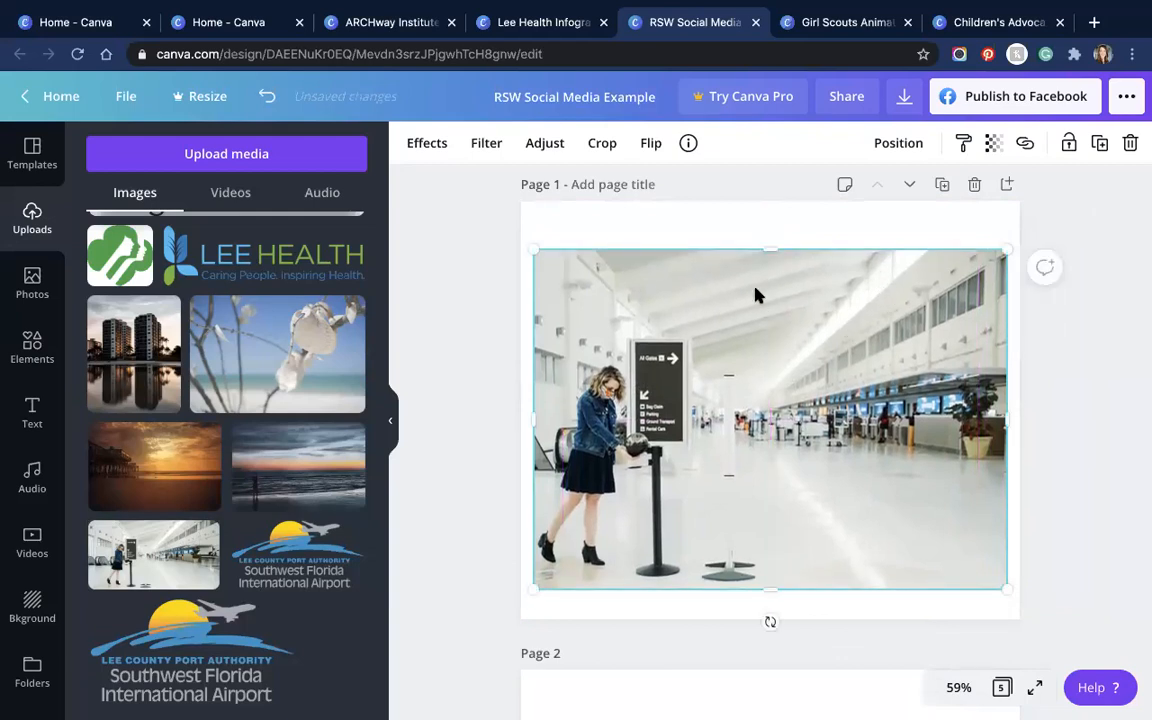
Step: Align the airport photo to the page, ending centered vertically
click(905, 143)
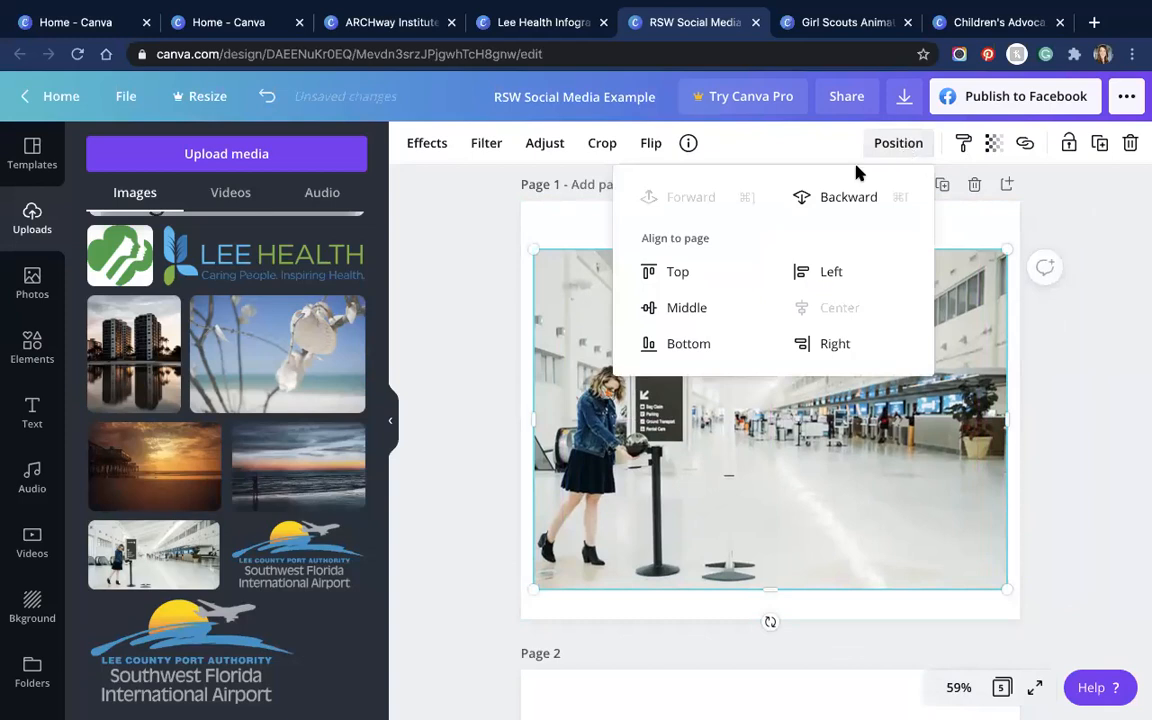
click(680, 307)
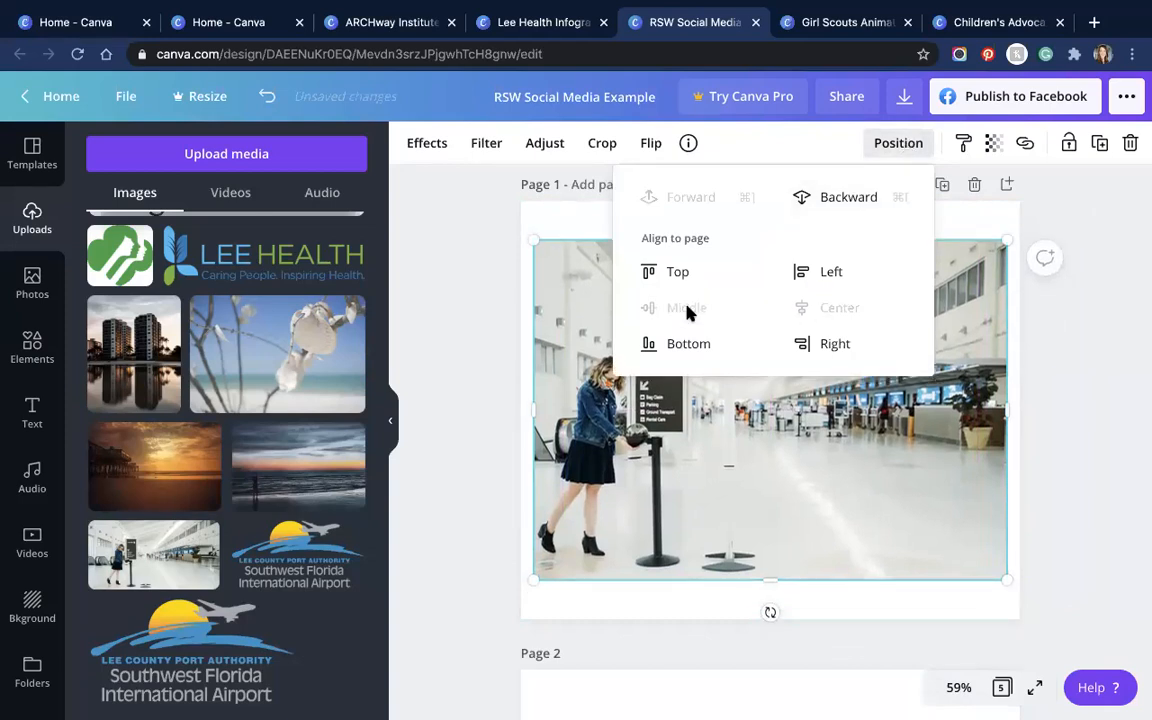
click(674, 271)
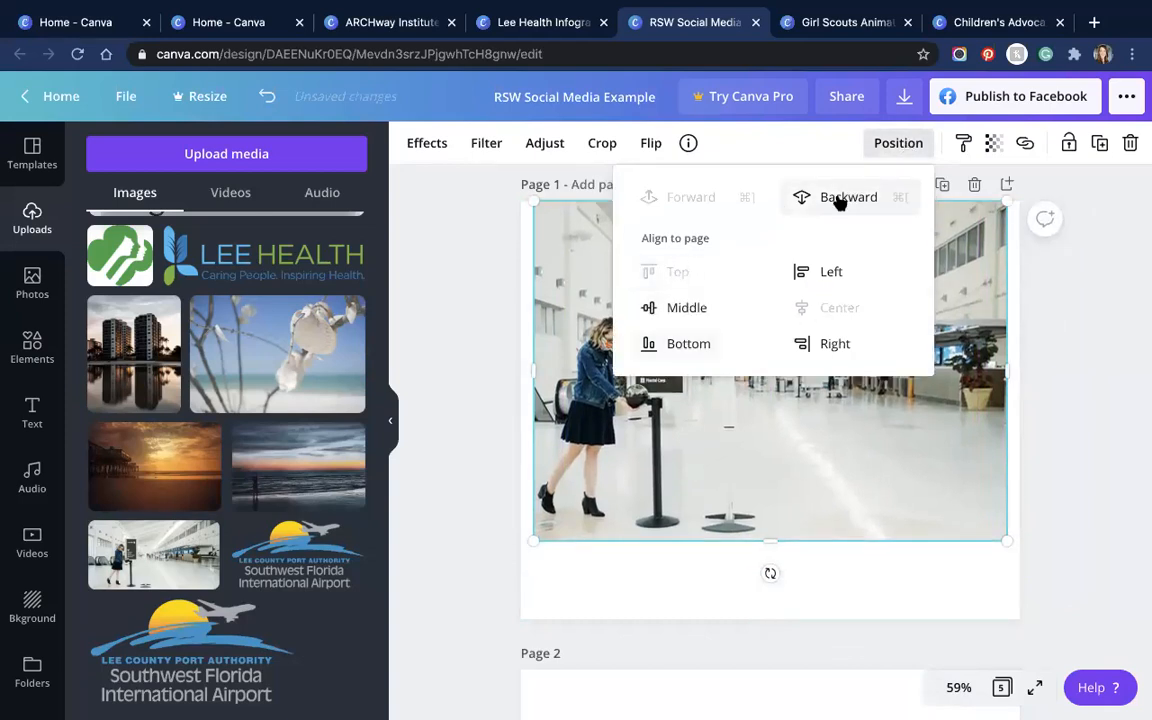
click(668, 310)
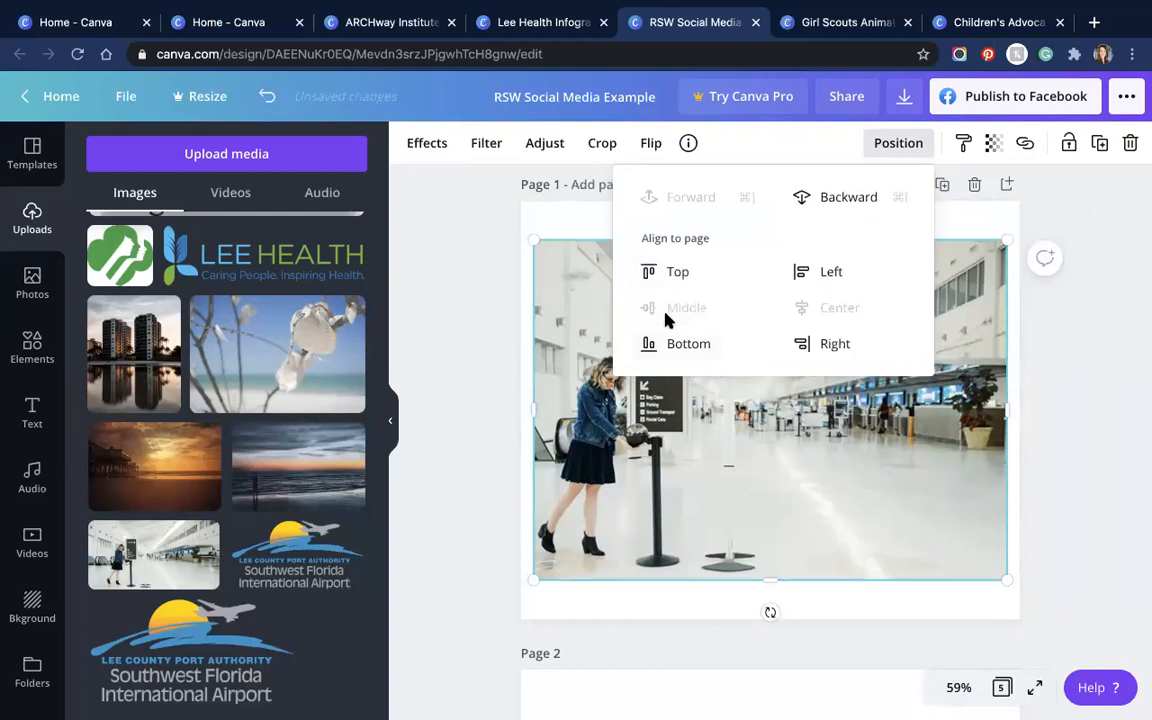
click(935, 408)
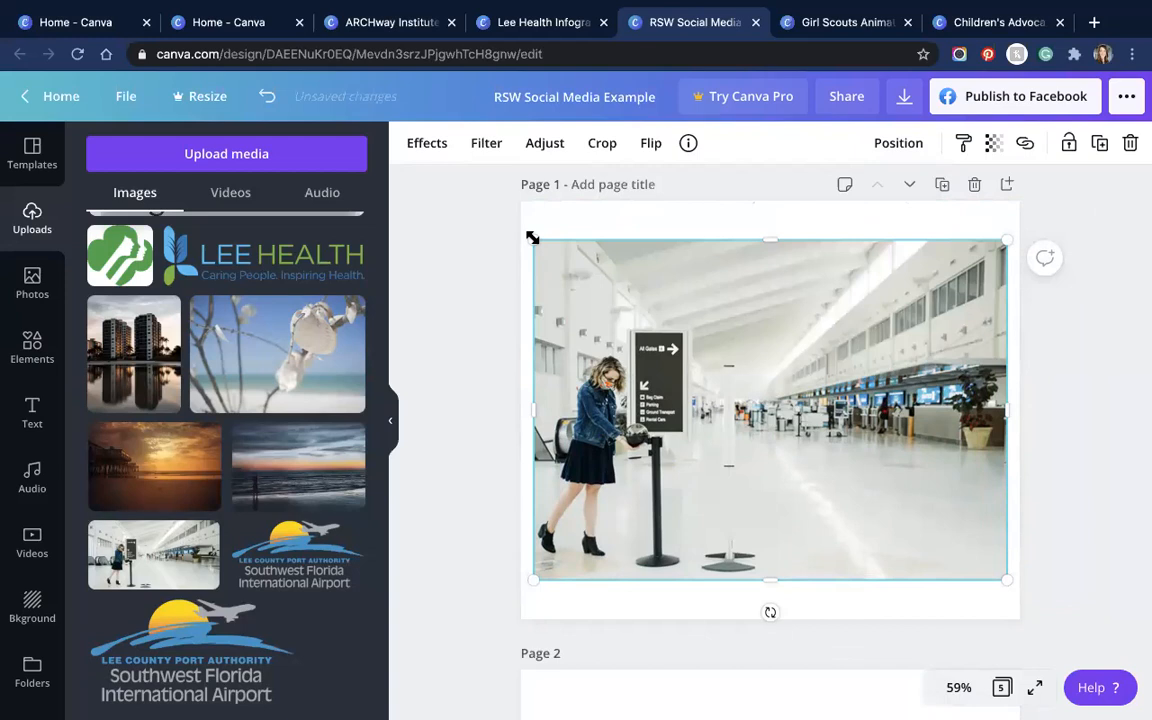
Step: Stretch the photo to the page edges and crop it to fill page 1
drag(764, 234, 766, 198)
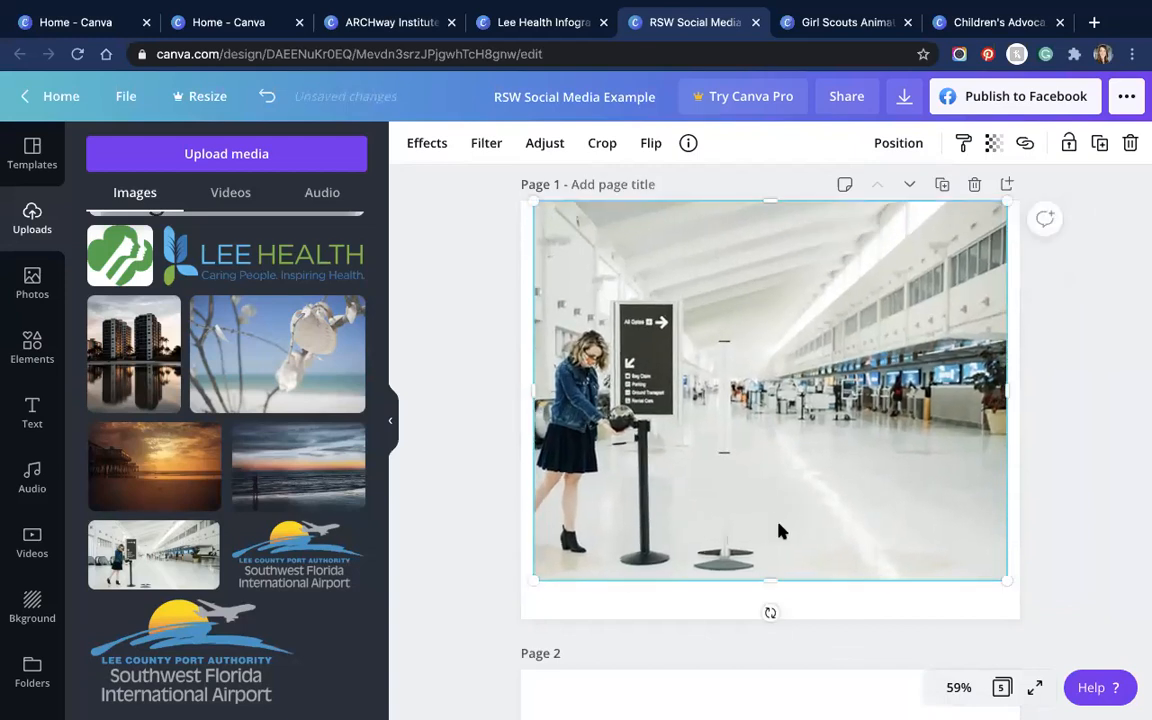
drag(771, 618, 770, 620)
drag(527, 406, 510, 406)
double_click(708, 361)
drag(716, 362, 892, 367)
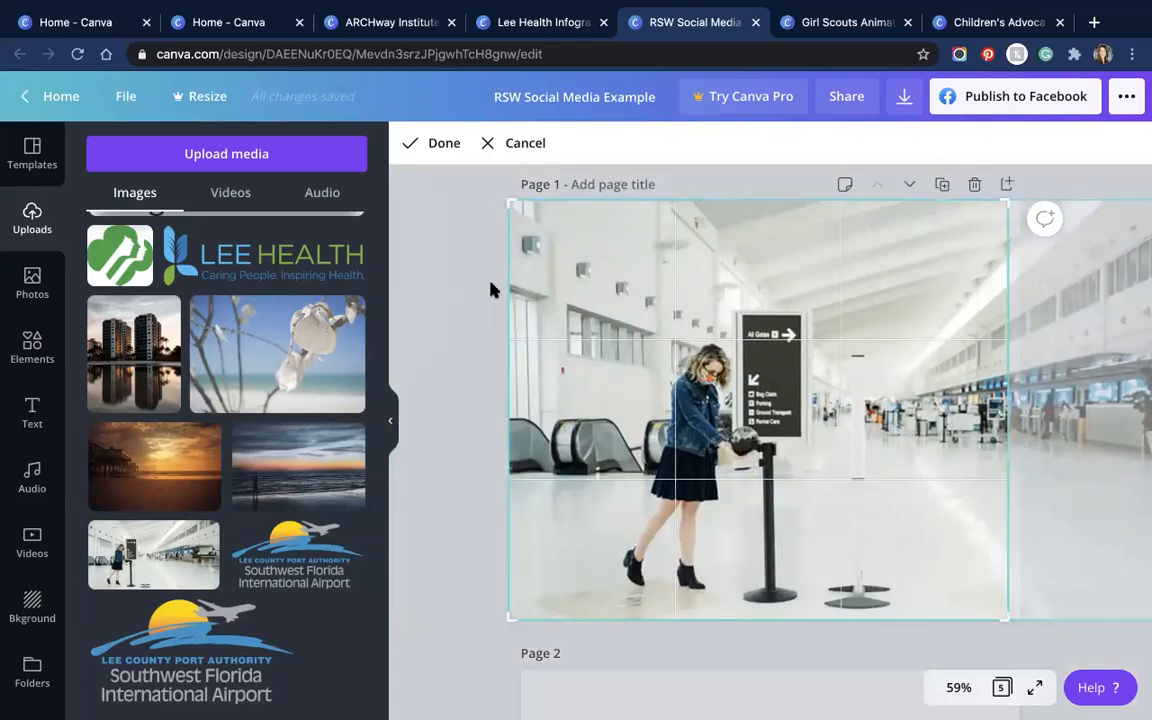
click(443, 304)
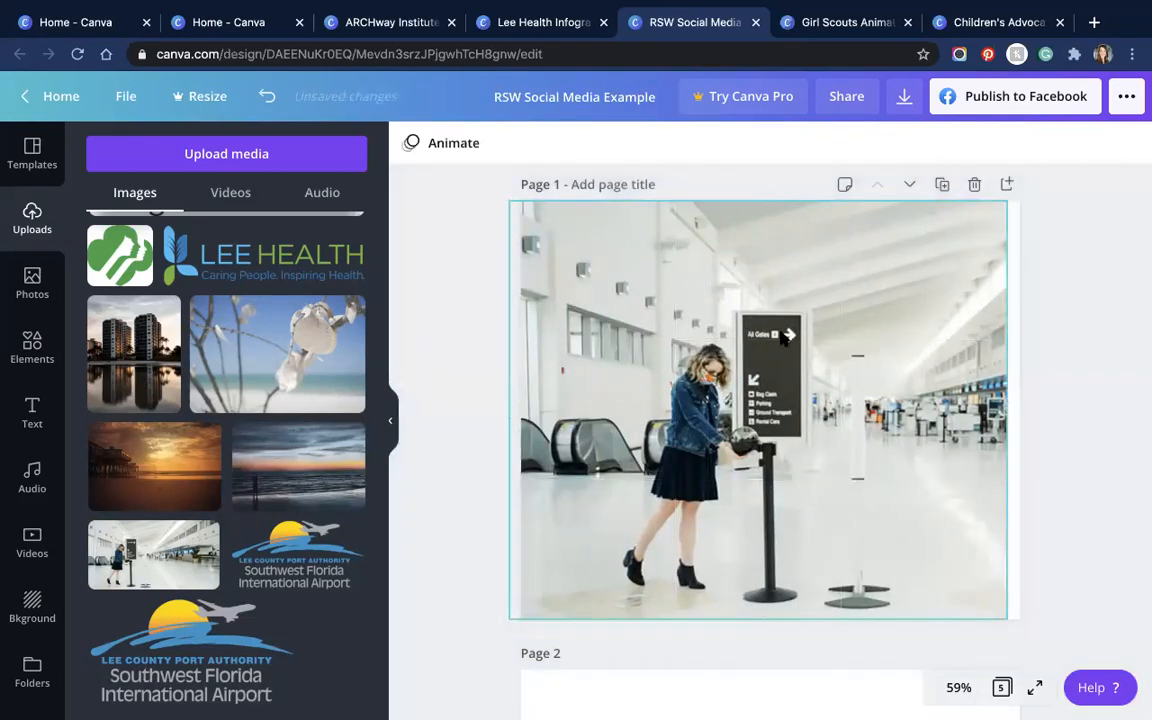
scroll(836, 332, up, 1)
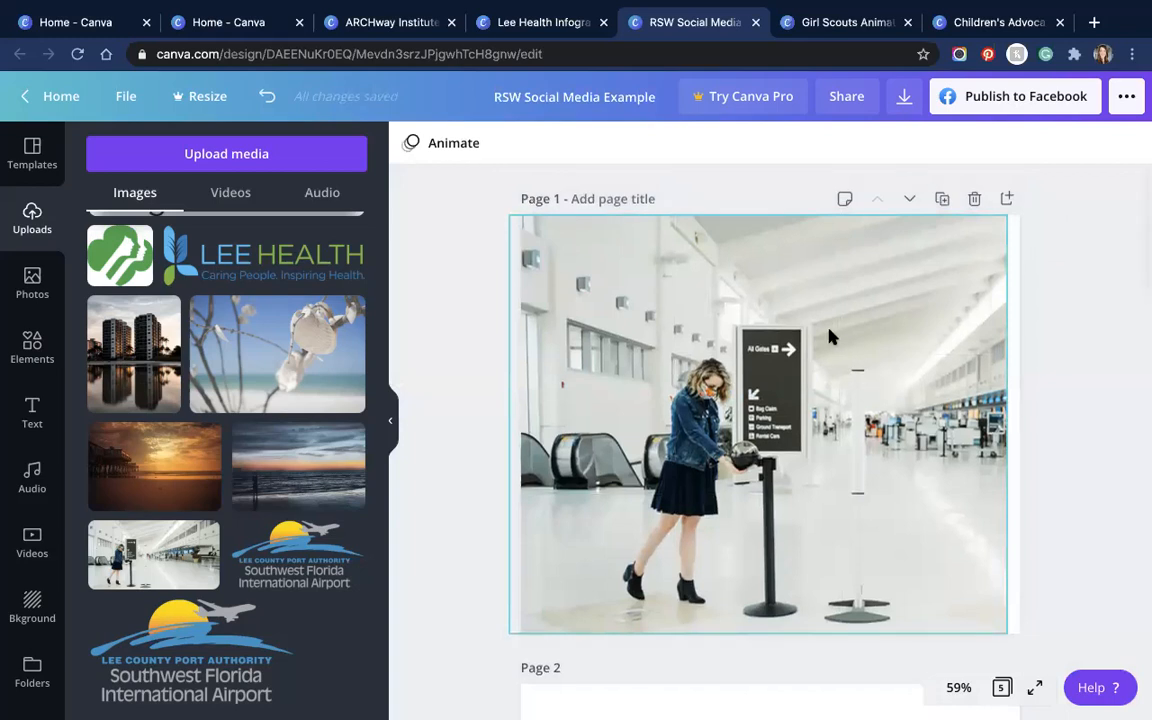
scroll(829, 338, down, 3)
scroll(829, 338, down, 3)
scroll(787, 347, up, 5)
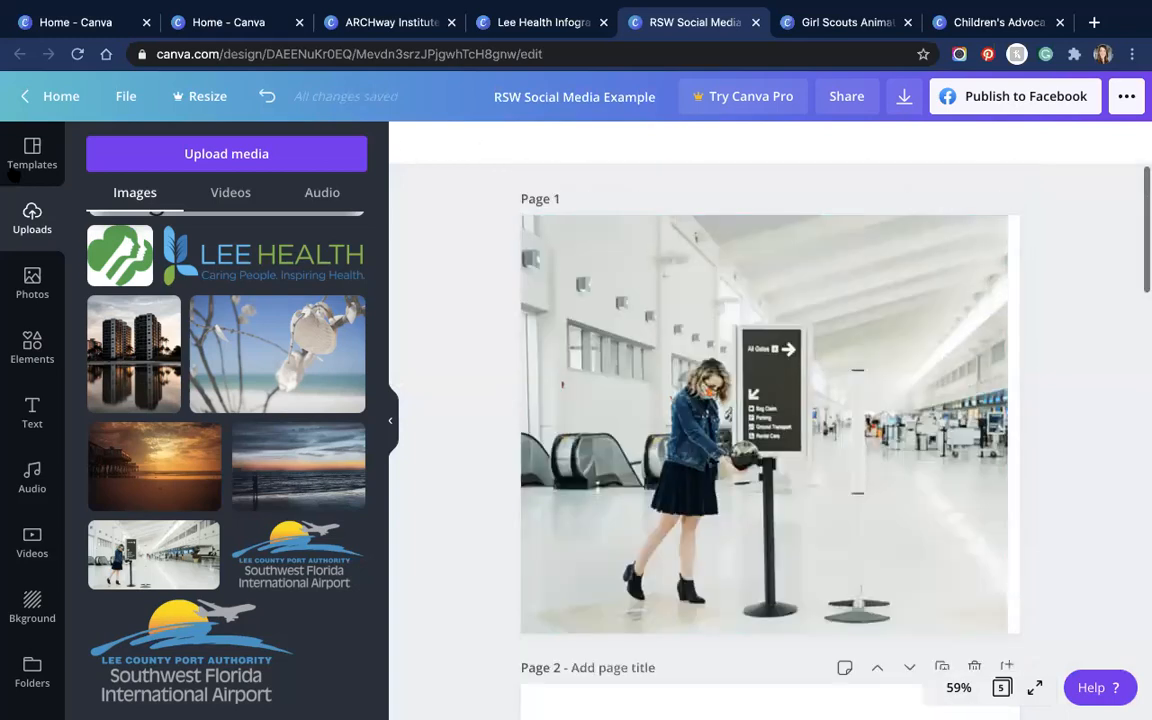
Step: Send the airport photo backward, behind the New York travel guide text
click(20, 165)
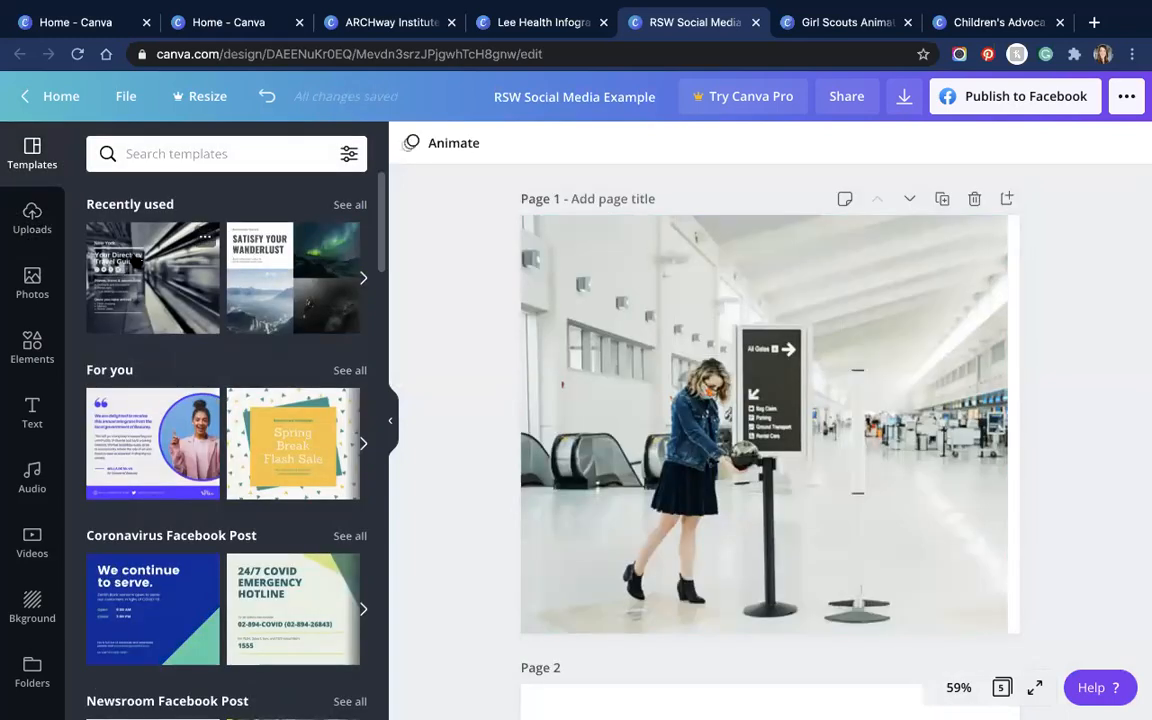
click(884, 358)
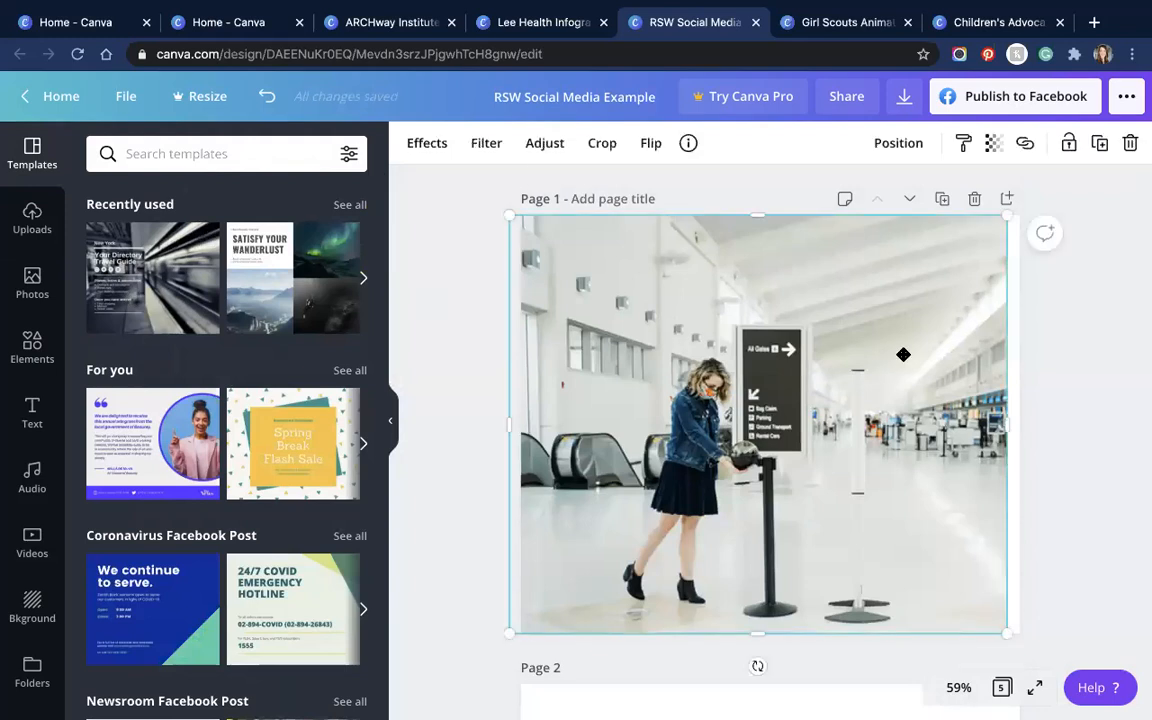
drag(890, 356, 902, 358)
click(897, 145)
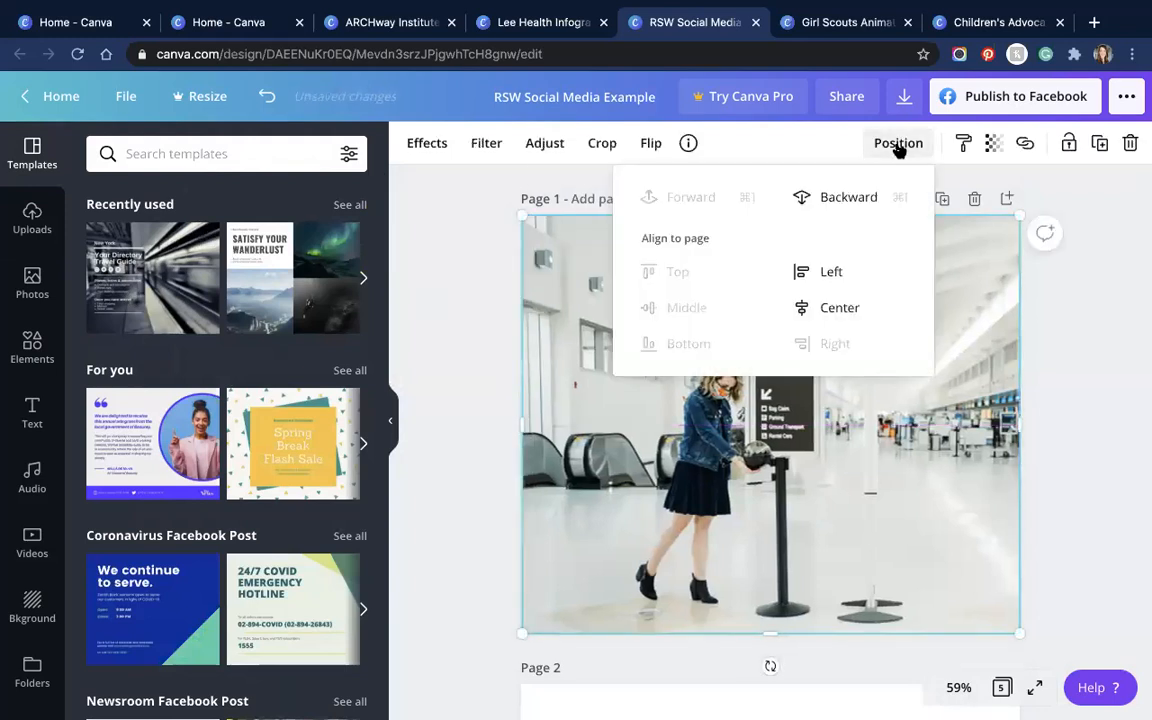
click(846, 195)
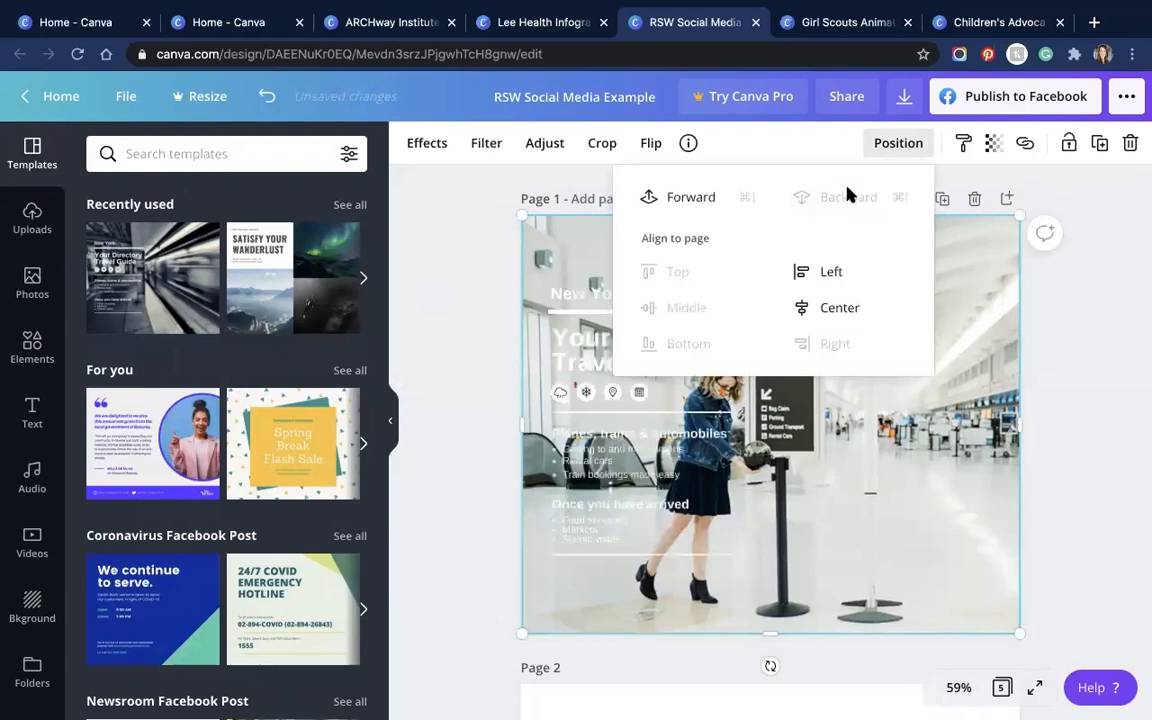
click(808, 427)
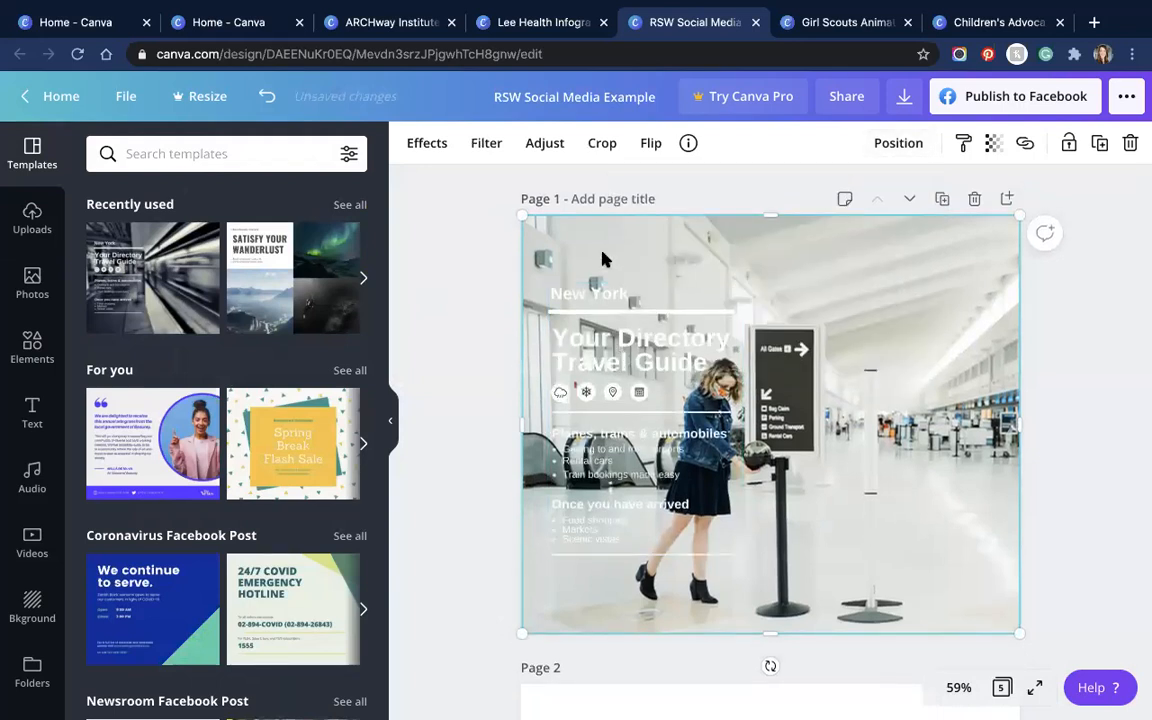
Step: Move the travel guide text to the photo's right side and reframe the photo
drag(632, 396, 864, 413)
click(655, 308)
double_click(566, 309)
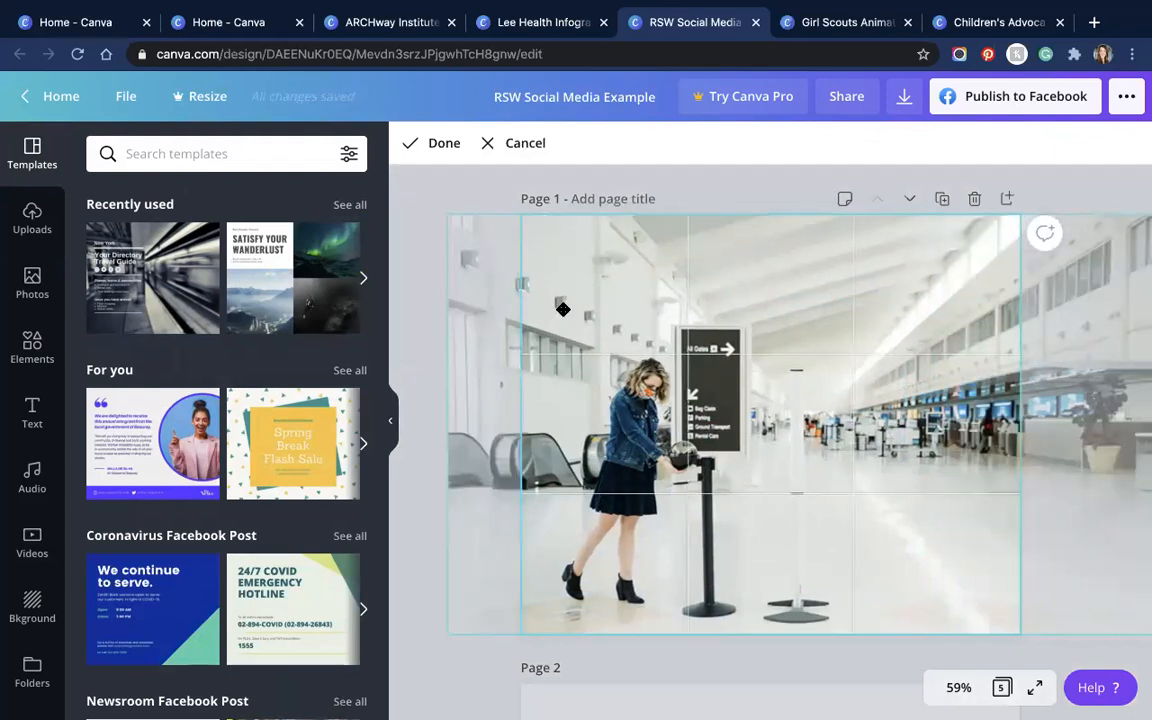
click(444, 147)
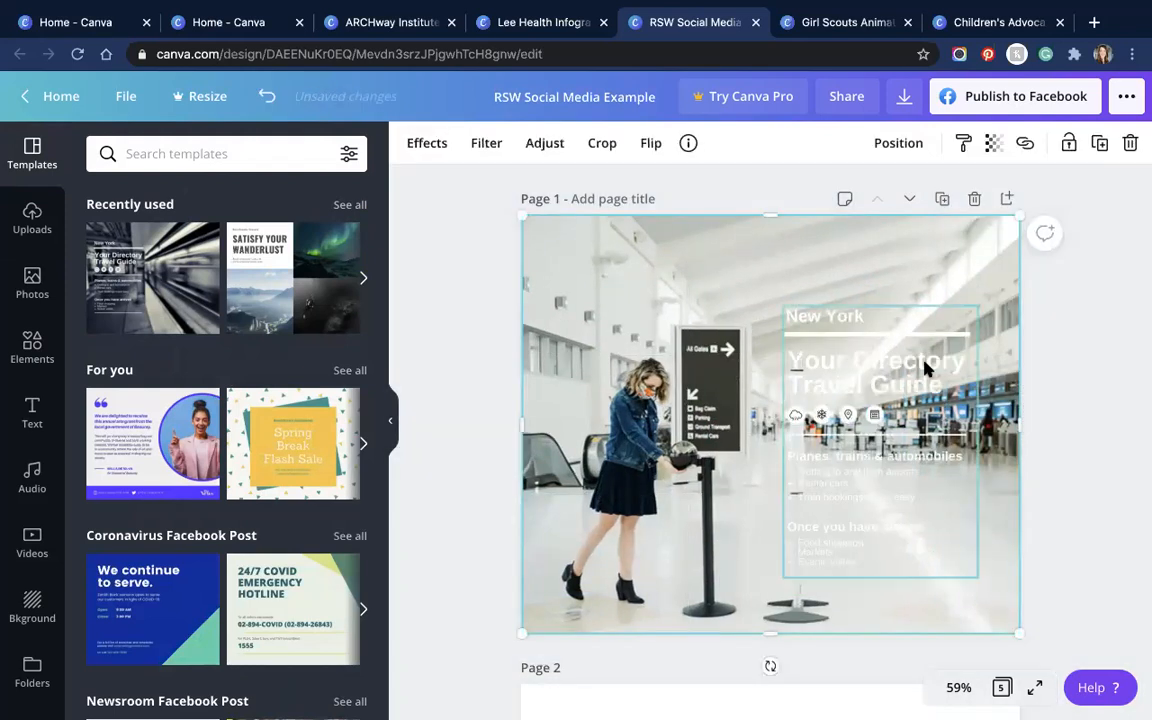
drag(925, 368, 925, 359)
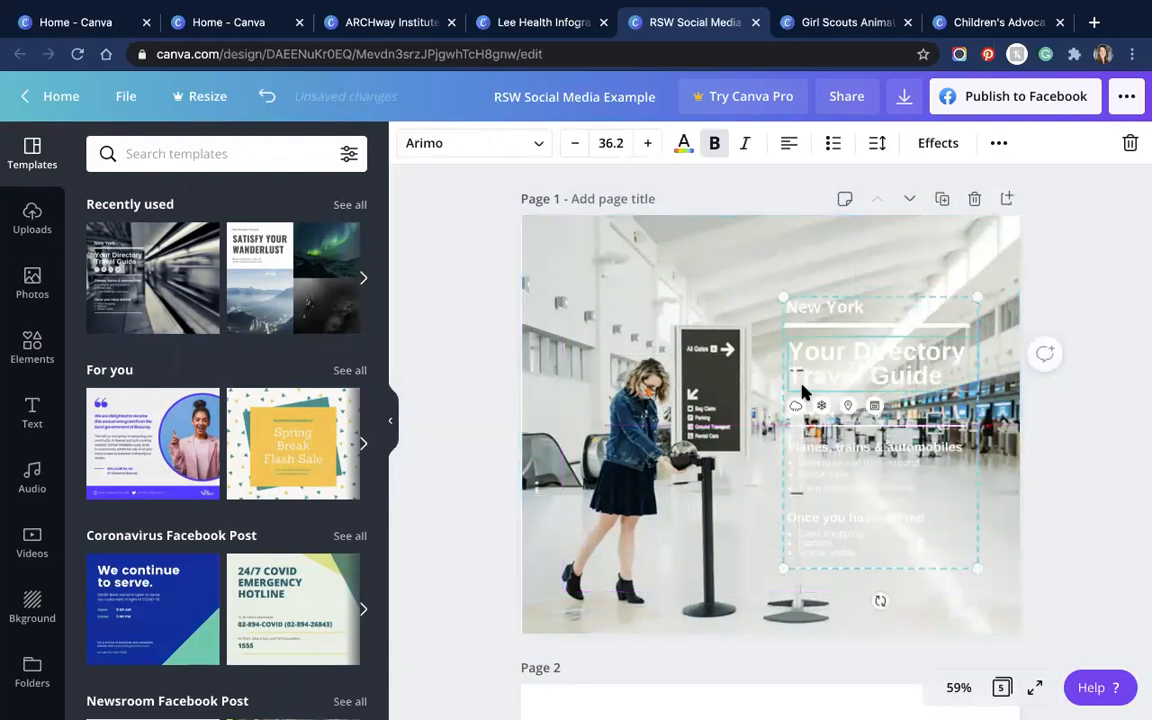
click(650, 244)
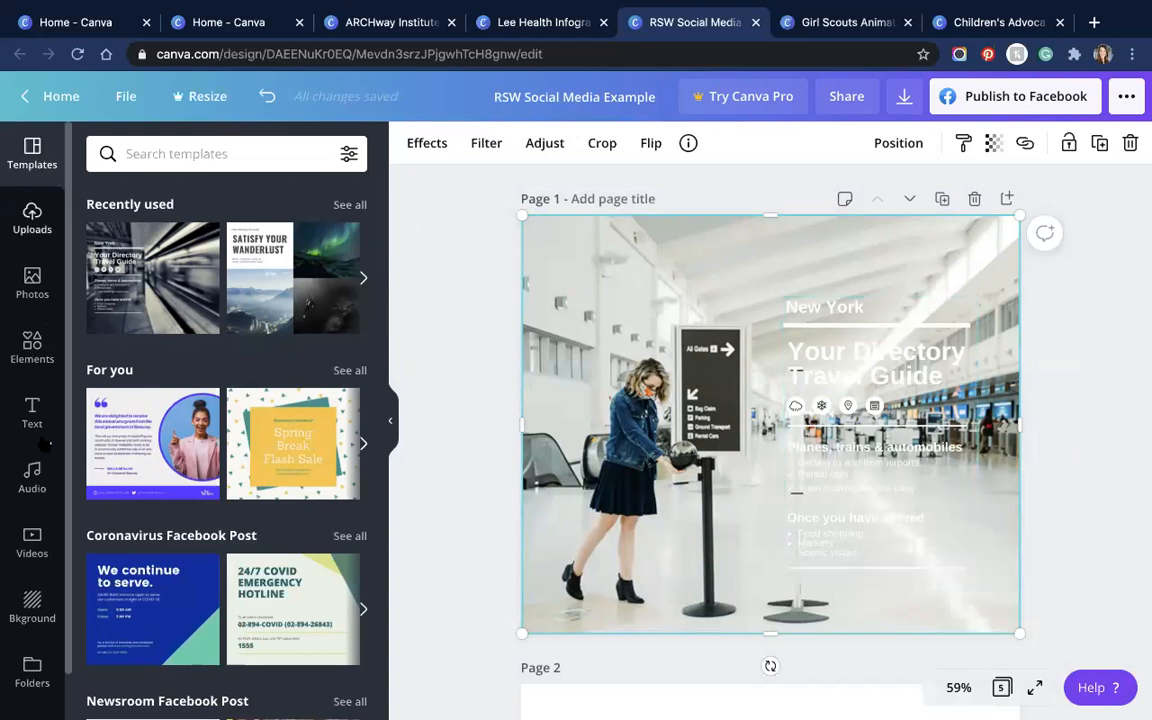
Step: Add a dark blue square from Elements > Shapes and stretch it across all of page 1
click(32, 345)
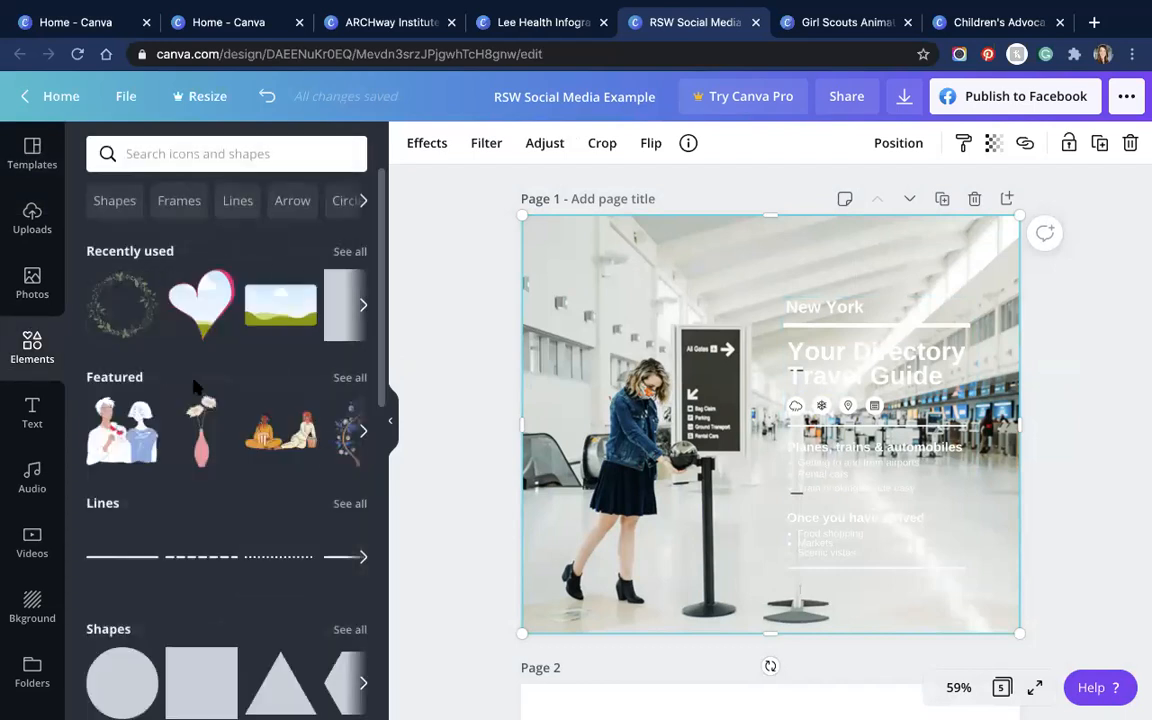
scroll(170, 346, down, 2)
scroll(170, 346, down, 4)
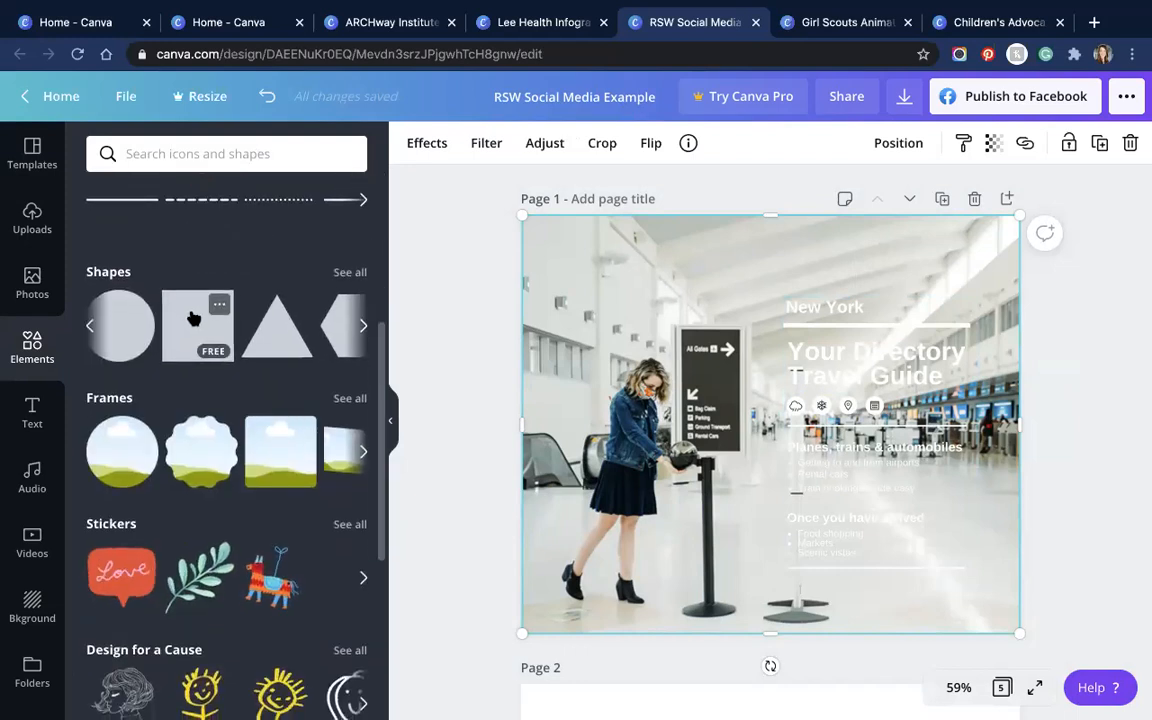
click(194, 318)
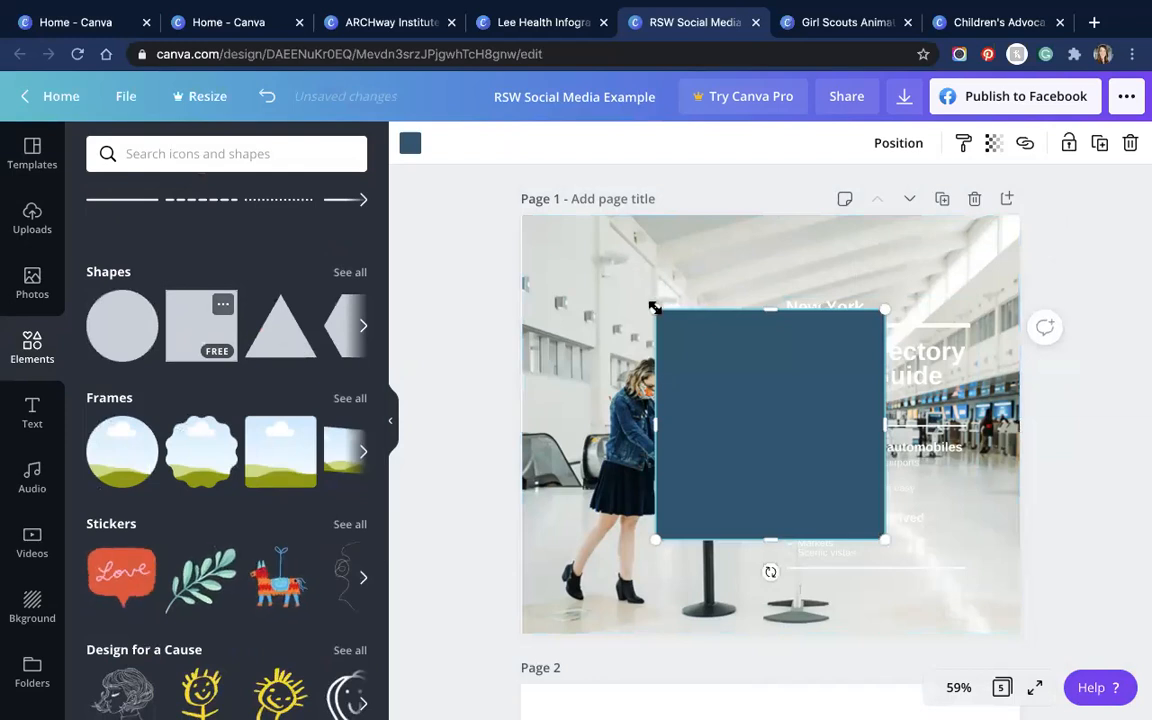
drag(597, 250, 535, 231)
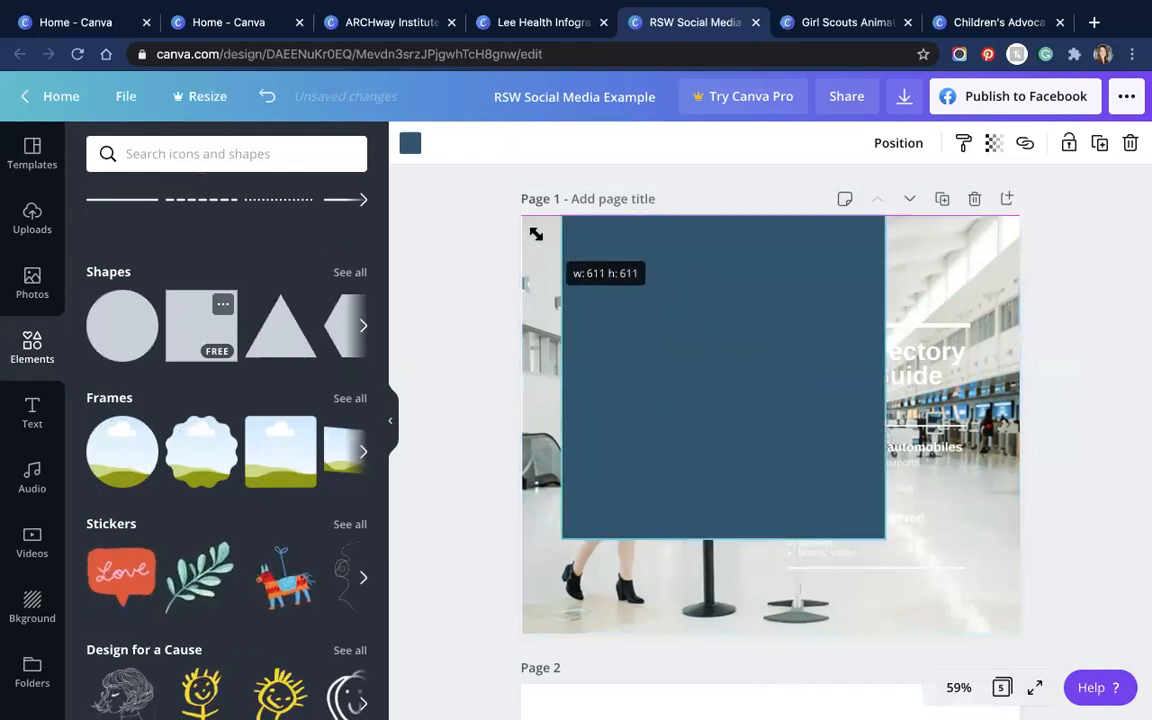
drag(887, 547, 1020, 408)
Step: Stretch the blue square sideways across page 1 and send it behind the travel guide text
drag(561, 432, 520, 432)
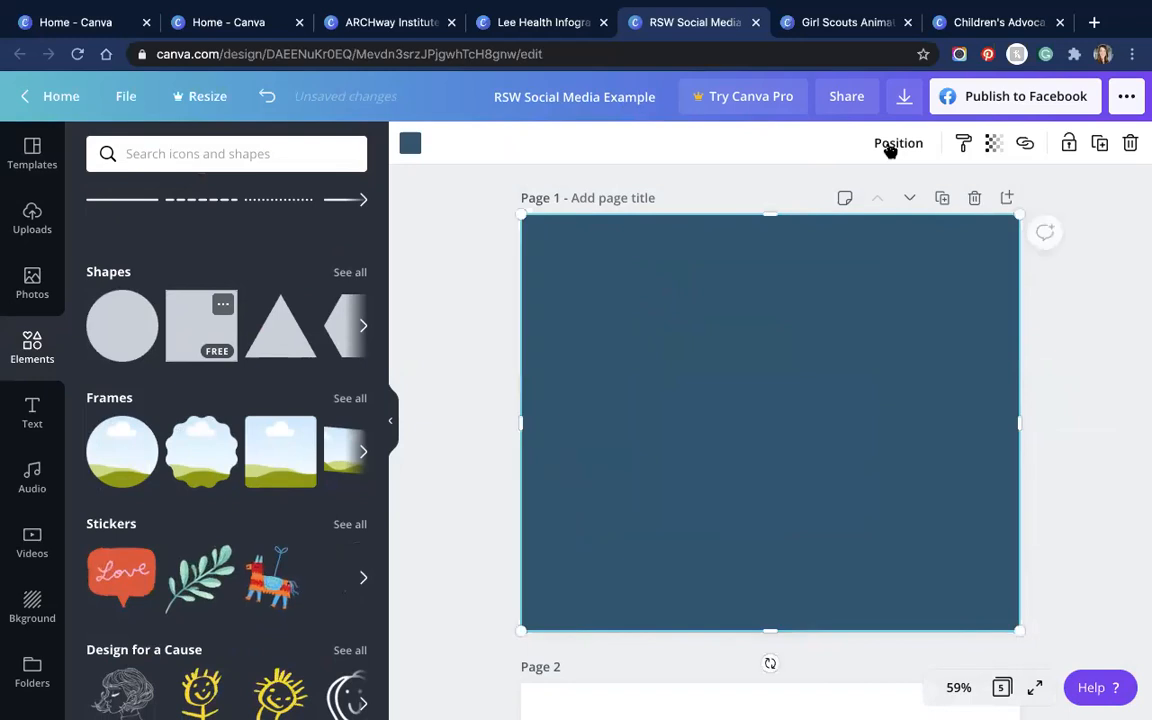
click(890, 145)
click(850, 198)
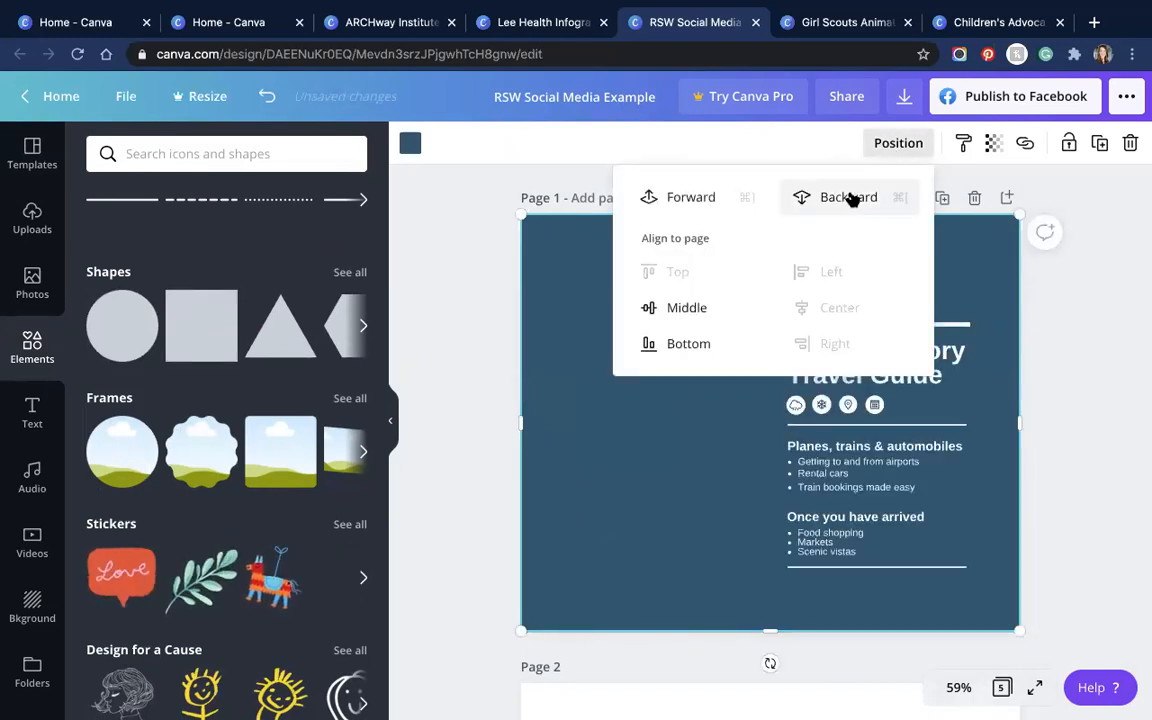
click(624, 474)
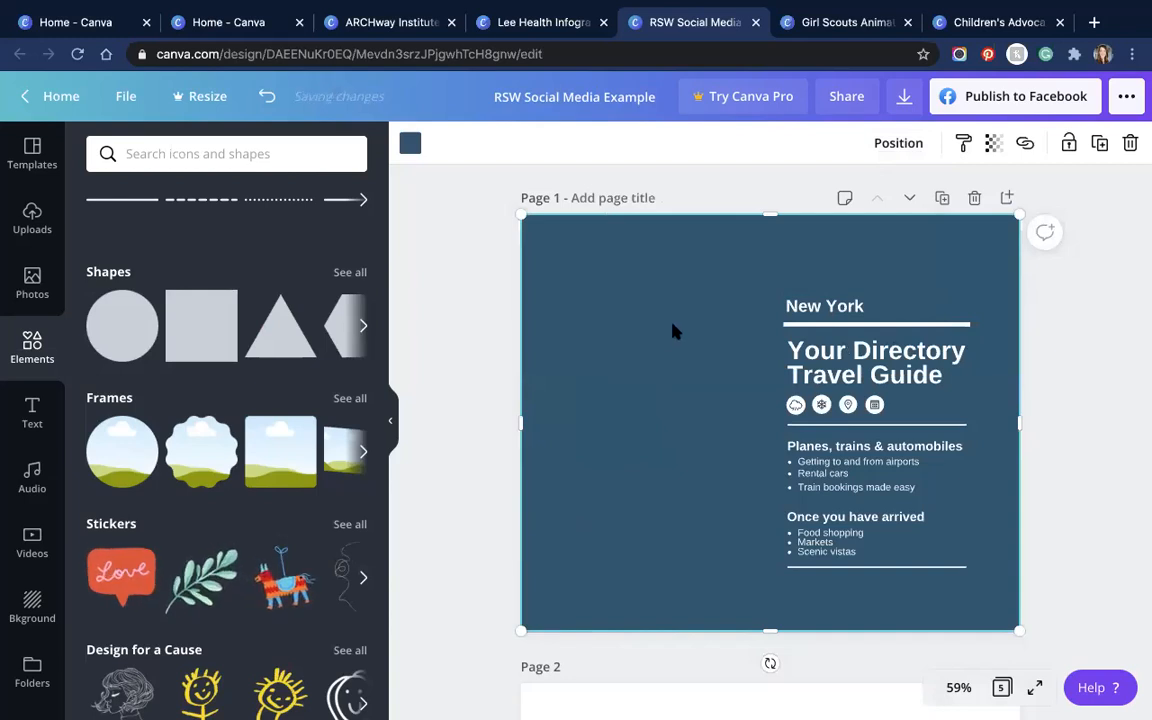
Step: Set the blue square's transparency to 50 so the airport photo shows through
click(995, 144)
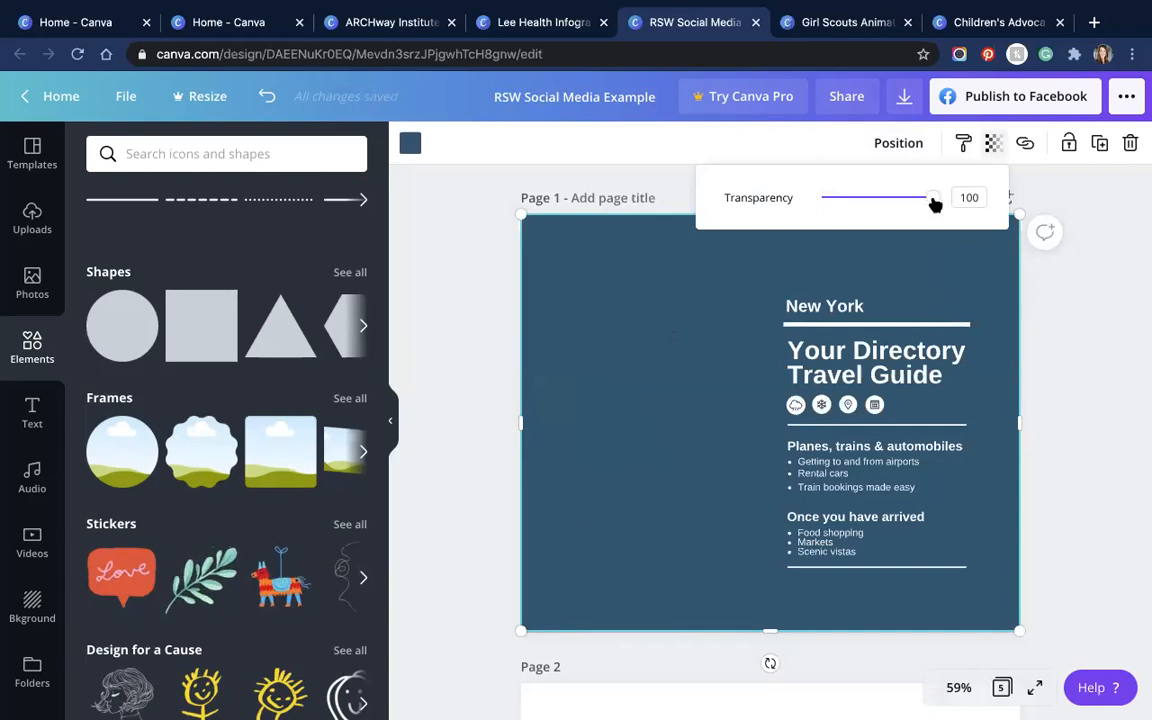
drag(931, 197, 877, 207)
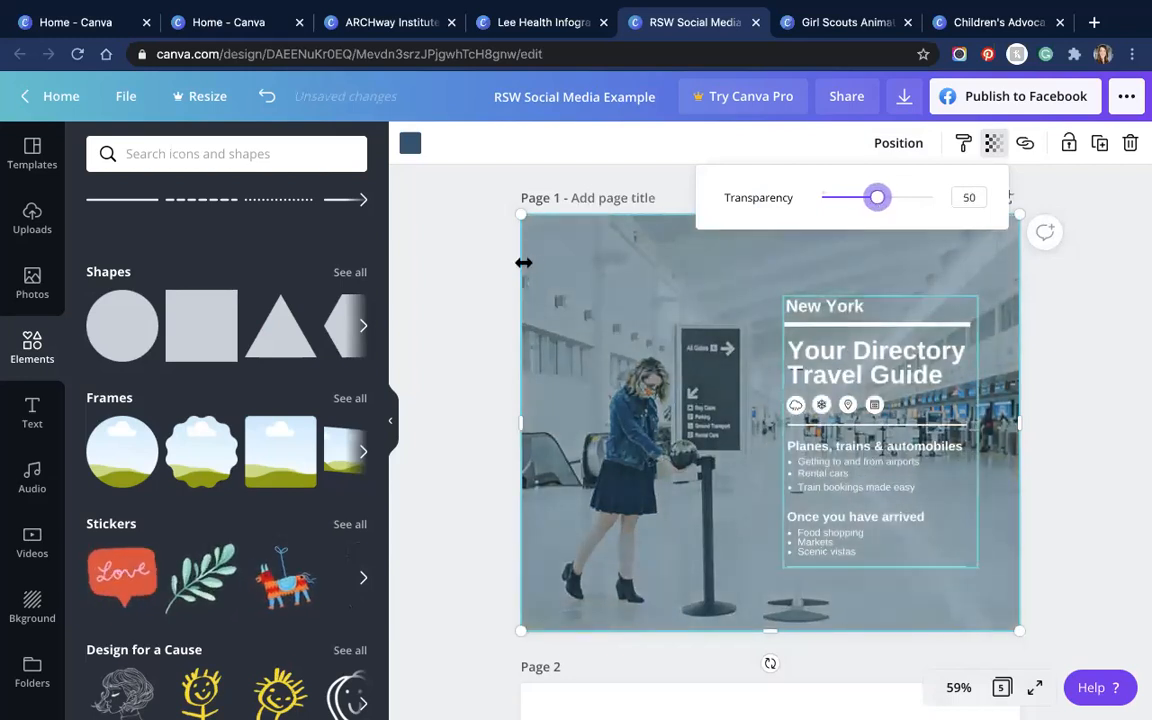
click(410, 145)
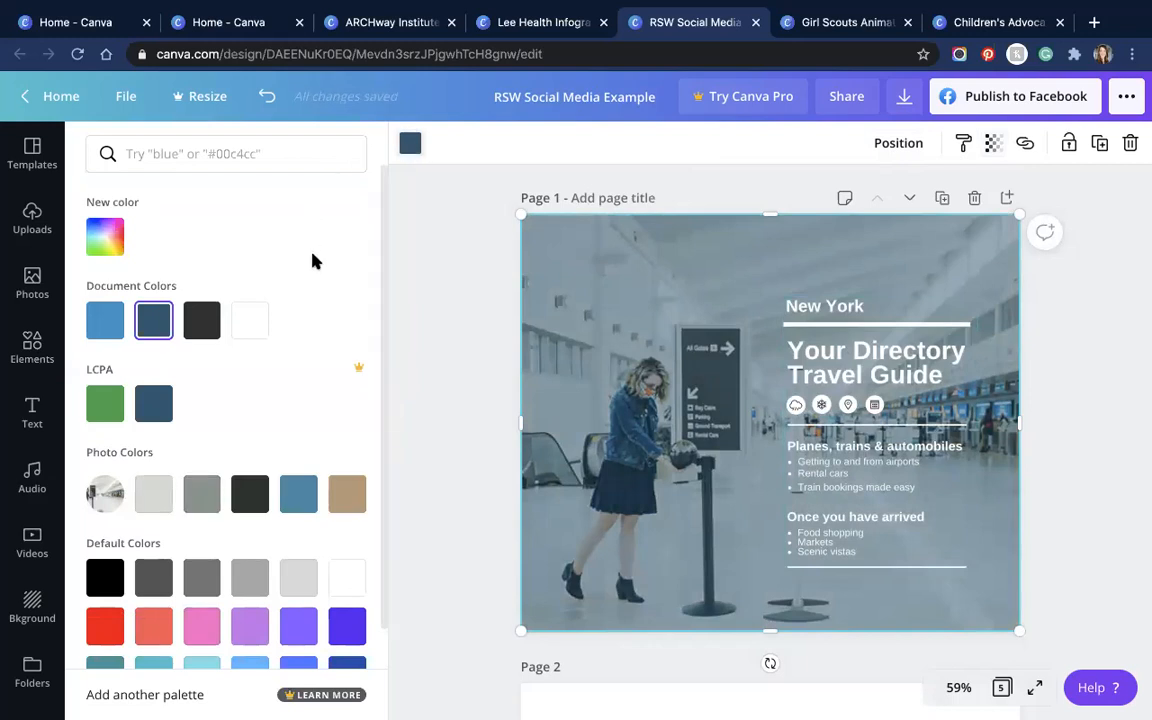
Step: After trying charcoal, green and grey, colour the square the steel blue from Photo Colors
click(202, 319)
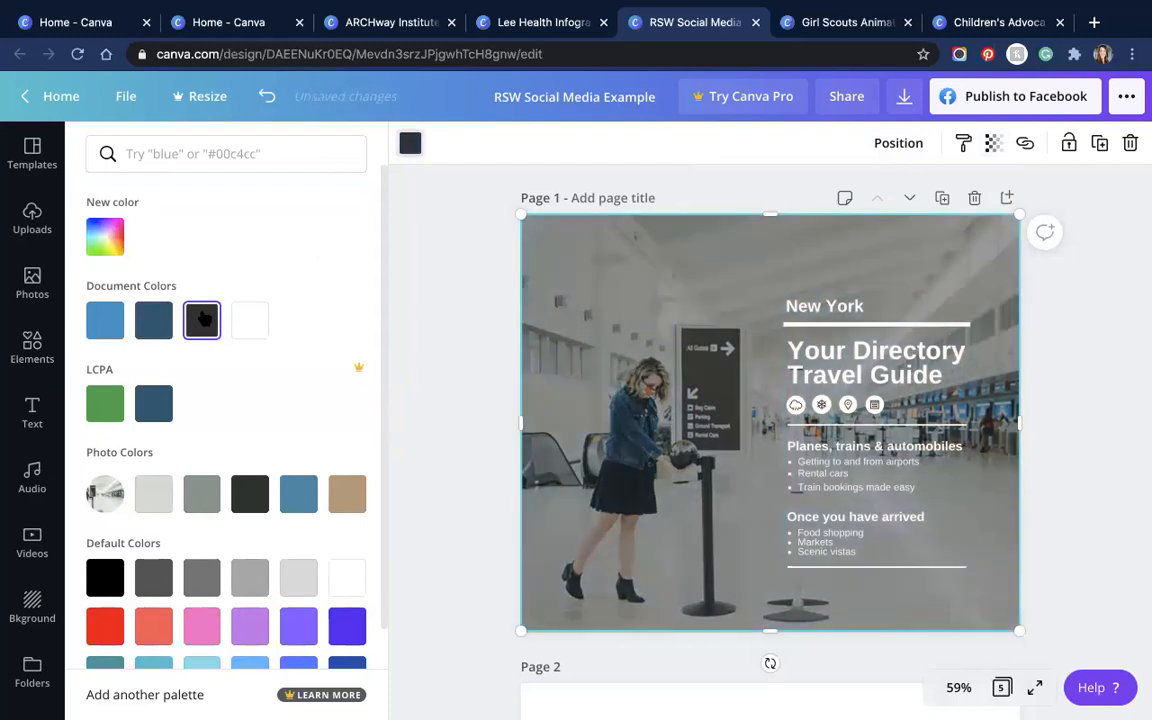
click(105, 403)
scroll(210, 410, down, 1)
scroll(210, 410, down, 1)
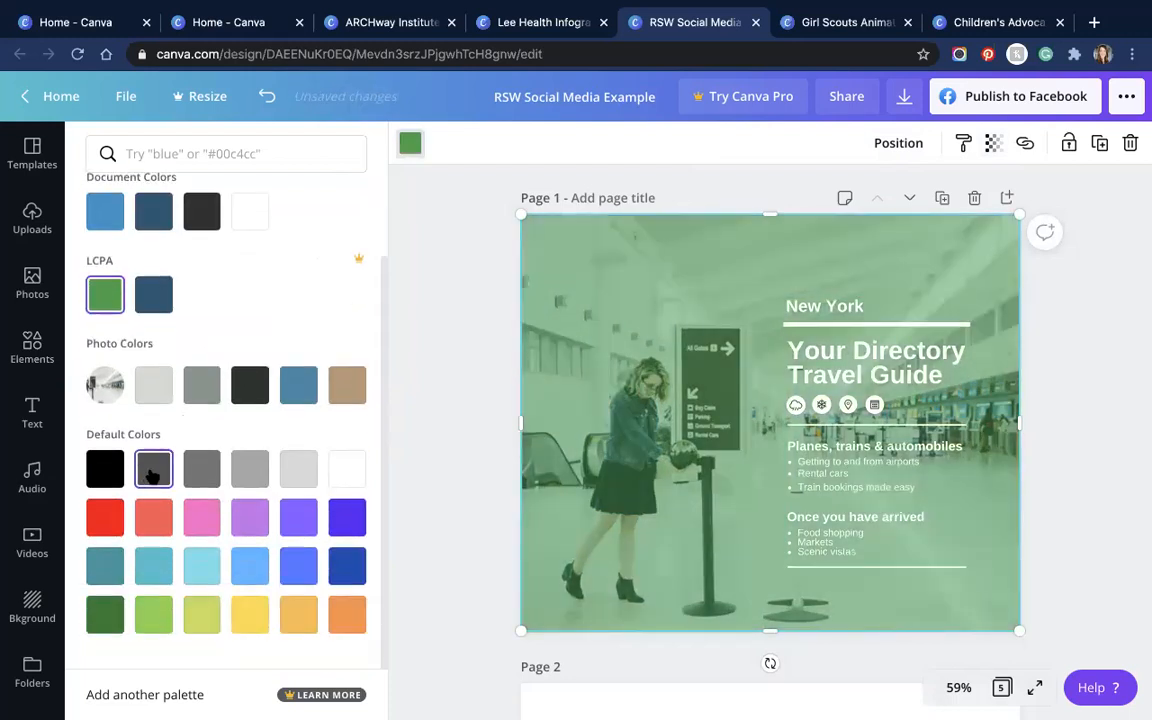
click(154, 470)
scroll(229, 364, up, 2)
click(105, 233)
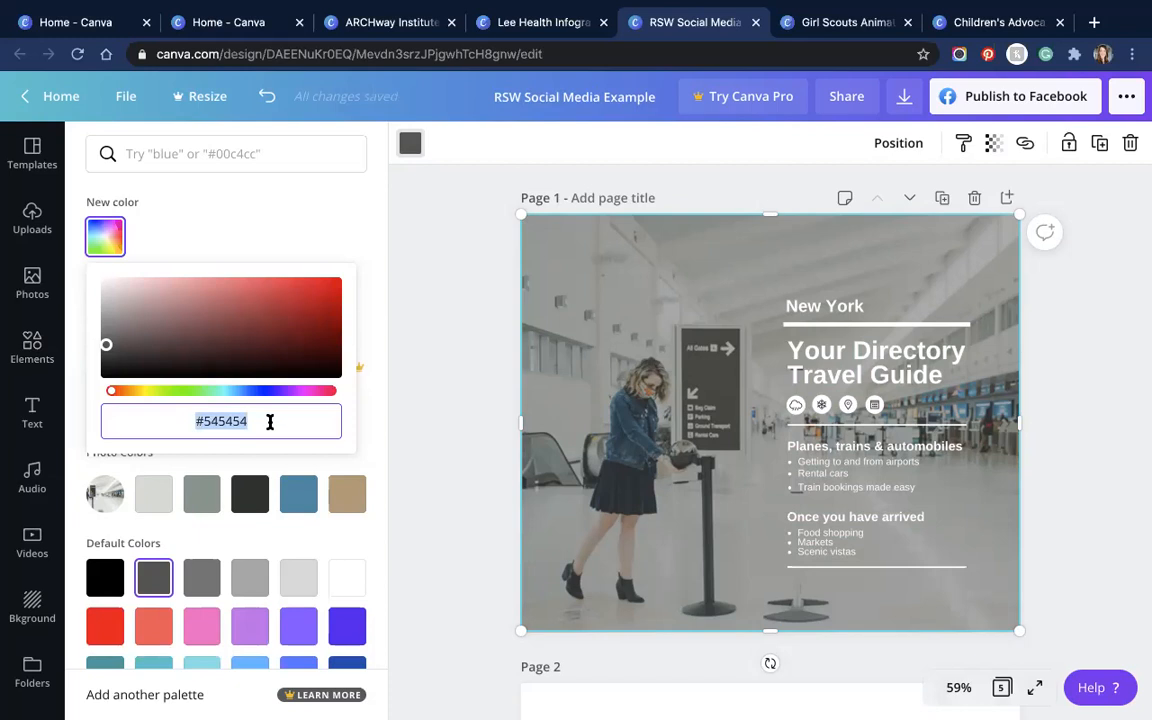
click(282, 223)
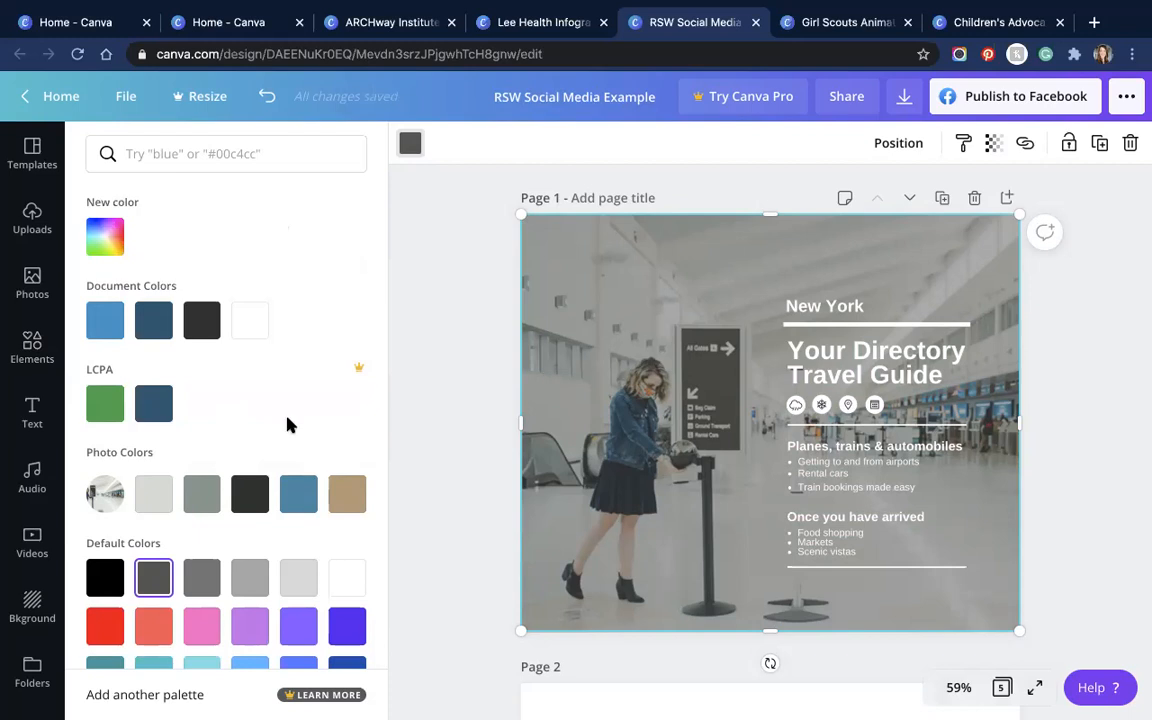
click(297, 494)
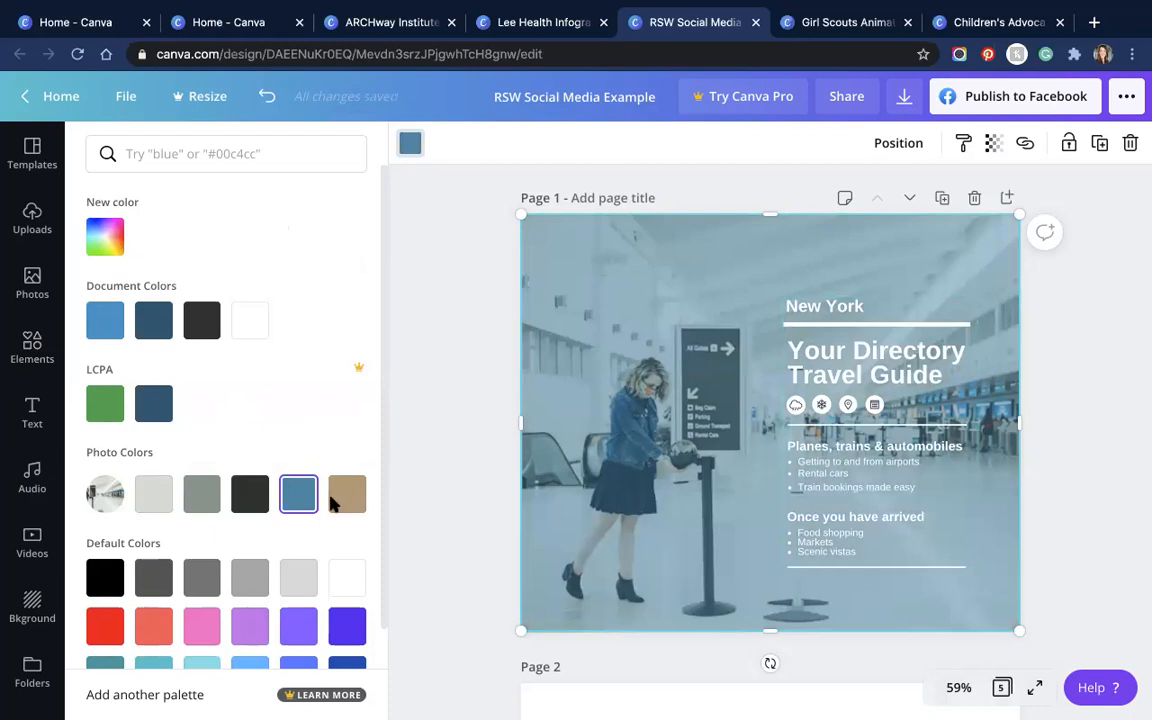
Step: Lower the steel blue square's transparency to 32
click(993, 143)
drag(887, 198, 856, 207)
click(894, 279)
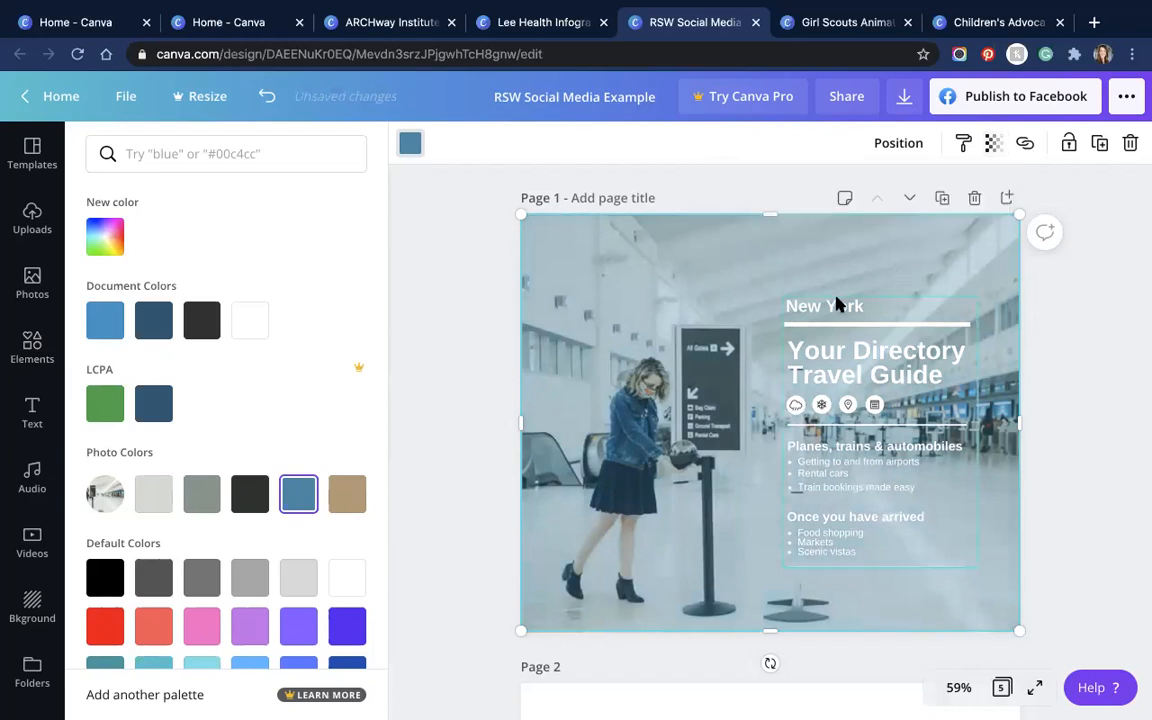
Step: Try steel blue on the guide text and heading, then make the selected text white
click(836, 303)
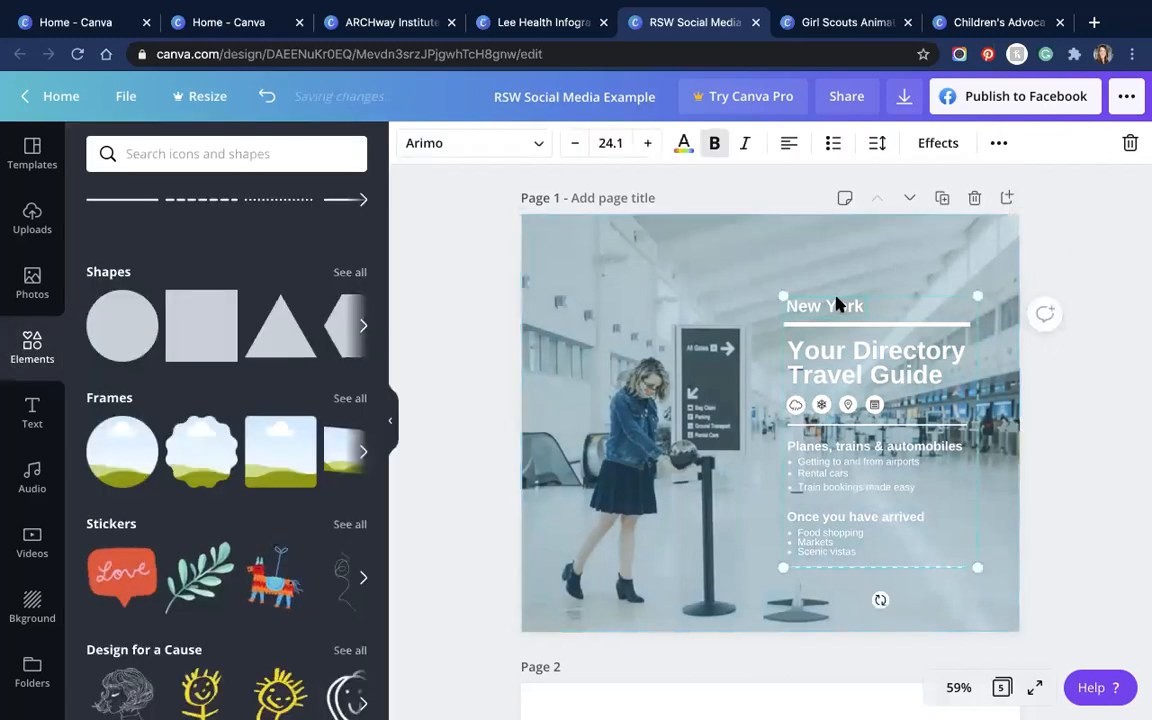
click(683, 145)
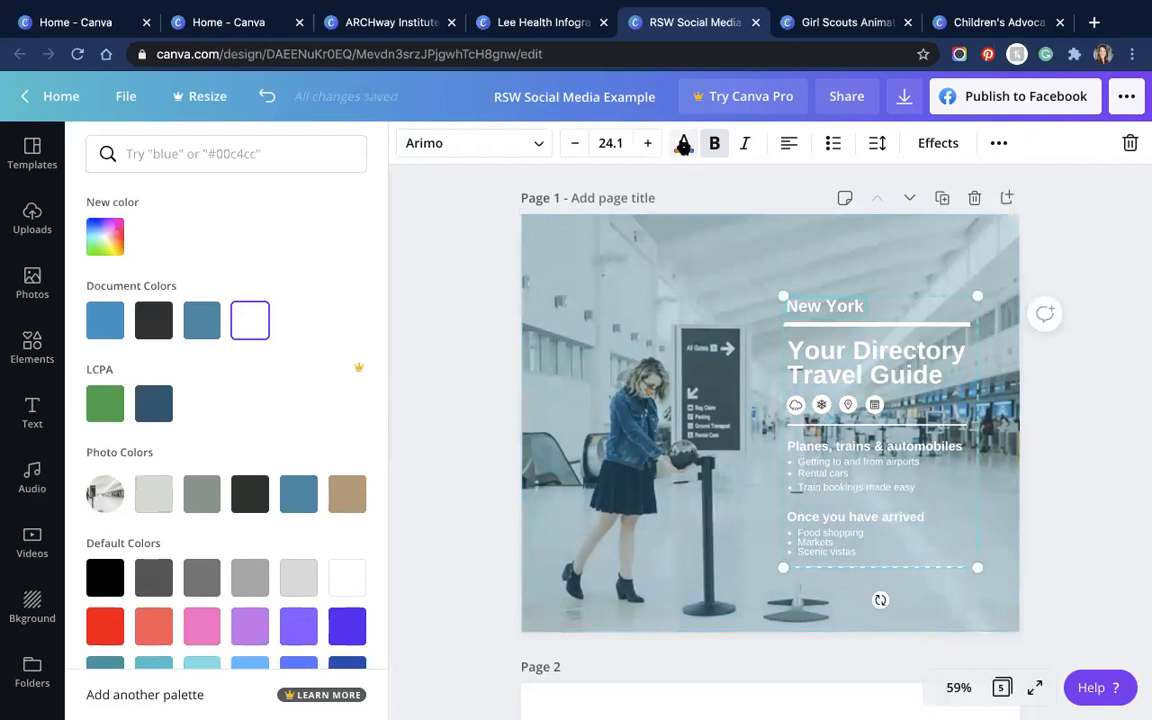
click(202, 319)
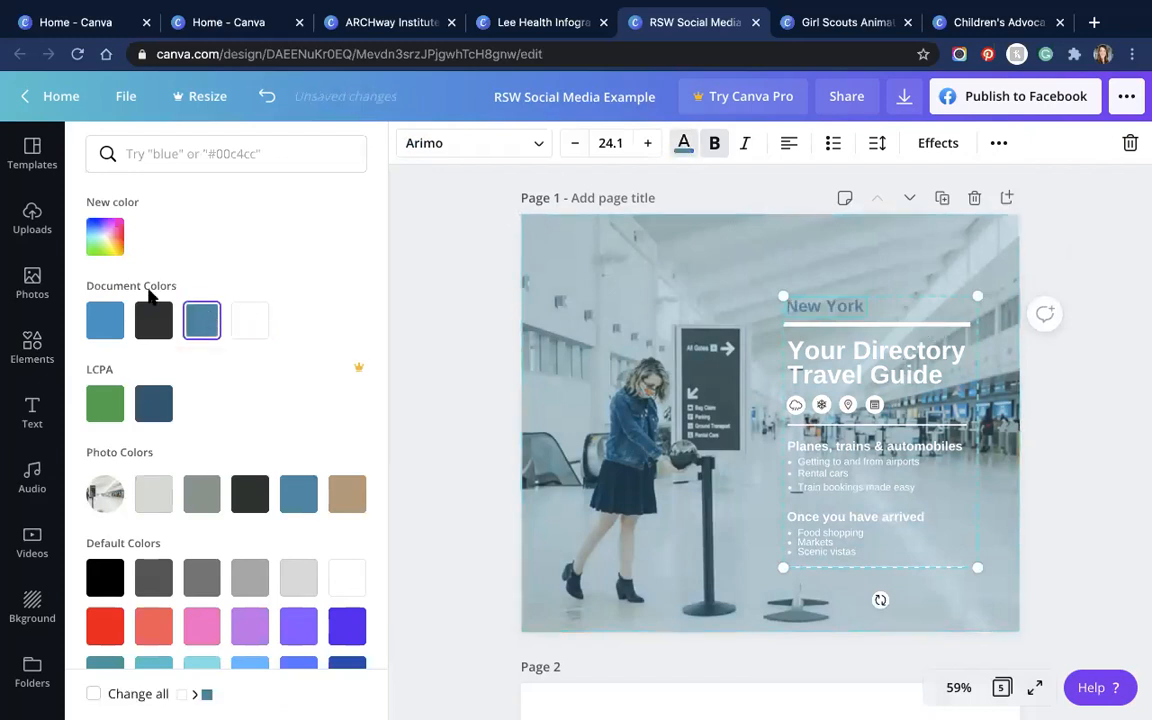
click(203, 322)
click(202, 322)
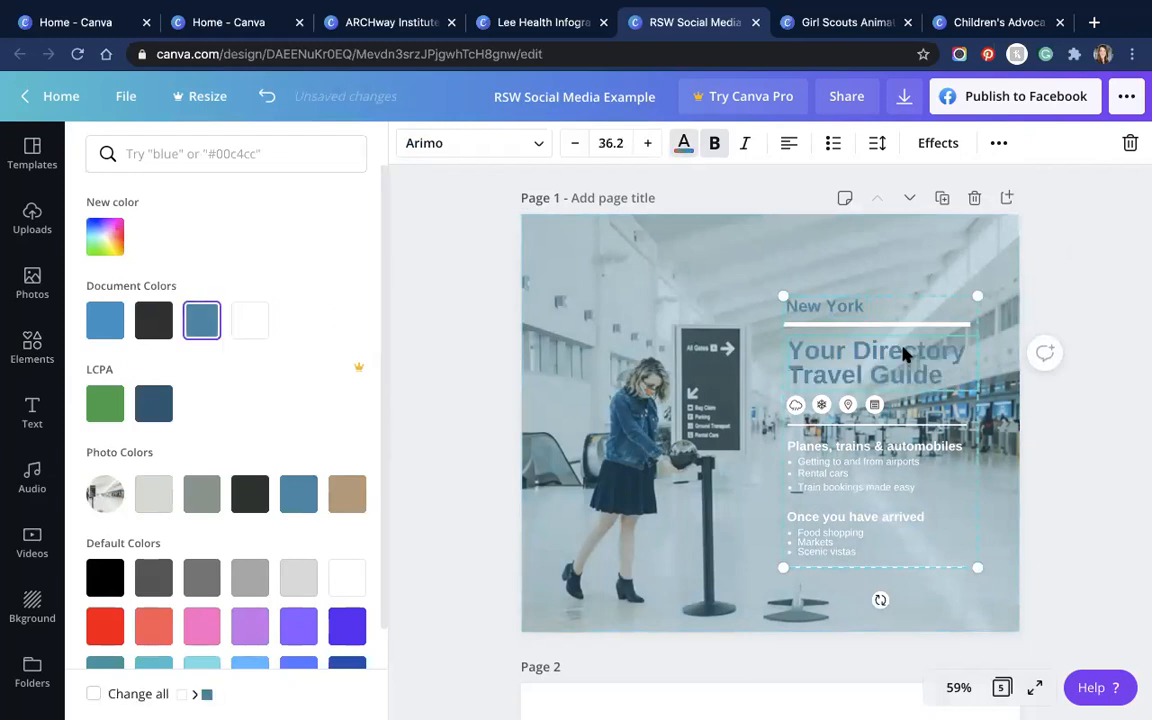
click(684, 143)
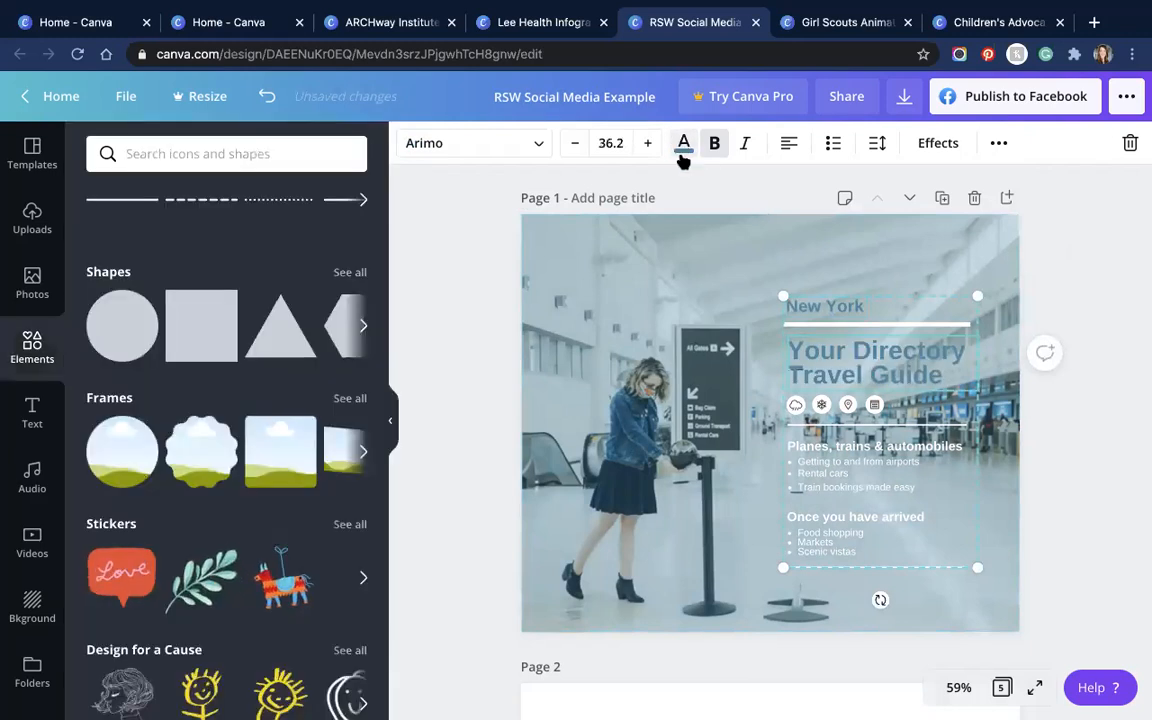
click(684, 143)
click(259, 321)
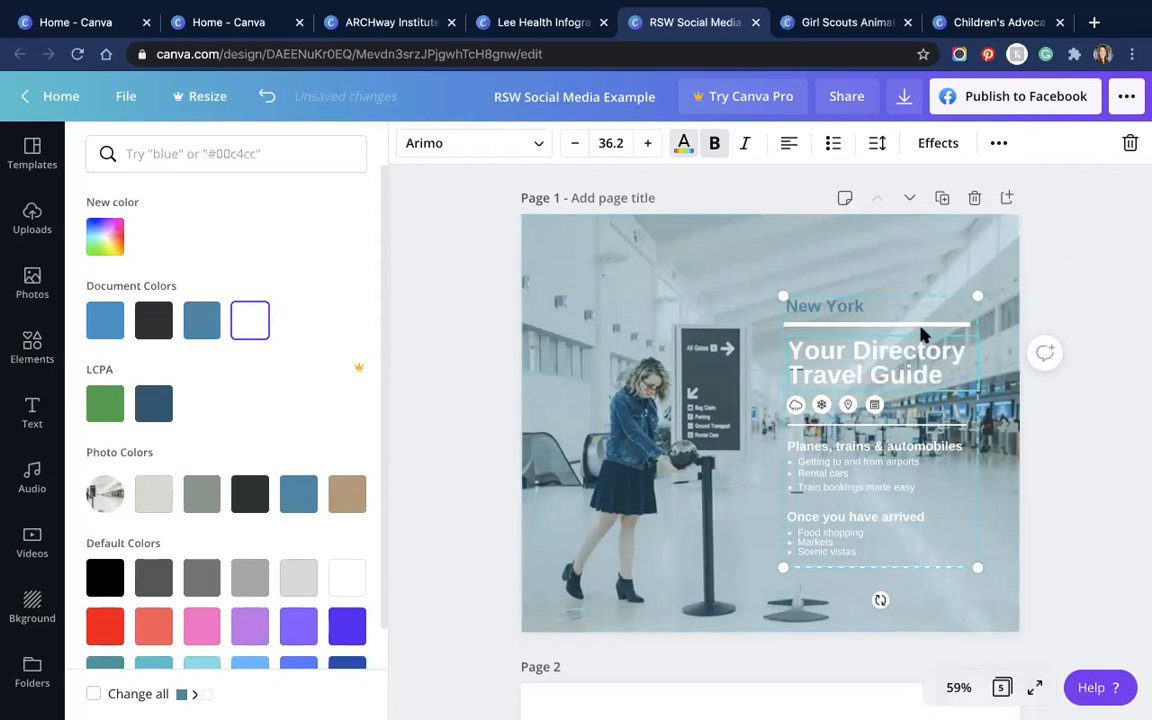
Step: Make the New York heading white and deselect by clicking the photo
click(684, 143)
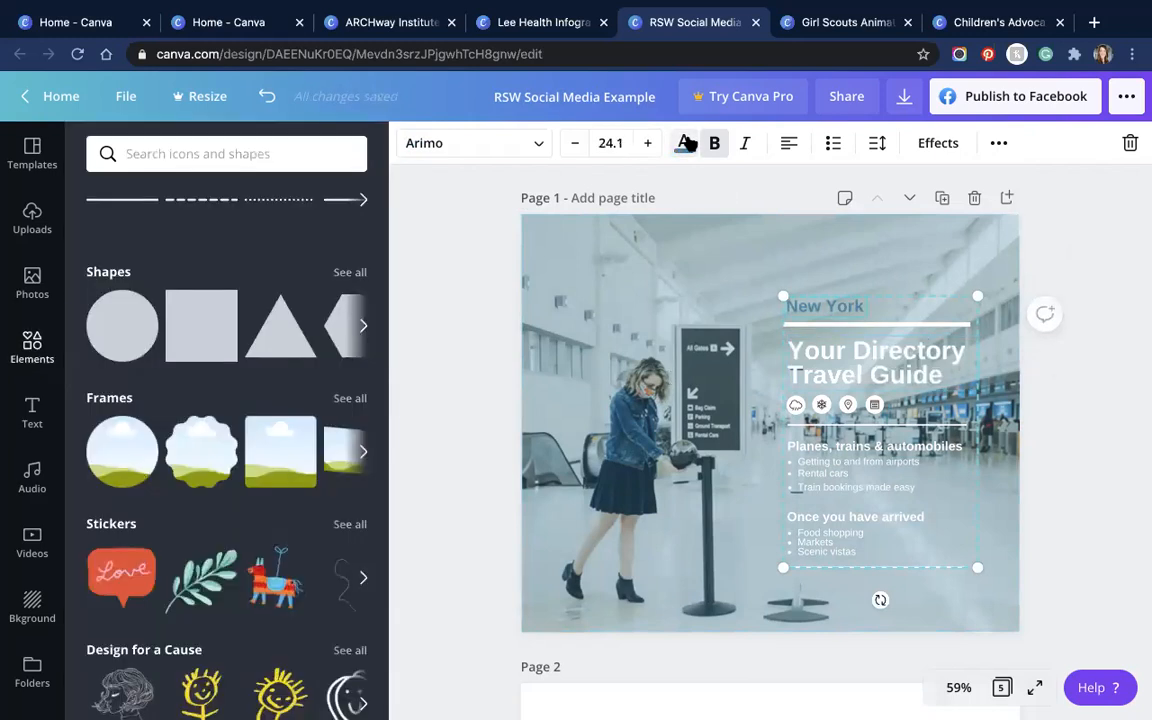
click(684, 143)
click(249, 320)
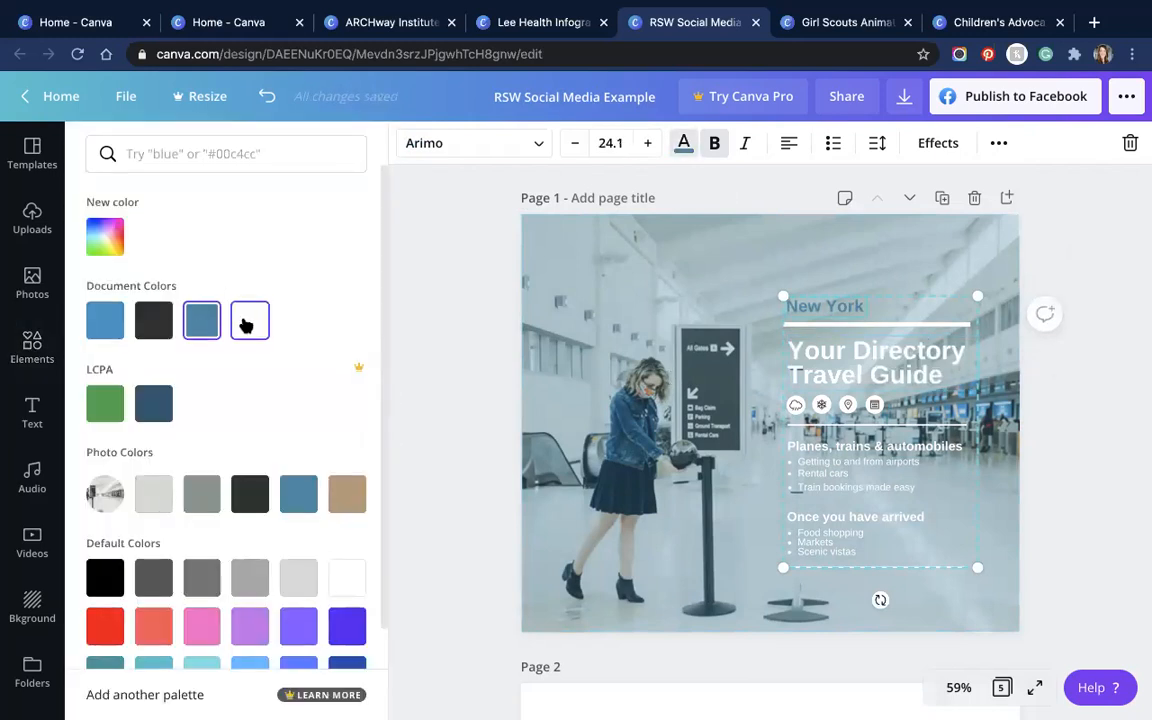
click(678, 310)
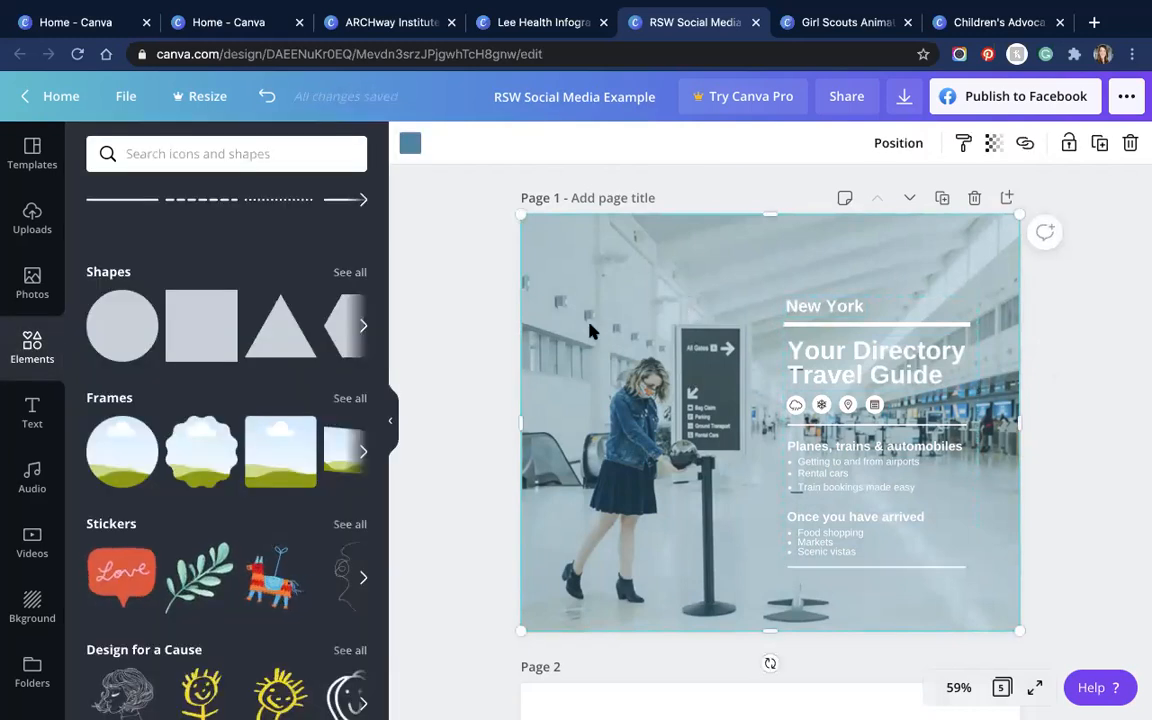
Step: Scroll down past pages 2 and 3 to page 4's Your Summer Travel Guide
scroll(808, 398, down, 5)
scroll(808, 398, down, 5)
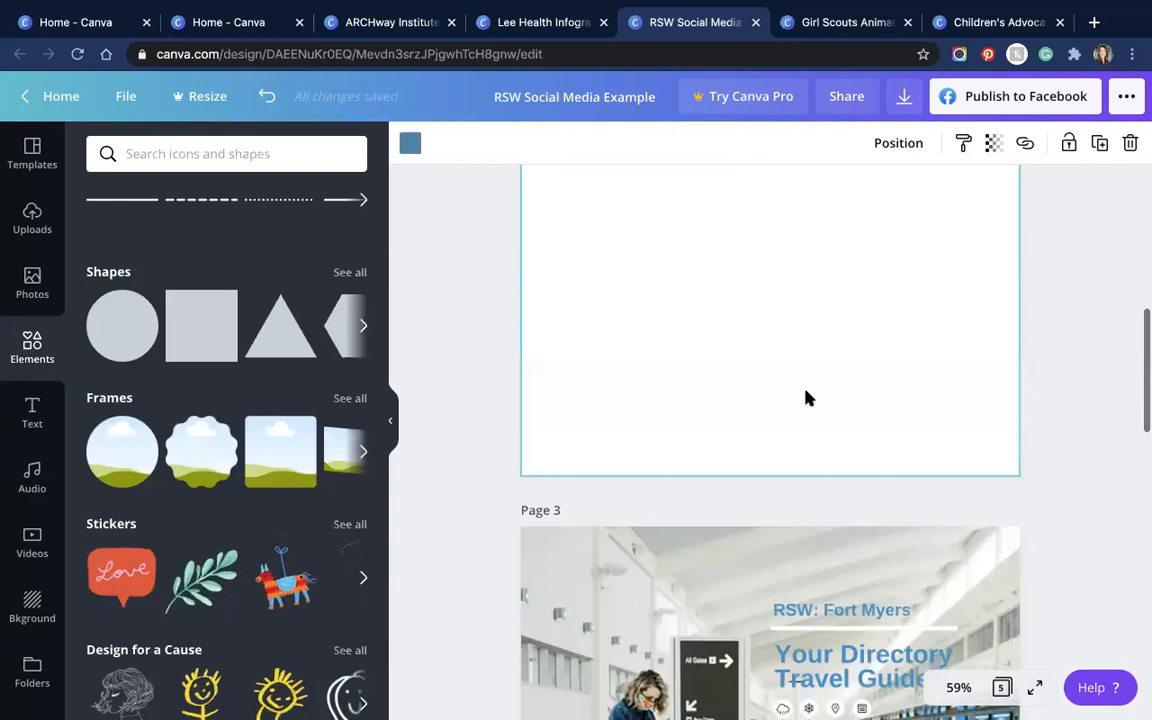
scroll(693, 360, down, 5)
scroll(693, 360, down, 4)
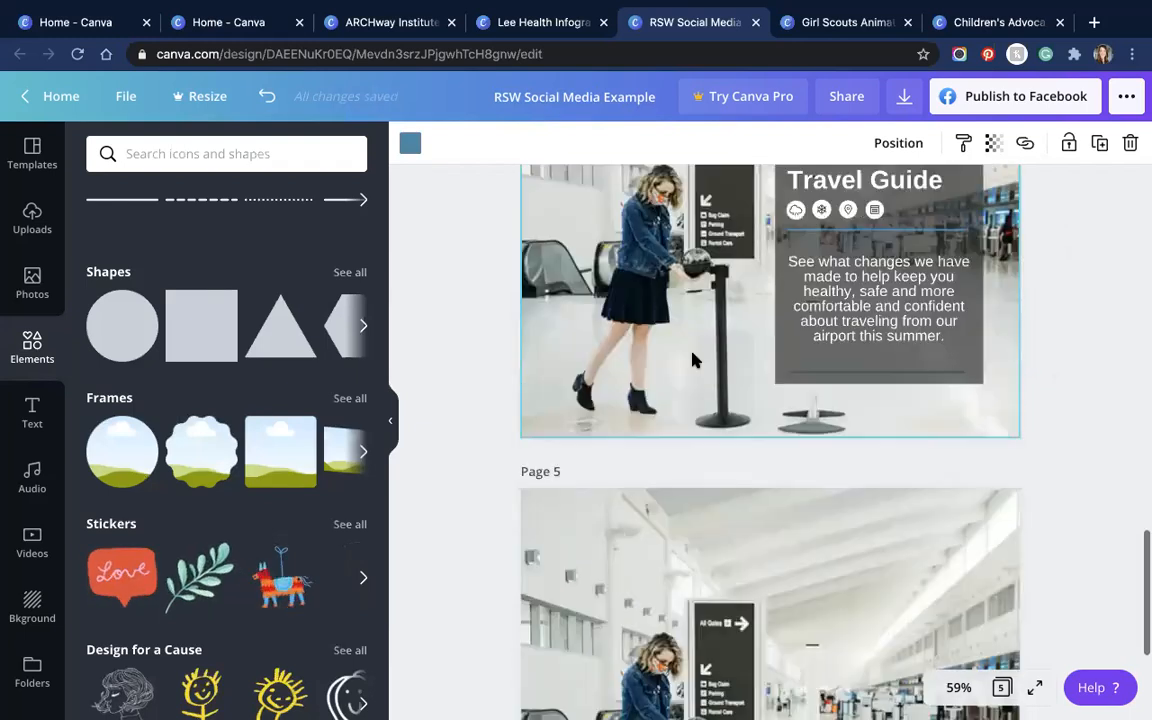
scroll(913, 345, up, 5)
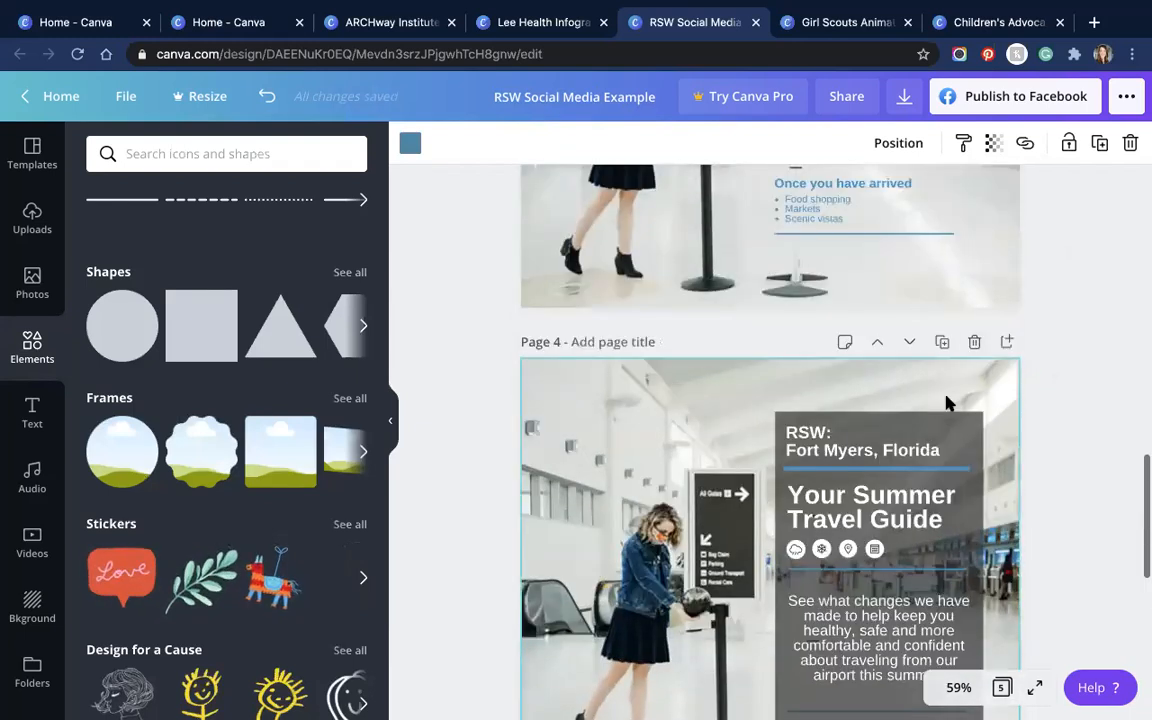
scroll(948, 400, down, 2)
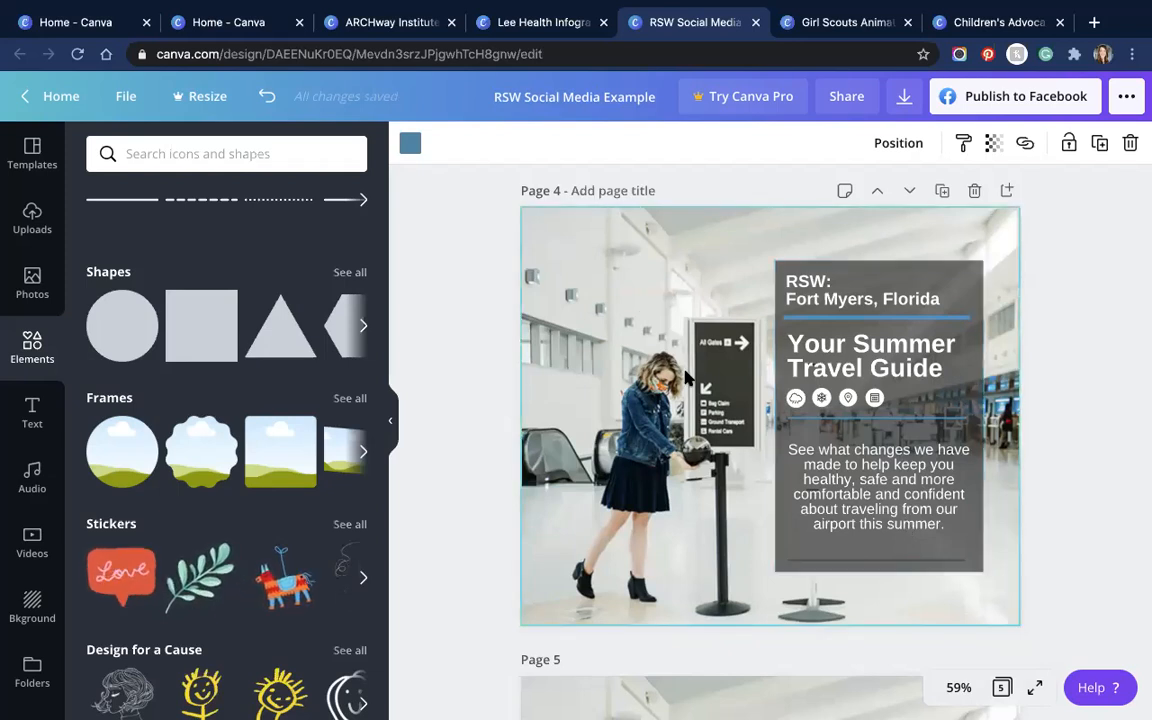
Step: Open the download options and keep PNG as the file type
click(904, 97)
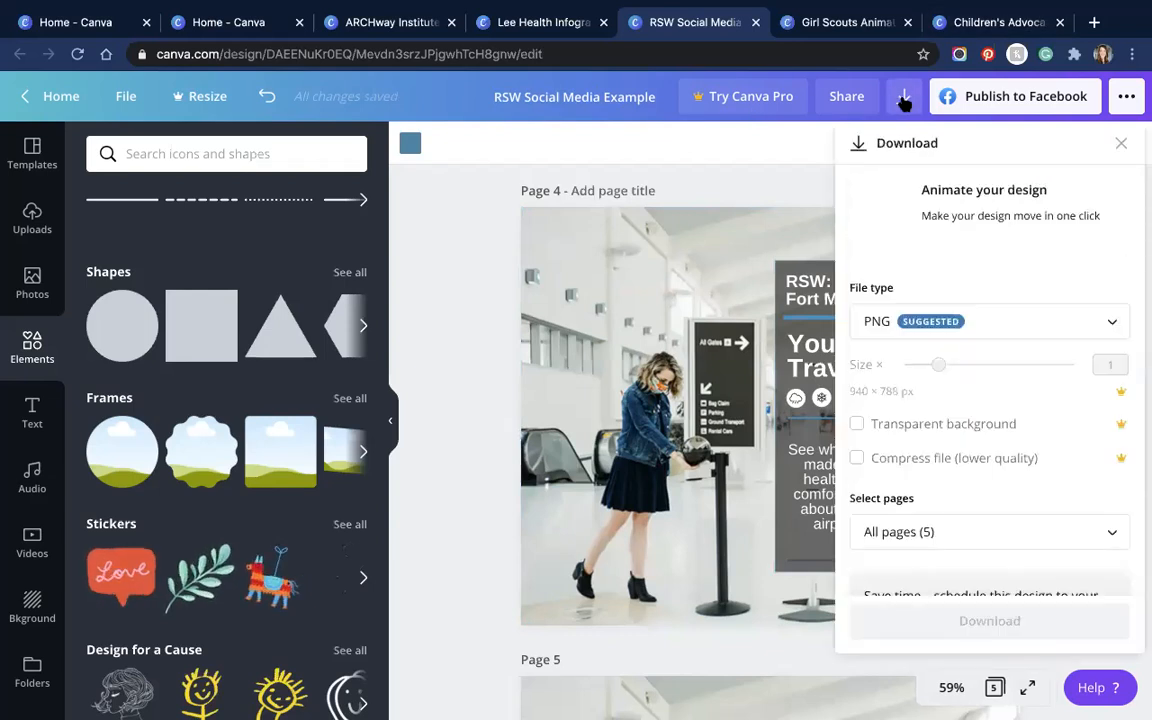
click(1111, 325)
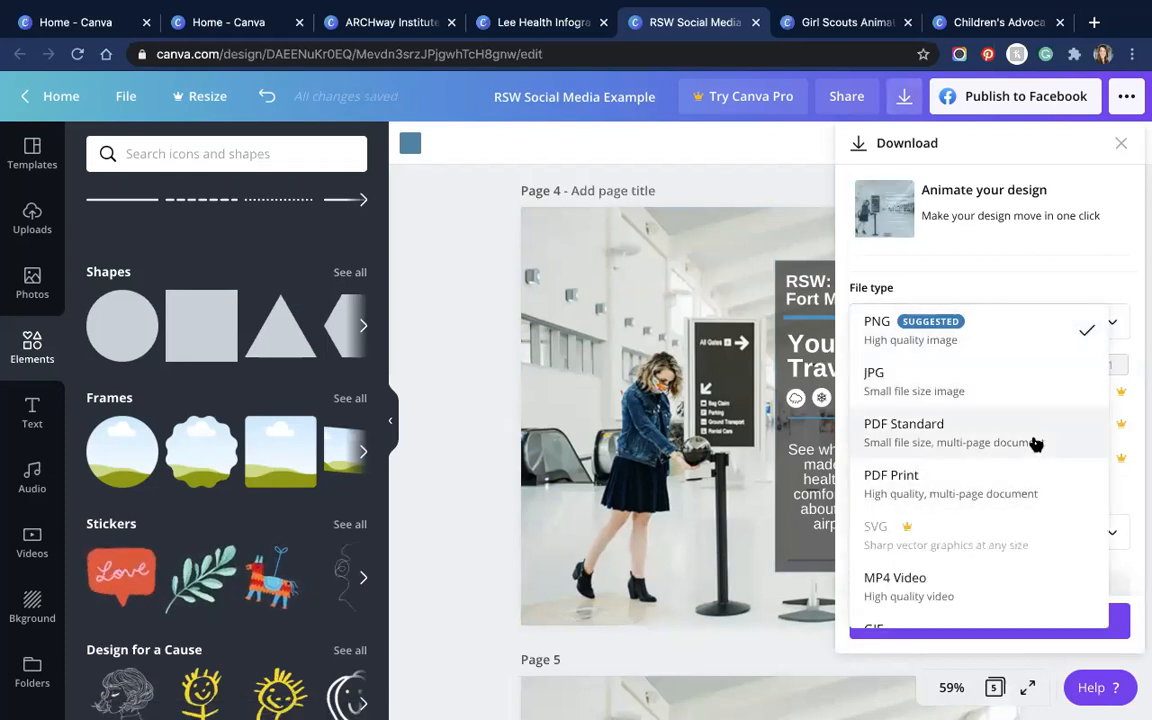
scroll(1032, 438, down, 1)
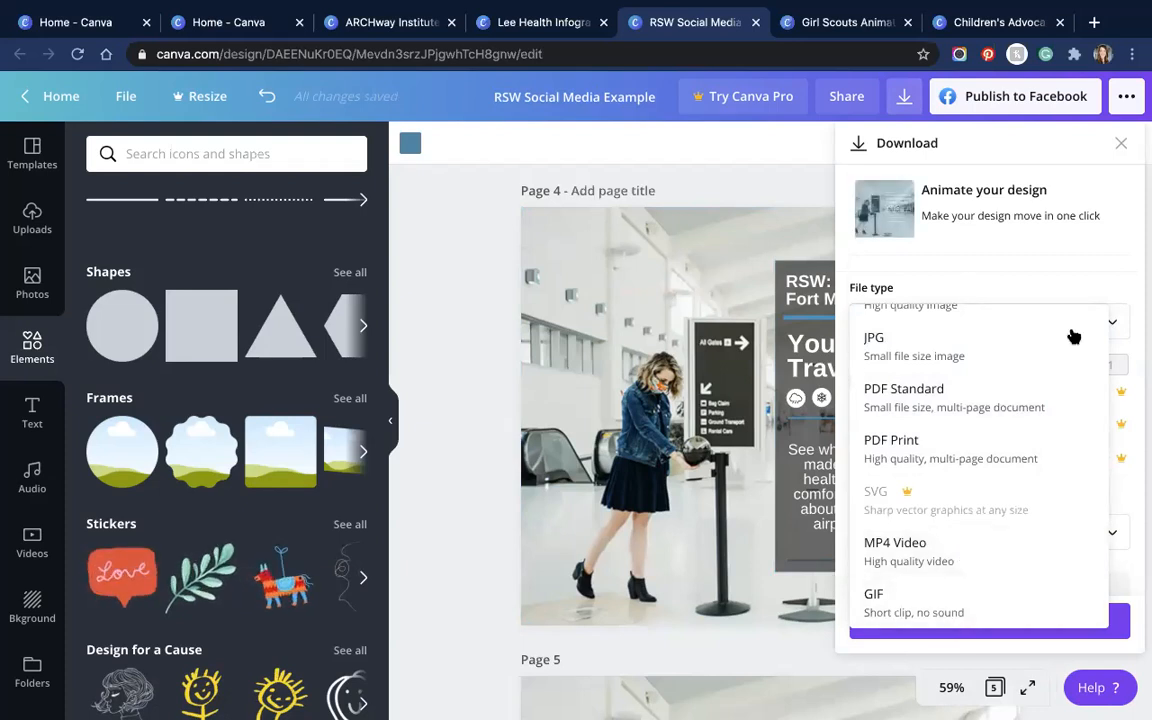
scroll(1072, 334, up, 1)
click(1081, 271)
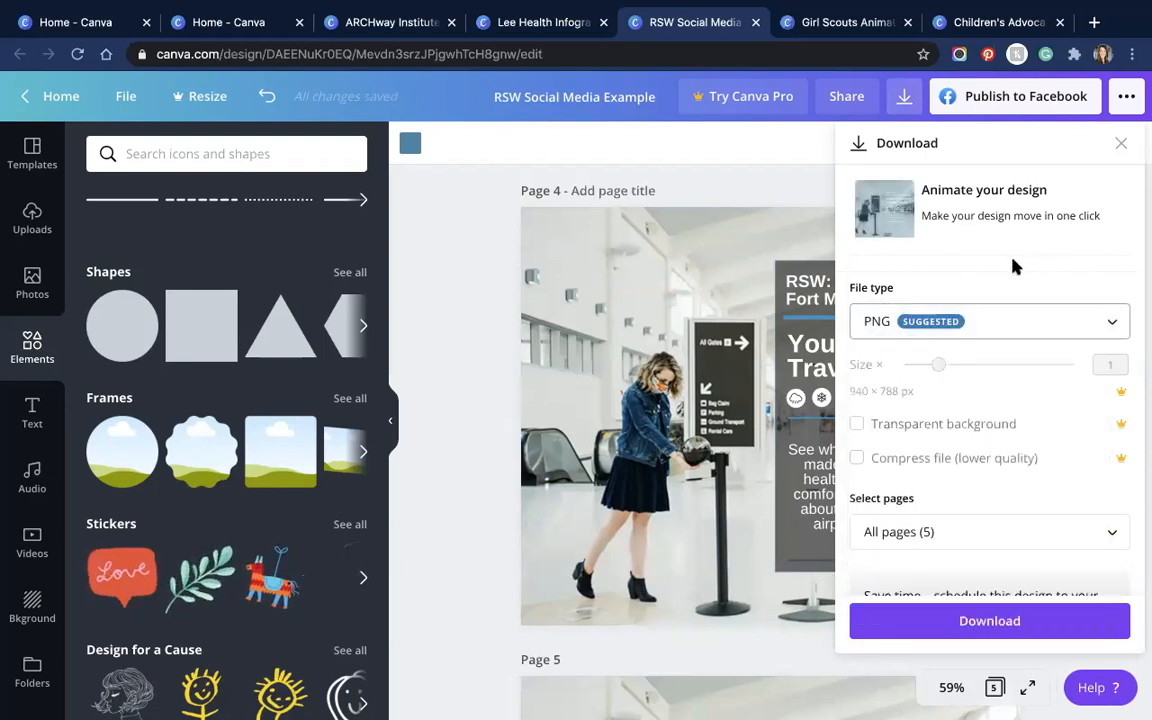
Step: Try changing the size and transparent background, dismissing both Canva Pro upsells
click(933, 368)
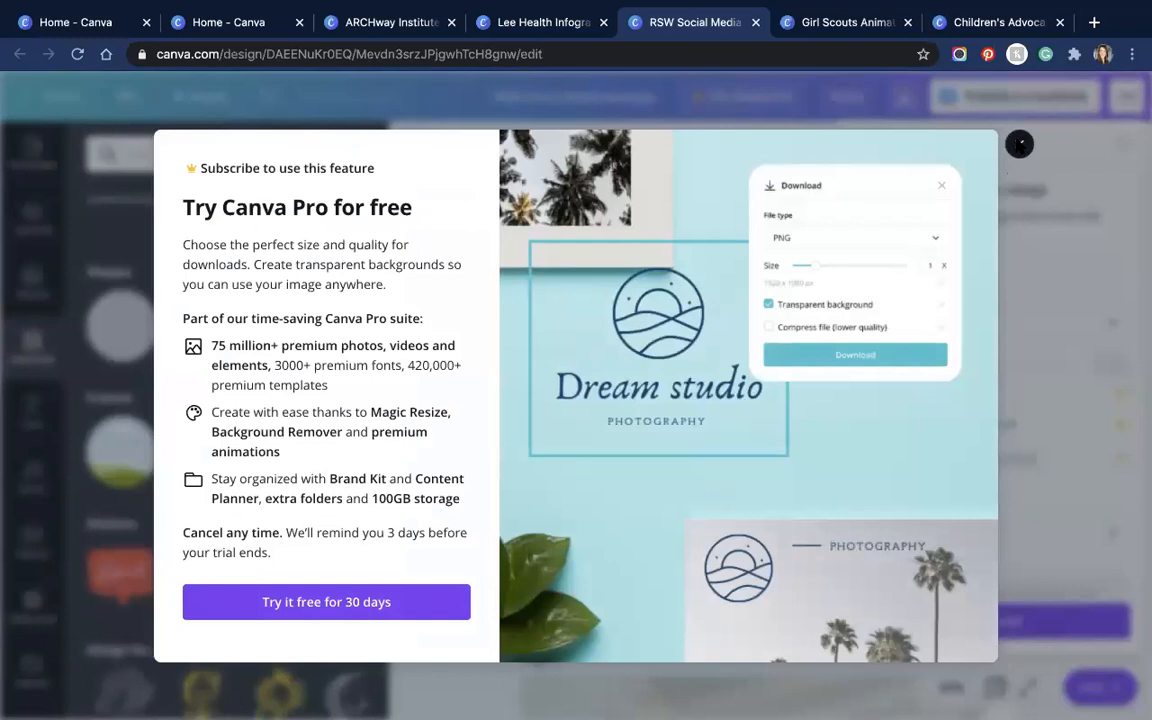
click(1019, 145)
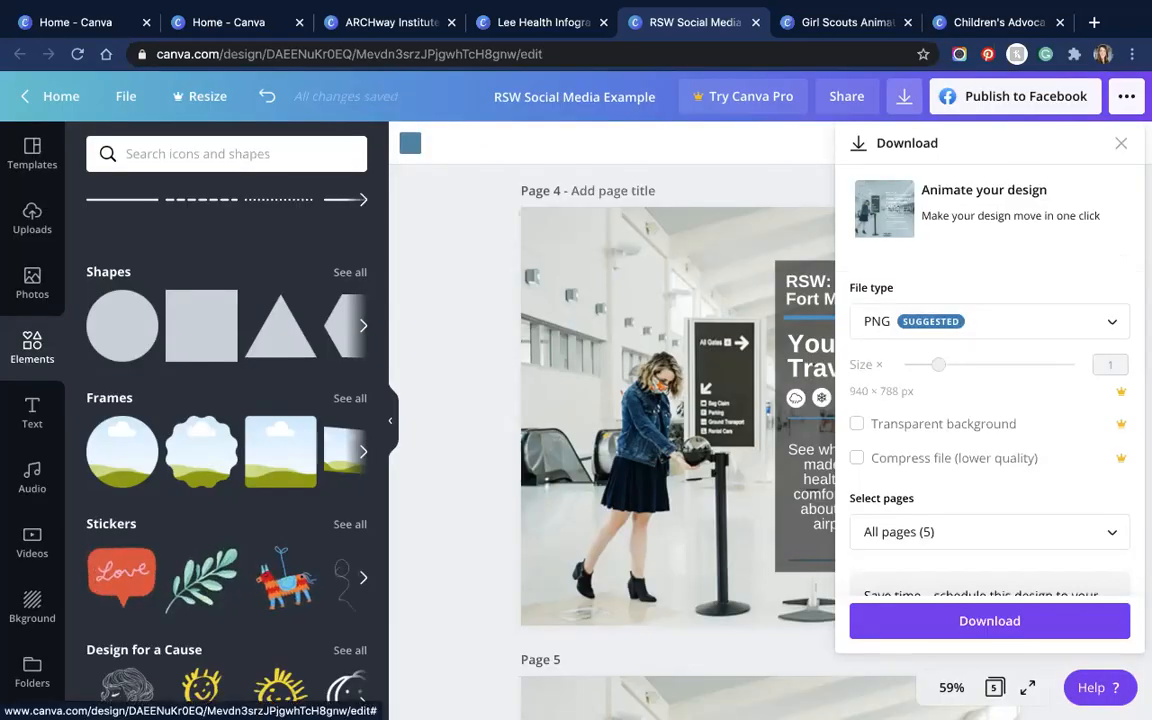
scroll(948, 385, down, 1)
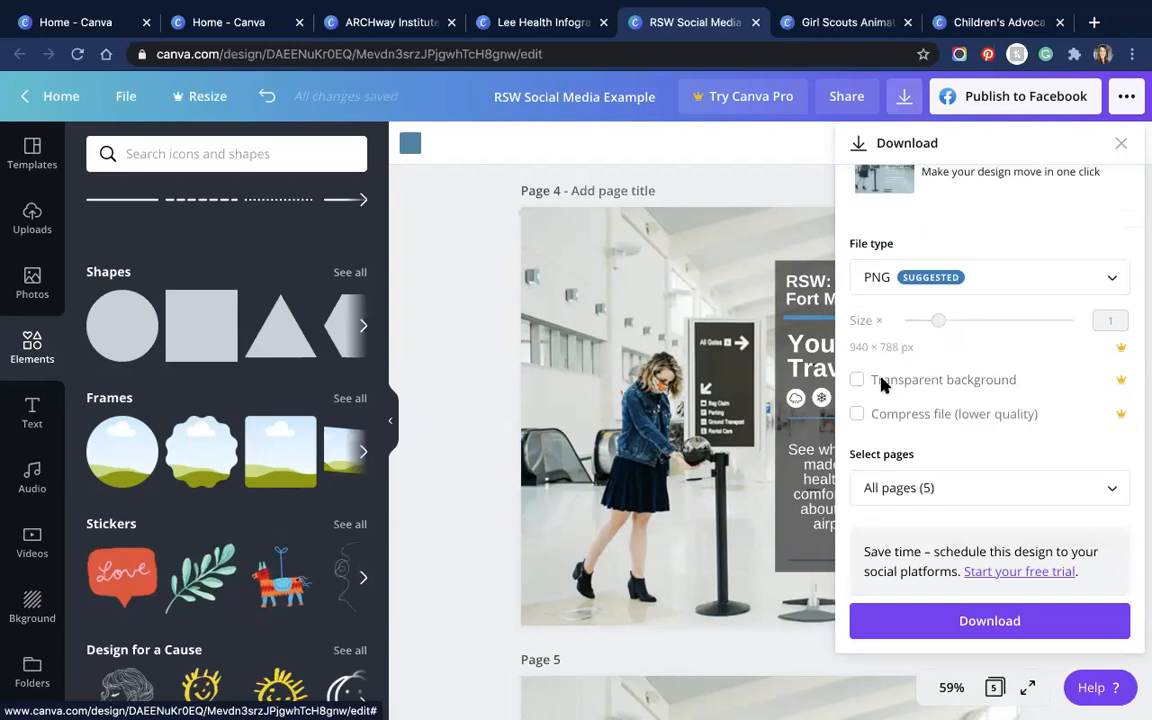
click(948, 385)
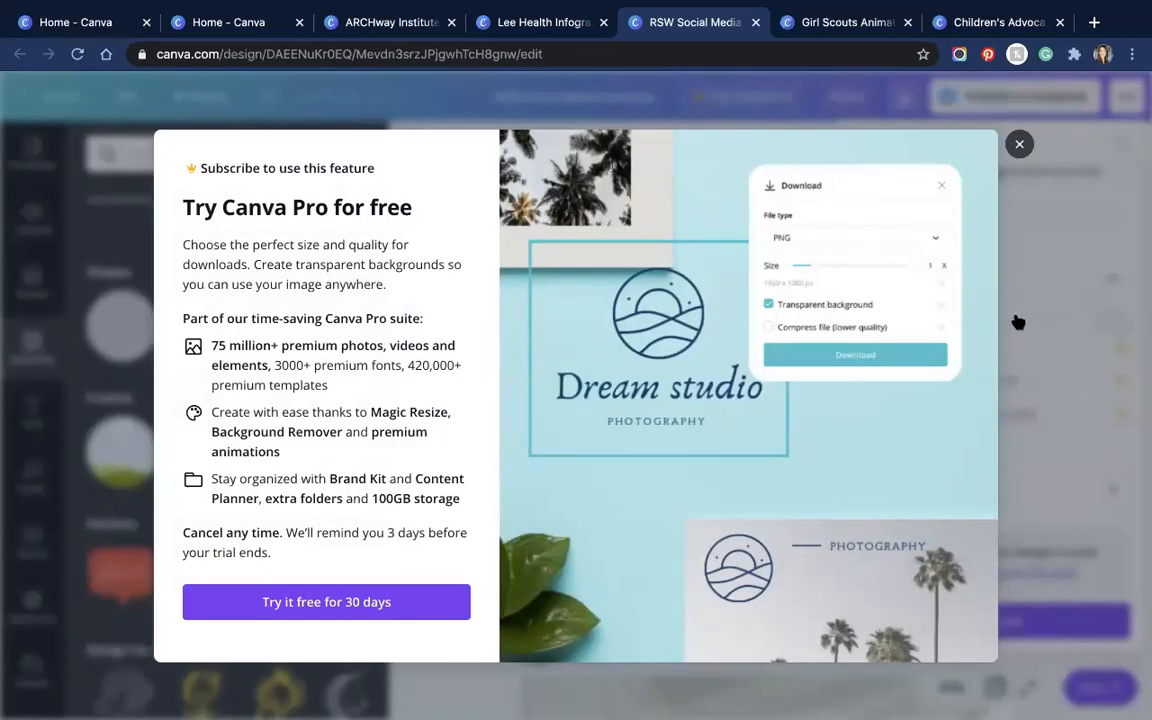
click(1014, 420)
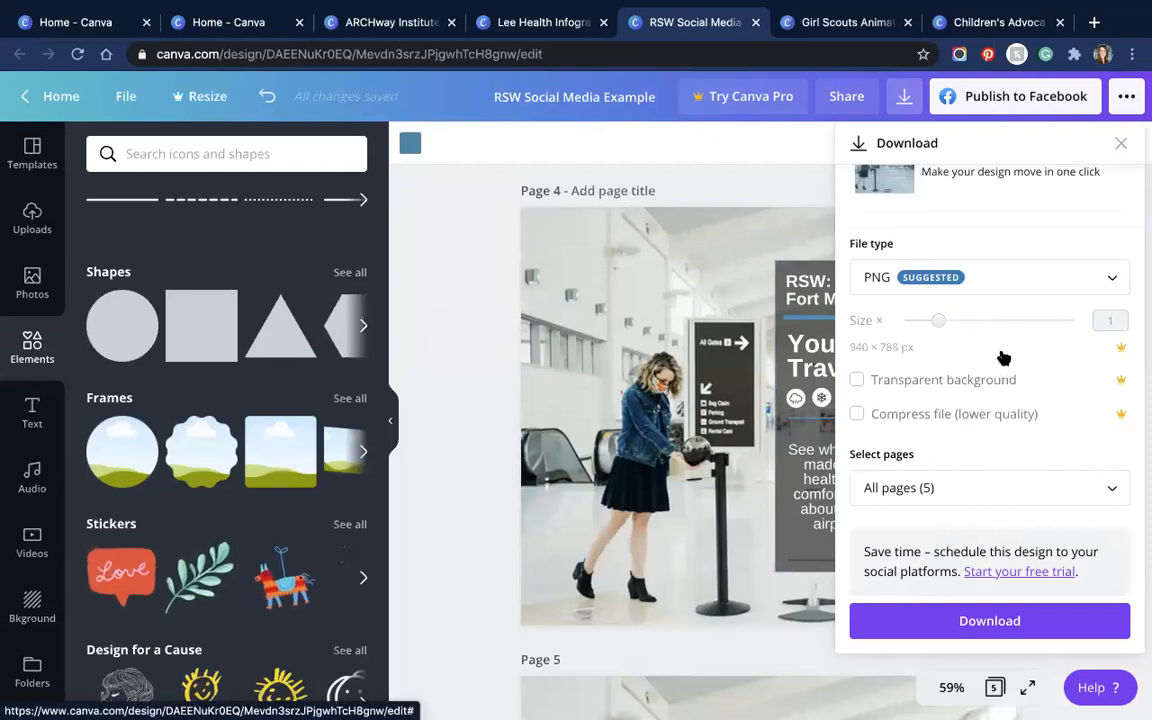
Step: Download only Page 4 as a PNG and close the download confirmation
click(1107, 489)
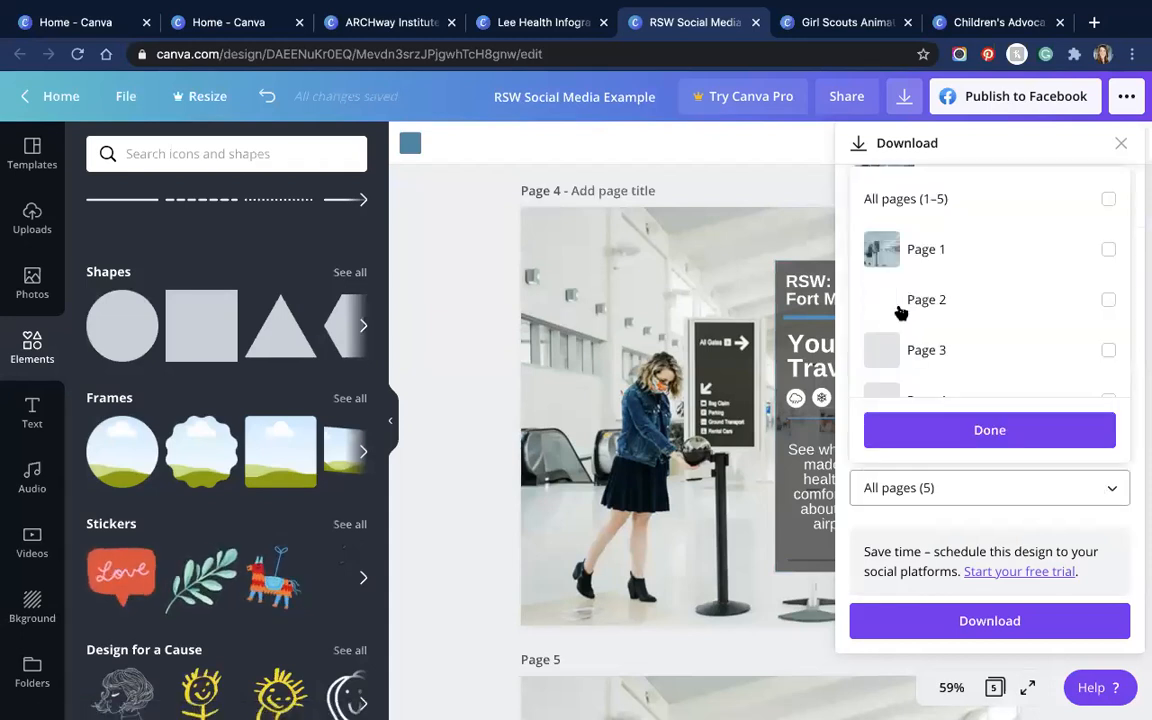
scroll(978, 300, down, 2)
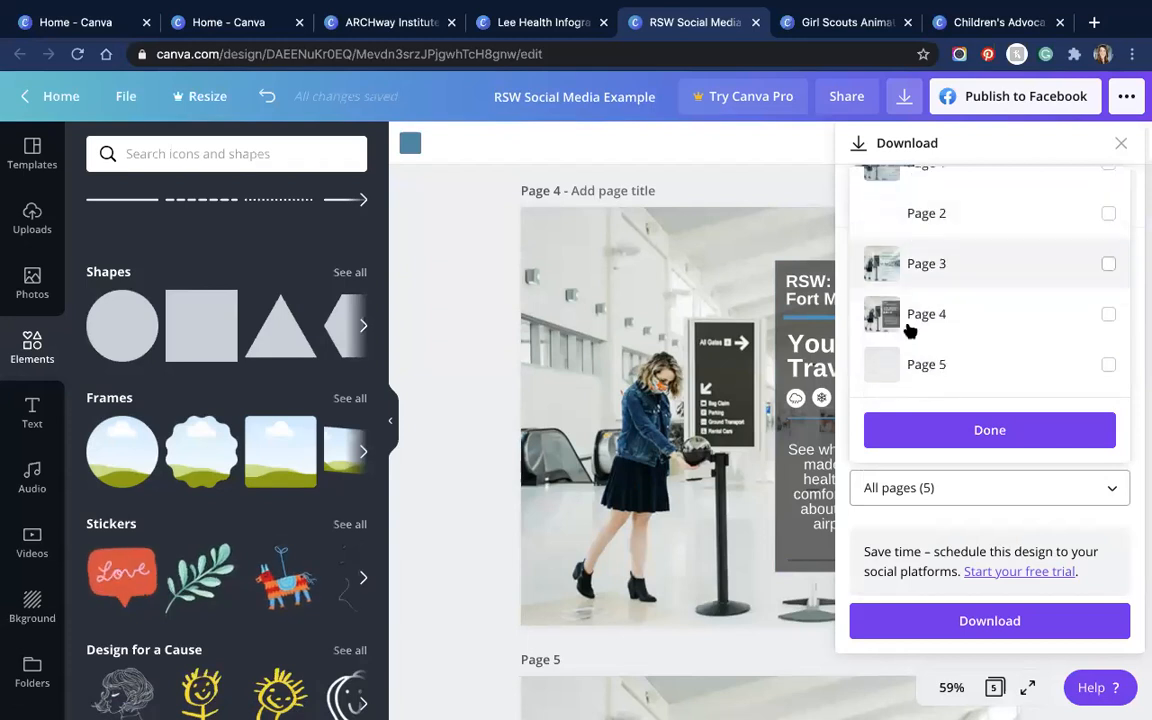
click(1106, 315)
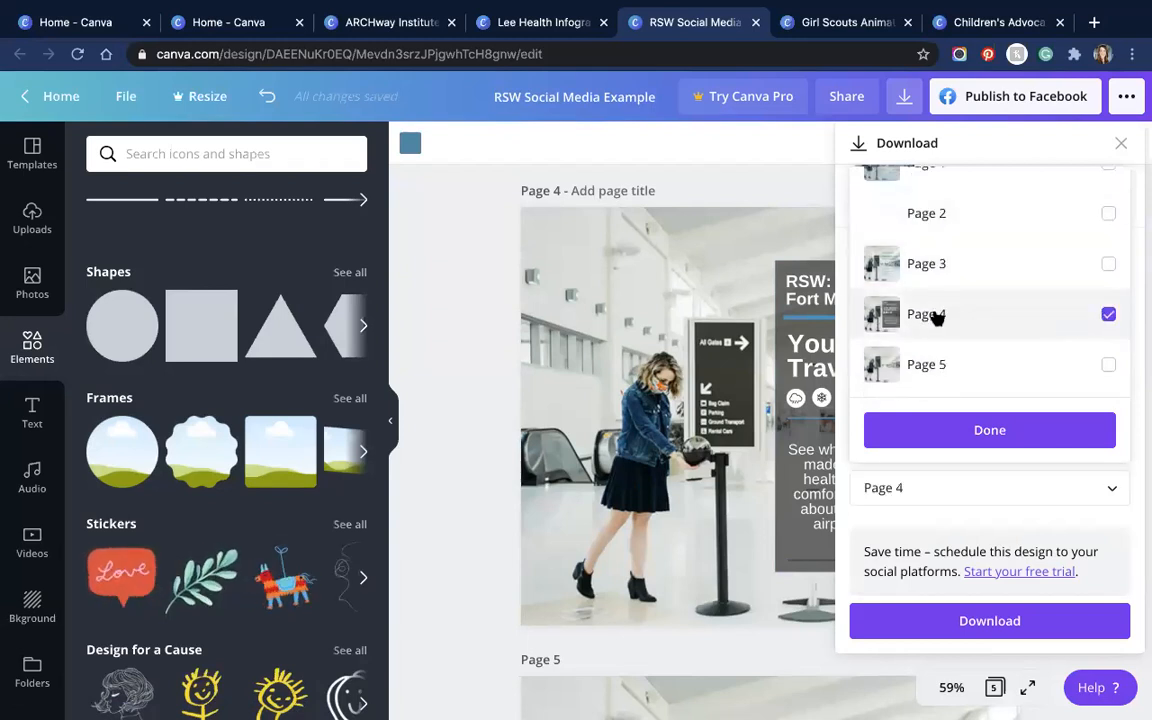
click(975, 440)
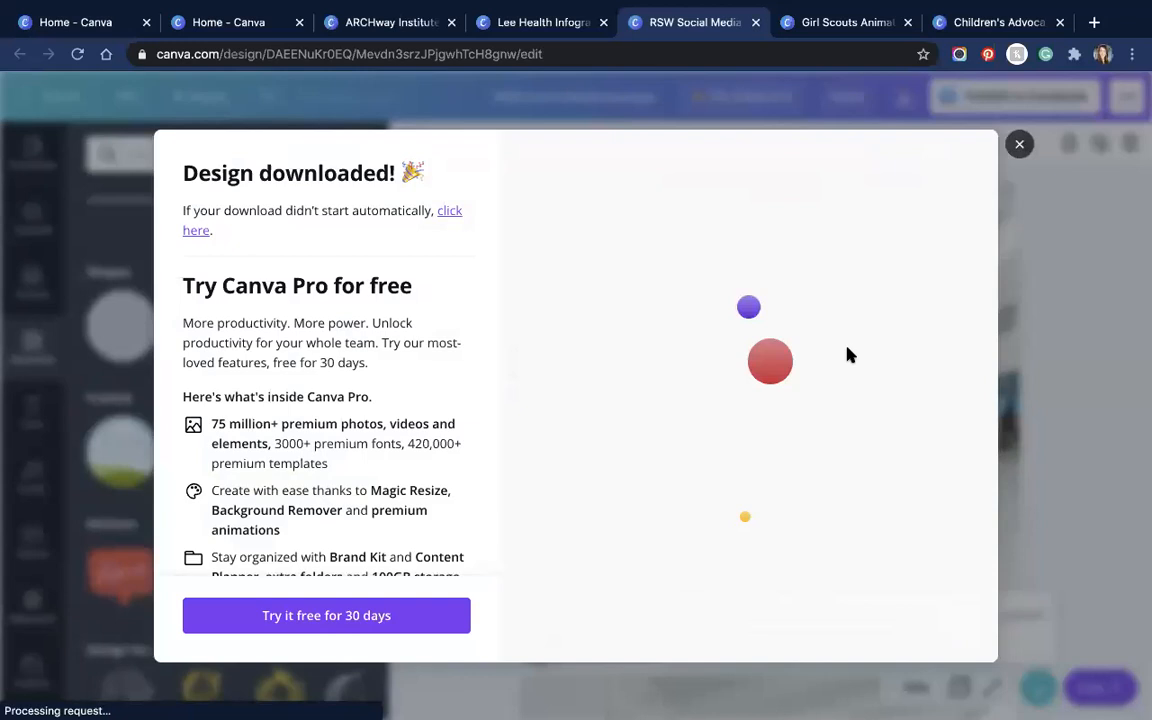
key(Escape)
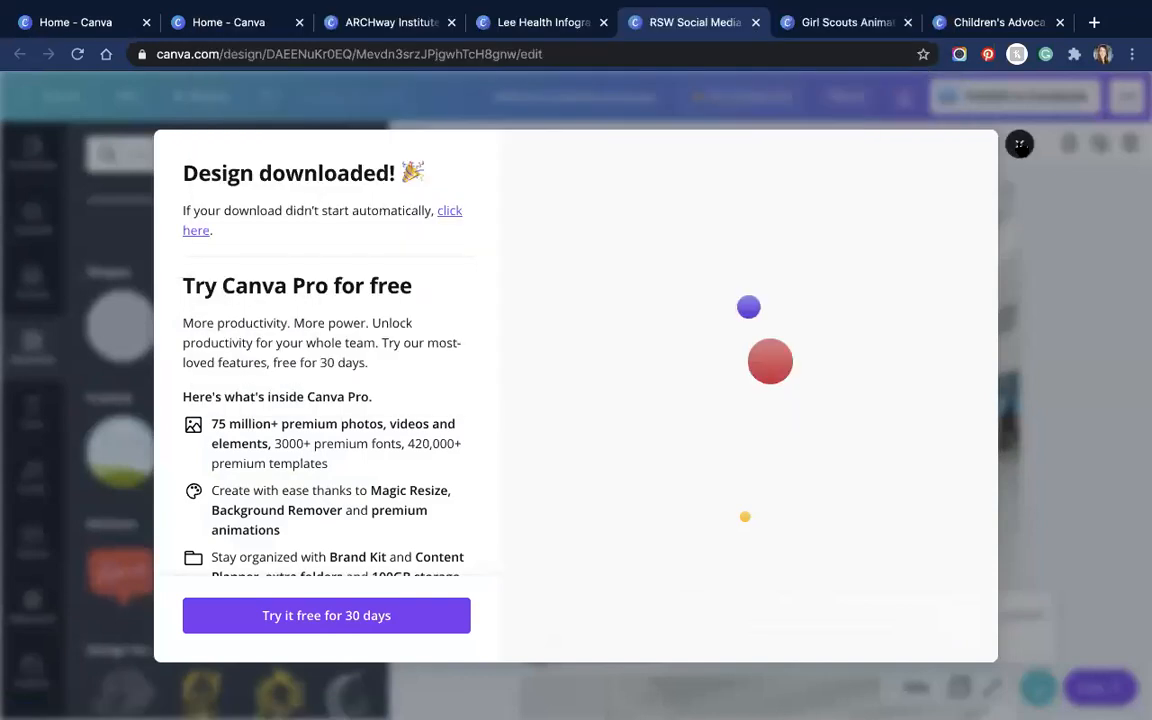
click(1019, 144)
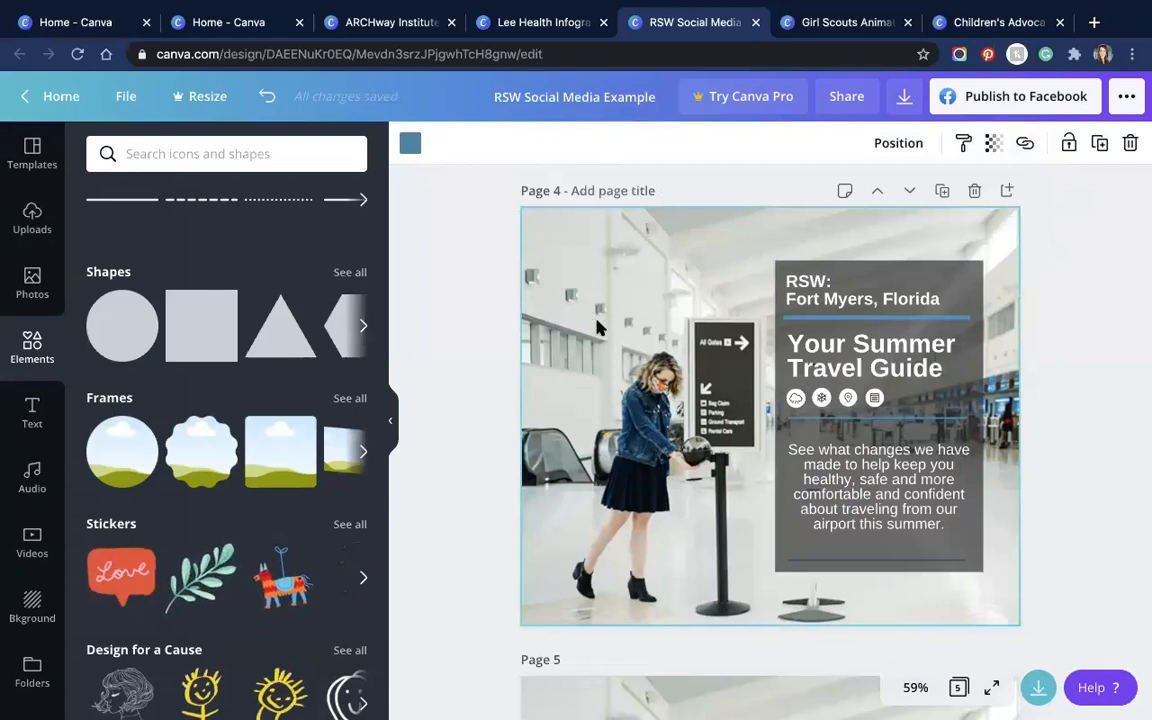
Step: Delete the blue overlay from page 1, then add a square and delete it again
scroll(592, 320, up, 10)
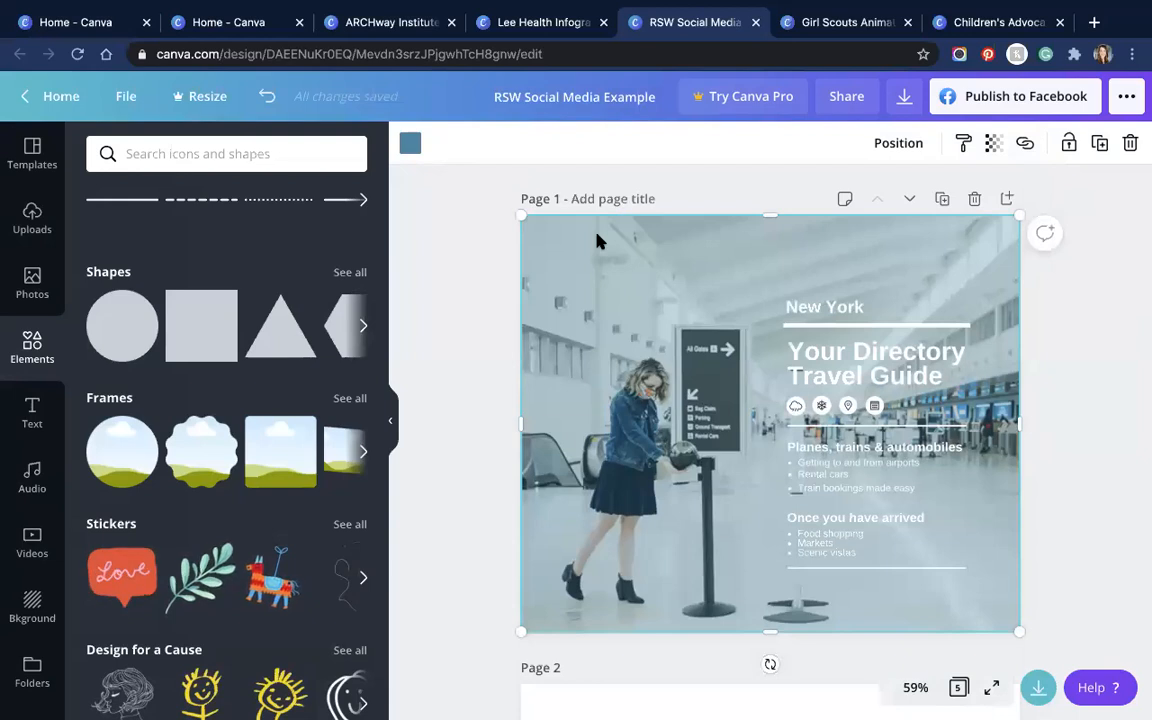
key(Delete)
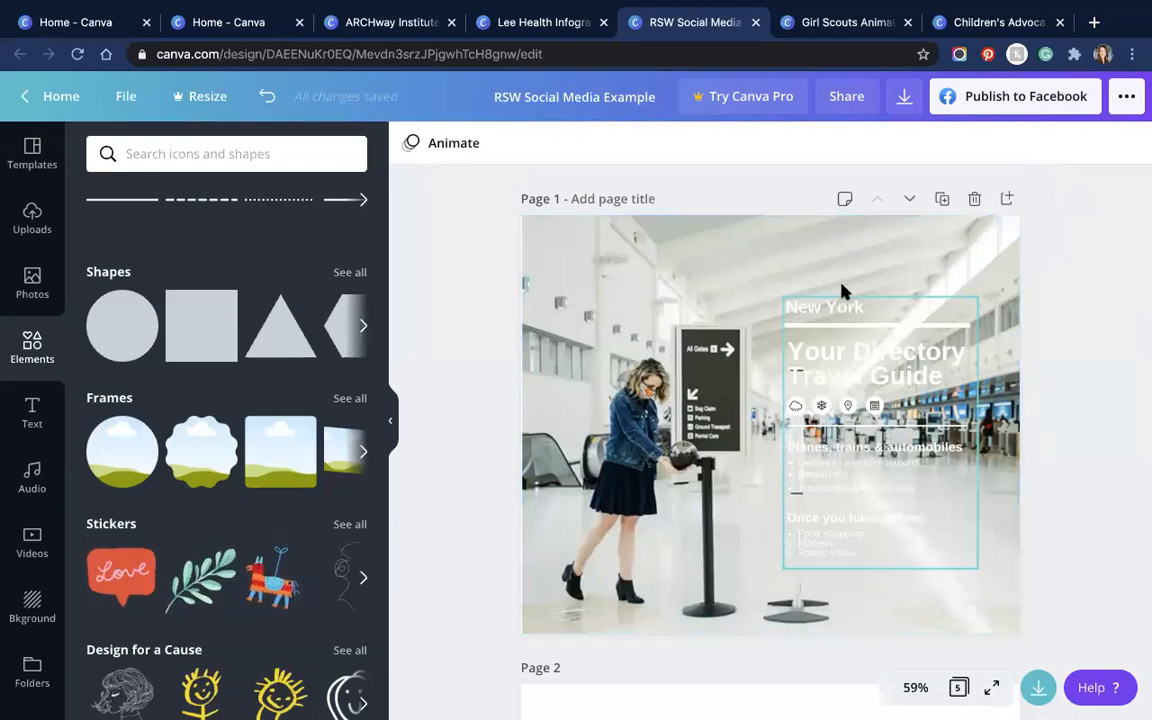
drag(839, 303, 838, 309)
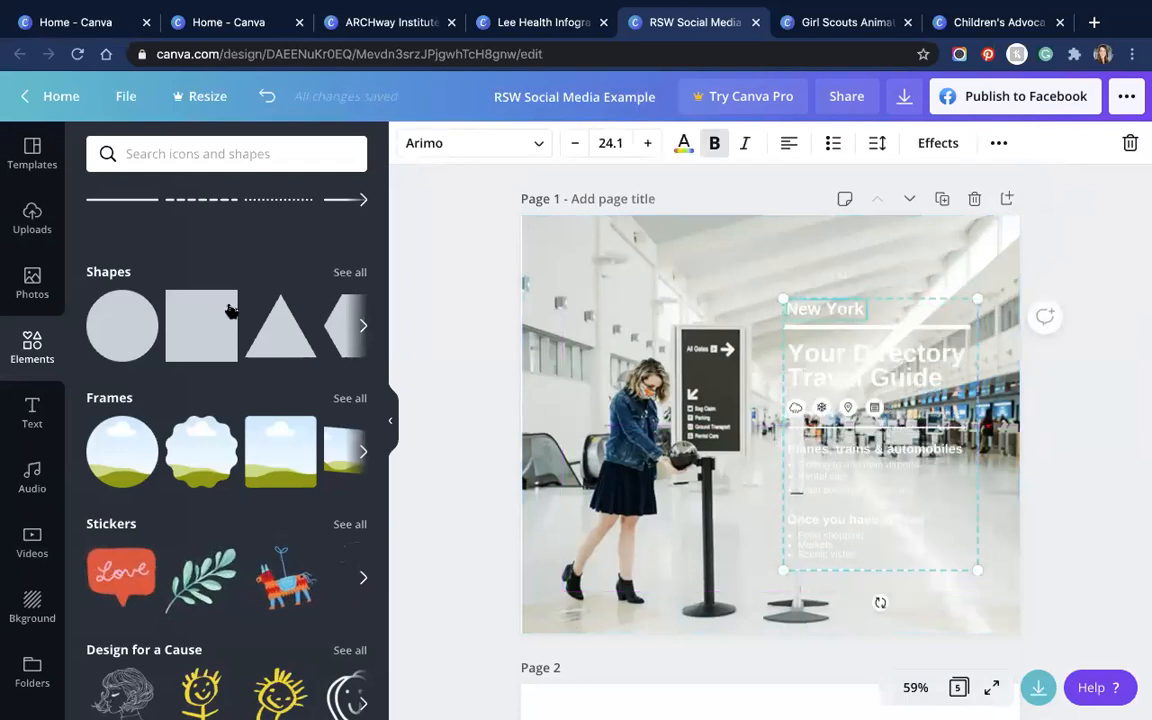
click(201, 322)
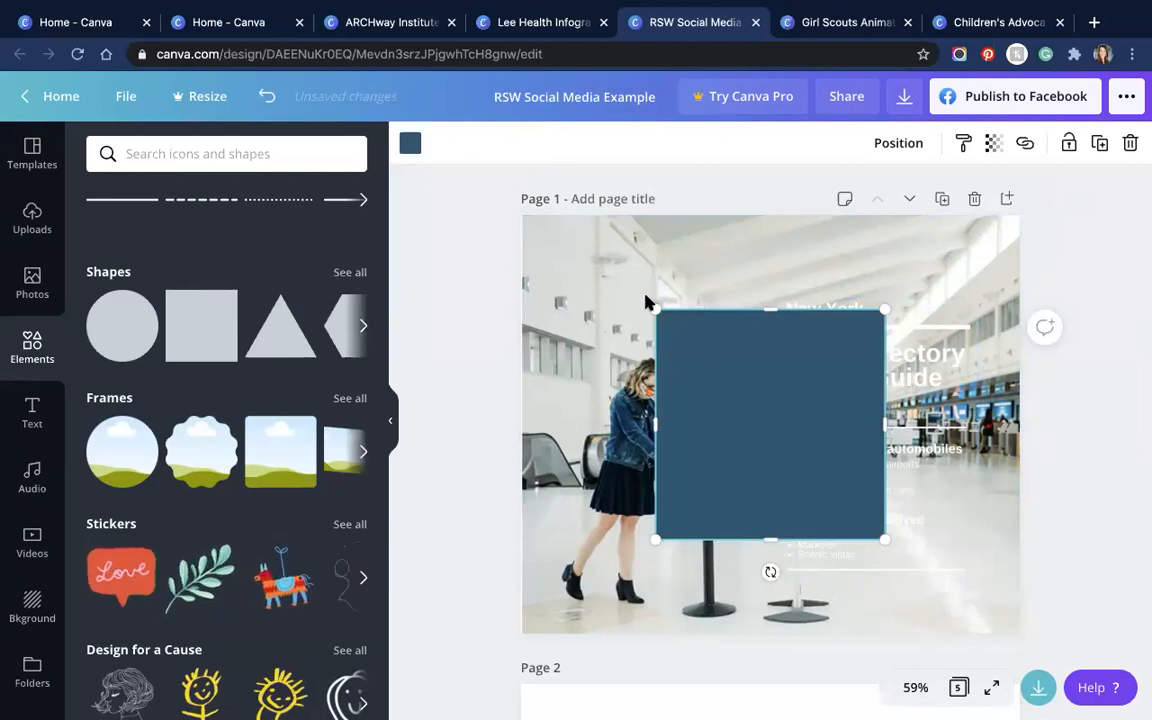
key(Delete)
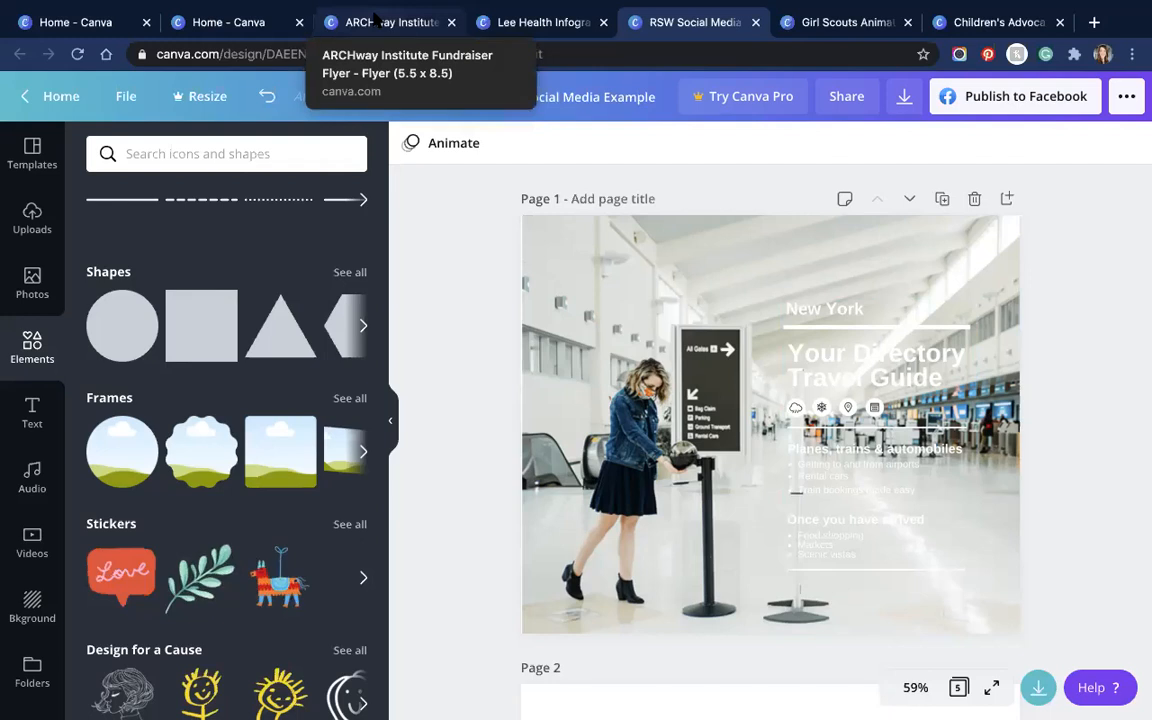
Step: In the ARCHway fundraiser flyer, search templates for 'health flyer'
click(375, 20)
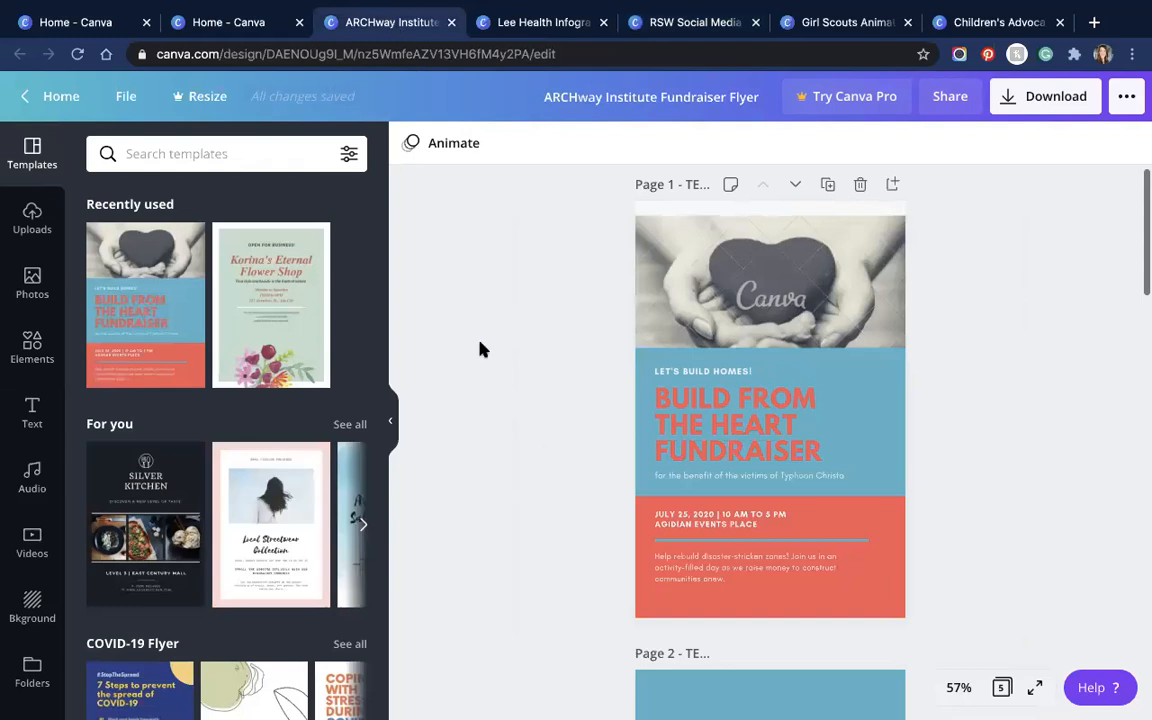
click(205, 154)
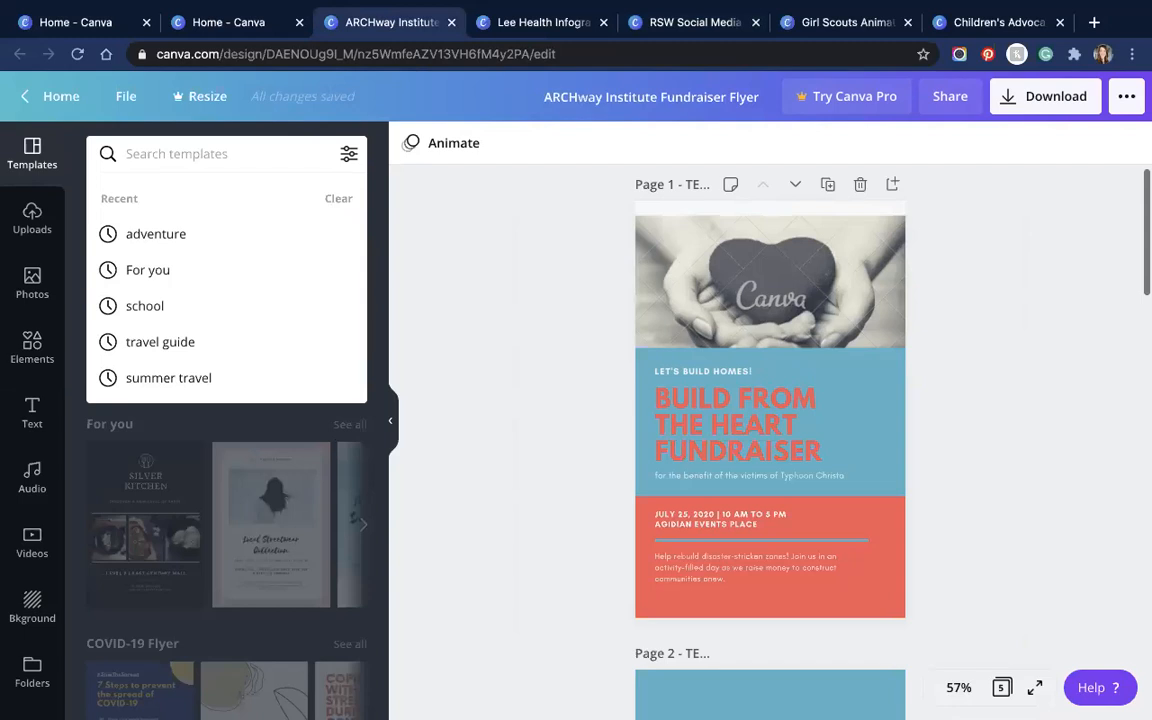
text(flyer)
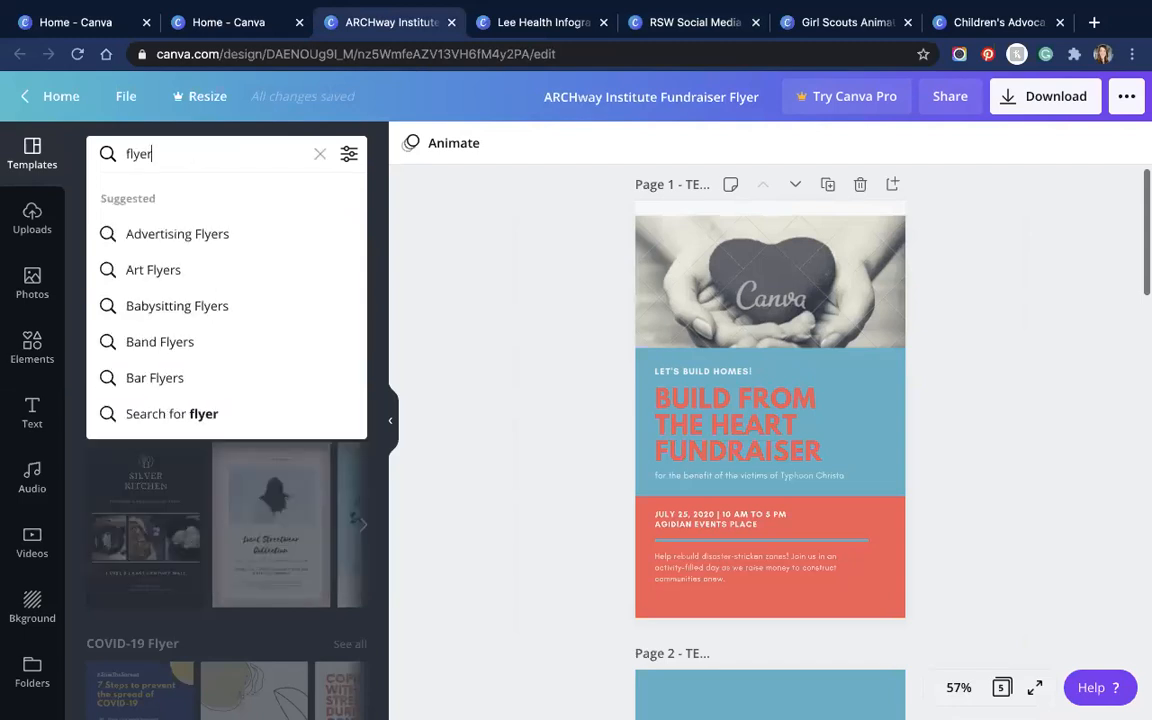
key(BackSpace)
key(BackSpace)
key(BackSpace)
key(BackSpace)
key(BackSpace)
text(heatl)
key(BackSpace)
key(BackSpace)
text(t)
key(BackSpace)
text(lth flyer)
key(Return)
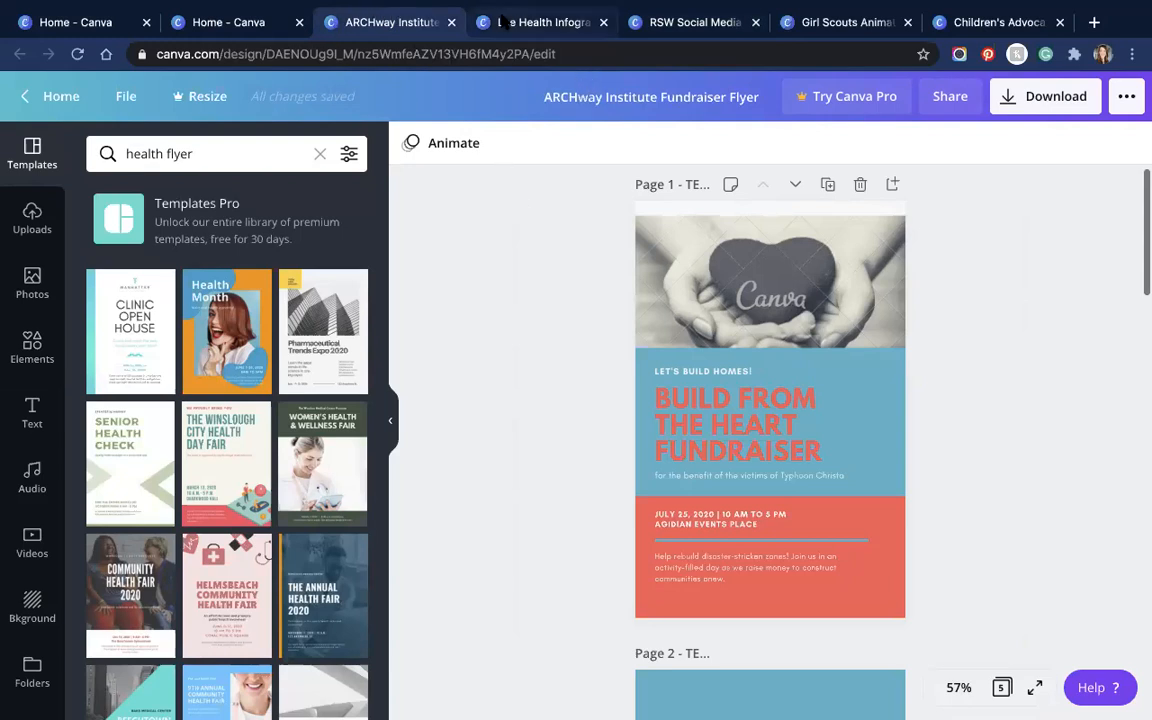
Step: Glance at the Lee Health infographic, then return to the RSW Social Media Example design
click(531, 22)
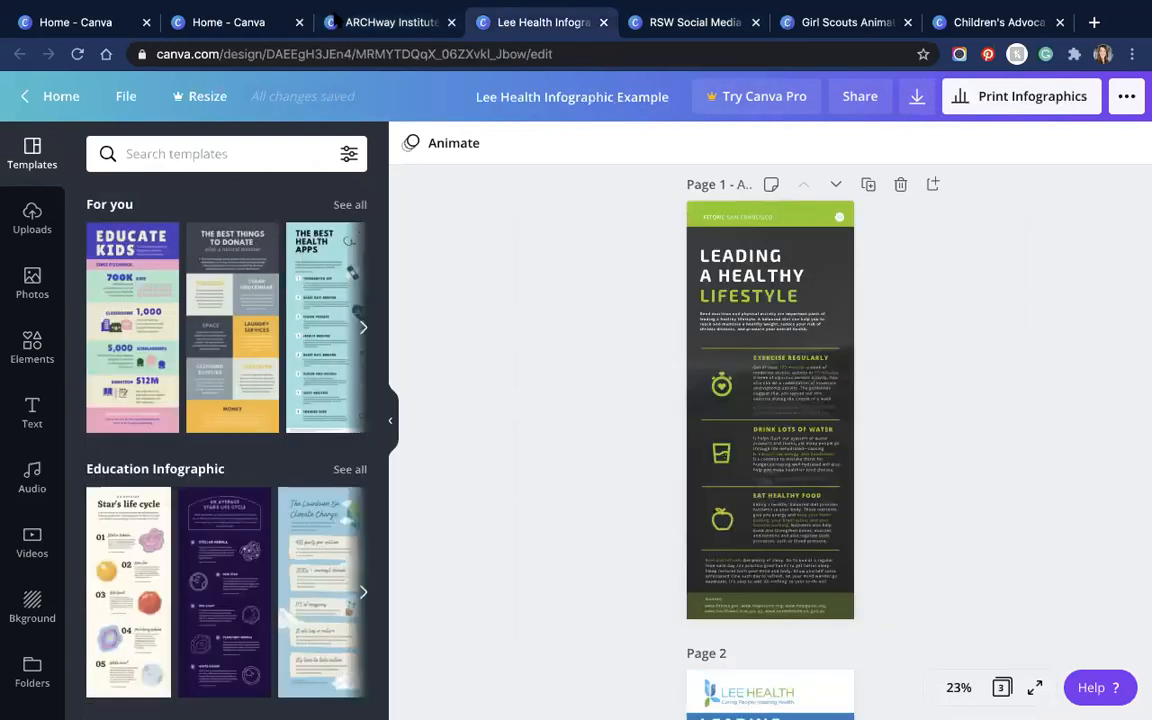
click(392, 22)
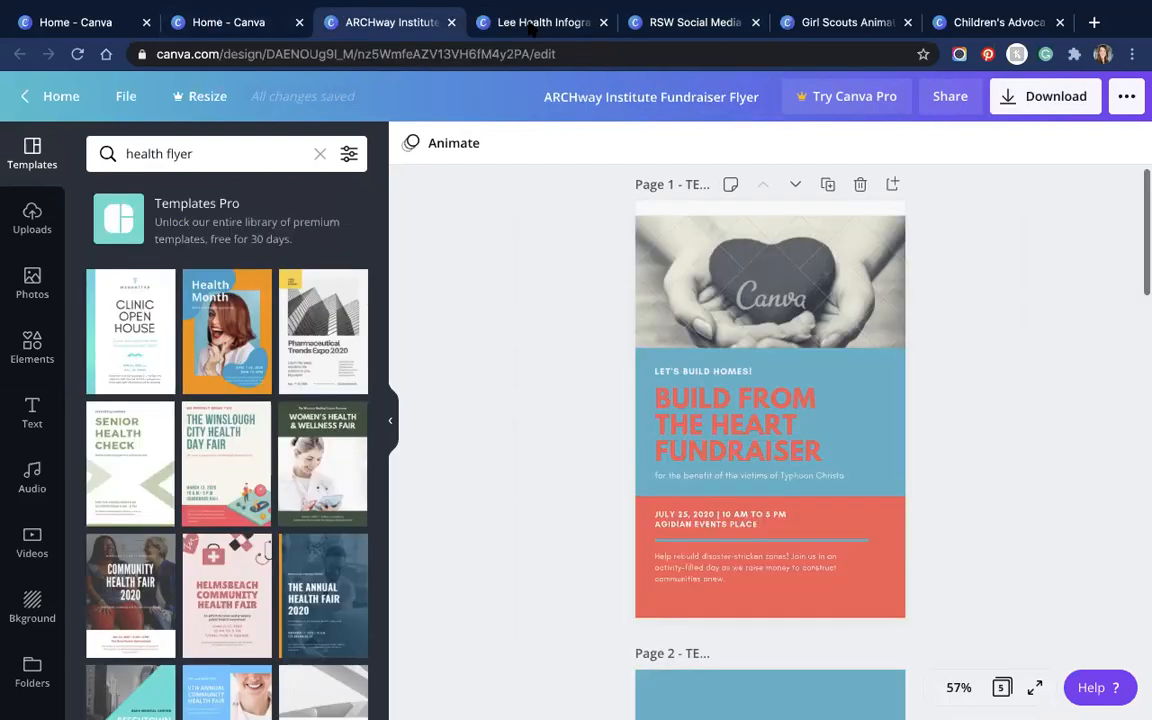
click(680, 30)
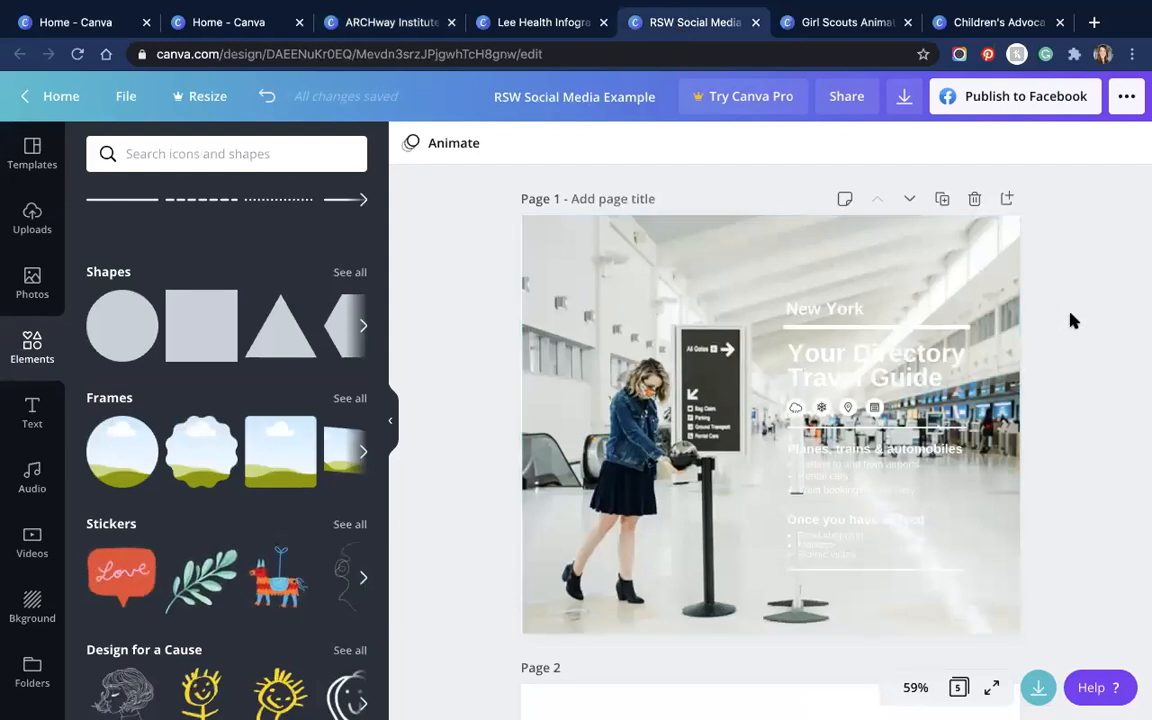
Step: Add a dark blue square and drag its corners until it fills page 1 (about 914×914)
click(575, 247)
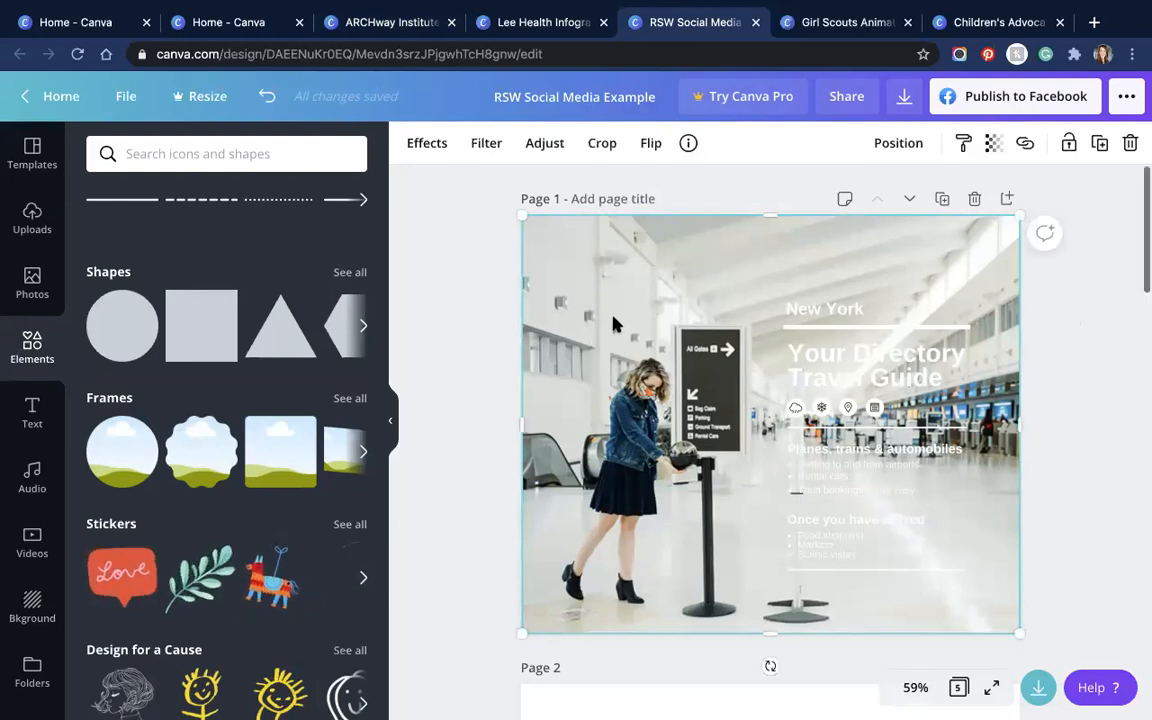
scroll(612, 327, down, 5)
scroll(612, 330, down, 10)
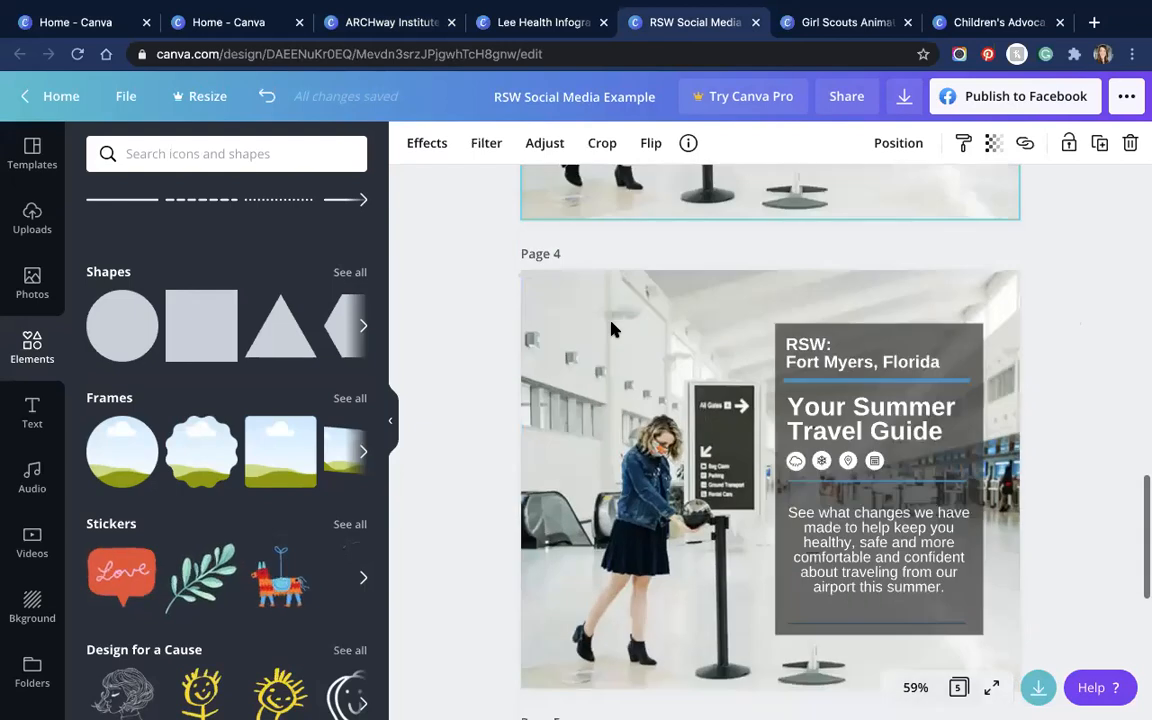
scroll(624, 340, up, 10)
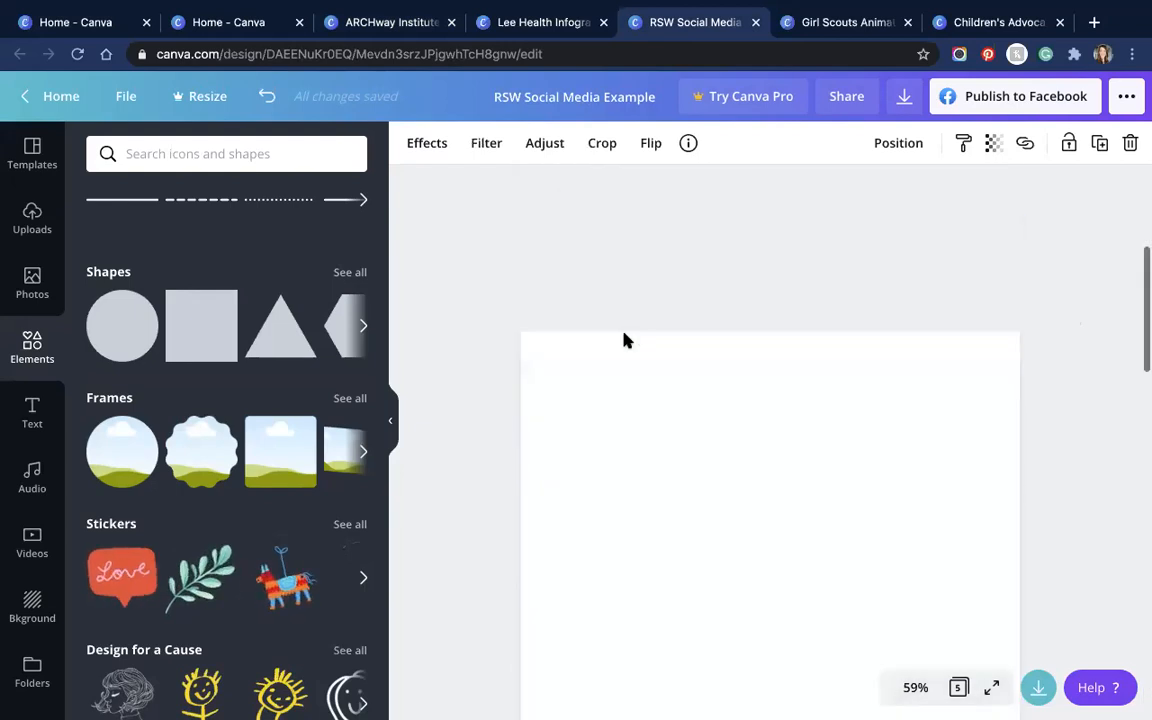
click(193, 335)
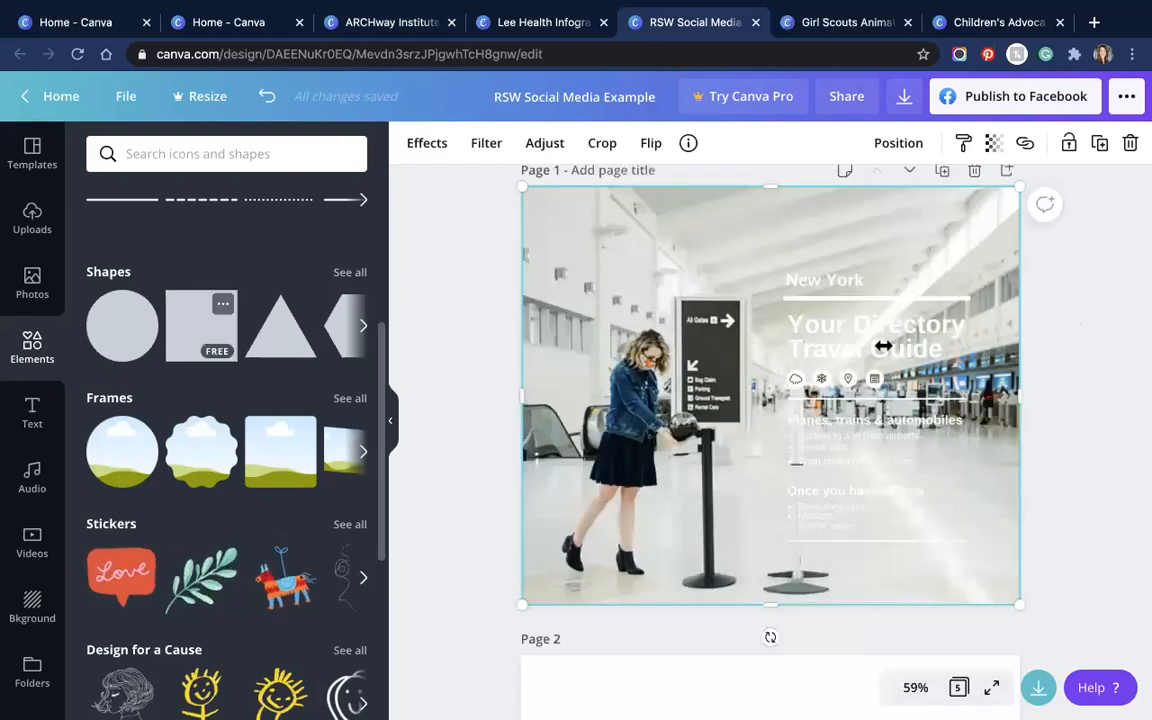
drag(507, 187, 774, 337)
drag(600, 234, 535, 186)
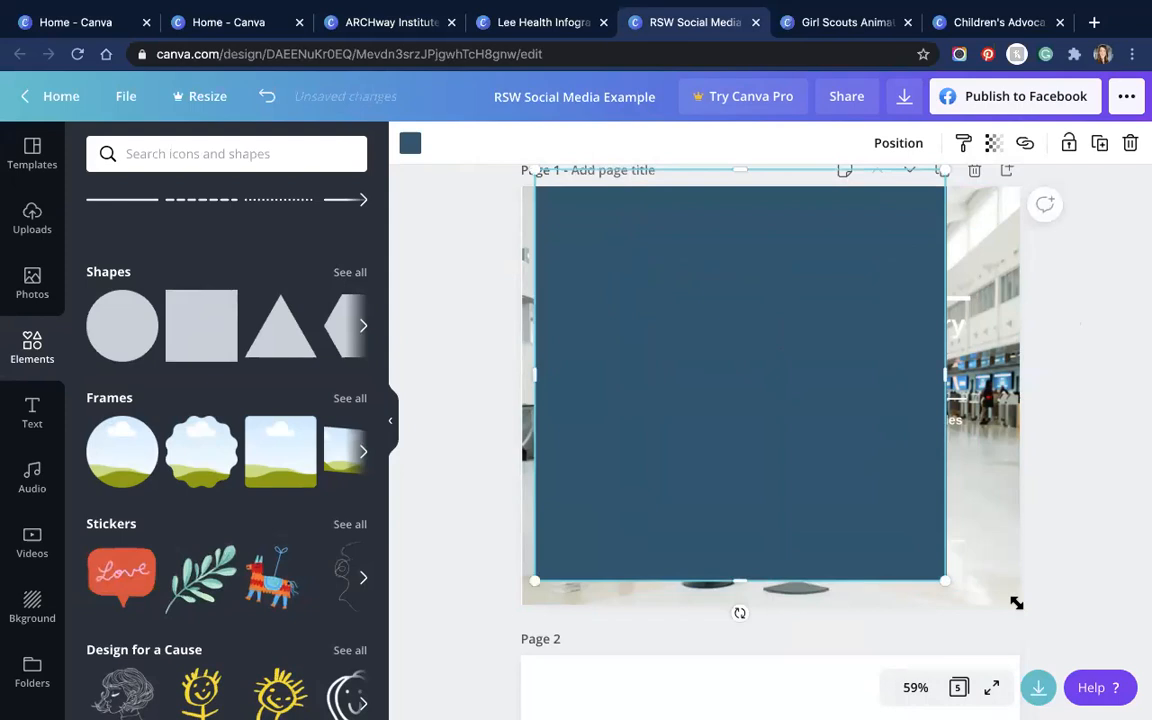
drag(1021, 612, 1056, 643)
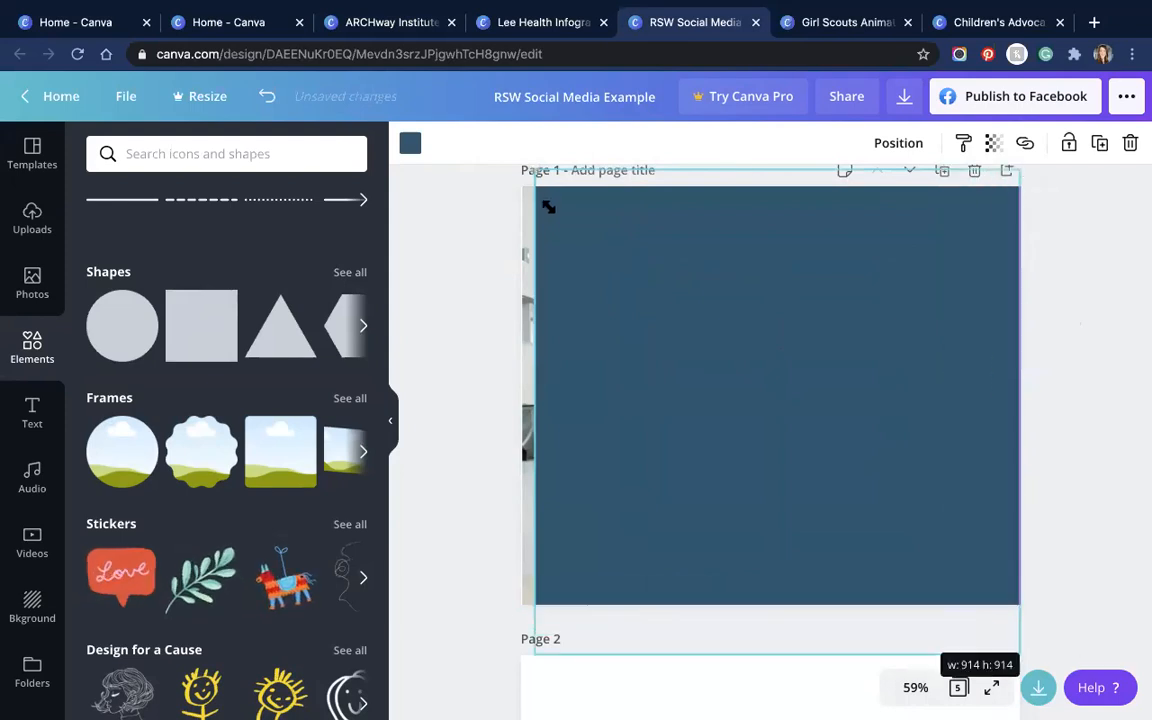
drag(529, 172, 412, 131)
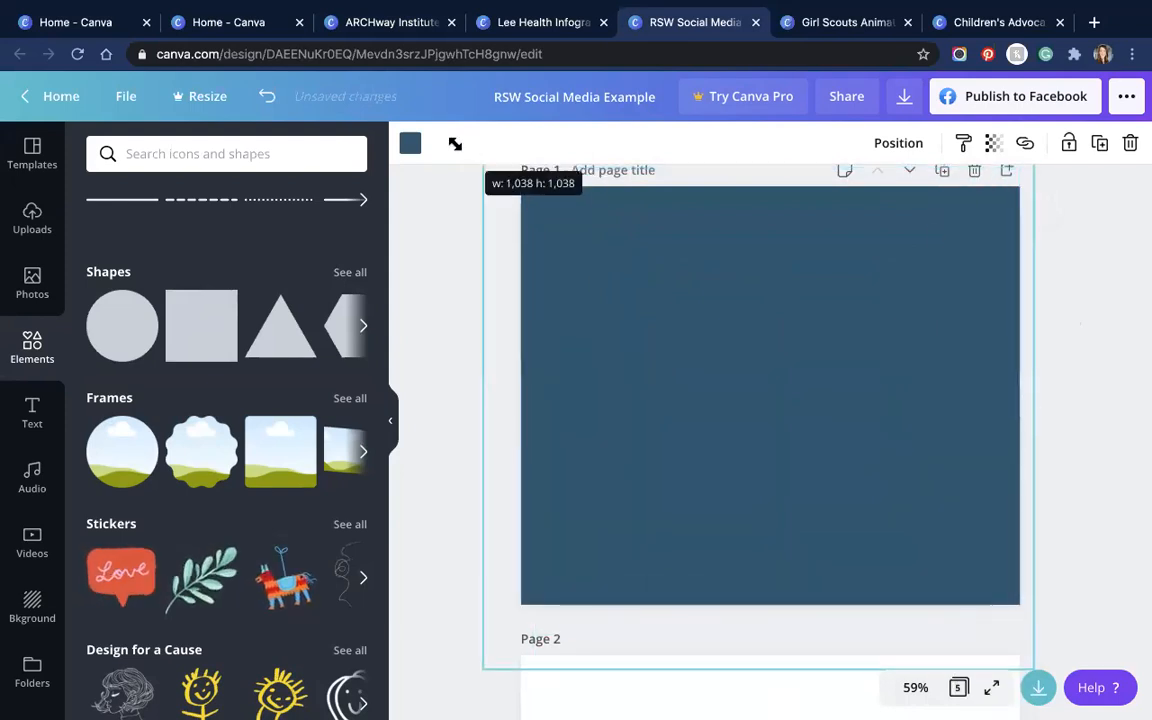
Step: Use Position Backward/Forward to place the blue square behind the guide text, above the photo
click(918, 146)
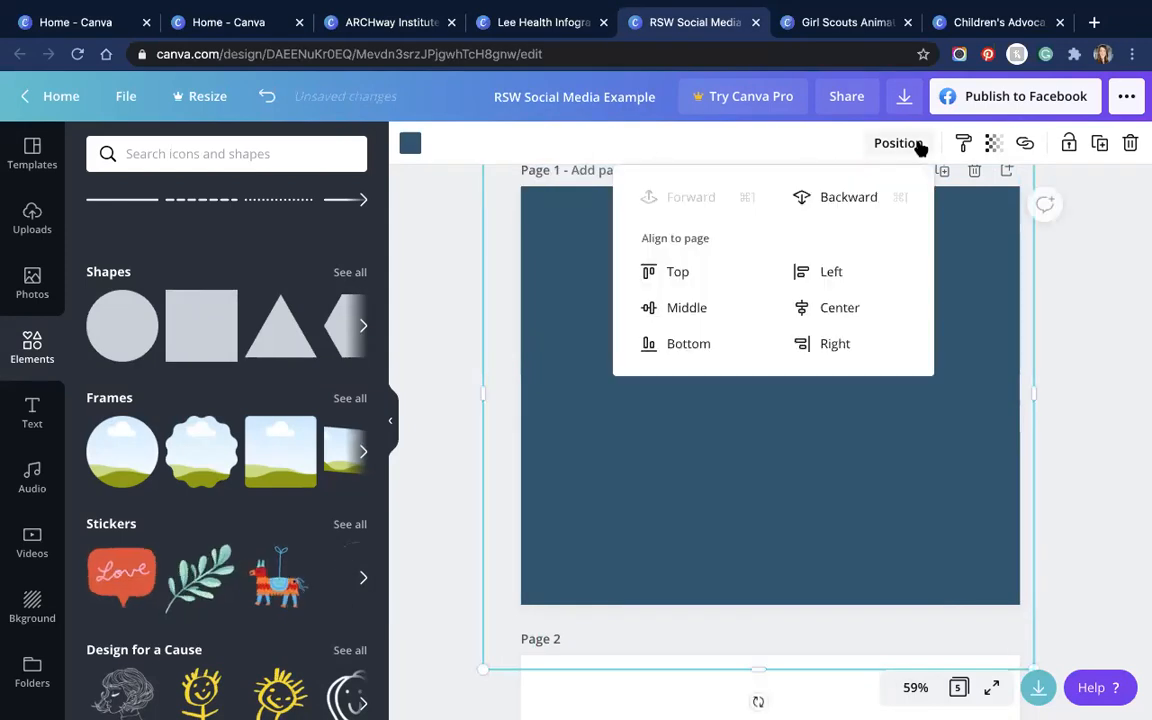
click(832, 198)
click(834, 198)
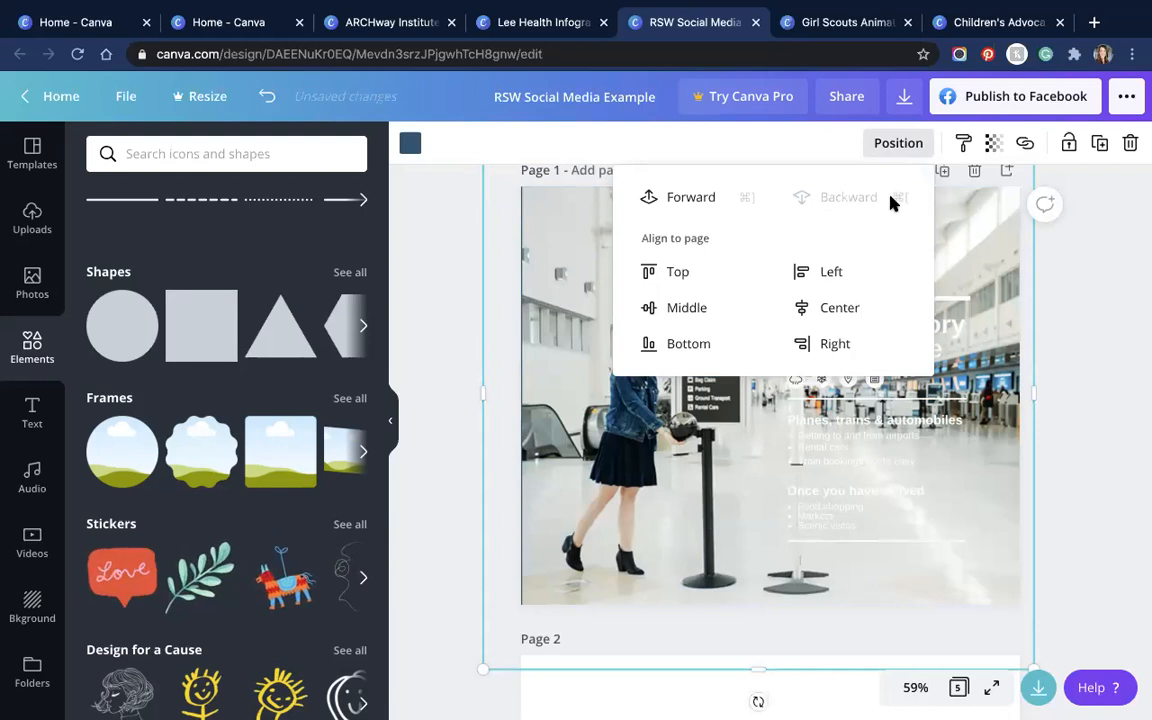
click(685, 200)
click(684, 199)
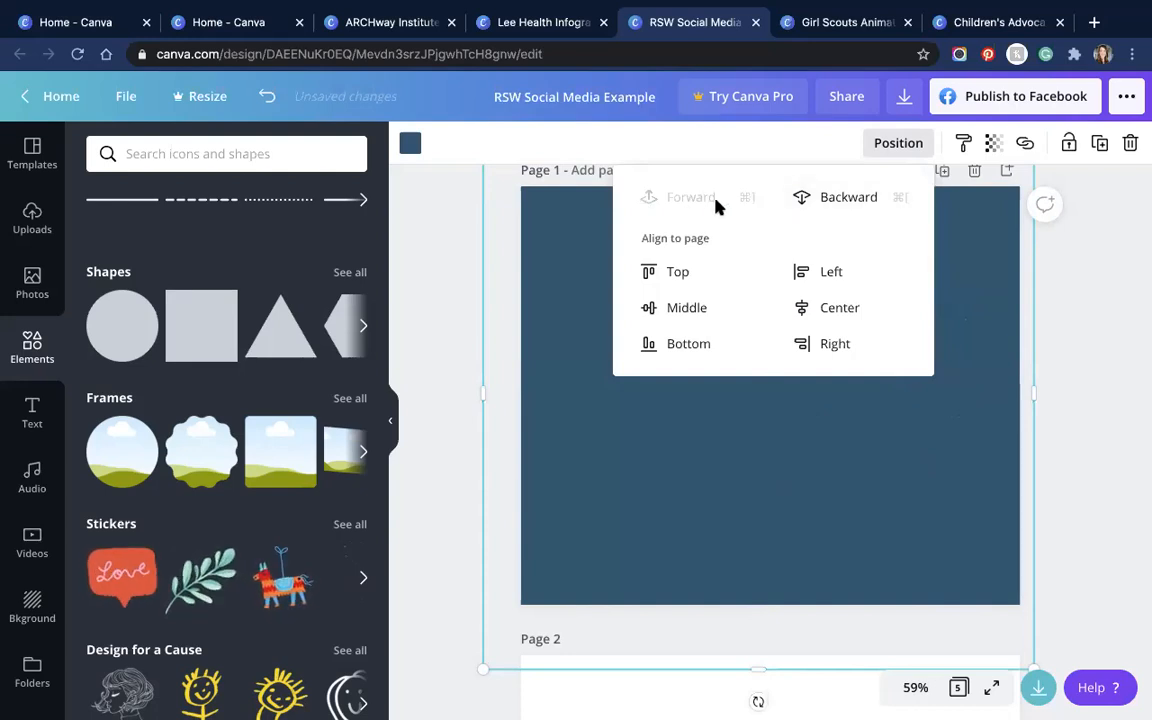
click(854, 205)
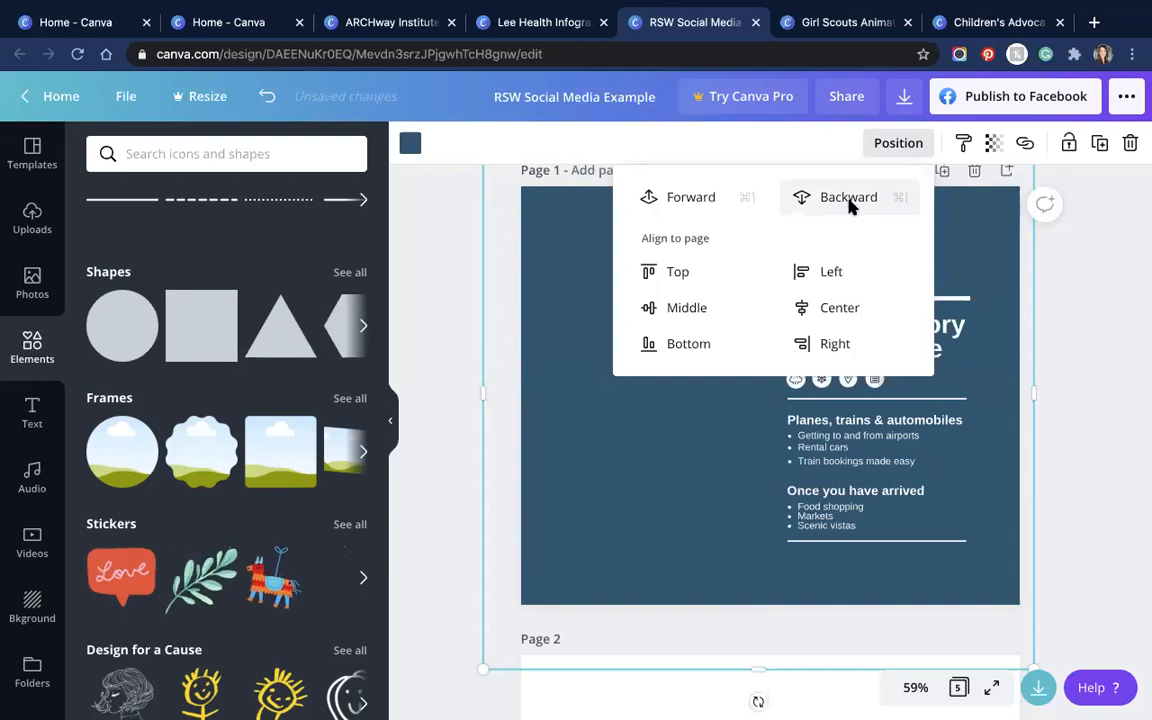
click(854, 205)
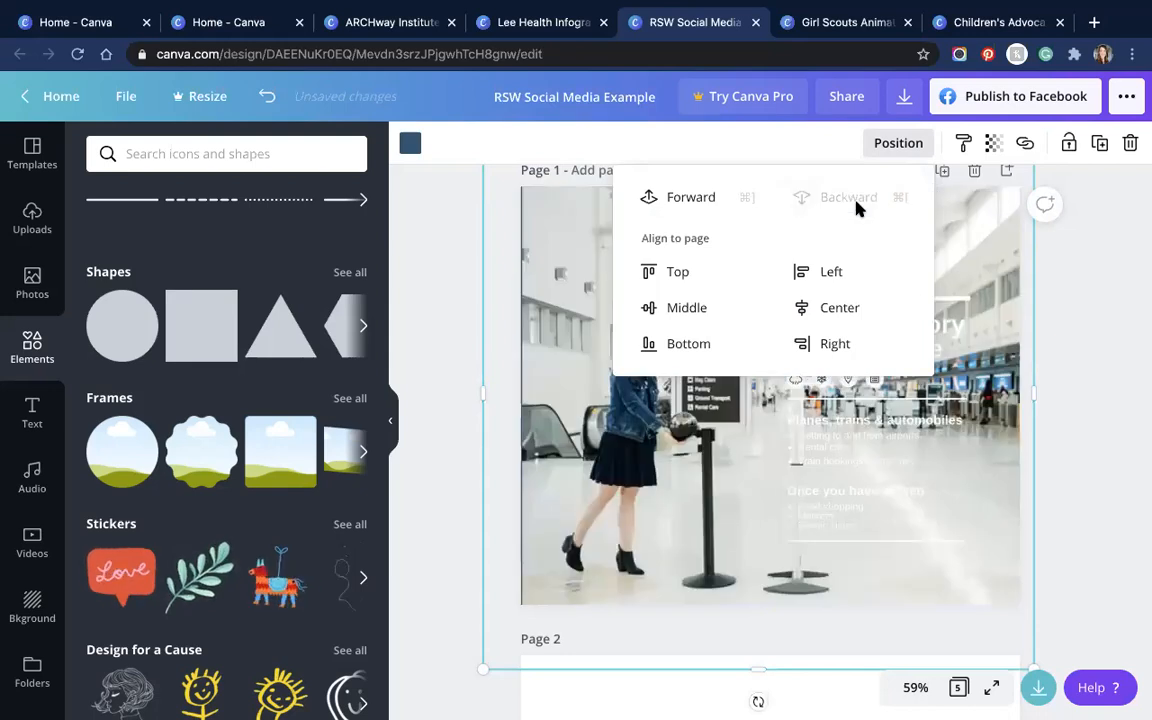
click(668, 196)
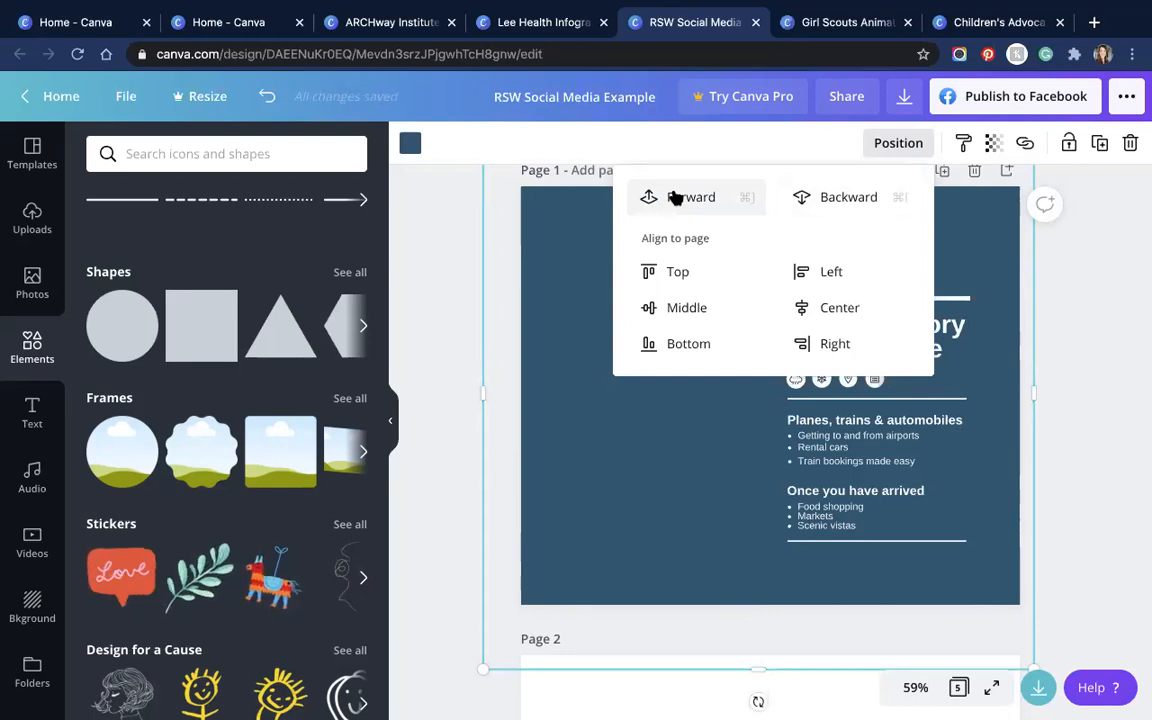
click(680, 198)
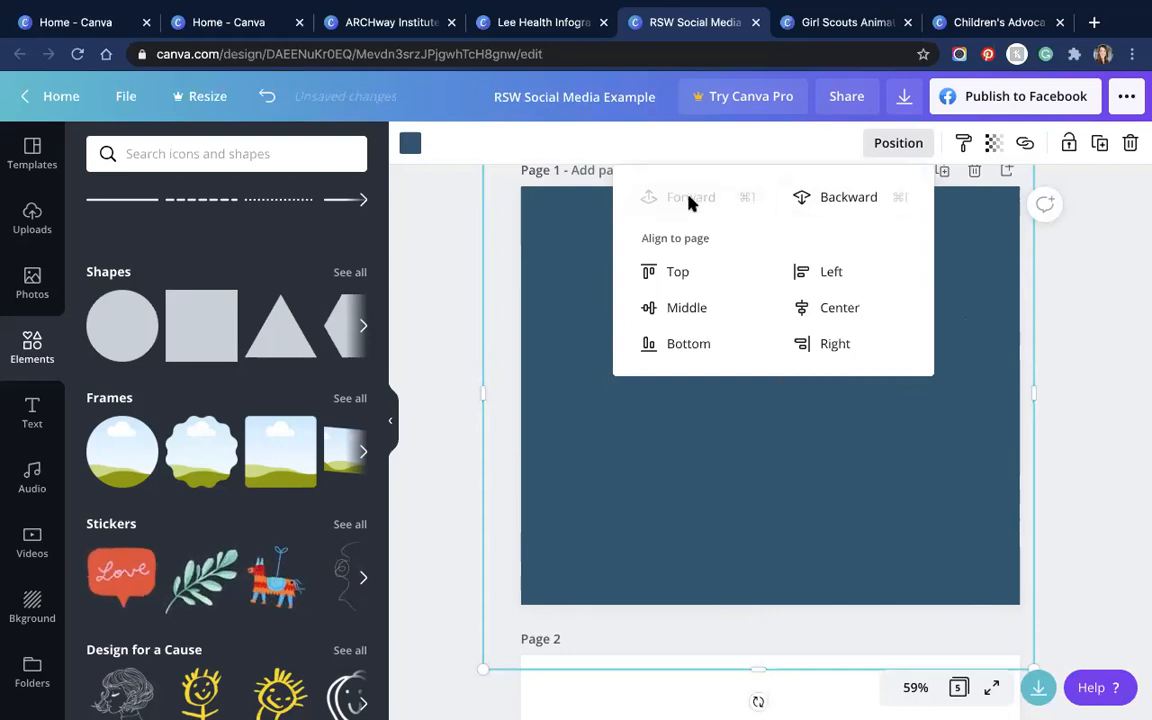
click(816, 204)
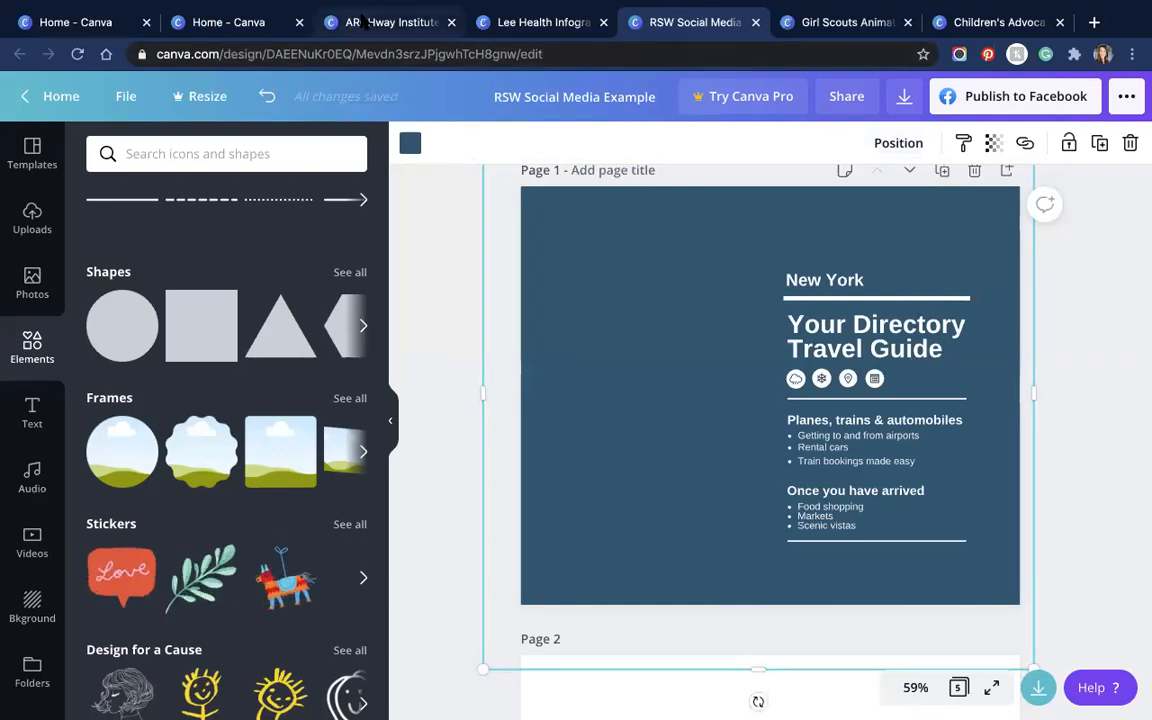
scroll(659, 407, up, 1)
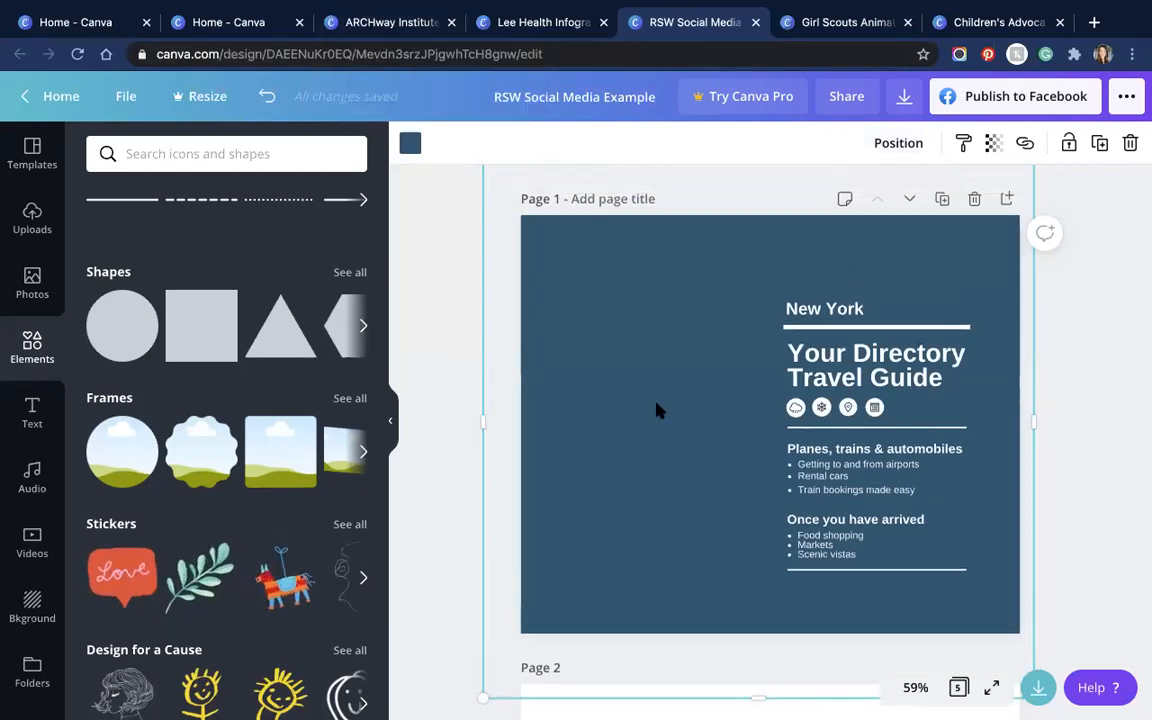
scroll(657, 410, down, 3)
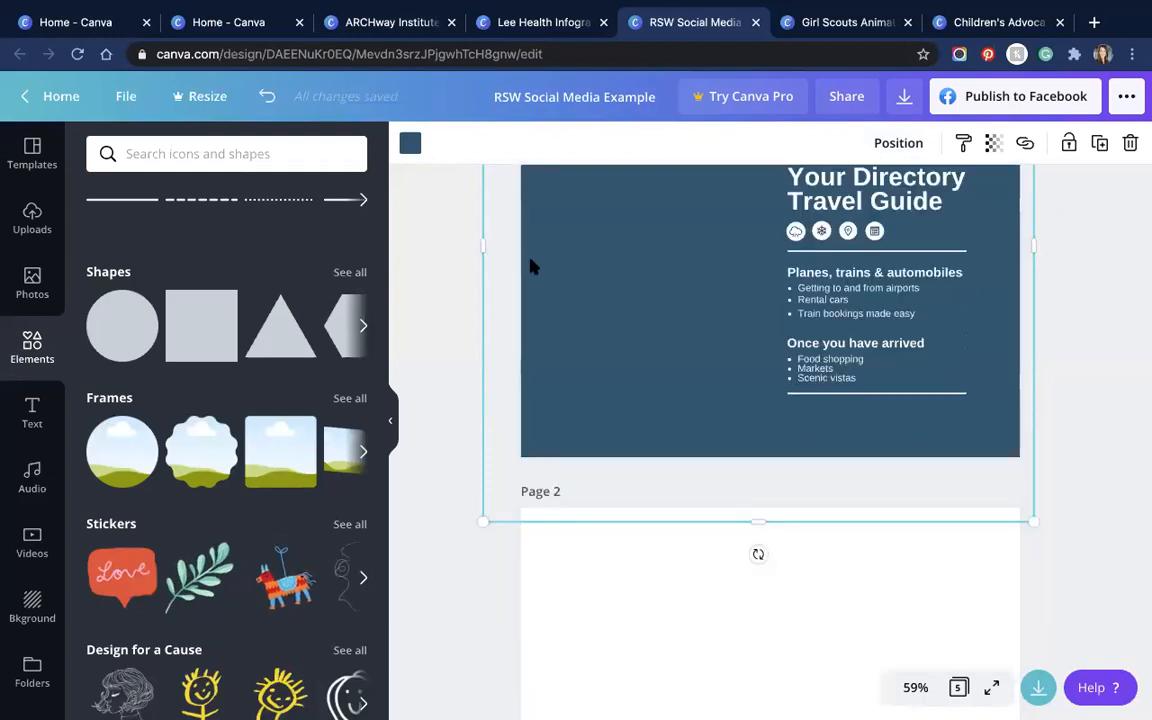
scroll(530, 262, up, 3)
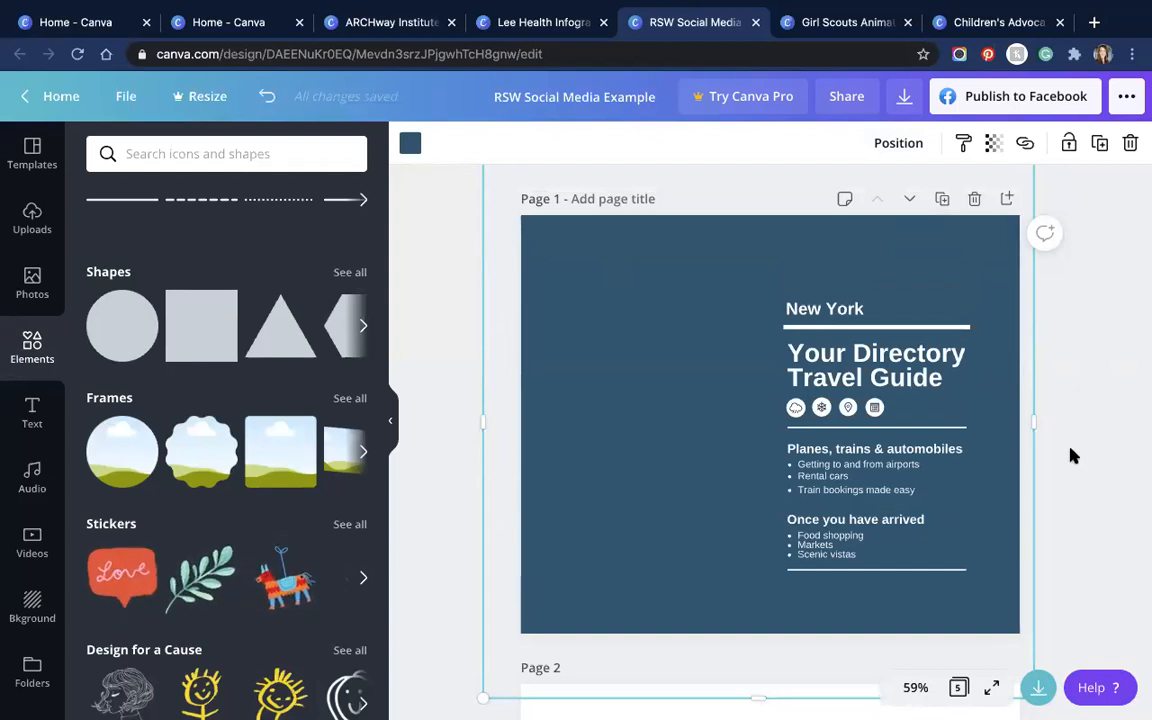
scroll(1065, 460, down, 1)
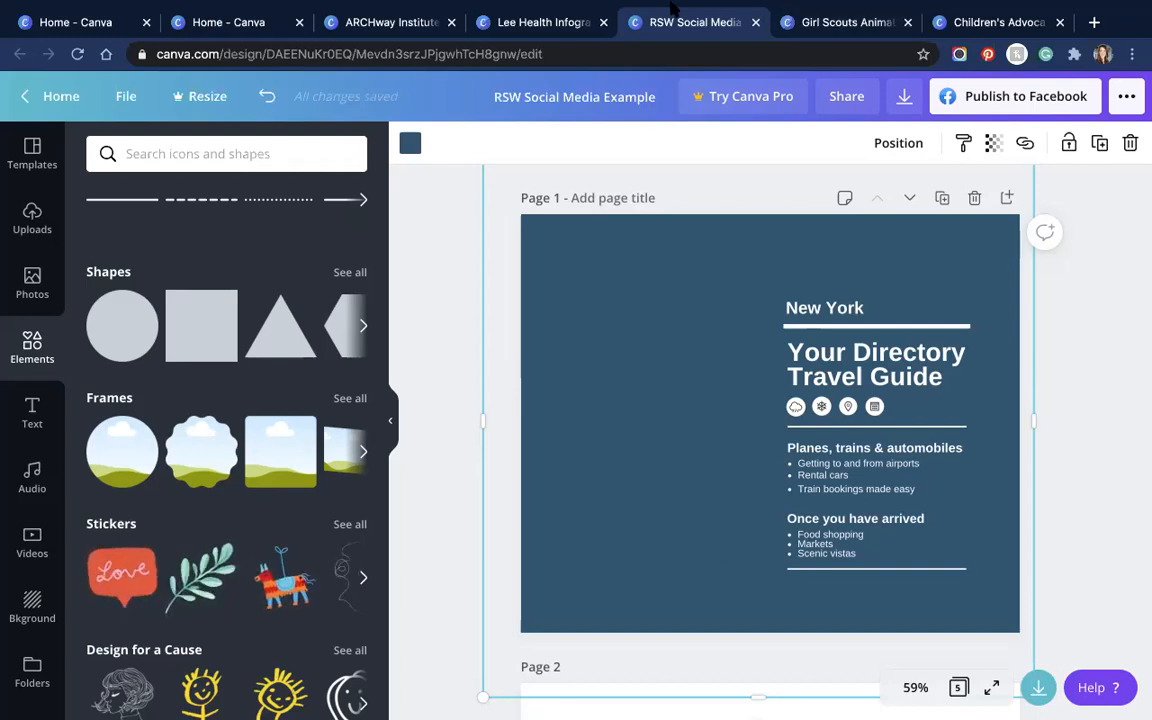
mouse_move(672, 8)
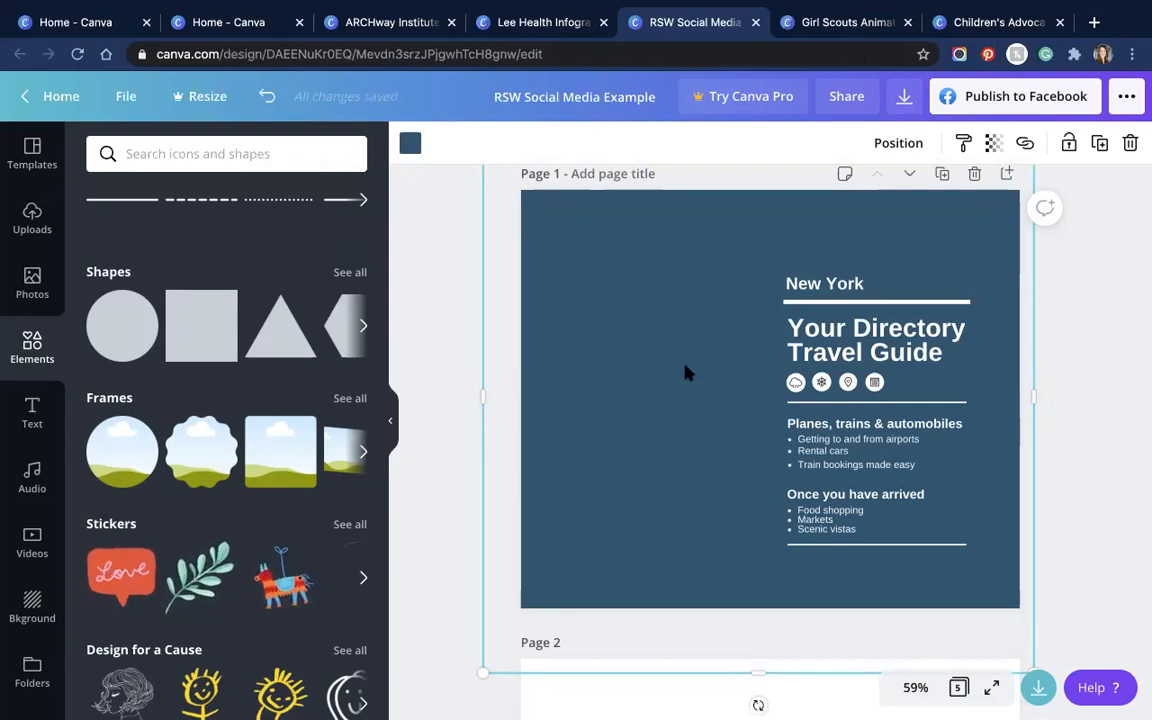
scroll(686, 372, up, 1)
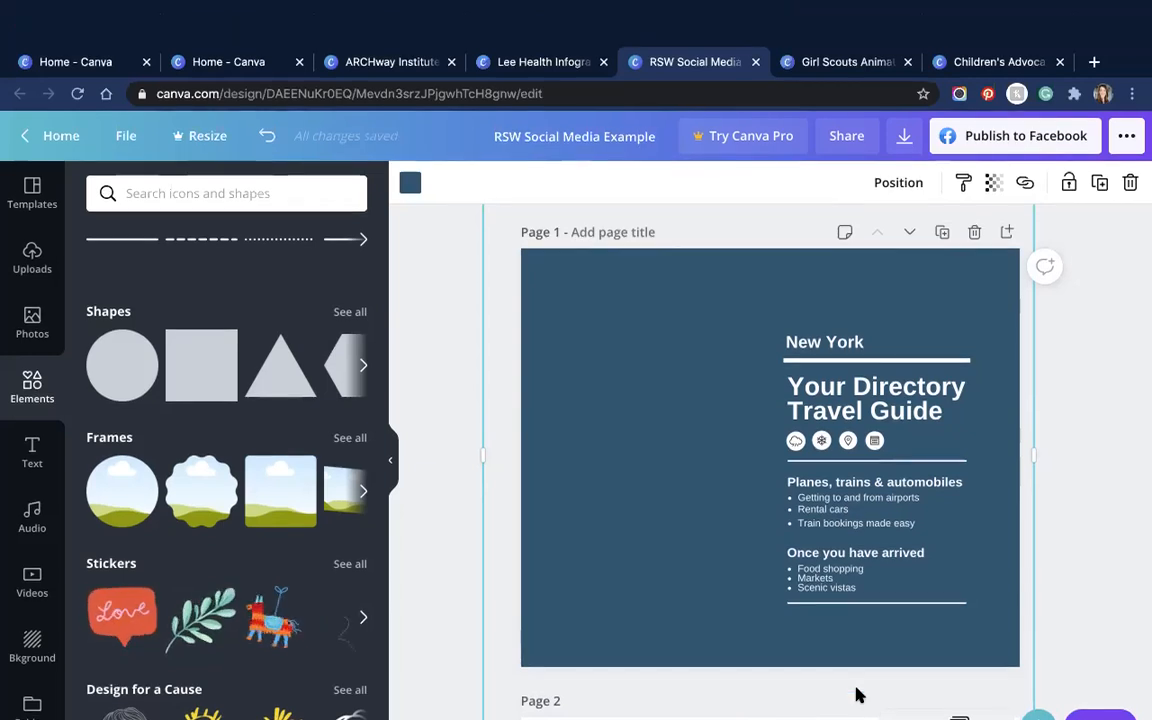
mouse_move(566, 21)
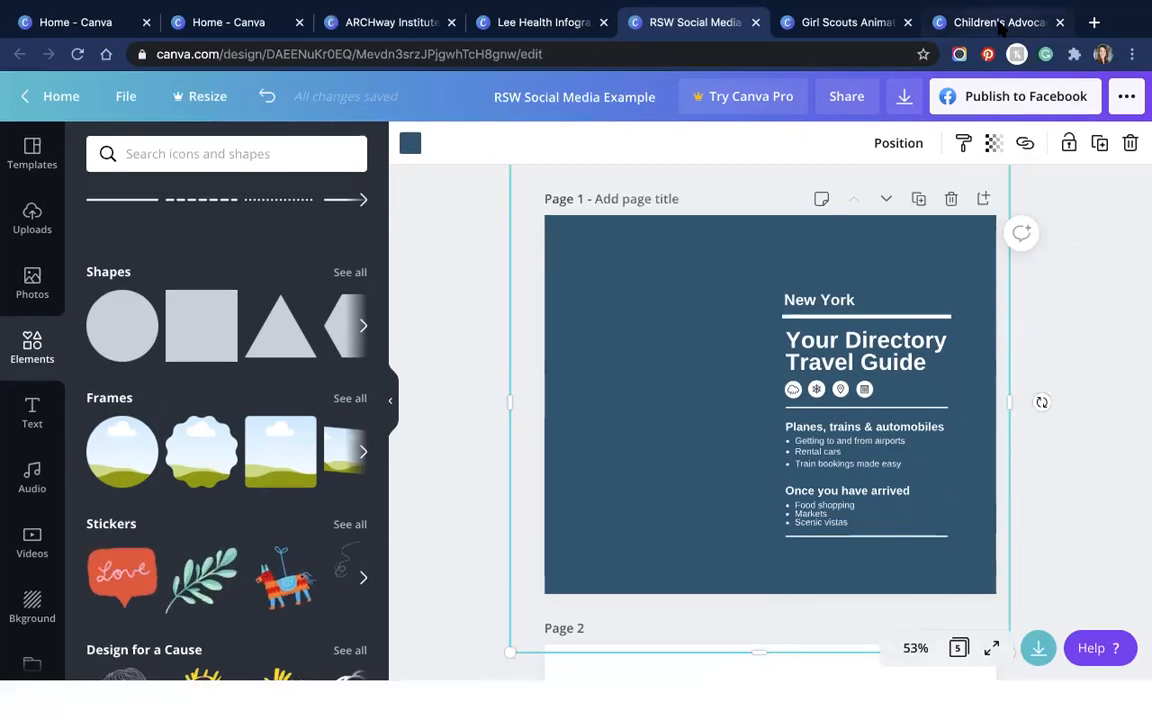
Step: Deselect the blue square and switch to the ARCHway Institute Fundraiser Flyer design
click(674, 325)
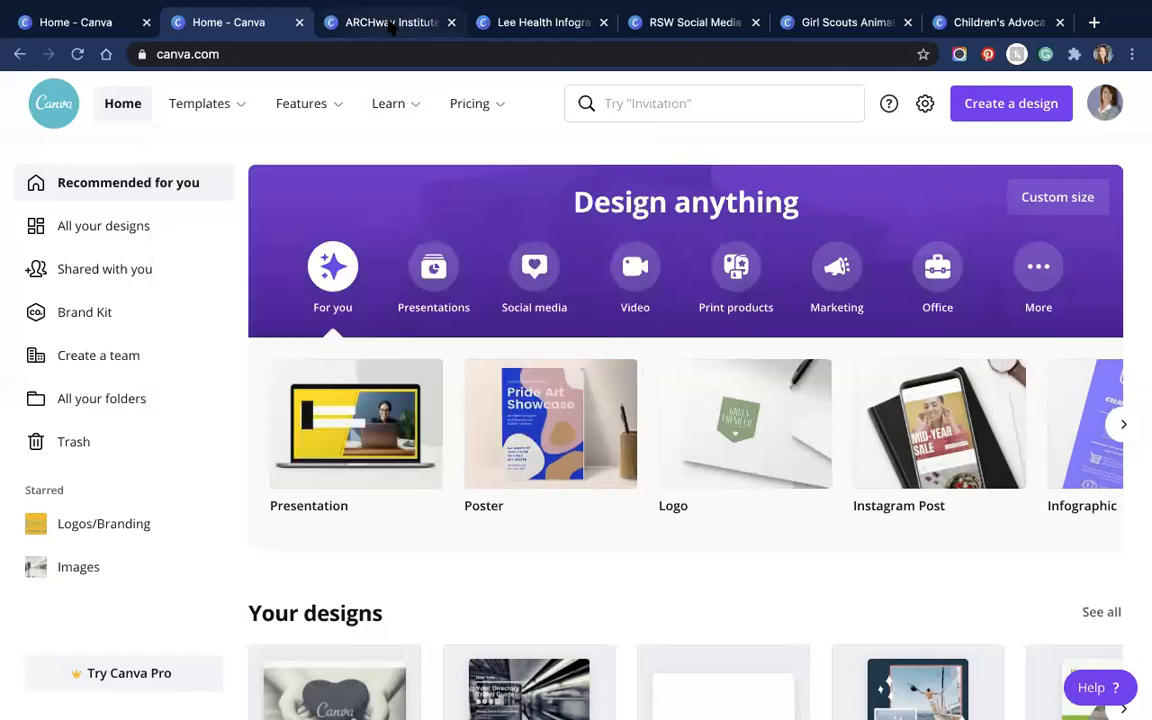
click(392, 22)
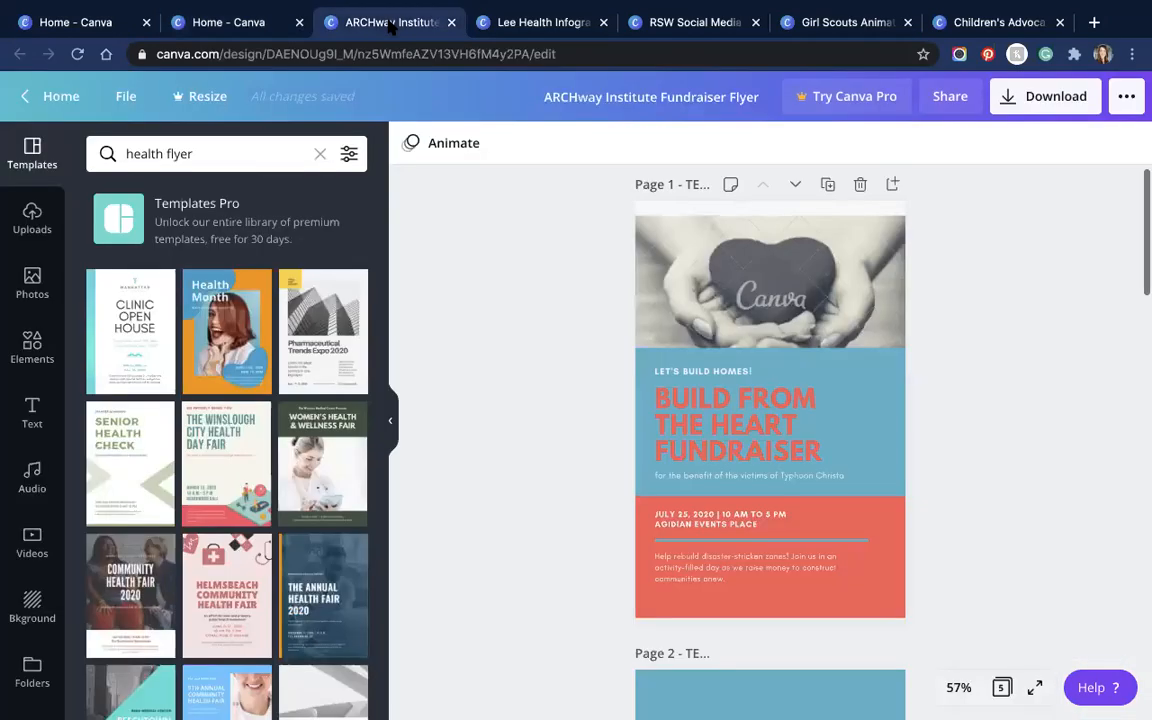
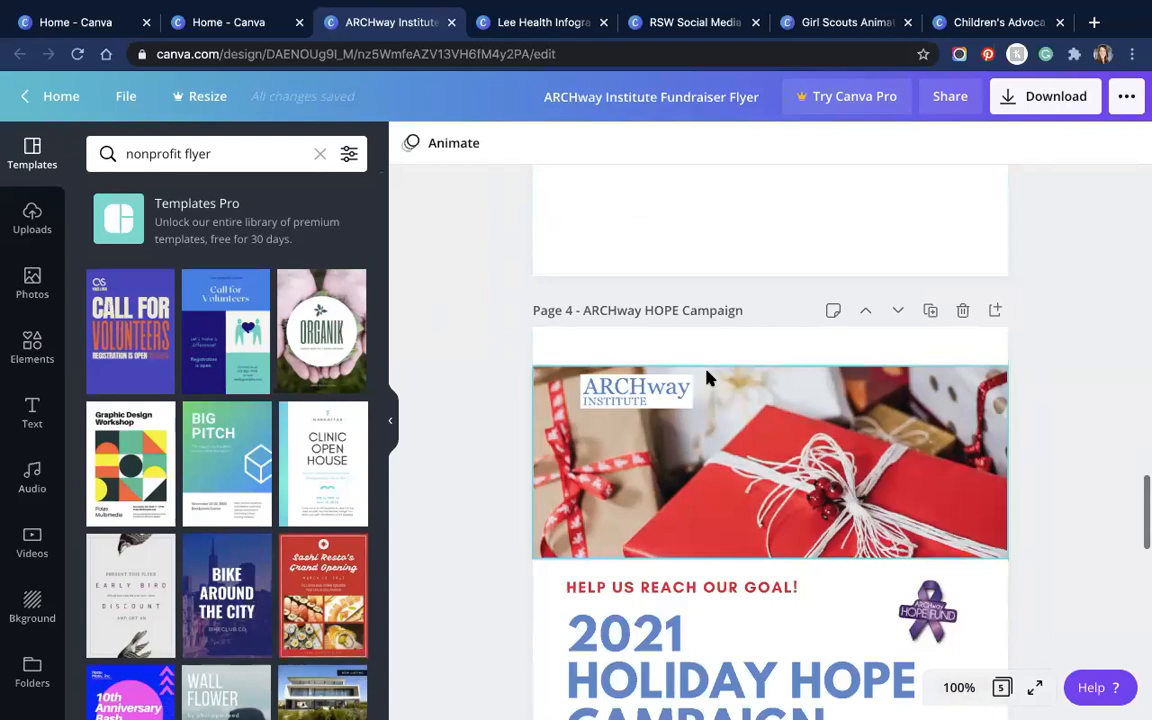
Step: Scroll up to page 1 and delete the heart-hands photo from its top
scroll(706, 378, up, 20)
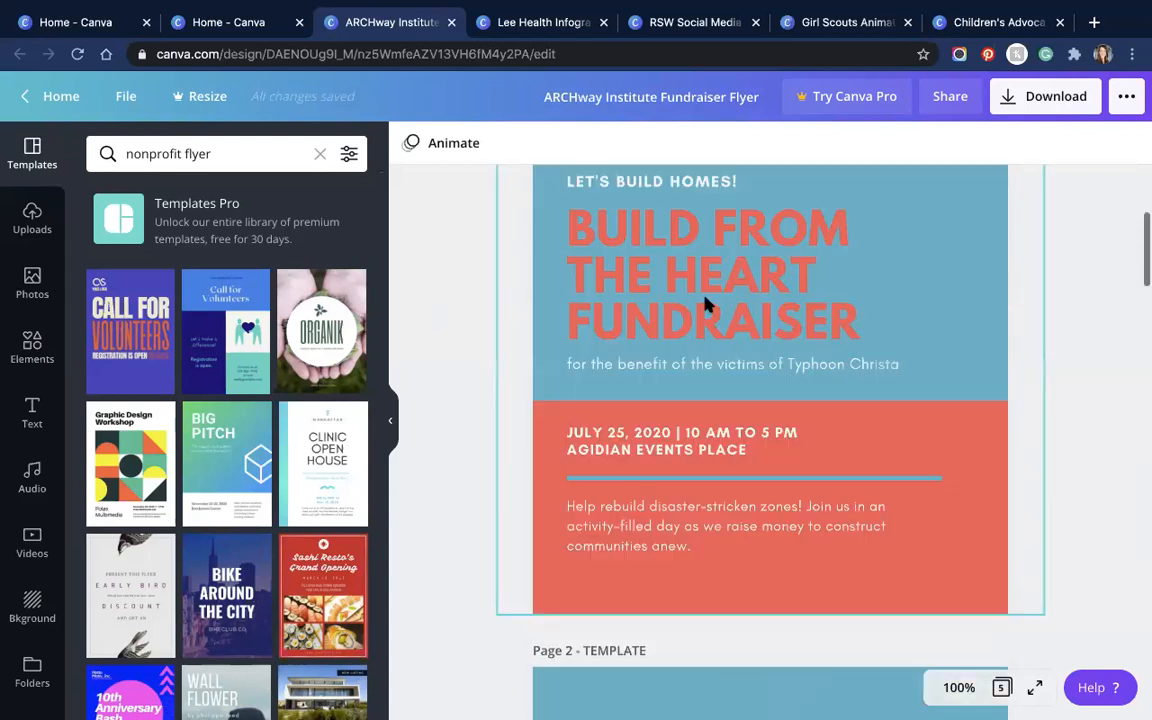
scroll(706, 304, up, 4)
key(Delete)
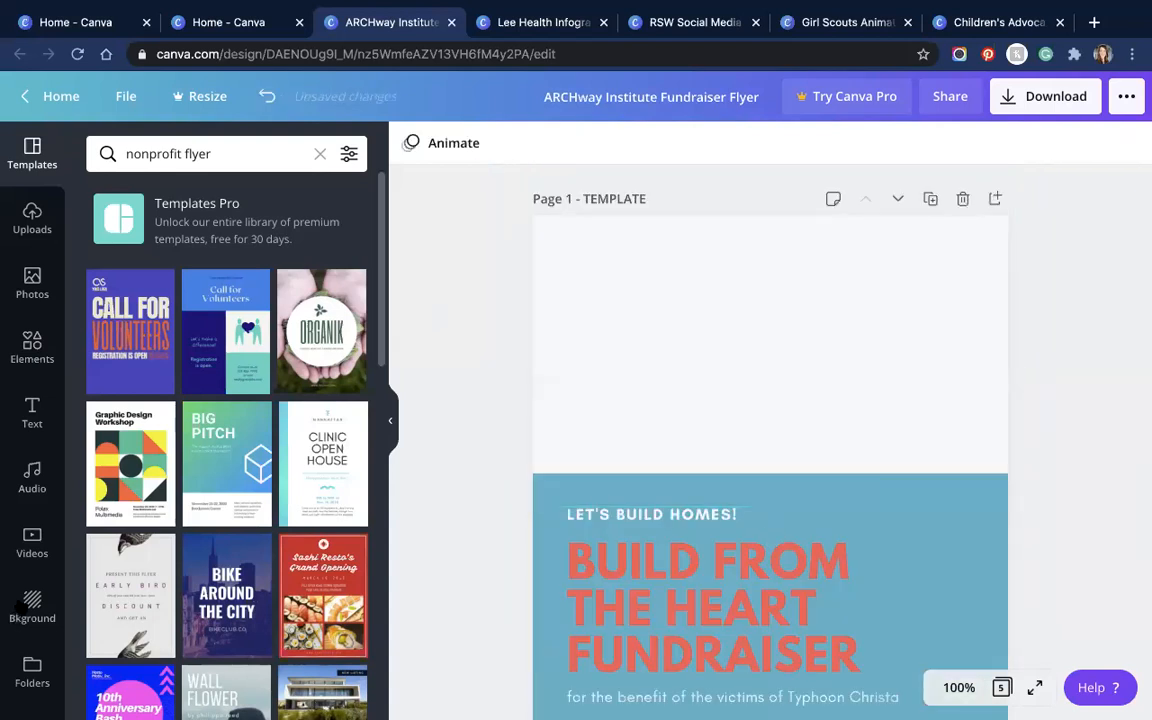
scroll(36, 560, down, 1)
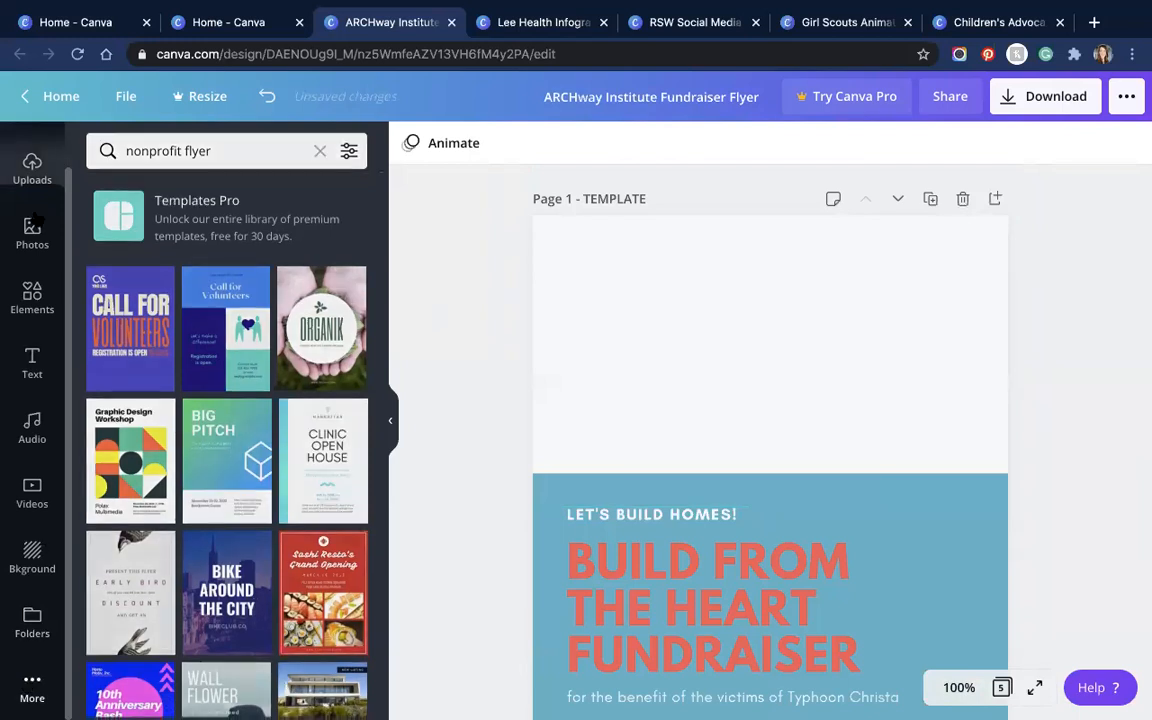
Step: Drag the wrapped-gift photo from Photos into page 1's empty top area and widen it to full width
scroll(35, 214, up, 1)
click(35, 214)
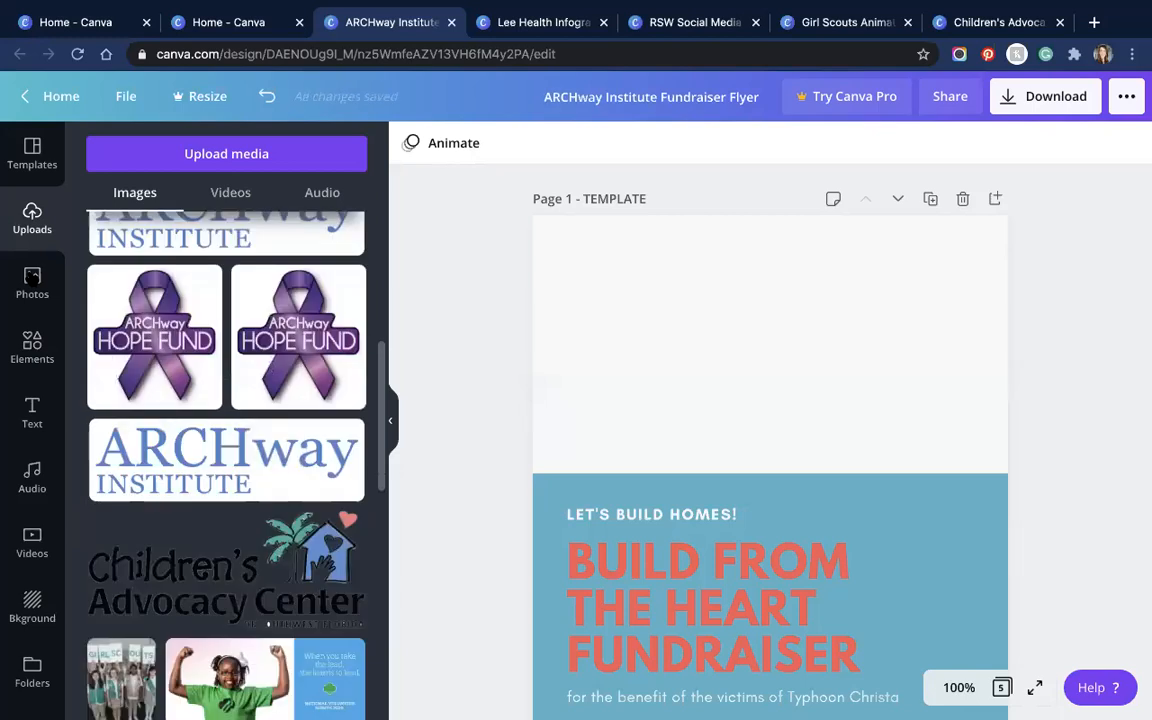
click(32, 283)
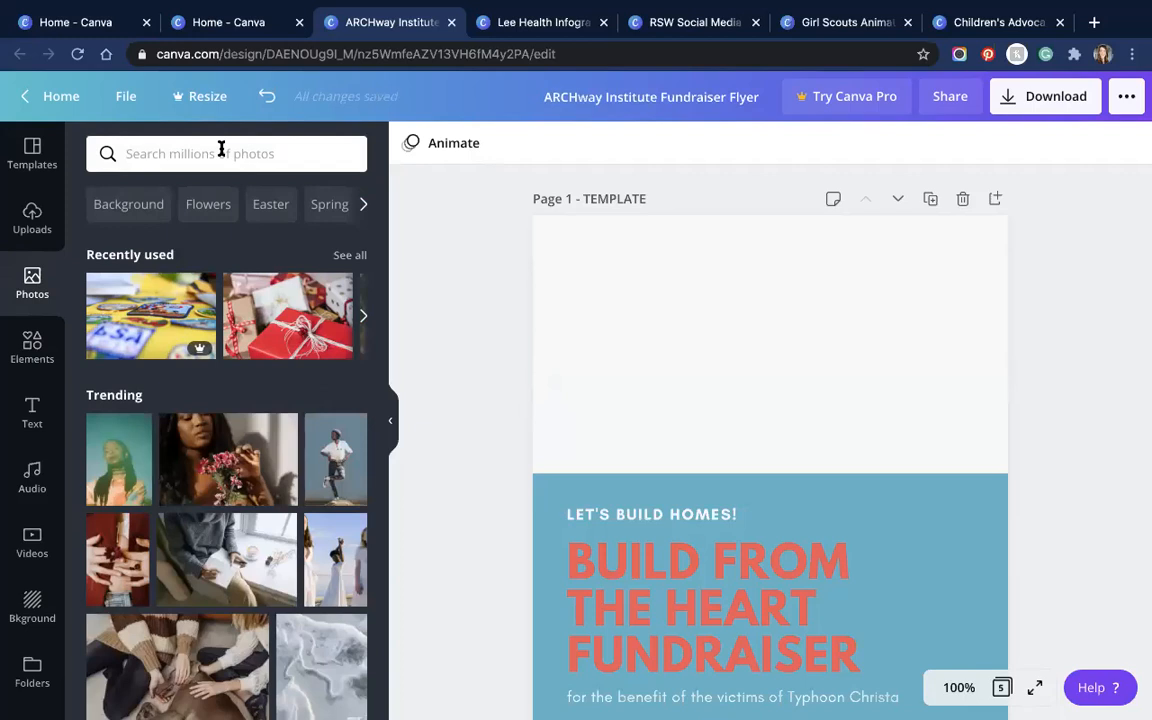
drag(270, 313, 787, 563)
drag(786, 340, 778, 367)
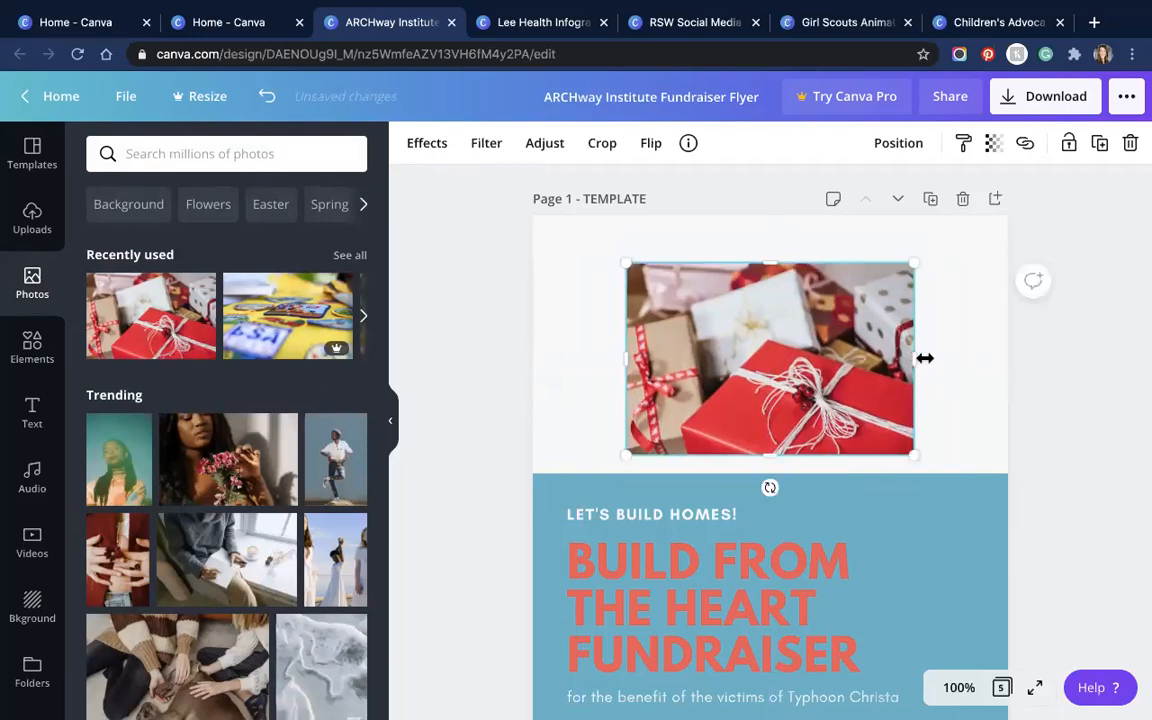
drag(925, 358, 1007, 358)
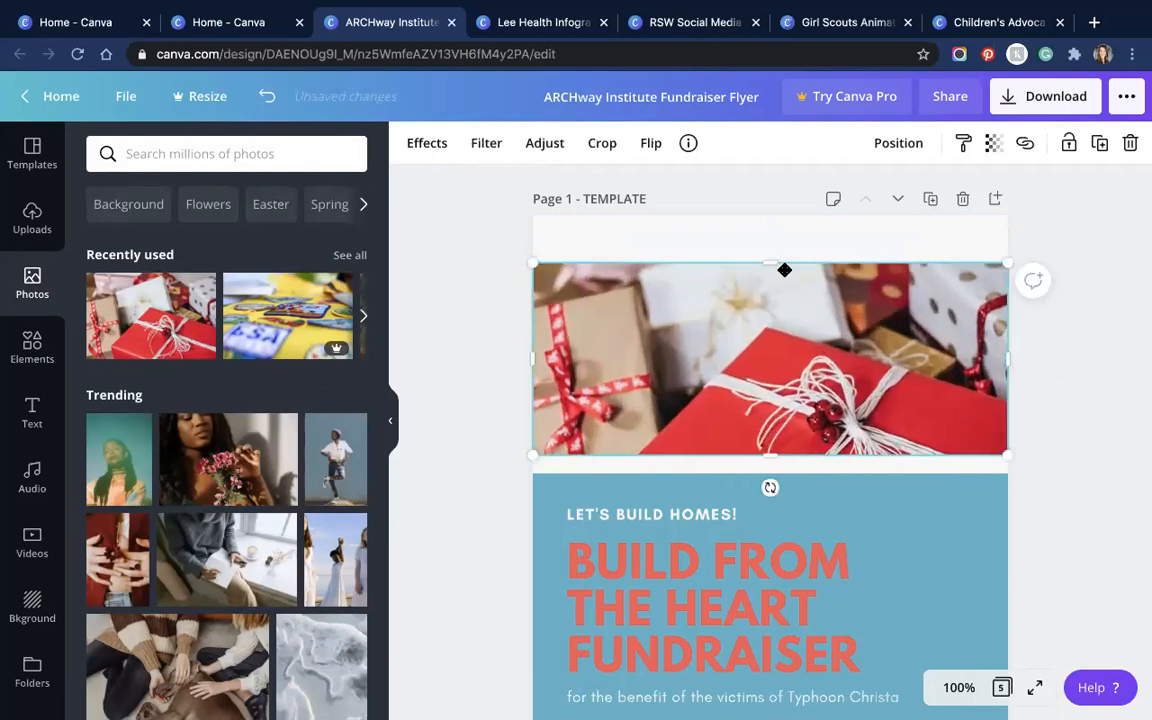
Step: Crop and reposition the gift photo, stretching it down to meet the blue text block
double_click(784, 386)
drag(768, 455, 770, 455)
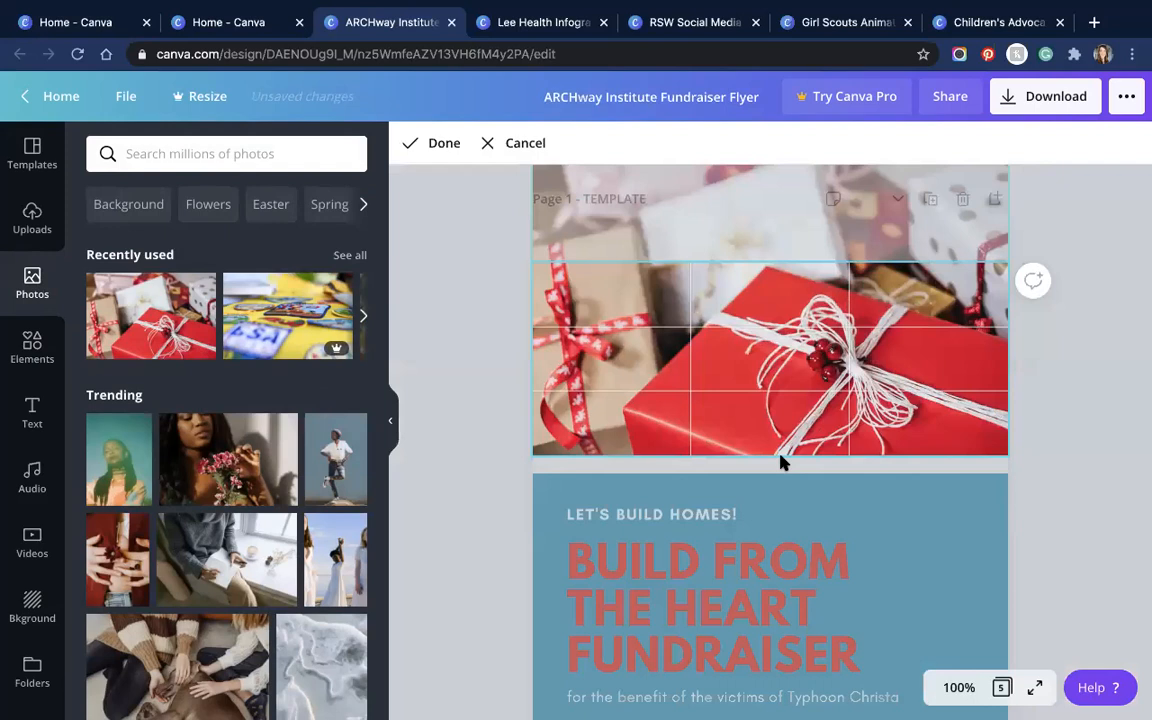
click(783, 462)
drag(770, 456, 771, 473)
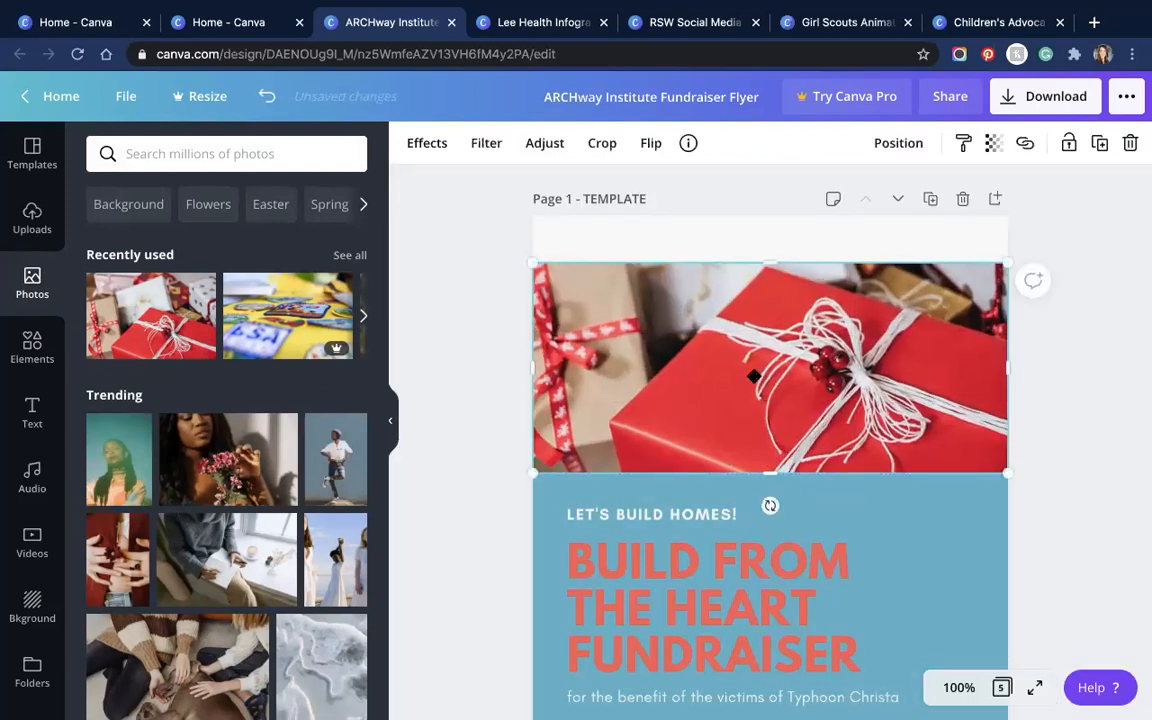
double_click(753, 376)
click(641, 250)
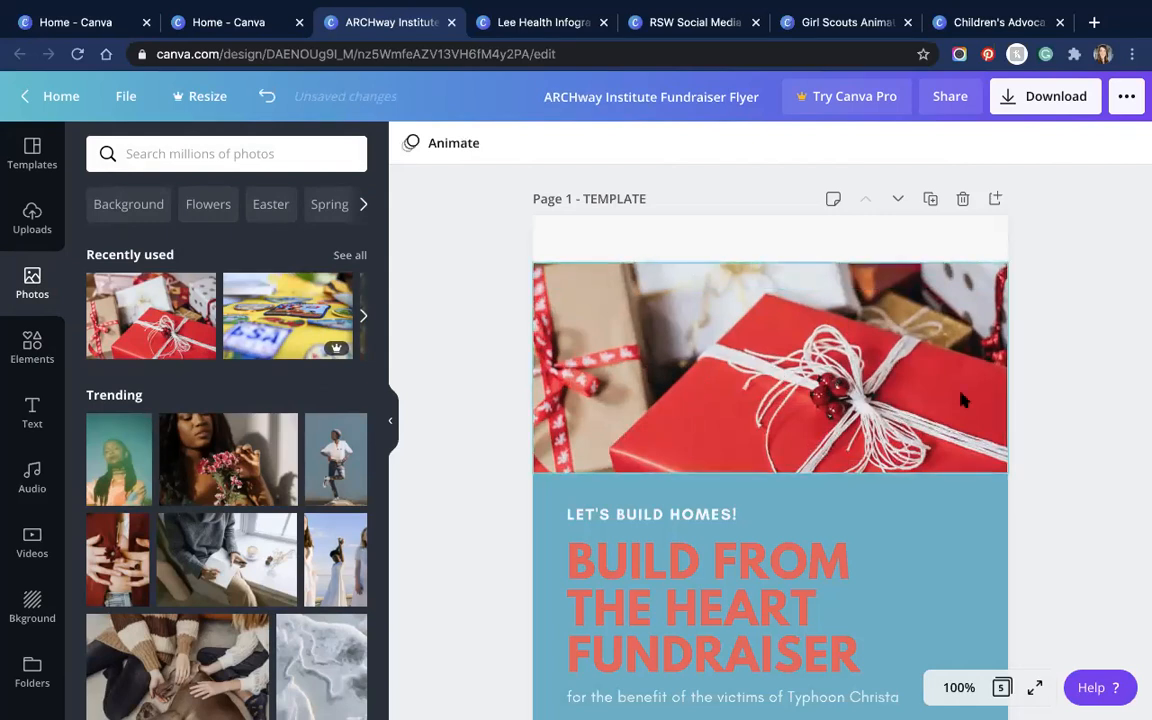
scroll(960, 400, down, 2)
Step: Change the text block group's background to light grey
click(977, 429)
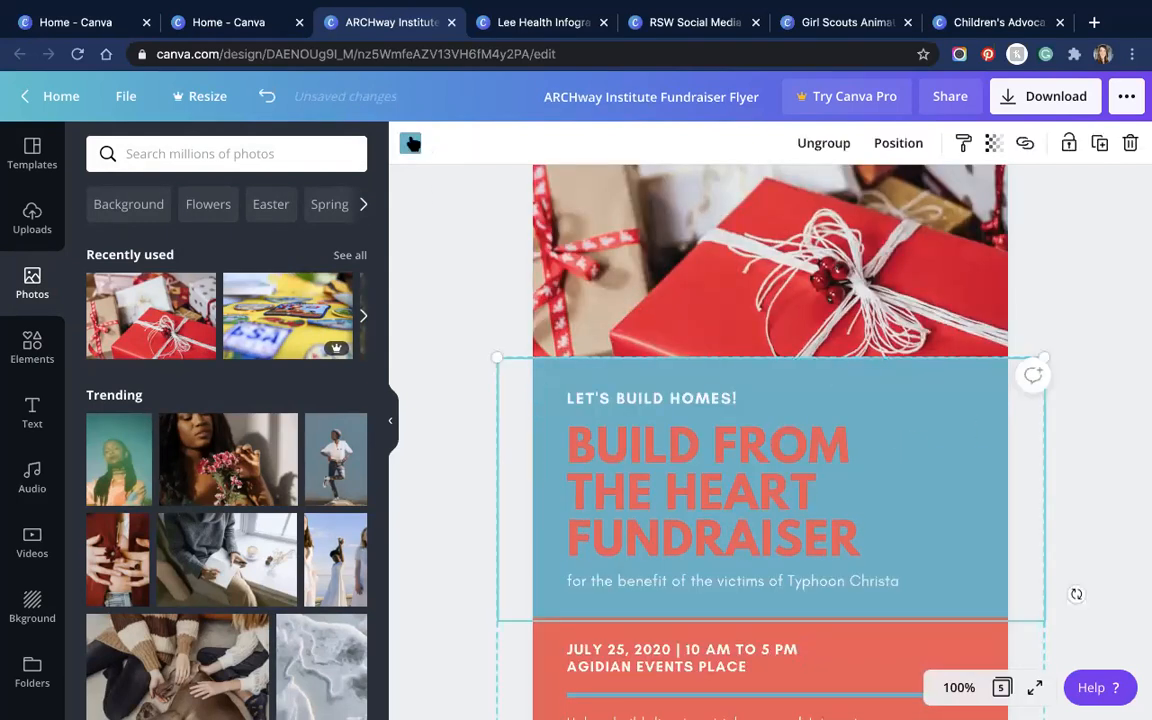
click(410, 143)
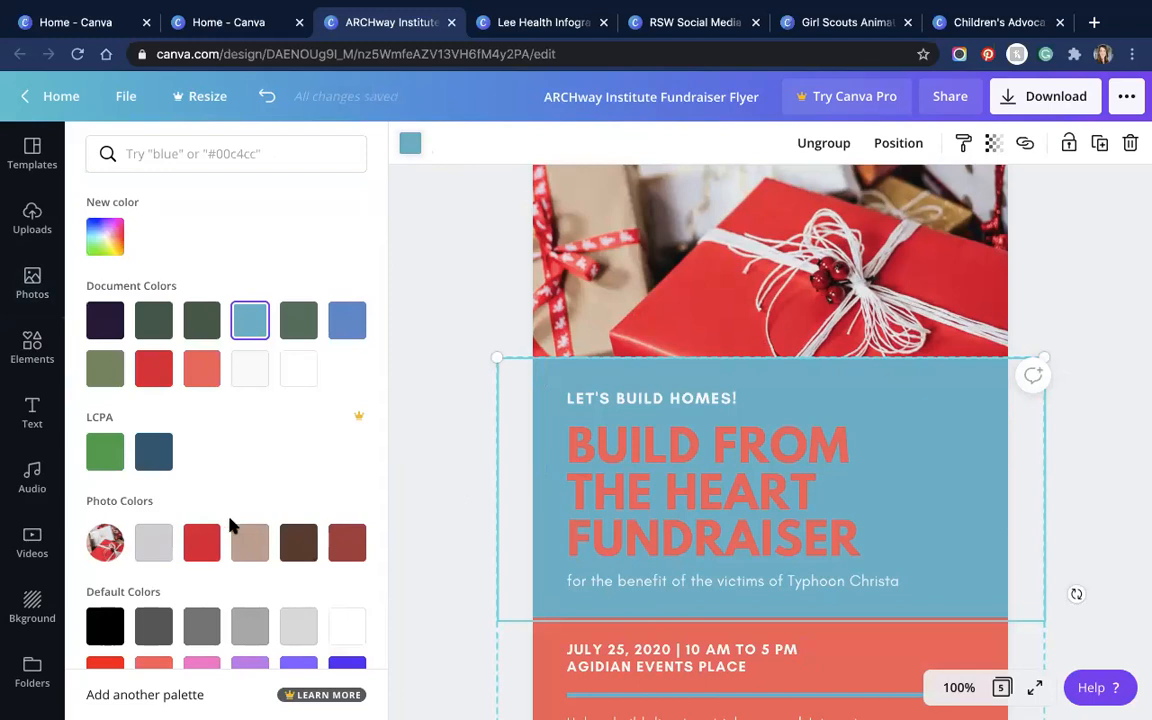
click(155, 545)
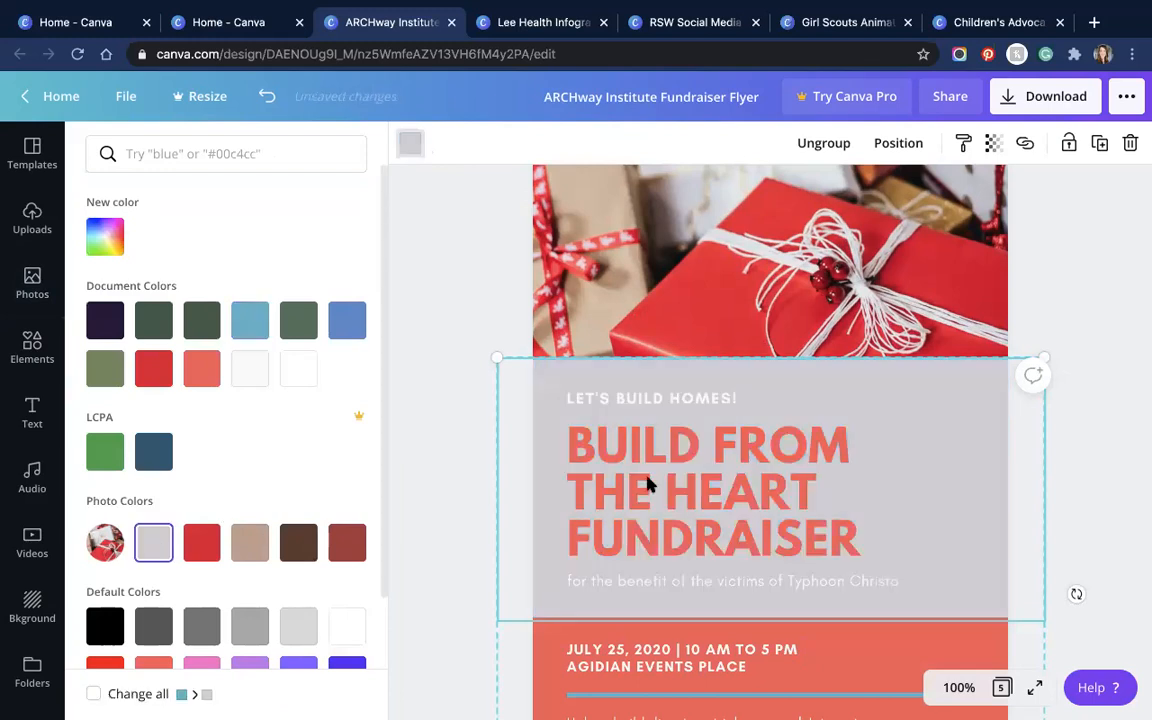
Step: Color the BUILD FROM THE HEART FUNDRAISER heading red to match the gift photo
click(679, 464)
drag(679, 464, 868, 538)
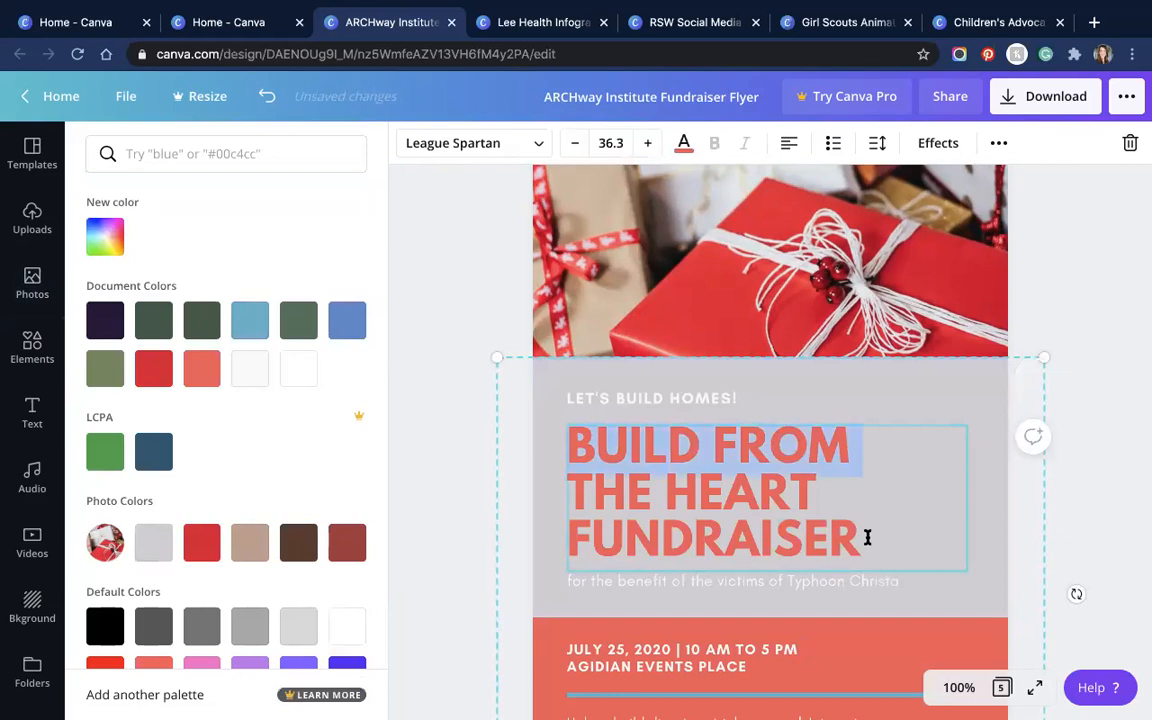
click(759, 540)
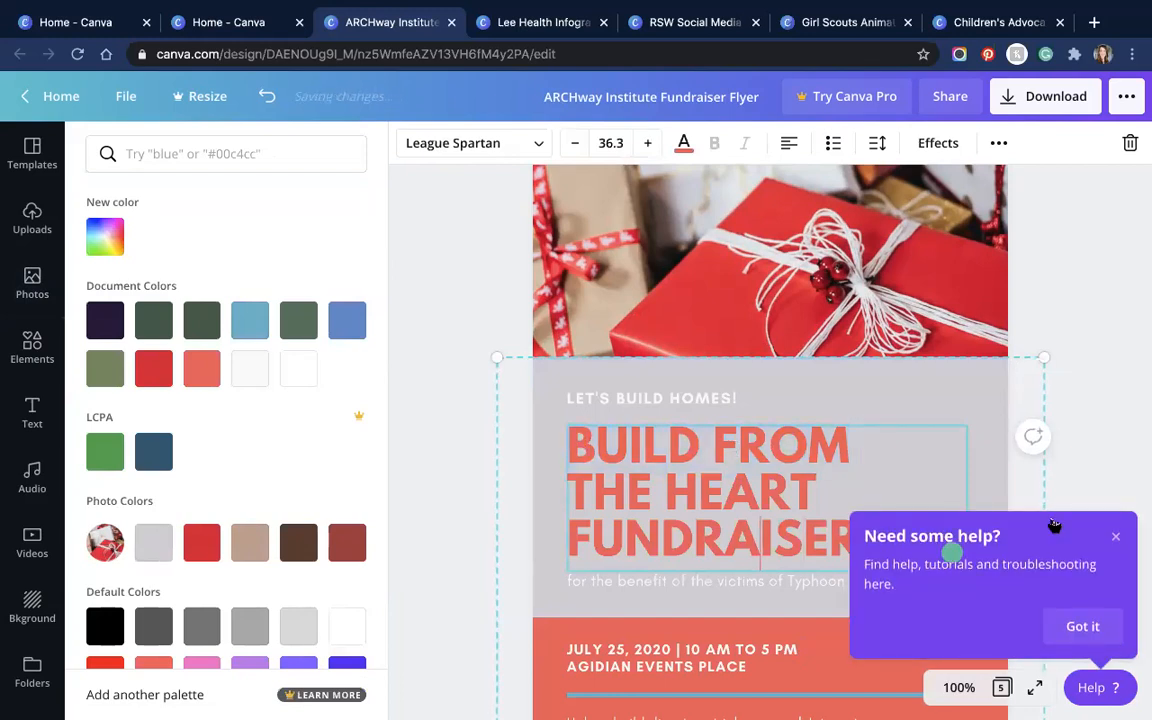
click(1116, 536)
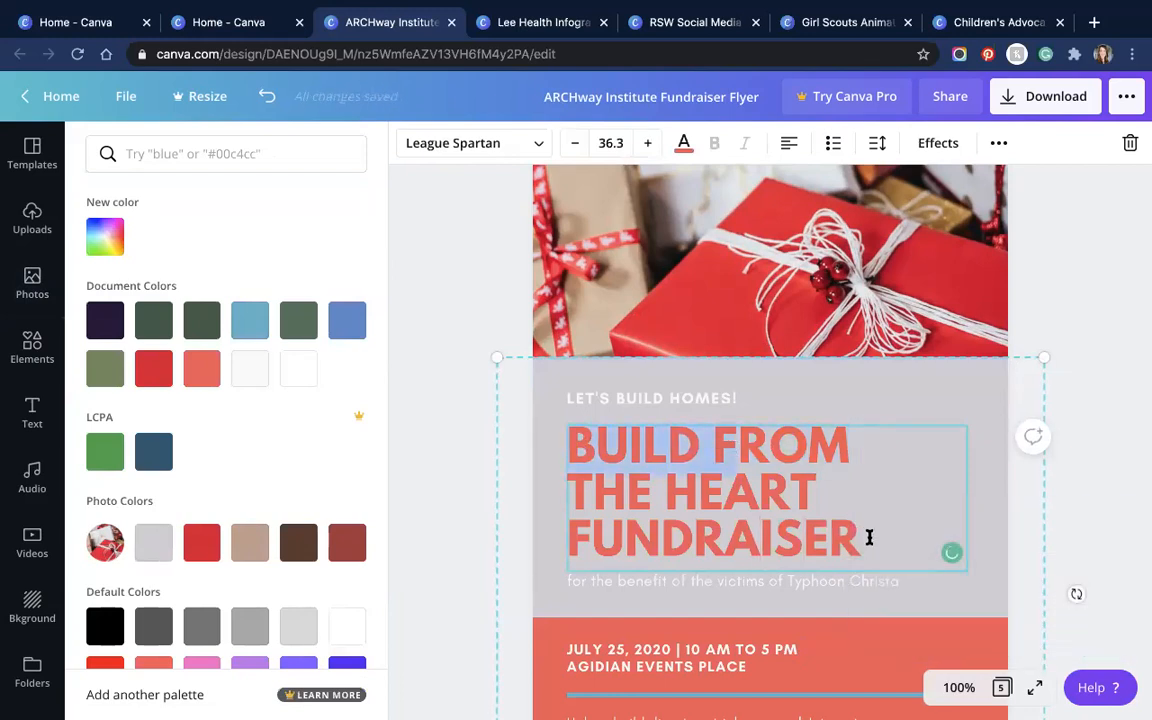
drag(750, 533, 577, 450)
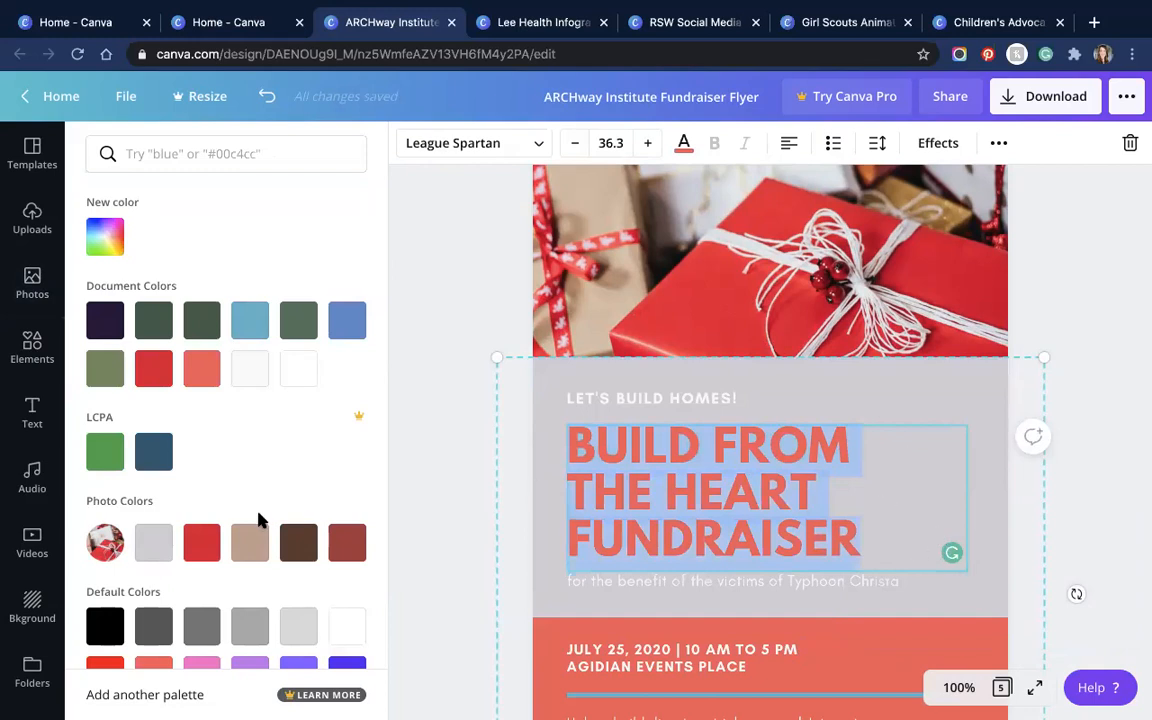
click(203, 540)
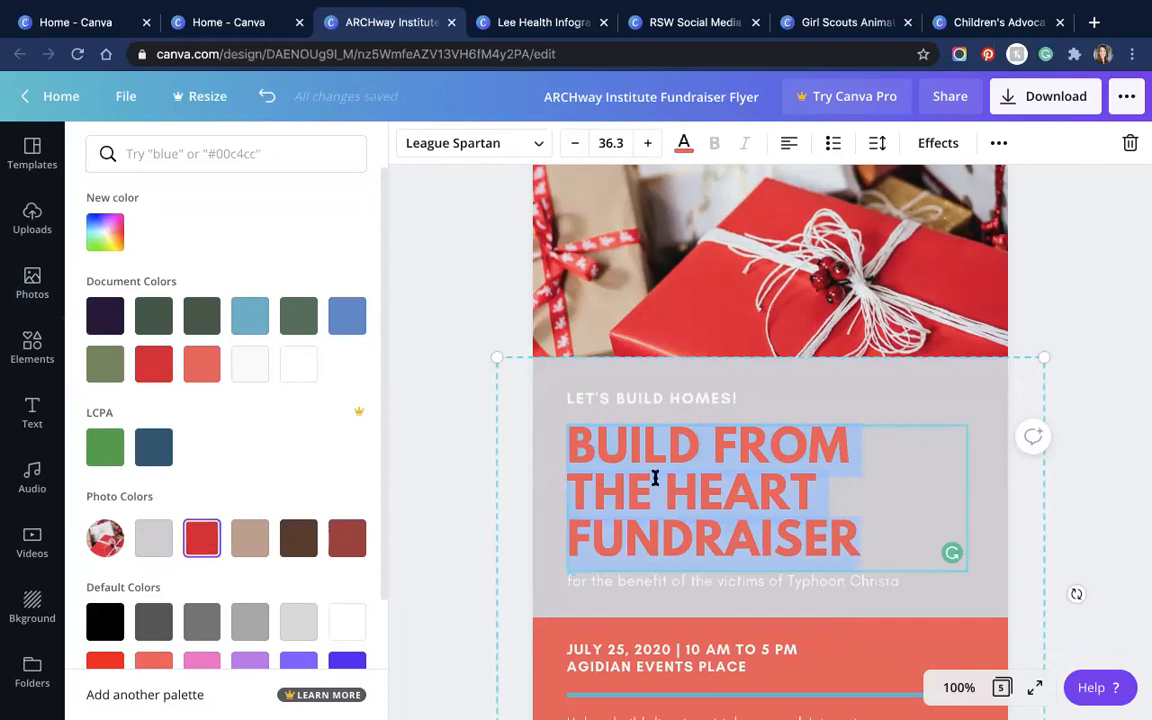
click(684, 143)
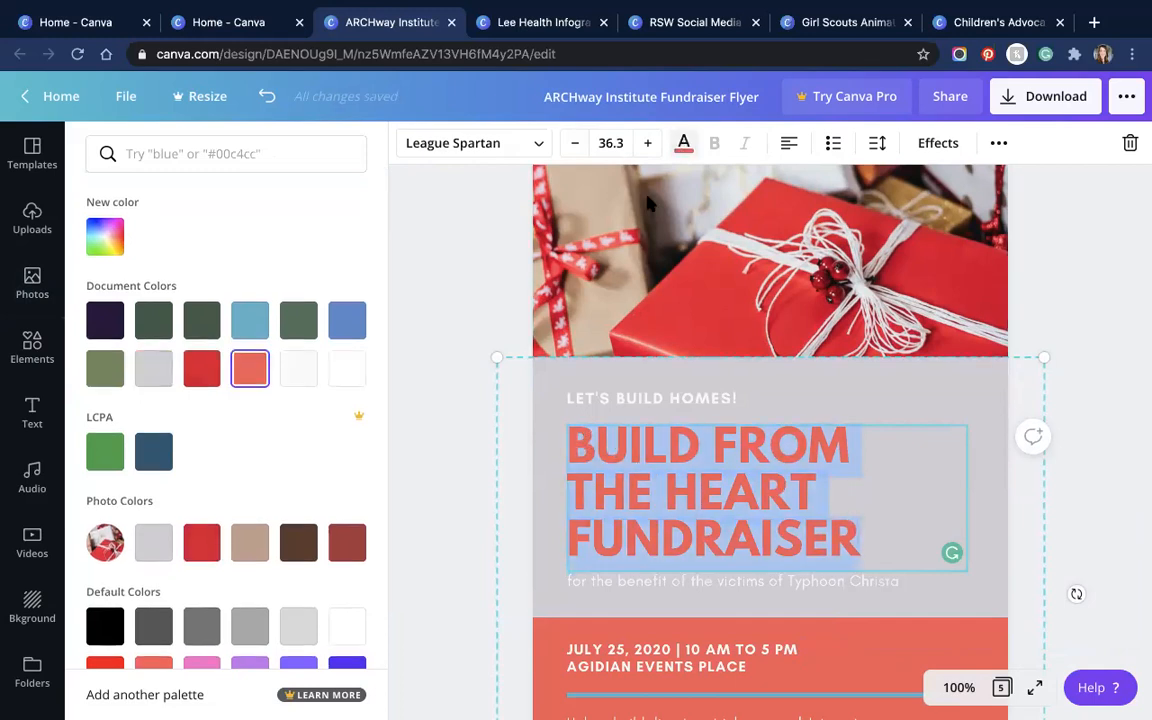
click(203, 541)
click(860, 447)
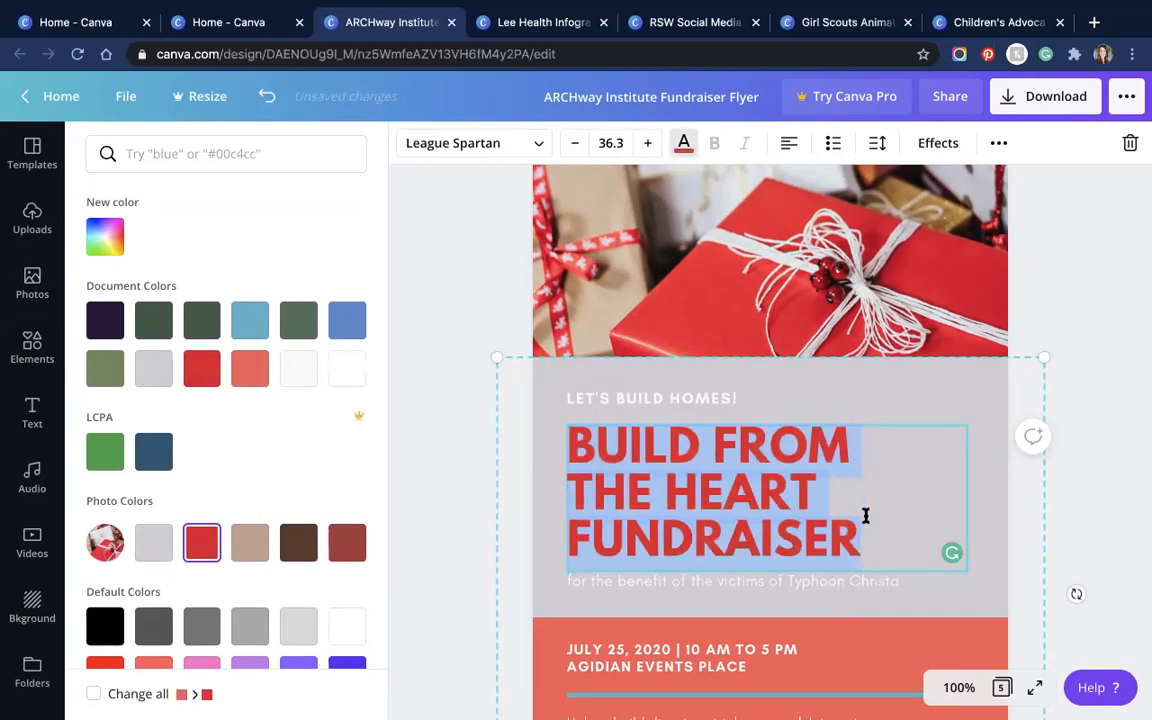
triple_click(581, 442)
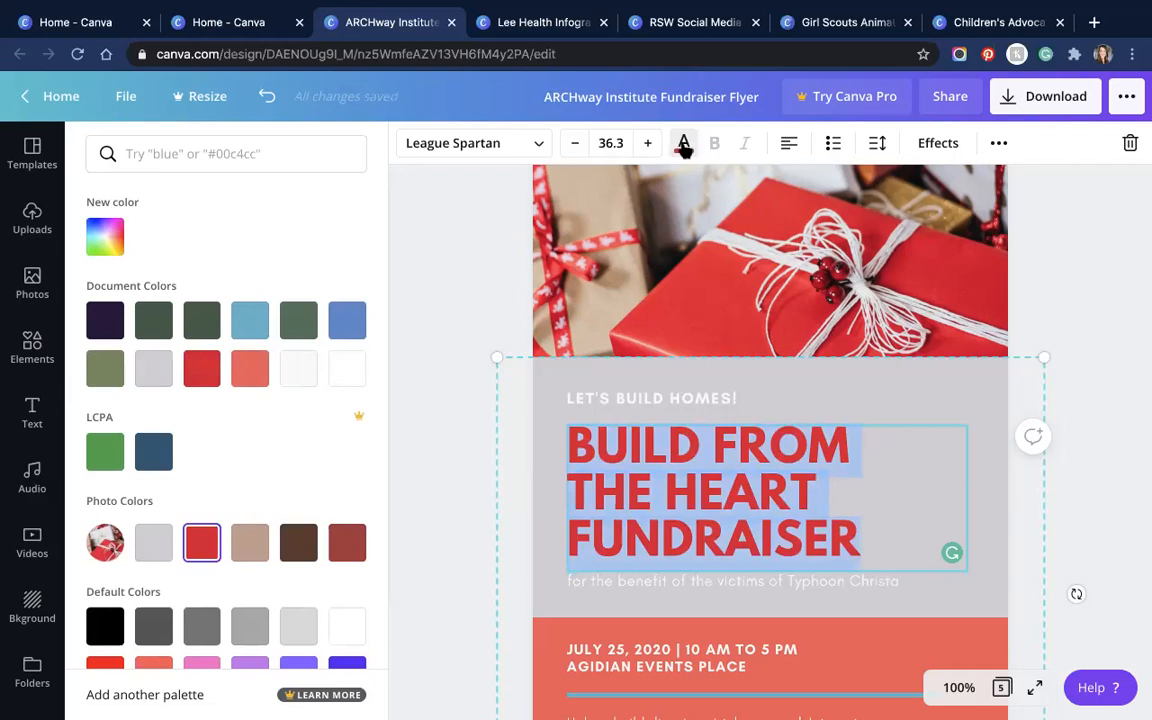
Step: Try a dark red block background, then revert it to light grey
click(957, 387)
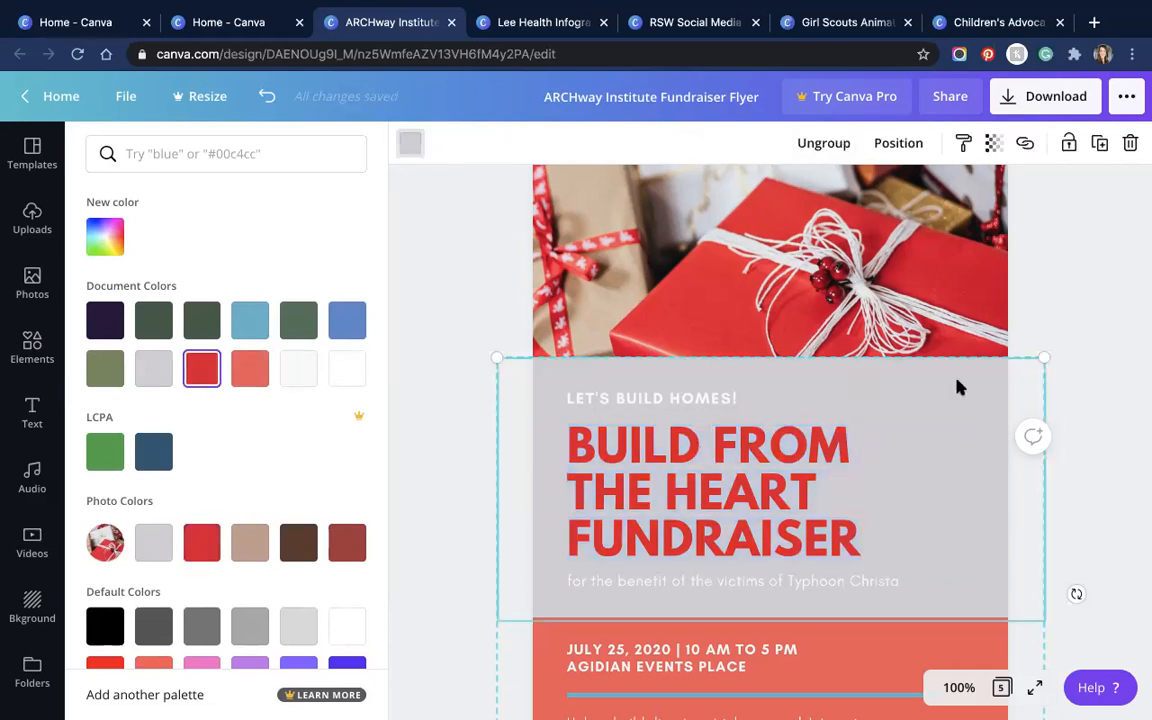
click(249, 543)
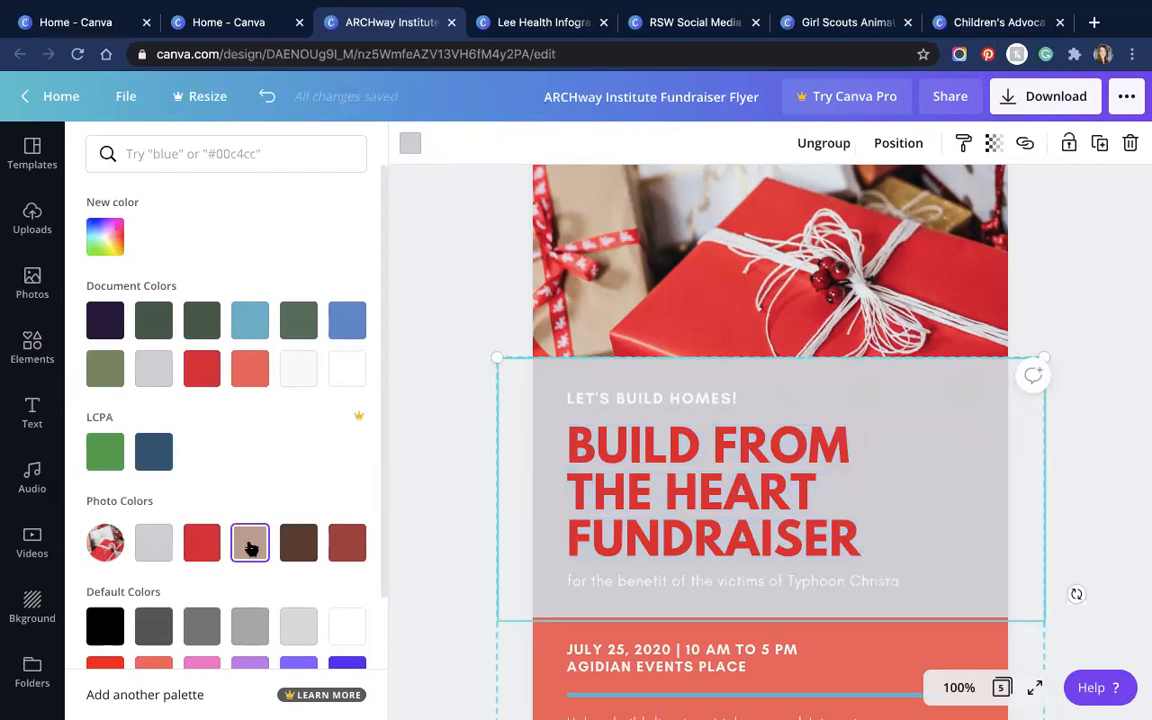
click(410, 144)
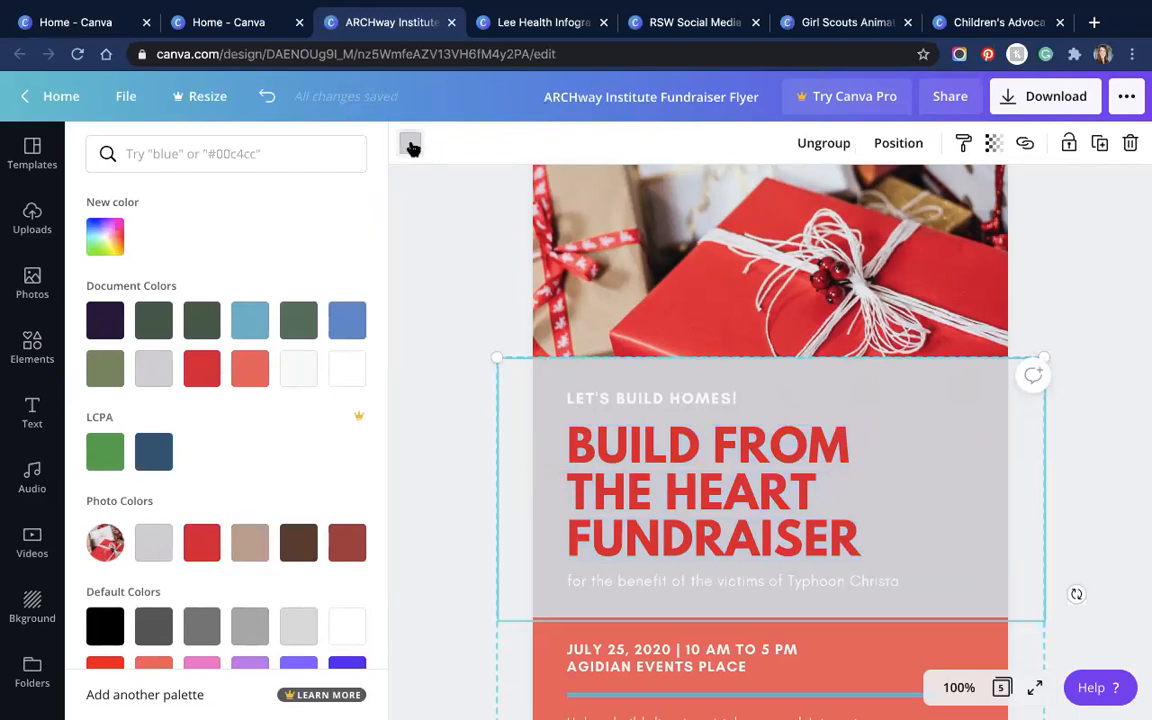
click(347, 543)
click(160, 548)
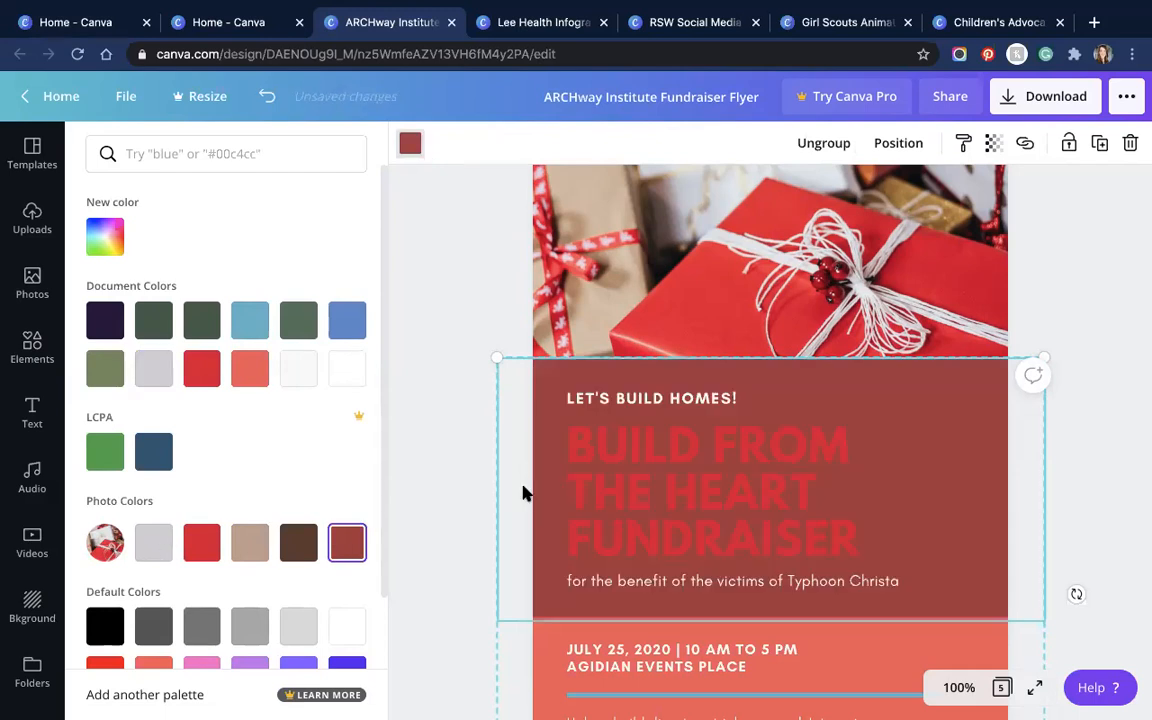
scroll(630, 380, down, 1)
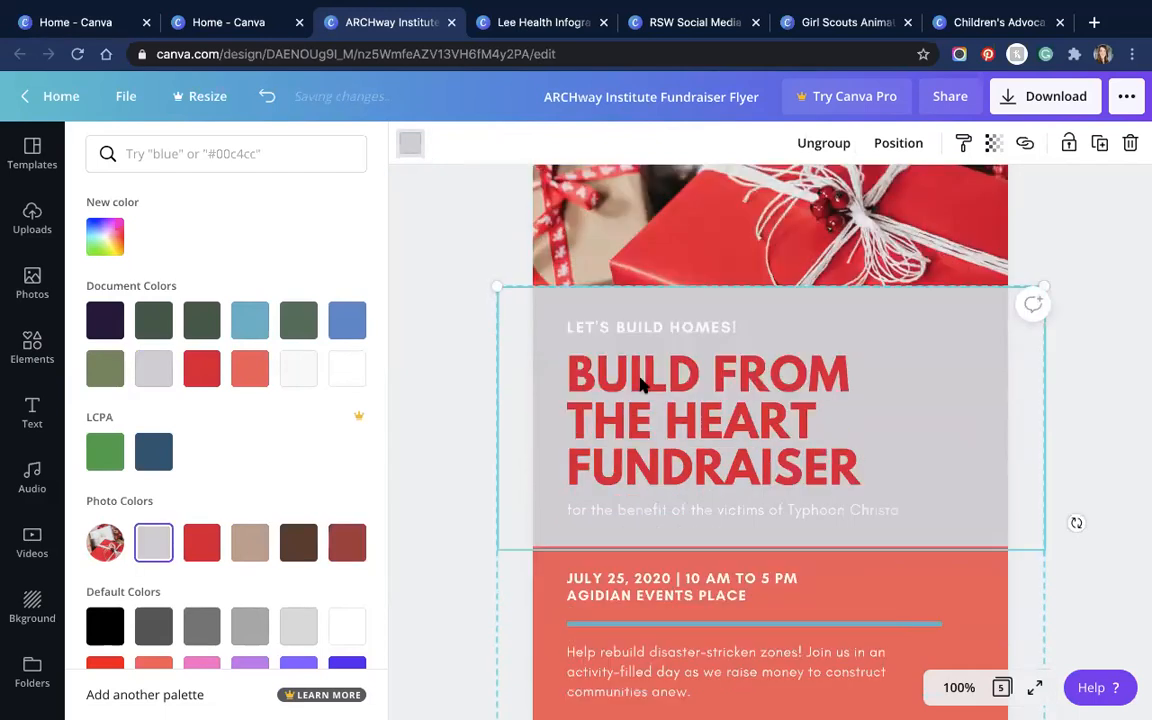
Step: Start rewriting the subtitle text by typing 'Plea'
scroll(705, 378, down, 2)
double_click(711, 376)
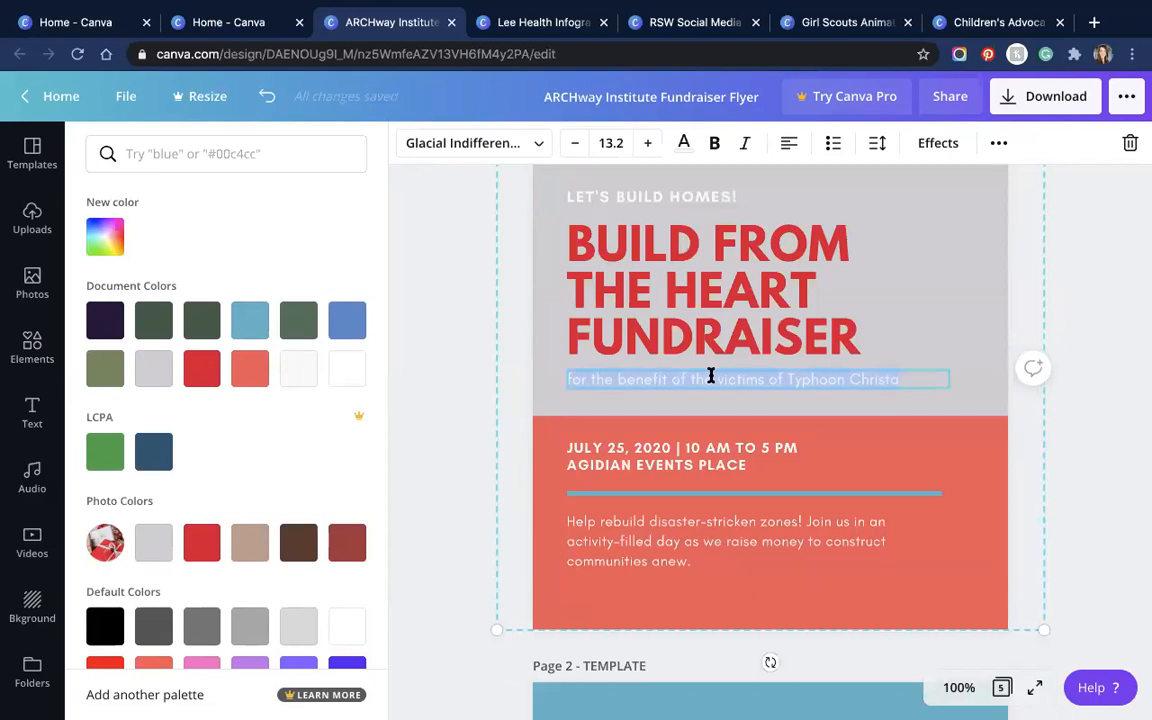
text(Please join us for a fundraiser!)
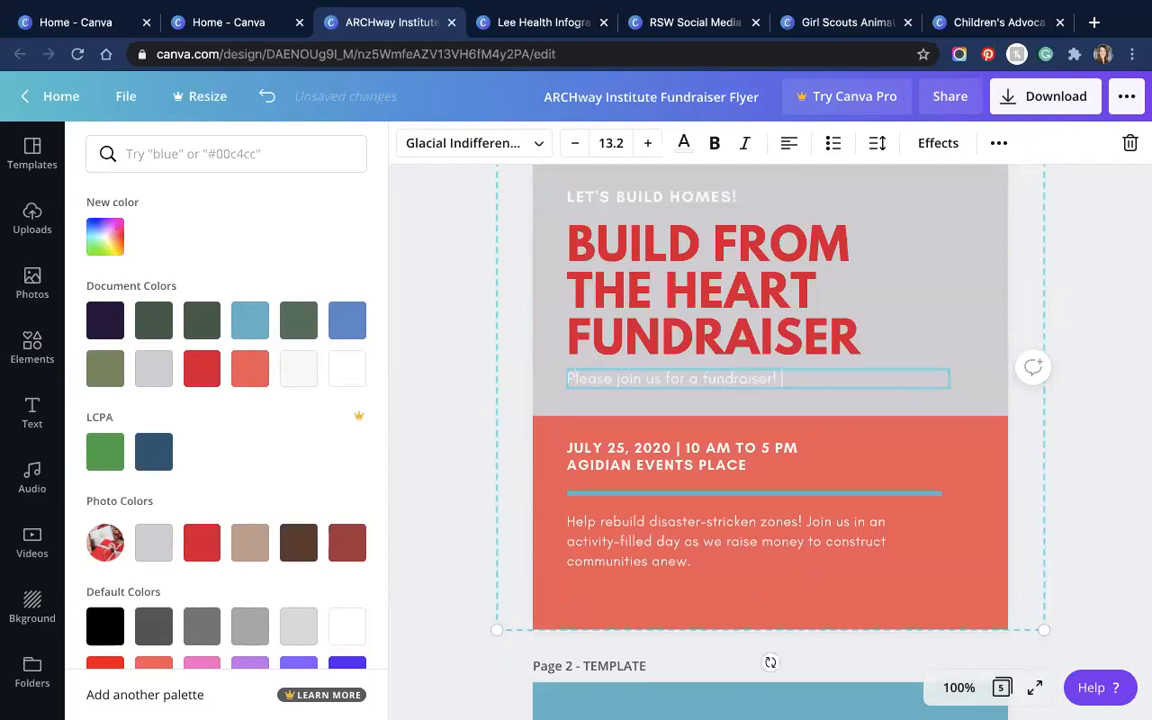
Step: Change the event date and venue lines from Glacial Indifference to Cooper Hewitt
click(619, 446)
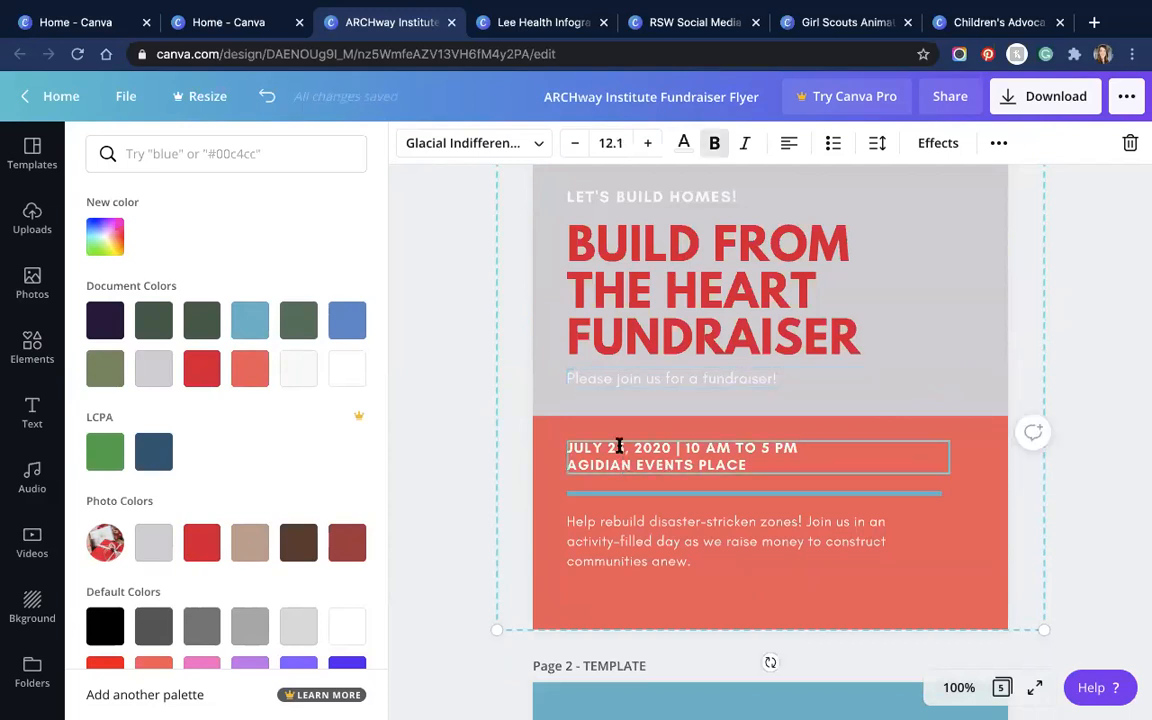
click(794, 449)
drag(753, 466, 557, 435)
click(747, 458)
click(747, 446)
click(748, 448)
click(536, 142)
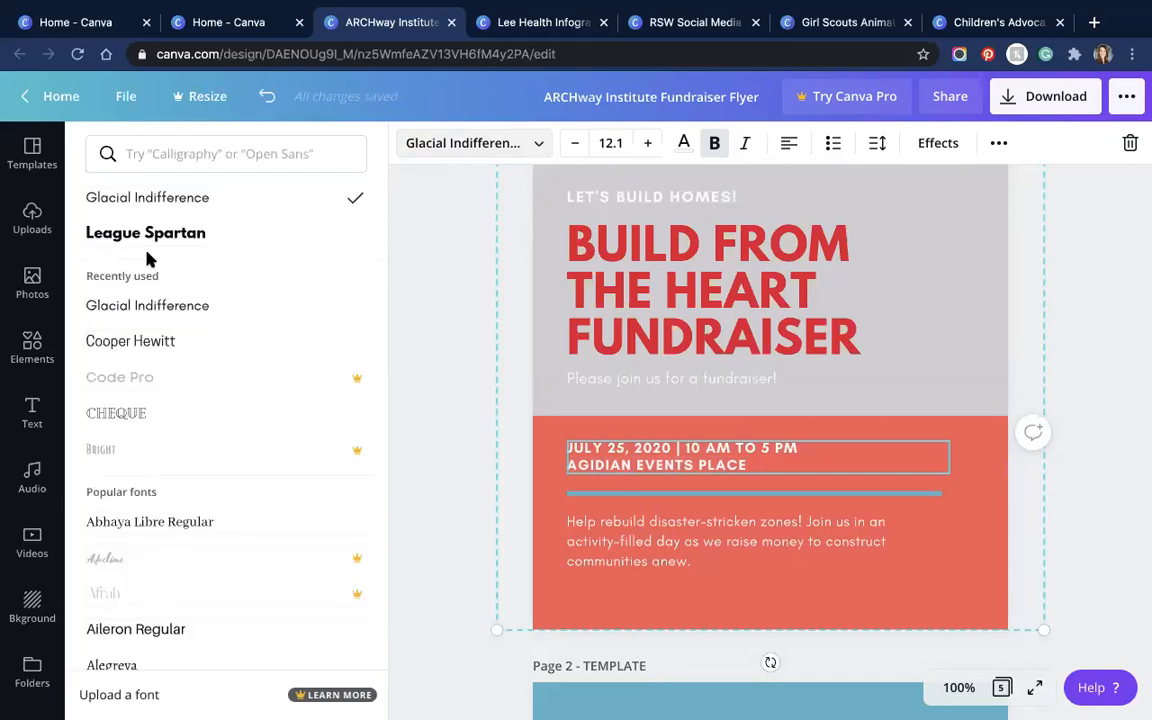
click(162, 345)
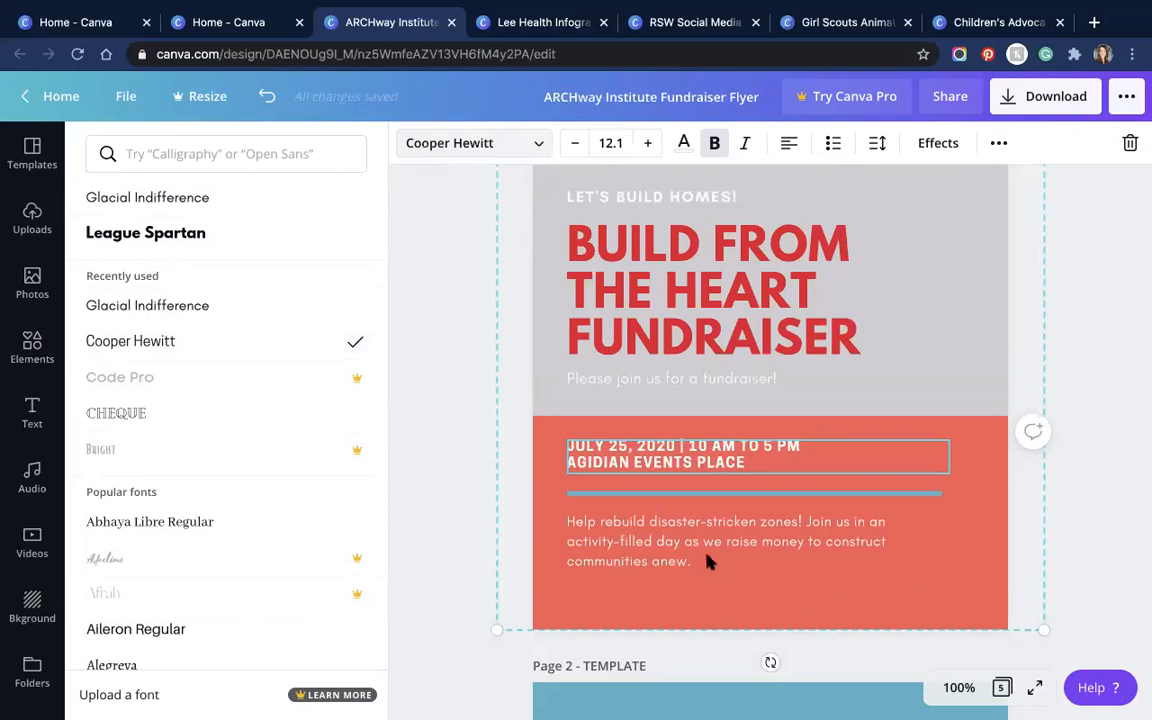
Step: Select the paragraph below the date and scroll through the flyer
scroll(717, 566, down, 2)
click(672, 443)
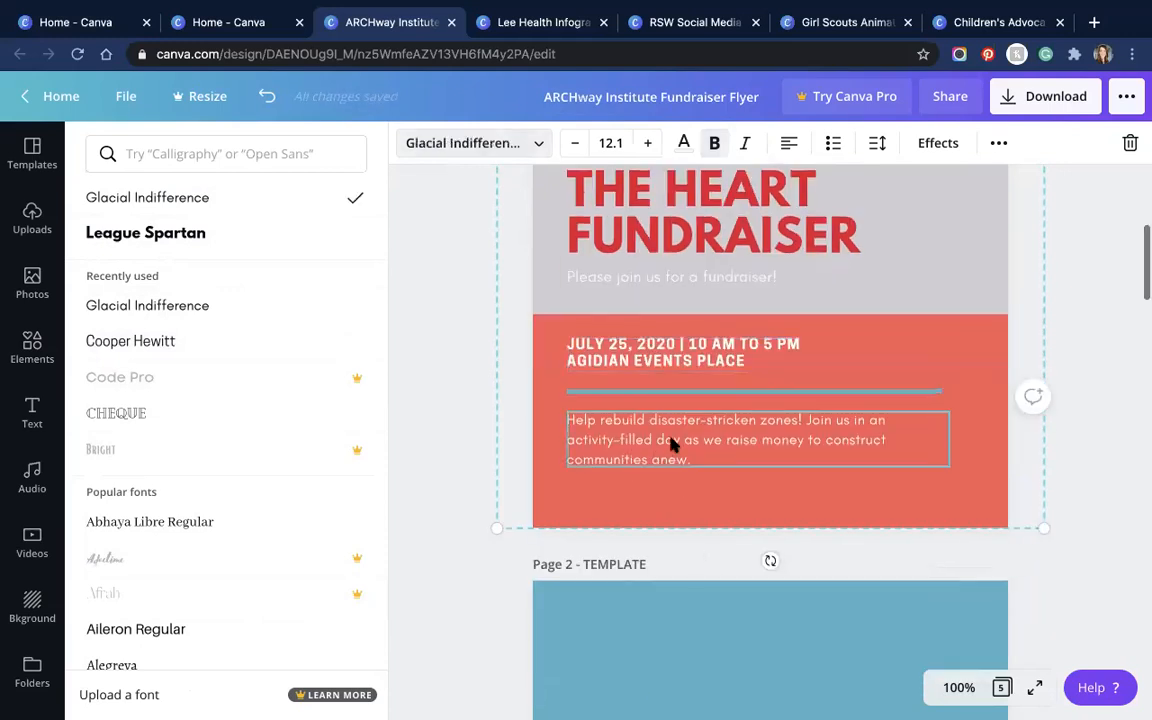
scroll(672, 458, down, 6)
scroll(672, 465, down, 3)
scroll(672, 465, down, 10)
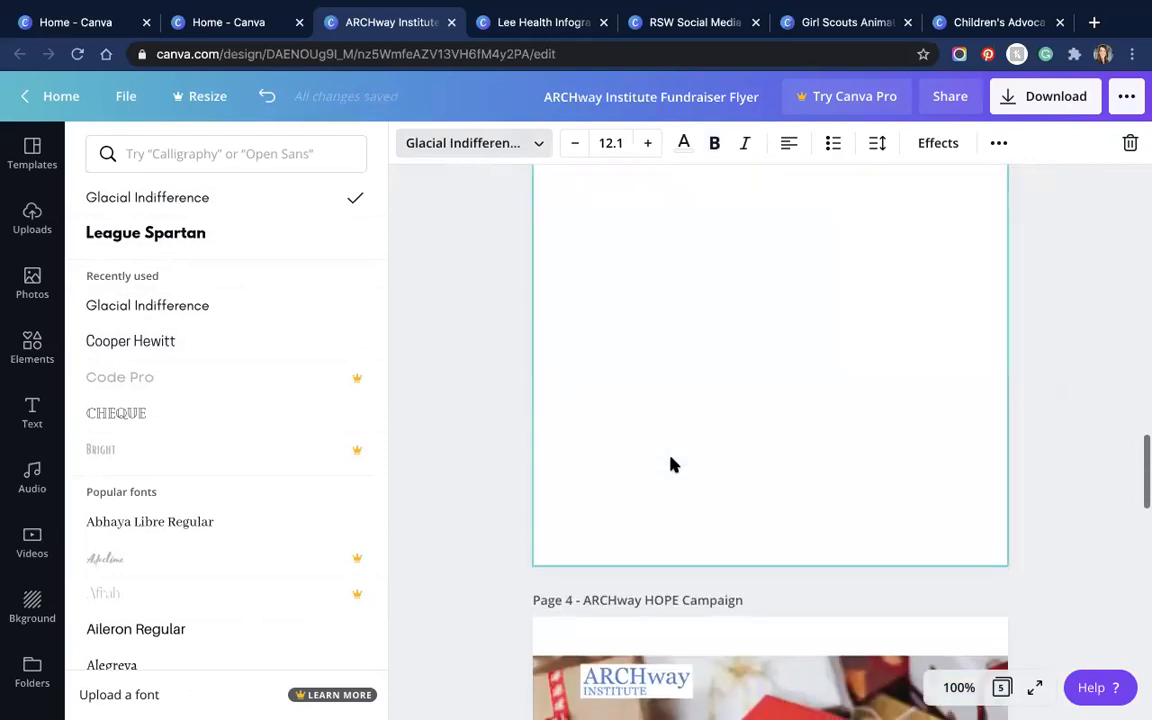
scroll(672, 463, down, 2)
scroll(740, 506, up, 9)
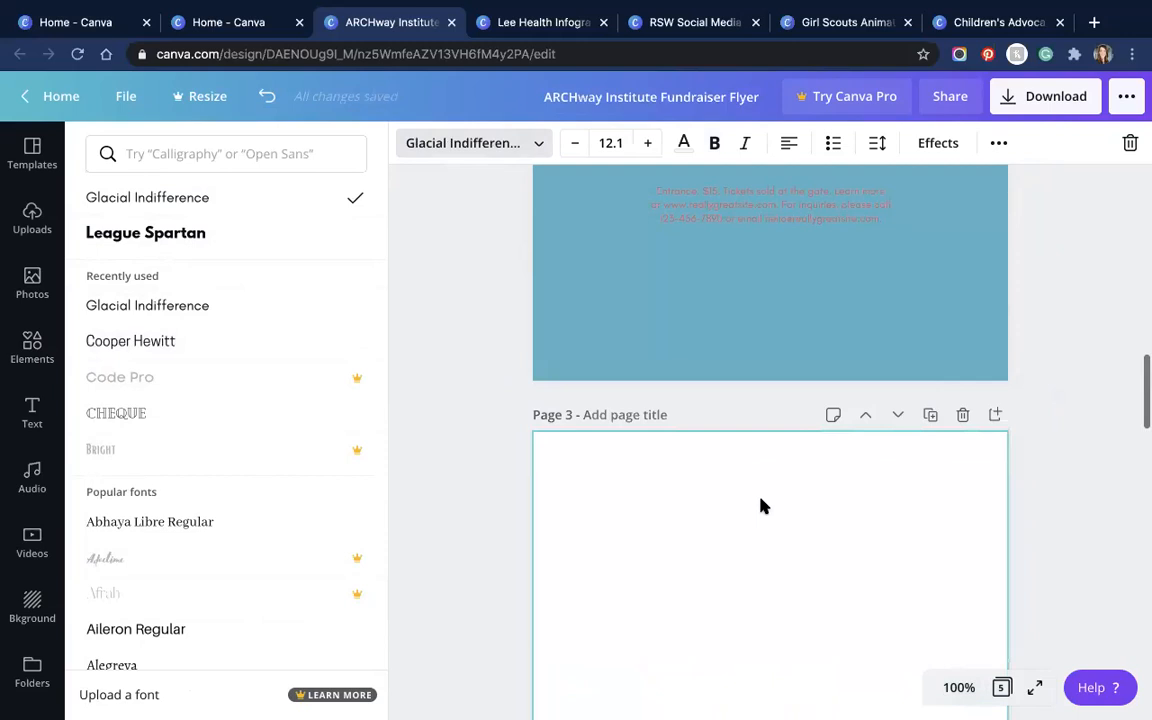
scroll(757, 502, up, 10)
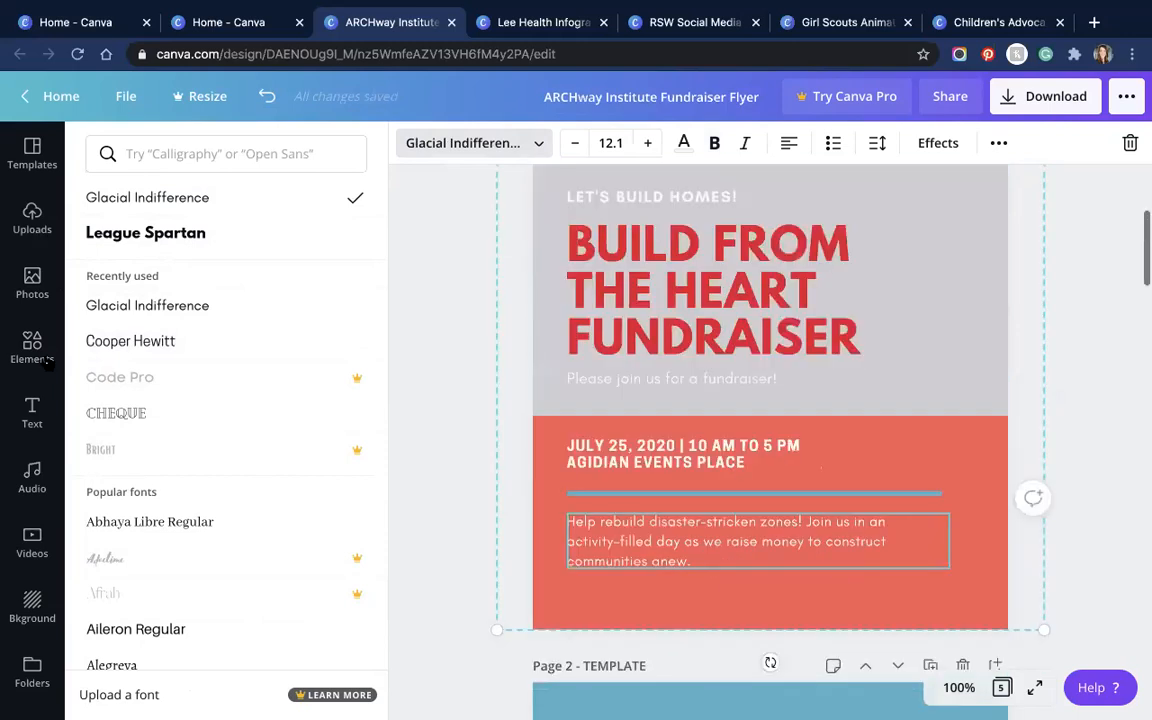
Step: Add the ARCHway Institute logo from Uploads to the photo's top-left, shrunk to about 2.3 × 0.7
click(32, 213)
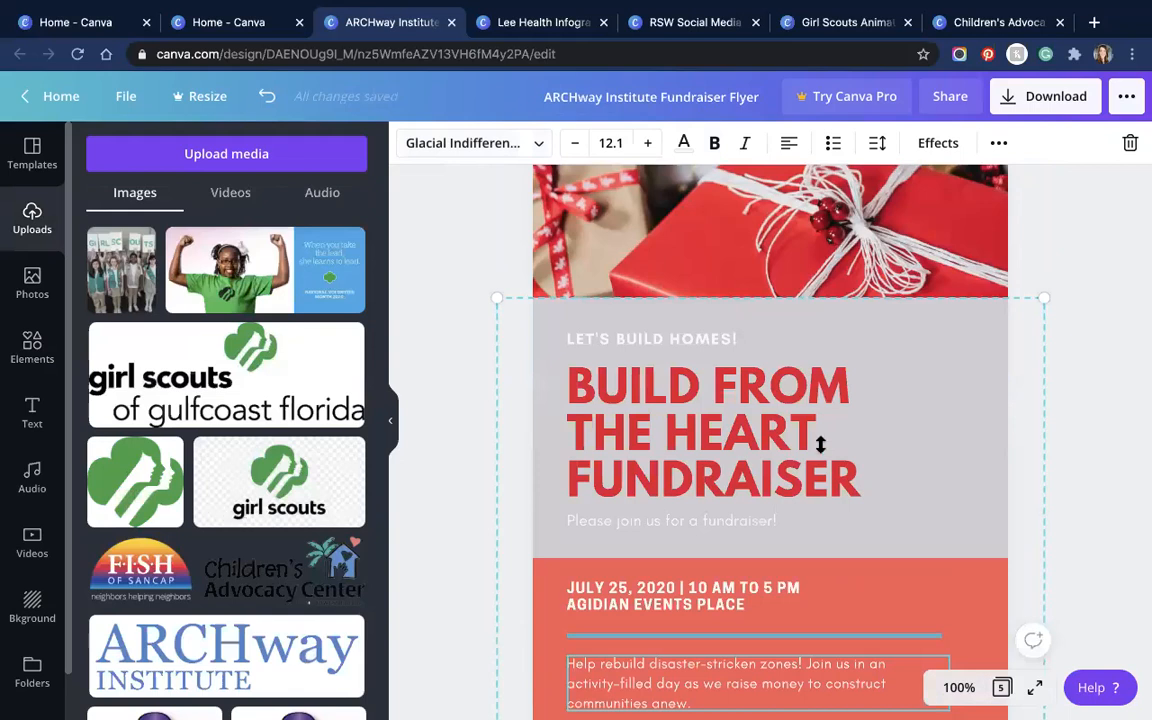
scroll(228, 330, down, 1)
scroll(226, 540, down, 1)
click(226, 540)
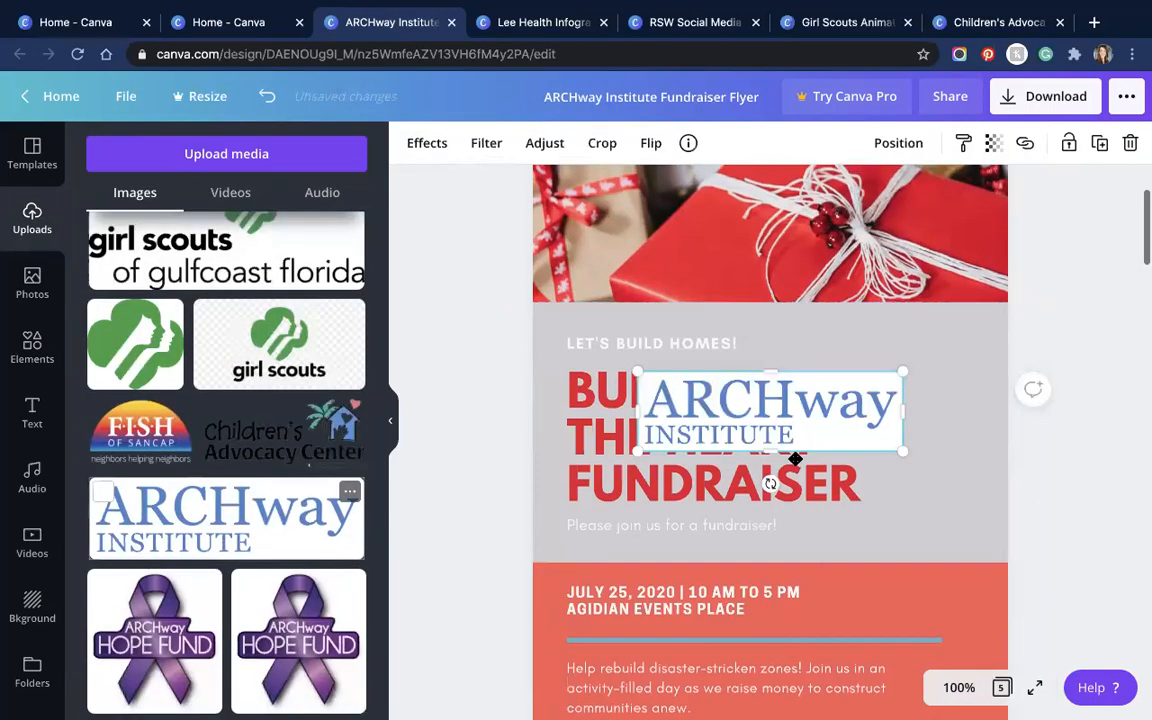
scroll(789, 440, up, 2)
drag(752, 552, 723, 302)
drag(815, 330, 755, 322)
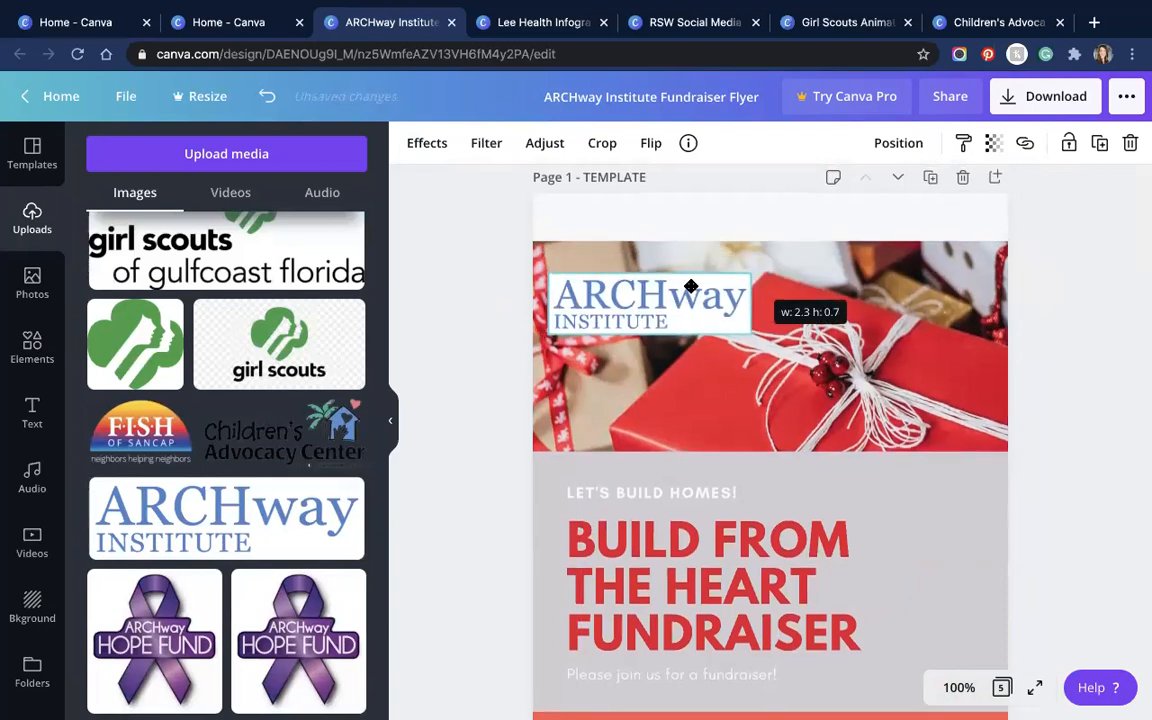
Step: Set the canvas zoom to 75% and hide the uploads panel
scroll(752, 456, down, 10)
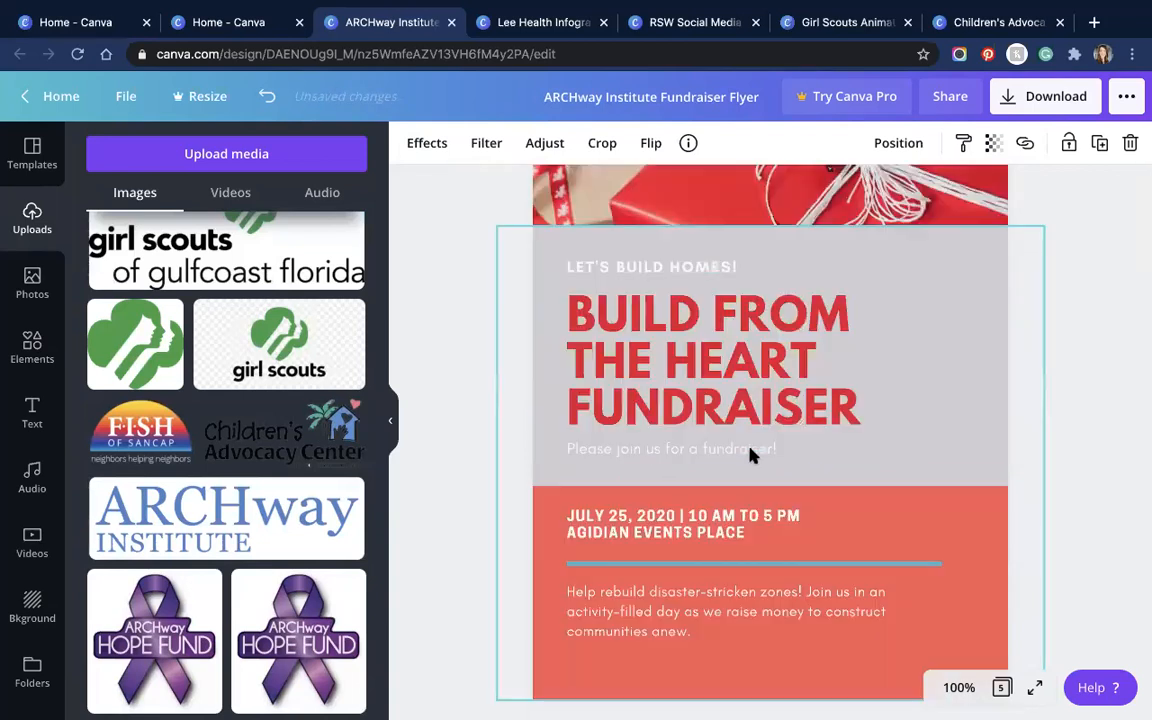
scroll(752, 456, down, 10)
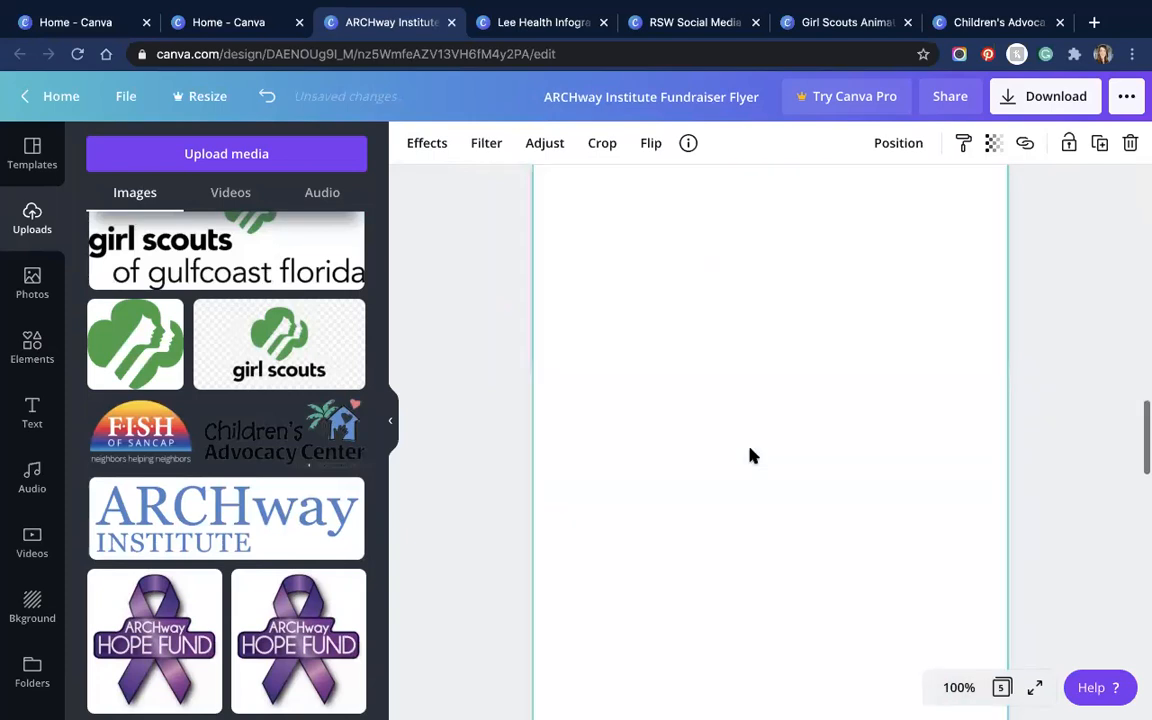
scroll(765, 492, up, 1)
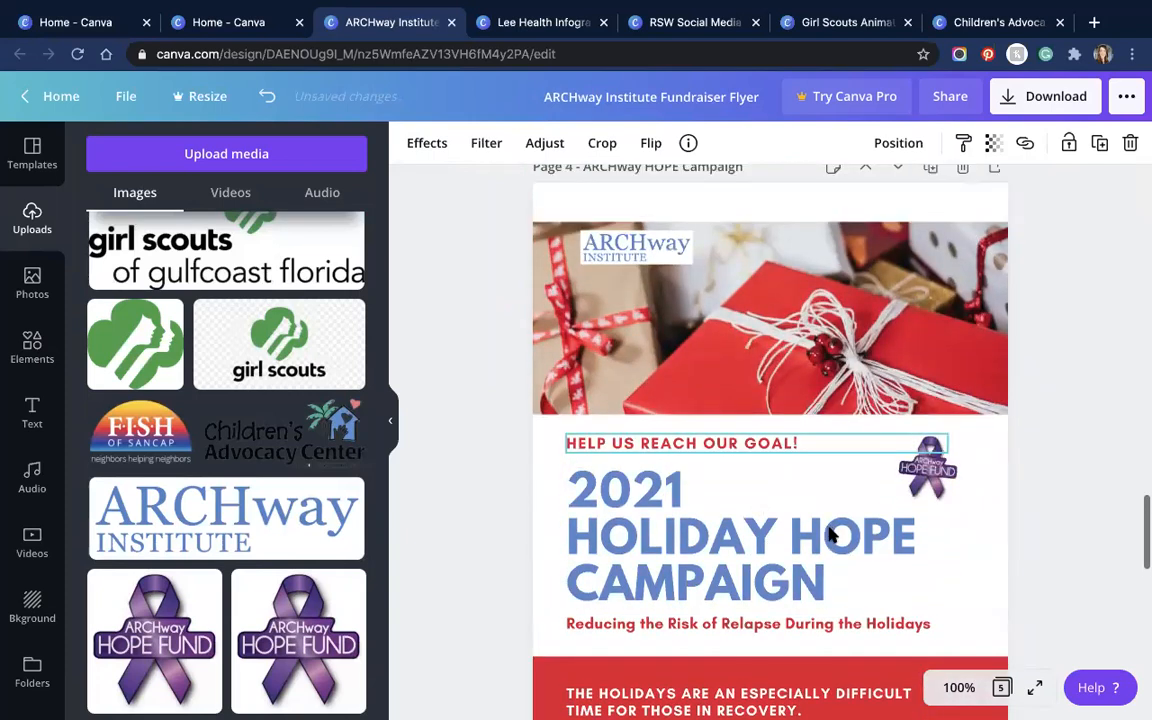
scroll(800, 530, down, 2)
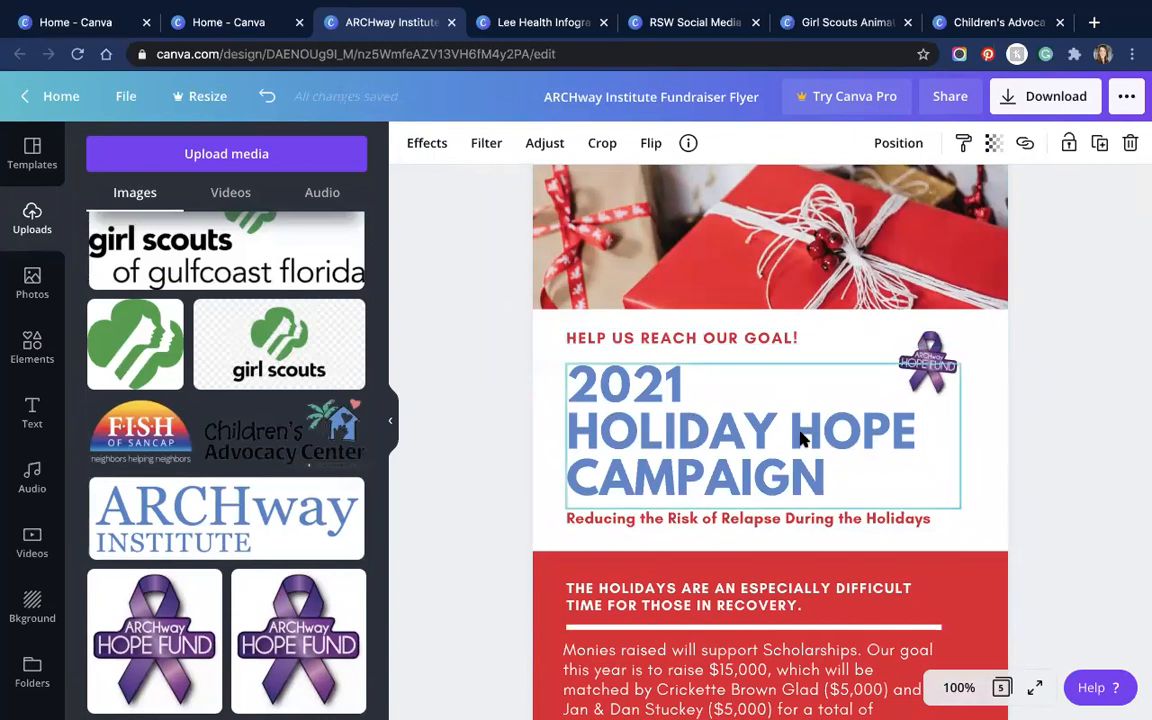
scroll(802, 442, down, 2)
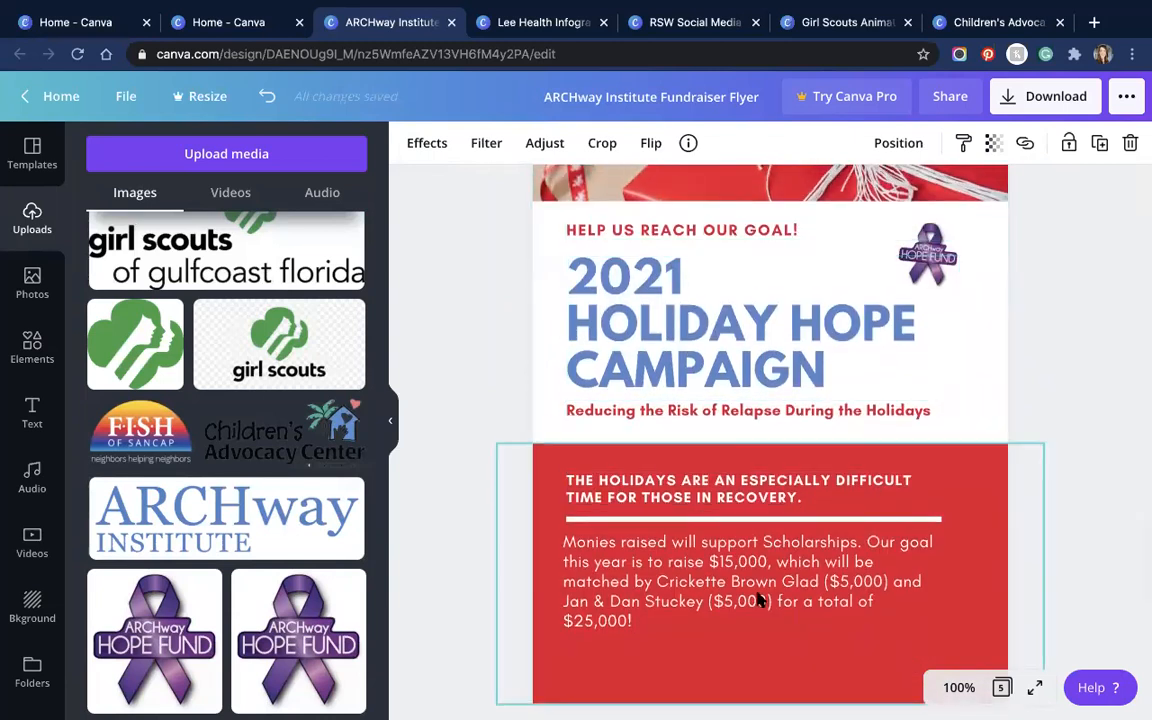
click(958, 687)
click(943, 443)
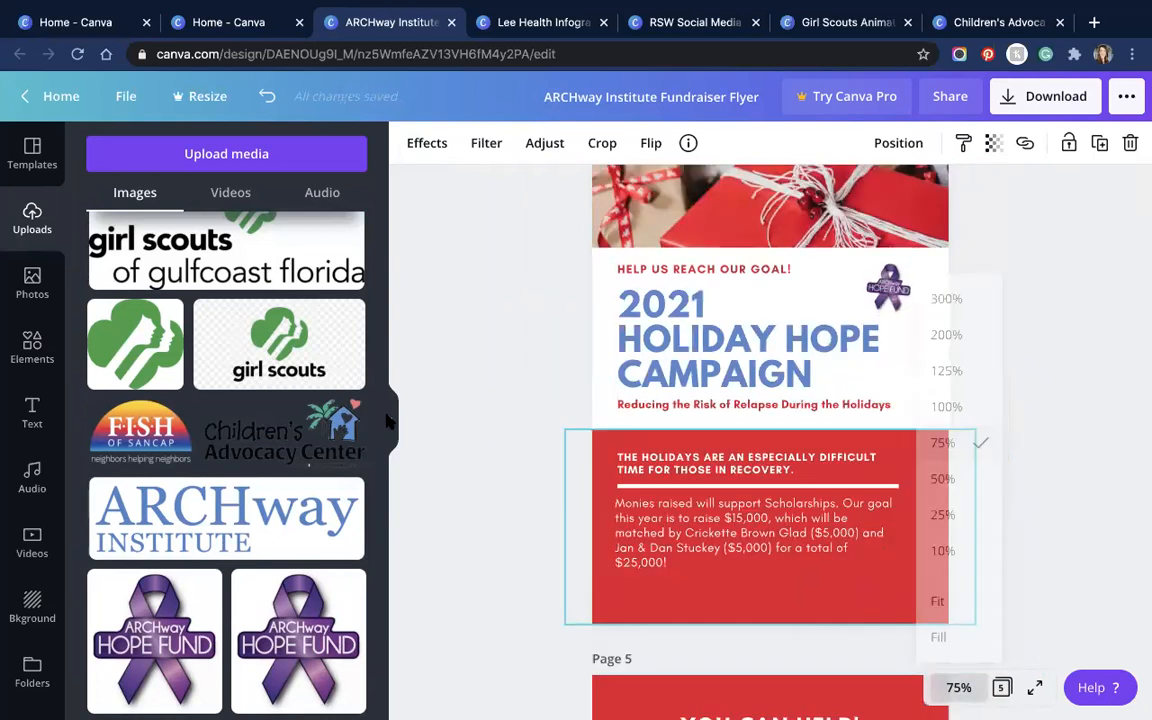
click(391, 424)
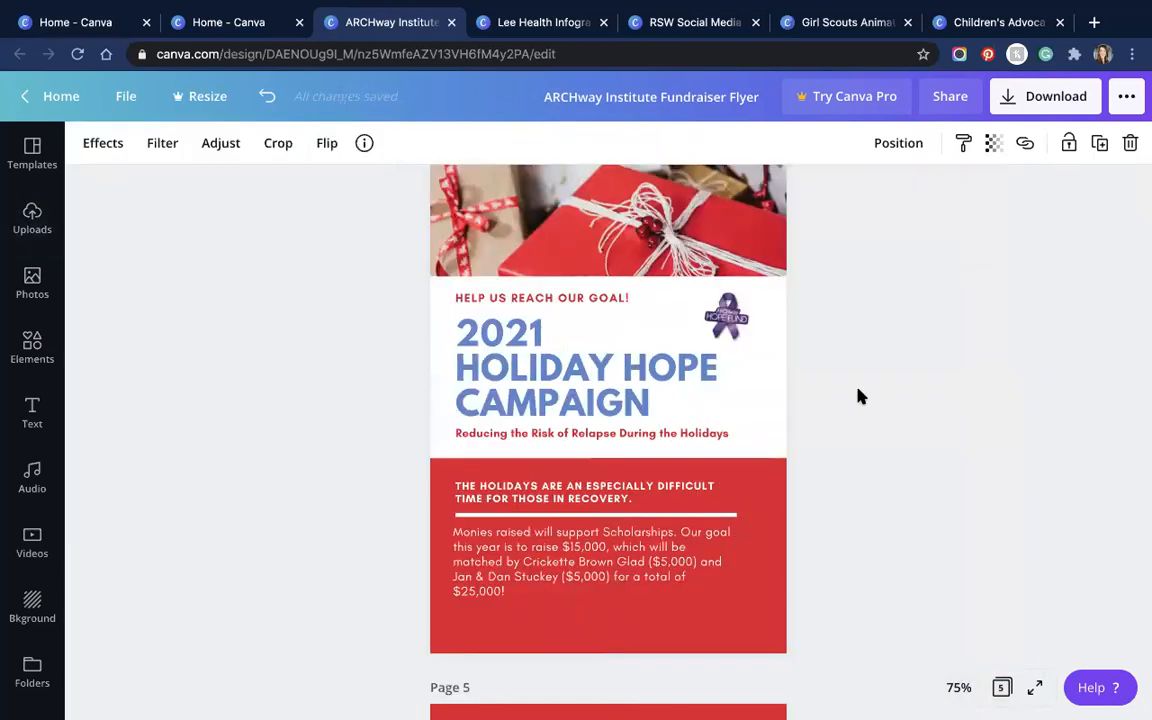
Step: Select the gift photo at the top of page 4 and bring up the Download panel
scroll(823, 458, up, 3)
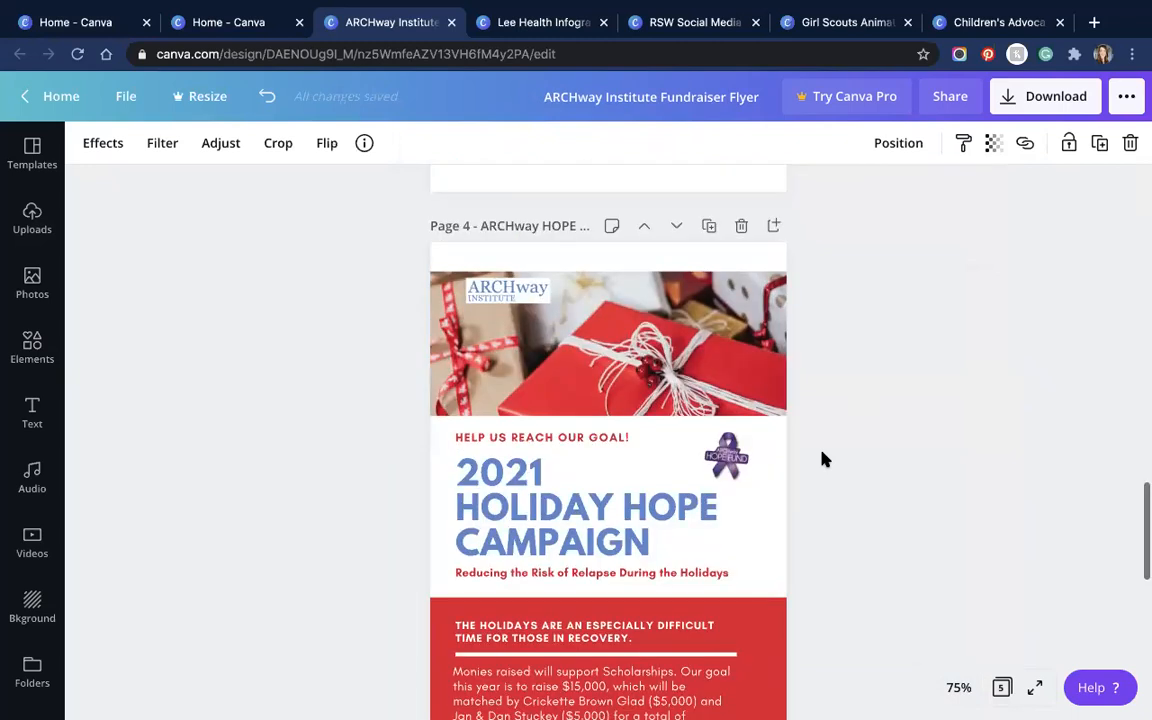
scroll(823, 458, up, 15)
scroll(818, 454, down, 2)
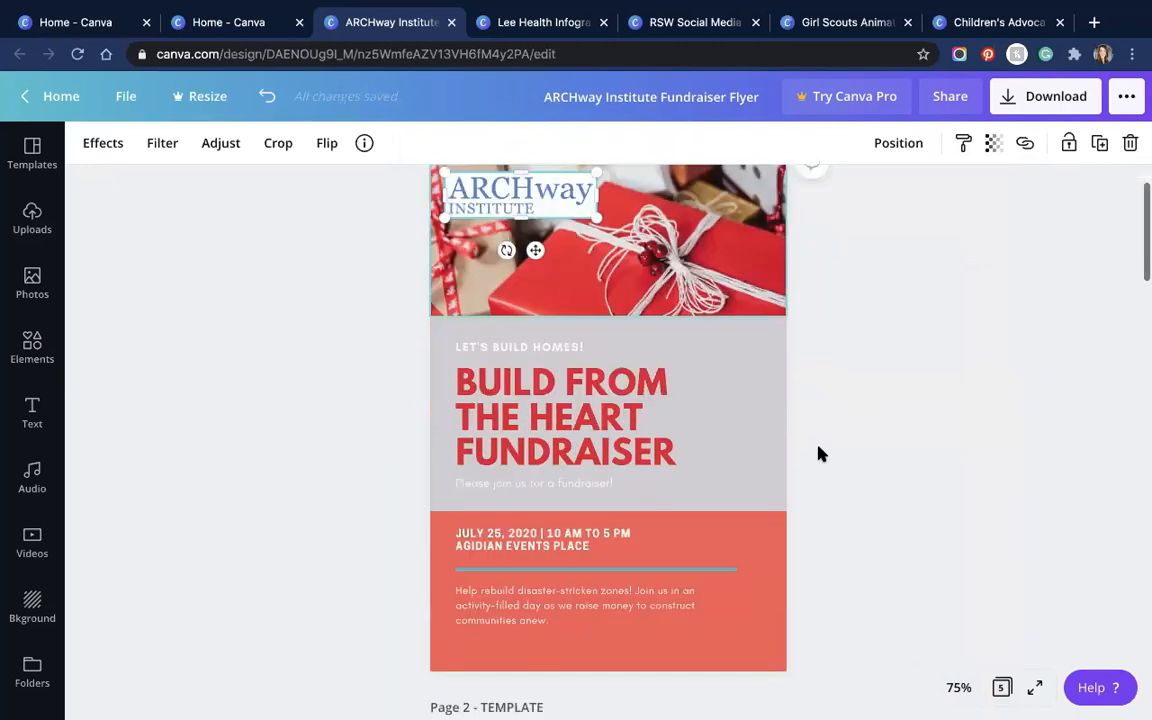
scroll(823, 480, down, 10)
scroll(823, 480, down, 8)
click(633, 290)
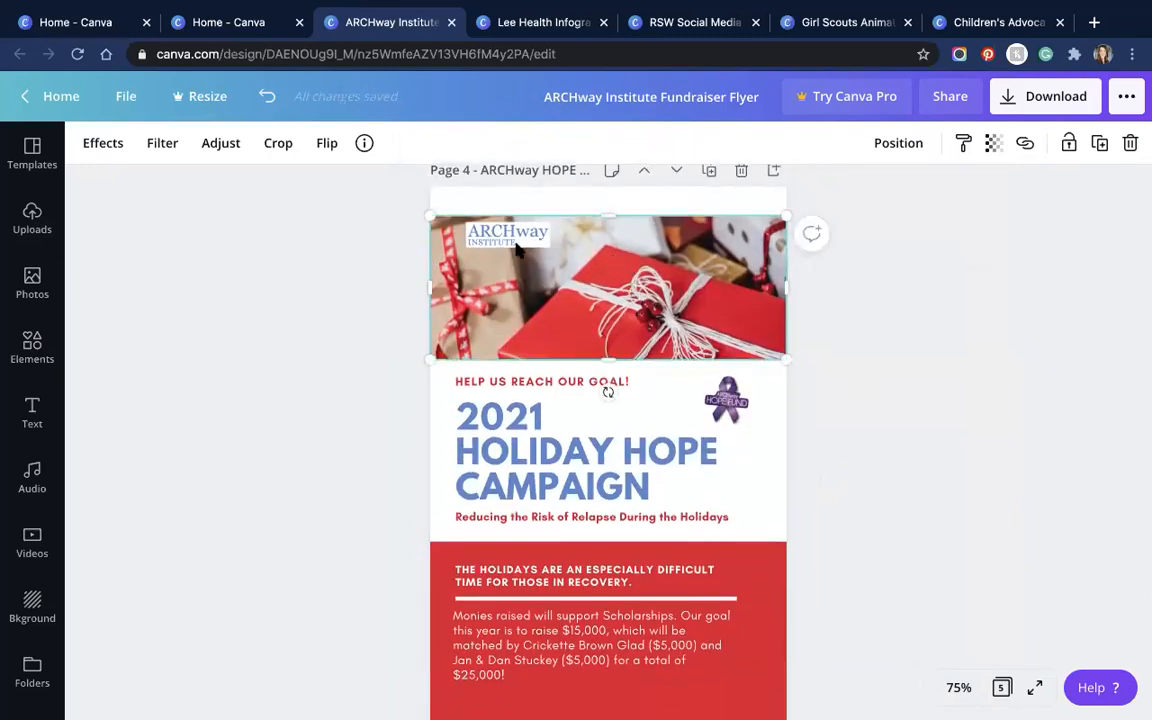
scroll(663, 455, down, 10)
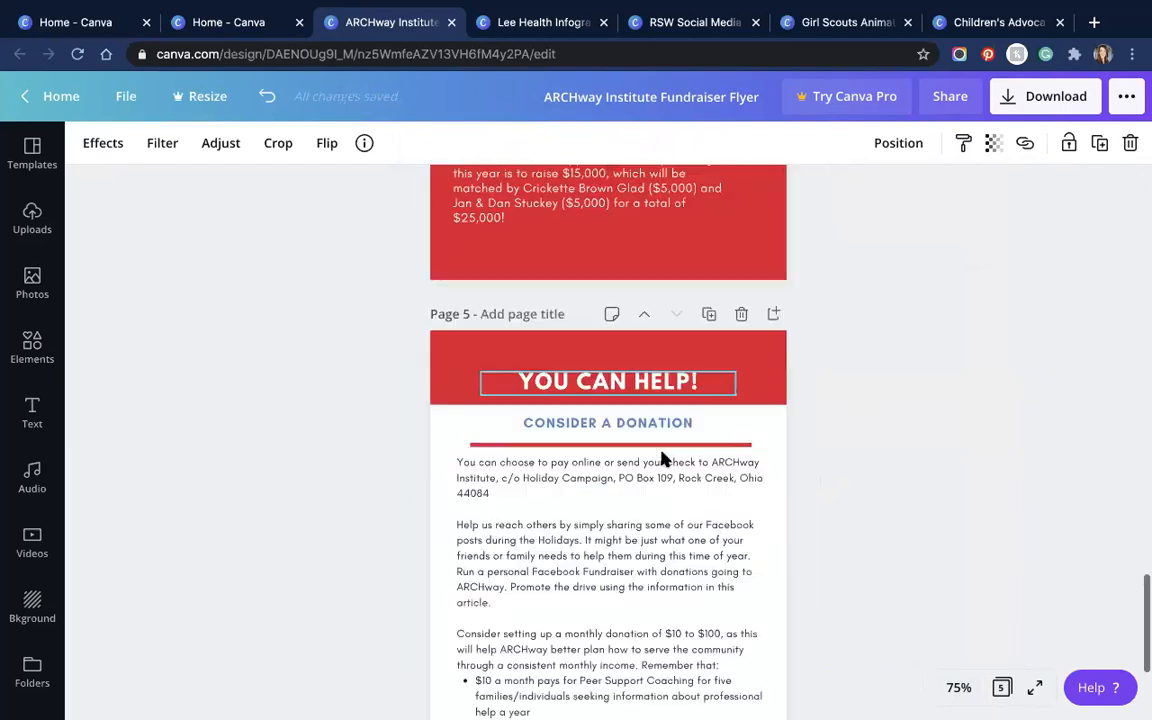
click(1035, 94)
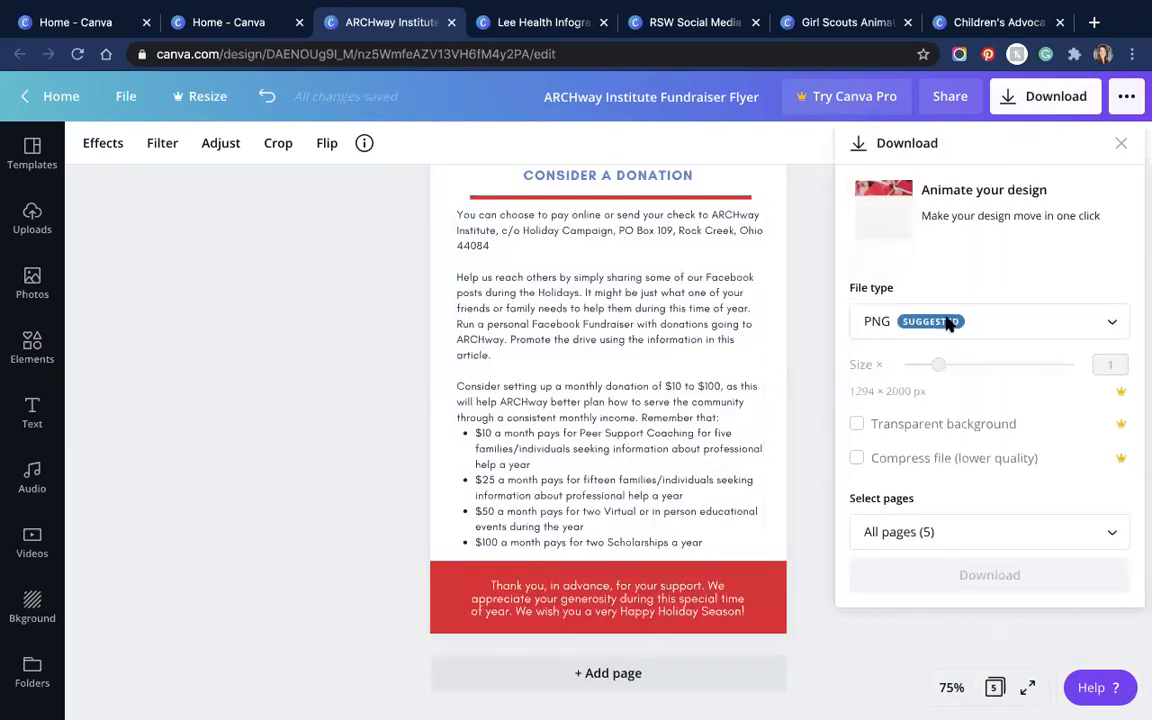
Step: Download pages 4 and 5 as PDF Print with crop marks and bleed, then cancel the save dialog
click(948, 323)
click(838, 482)
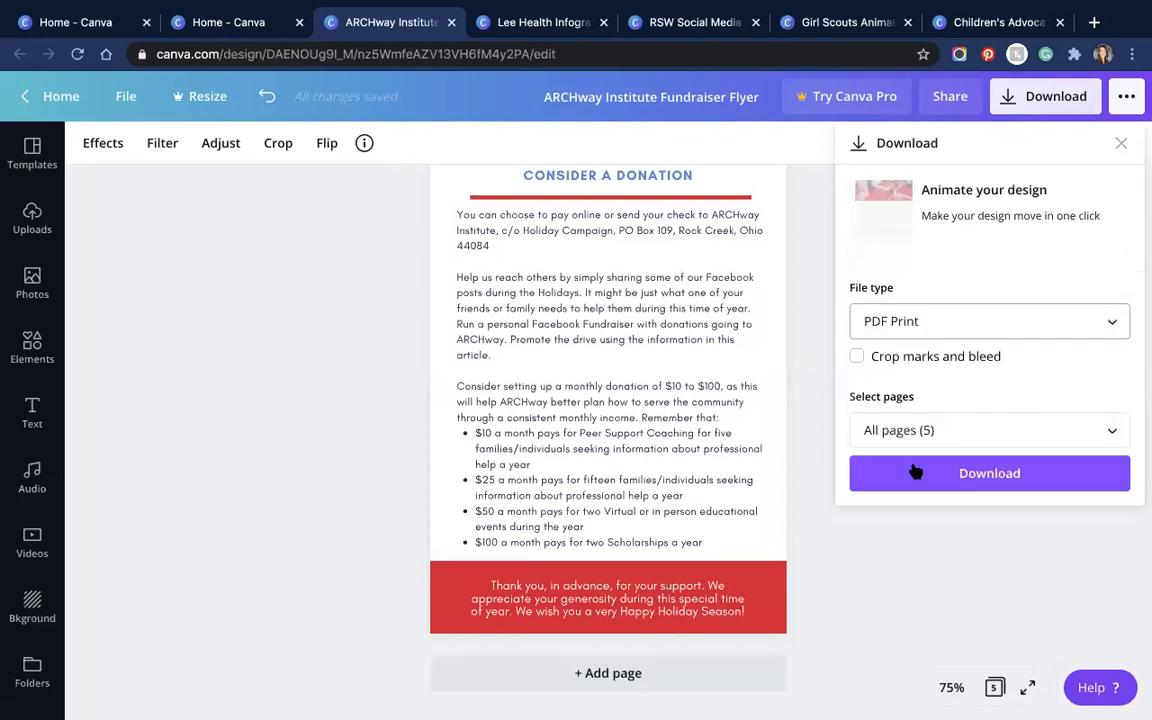
click(857, 358)
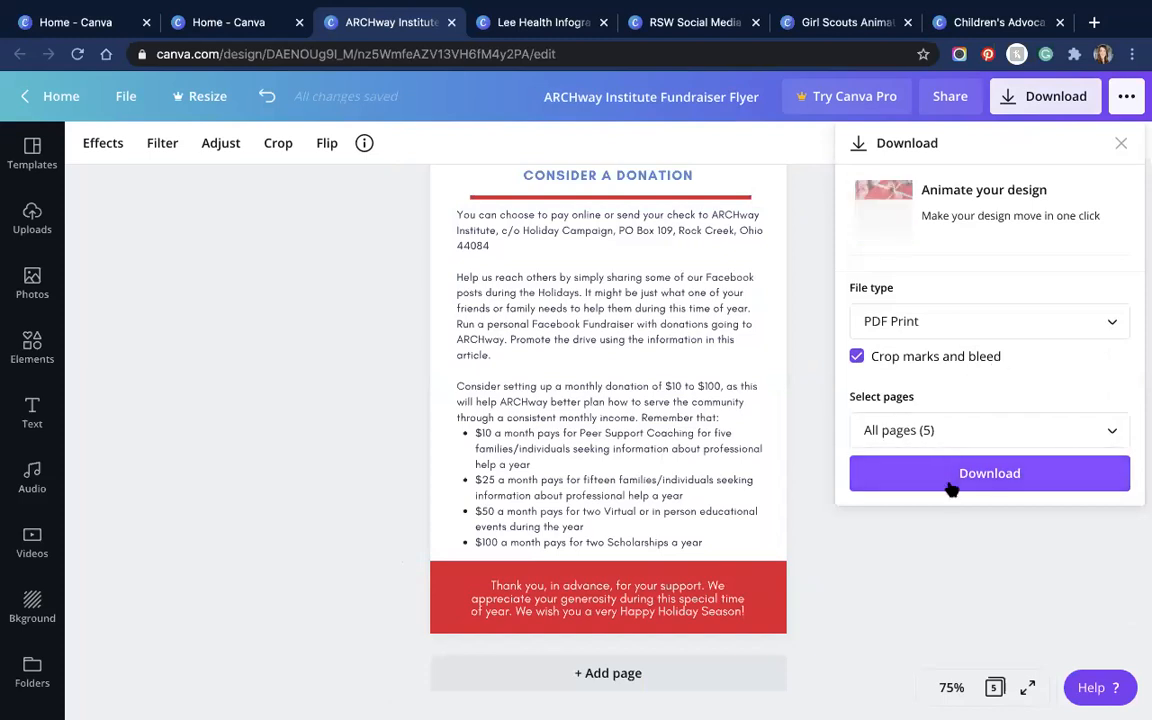
click(1004, 432)
scroll(946, 278, down, 2)
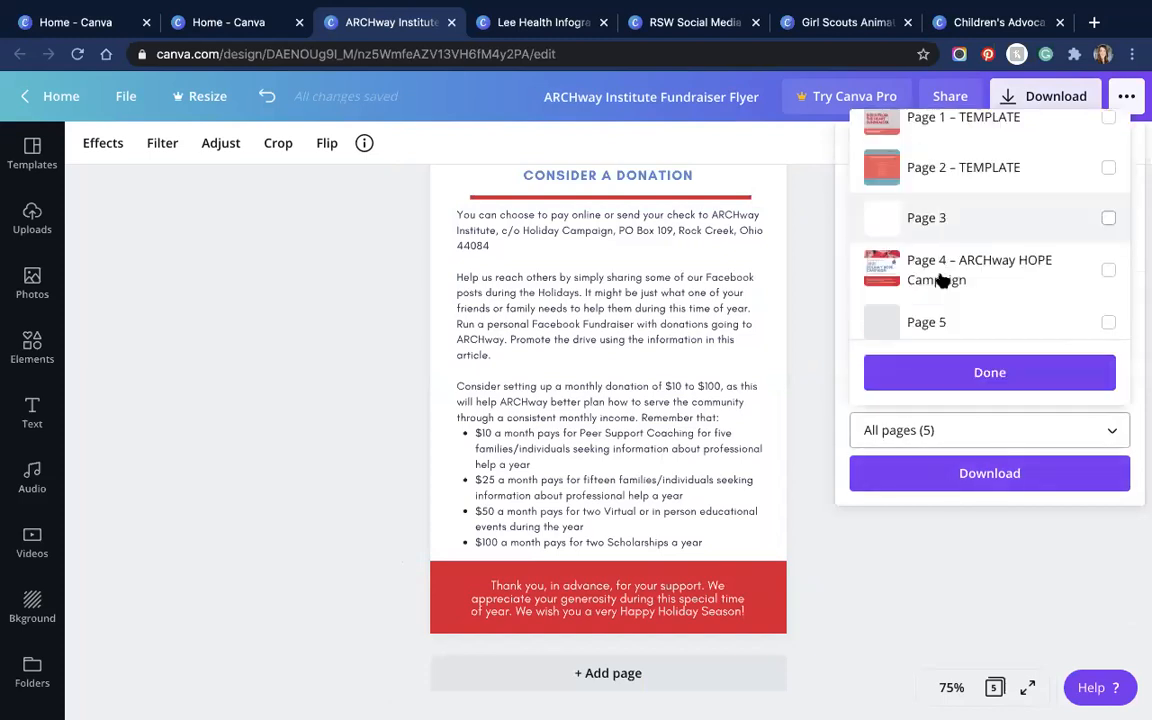
scroll(946, 190, up, 3)
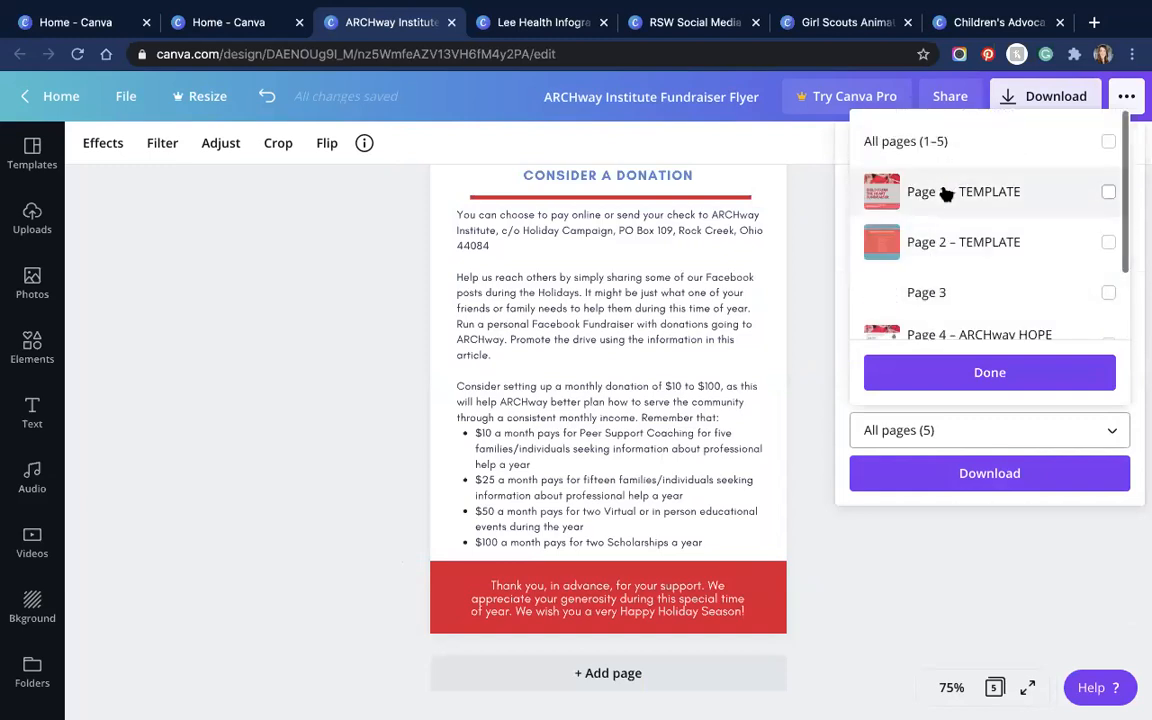
scroll(980, 216, down, 2)
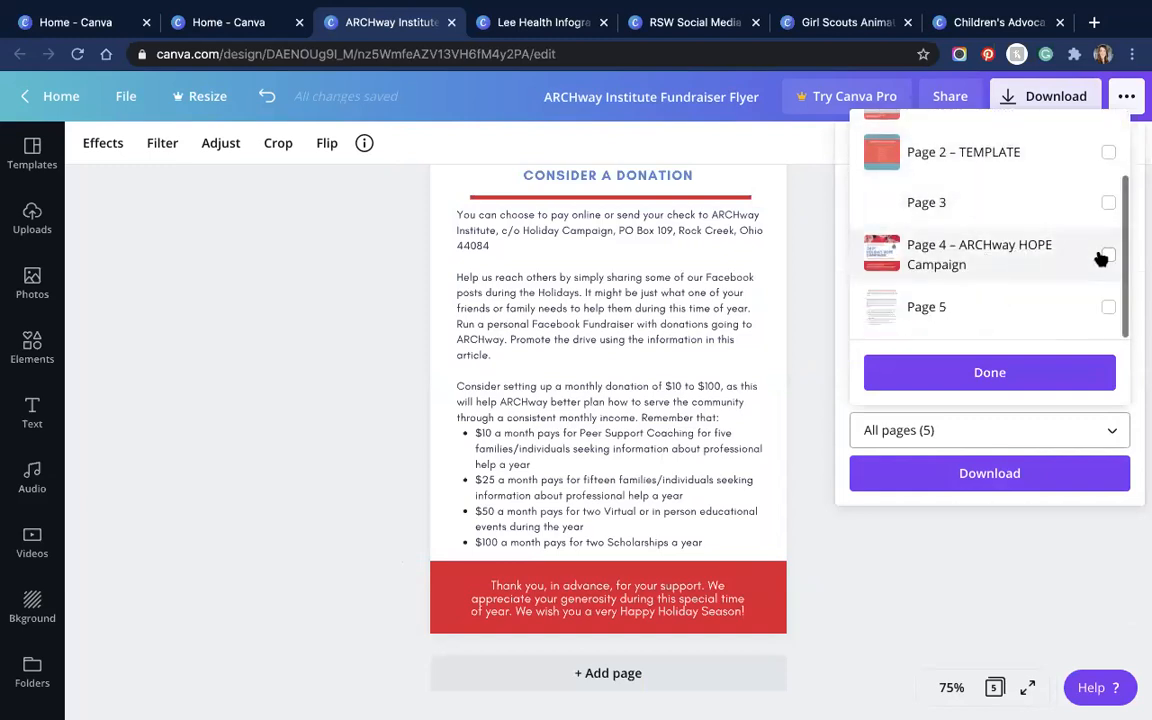
click(1107, 284)
click(1109, 307)
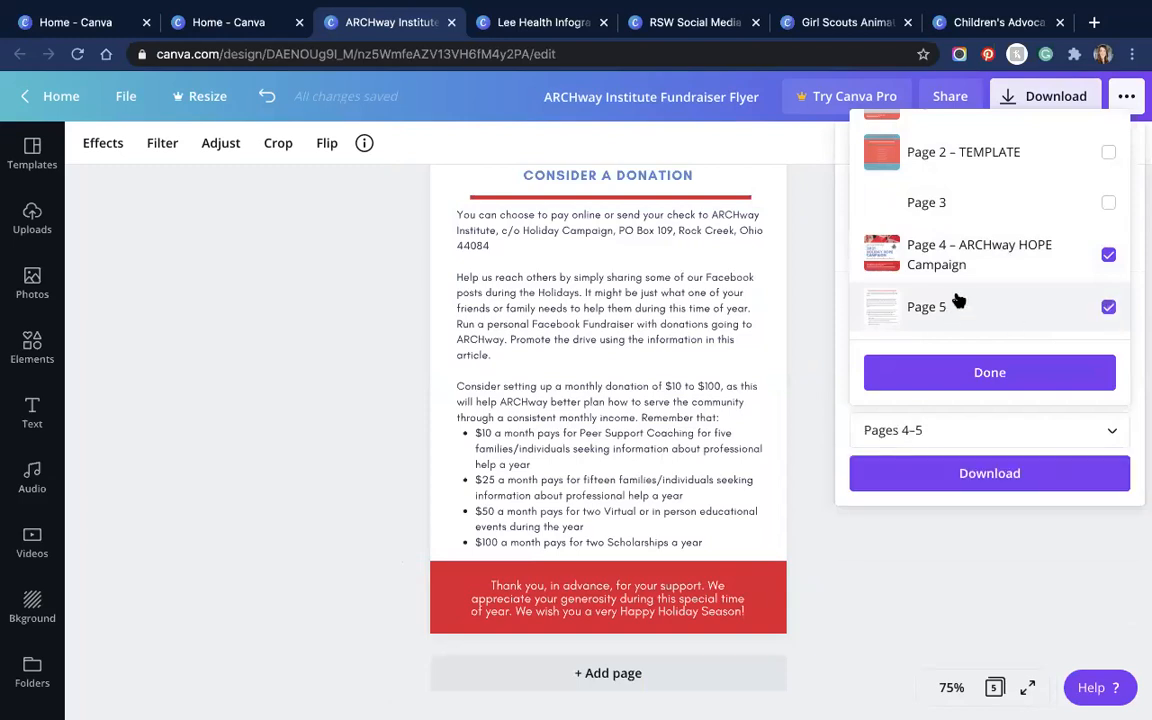
click(990, 372)
click(1008, 478)
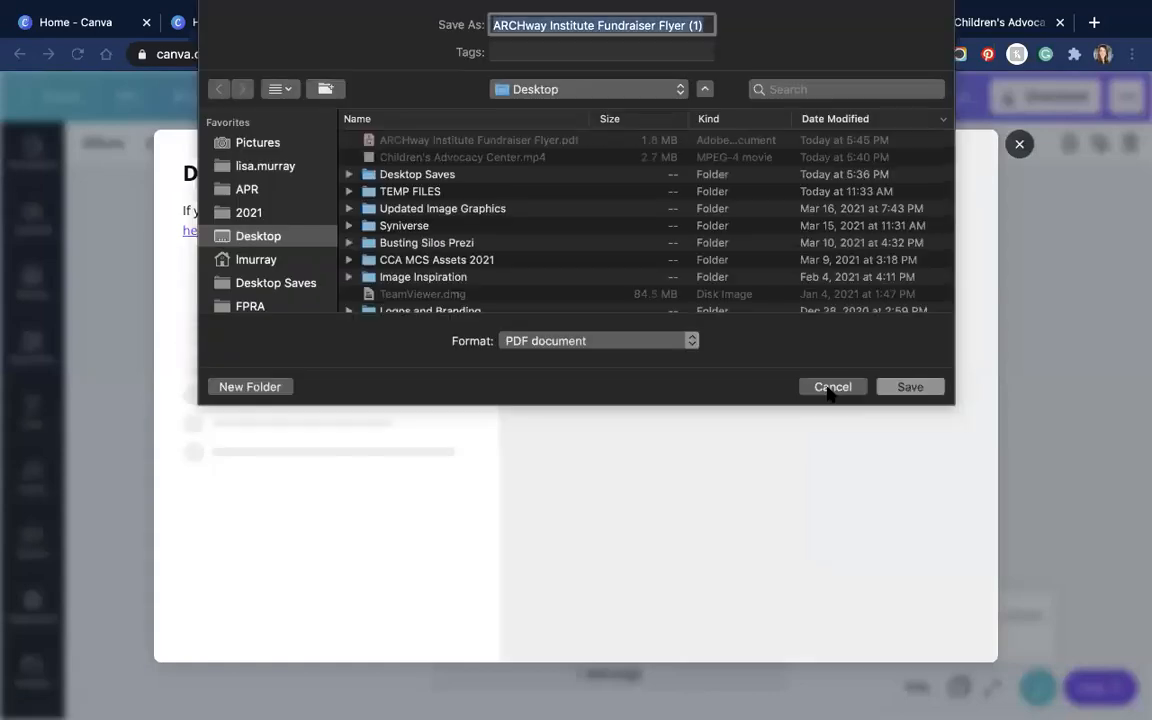
click(830, 388)
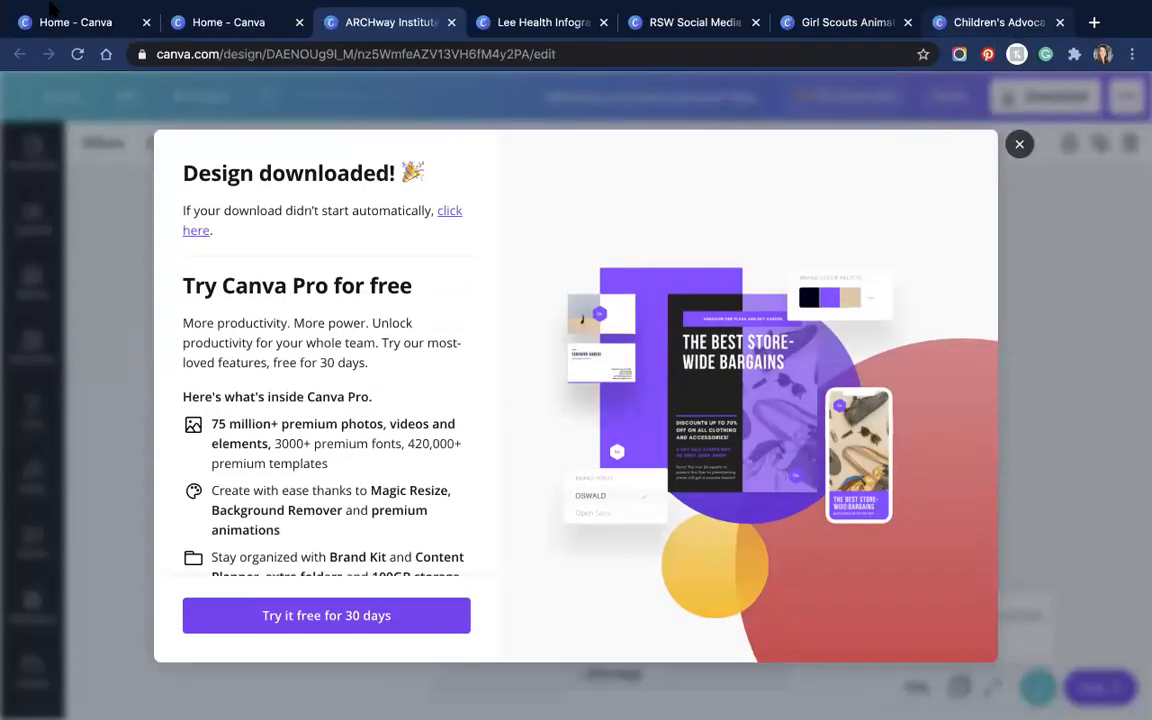
Step: Close the 'Design downloaded!' confirmation and scroll through the five flyer pages
mouse_move(36, 31)
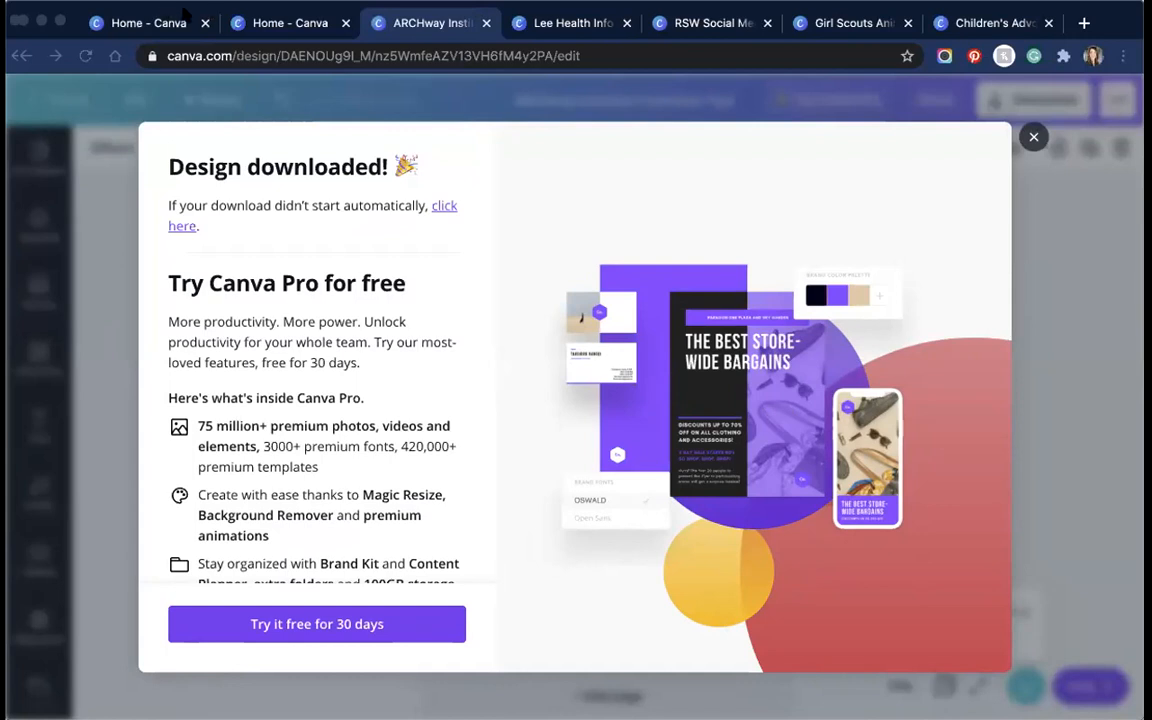
click(1034, 138)
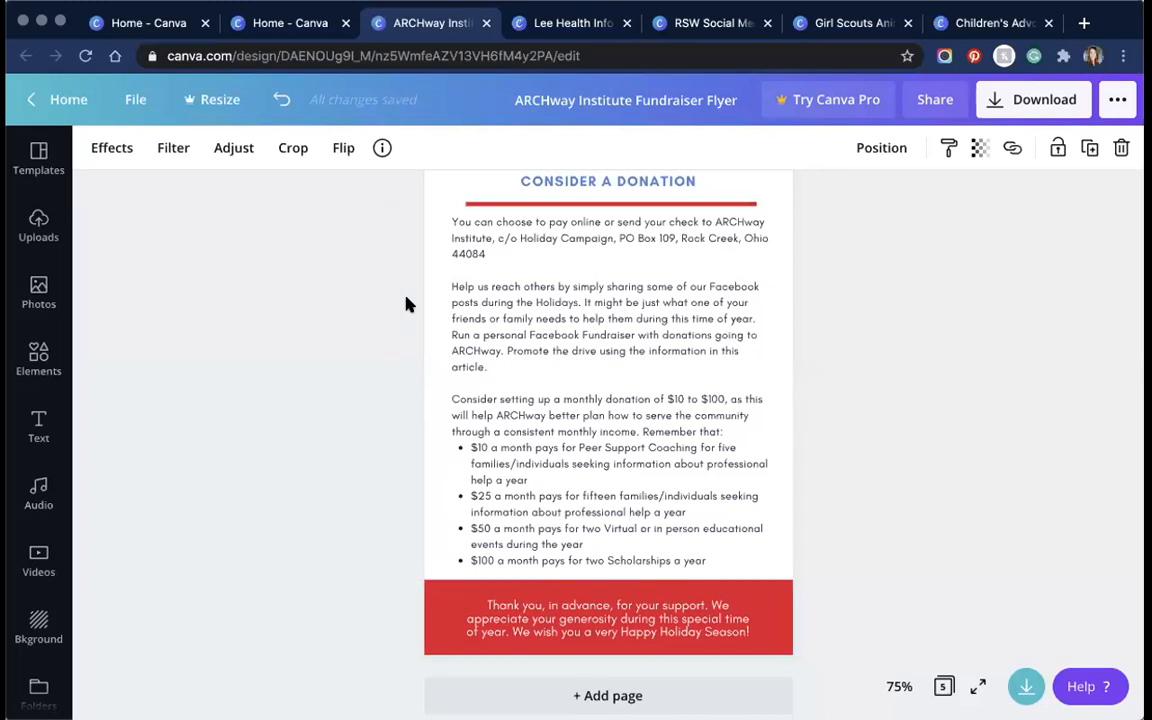
scroll(392, 312, up, 10)
scroll(406, 304, up, 10)
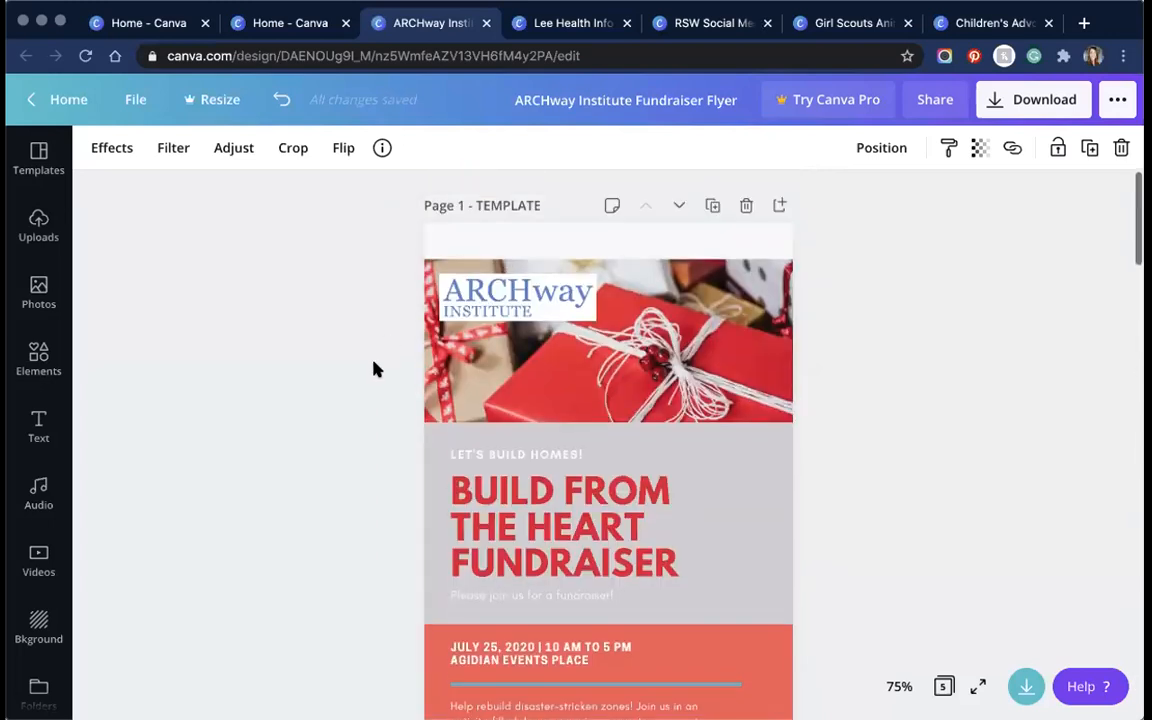
scroll(375, 370, down, 15)
scroll(375, 370, down, 15)
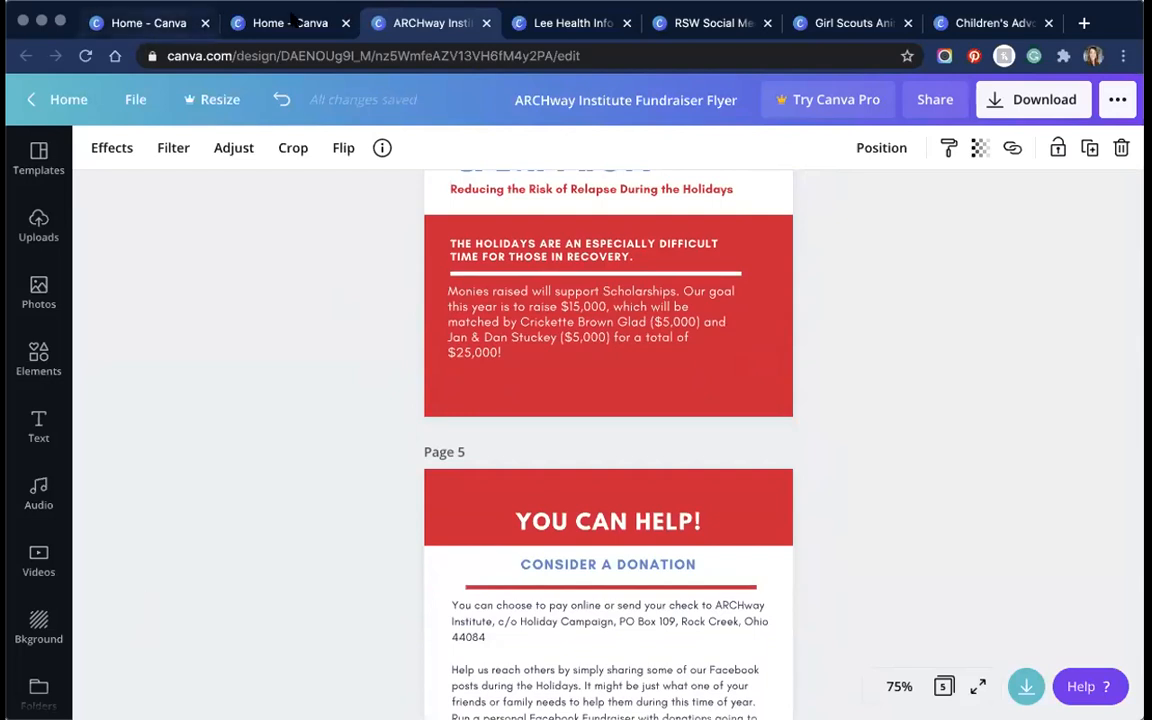
Step: Go to the Canva home page in full screen and show All your designs
click(148, 23)
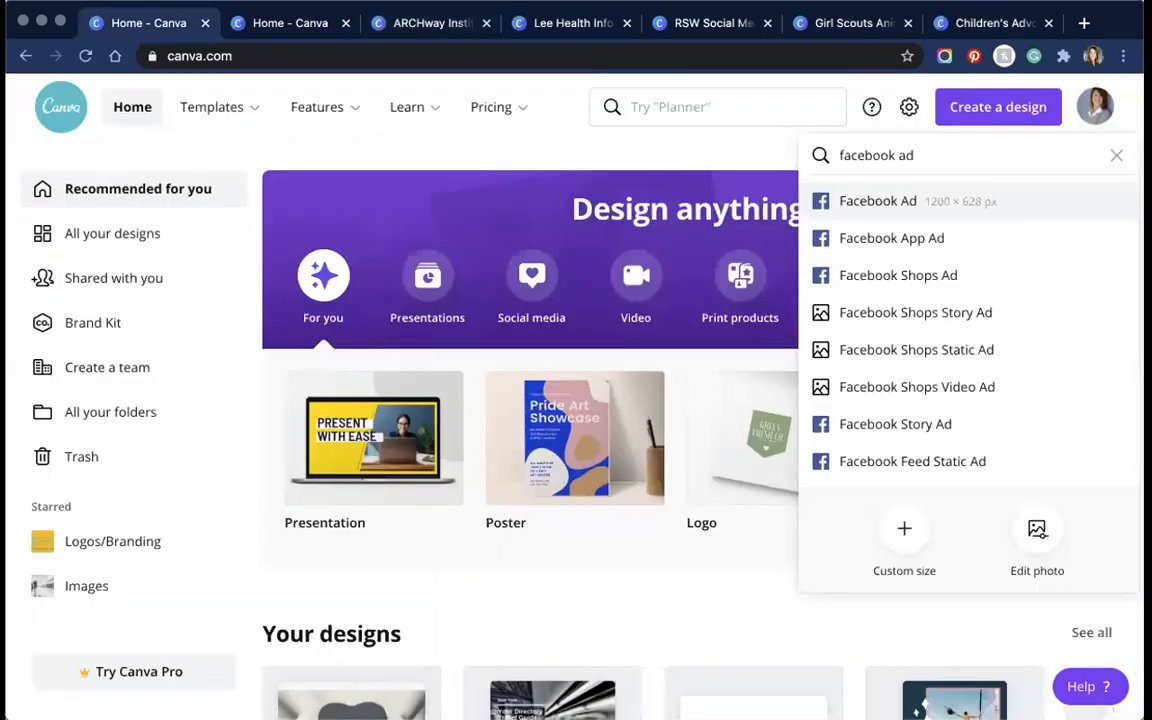
click(378, 437)
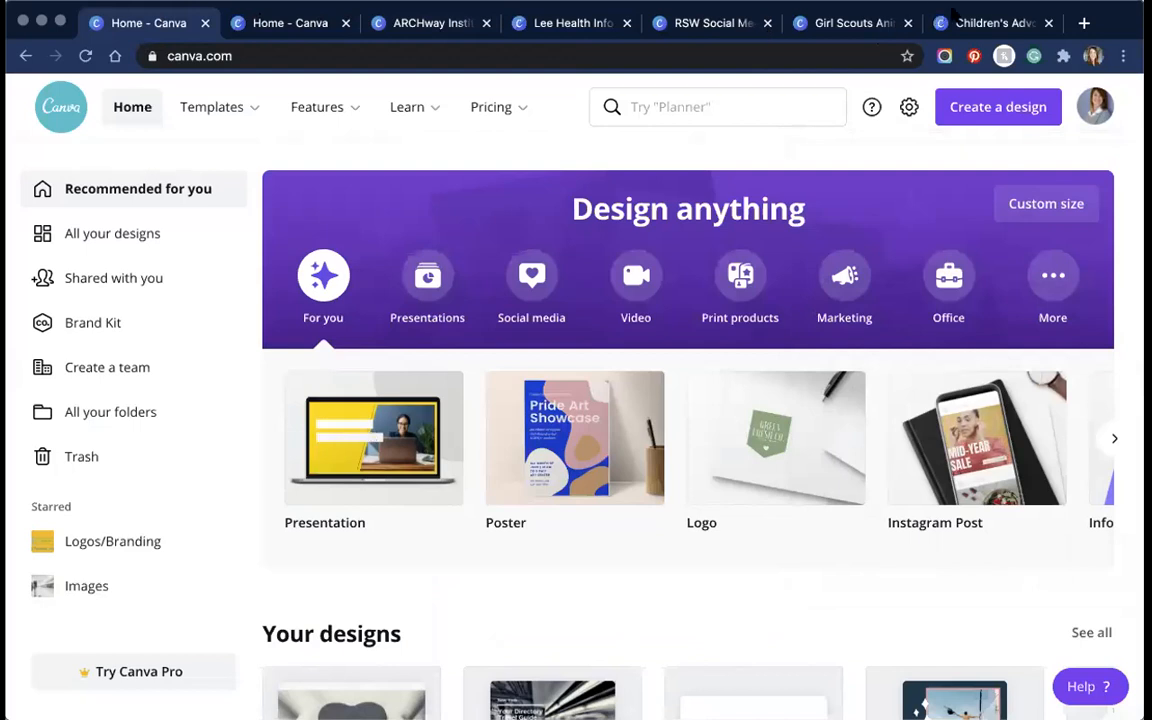
click(60, 21)
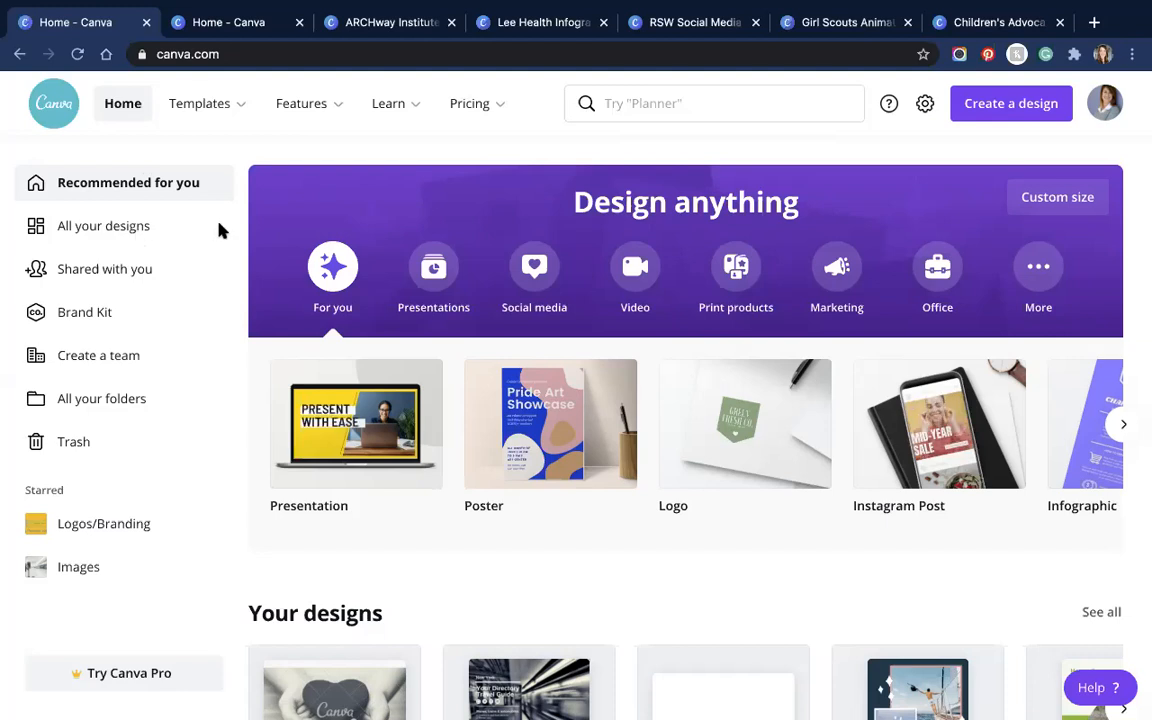
click(145, 229)
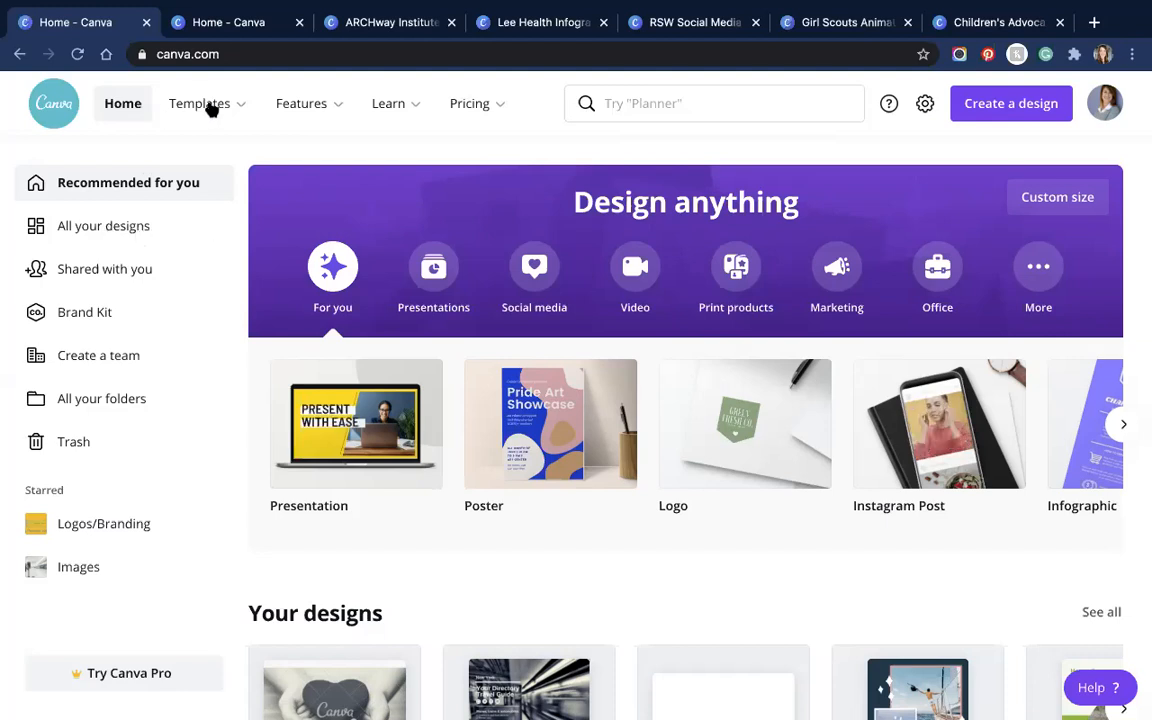
mouse_move(226, 110)
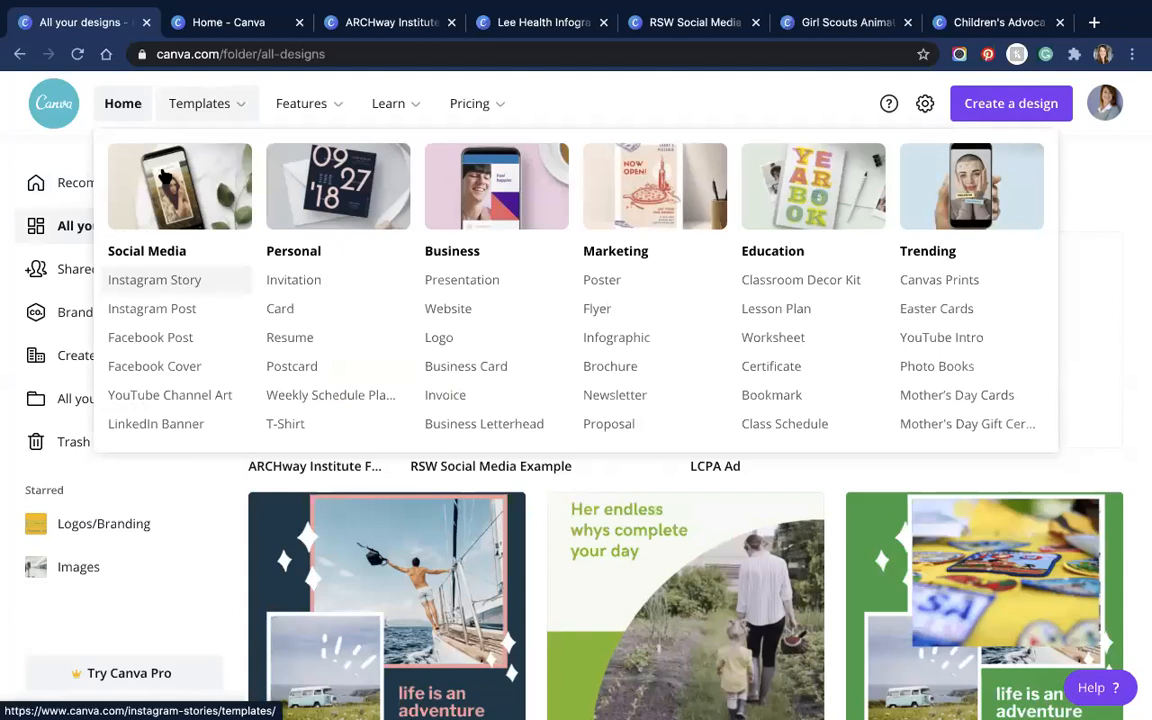
Step: Open the Templates gallery and advance the category carousel to Infographics, Resumes, Flyers and Cards
click(238, 108)
mouse_move(240, 110)
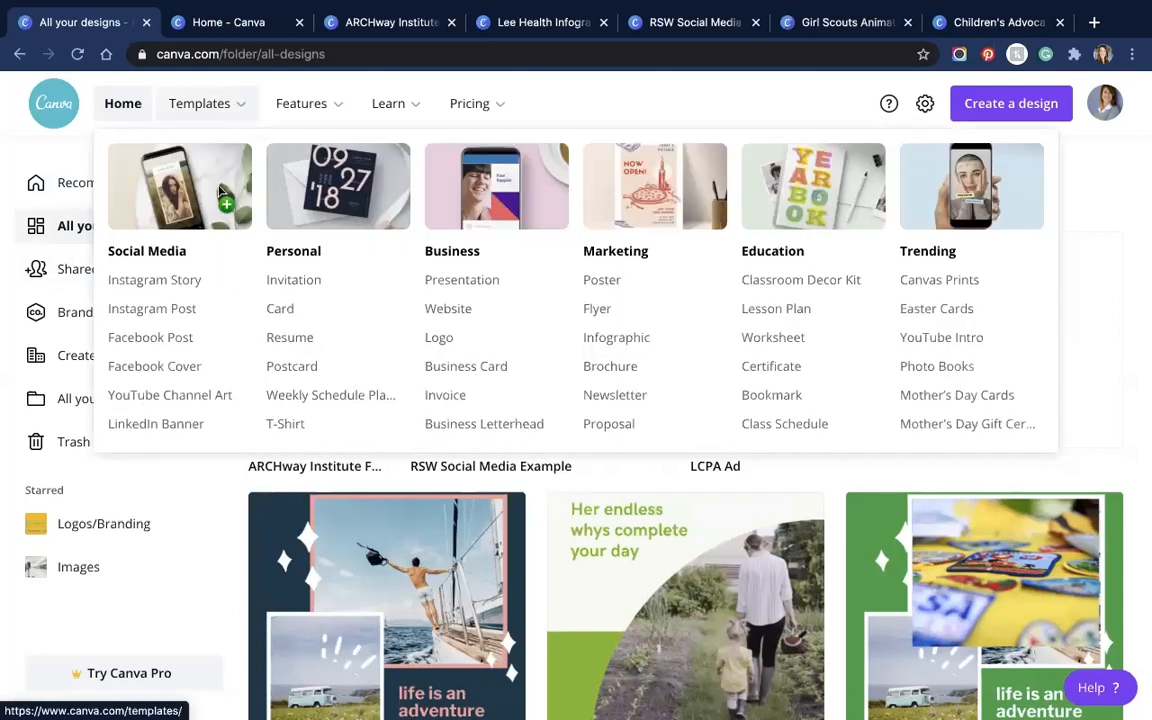
click(242, 80)
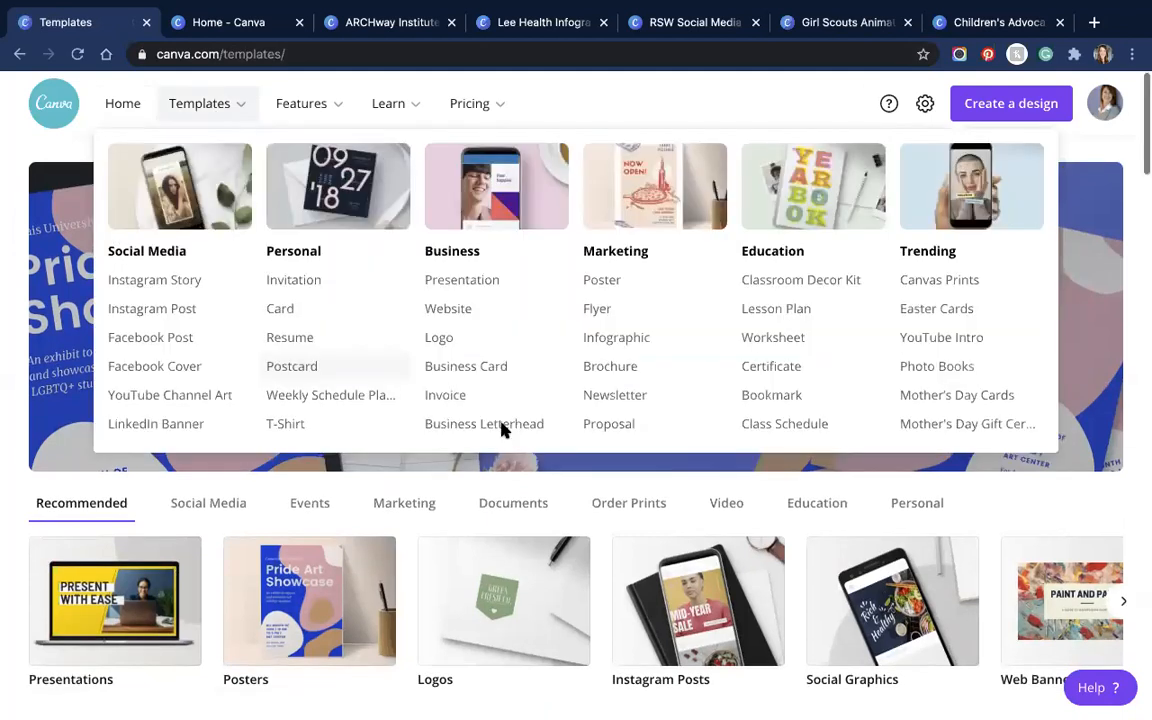
scroll(500, 428, down, 4)
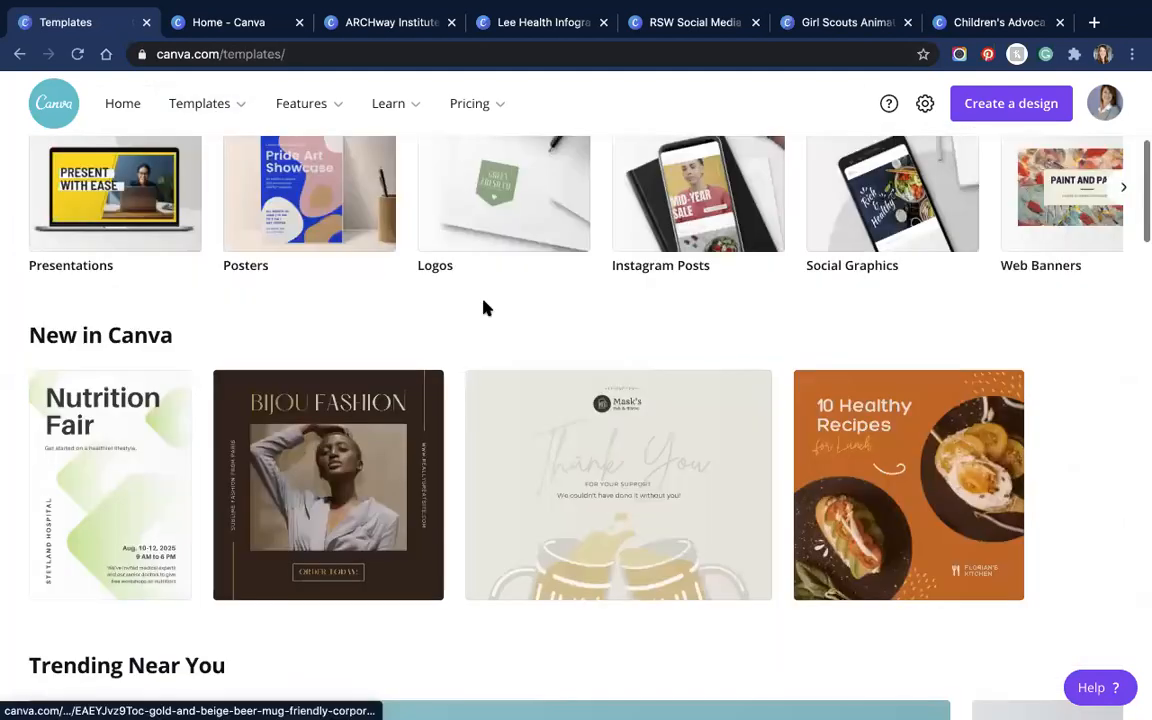
scroll(1100, 395, up, 2)
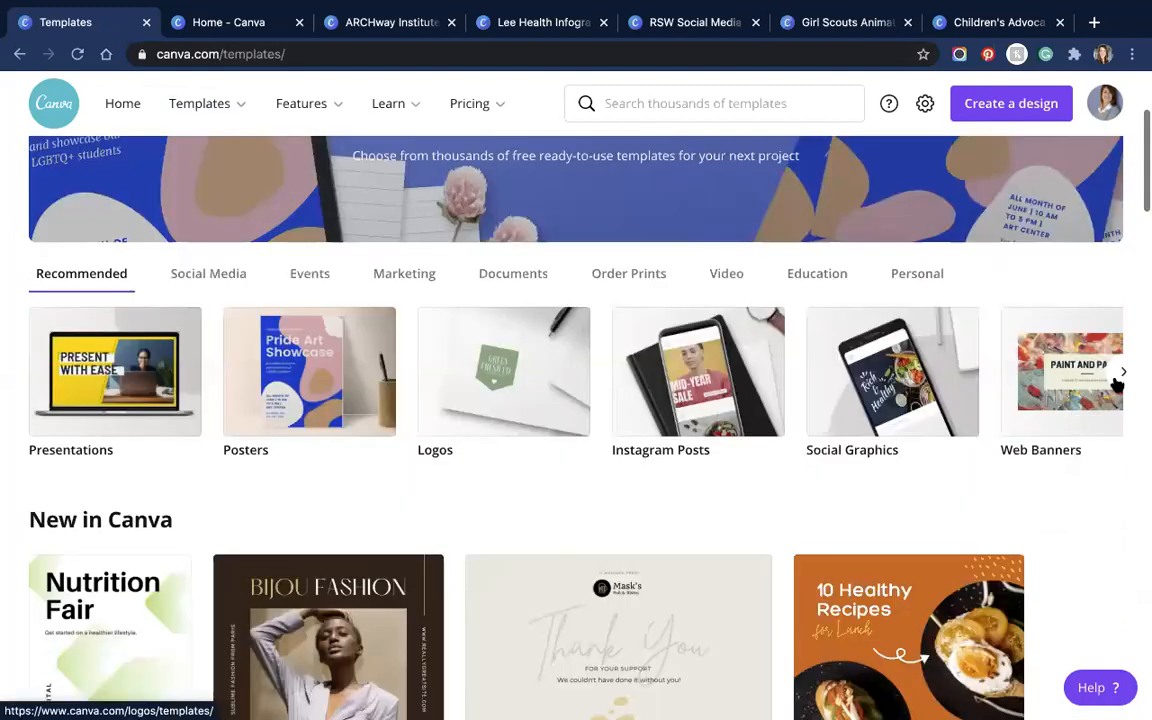
click(1125, 373)
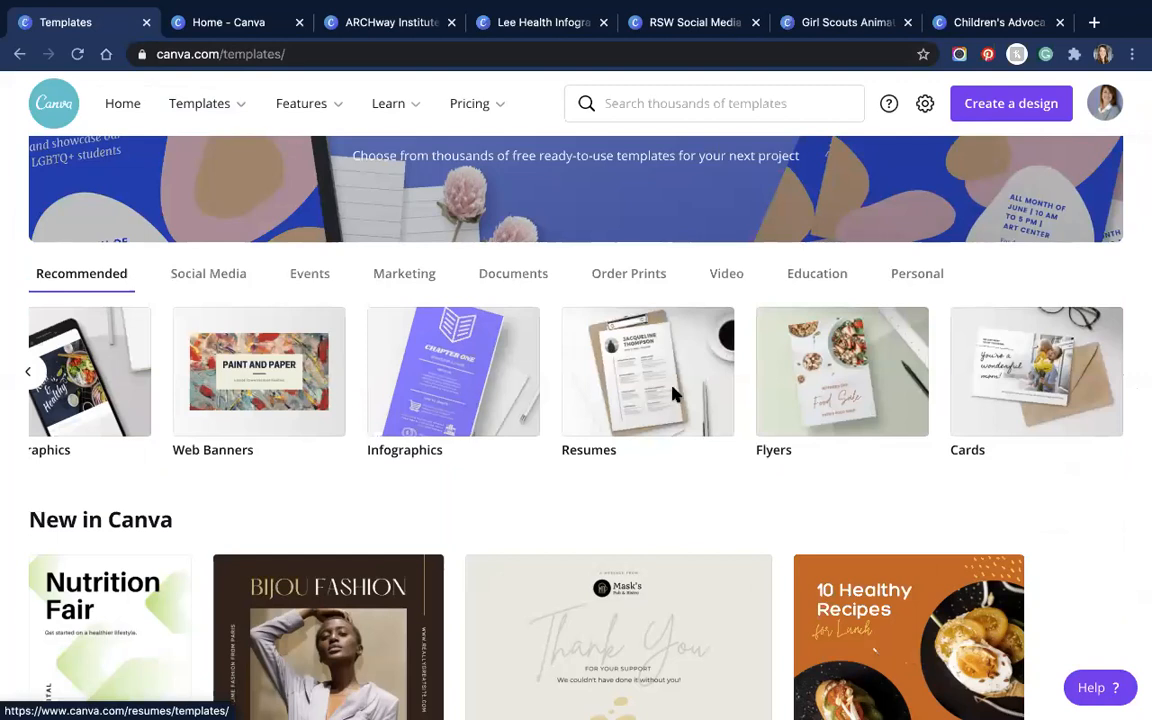
scroll(563, 418, down, 1)
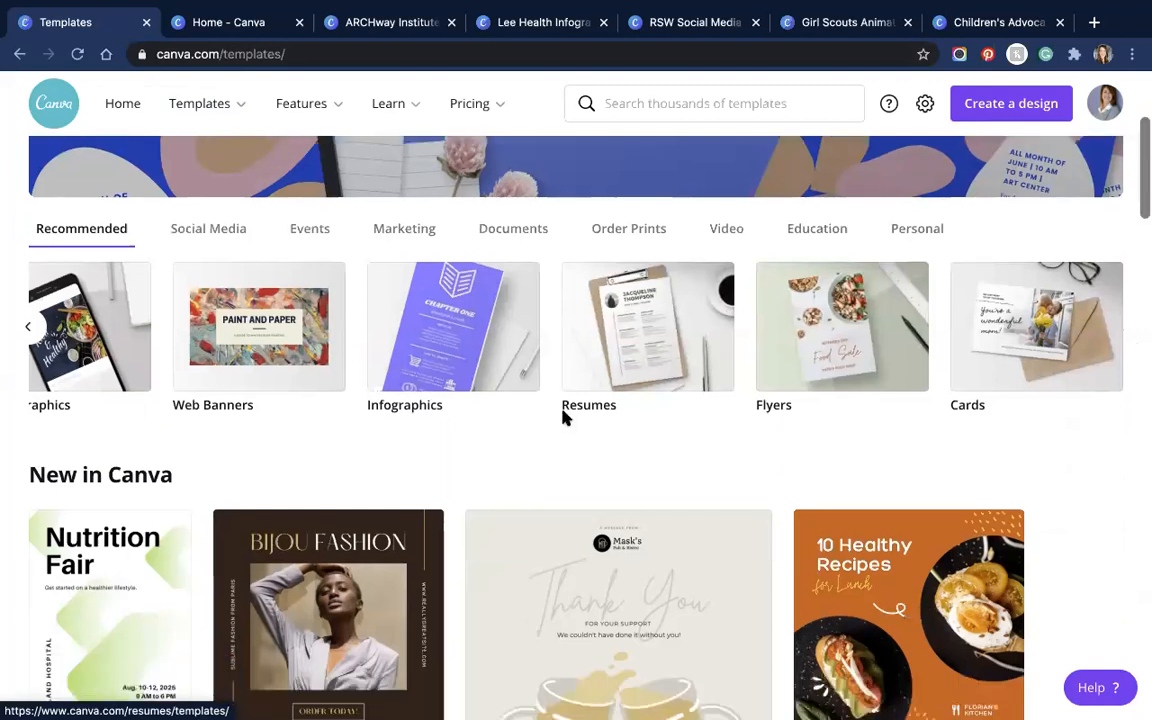
scroll(620, 410, up, 4)
scroll(520, 330, down, 1)
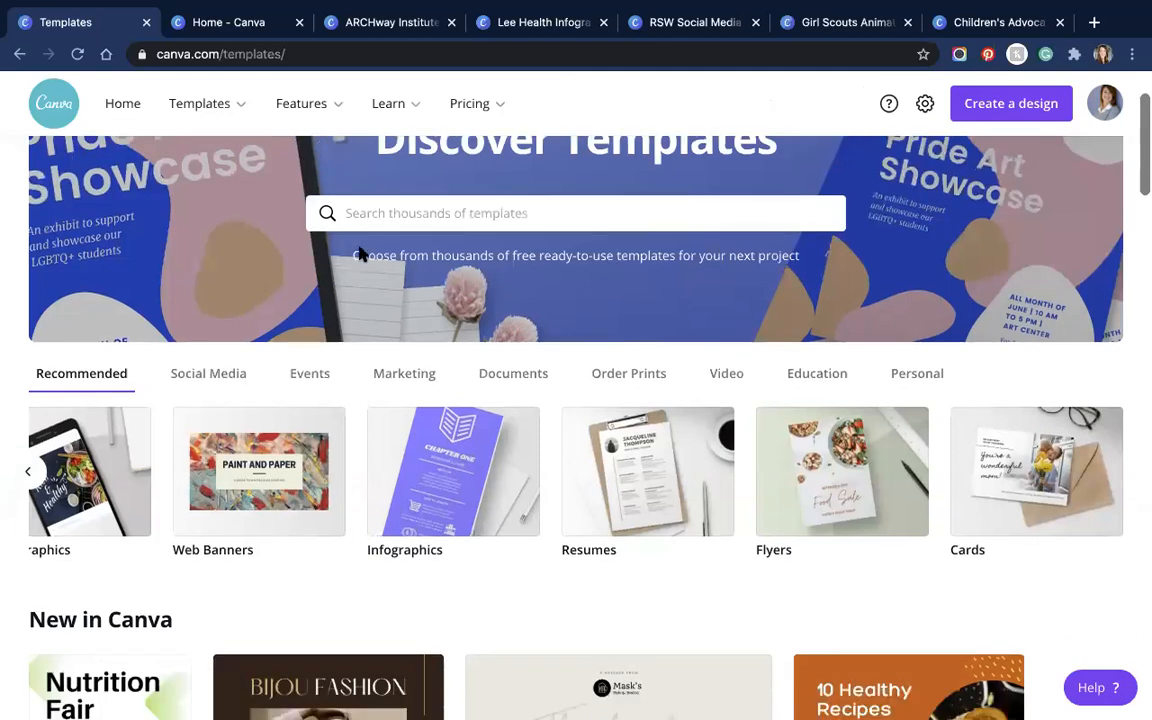
scroll(360, 253, down, 3)
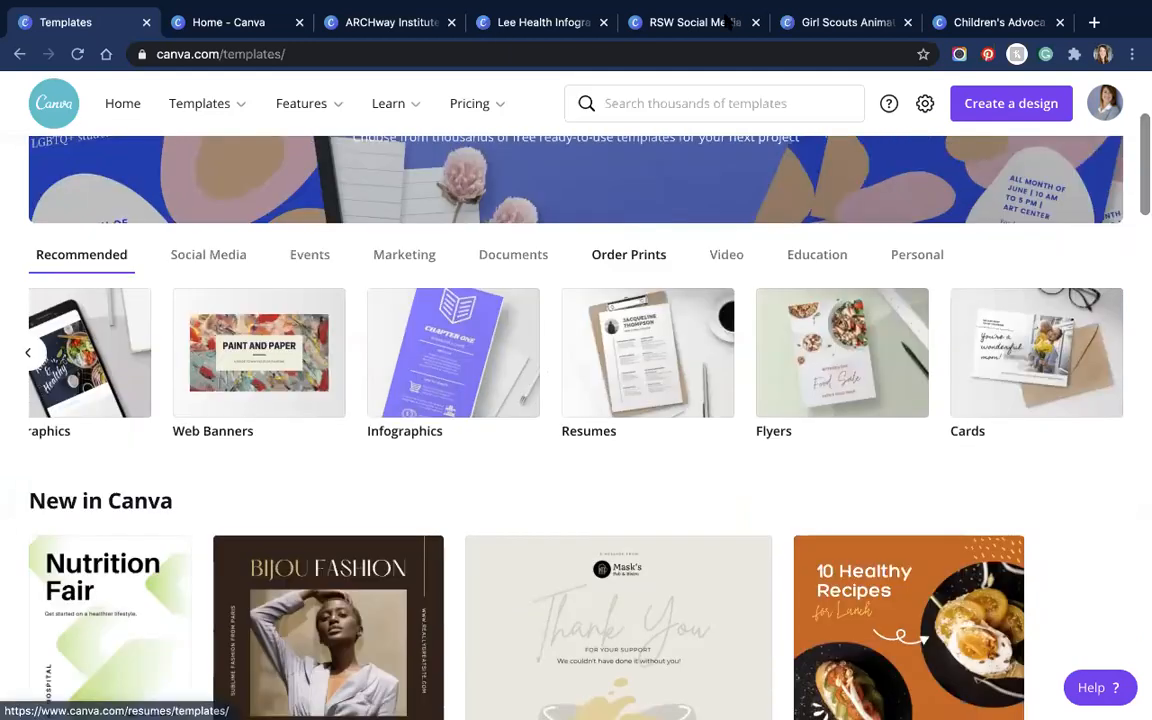
click(838, 22)
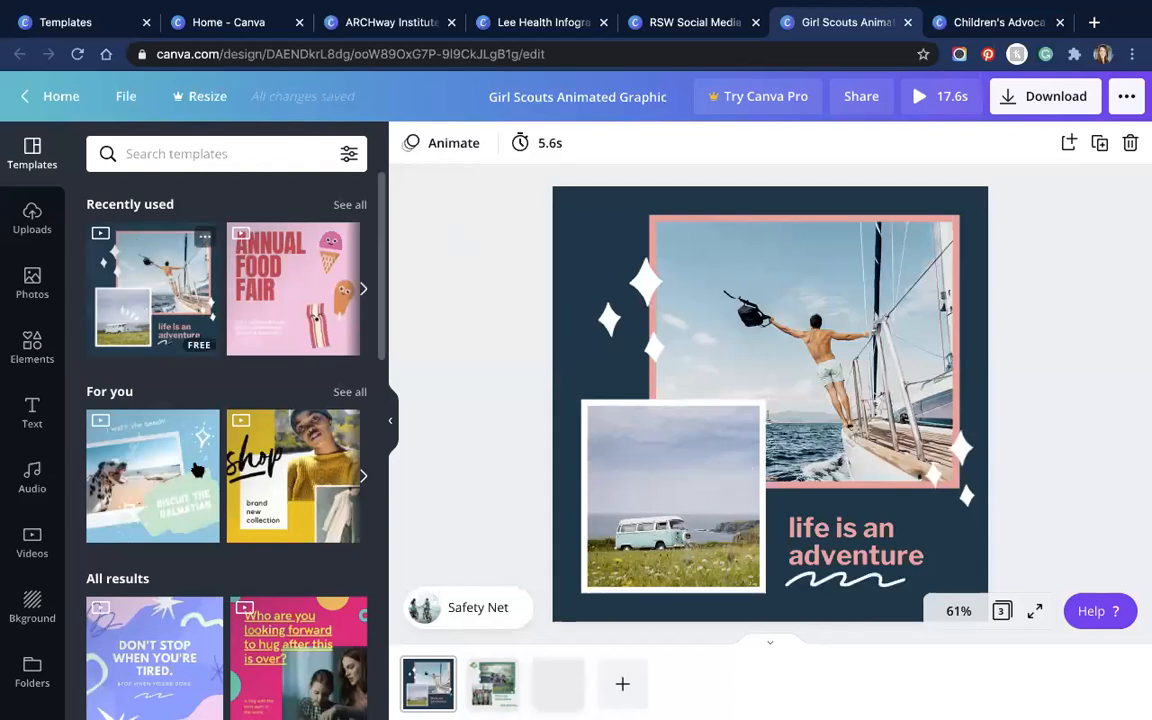
Step: Scroll through the Templates panel's animated suggestions beside the Girl Scouts Animated Graphic
scroll(170, 460, down, 3)
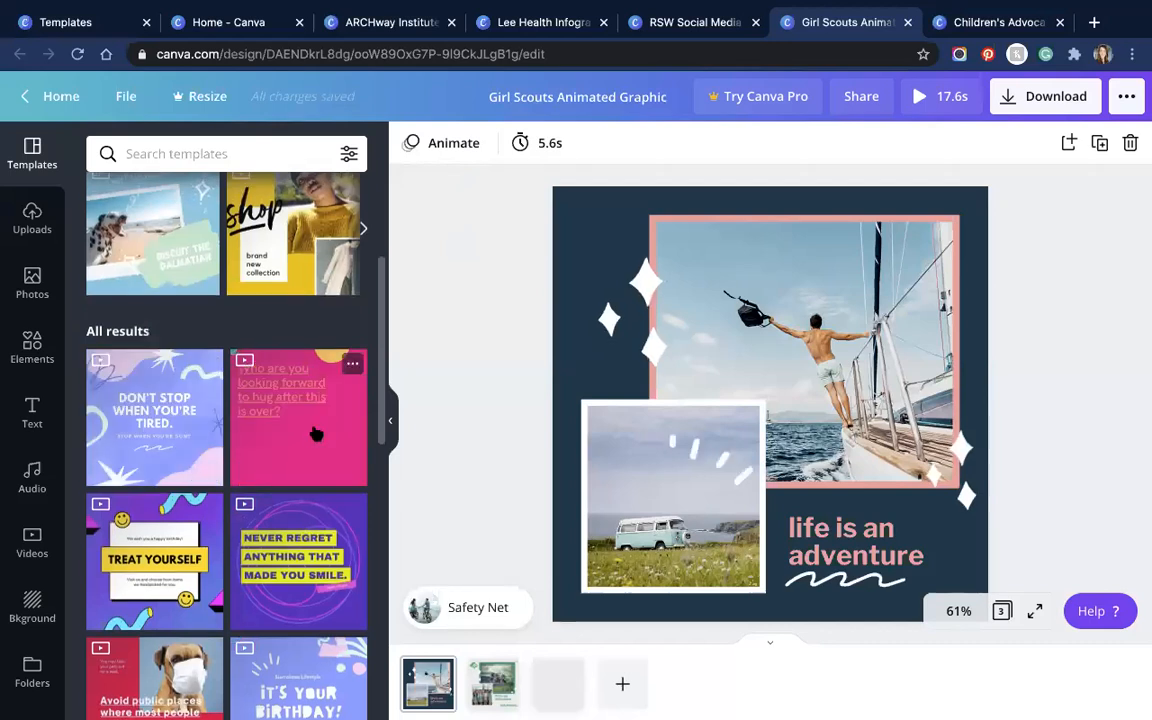
scroll(297, 320, down, 3)
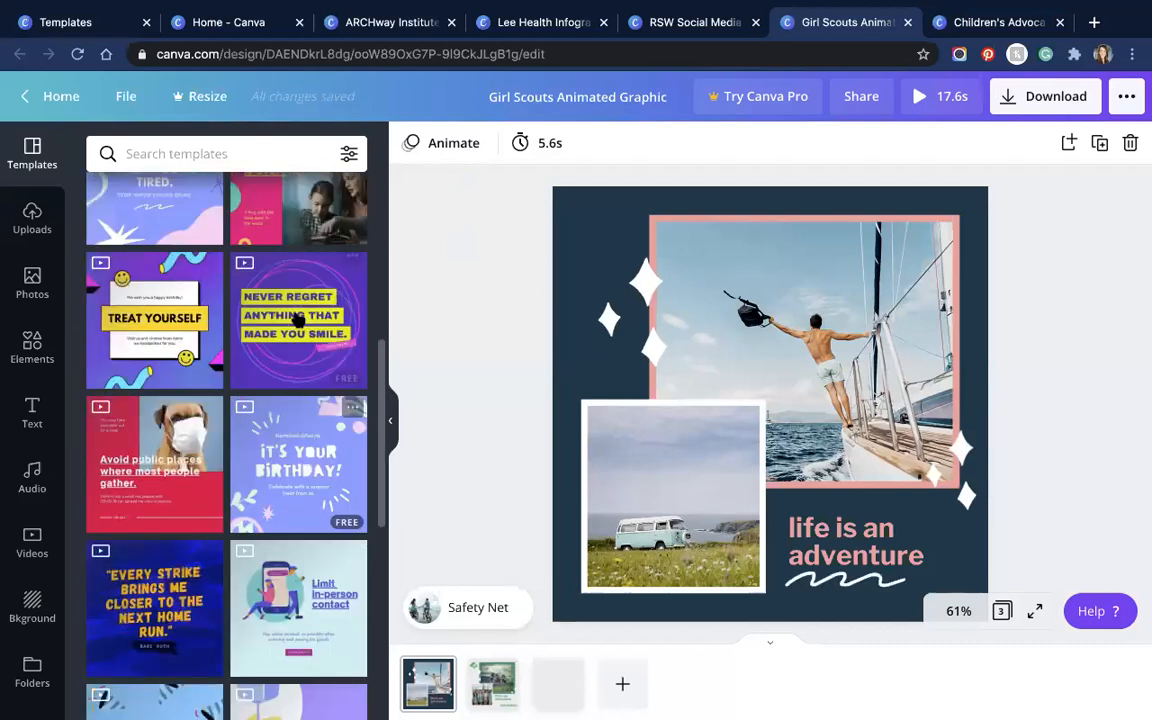
scroll(297, 320, down, 1)
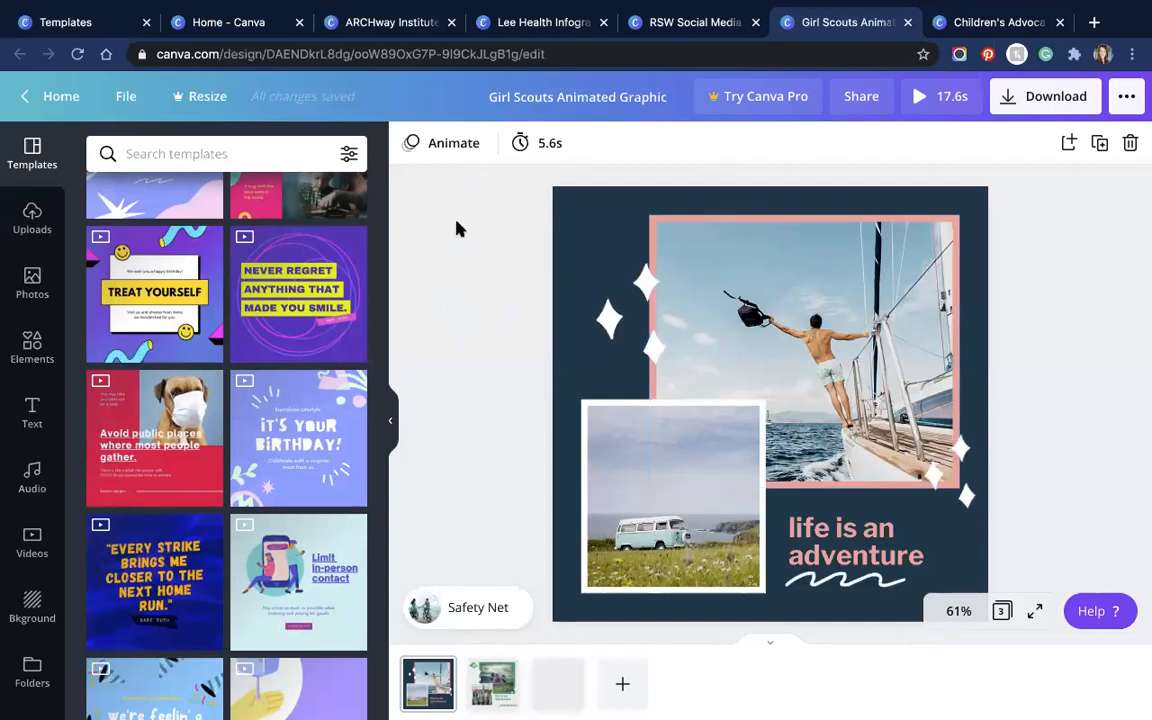
click(450, 147)
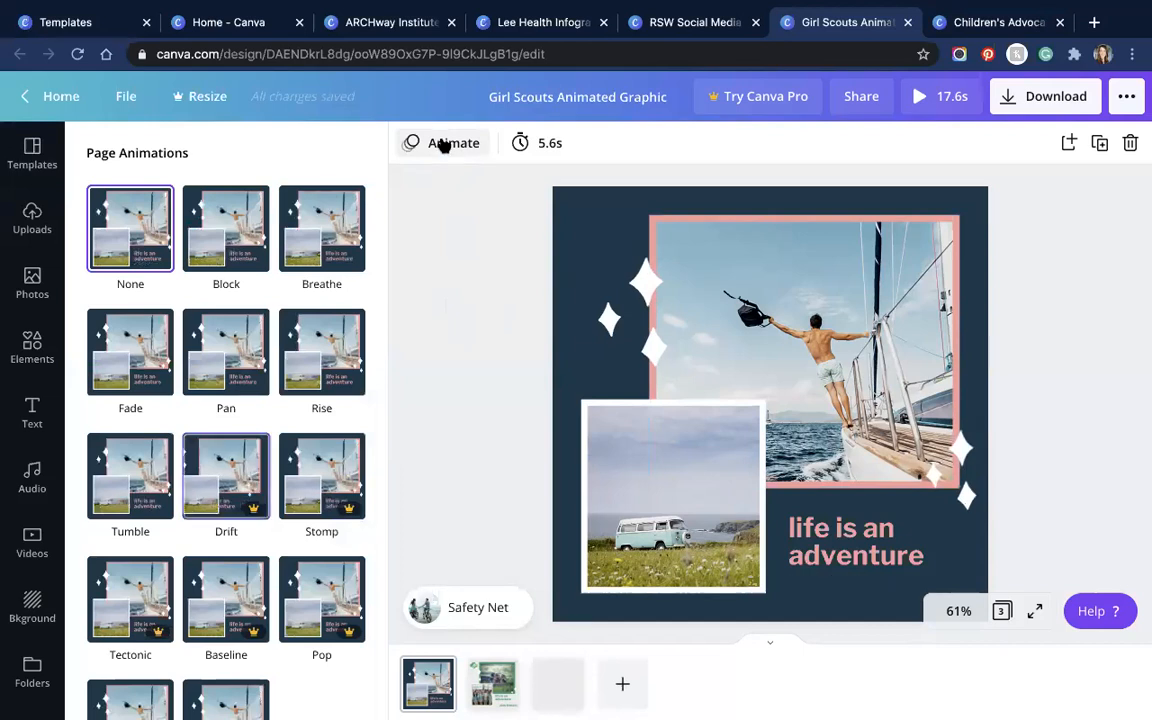
click(442, 146)
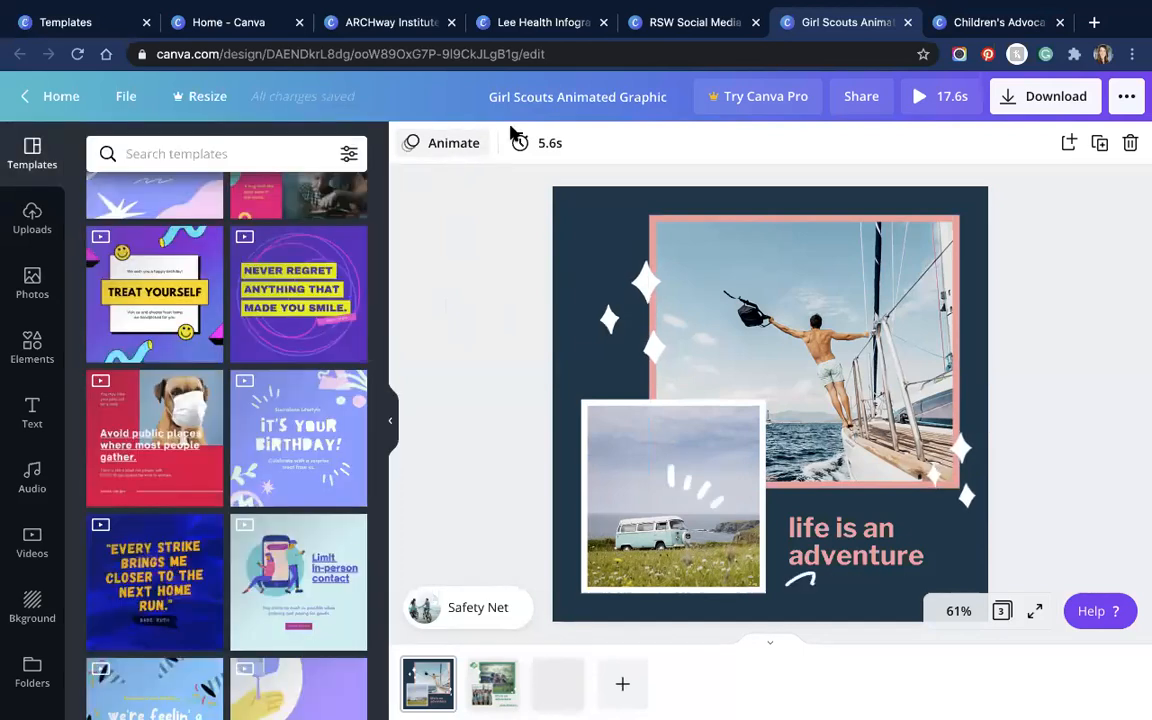
click(545, 145)
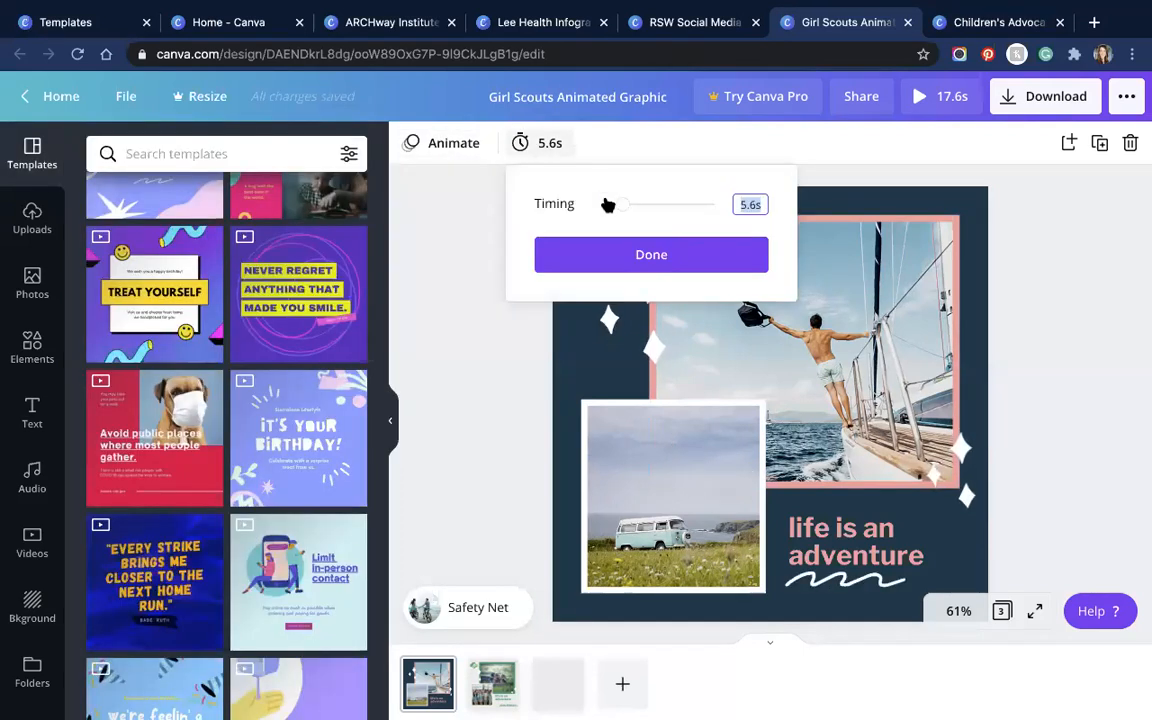
click(745, 205)
mouse_move(619, 208)
mouse_down()
mouse_move(758, 212)
mouse_move(623, 206)
mouse_up()
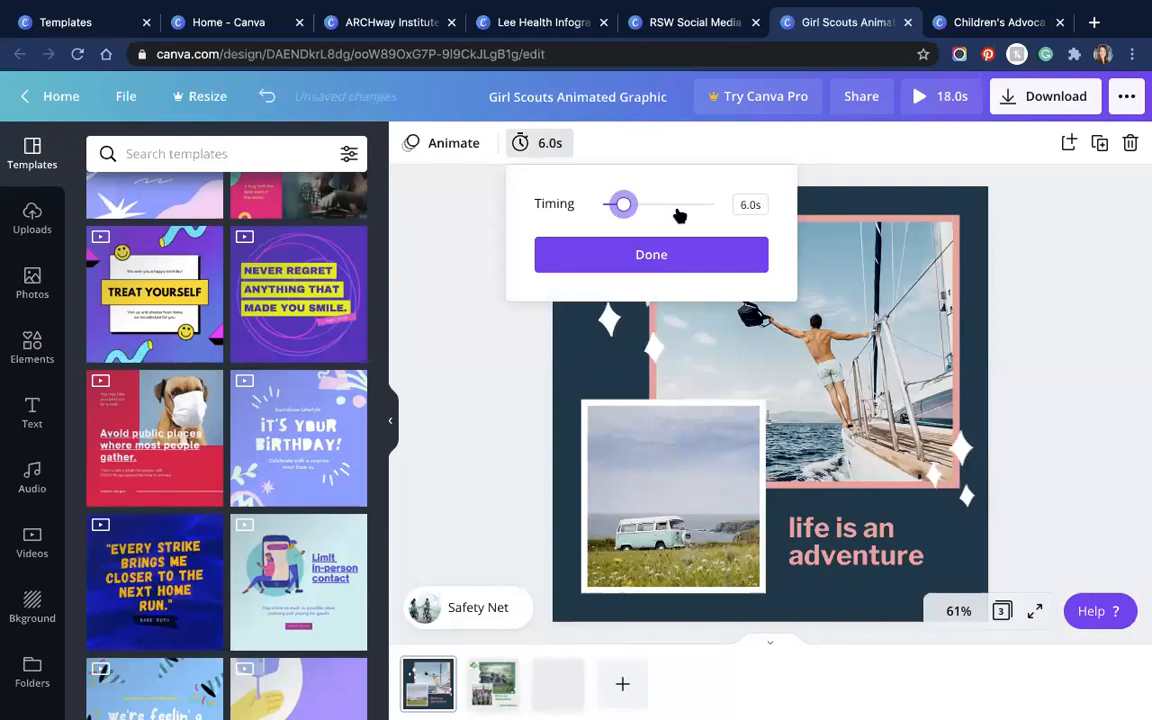
click(631, 256)
click(452, 418)
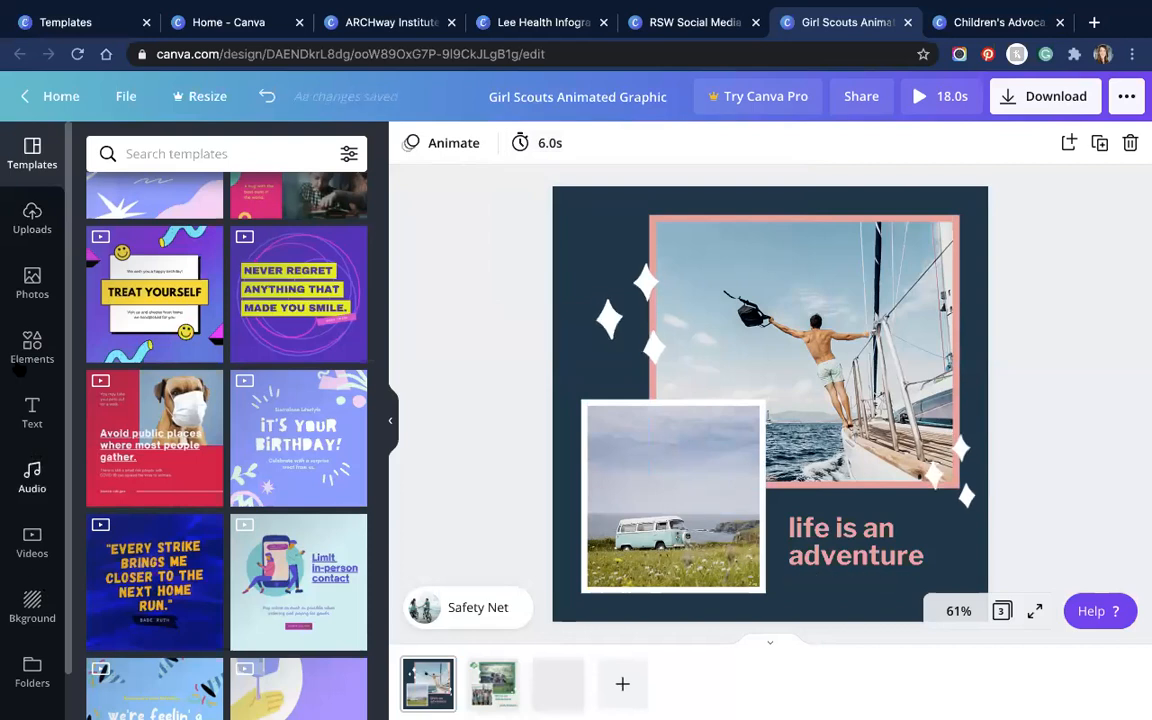
scroll(30, 400, down, 1)
scroll(22, 283, up, 1)
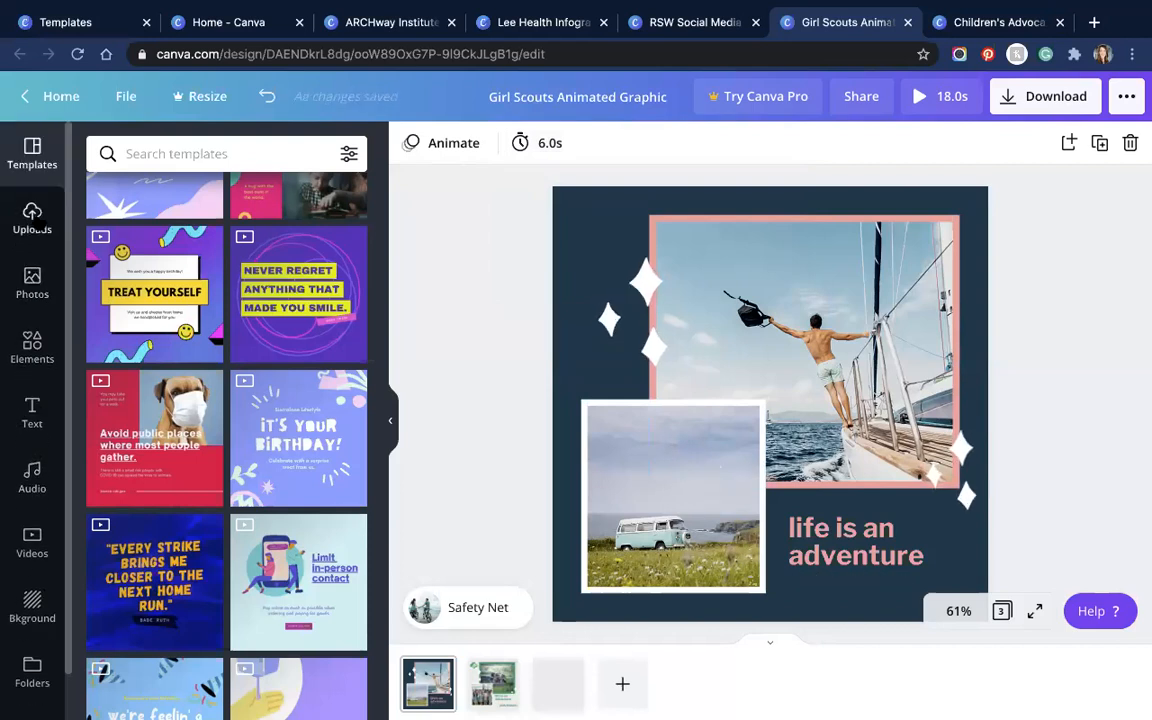
click(58, 216)
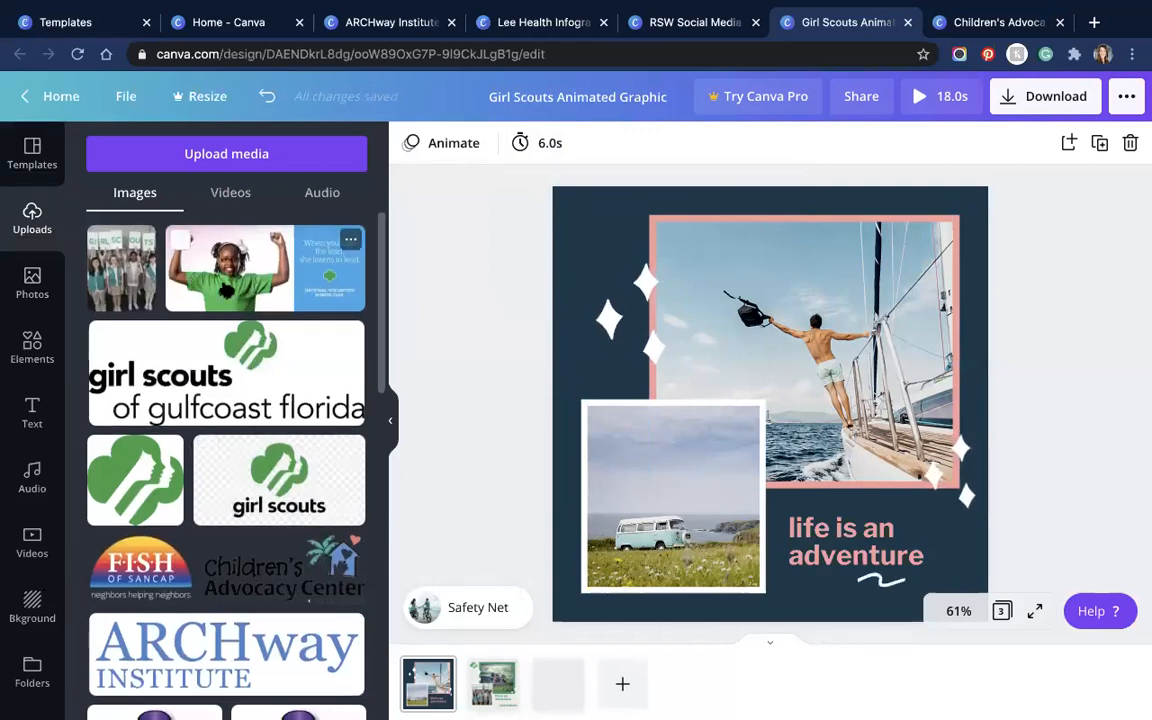
scroll(257, 318, down, 1)
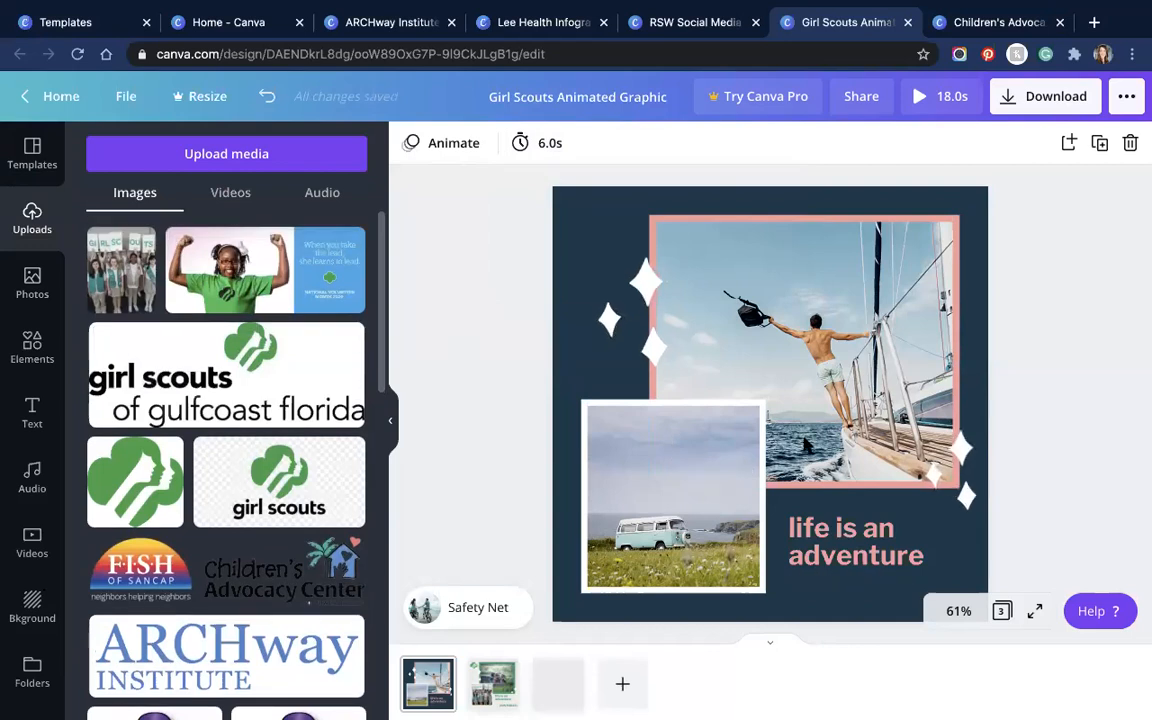
click(558, 206)
Step: Turn the background green and make the photo frame's border white
click(411, 144)
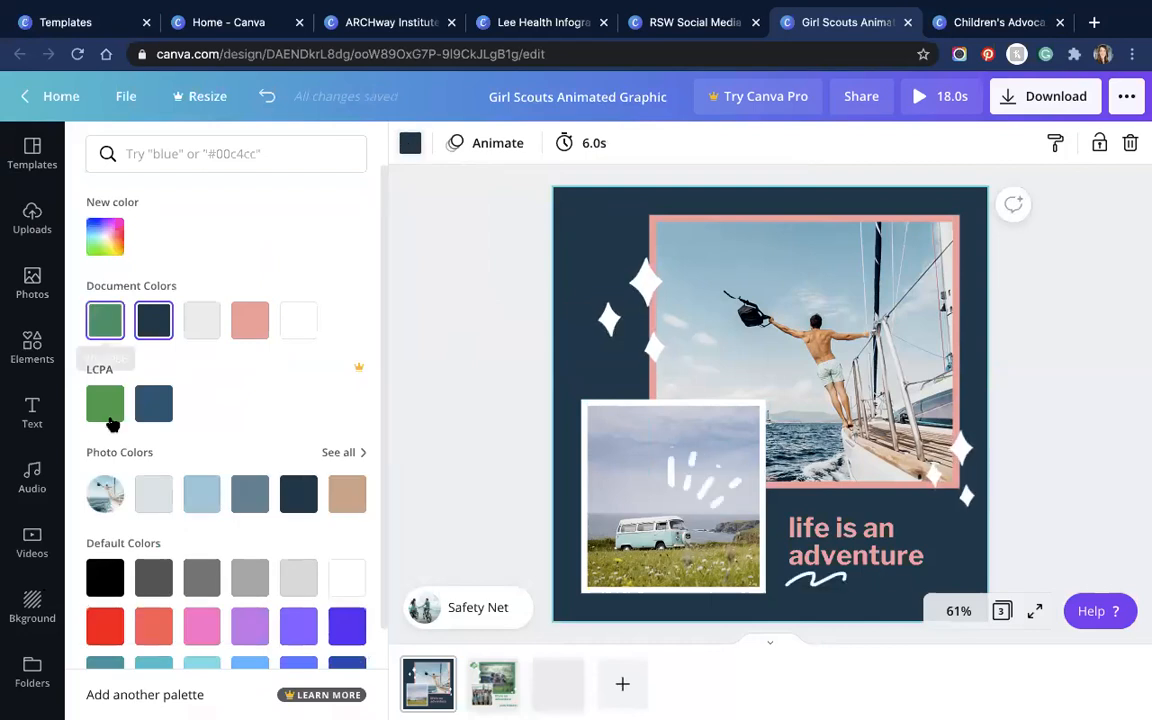
click(105, 318)
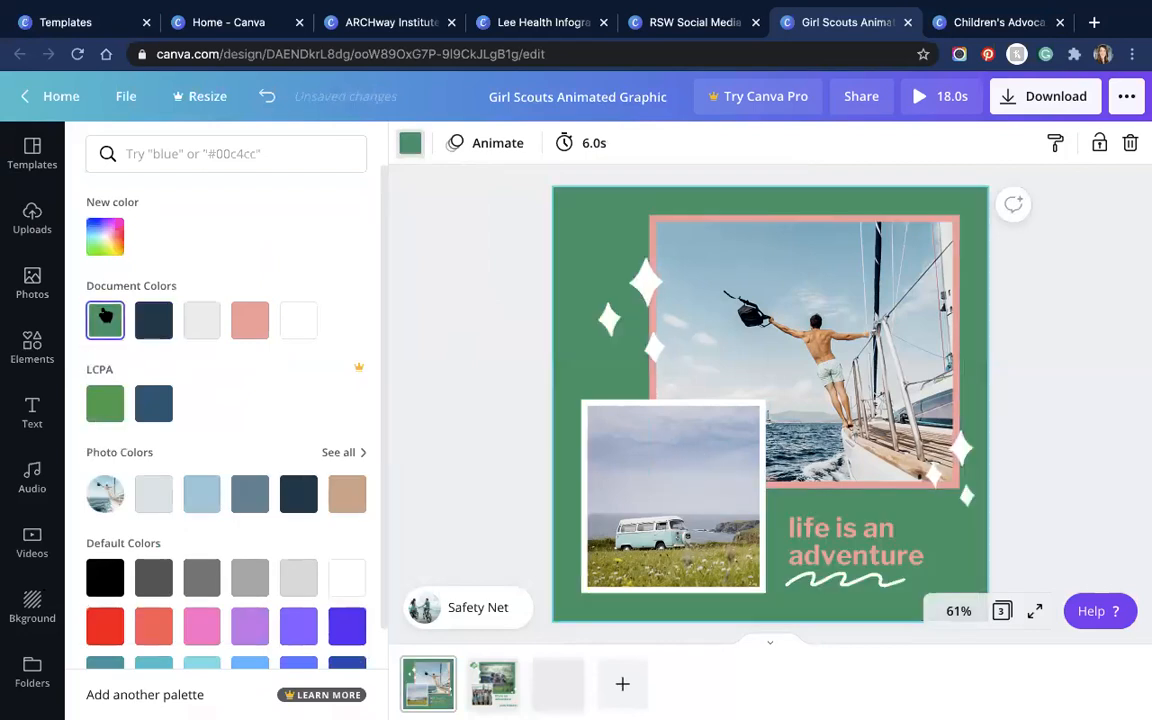
click(658, 232)
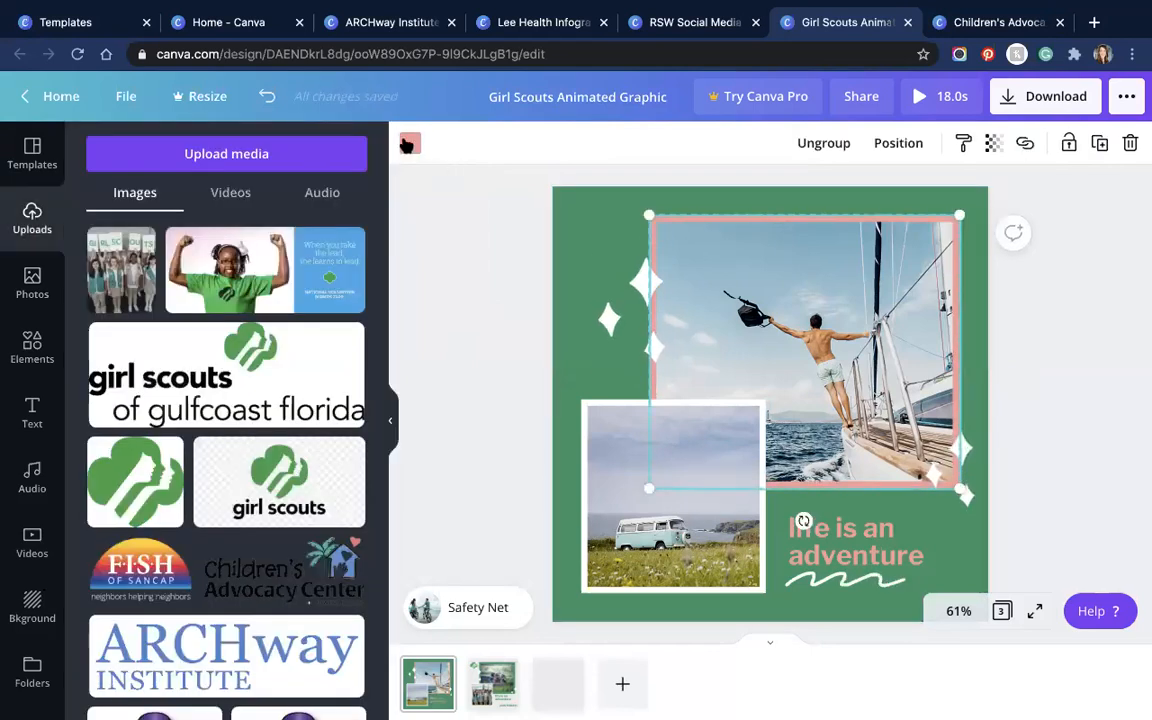
click(410, 143)
click(250, 320)
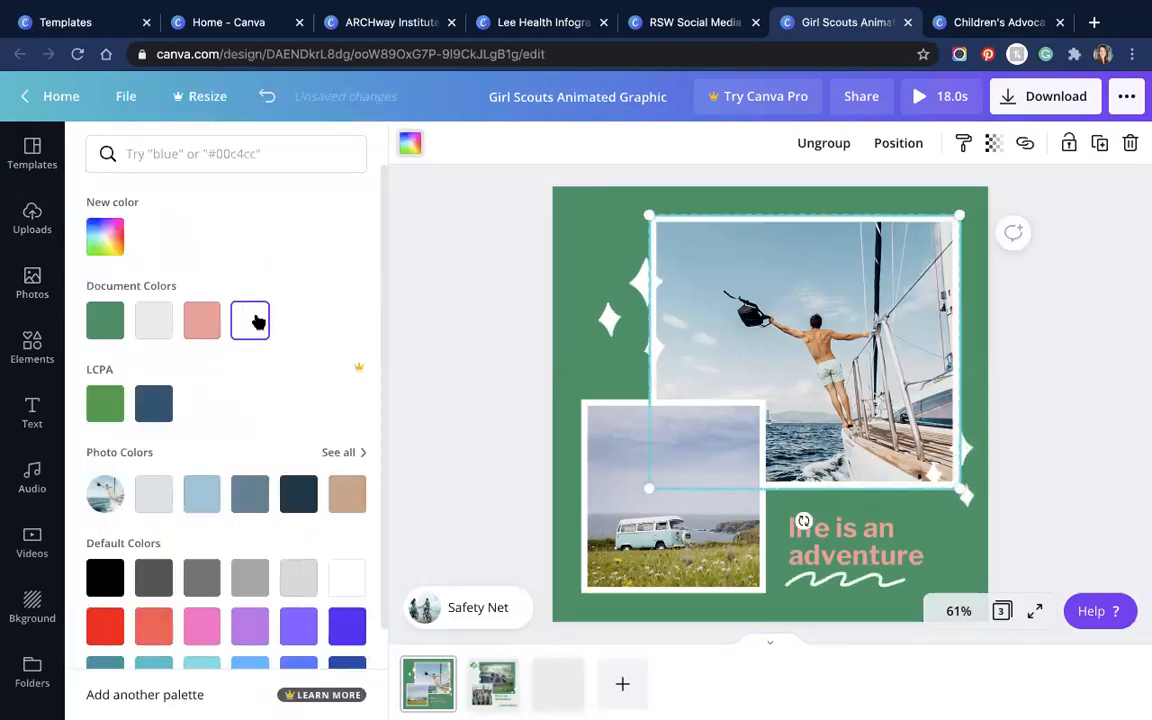
Step: Make the 'life is an adventure' text white
click(866, 543)
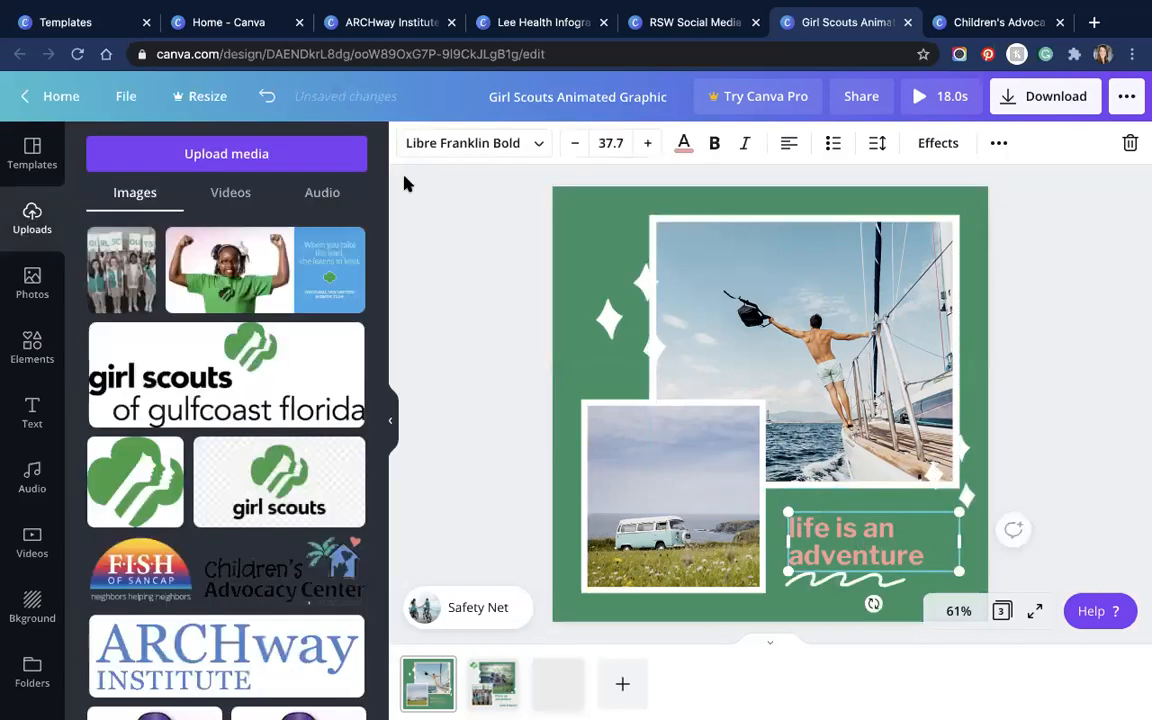
click(684, 145)
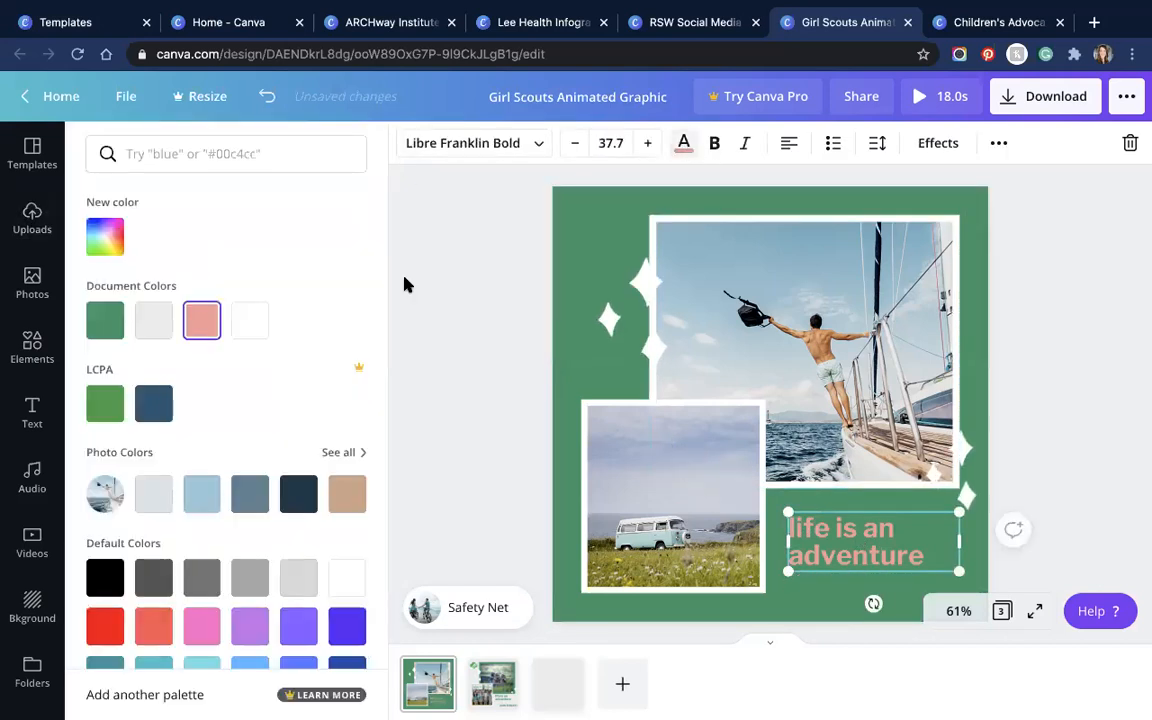
click(249, 320)
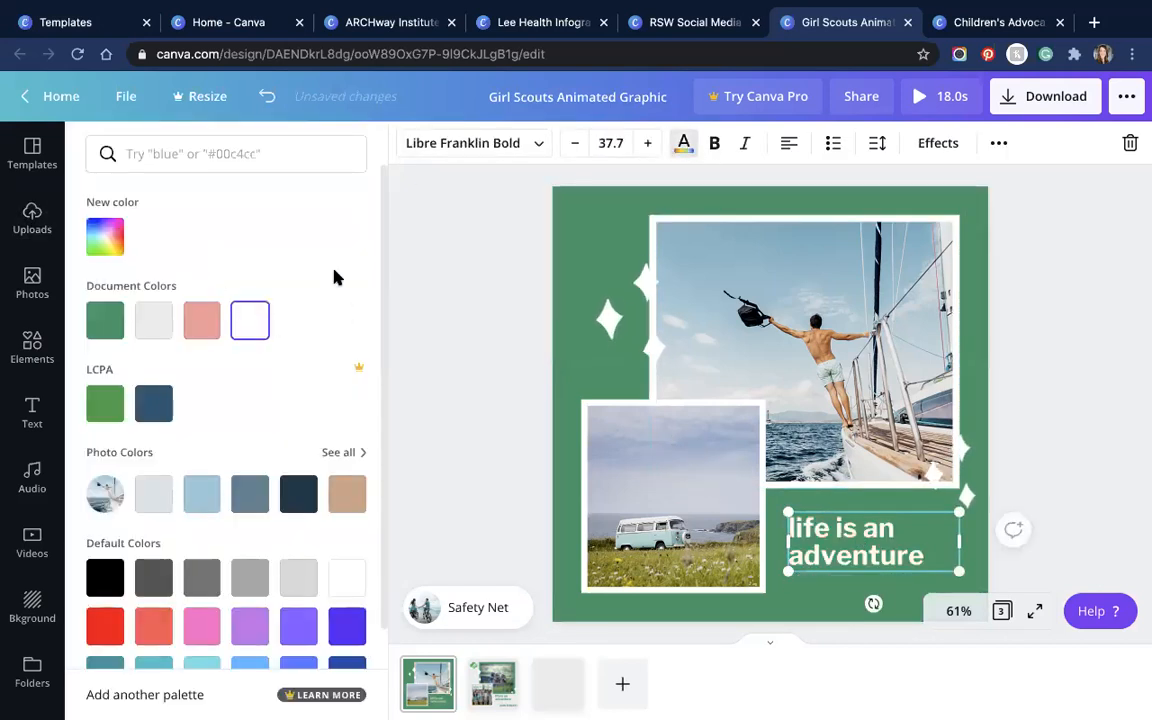
click(454, 263)
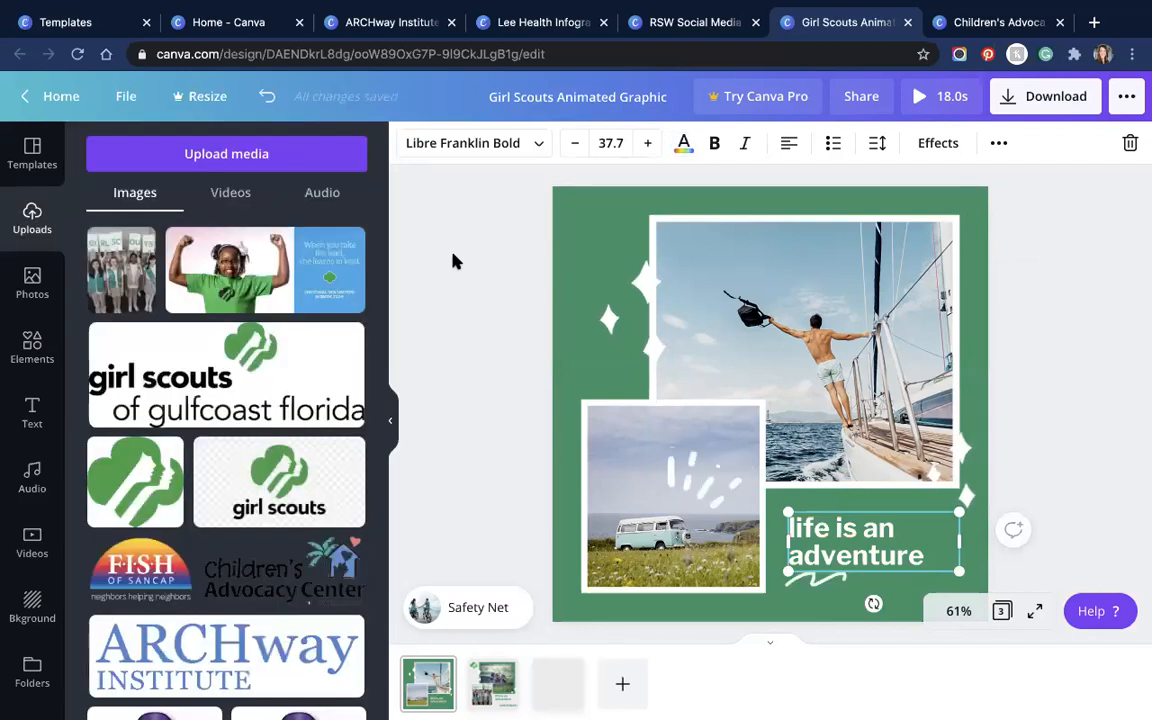
Step: Add the green trefoil logo, shrink it small, and place it in the top-left corner
click(140, 483)
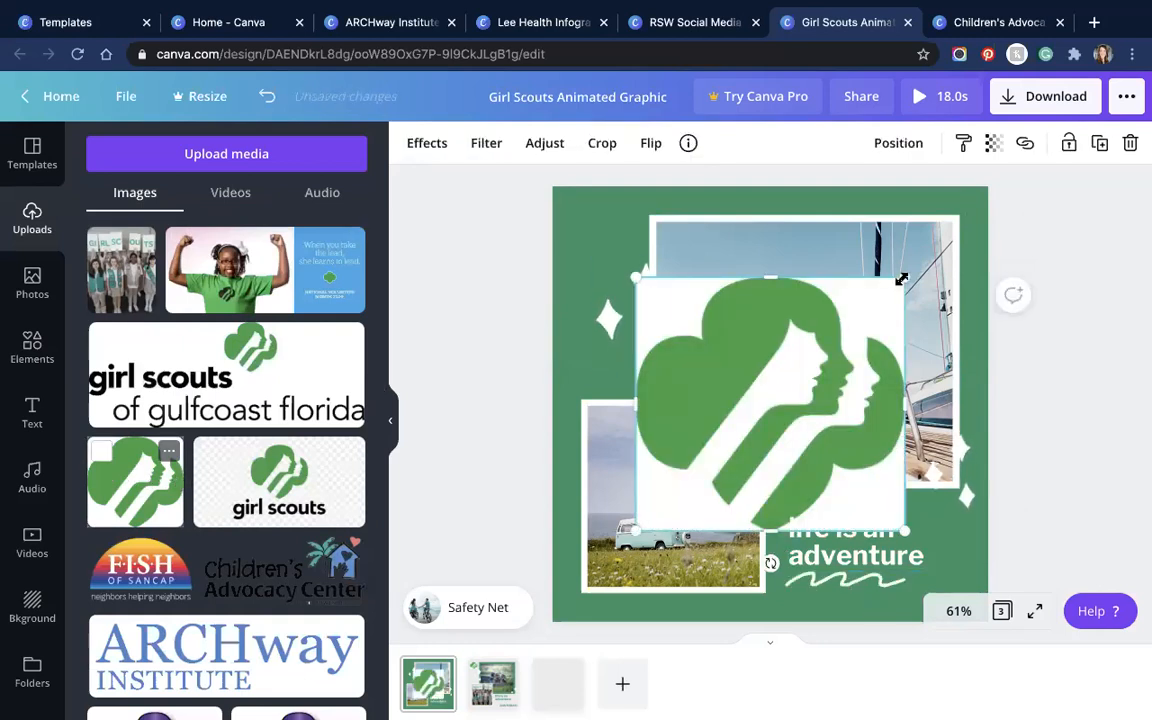
drag(843, 325, 705, 477)
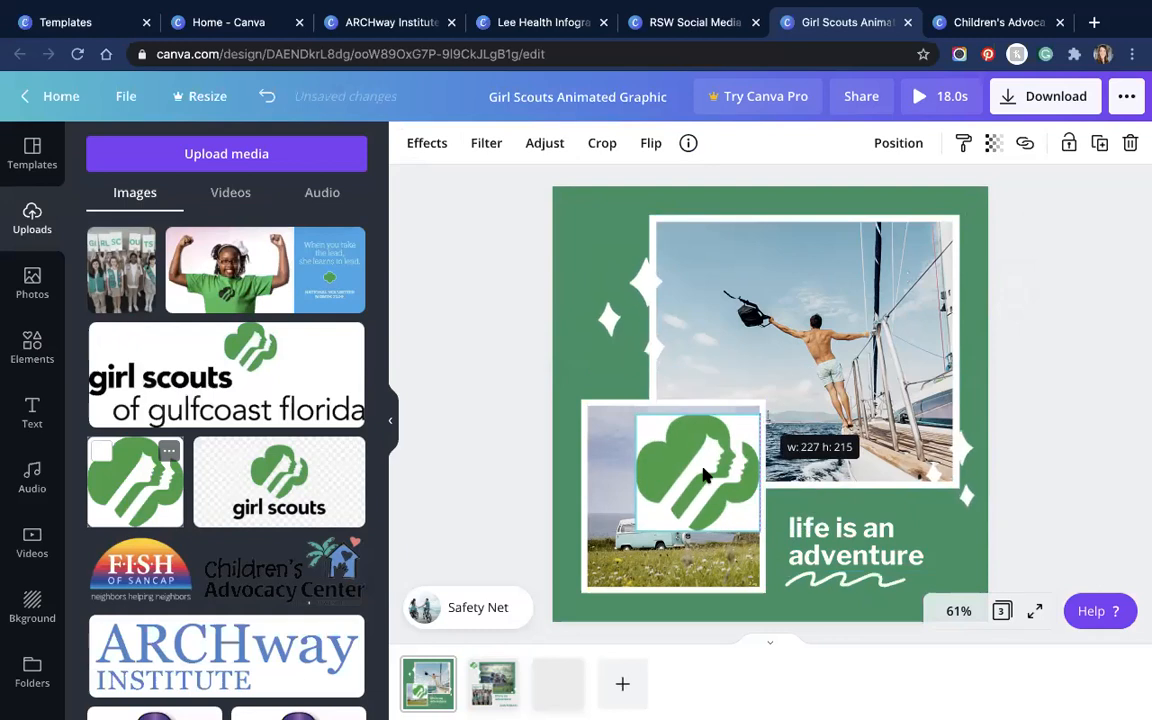
drag(755, 420, 600, 237)
click(1034, 271)
Step: Select the squiggle under 'life is an adventure' and keep it beneath the text
click(850, 590)
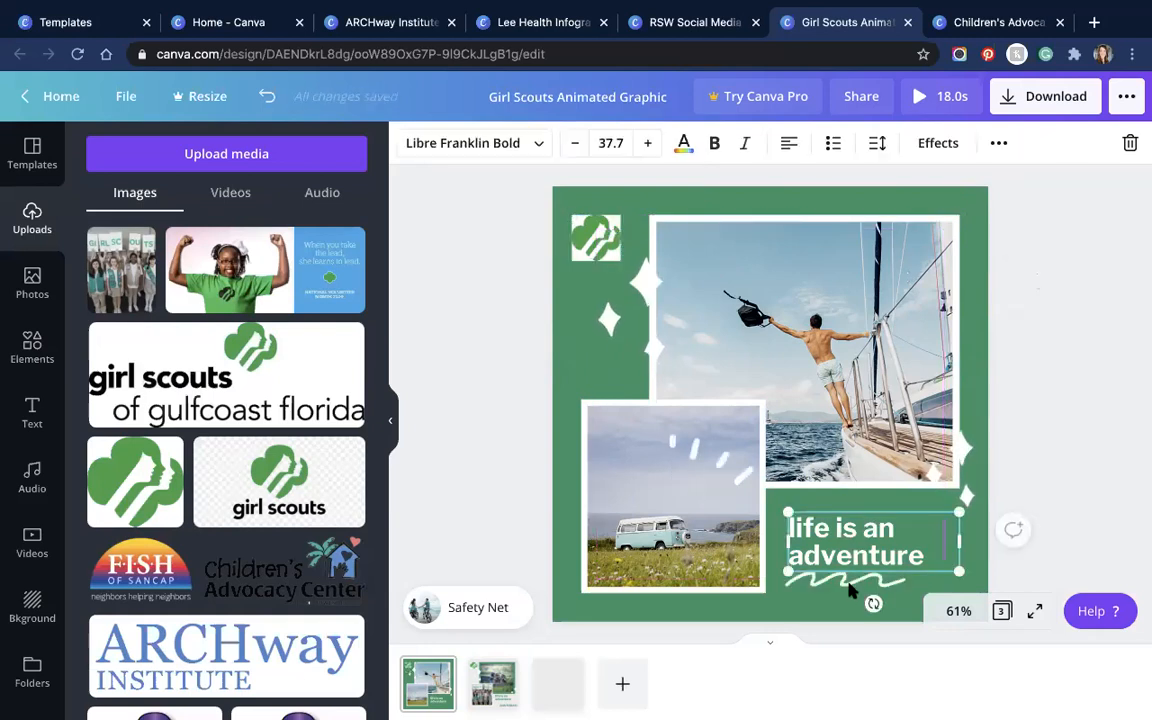
click(848, 584)
mouse_move(912, 270)
mouse_down()
mouse_move(886, 225)
mouse_move(897, 213)
mouse_move(868, 595)
mouse_up()
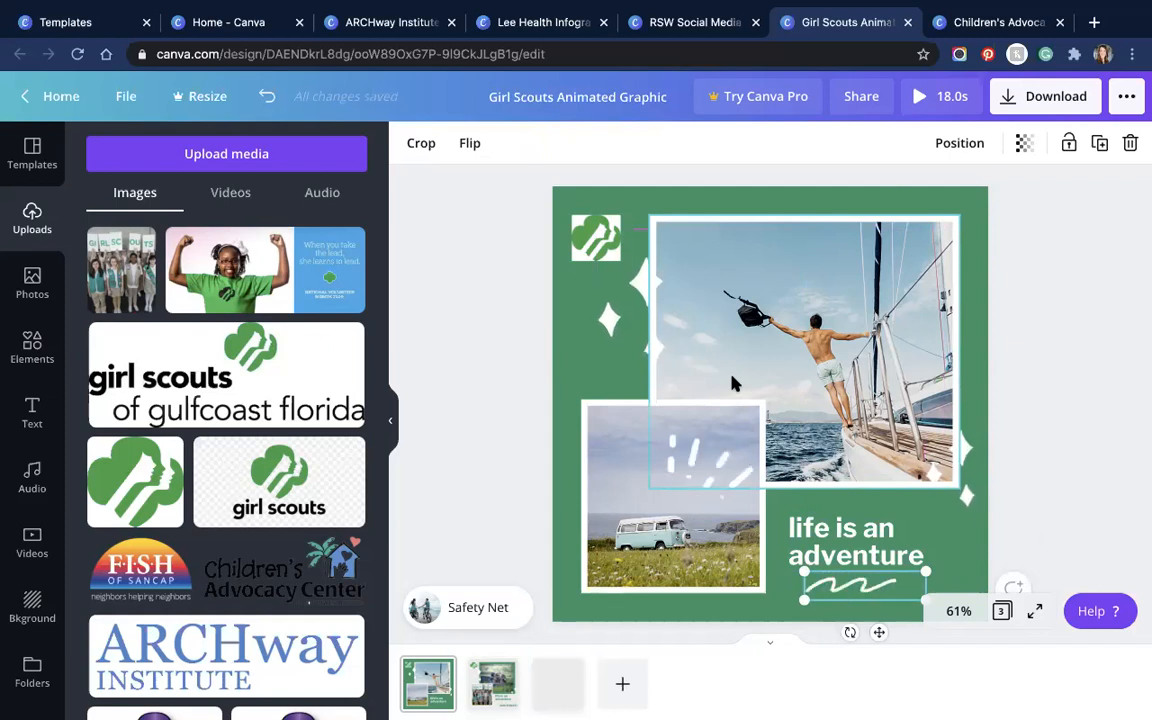
Step: Paste the sparkle sticker onto a new fourth page with a green background, nudging it down-right
click(640, 325)
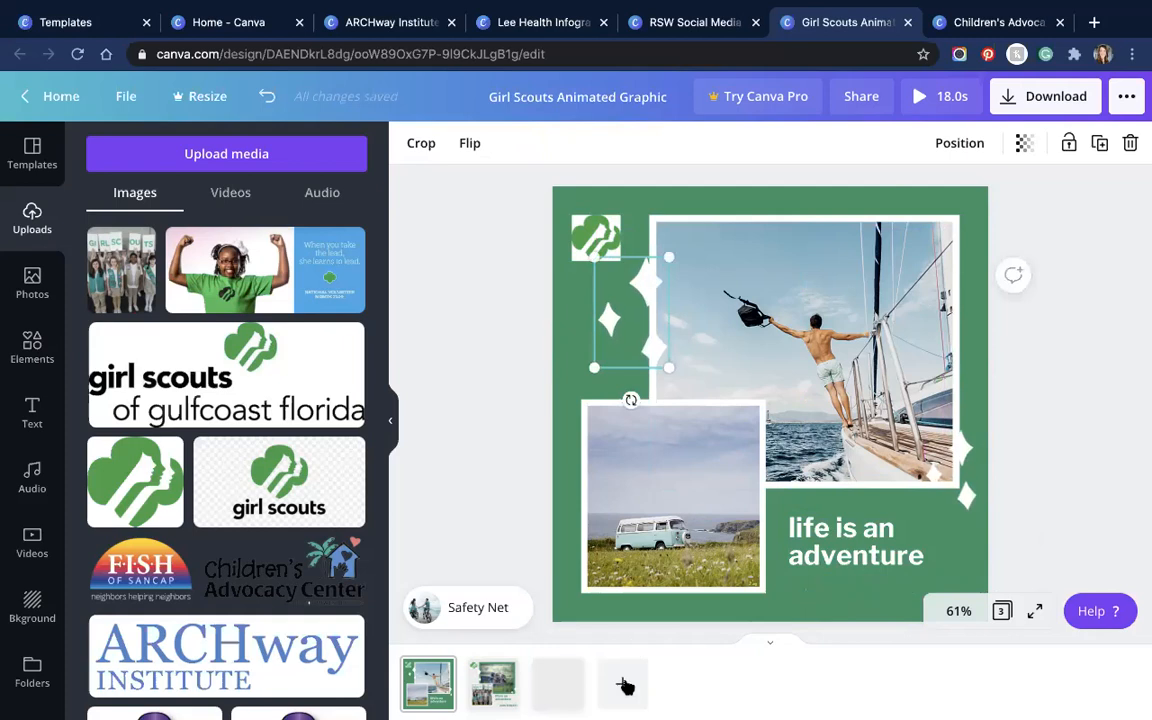
key(super+Return)
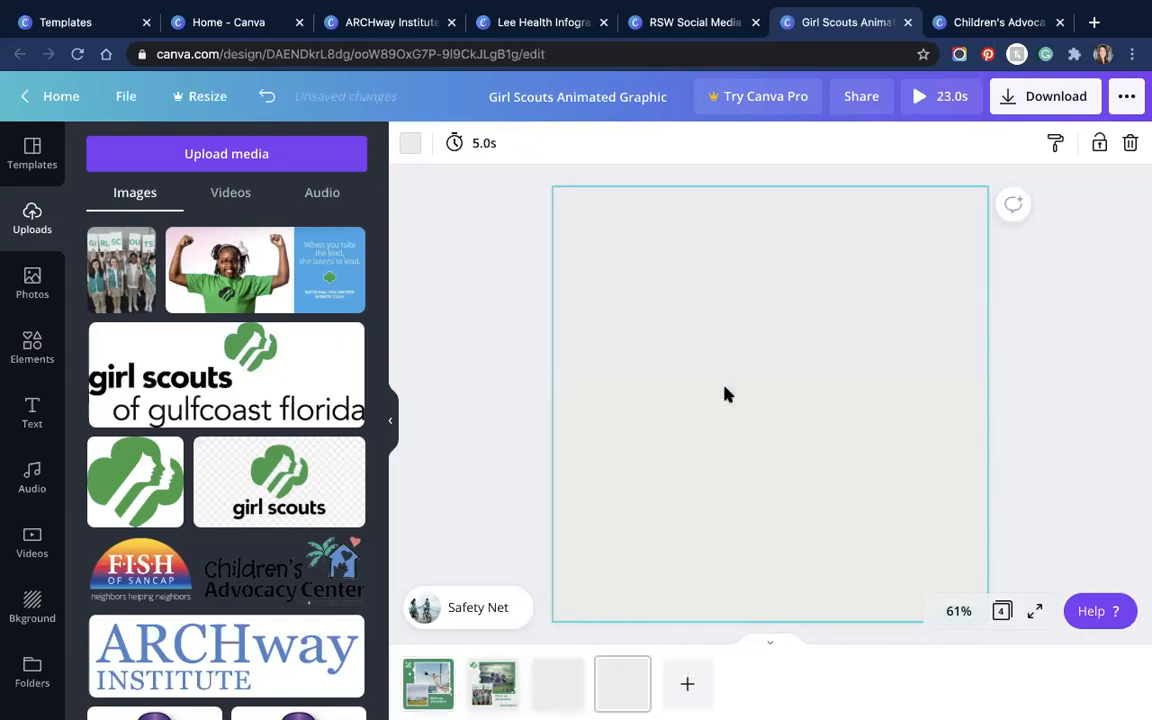
key(super+v)
click(502, 328)
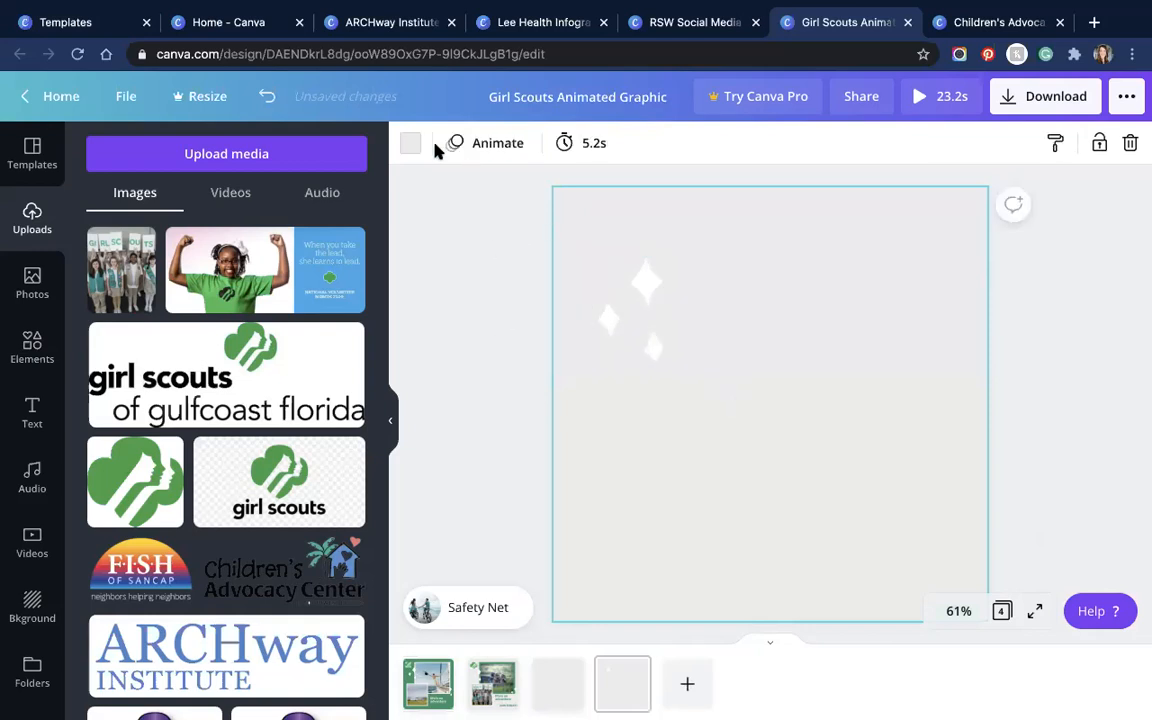
click(410, 143)
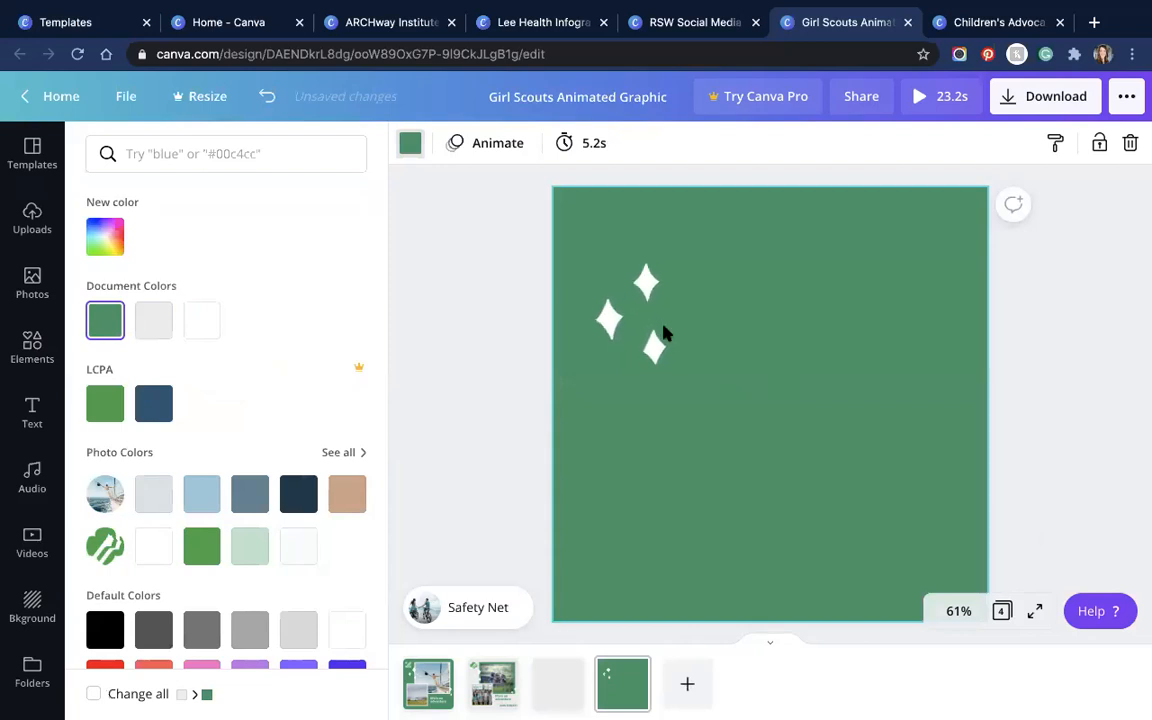
click(634, 283)
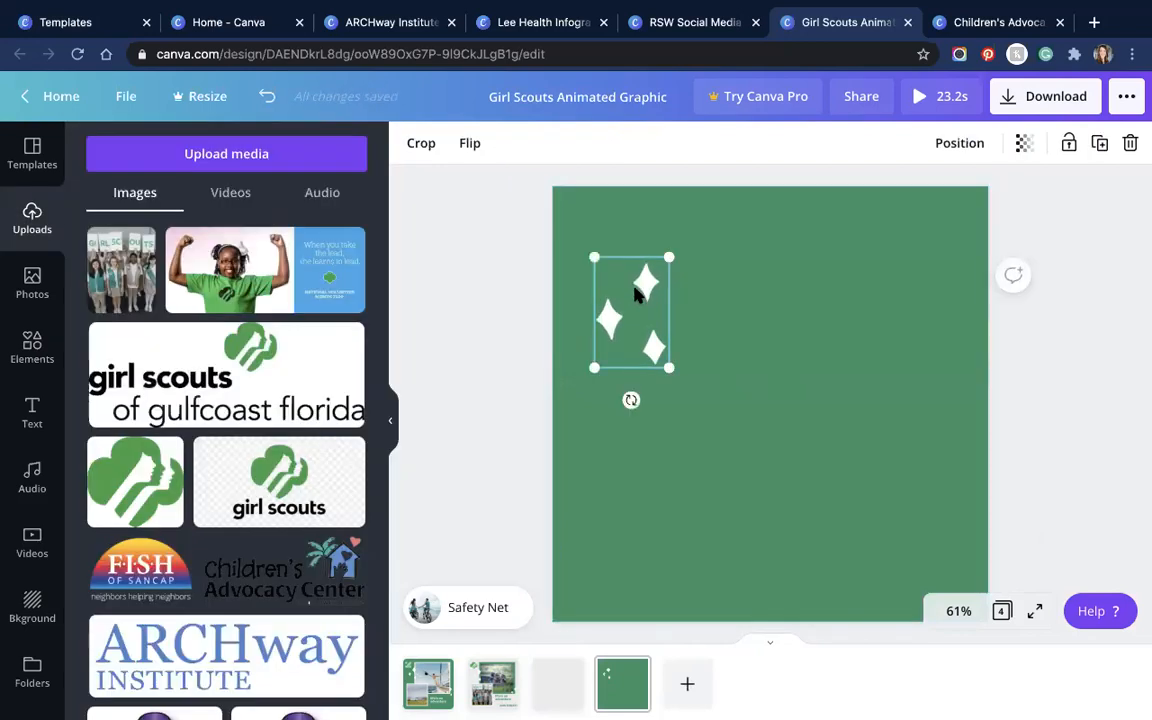
drag(634, 283, 664, 313)
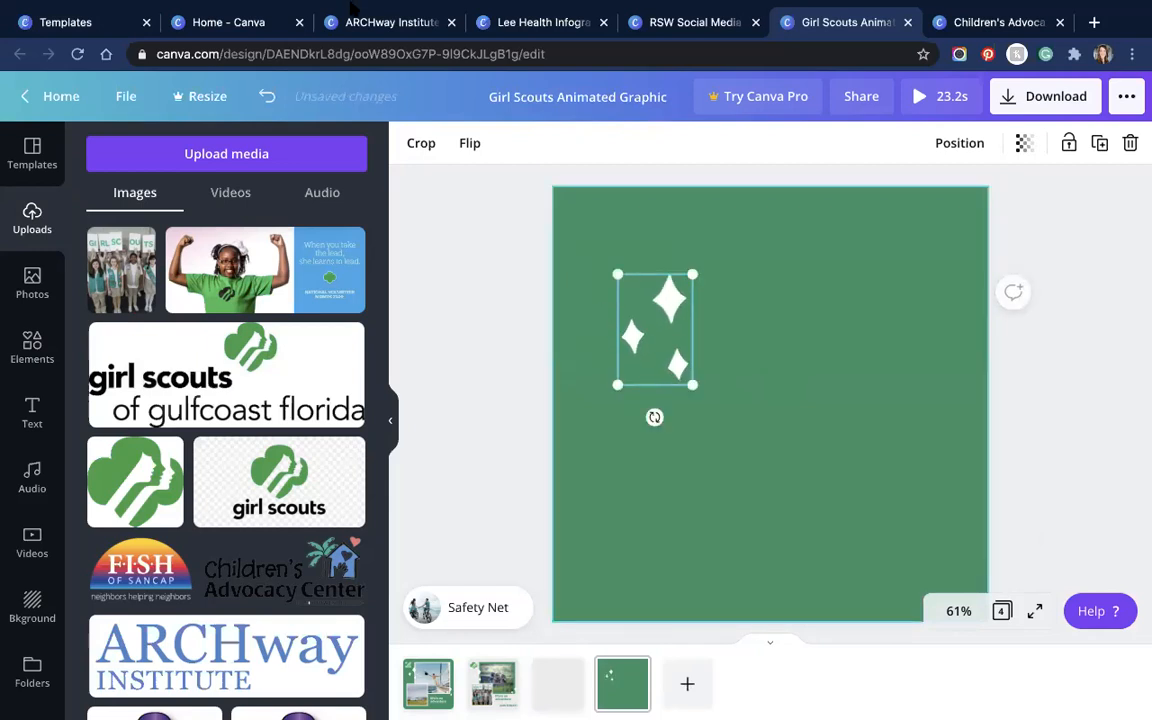
Step: Paste the sparkles onto the RSW Social Media Example travel guide page, then go back to Girl Scouts
click(693, 18)
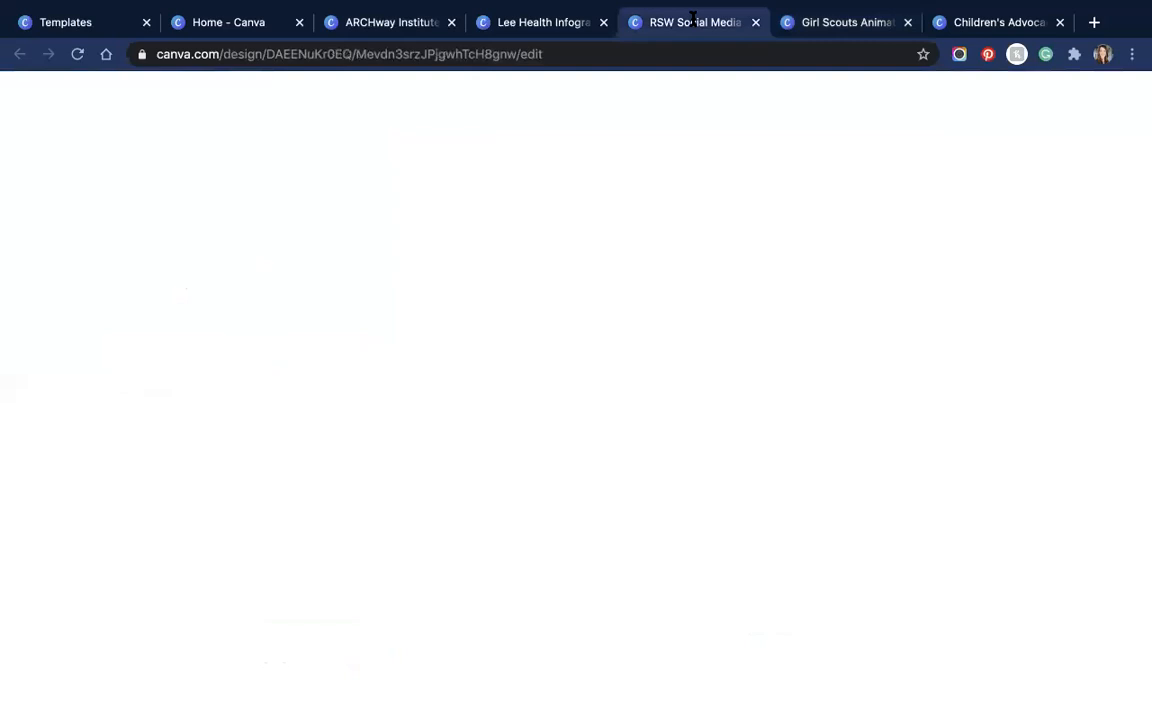
click(624, 317)
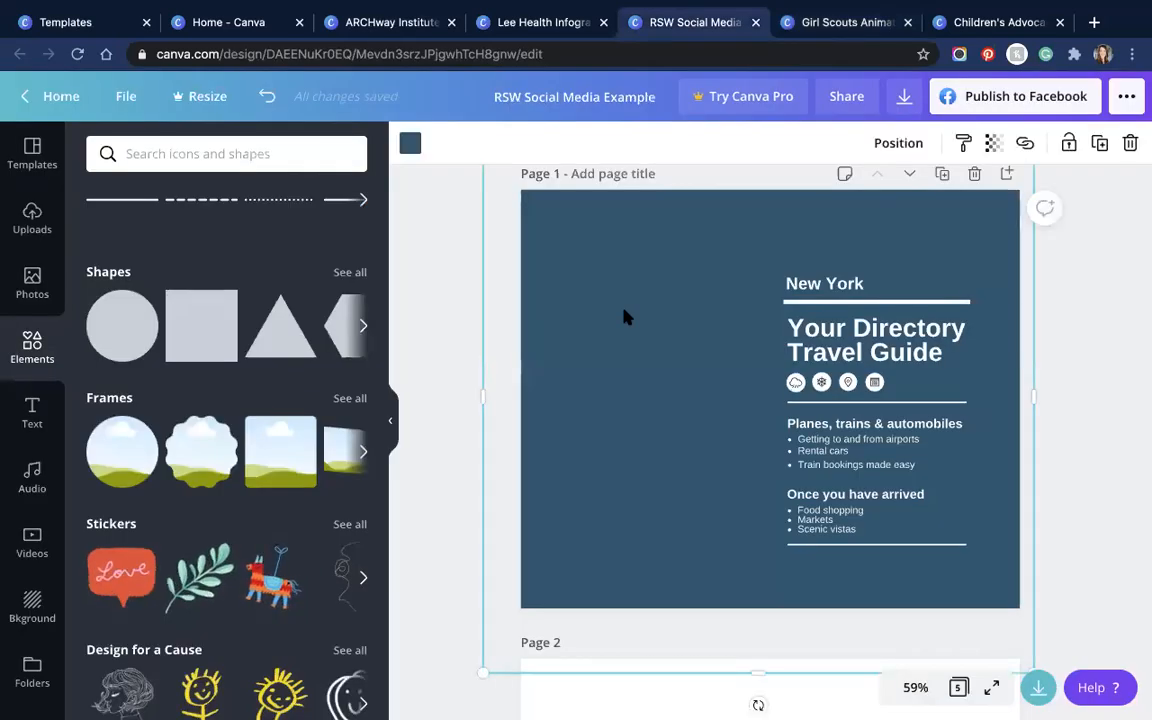
key(ctrl+v)
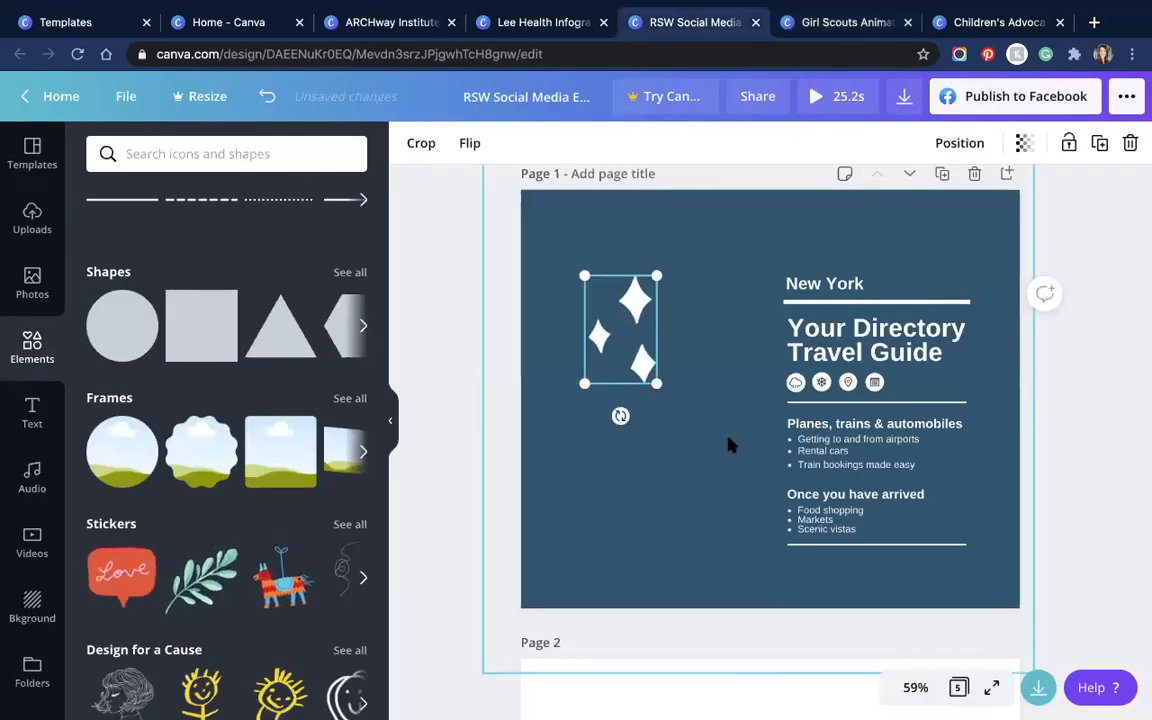
click(818, 24)
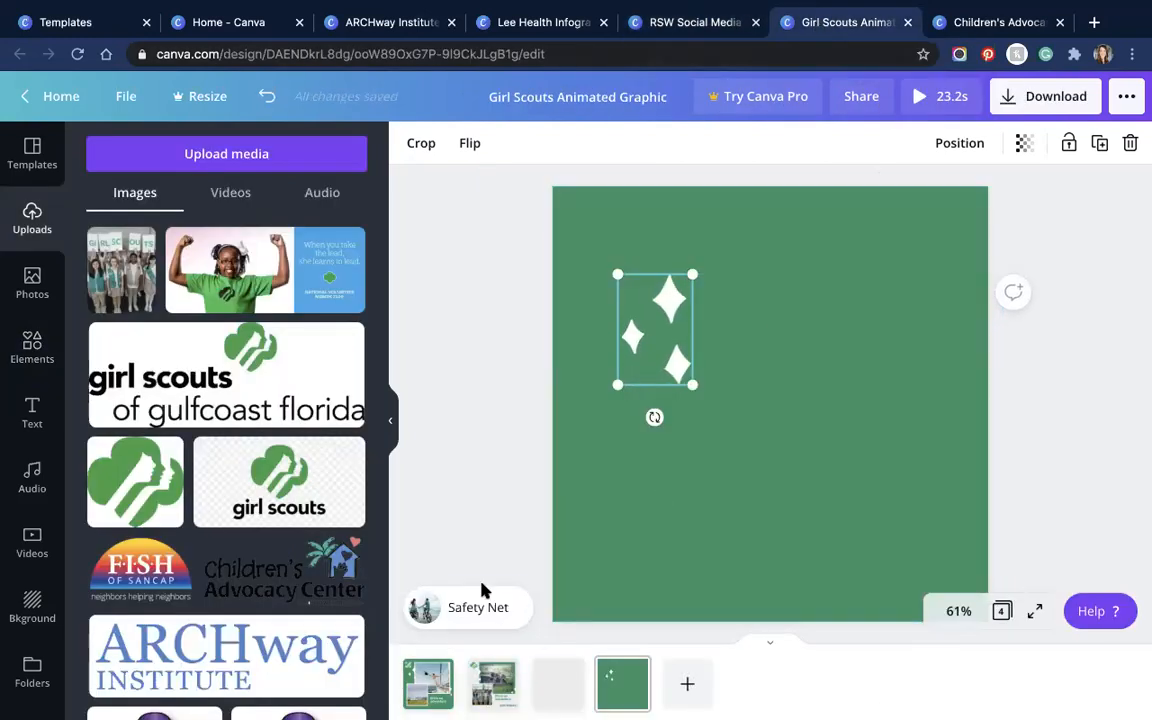
Step: Open the audio library, browse a search for free tracks, then clear the search
click(29, 472)
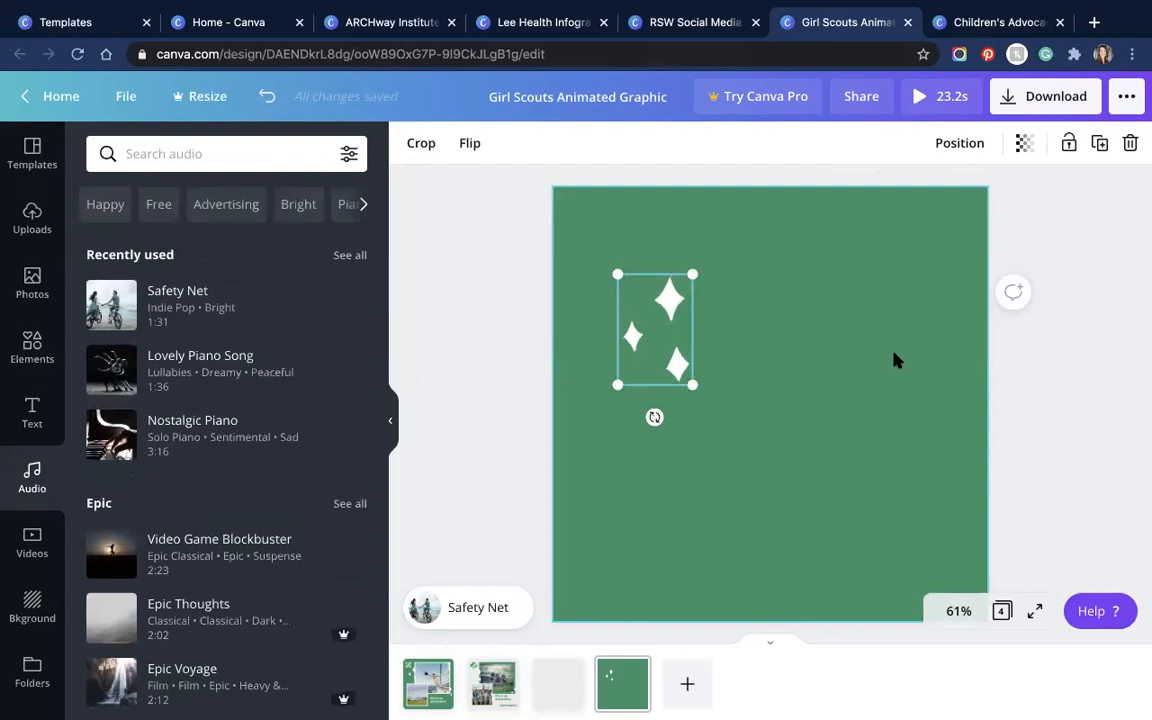
click(156, 212)
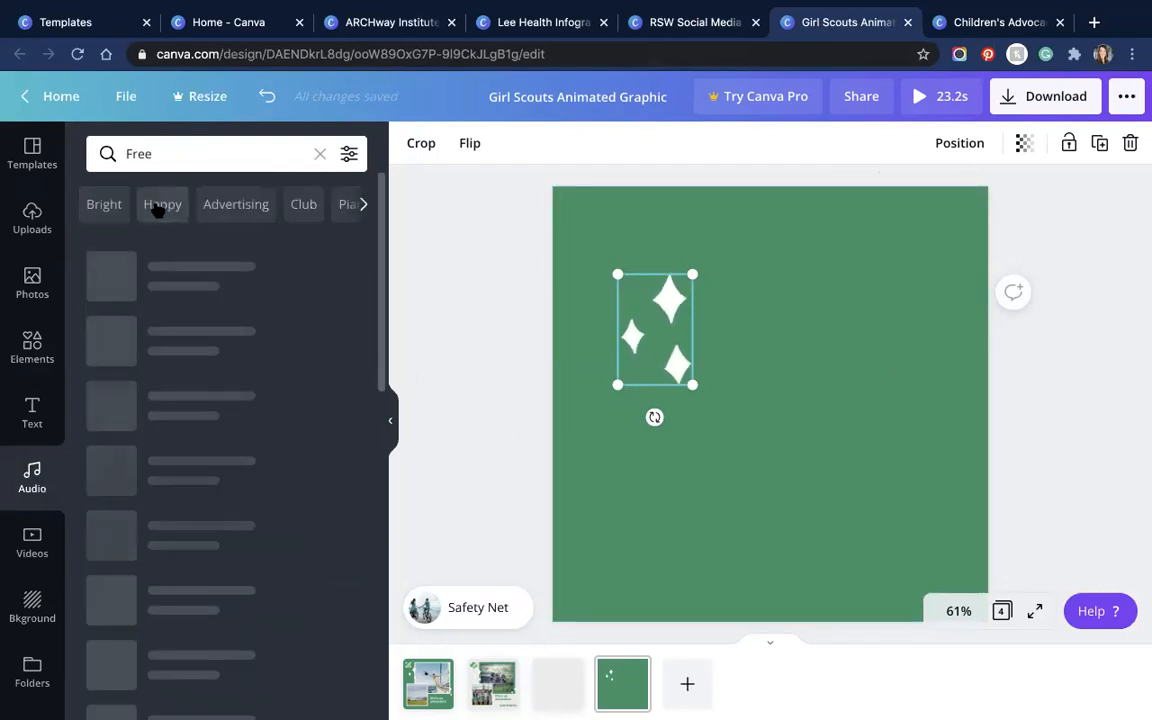
scroll(200, 340, down, 2)
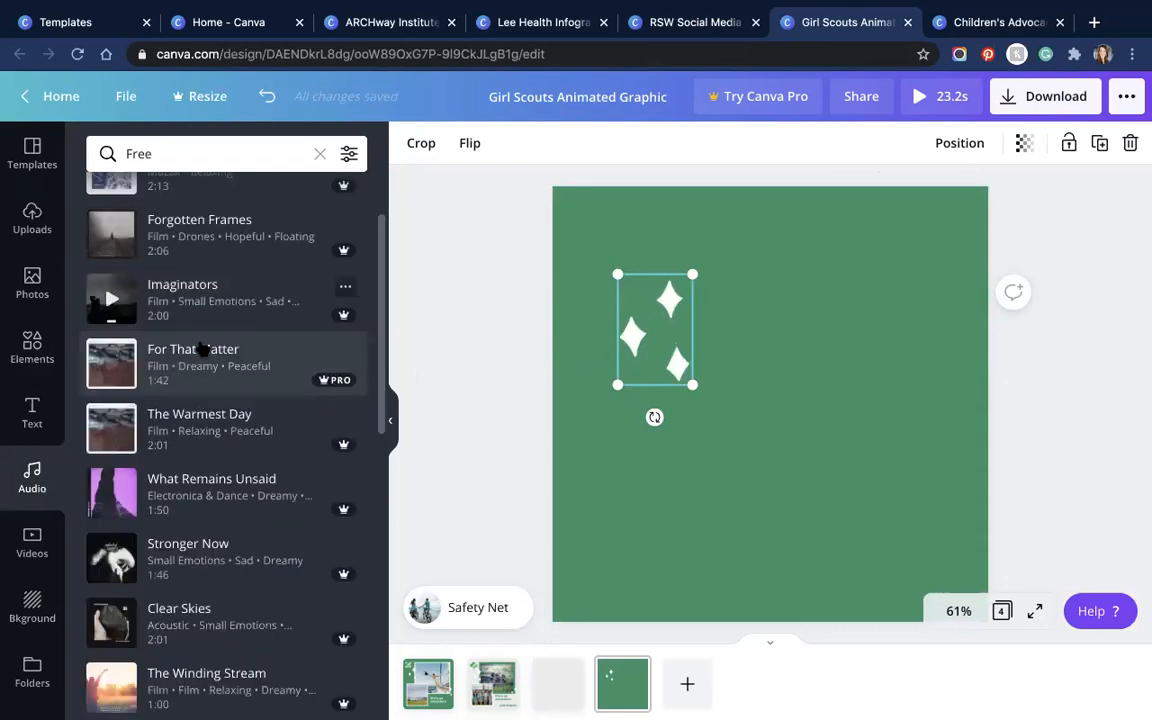
scroll(200, 333, down, 2)
scroll(316, 242, up, 4)
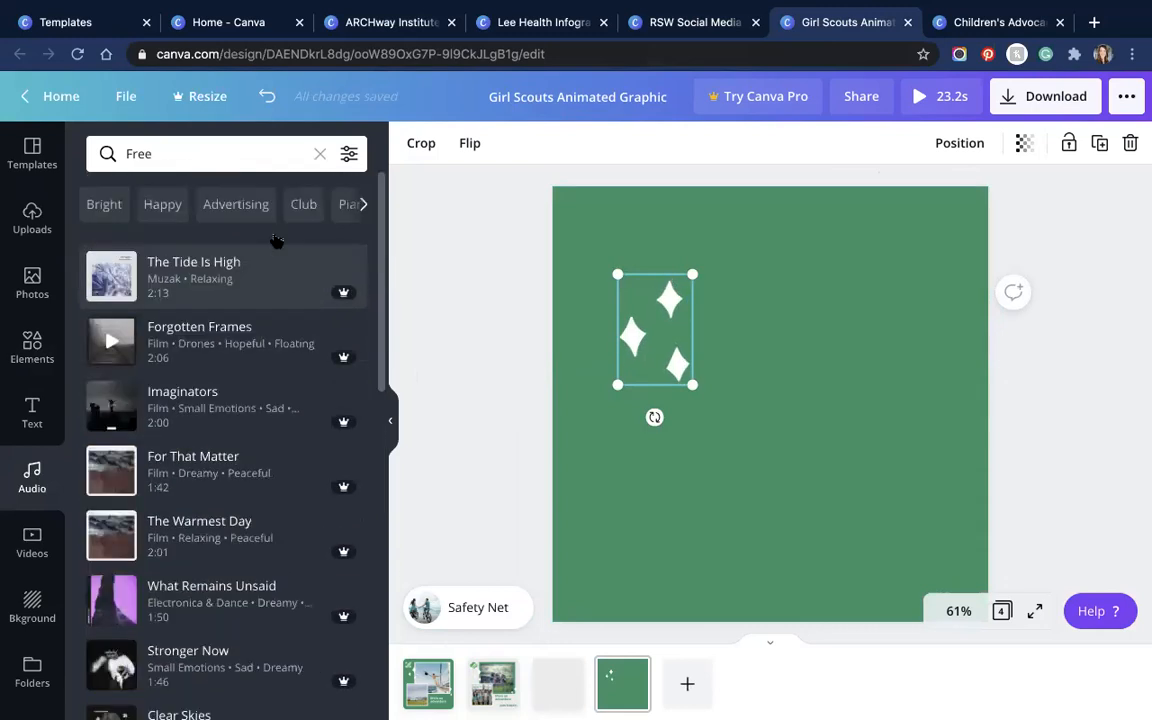
click(318, 154)
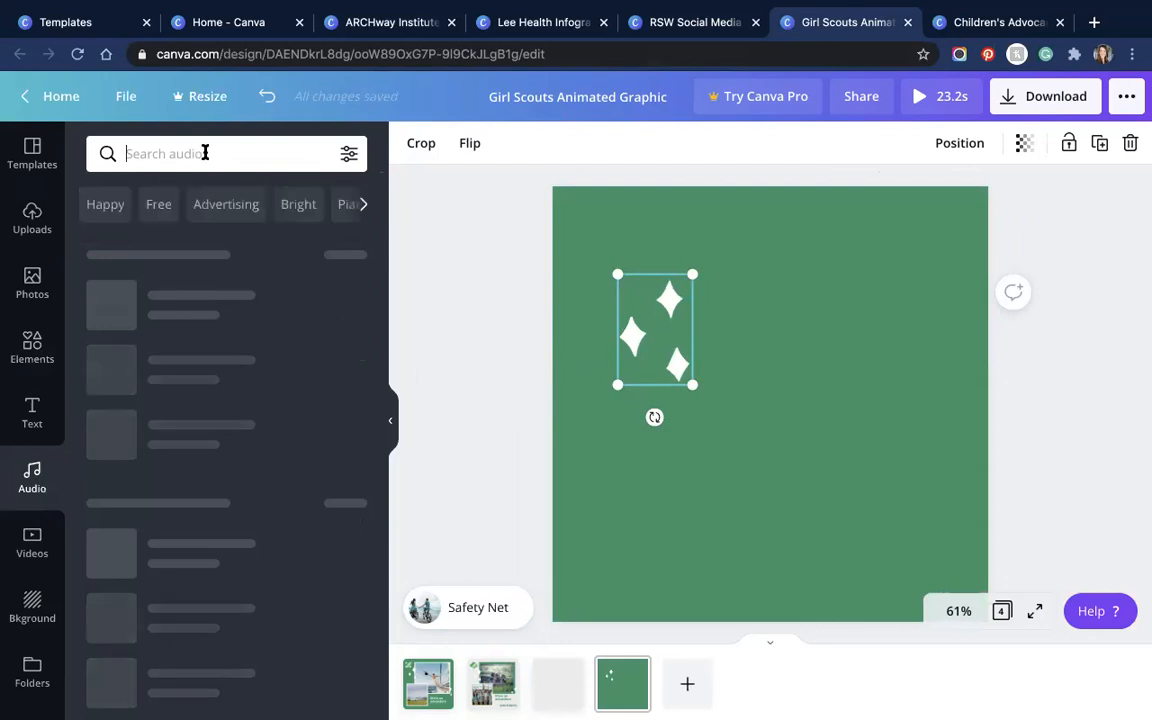
Step: Filter the audio list to Free tracks, then remove that filter so Pro tracks show too
click(349, 154)
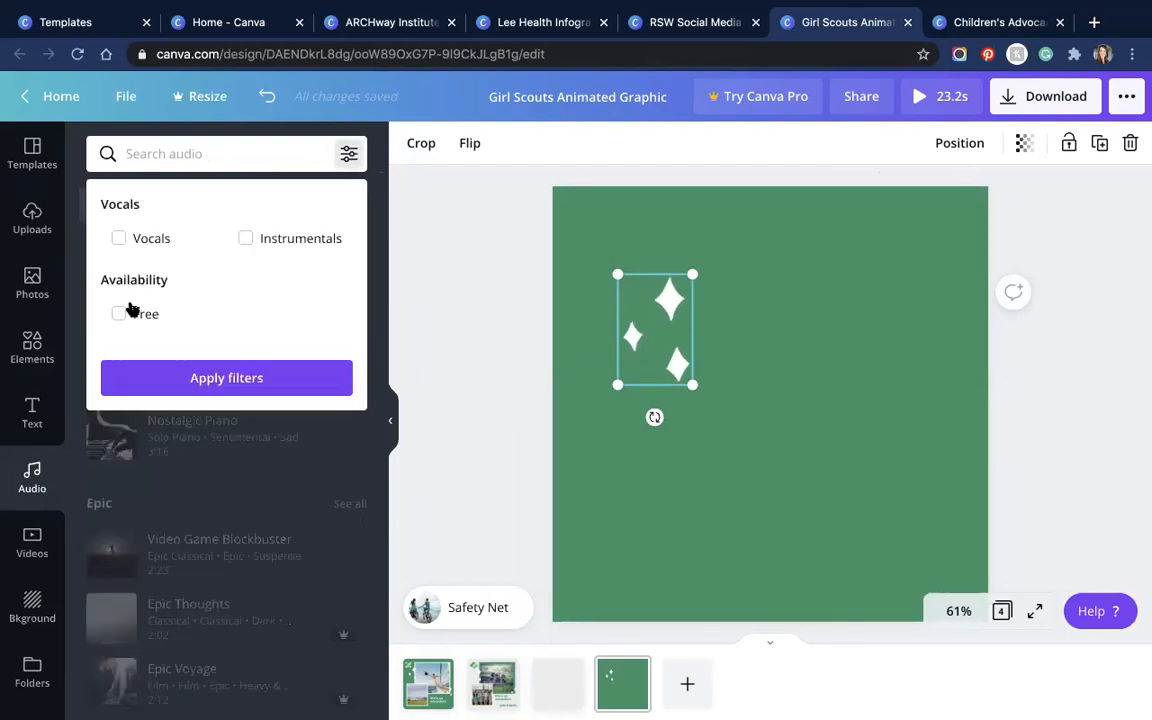
click(210, 318)
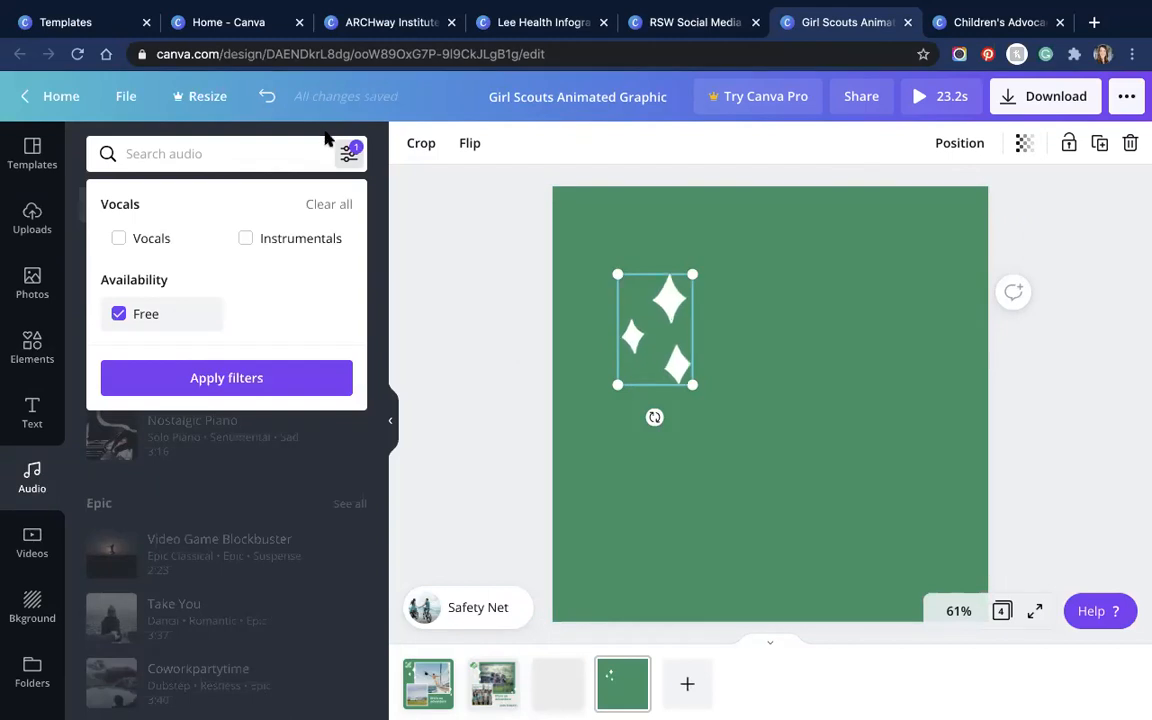
click(222, 377)
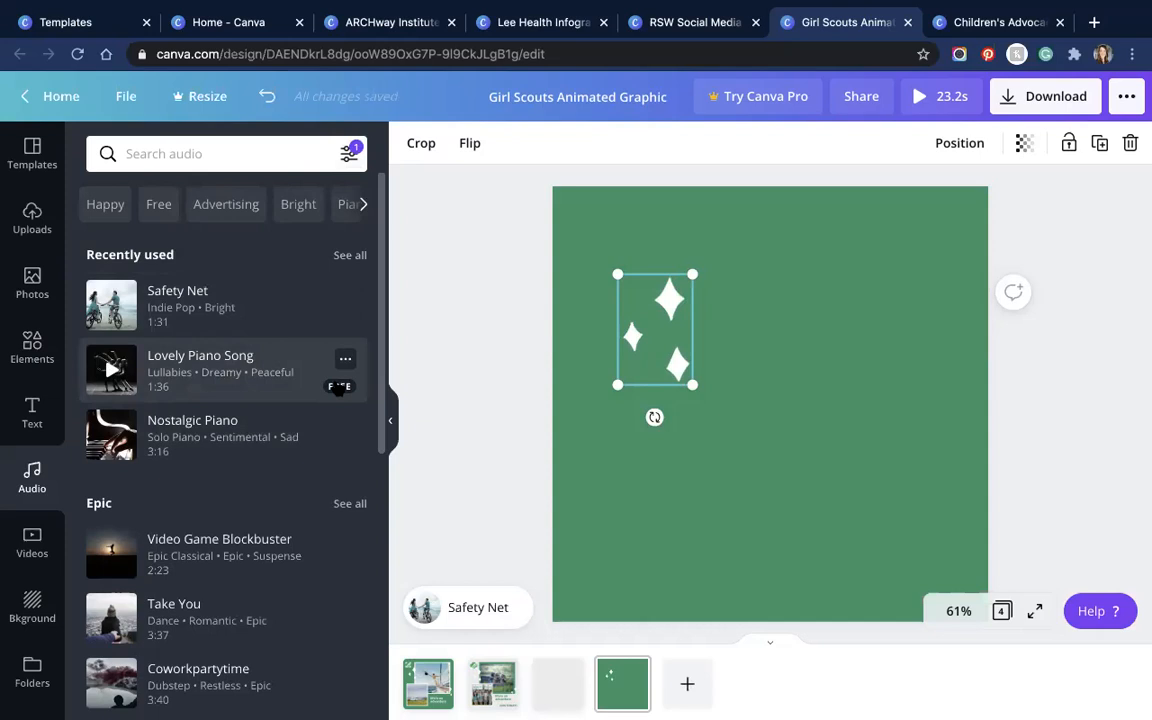
click(349, 151)
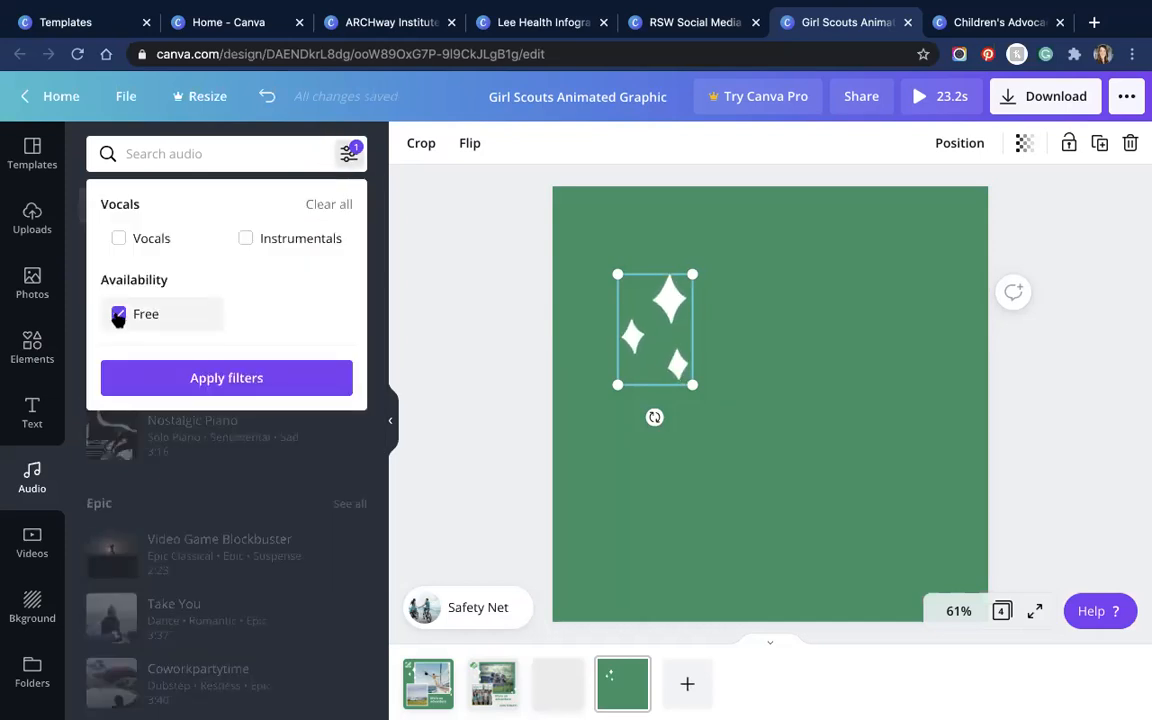
click(202, 380)
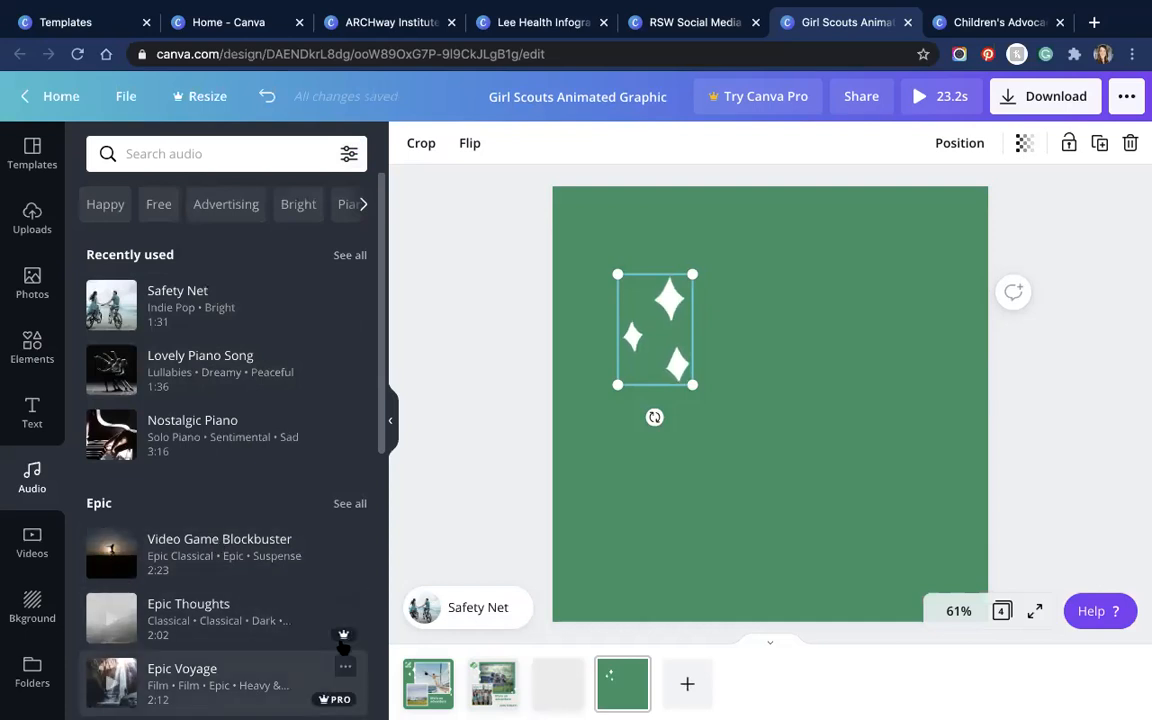
mouse_move(341, 641)
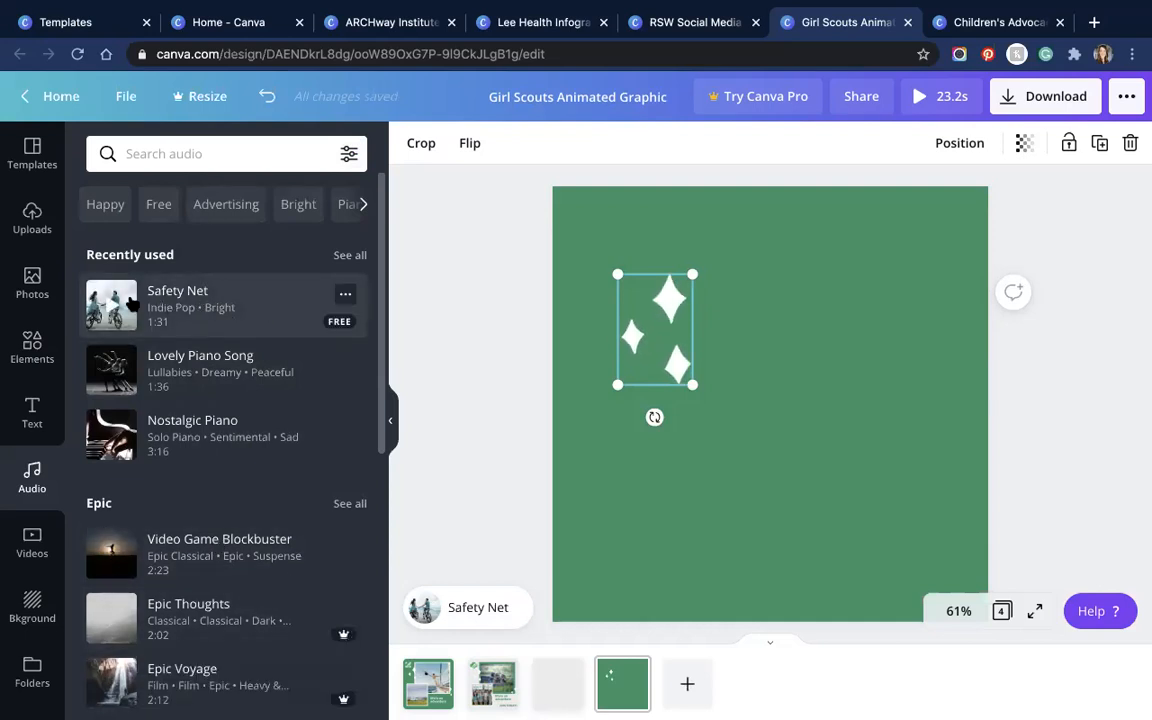
Step: Delete the sailing photo from page 1's large frame, leaving it empty and white
click(492, 690)
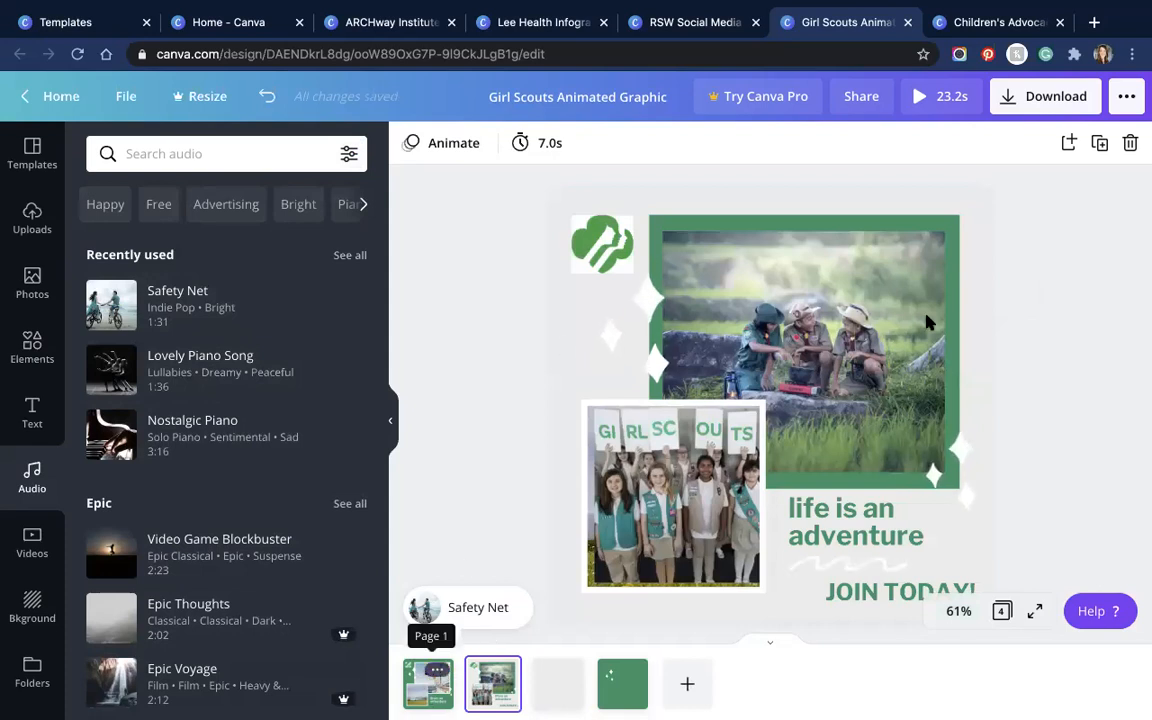
click(418, 688)
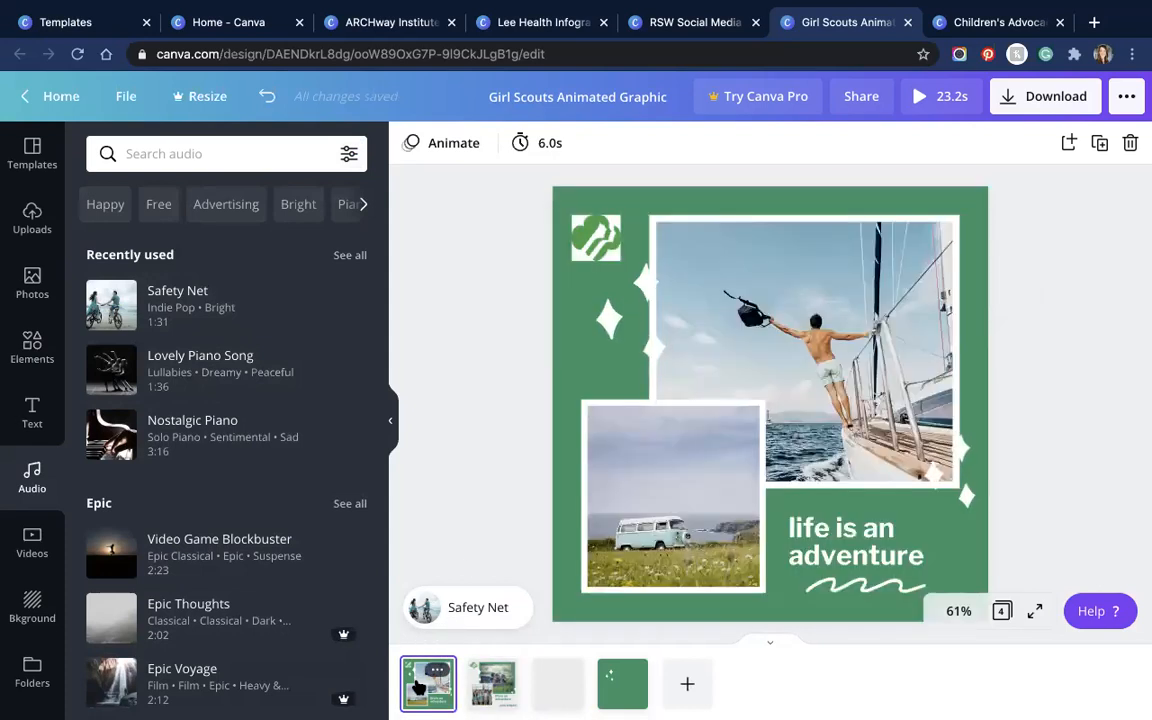
click(826, 285)
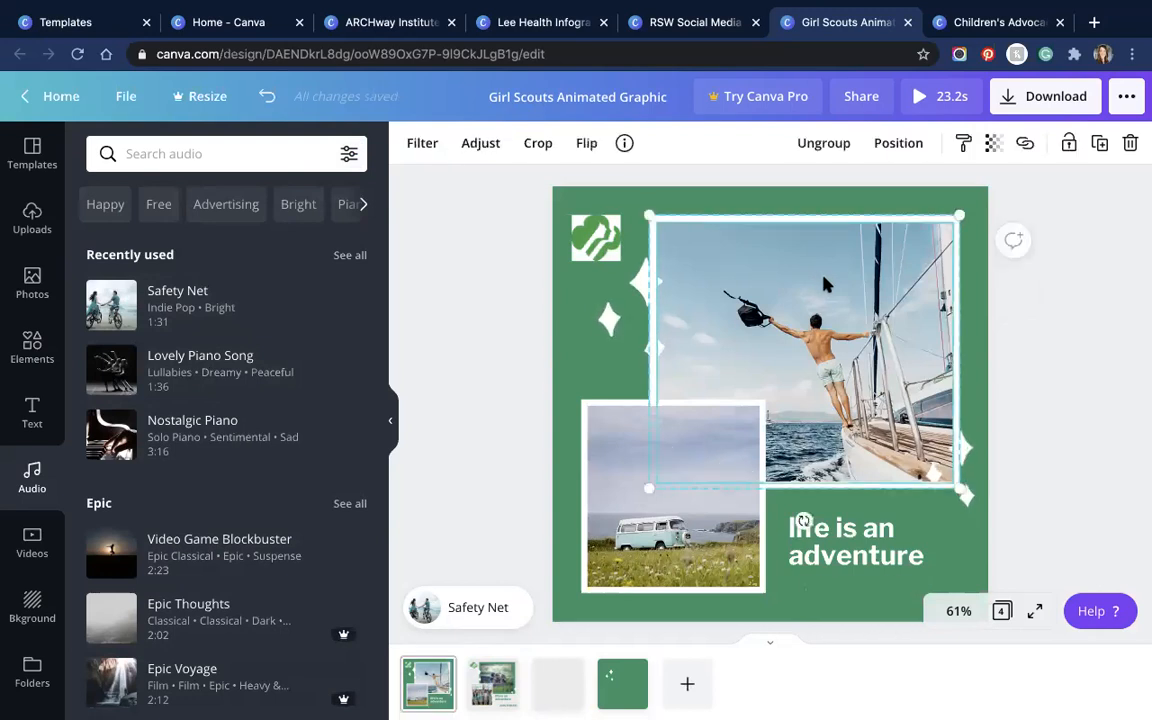
key(Delete)
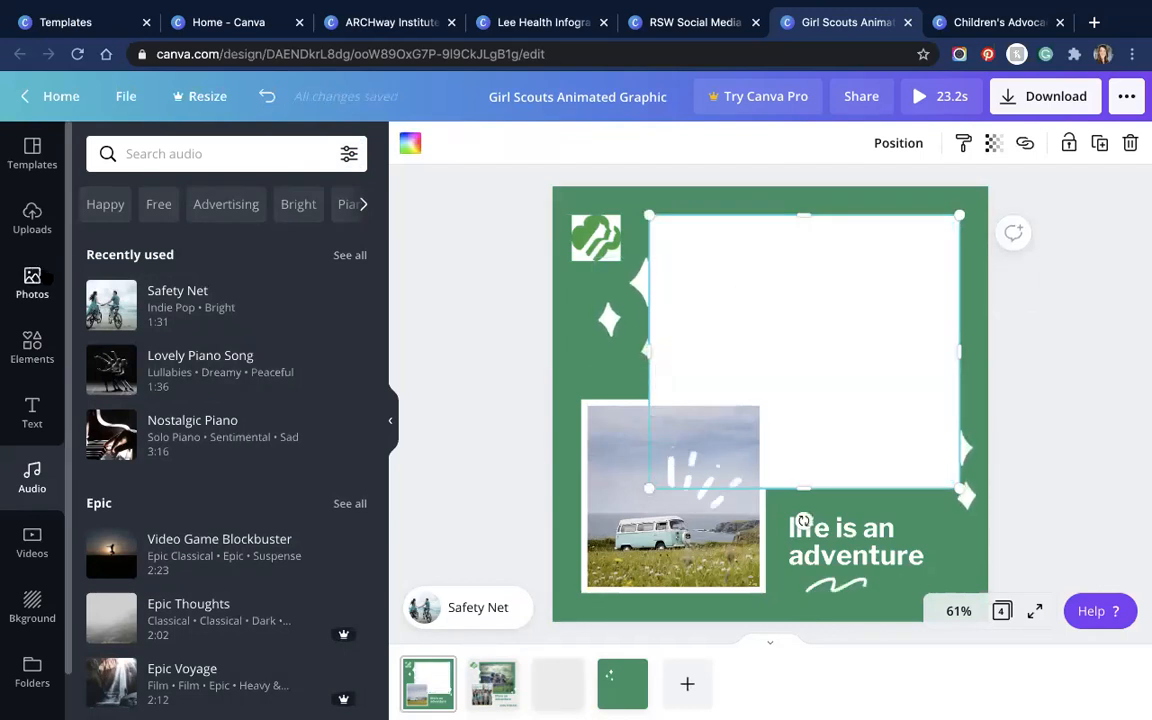
Step: Add the Girl Scouts group photo to the upper-right white area, widen it and crop off its bottom
click(32, 220)
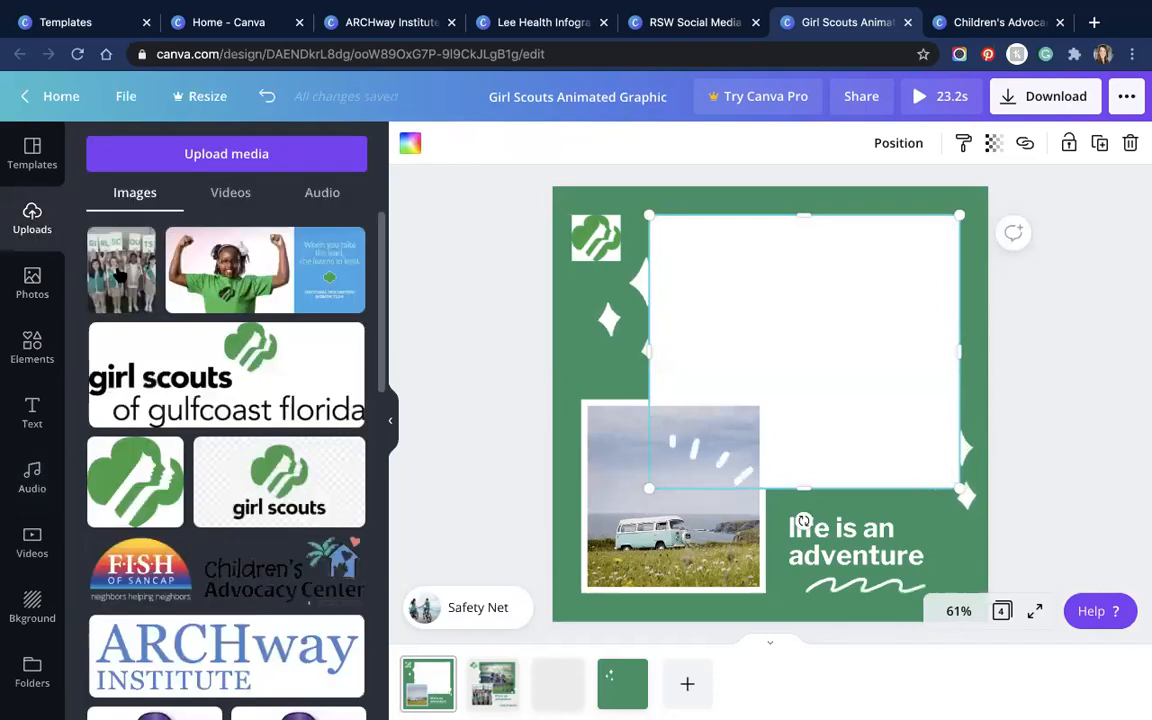
click(120, 268)
drag(785, 450, 807, 410)
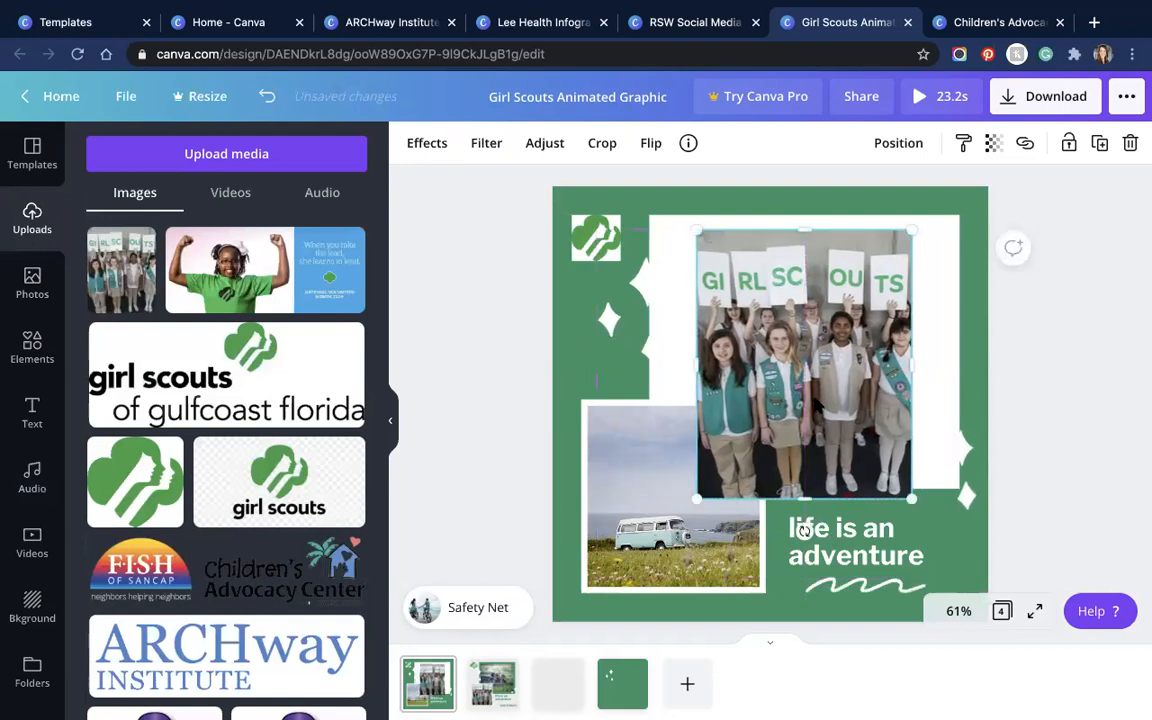
drag(939, 362, 903, 371)
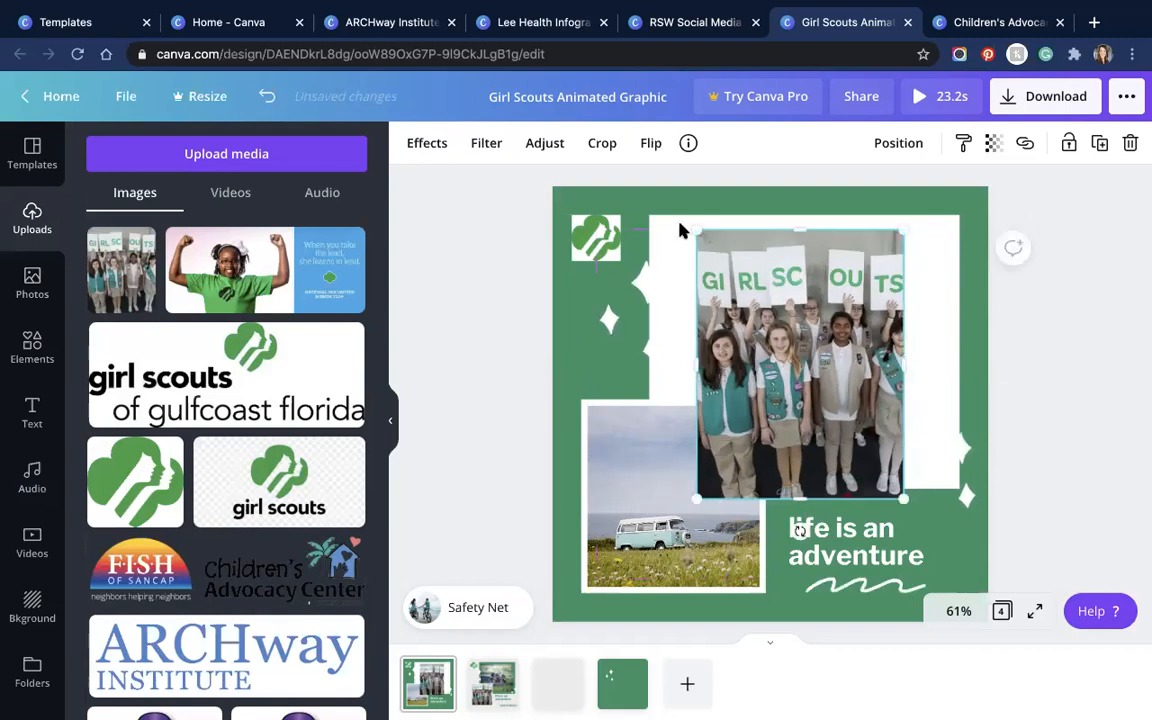
click(601, 145)
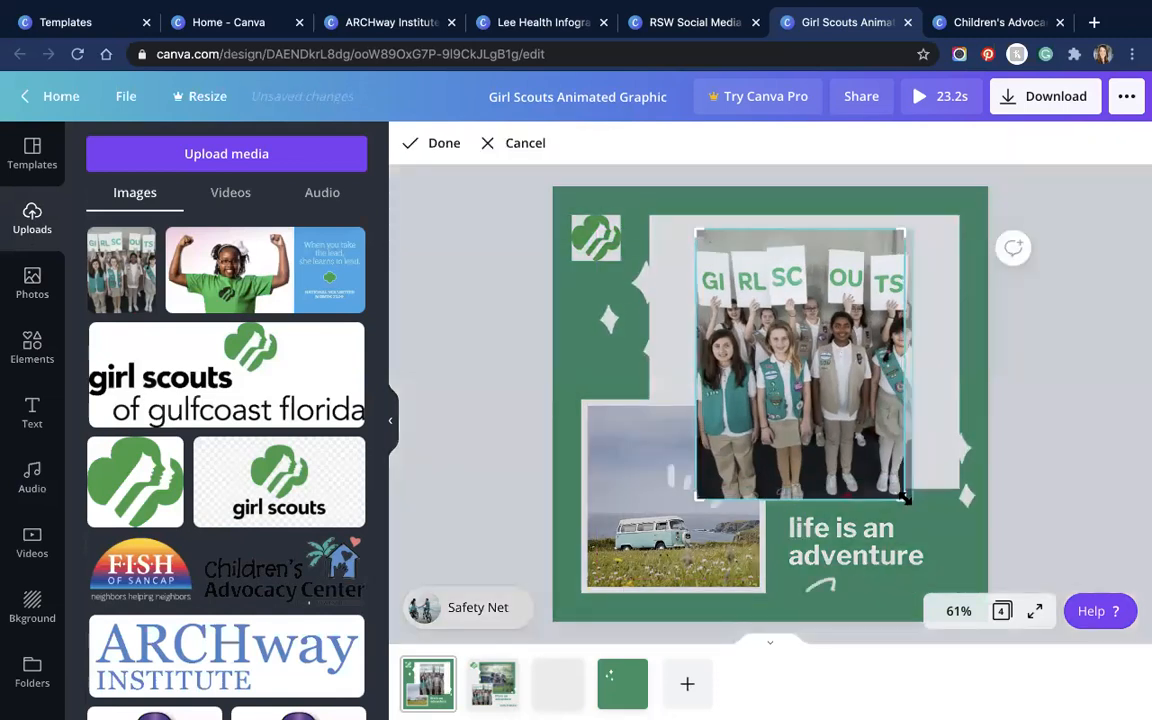
drag(935, 448, 927, 386)
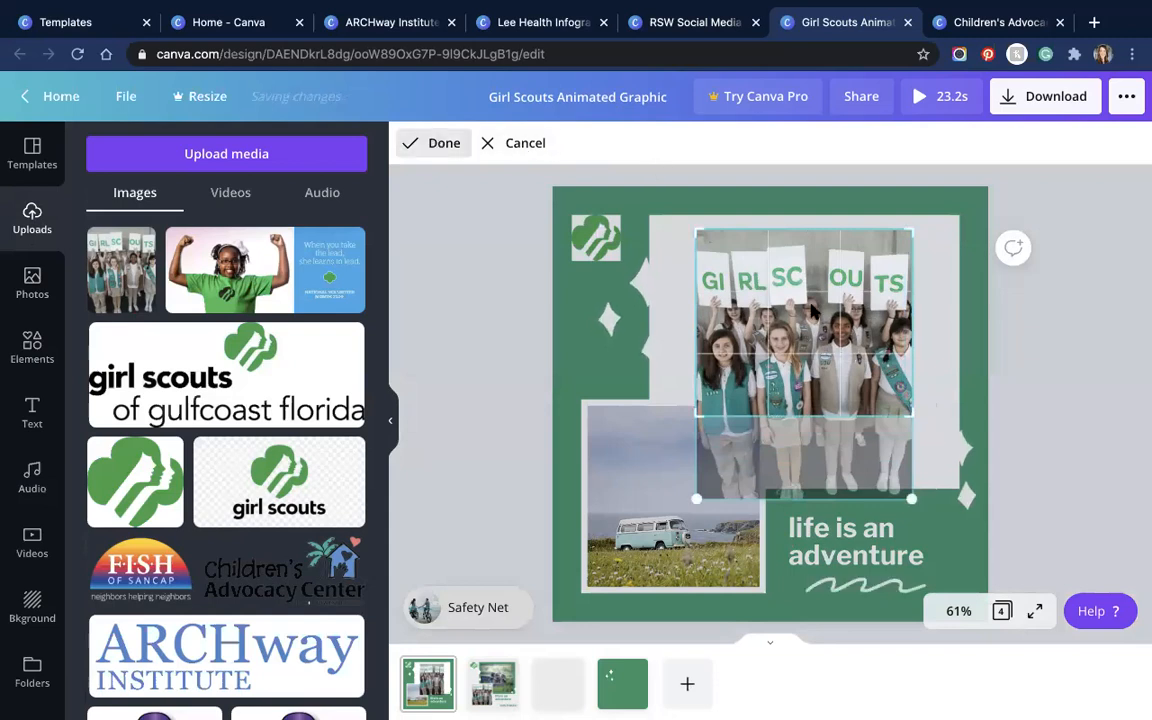
click(444, 143)
Step: Reposition and enlarge the cropped group photo to about 498 by 428
drag(810, 284, 818, 308)
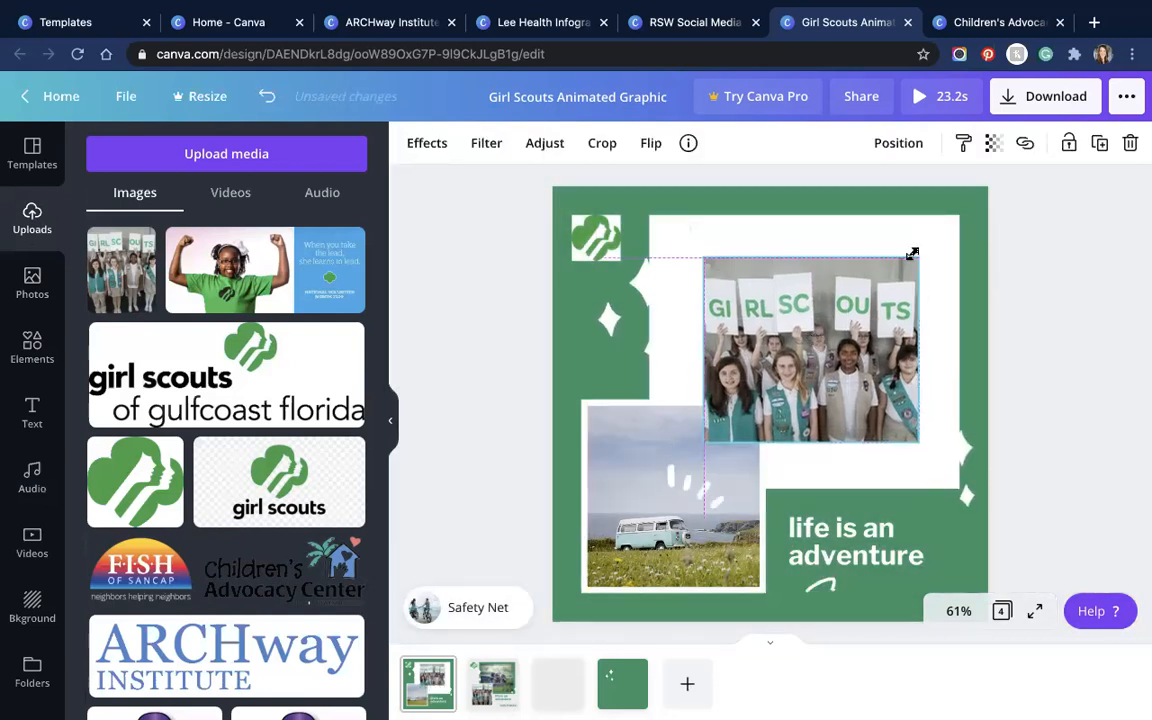
drag(915, 256, 939, 232)
drag(704, 236, 664, 231)
drag(800, 302, 802, 291)
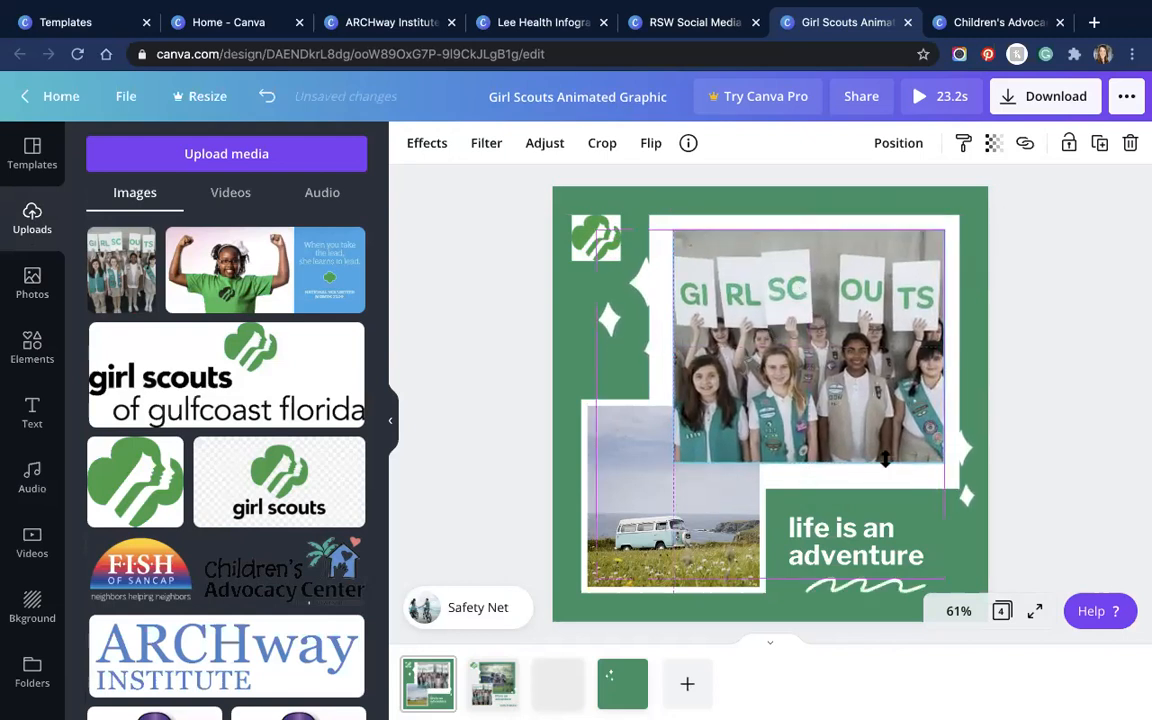
drag(810, 465, 811, 471)
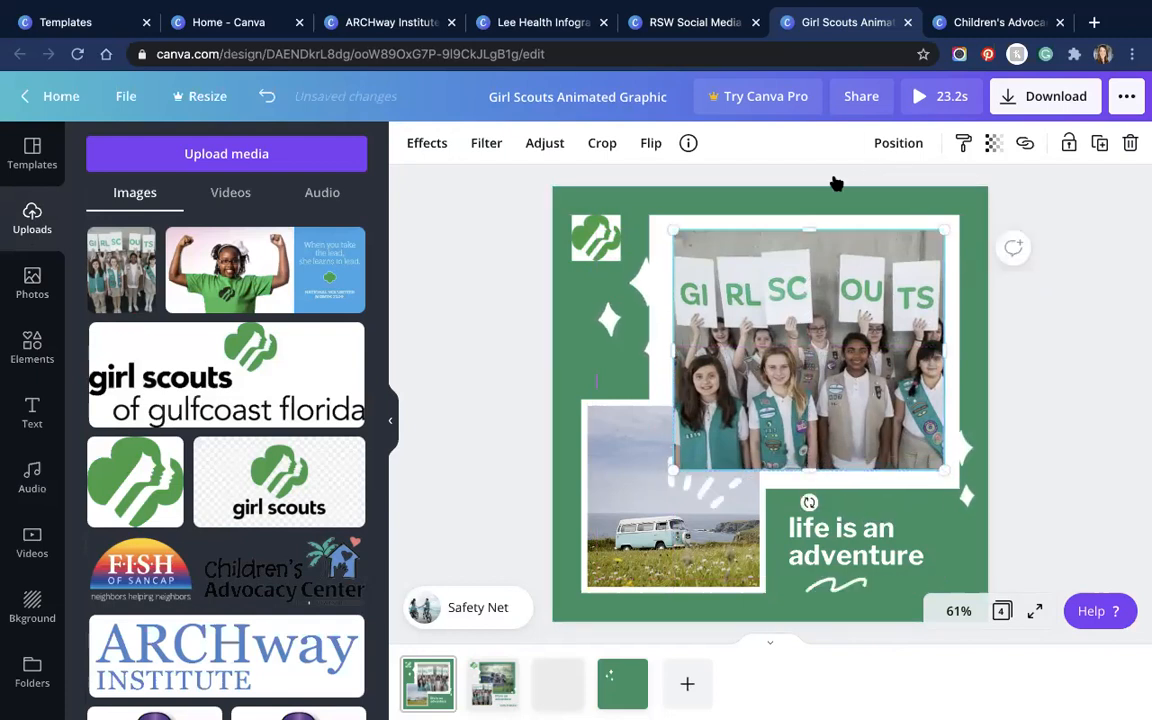
Step: Send the group photo one layer backward and browse the Frames elements
click(898, 143)
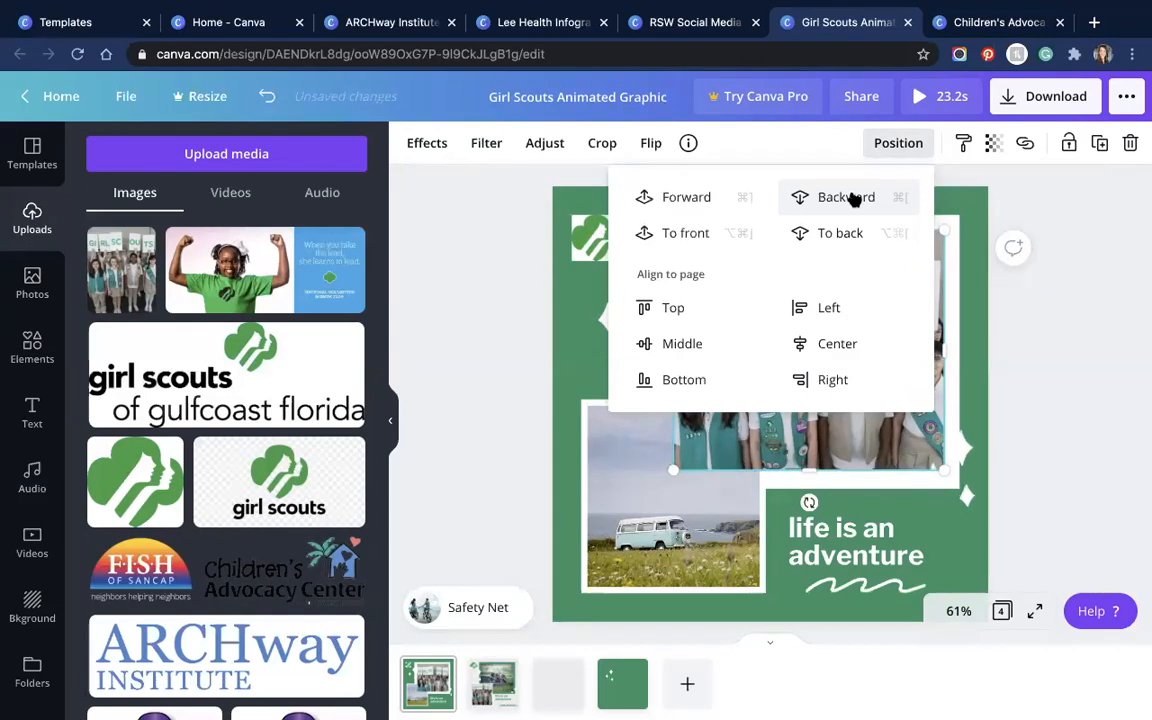
click(850, 198)
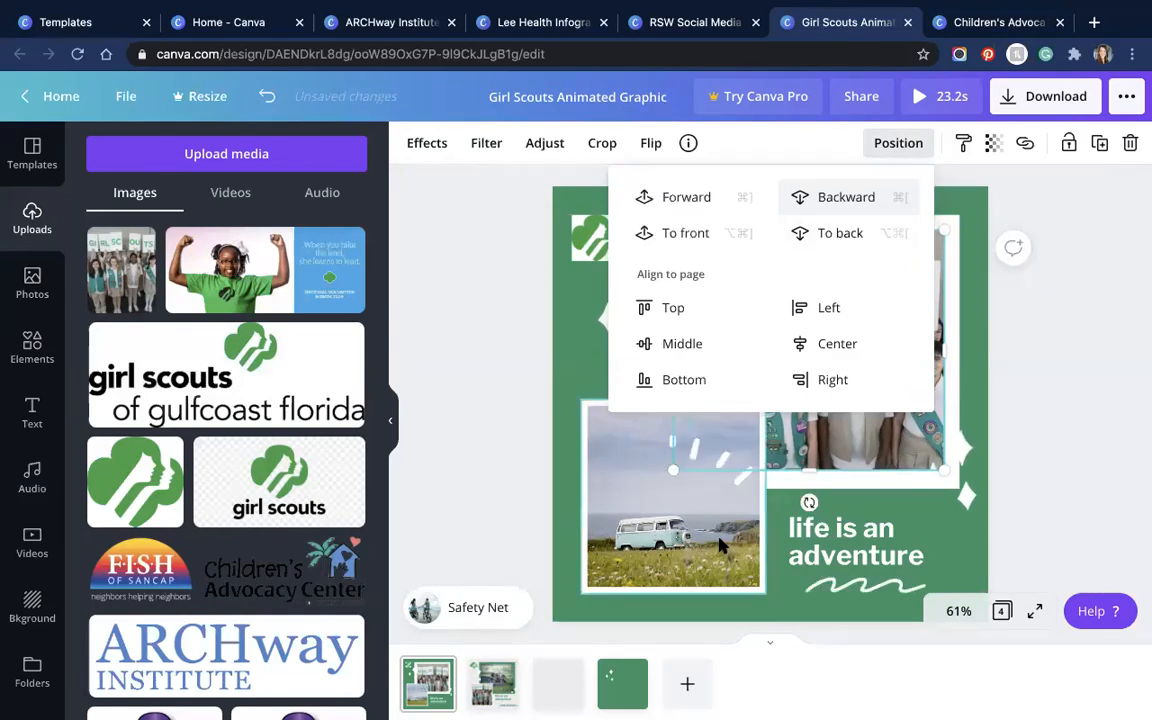
click(726, 440)
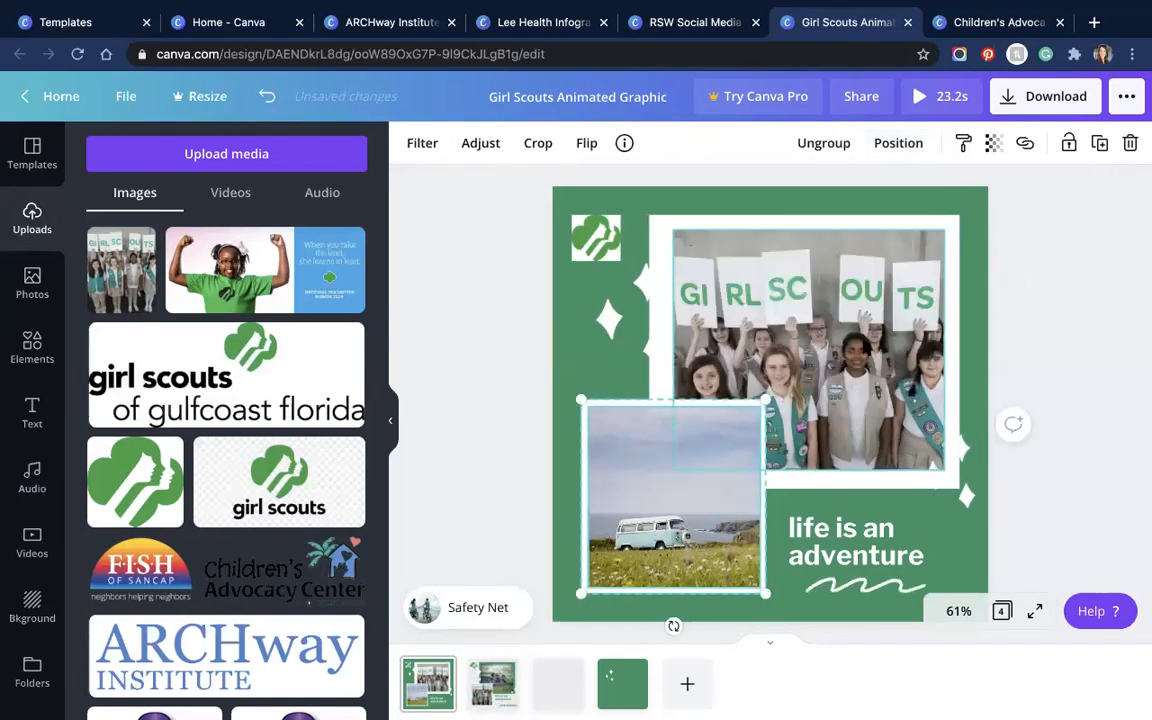
click(873, 345)
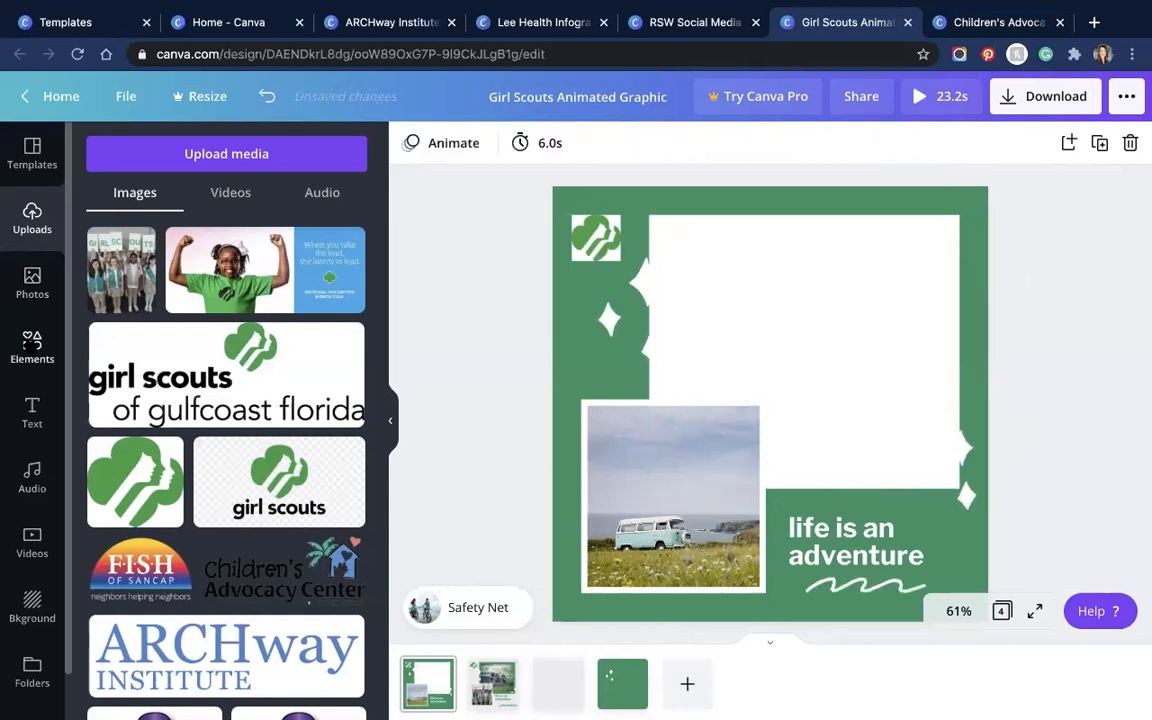
click(32, 345)
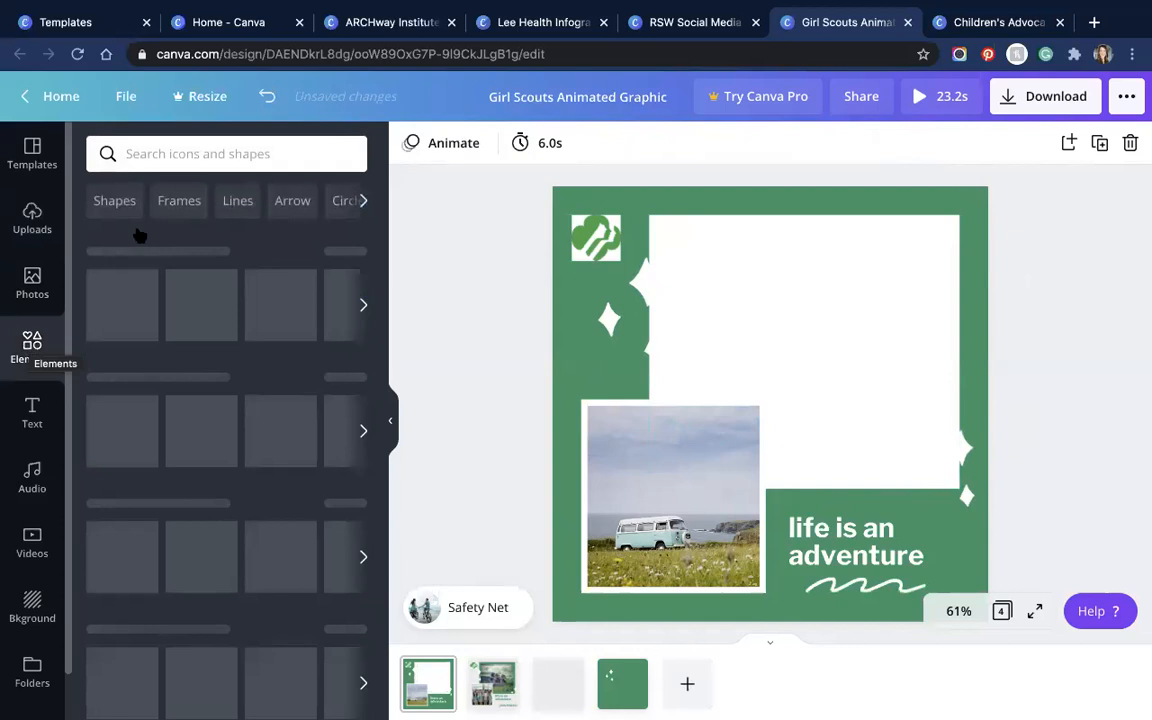
click(178, 203)
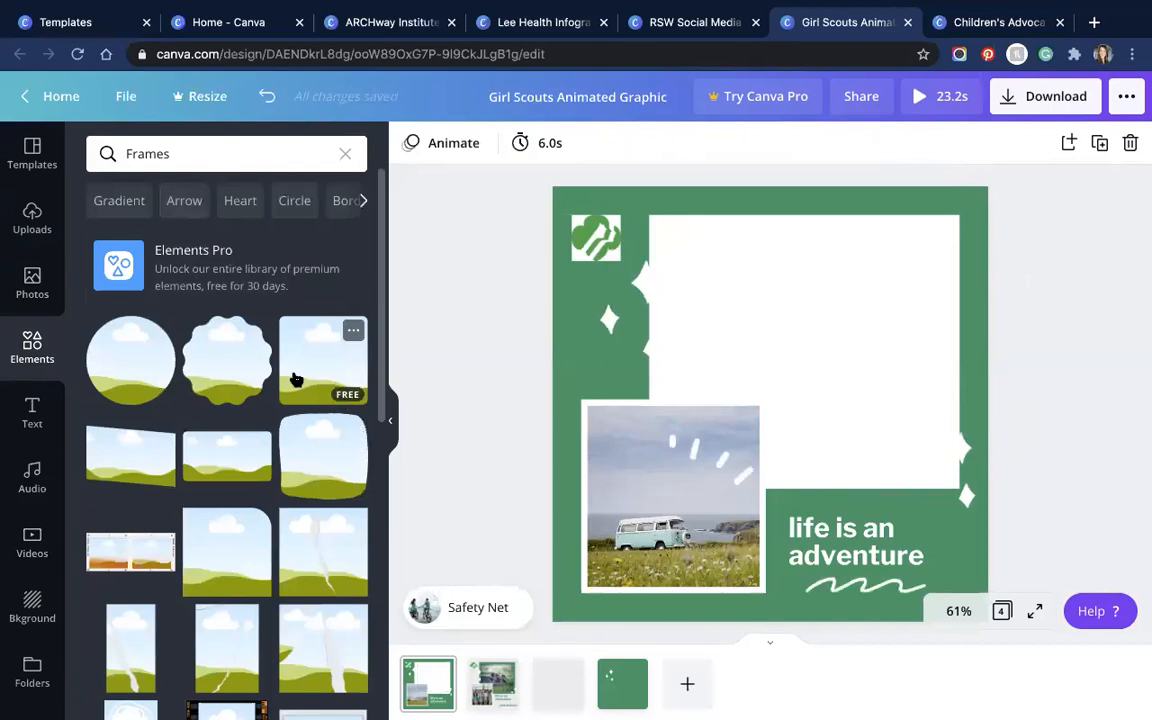
Step: Add a landscape placeholder frame in the upper-right white area, sized about 447 square
click(314, 362)
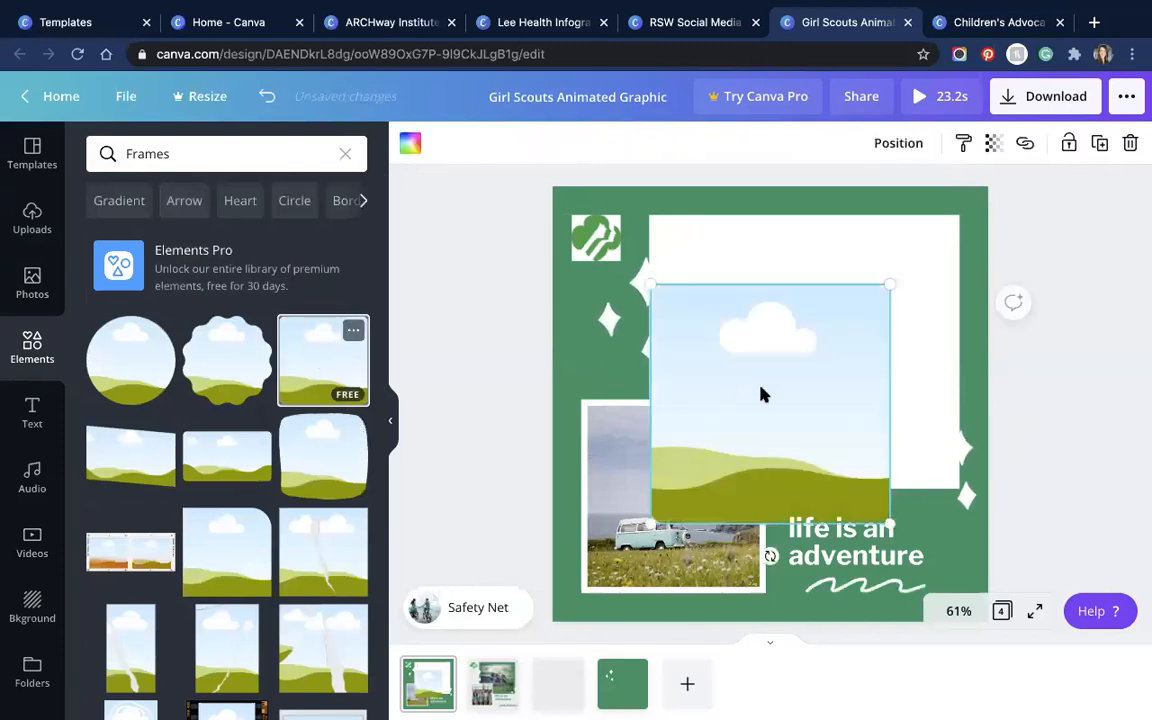
drag(760, 395, 792, 332)
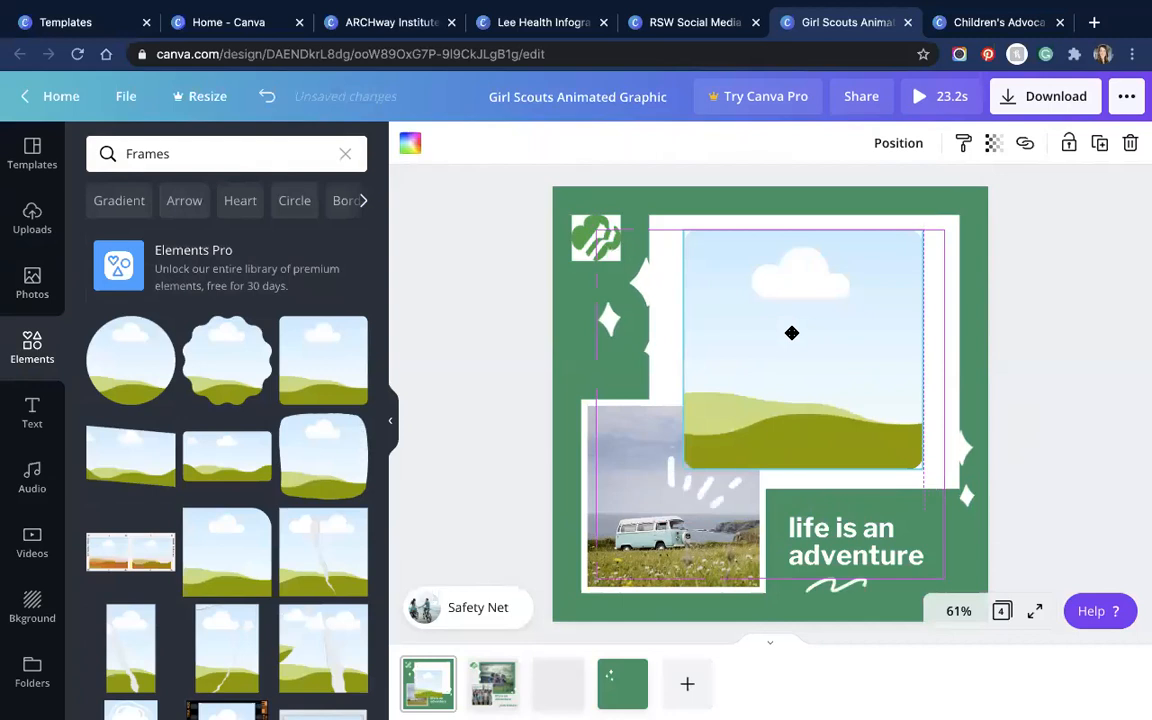
drag(943, 472, 964, 492)
drag(860, 427, 853, 413)
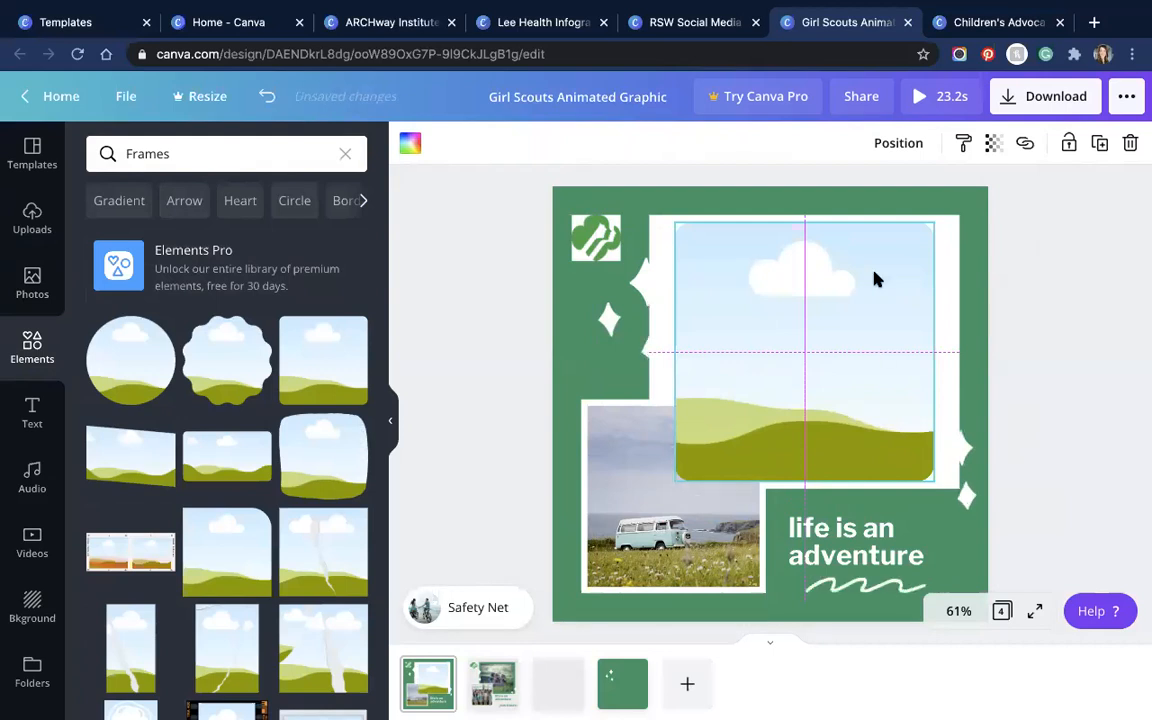
drag(654, 218, 665, 248)
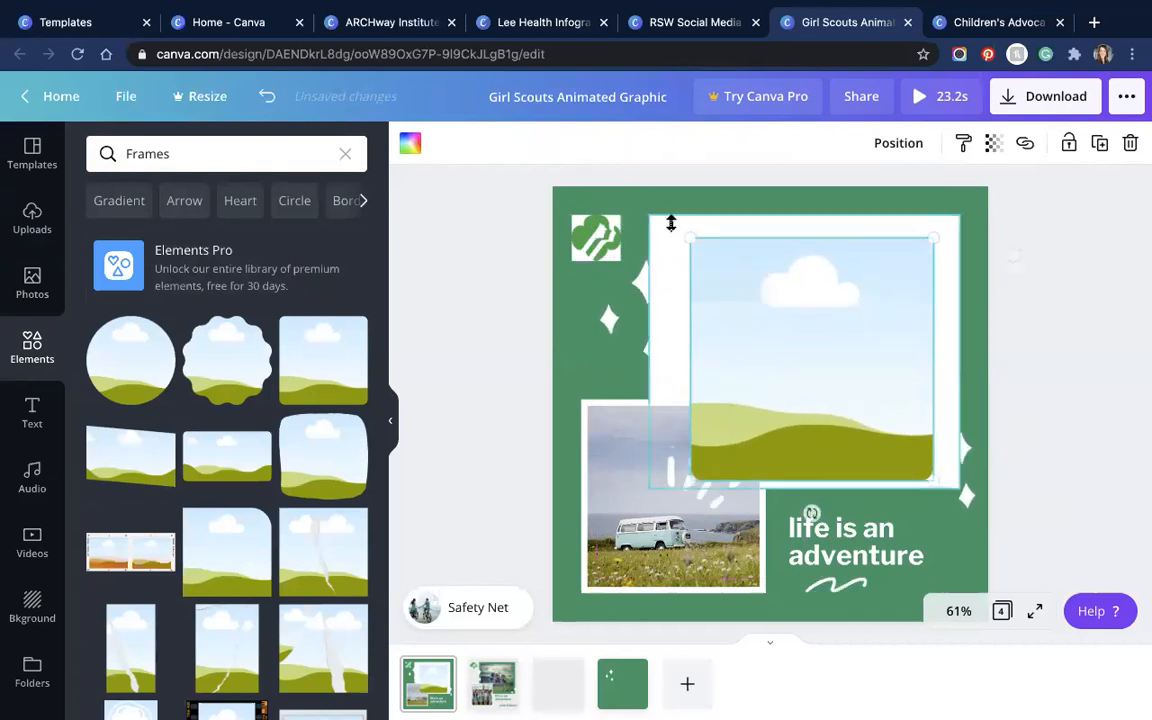
Step: Narrow the white backing shape and send the frame one layer backward behind the van photo
click(674, 226)
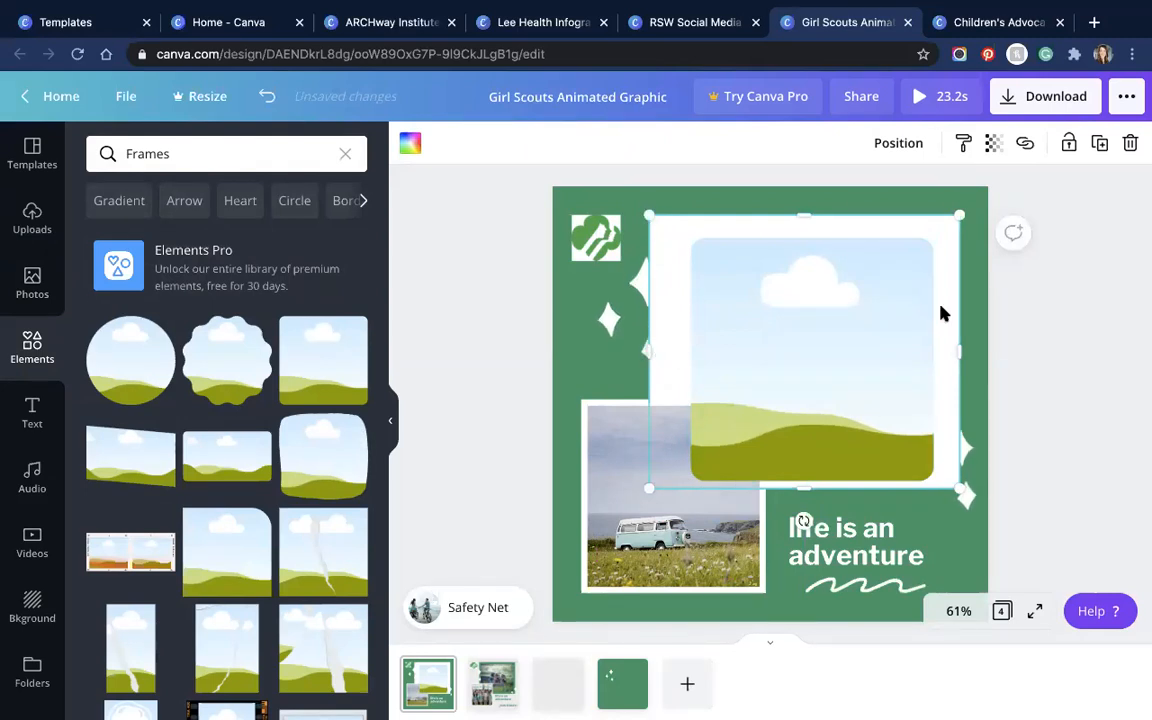
drag(649, 351, 679, 351)
drag(903, 329, 895, 327)
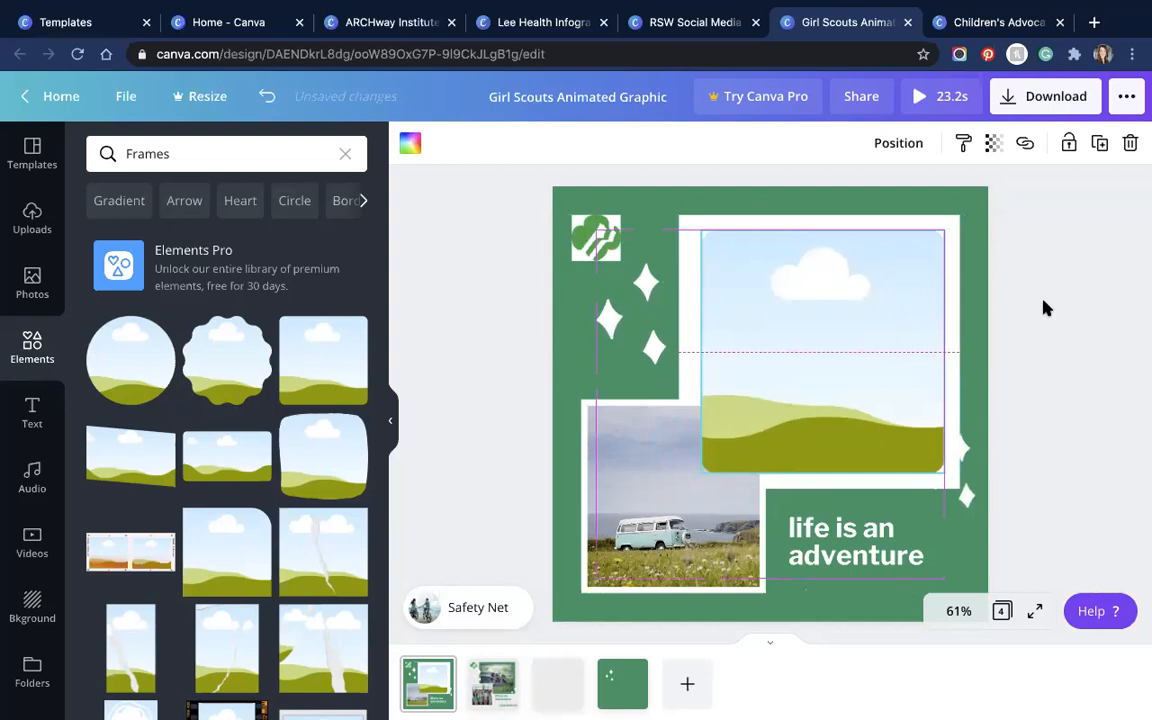
click(900, 143)
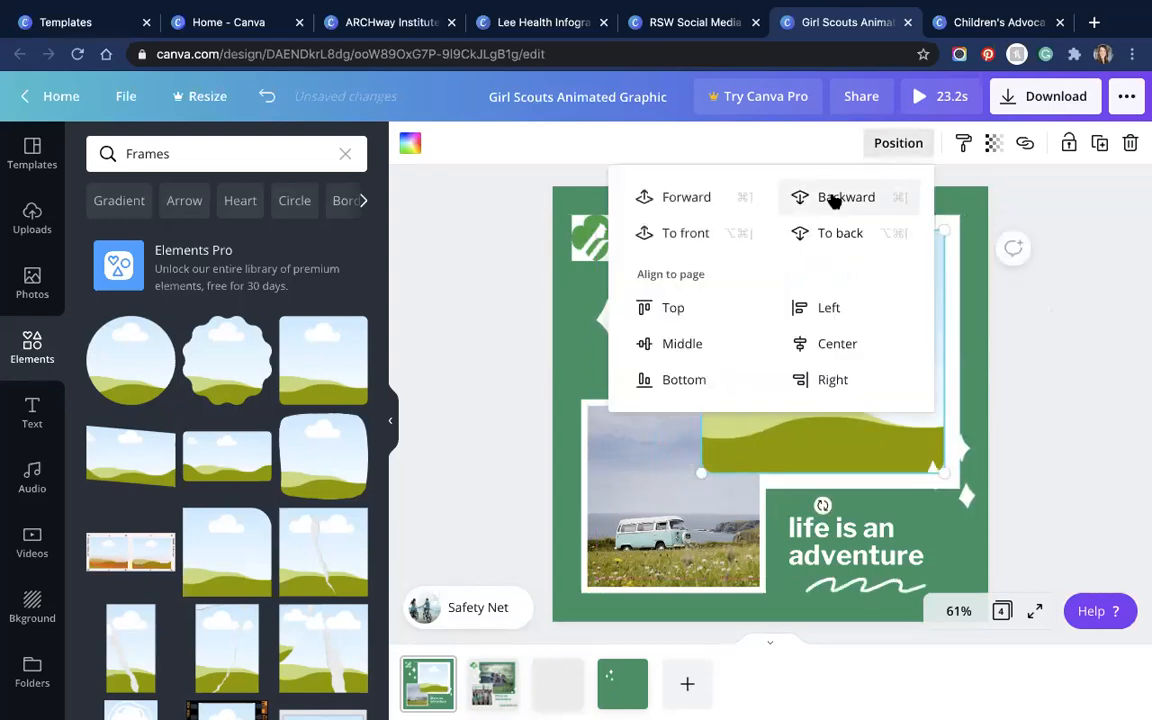
click(838, 198)
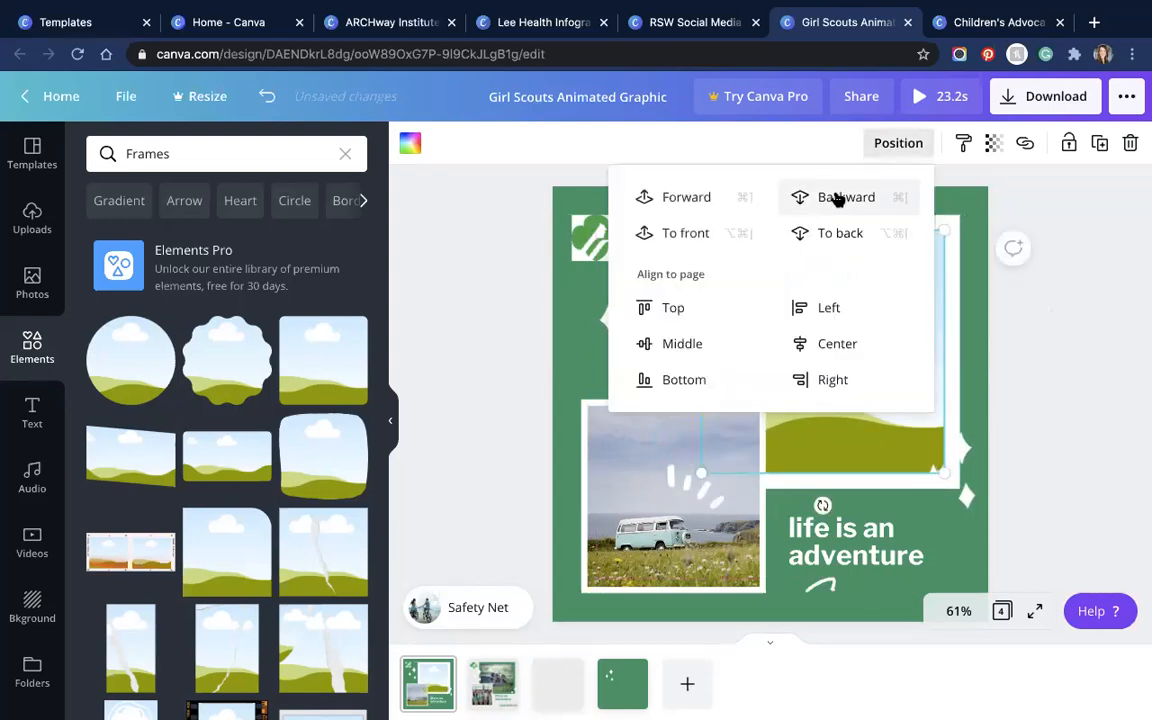
click(1016, 299)
click(32, 283)
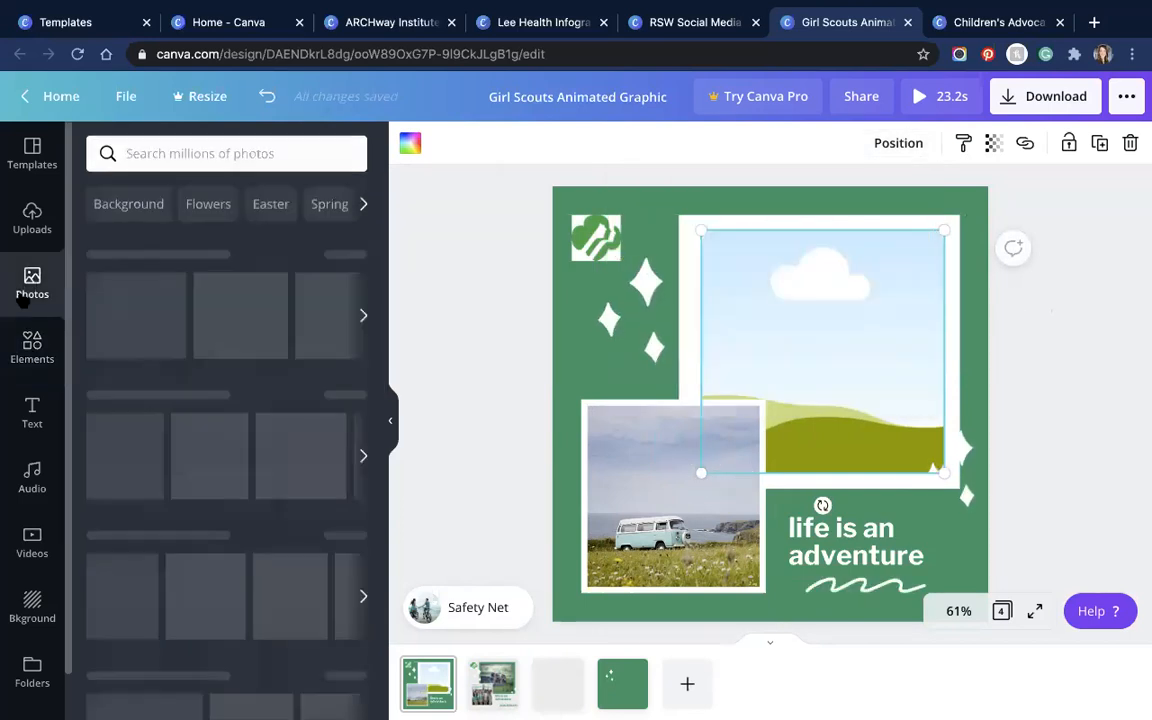
Step: Fill the top frame with the Girl Scouts group photo and delete the van photo
click(32, 217)
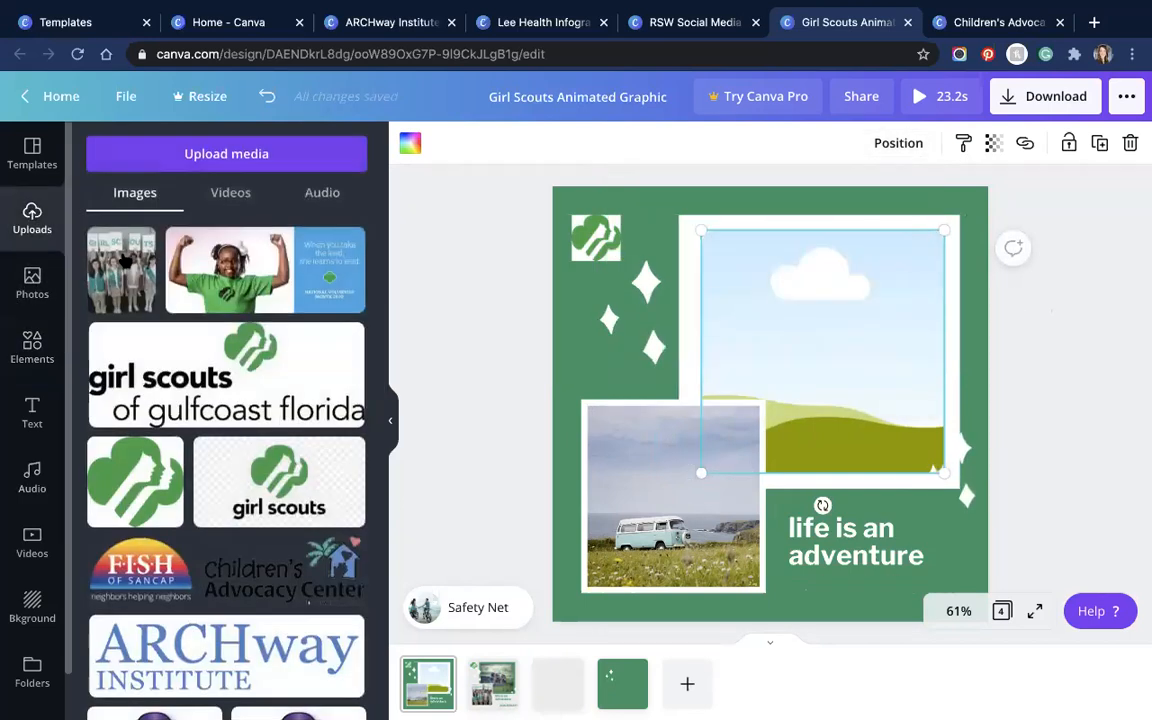
drag(588, 308, 812, 320)
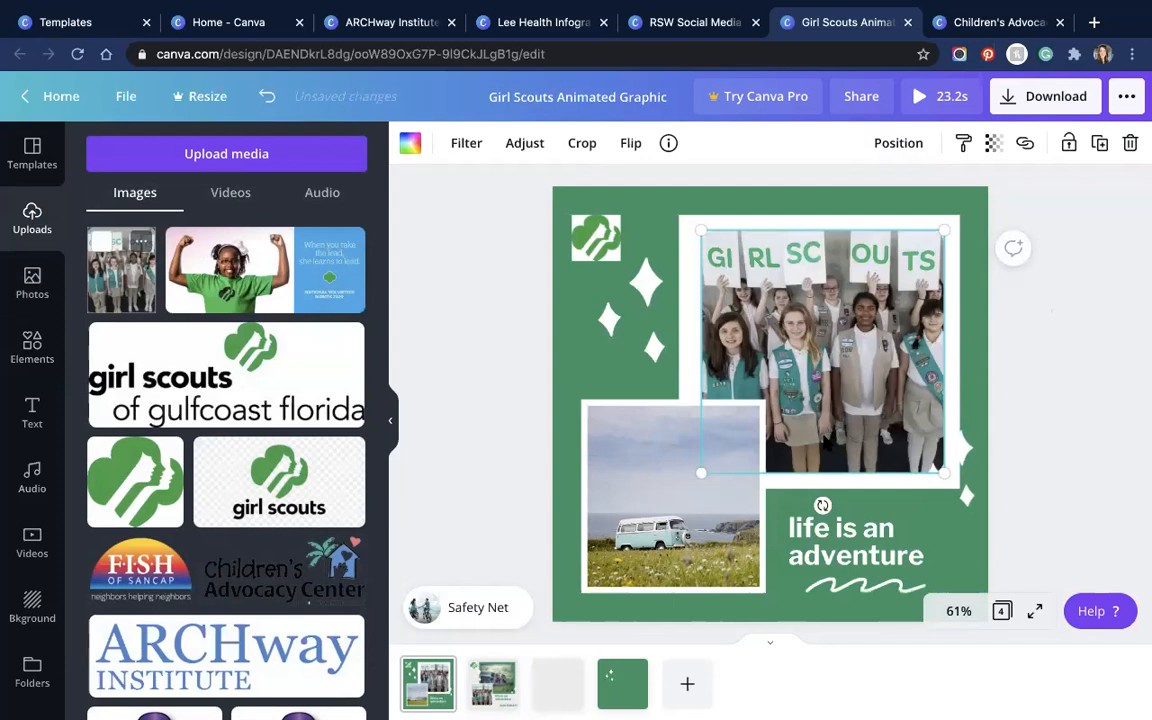
click(632, 524)
key(Delete)
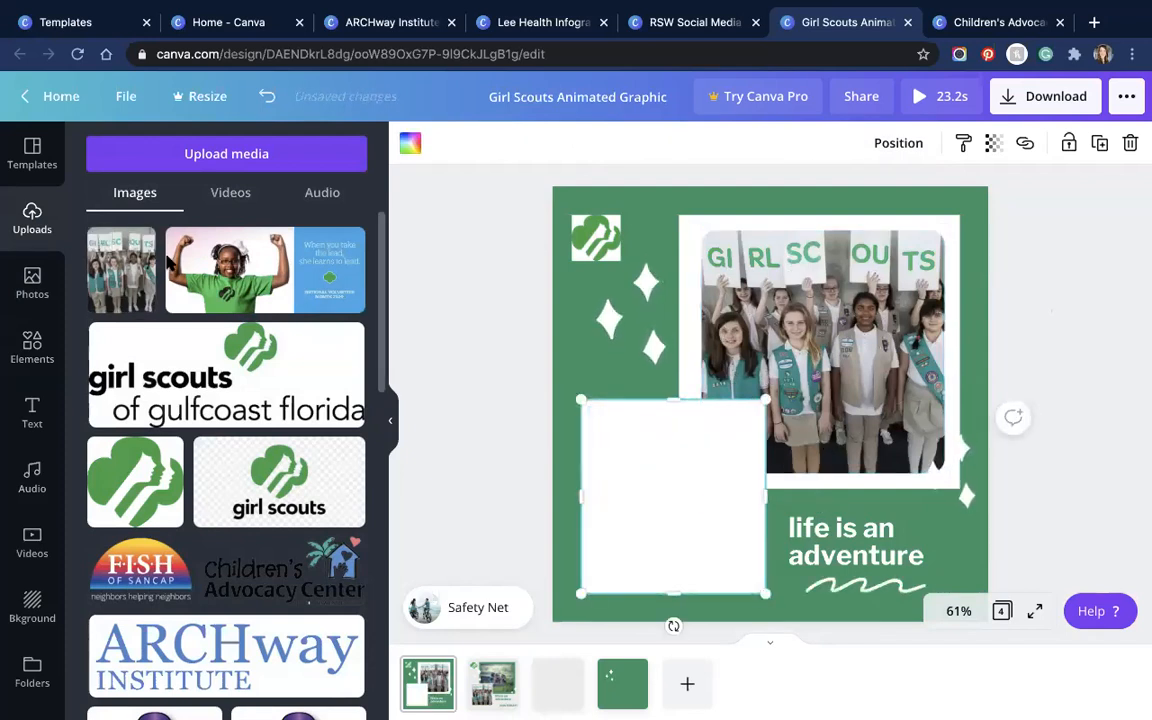
Step: Place the girl-in-green image on the white box, cropping away its blue text side
click(290, 272)
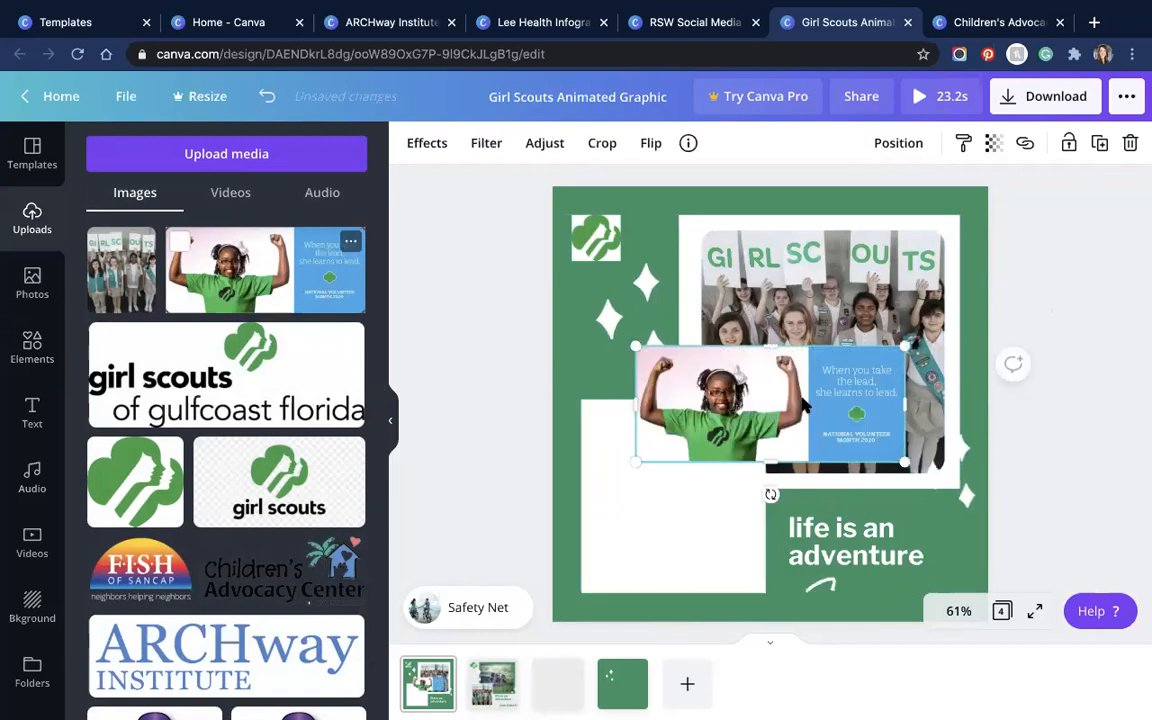
drag(788, 386, 740, 478)
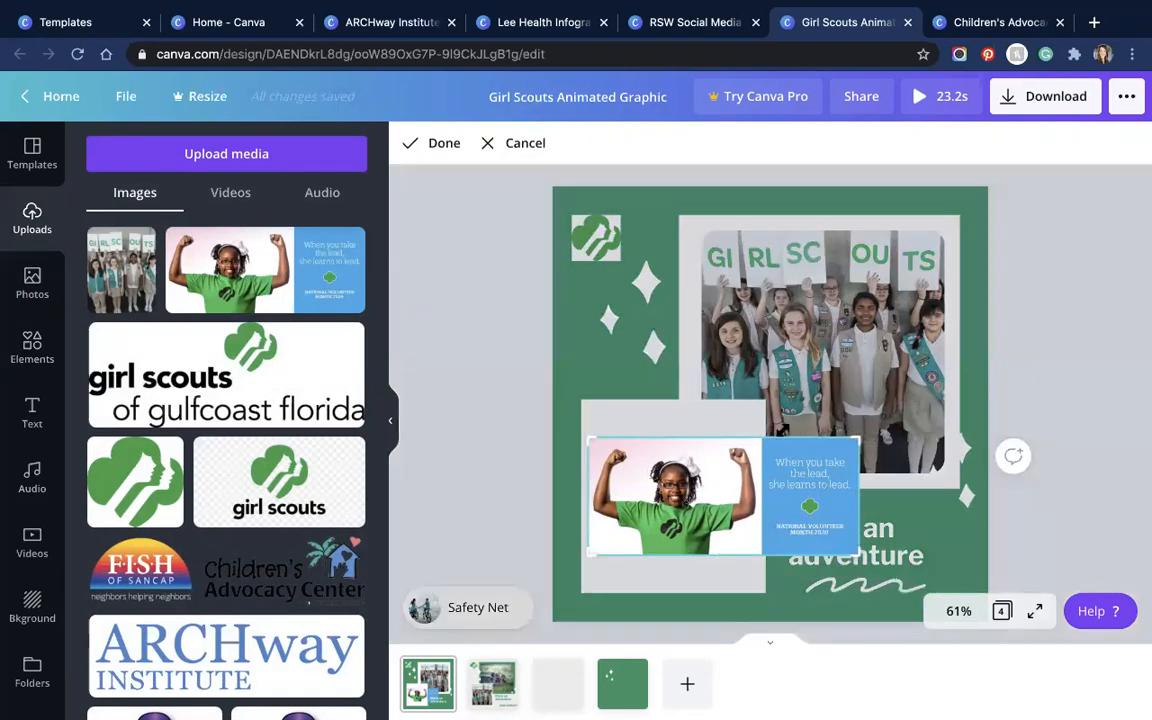
drag(858, 438, 762, 429)
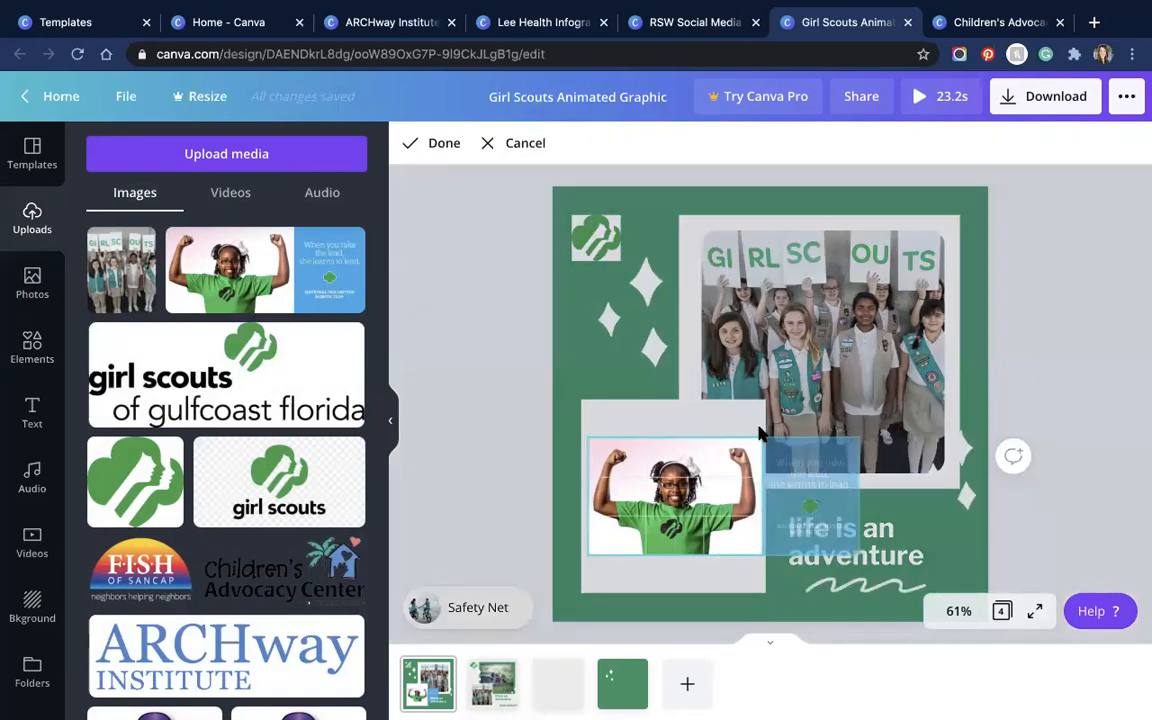
click(434, 143)
drag(682, 487, 677, 489)
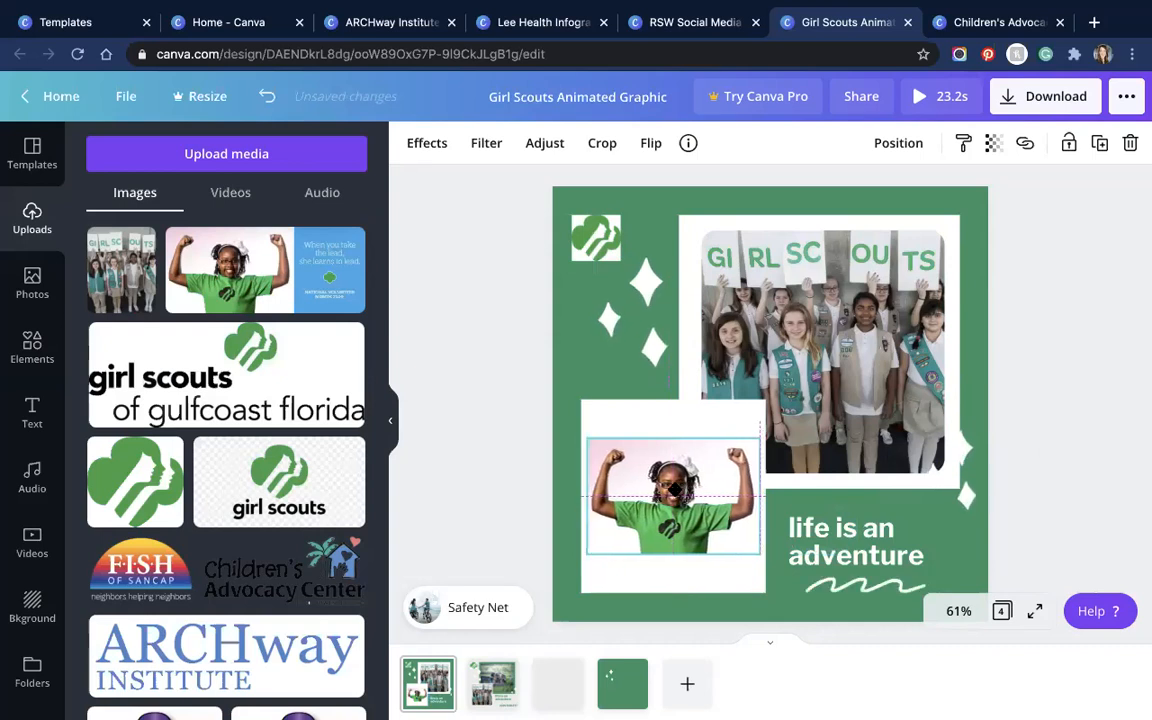
Step: Shorten the white box behind the girl photo from its top and bottom
click(676, 422)
drag(676, 425, 676, 445)
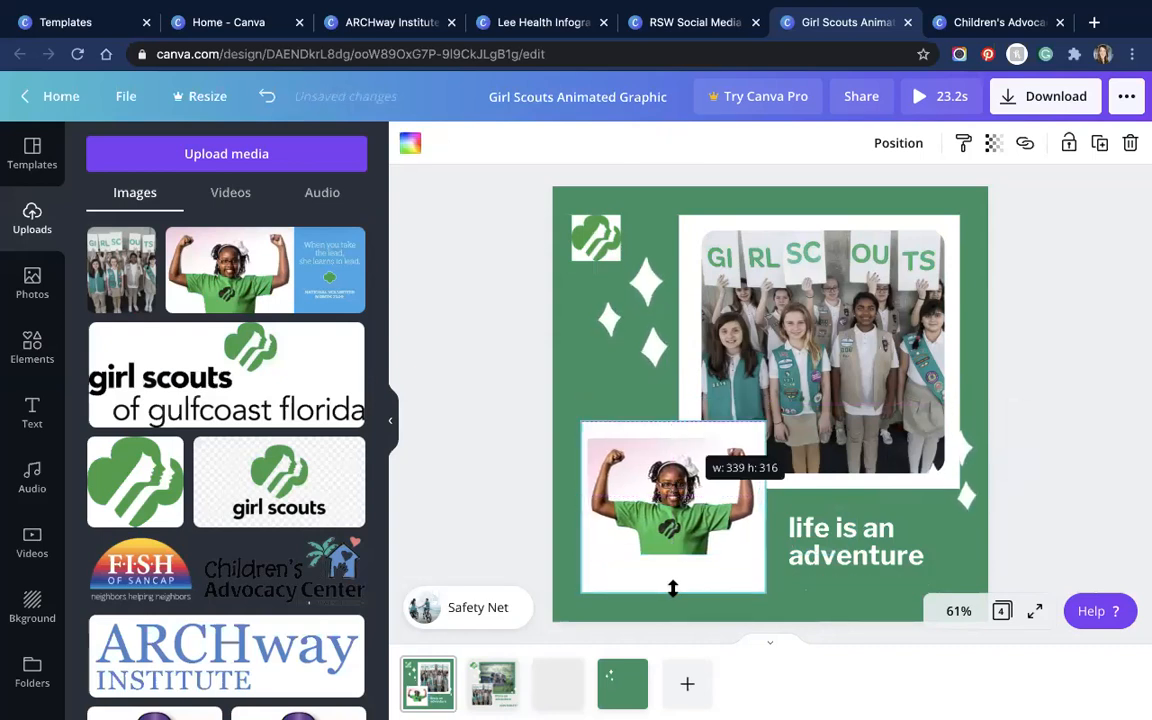
drag(674, 588, 676, 563)
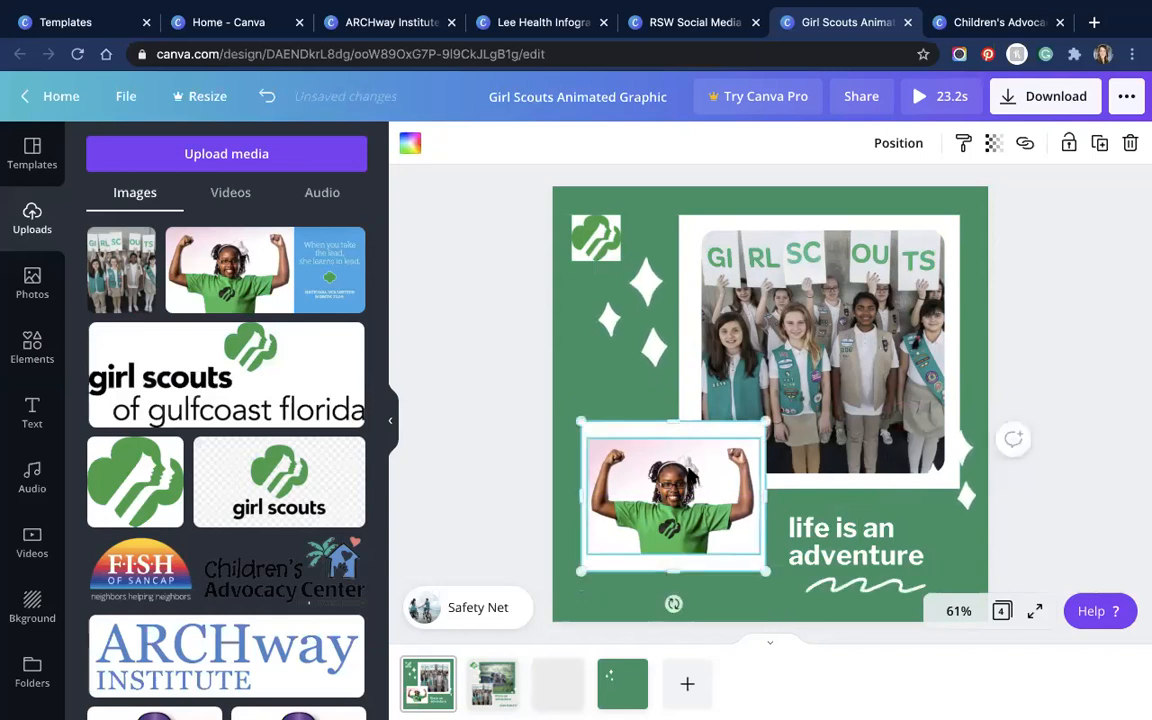
click(684, 460)
Step: Move the right-side sparkles lower and make the group photo's backing square light mint green
click(620, 360)
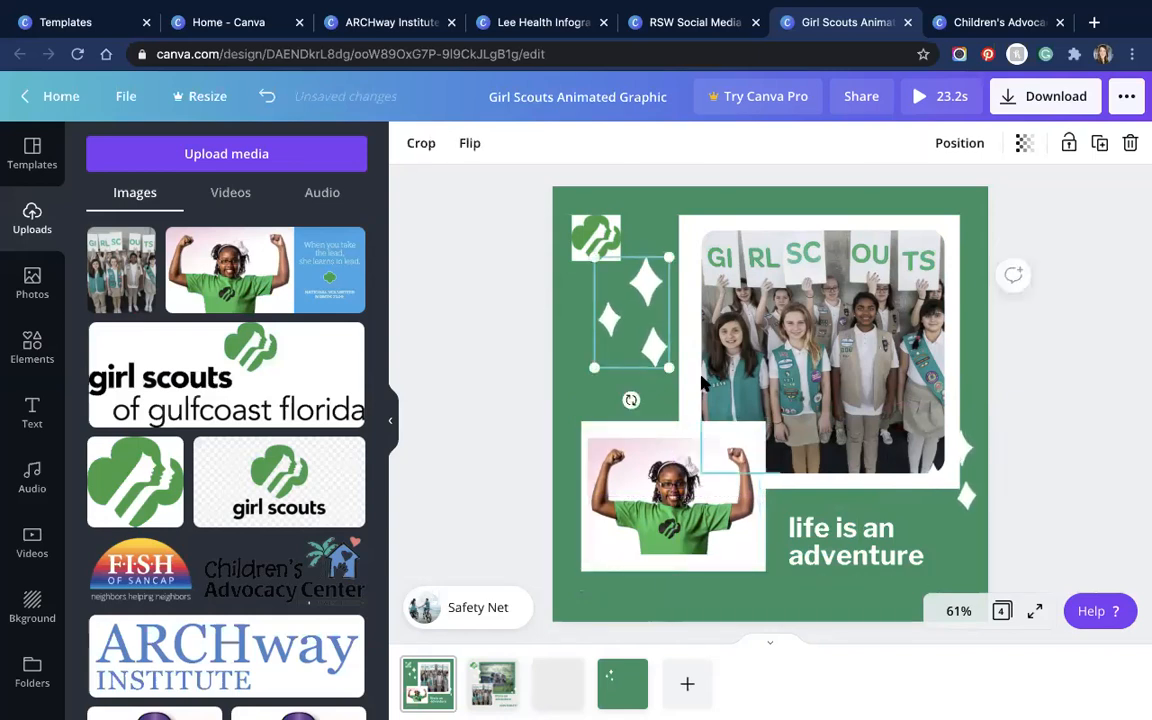
drag(949, 509, 972, 418)
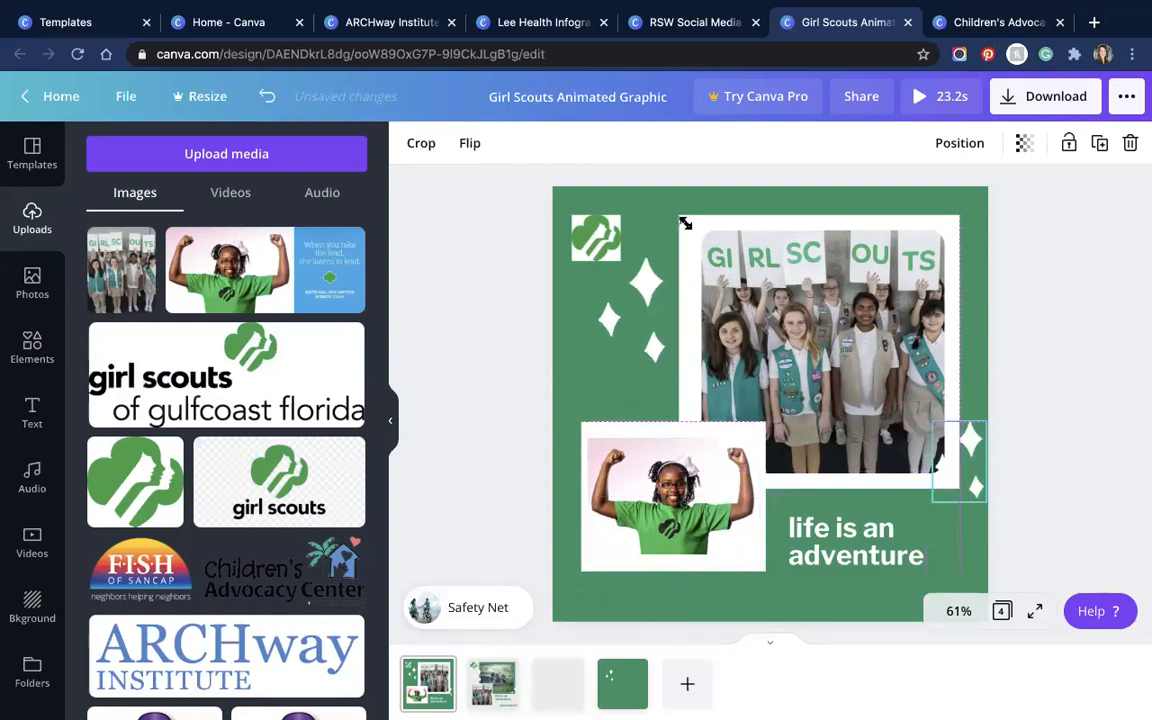
click(952, 400)
click(410, 143)
click(104, 322)
click(154, 403)
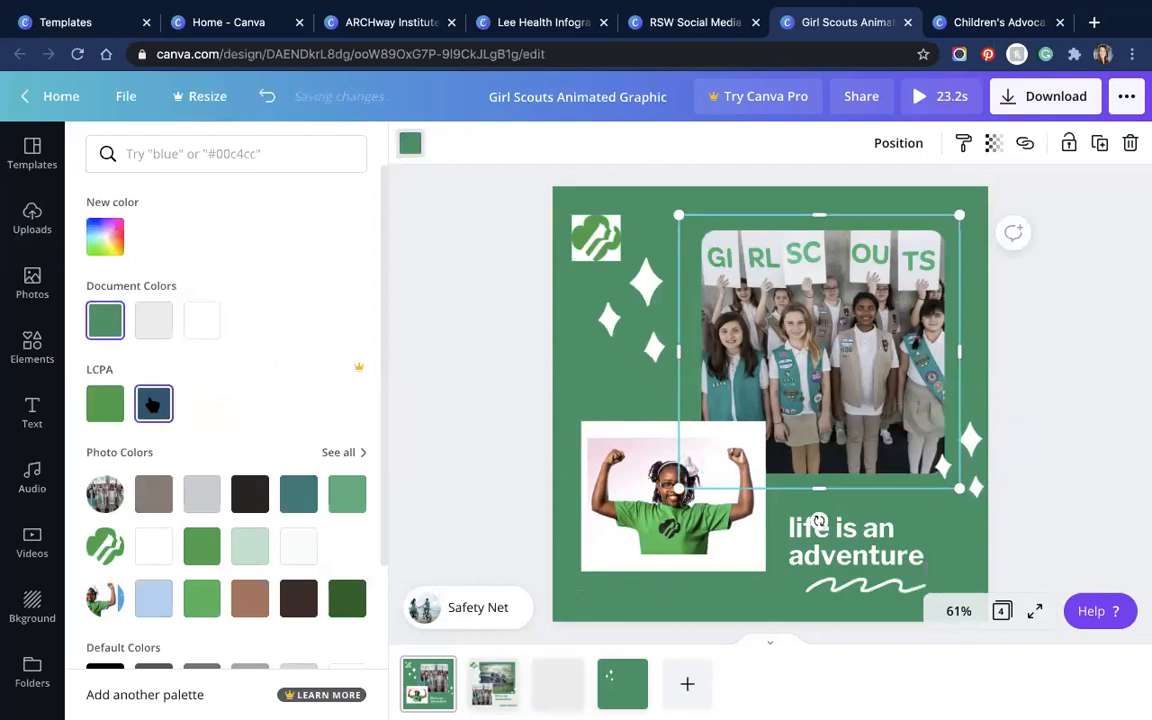
click(250, 546)
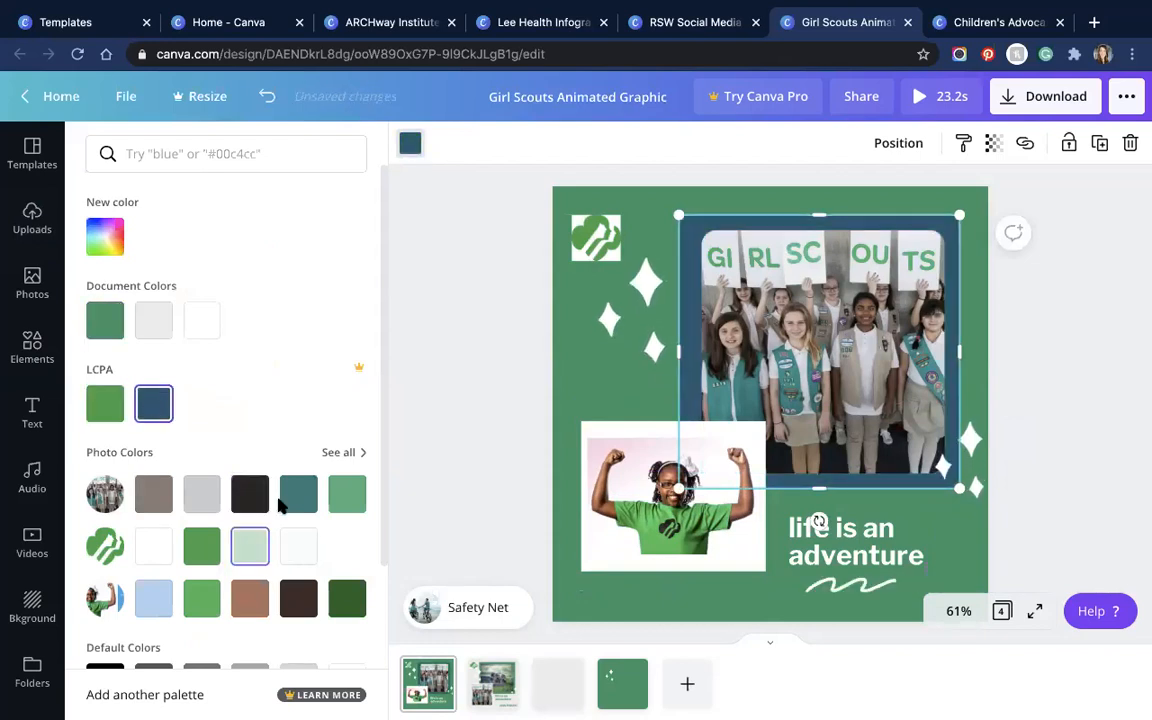
click(752, 278)
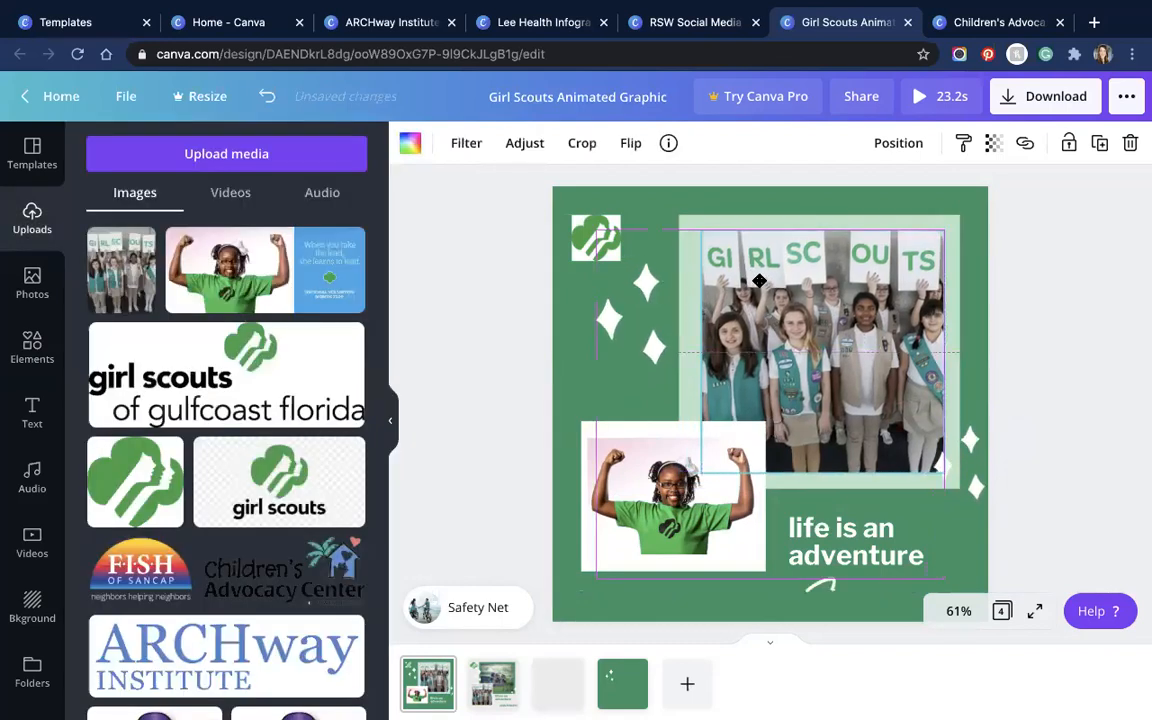
drag(755, 281, 758, 281)
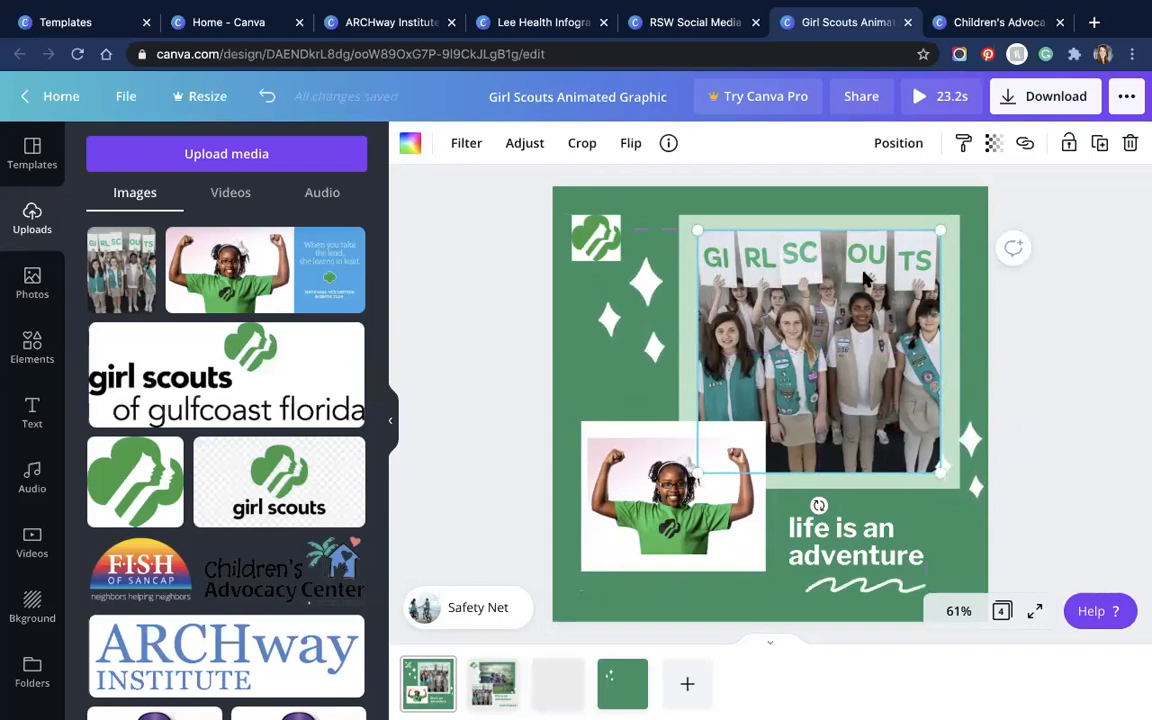
Step: On page 2, play and pause the Safety Net soundtrack, then bring up the audio library
click(490, 688)
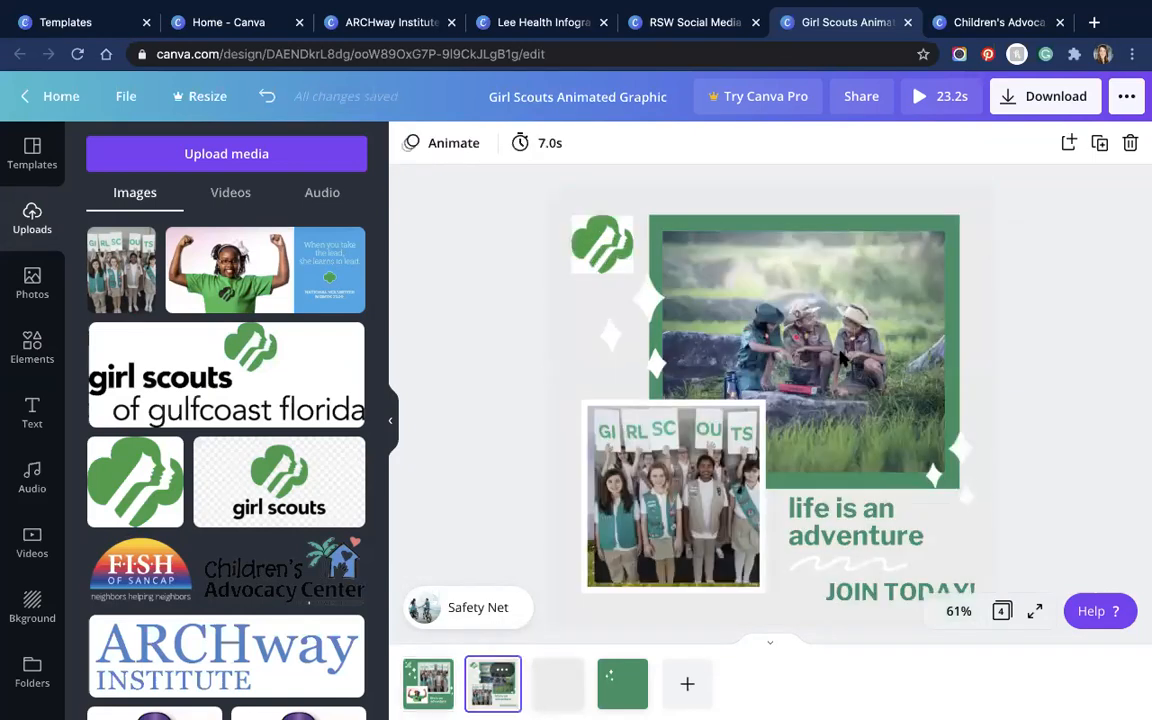
click(459, 609)
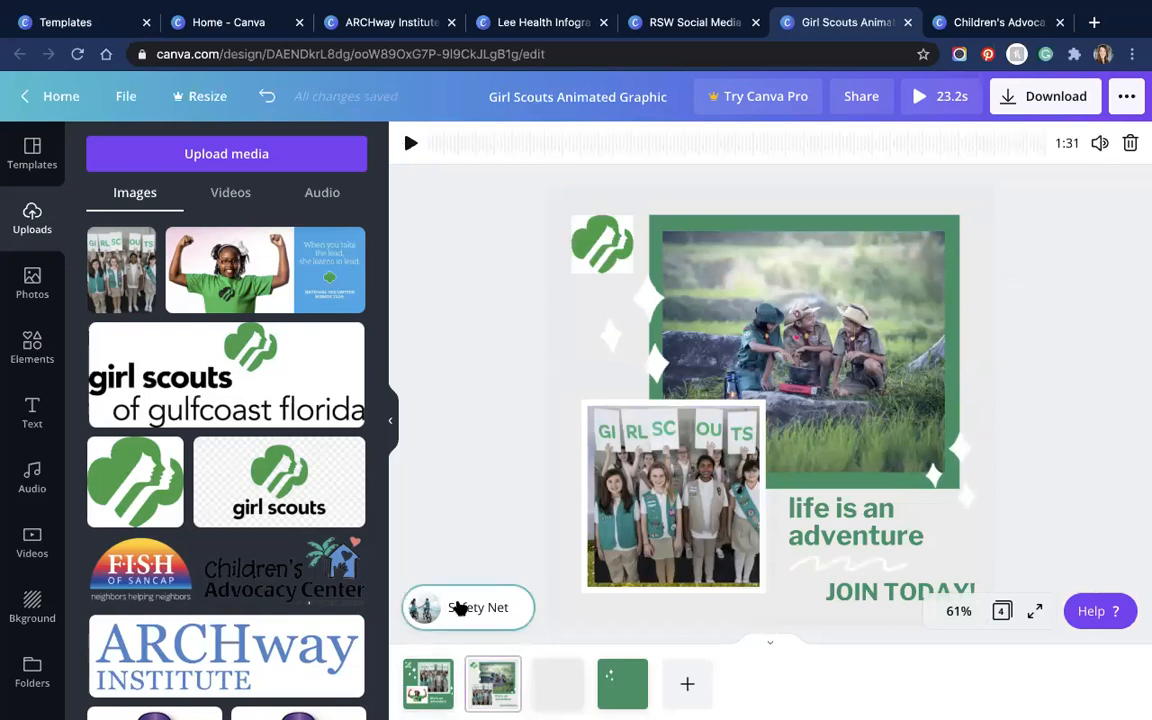
click(412, 145)
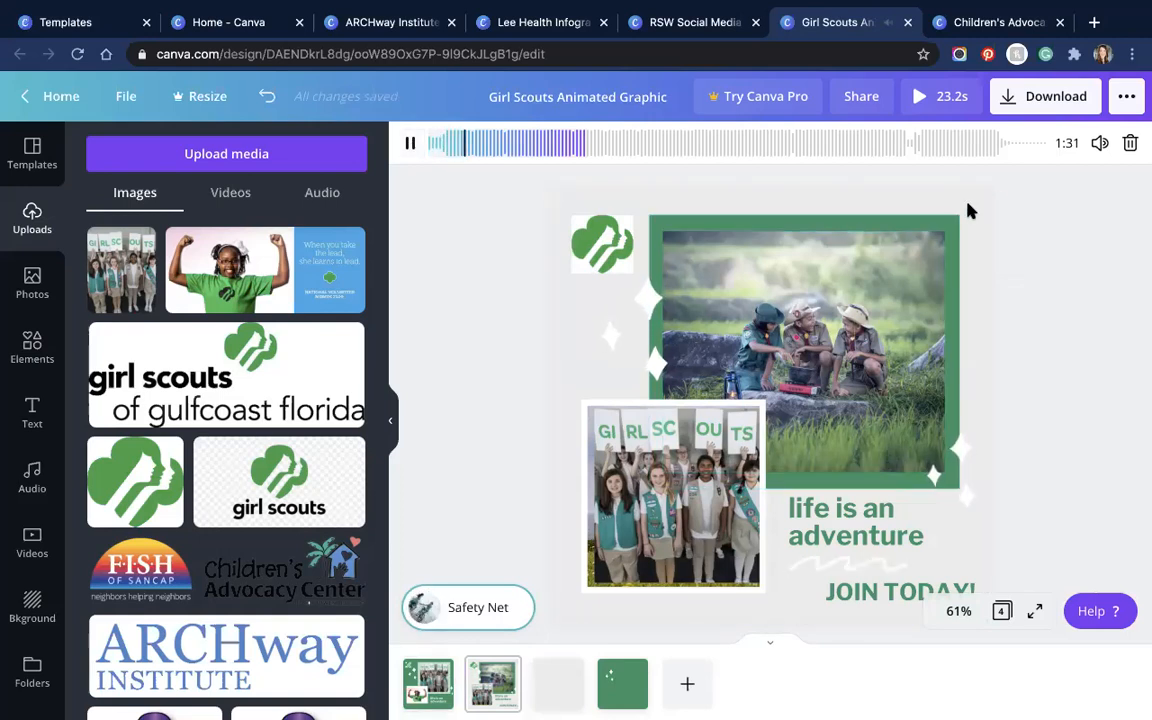
click(410, 147)
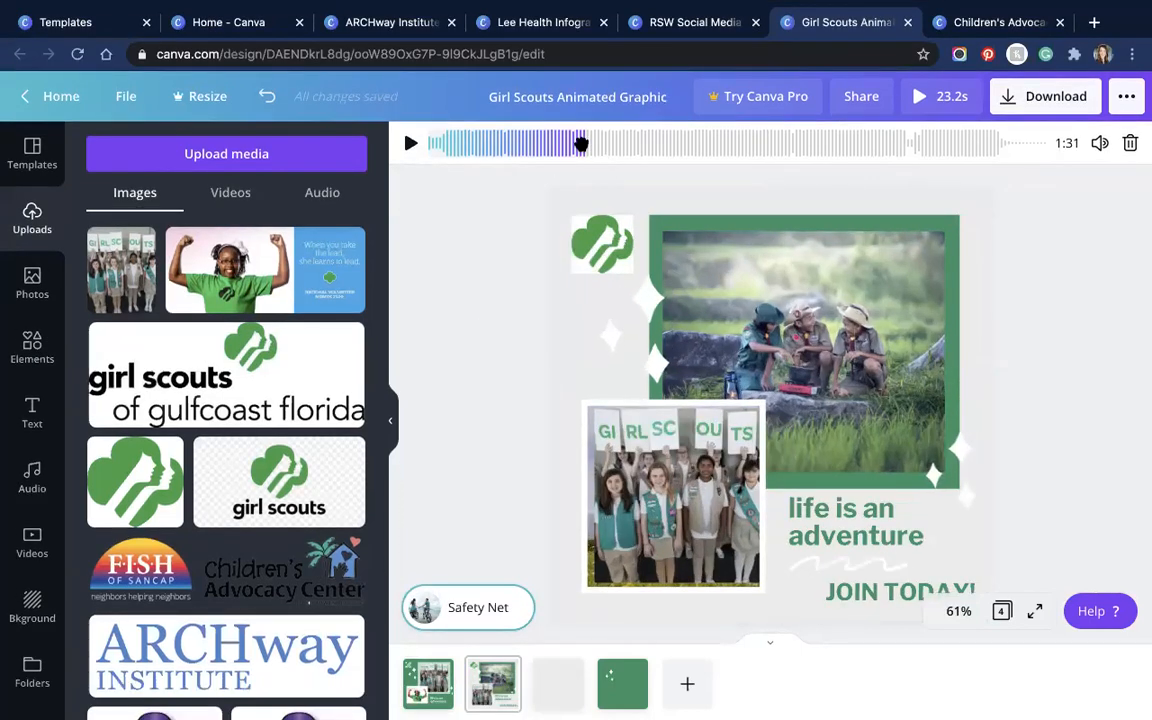
click(408, 144)
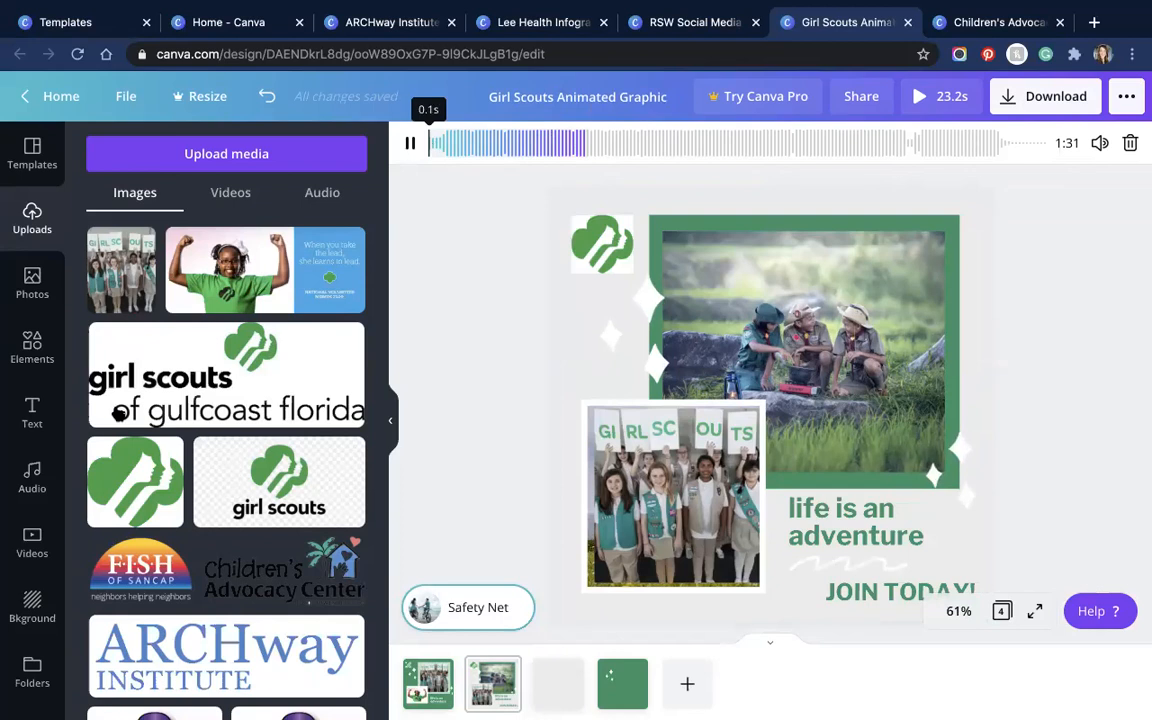
click(411, 145)
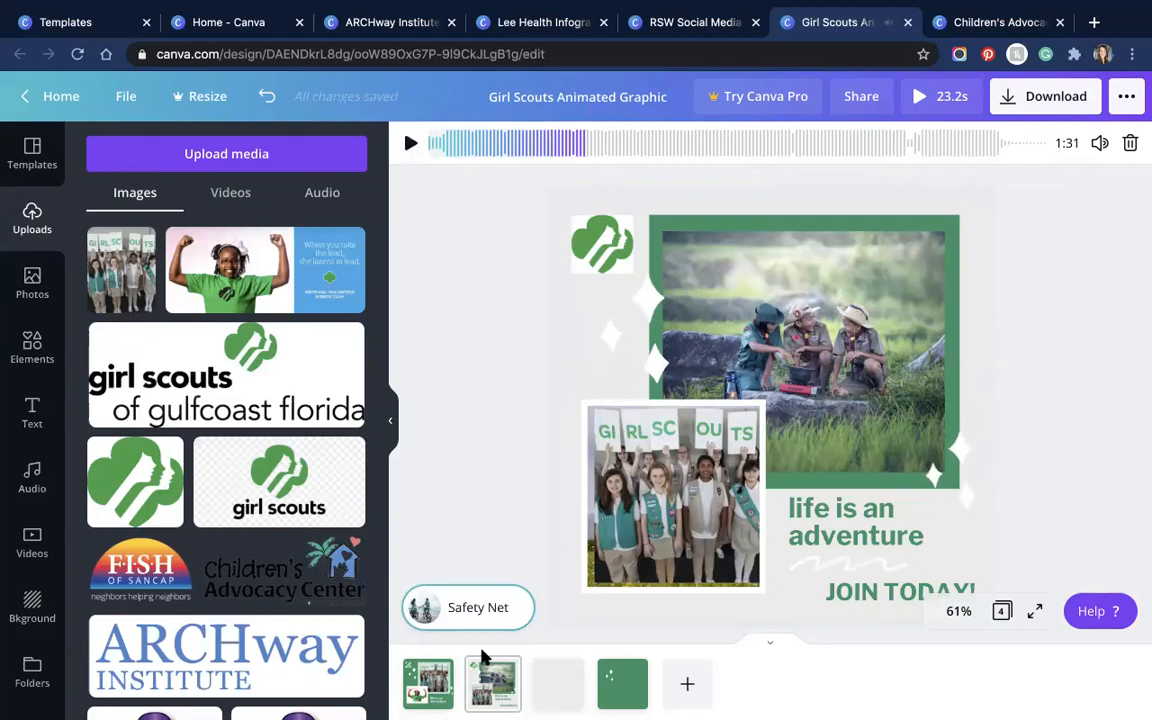
click(32, 478)
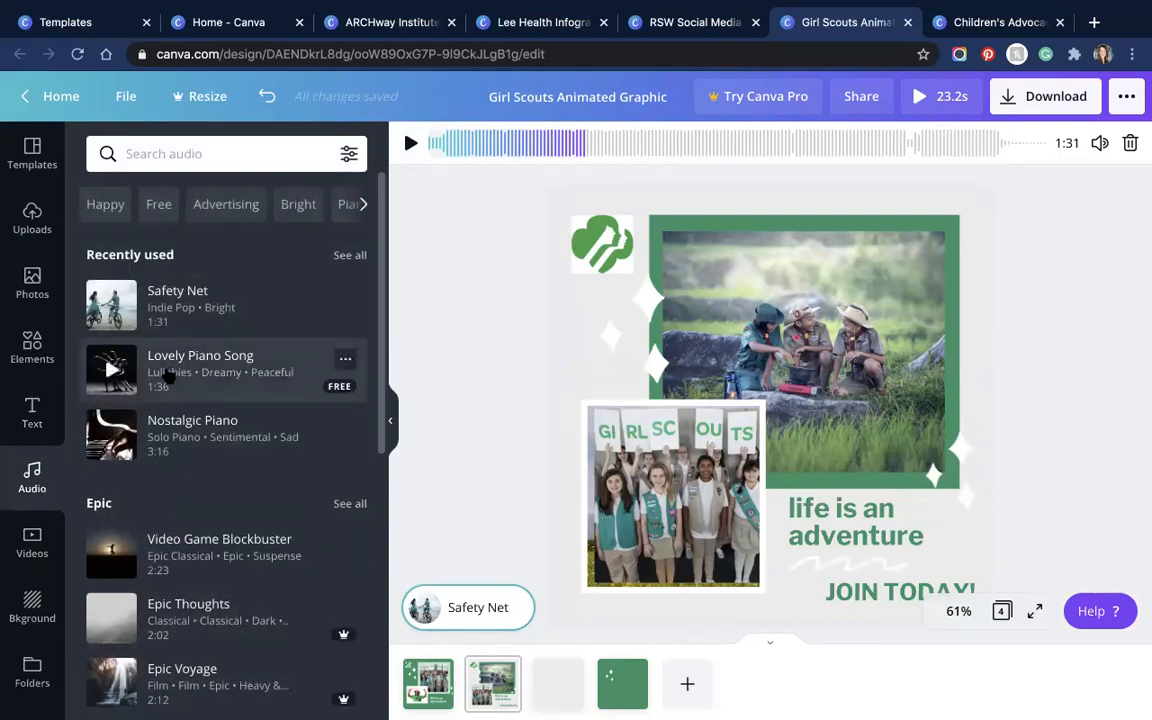
Step: Replace Safety Net with Lovely Piano Song starting at 47.9s, then open the Download panel
drag(494, 392, 517, 496)
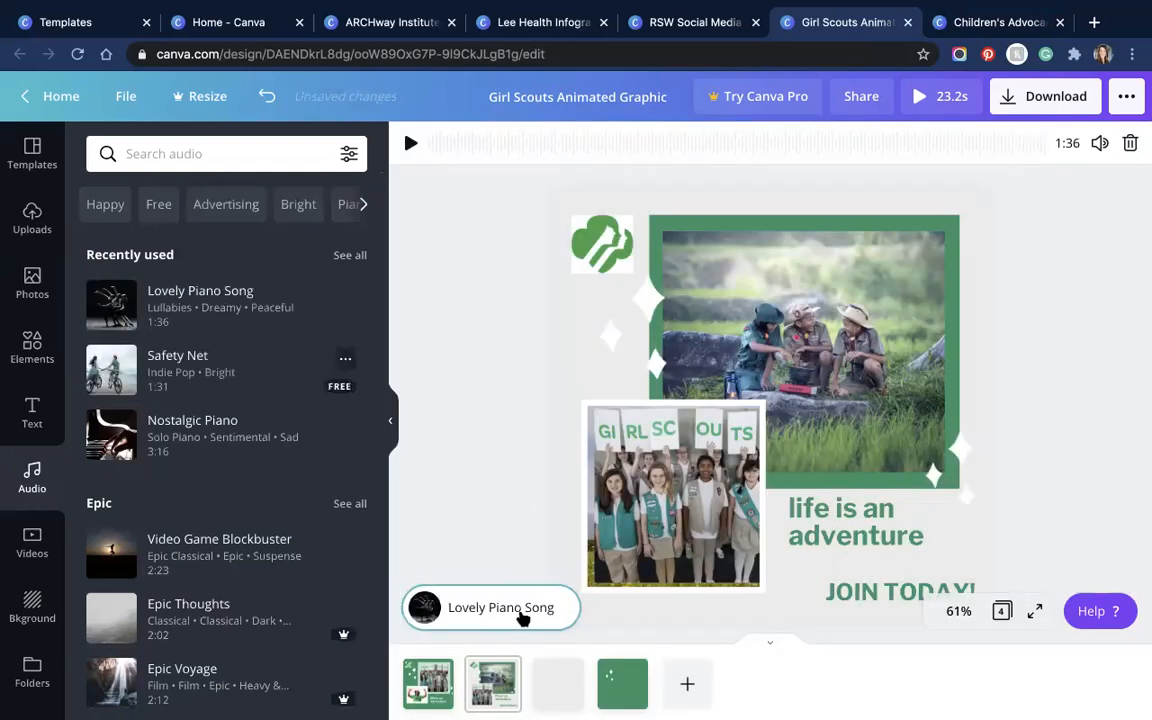
click(410, 143)
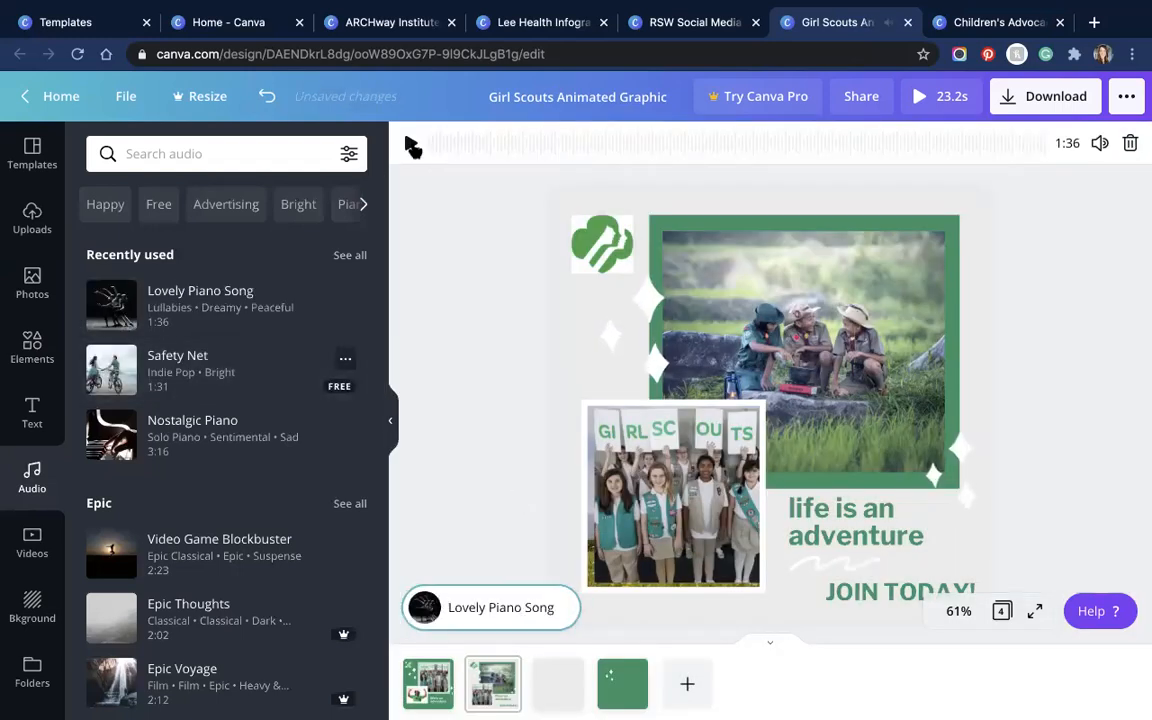
drag(458, 144, 848, 155)
drag(919, 152, 717, 154)
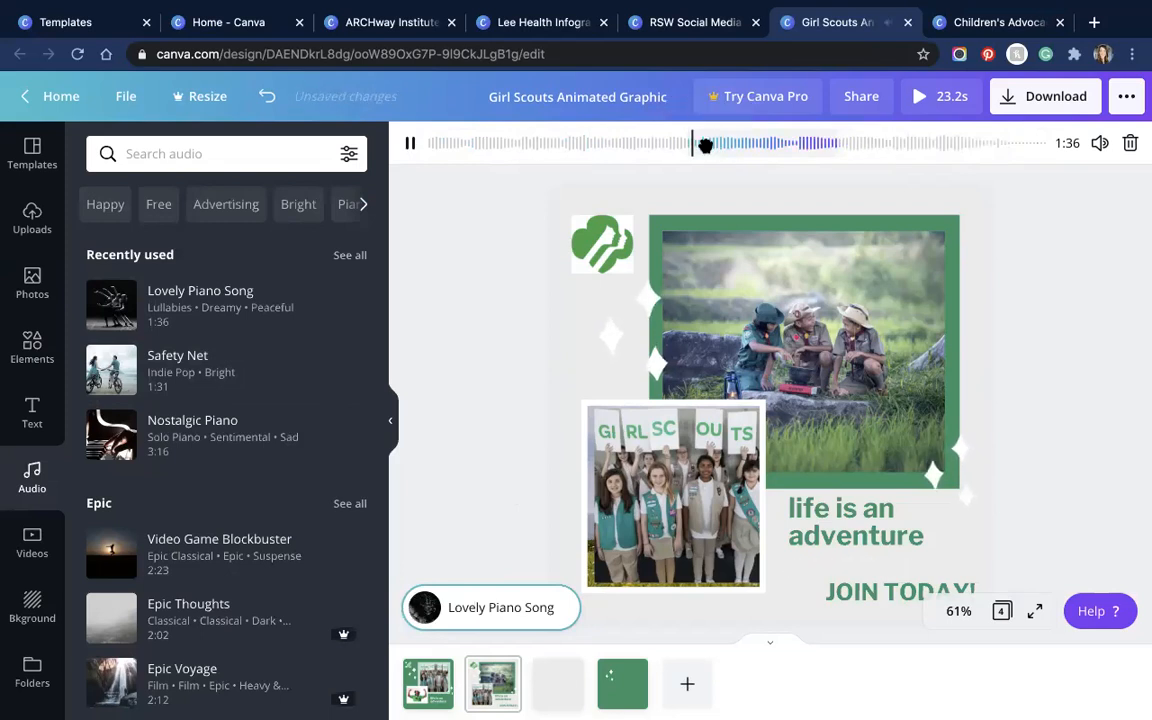
click(410, 148)
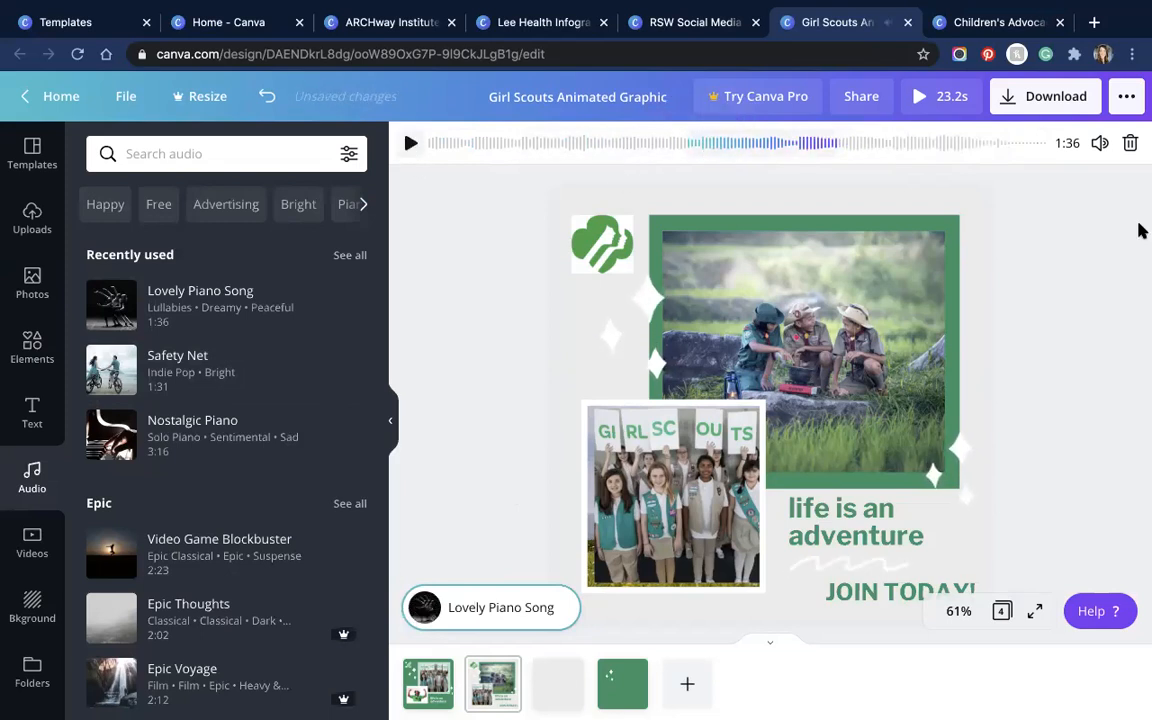
click(1016, 100)
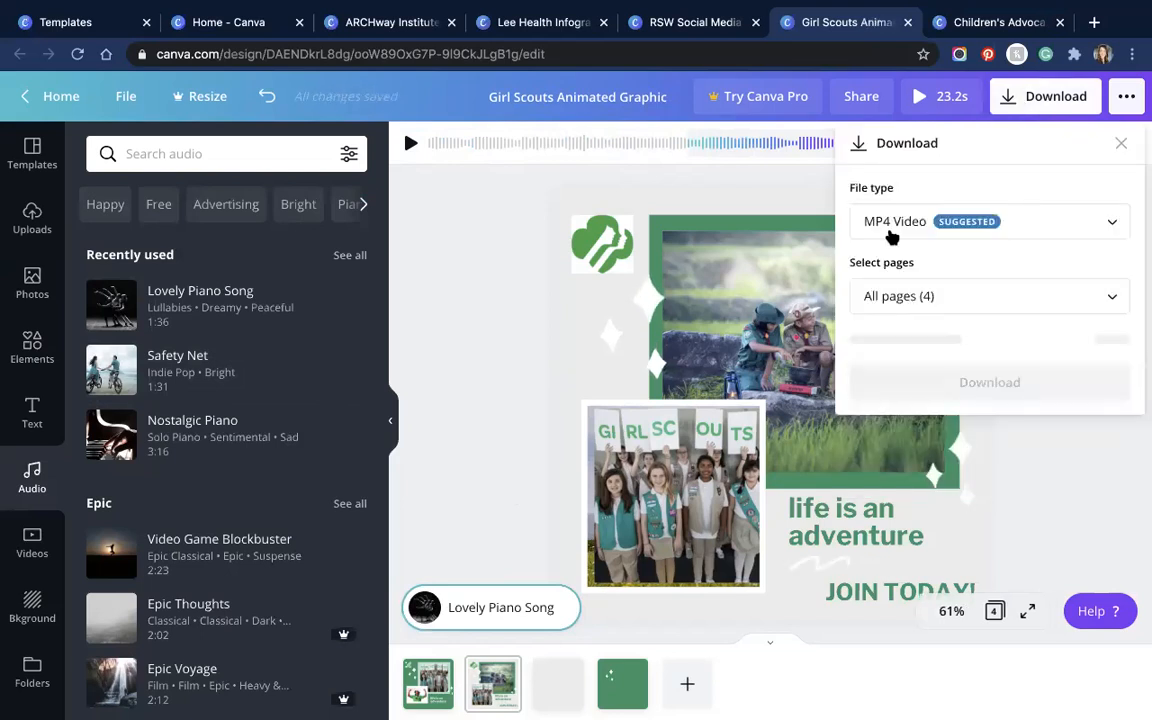
Step: Keep MP4 Video as the download file type
click(889, 232)
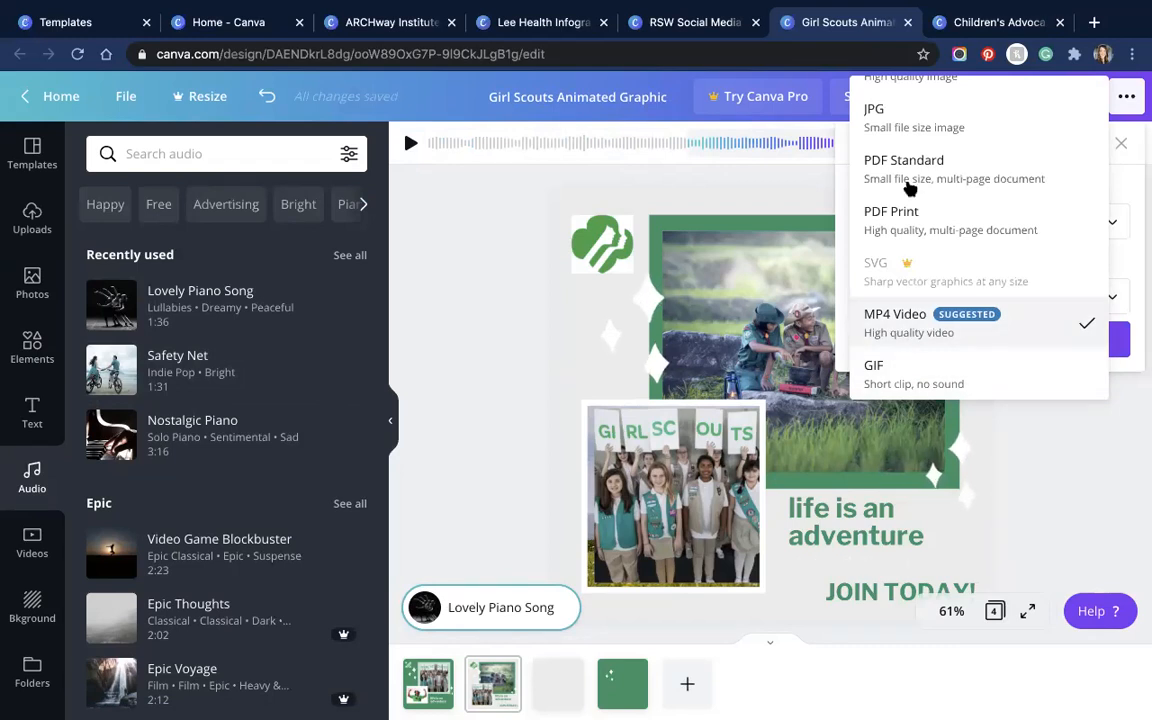
scroll(897, 116, up, 1)
scroll(897, 303, down, 1)
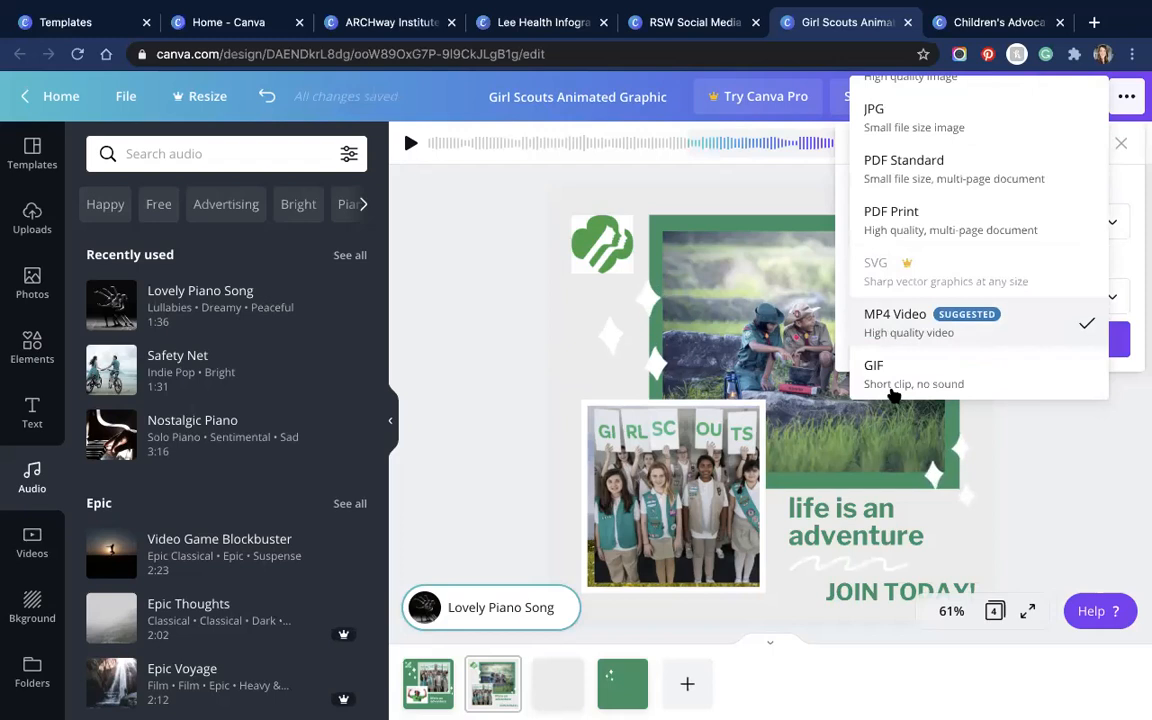
click(899, 333)
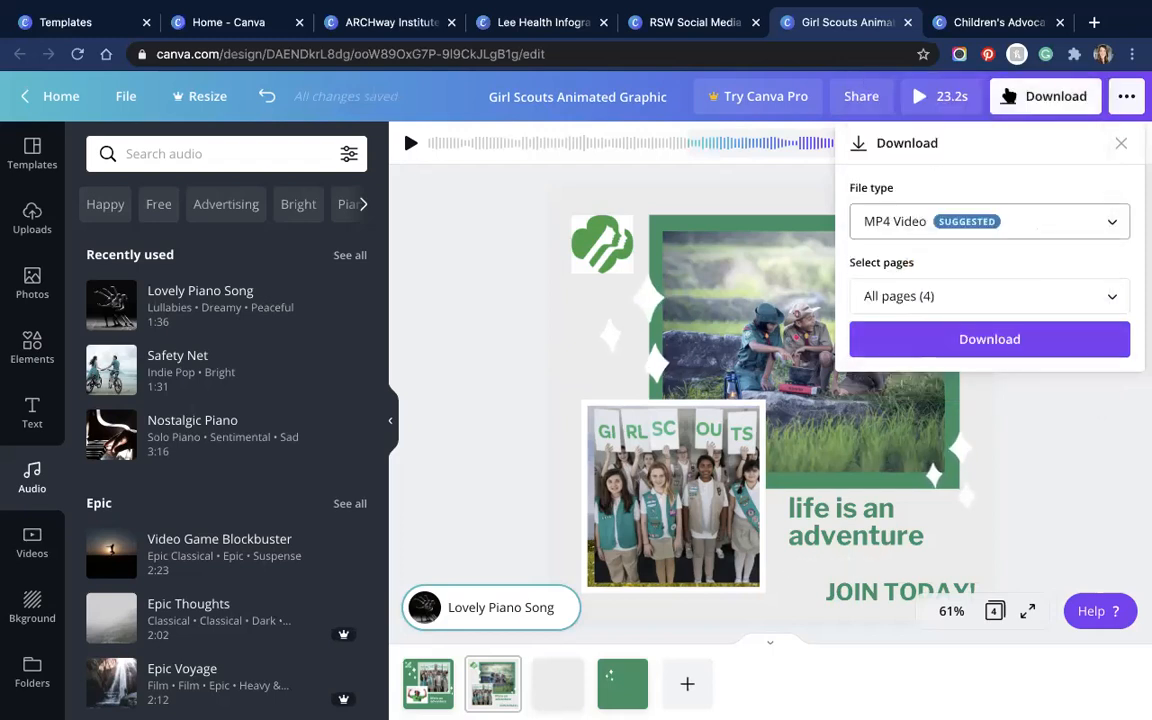
Step: Limit the download to Page 2 – FINAL and start rendering the MP4
click(1018, 99)
click(1020, 100)
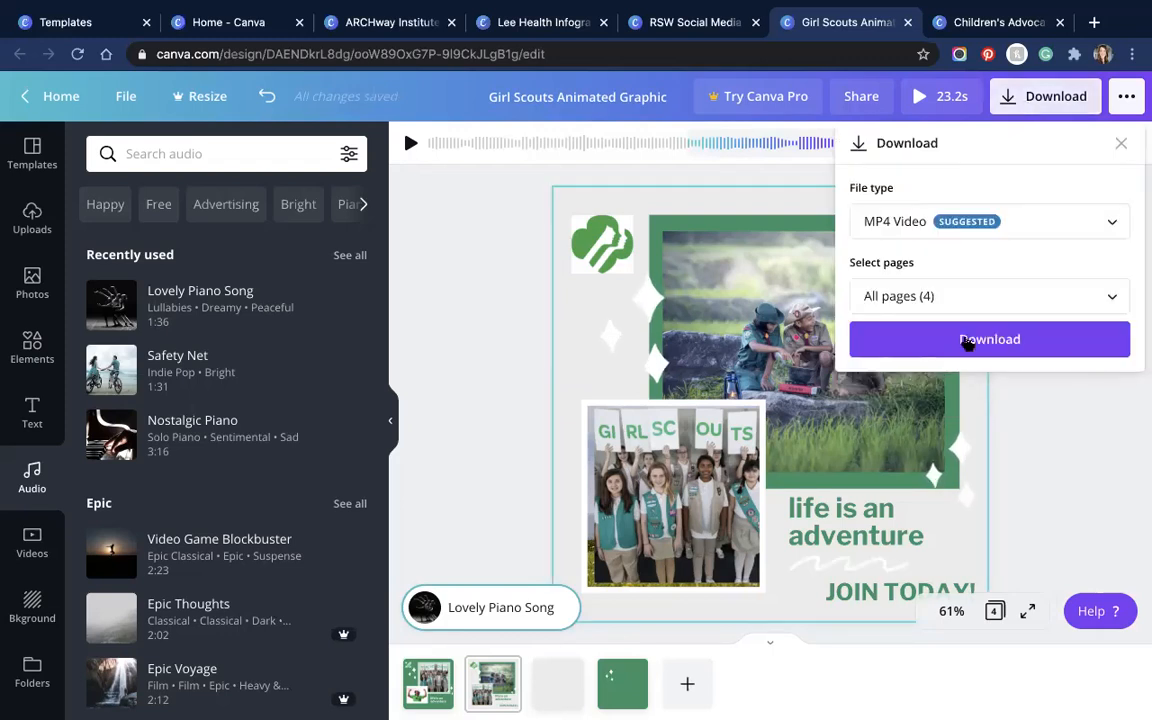
click(940, 297)
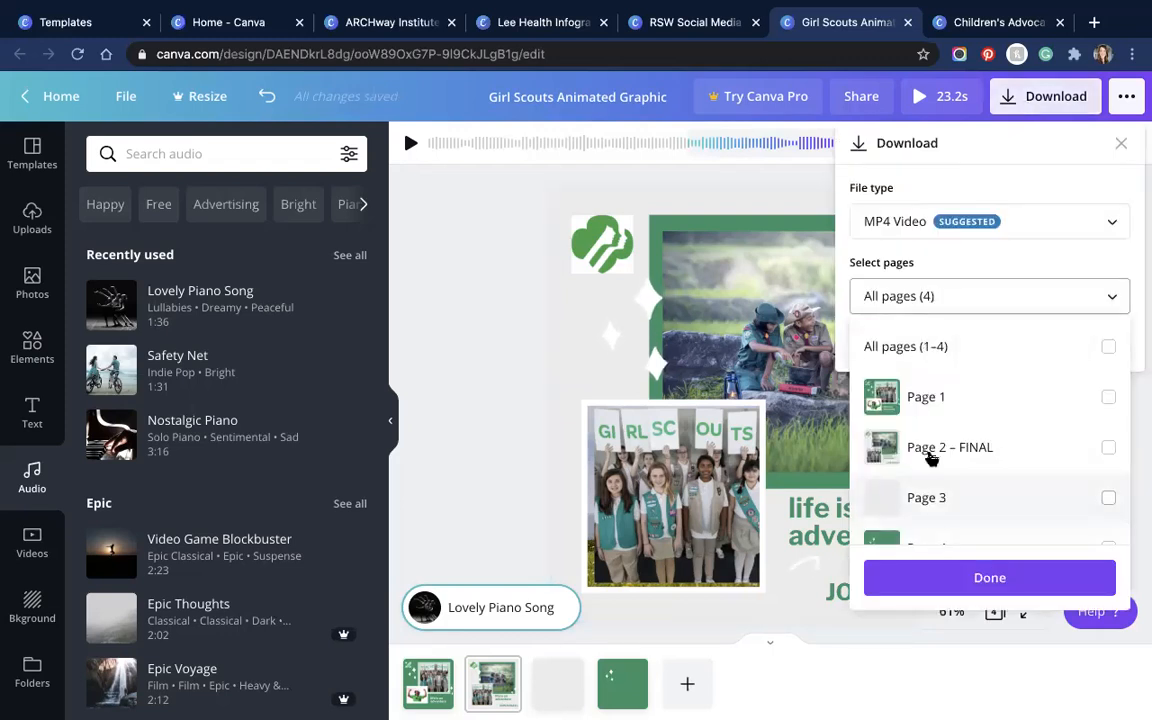
click(941, 450)
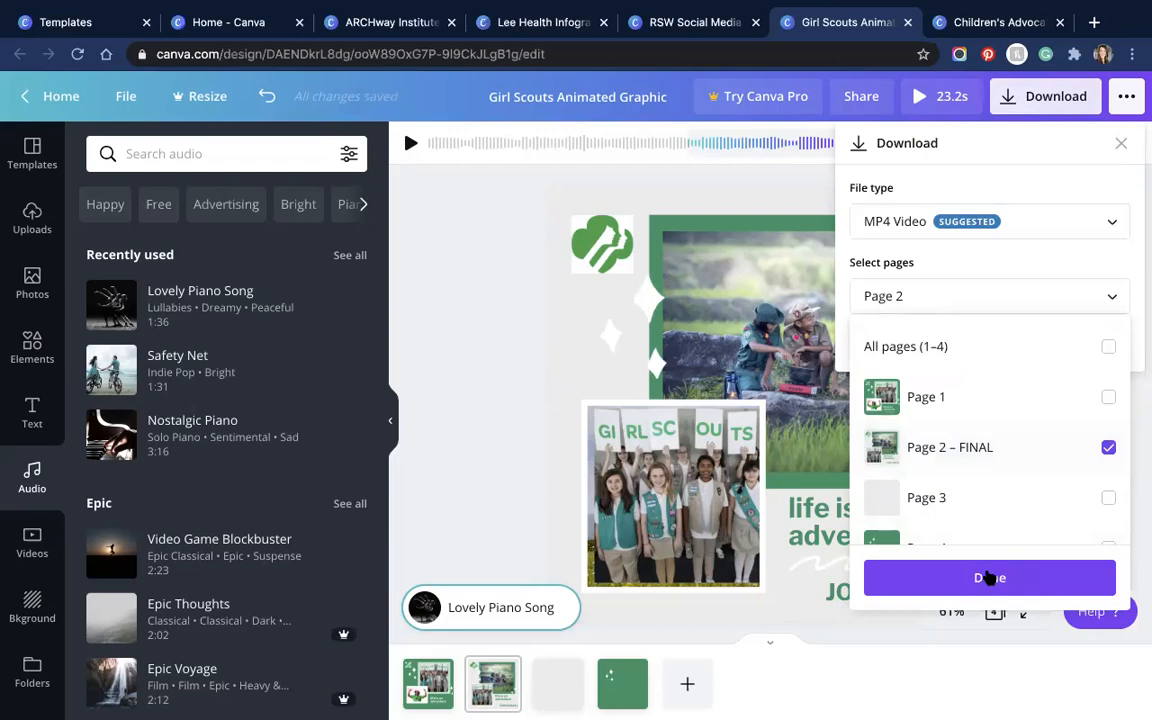
click(985, 577)
click(990, 350)
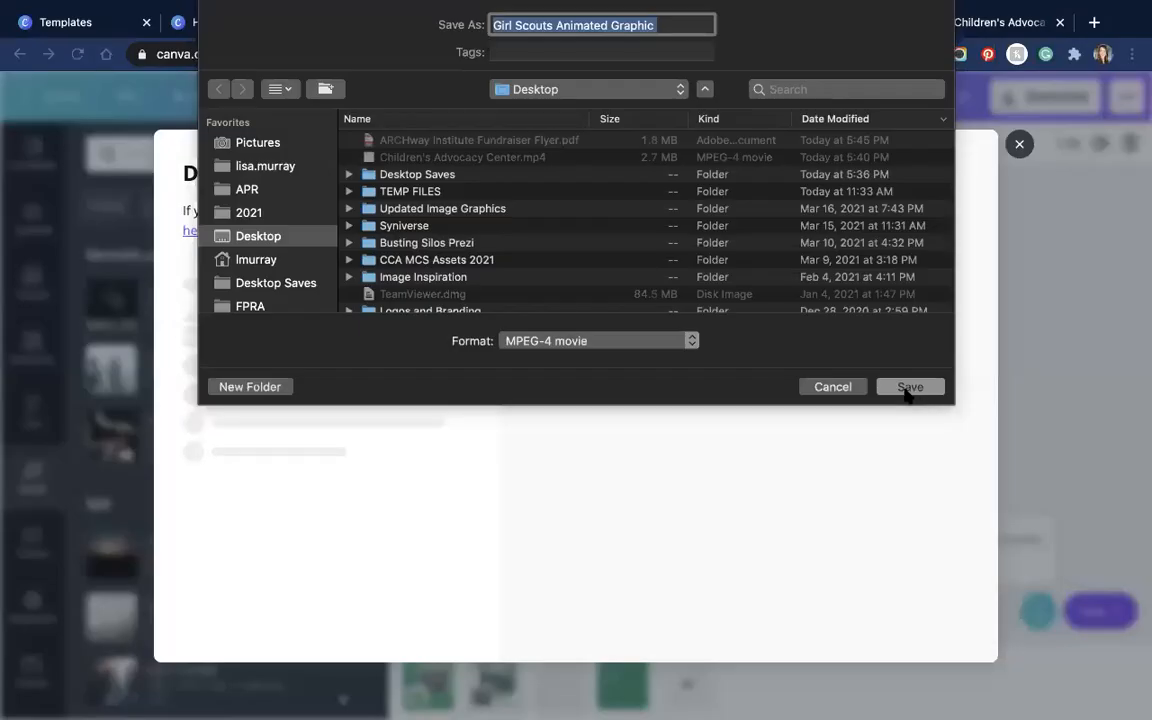
Step: Save the Girl Scouts Animated Graphic MPEG-4 movie to the Desktop
click(906, 390)
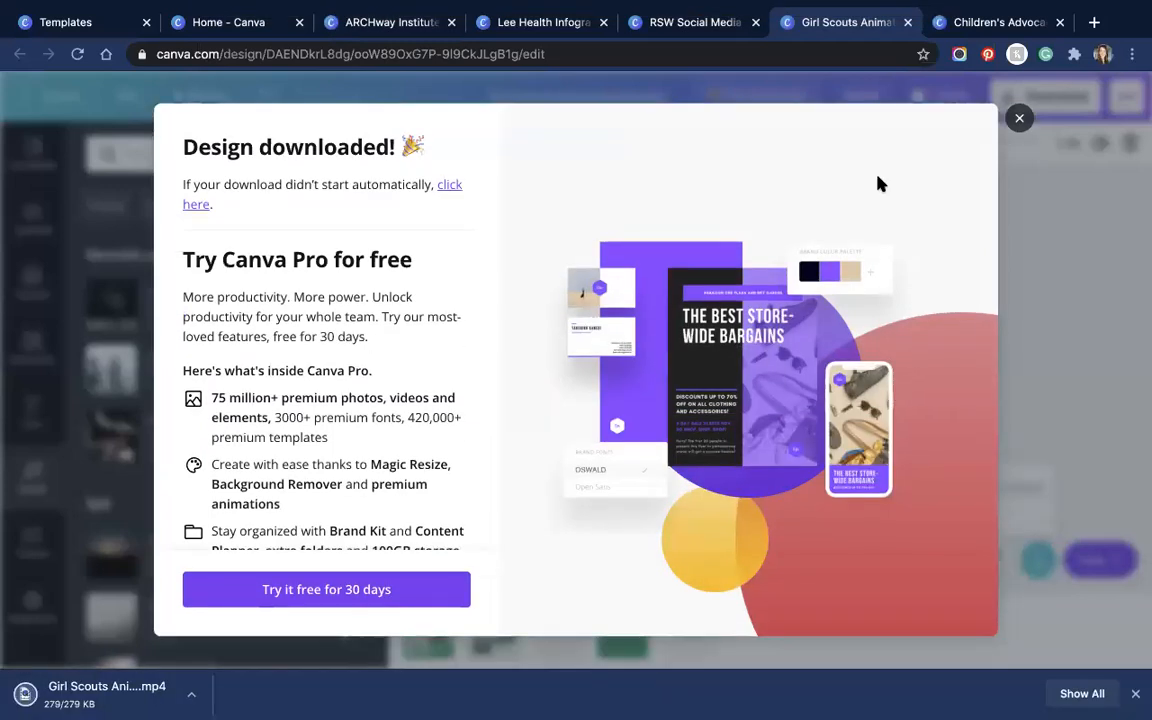
Step: Close the 'Design downloaded!' message and open the downloaded Girl Scouts MP4
click(1019, 118)
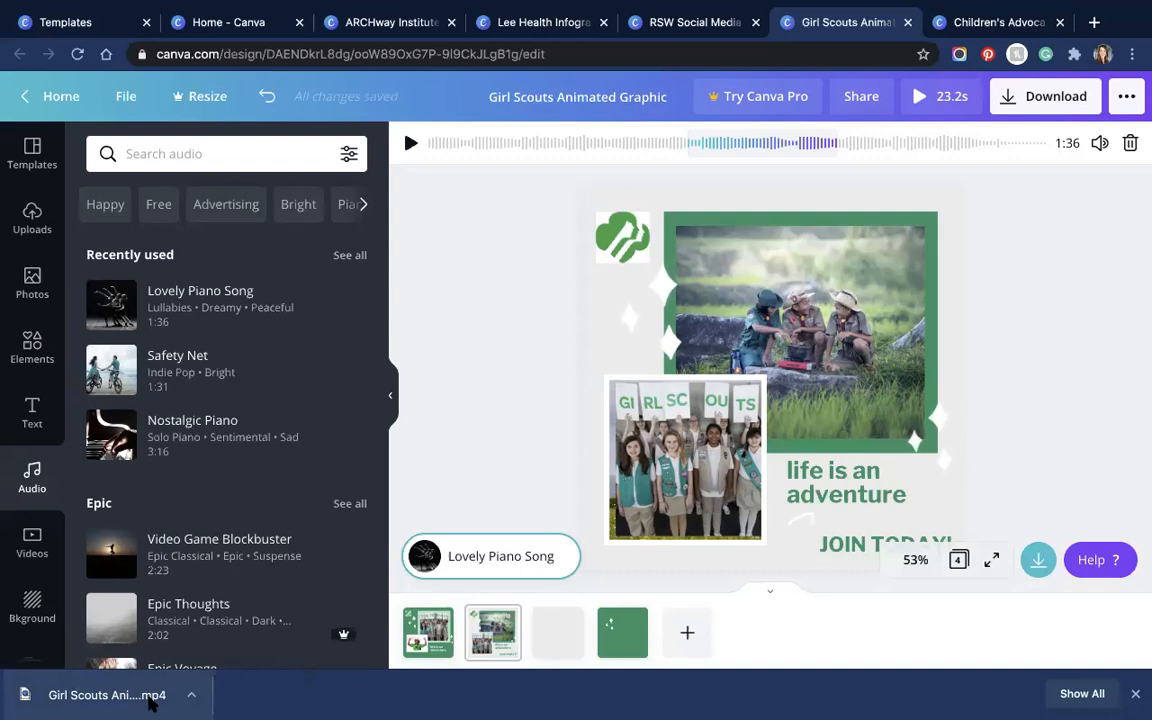
click(130, 704)
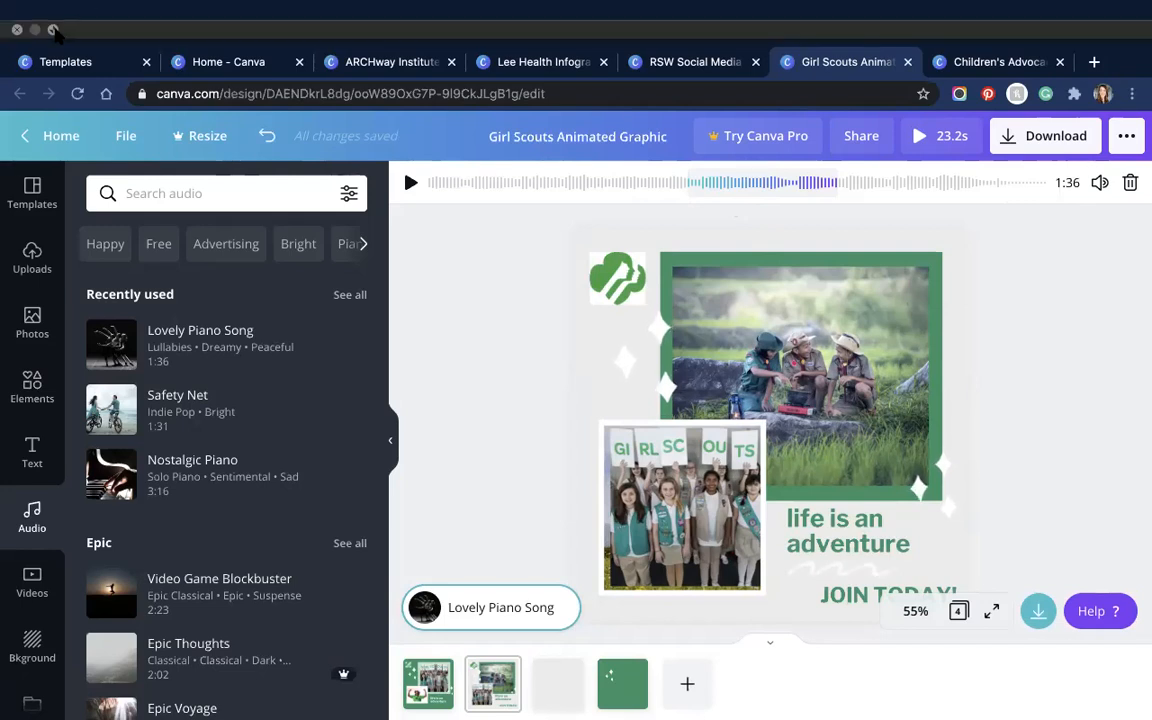
Step: Exit browser full screen and play the 23.2s Girl Scouts design as a presentation
click(52, 29)
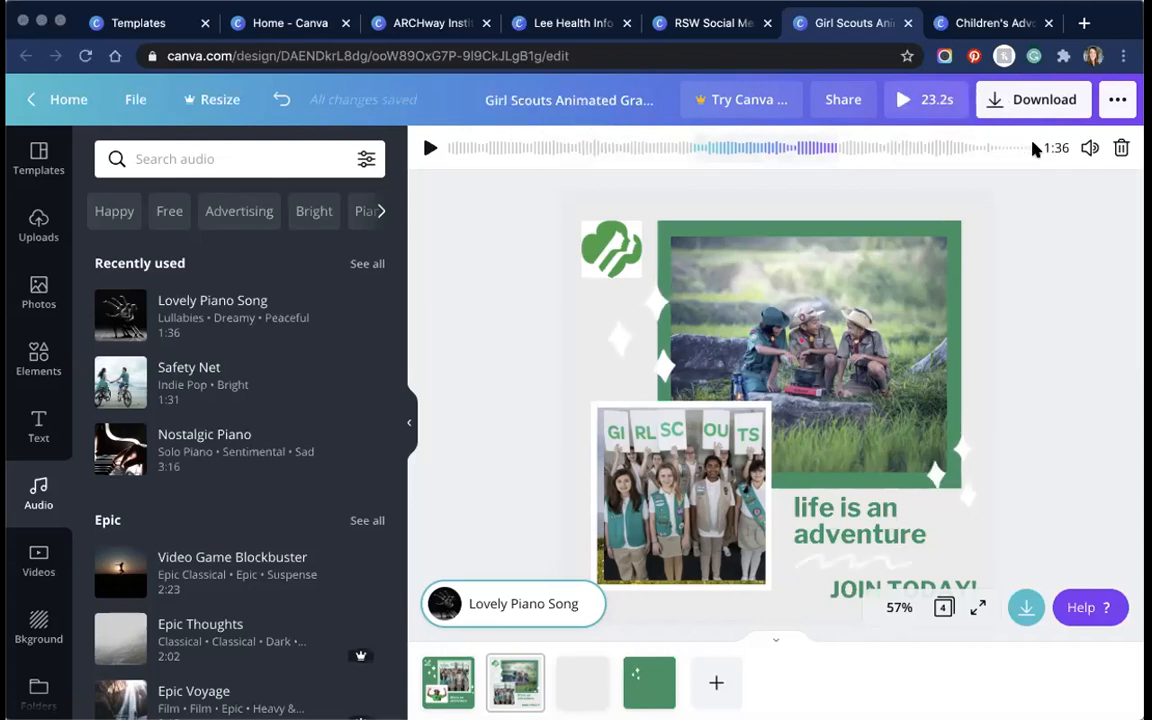
click(910, 100)
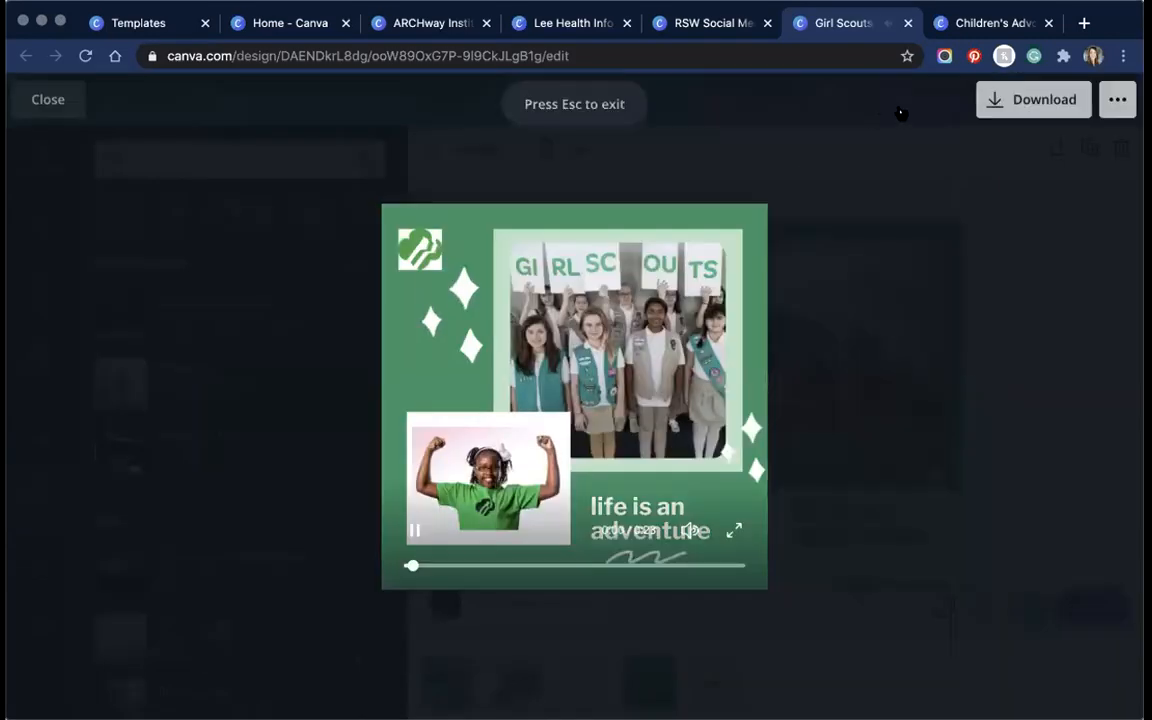
Step: Leave the presentation and stretch Page 2 – FINAL from 7.0s to 30.0s
key(Escape)
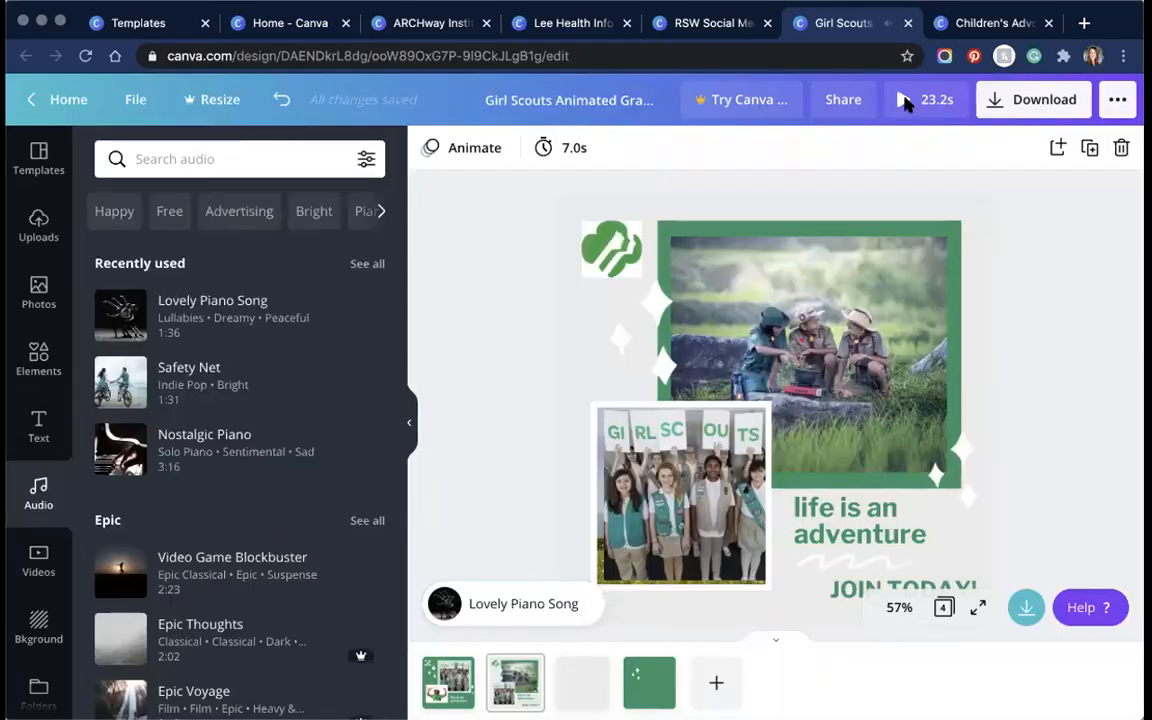
click(574, 149)
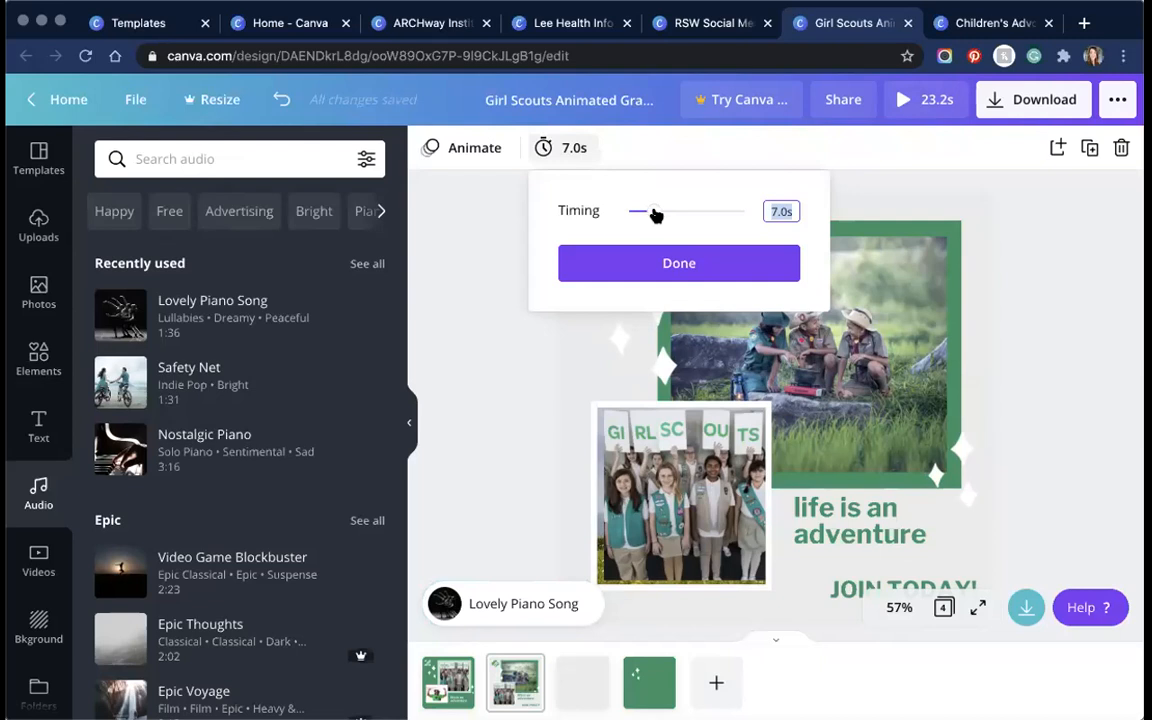
drag(656, 216, 752, 219)
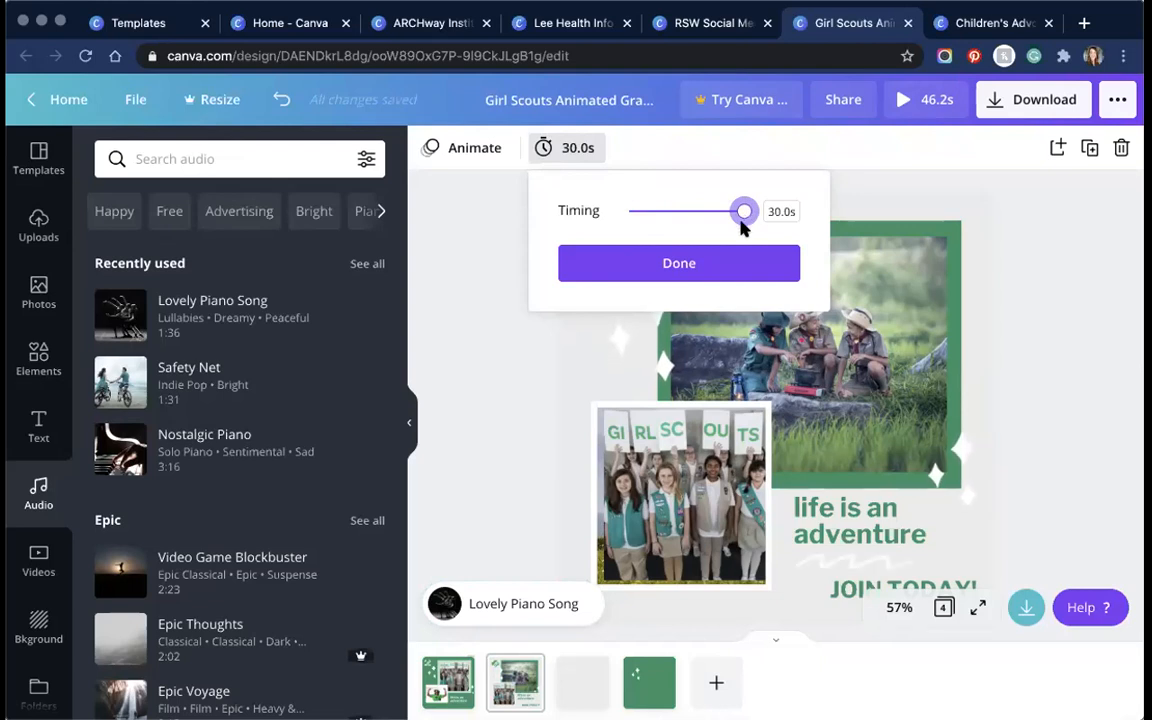
click(703, 261)
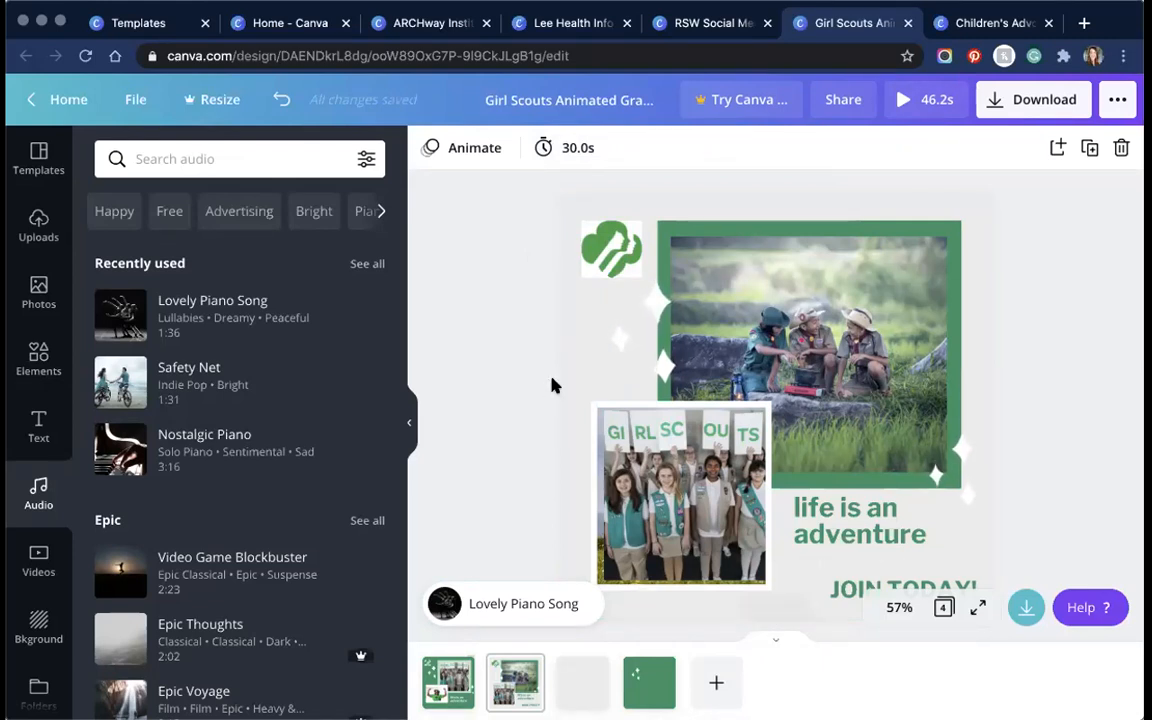
Step: Review the four pages, then show all Recently used templates in the Templates panel
scroll(557, 388, down, 6)
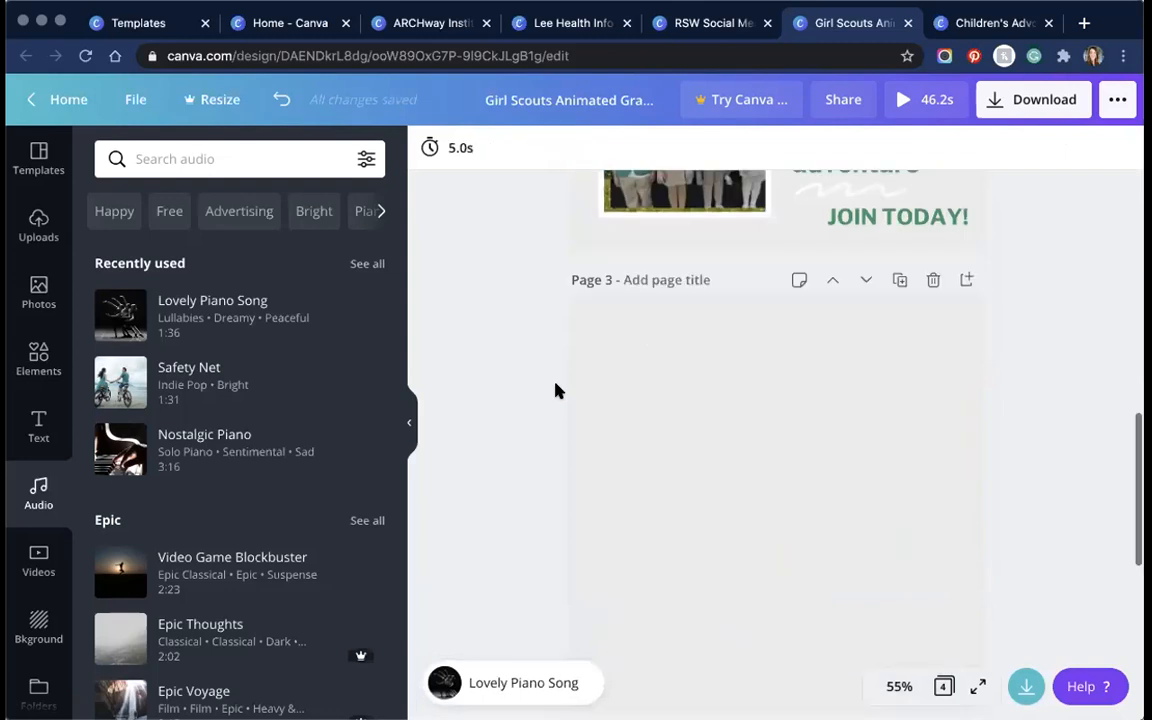
scroll(559, 391, up, 8)
scroll(557, 391, down, 4)
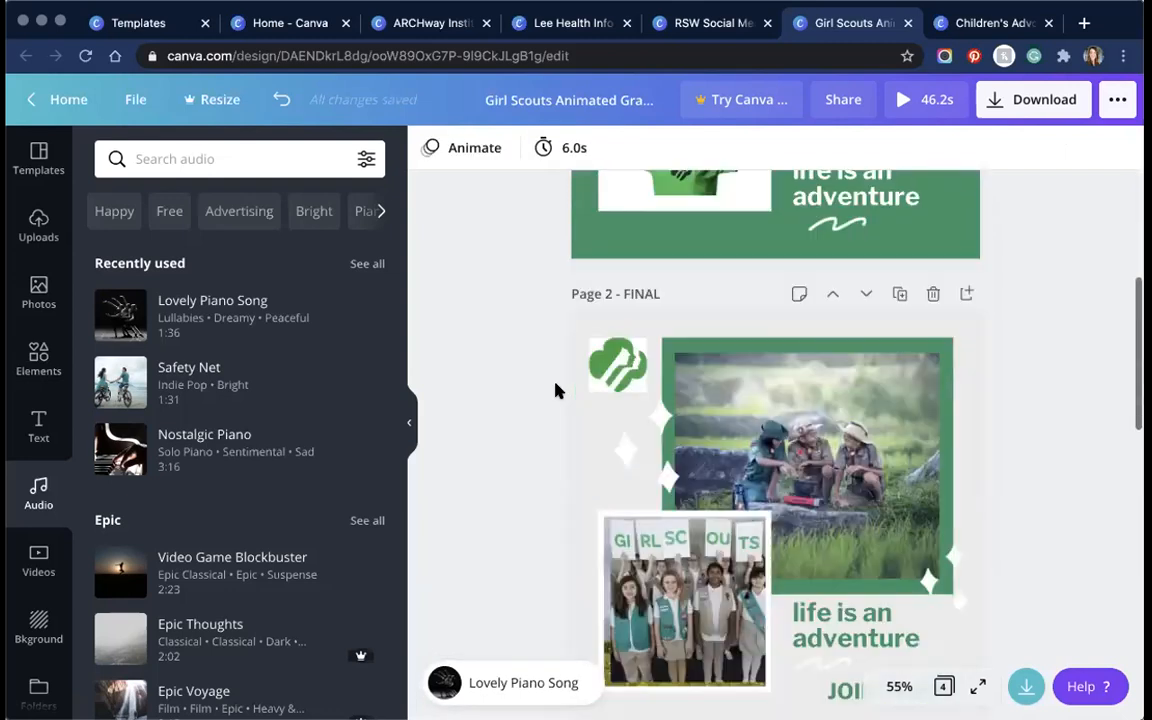
scroll(557, 391, up, 4)
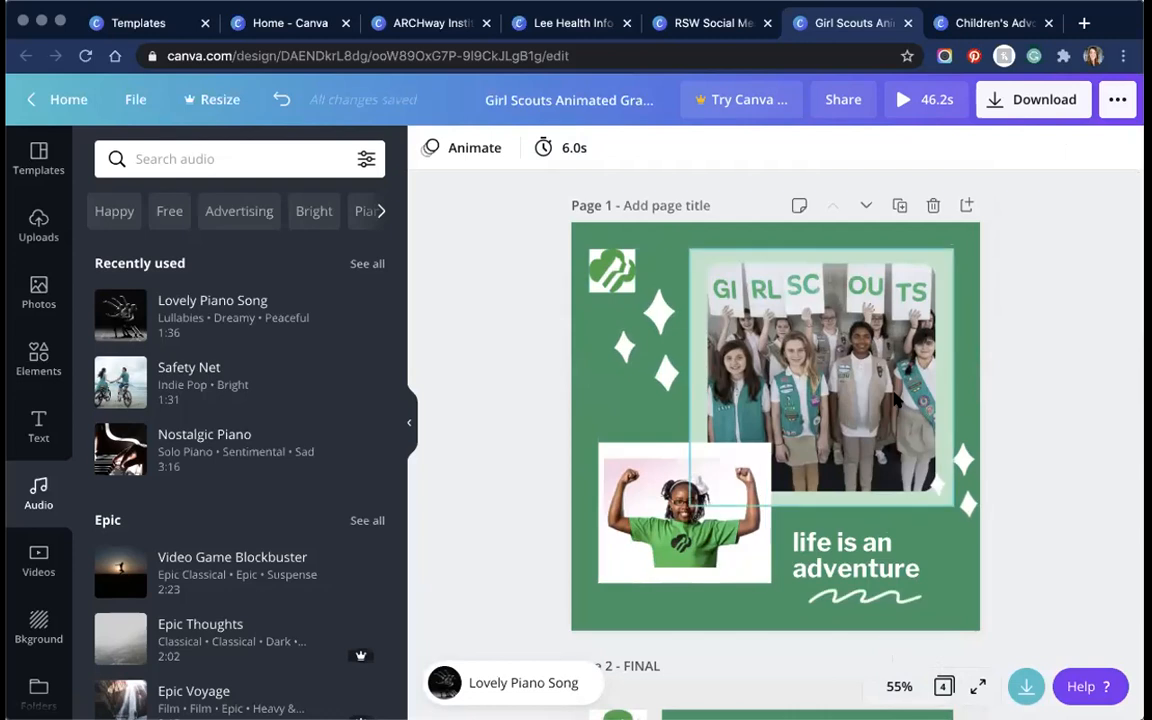
scroll(915, 472, down, 4)
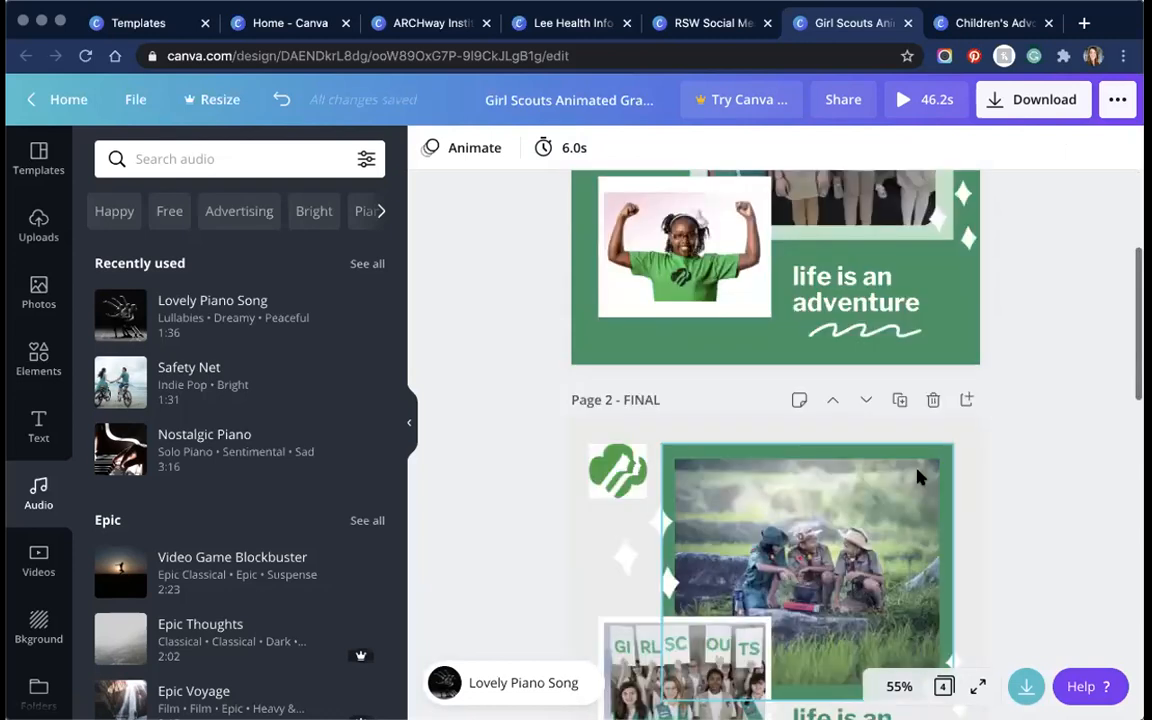
scroll(739, 318, down, 3)
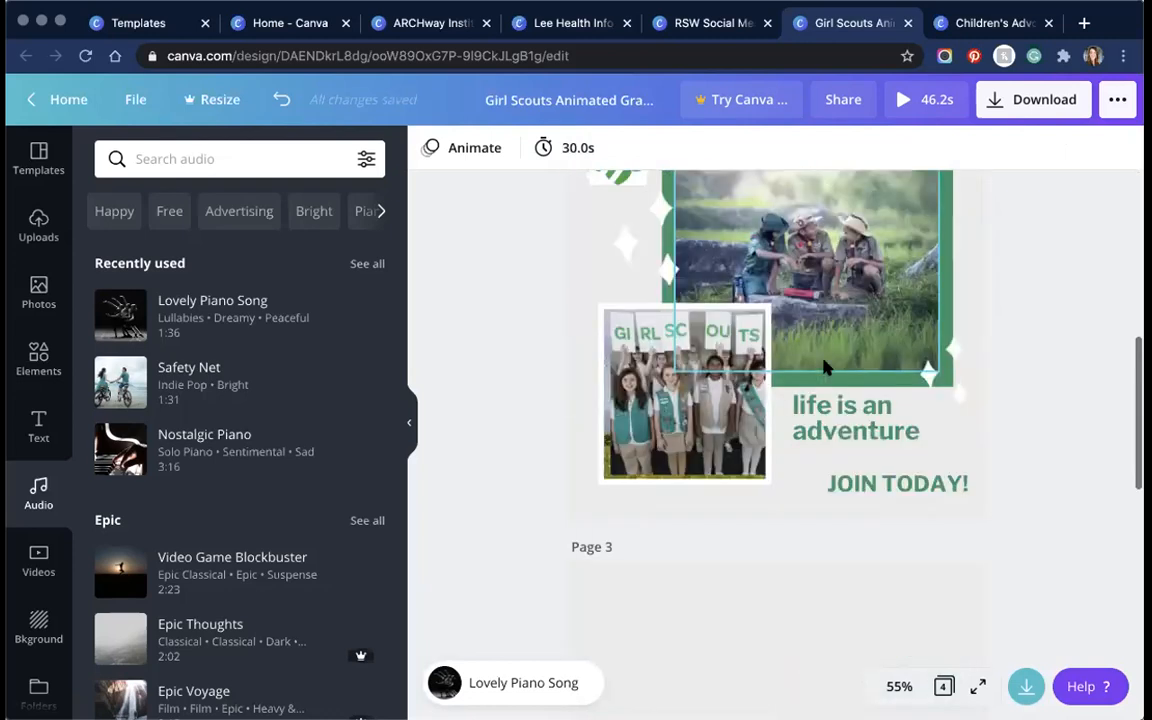
scroll(800, 350, down, 6)
scroll(824, 368, up, 4)
scroll(775, 450, up, 4)
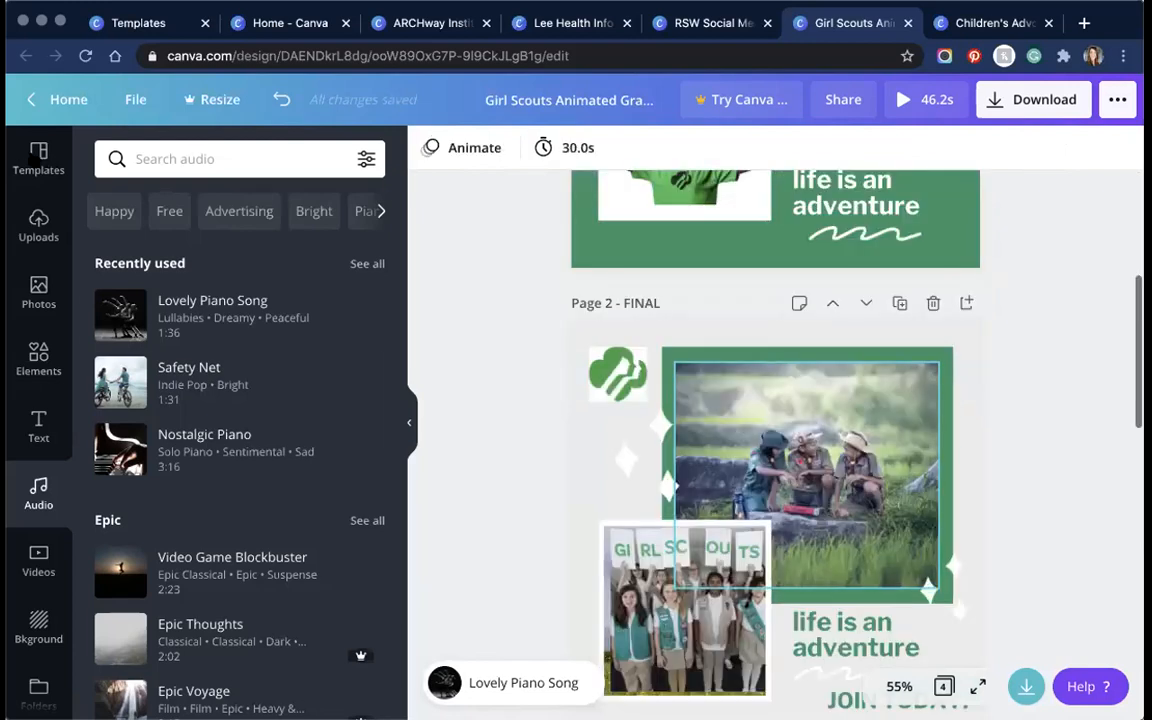
click(38, 158)
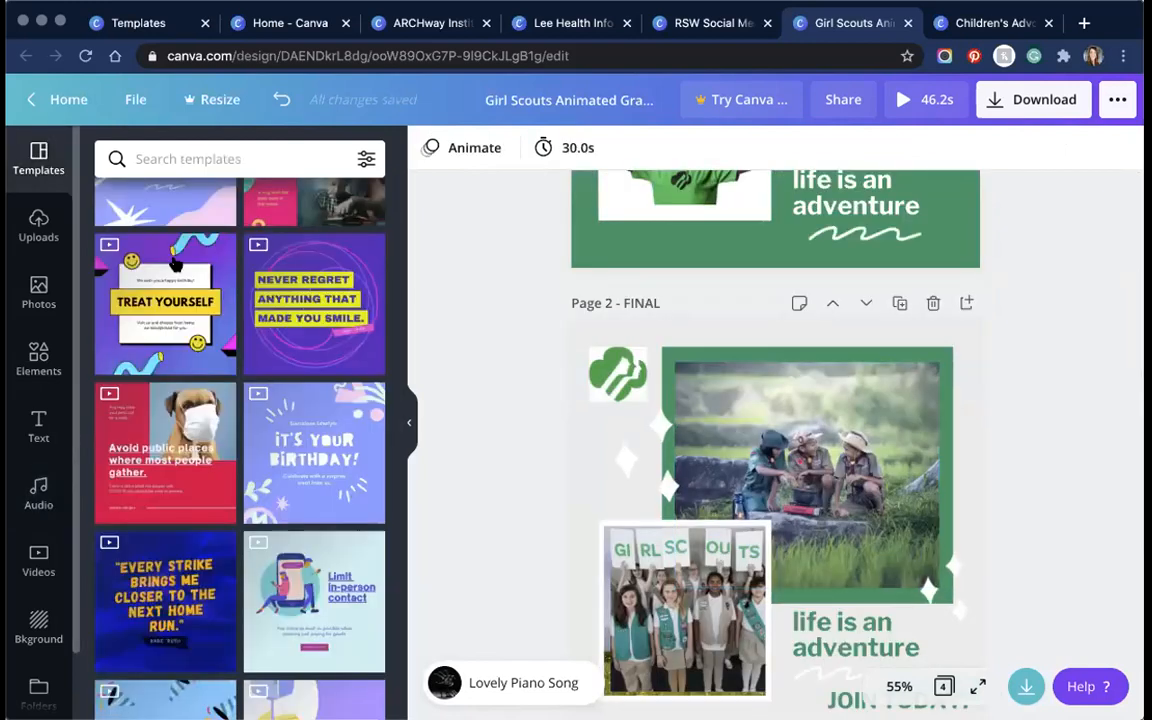
scroll(243, 285, up, 10)
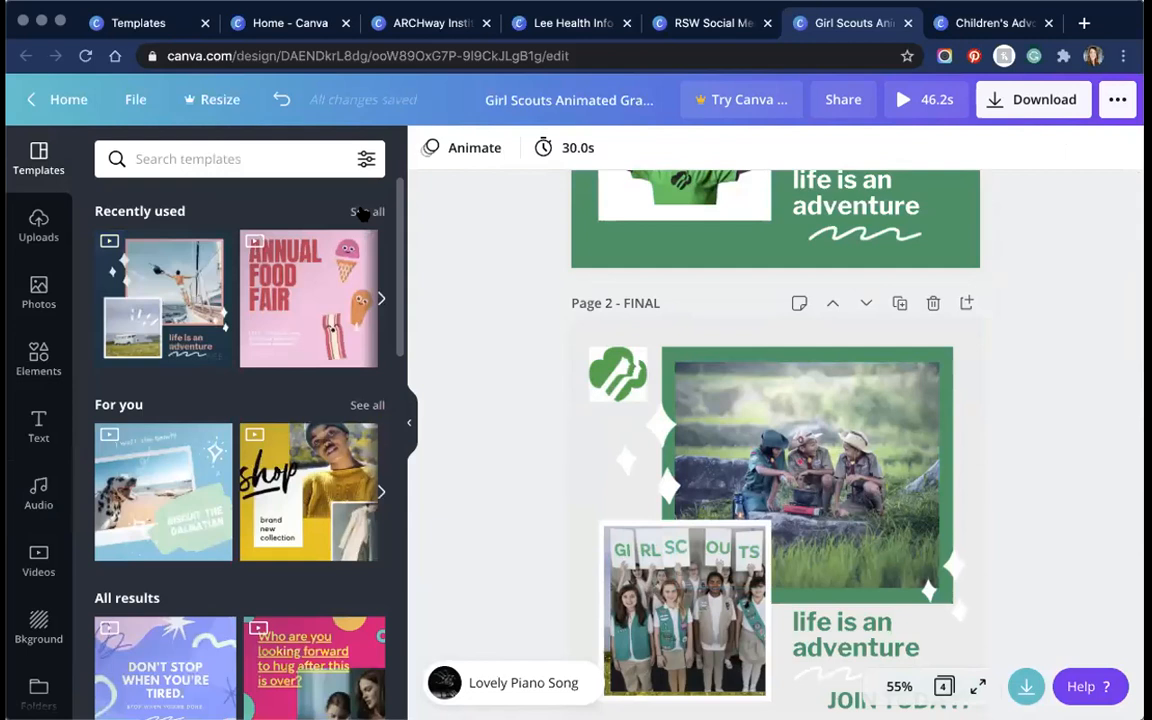
click(364, 212)
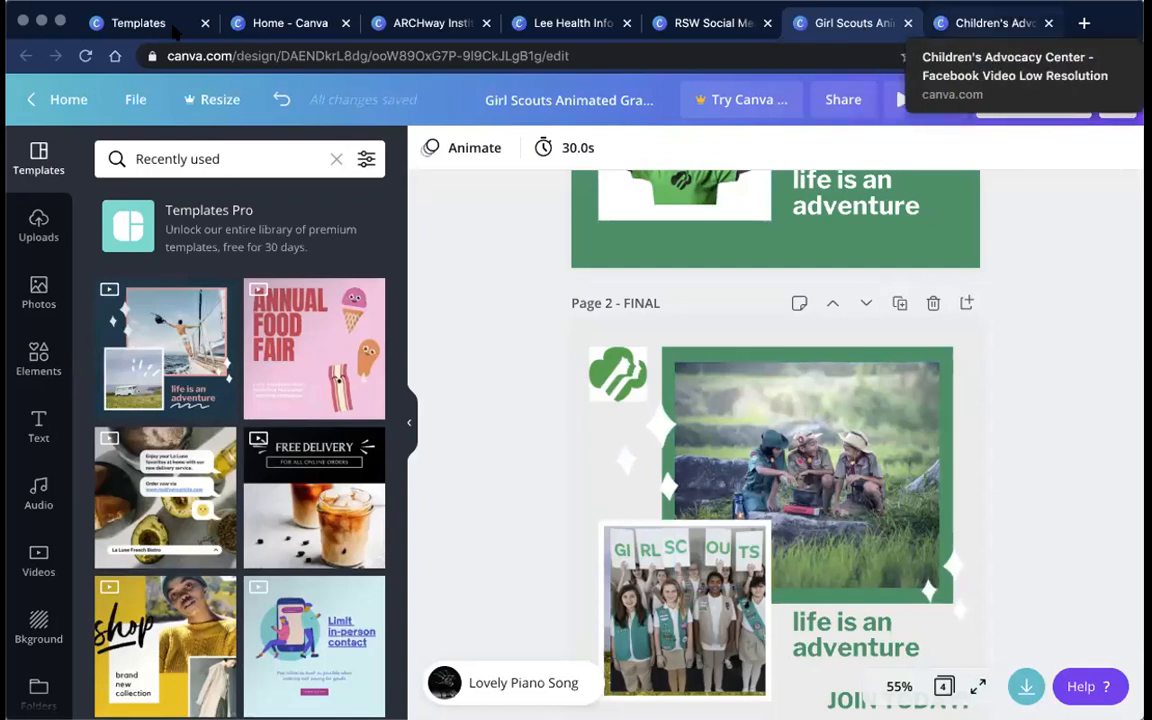
Step: Browse the video template categories in the gallery, then return to the Children's Advocacy design
click(127, 24)
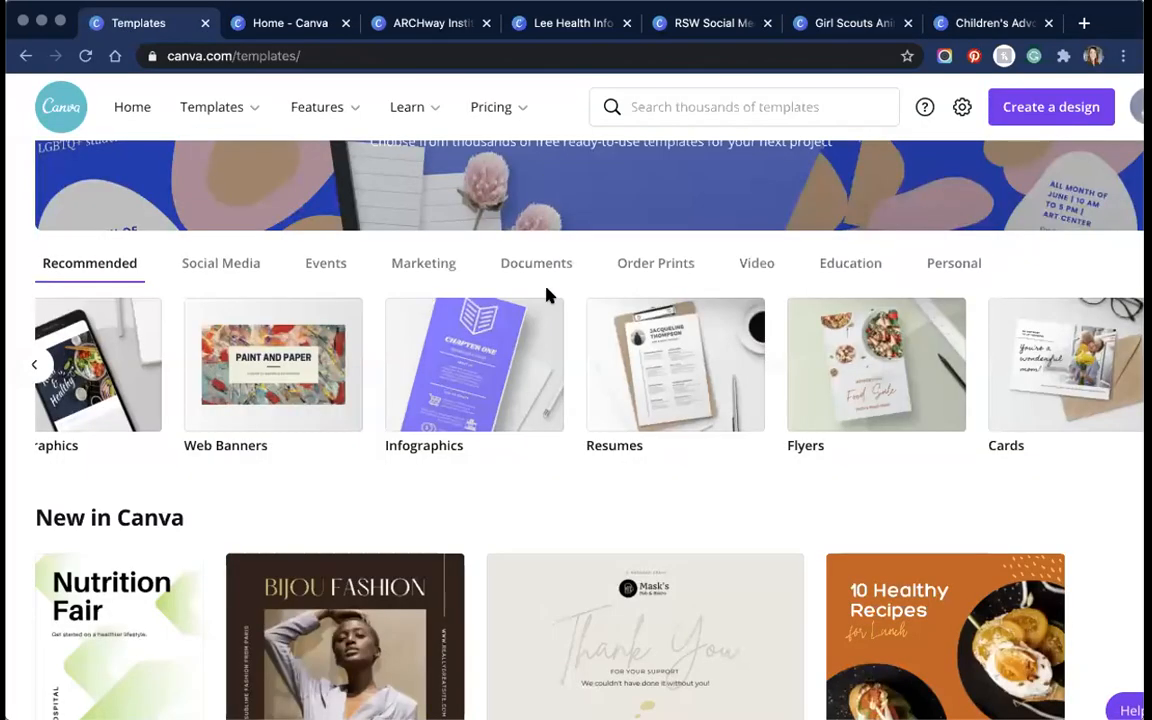
click(759, 266)
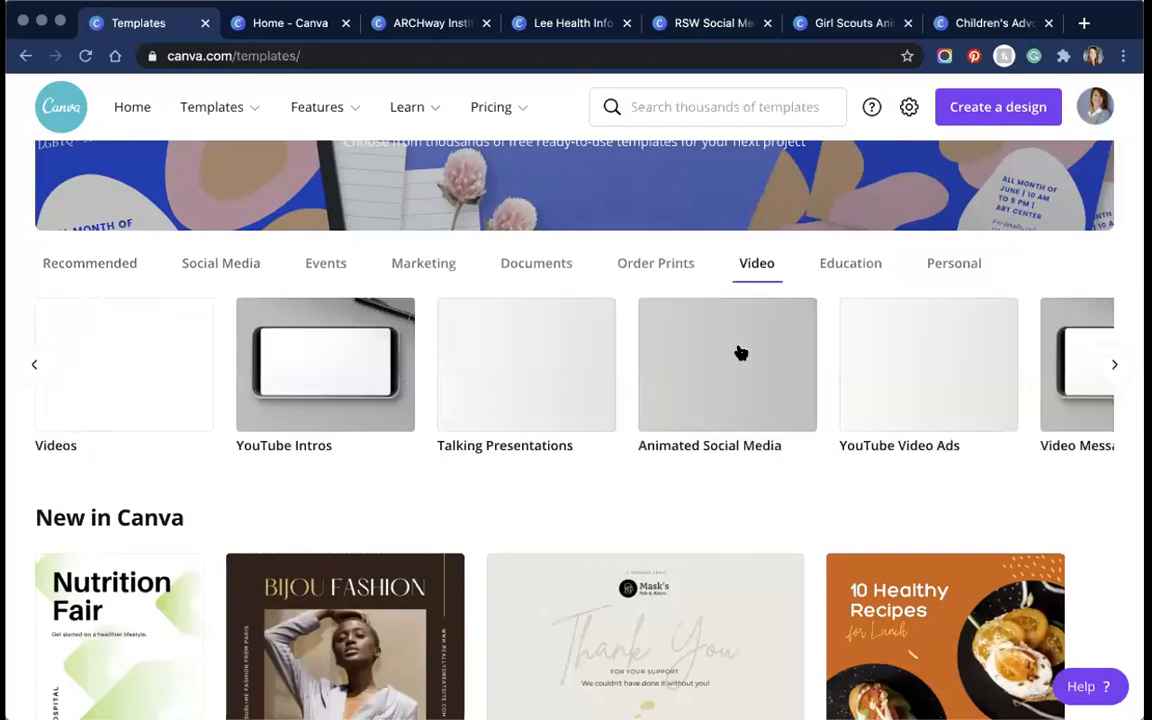
click(1114, 366)
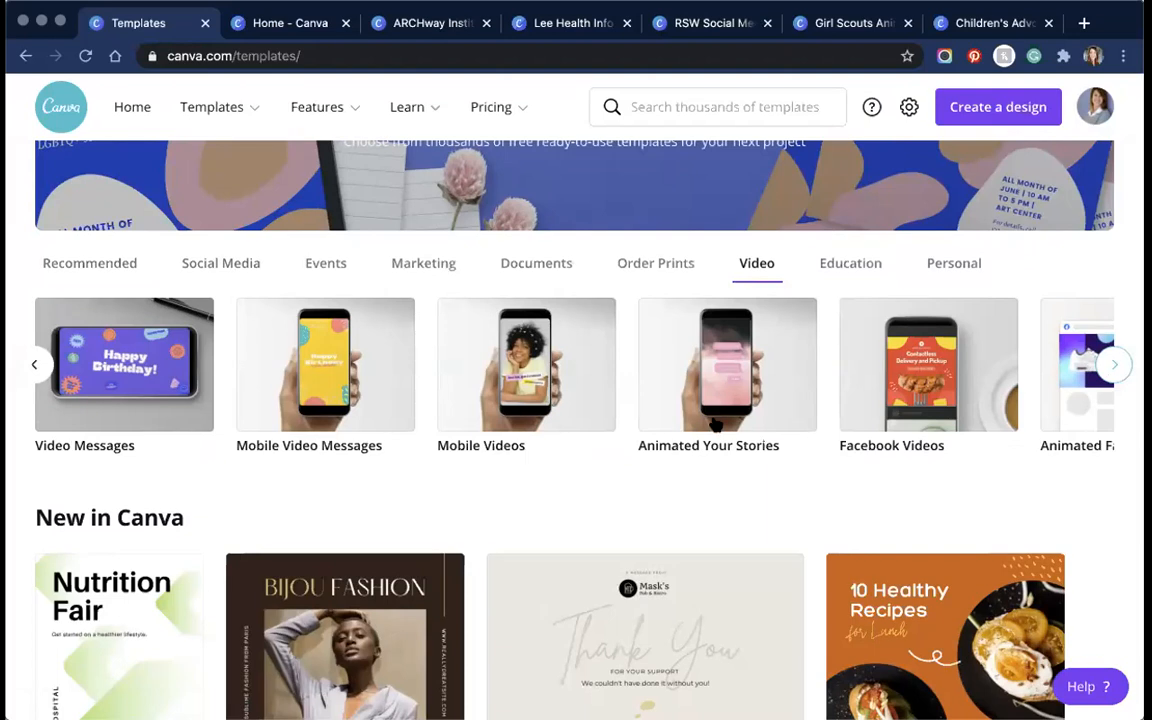
click(1114, 366)
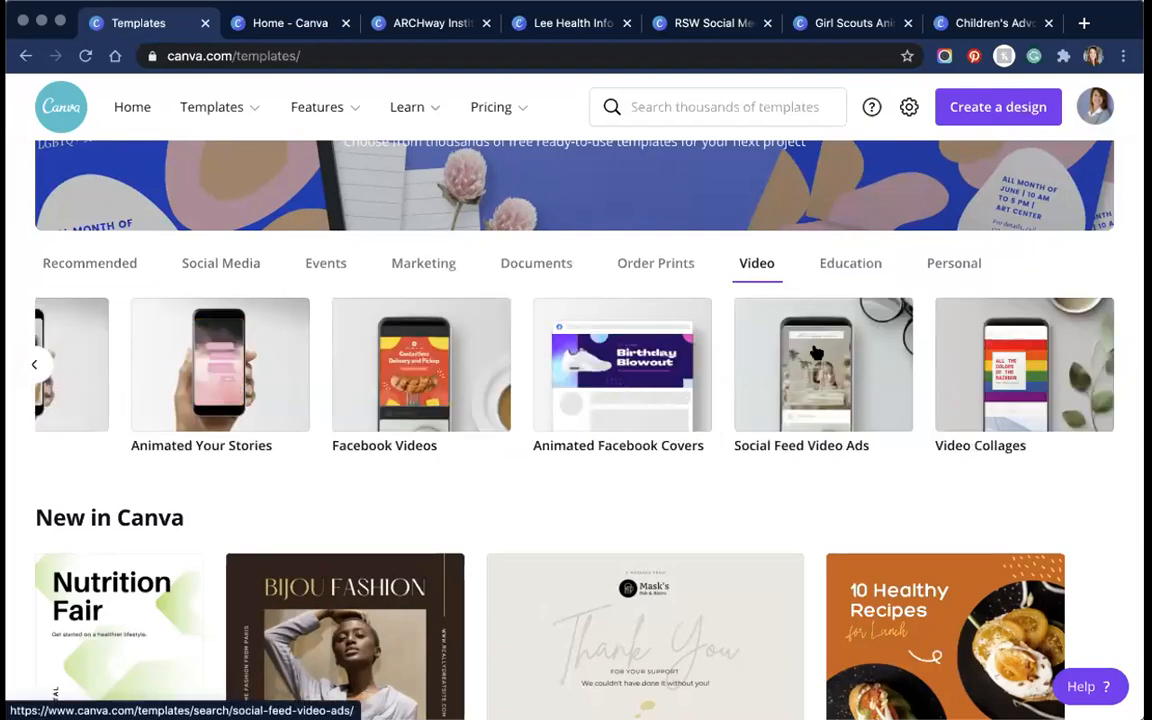
click(983, 24)
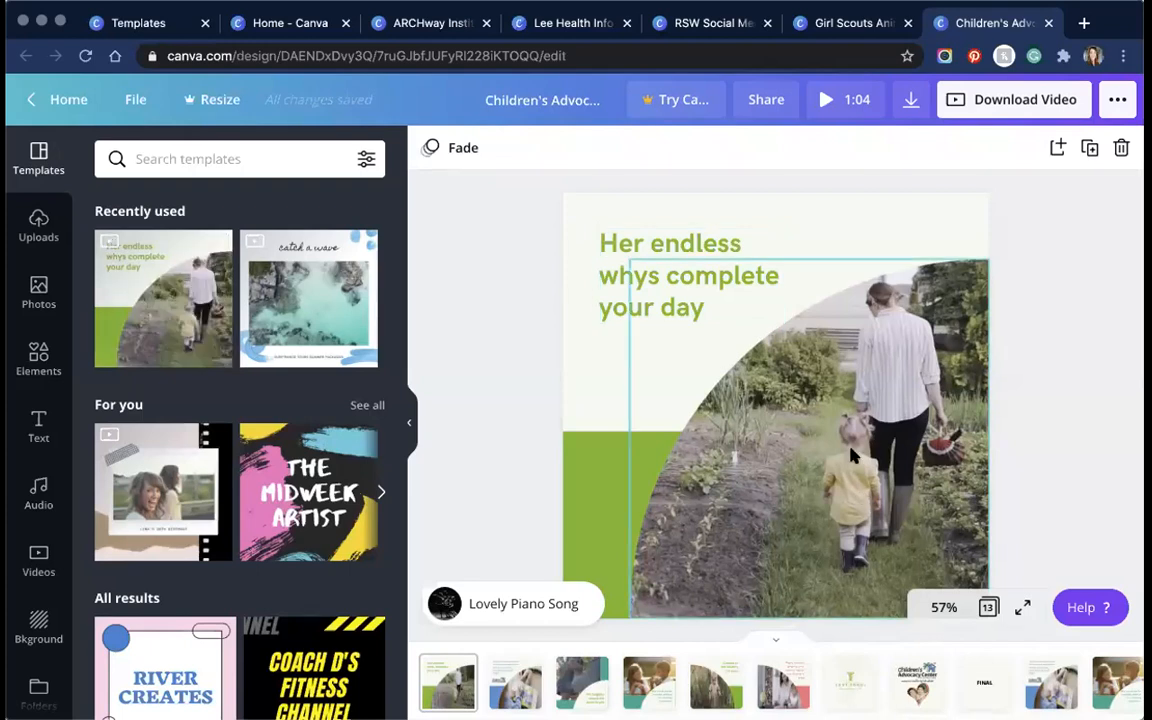
click(800, 404)
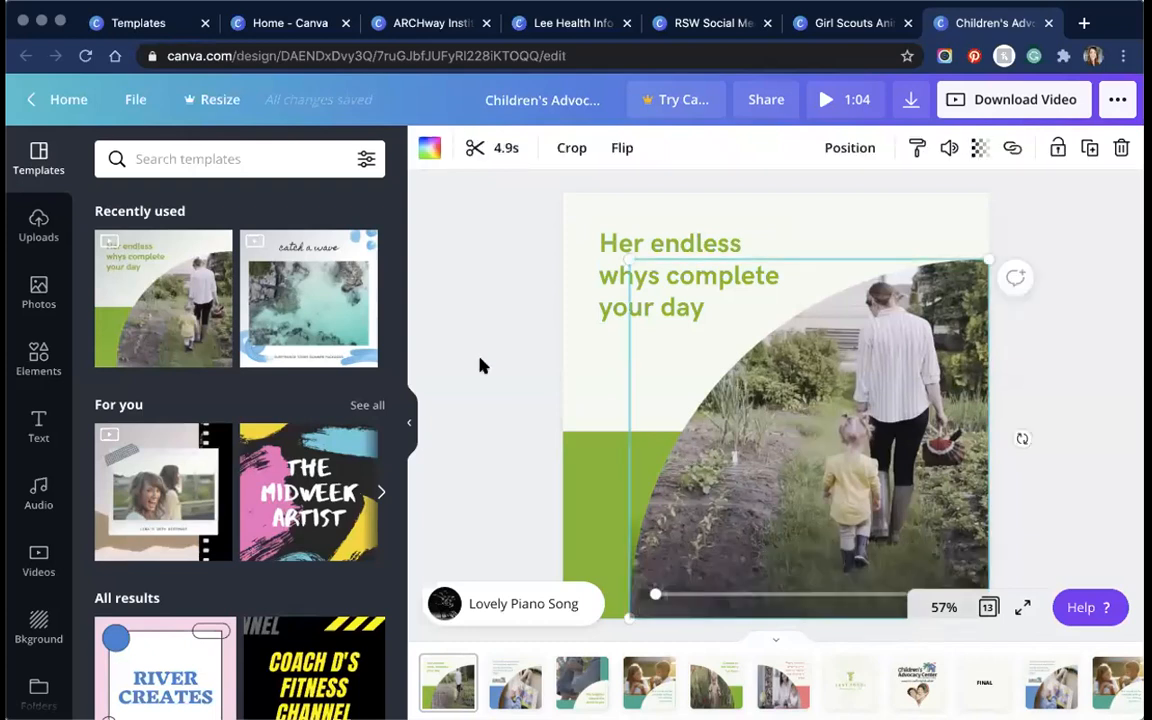
click(668, 221)
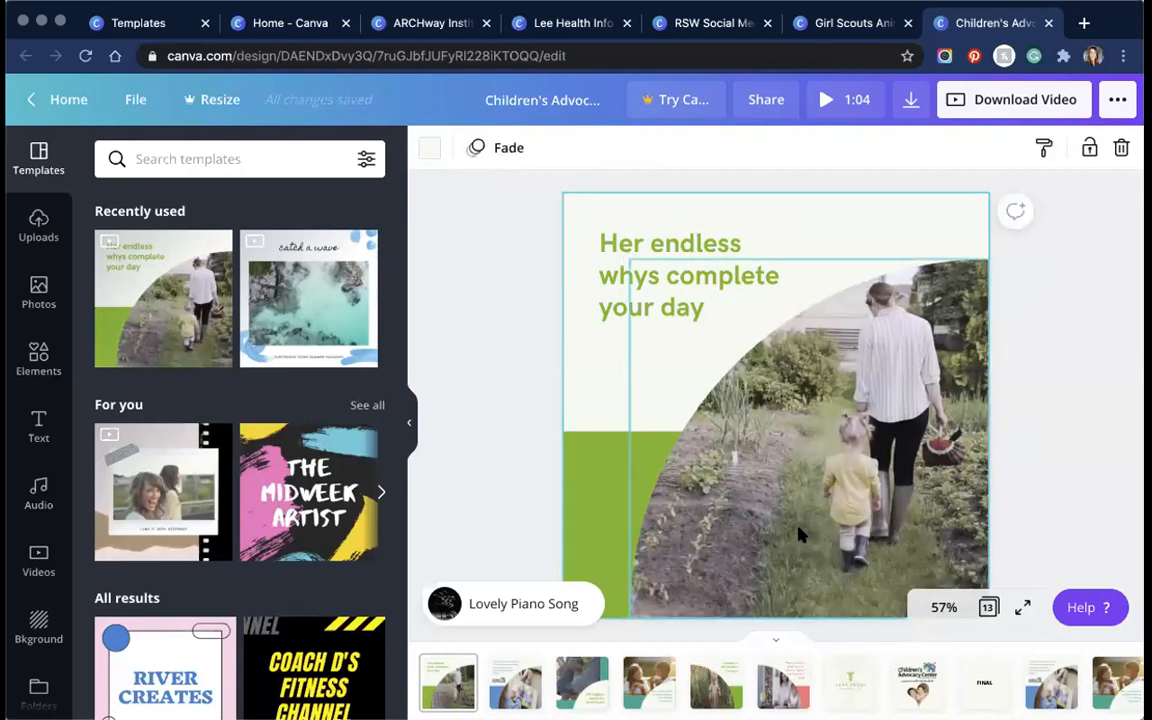
click(471, 342)
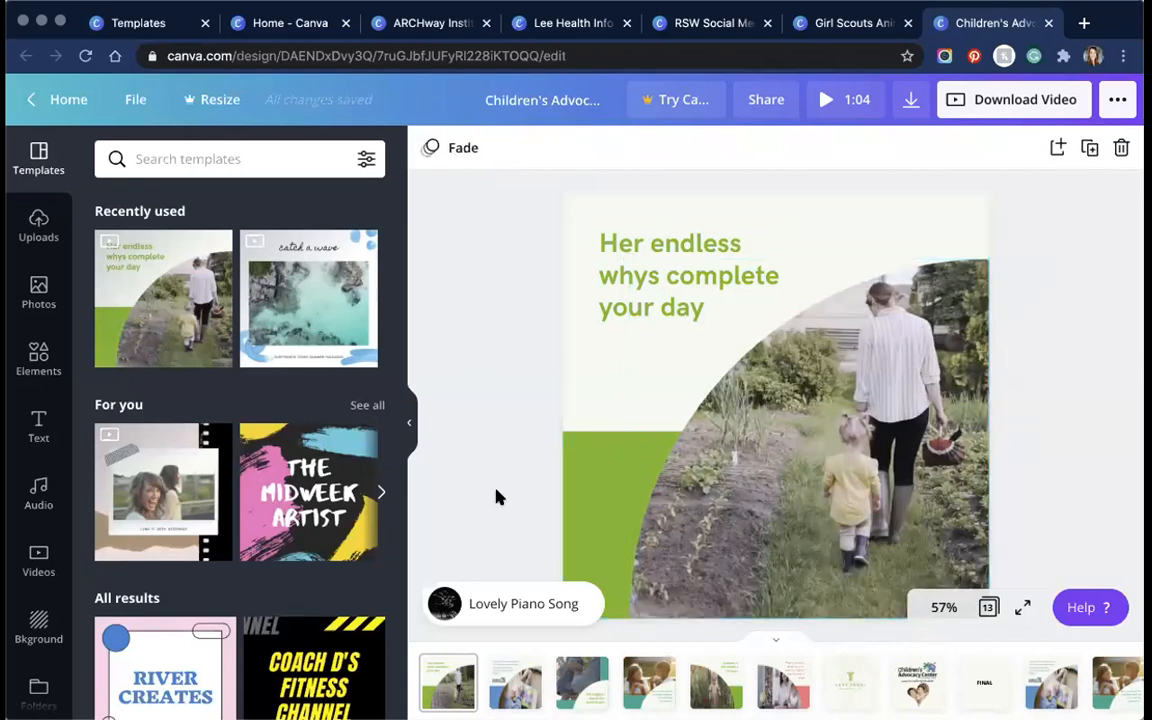
click(38, 560)
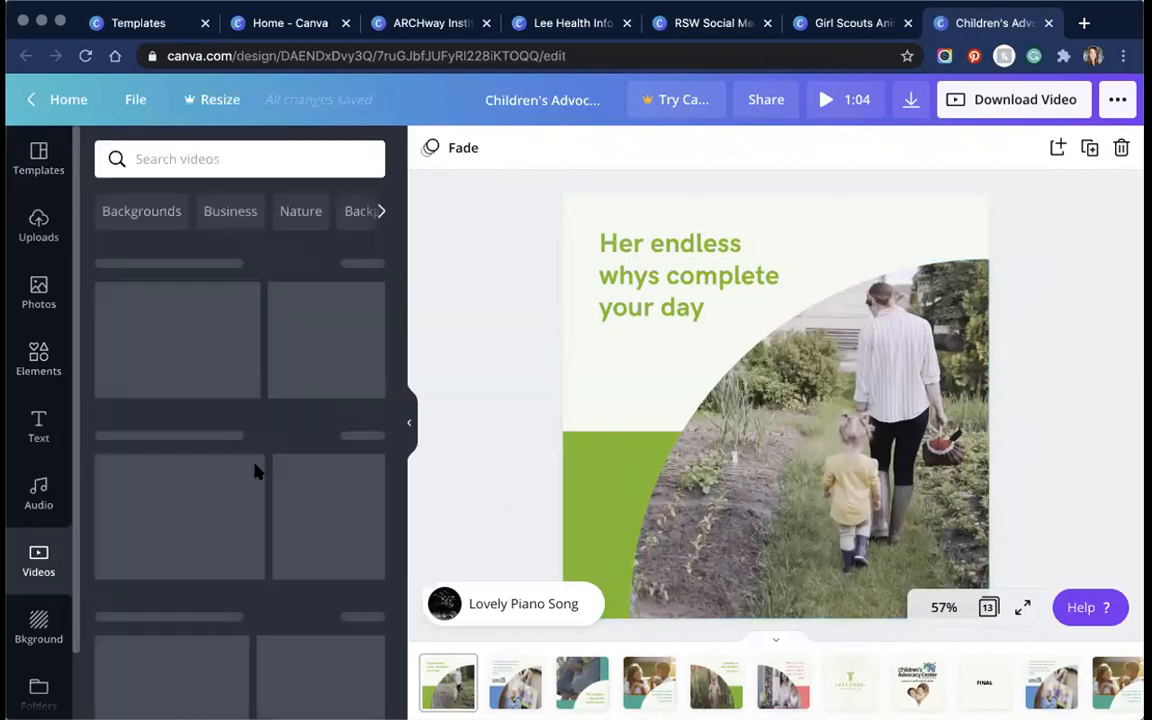
click(242, 159)
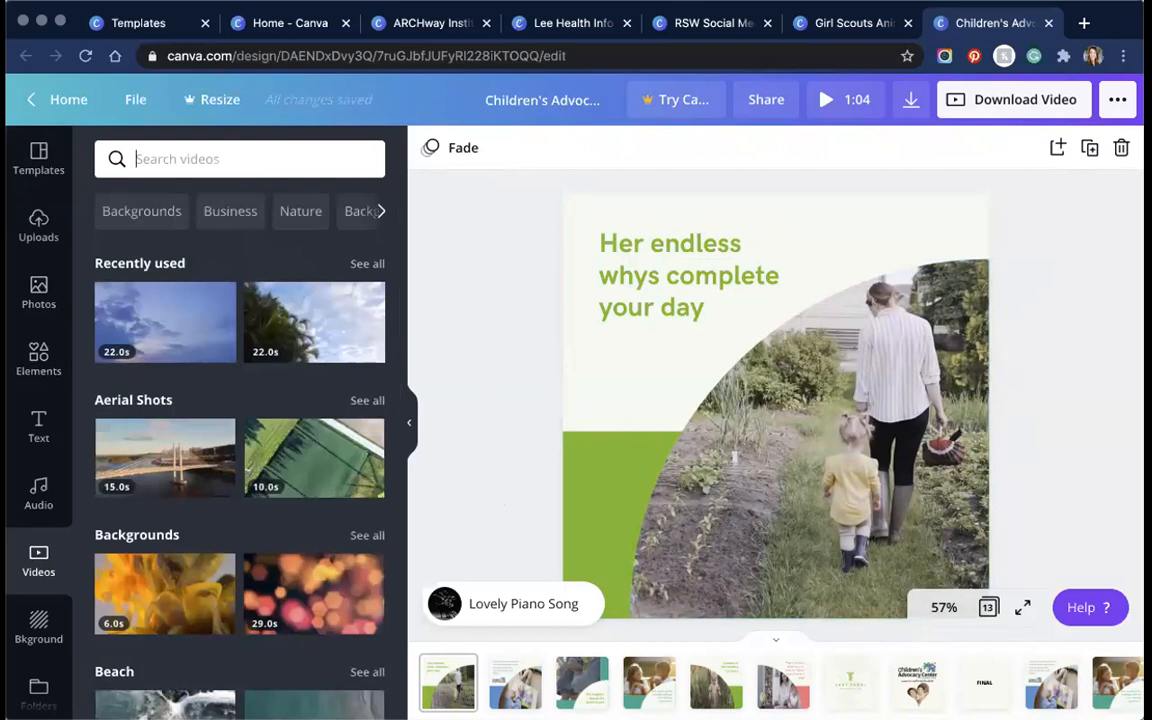
text(children playing)
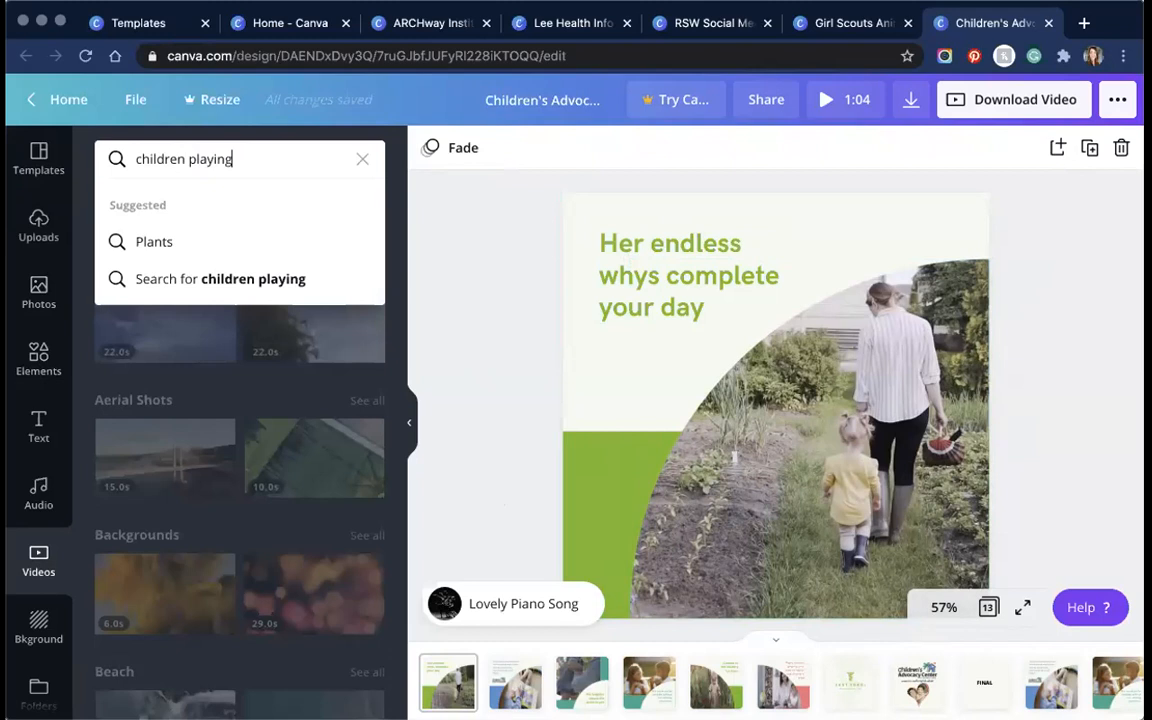
key(Return)
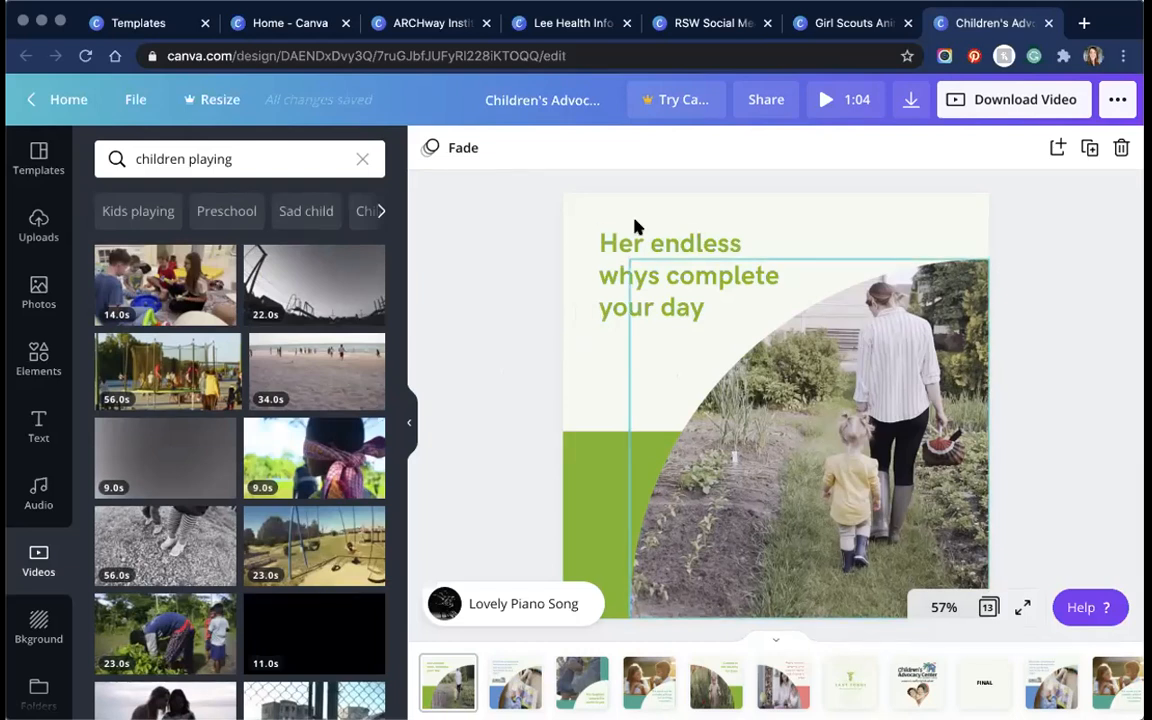
click(39, 158)
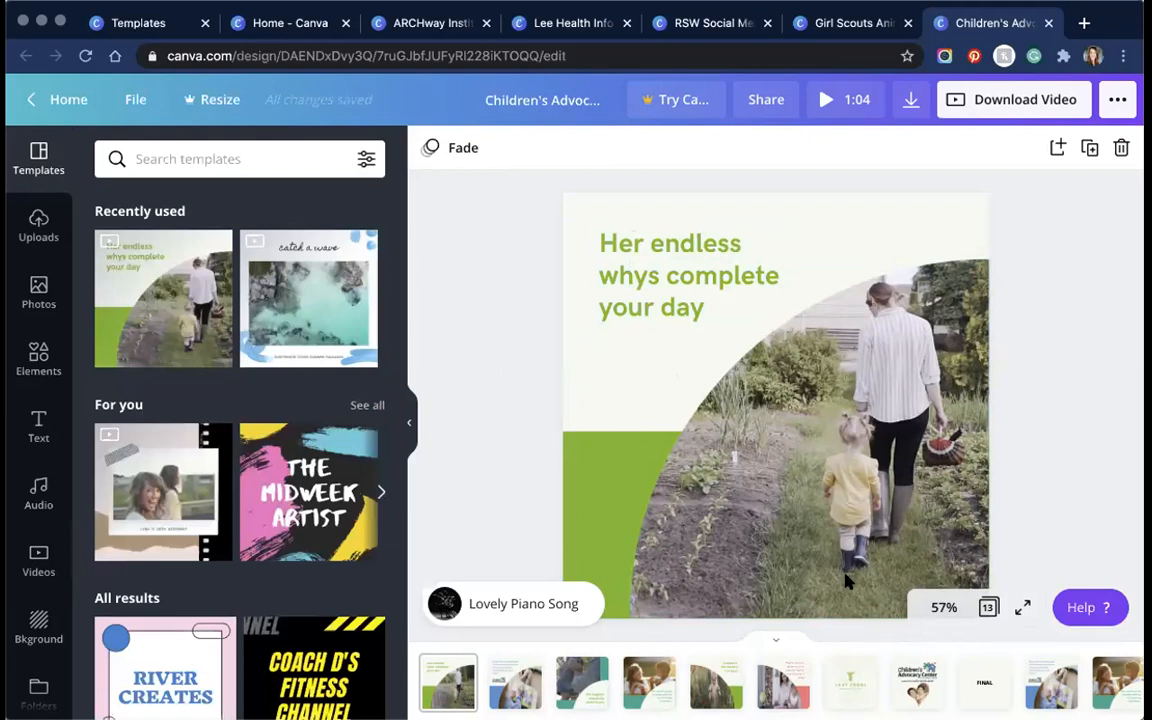
Step: Add a blank page and move it to the start of the video
click(1057, 148)
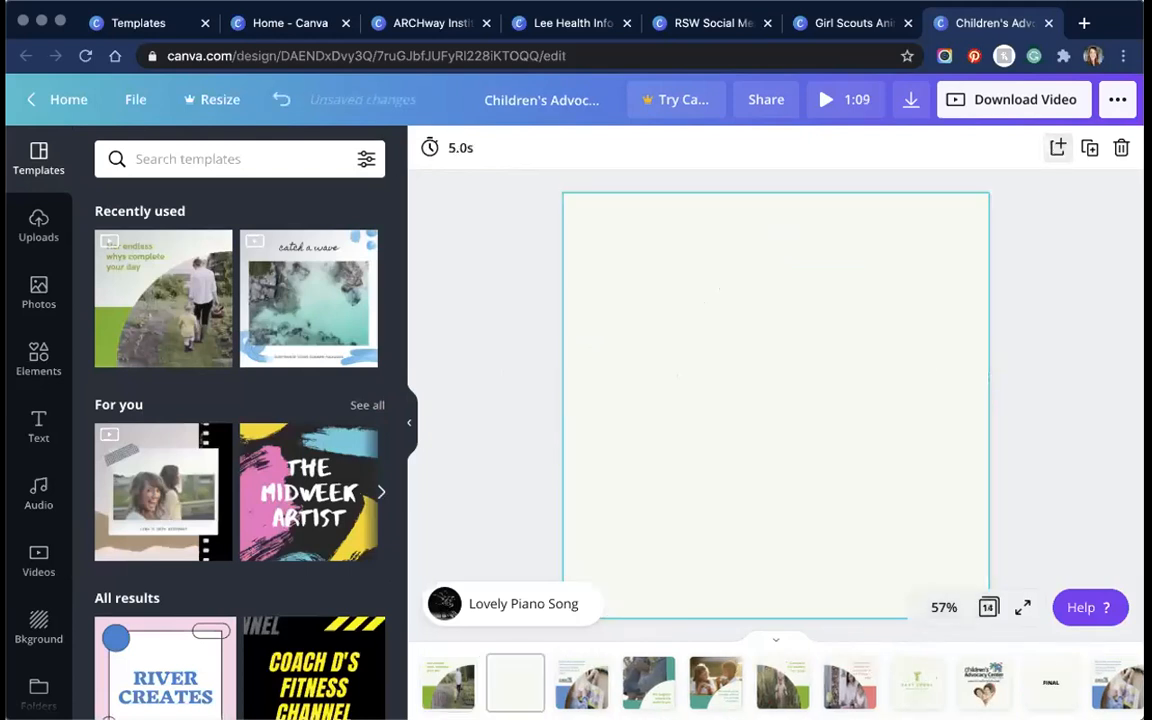
click(456, 685)
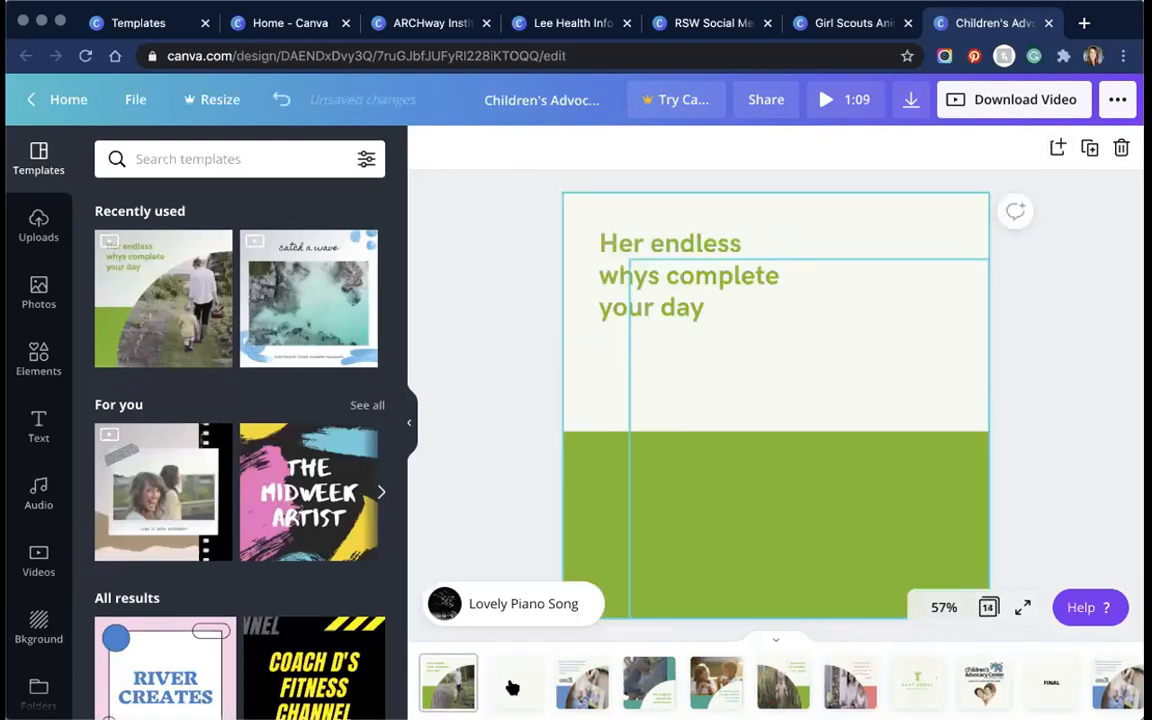
drag(513, 687, 434, 679)
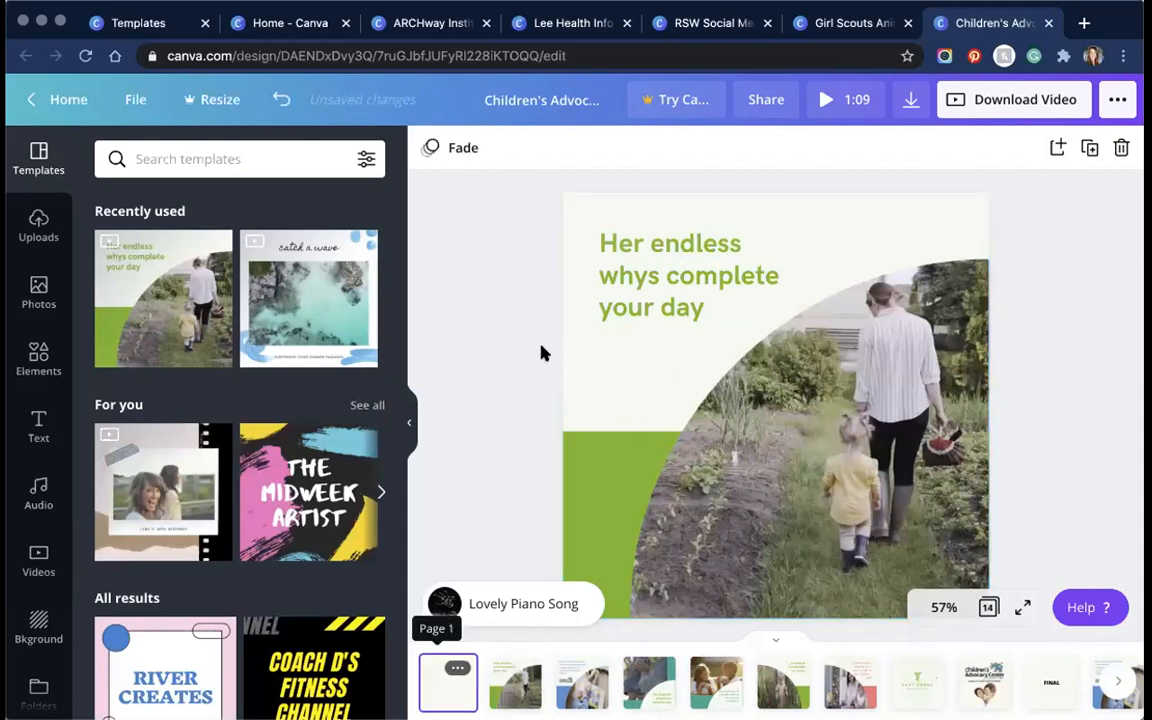
click(446, 688)
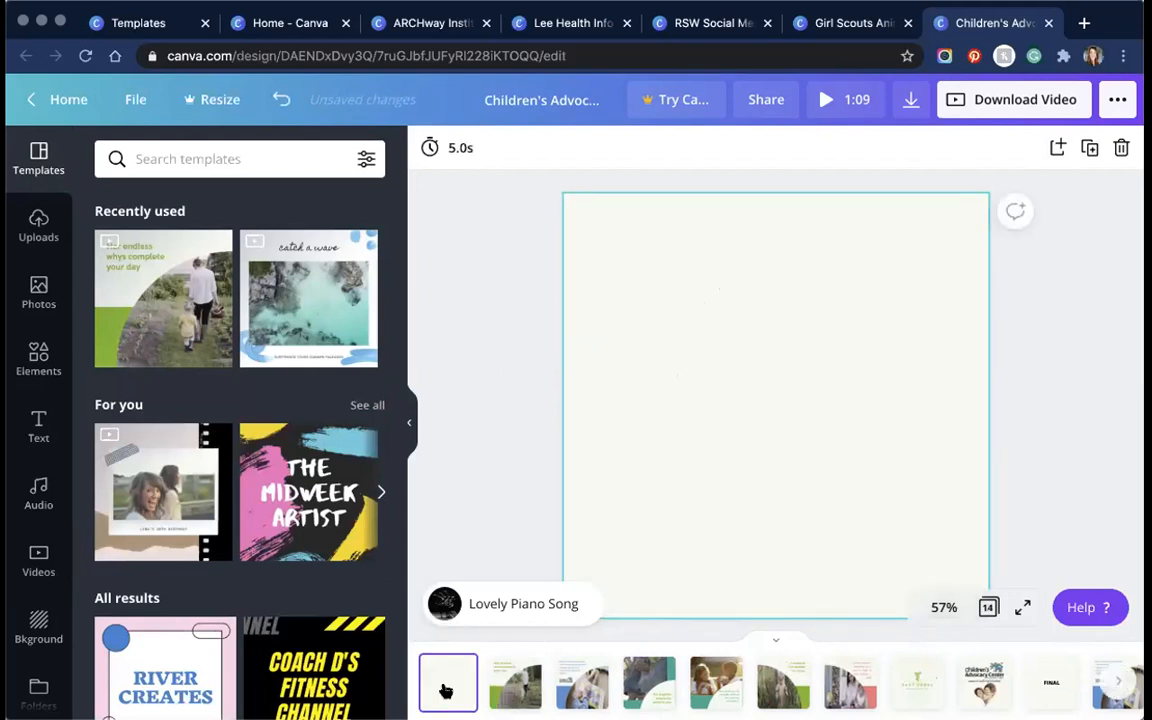
Step: Browse the green healthcare template's pages, then select the green shape on page 2
click(166, 262)
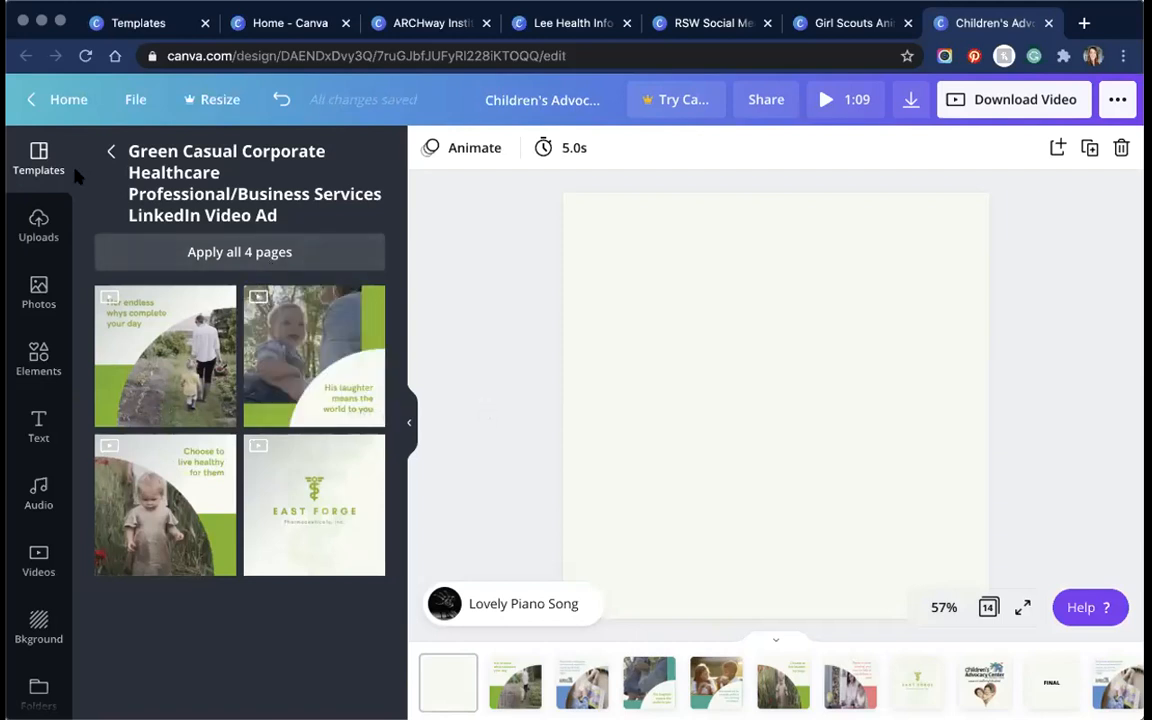
click(111, 151)
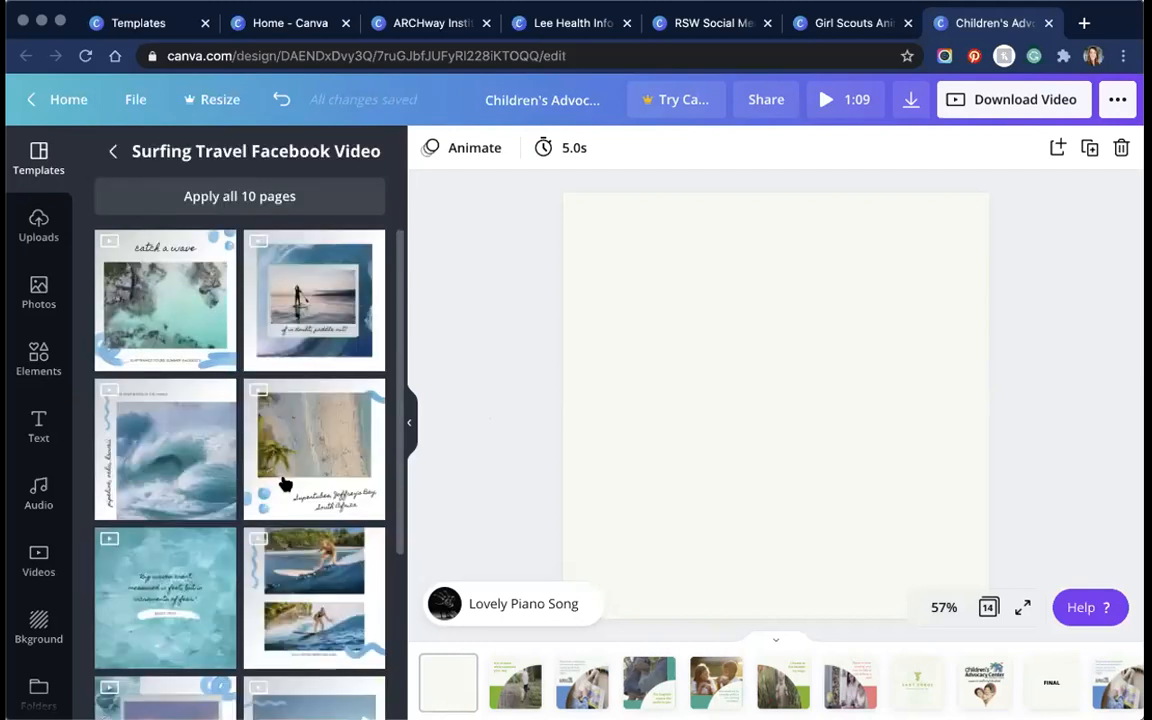
scroll(284, 484, down, 5)
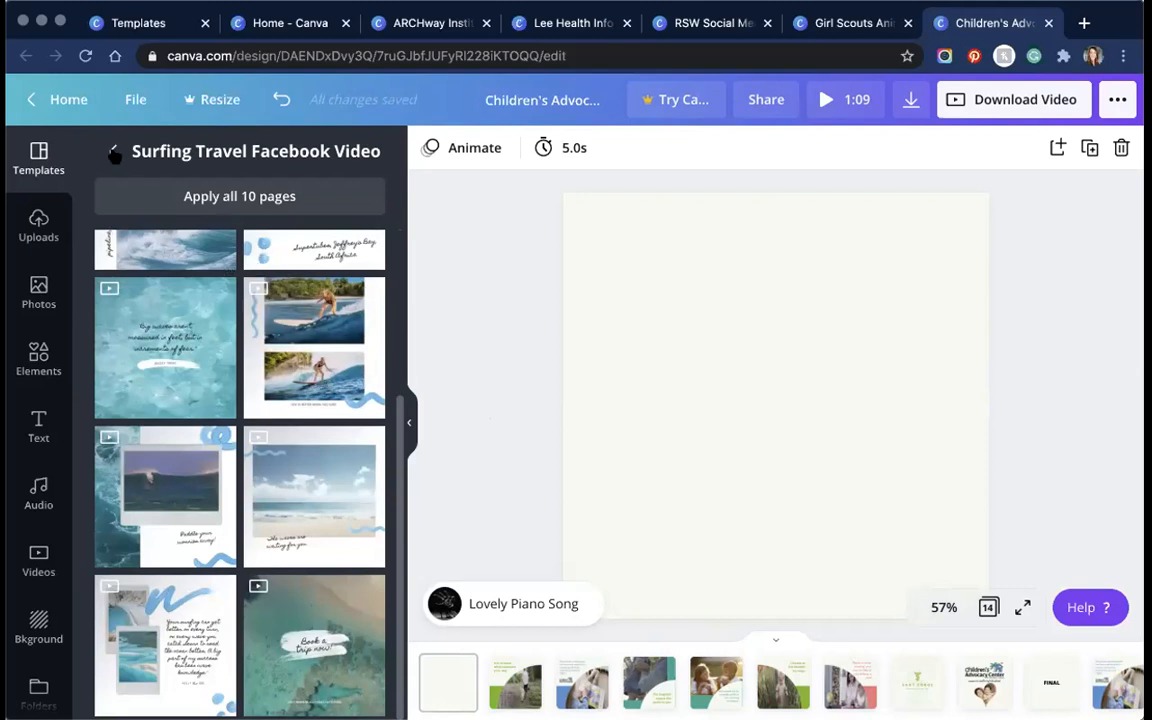
scroll(352, 301, up, 5)
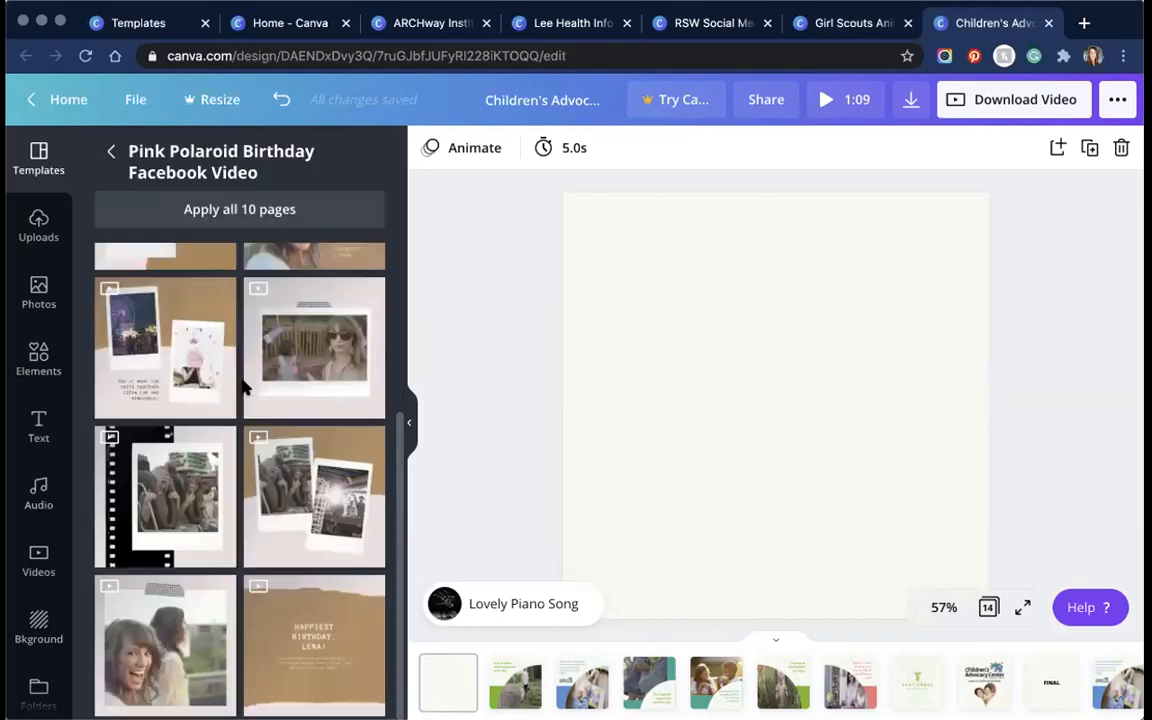
scroll(123, 259, up, 5)
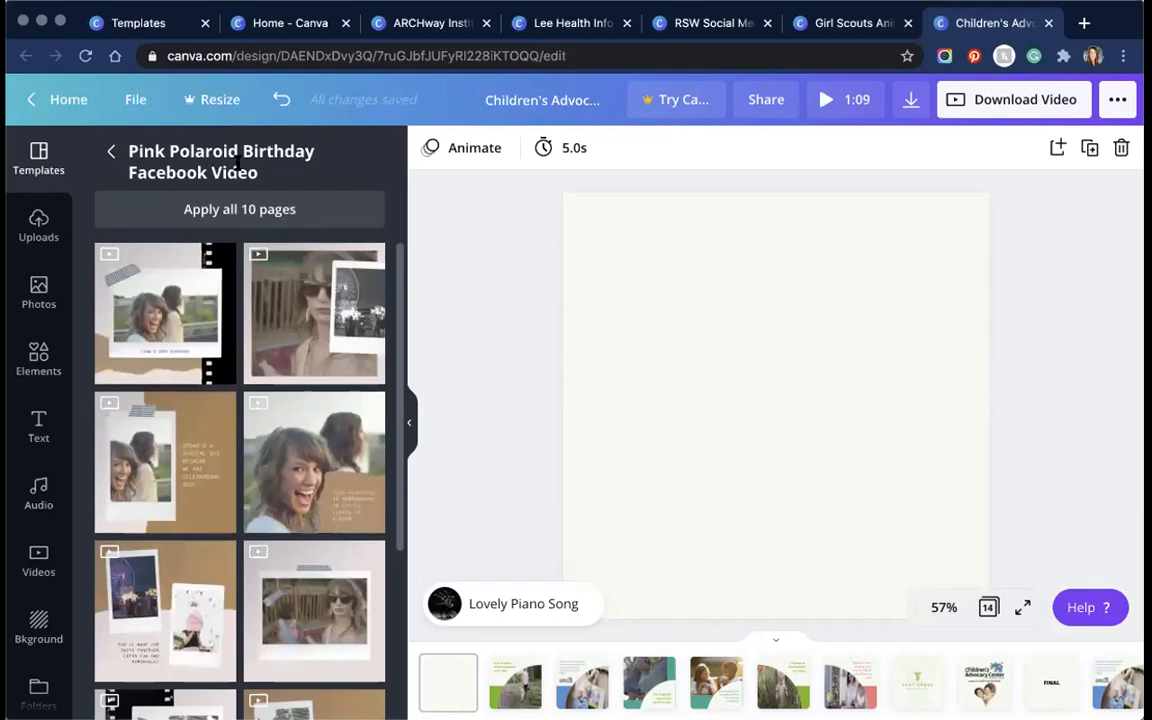
click(112, 152)
click(162, 293)
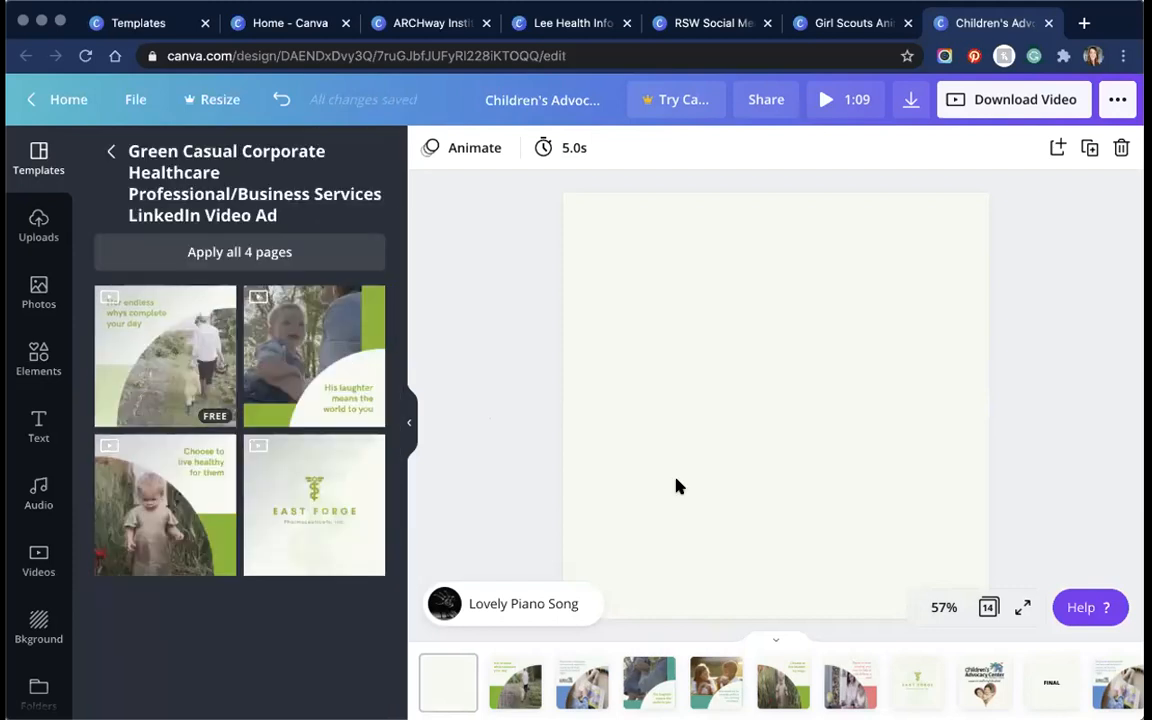
click(513, 679)
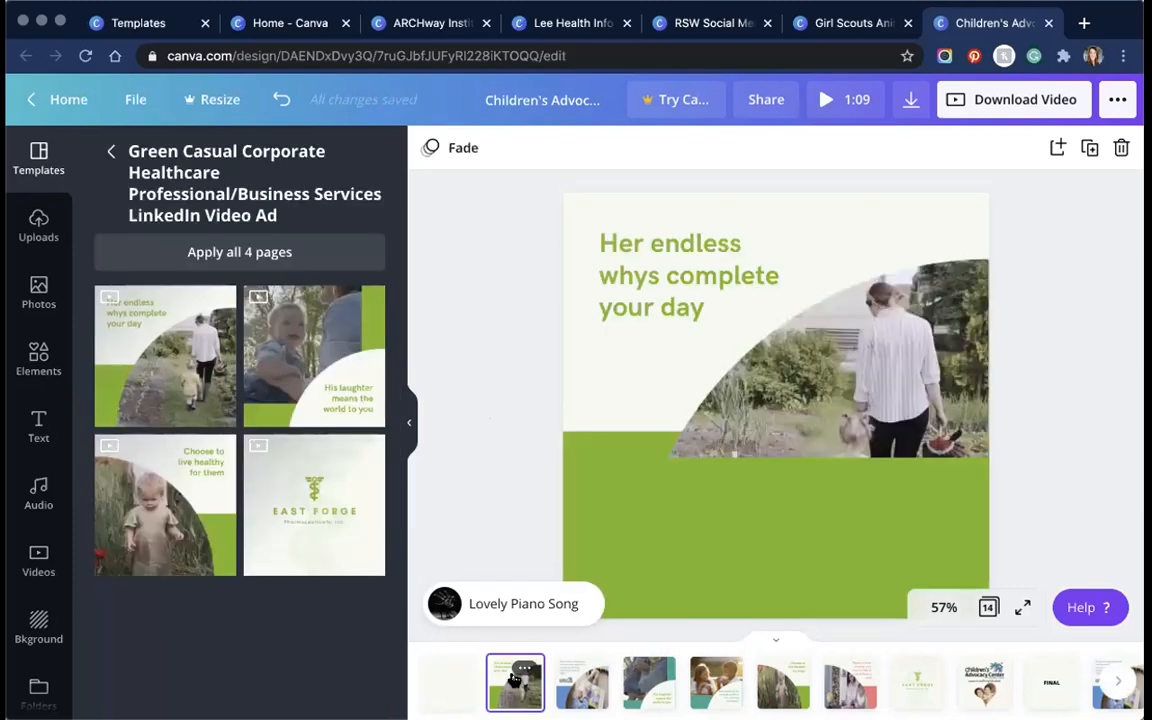
click(600, 462)
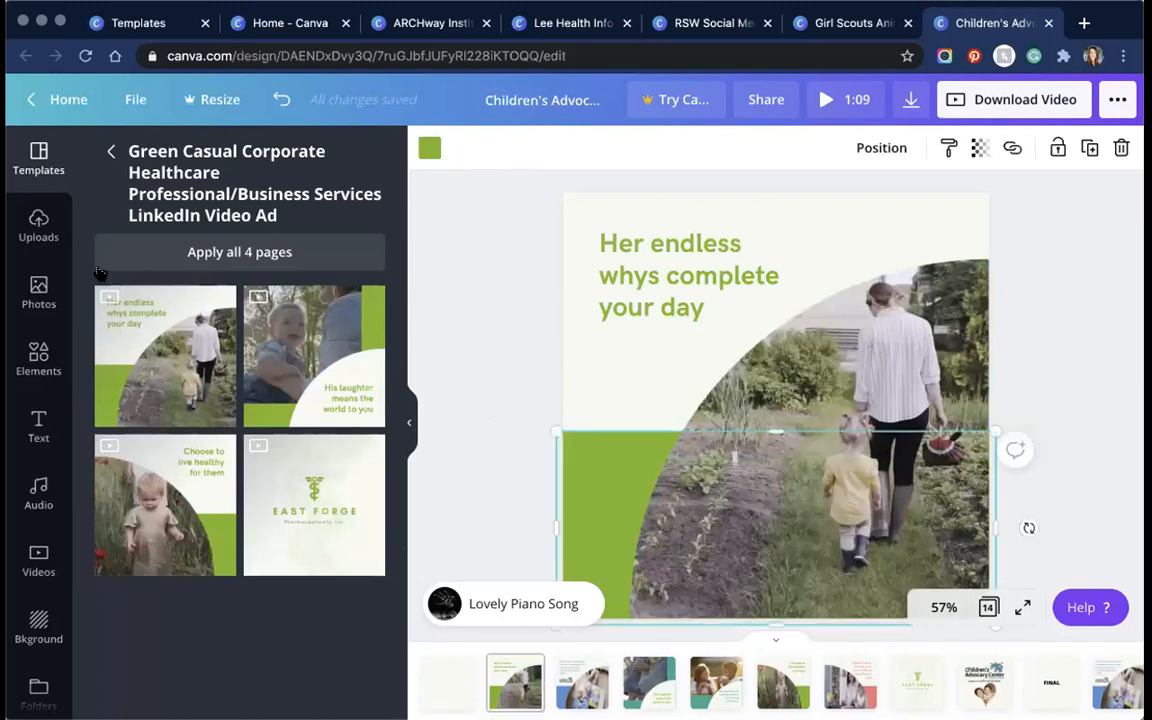
Step: Place the uploaded Children's Advocacy Center logo over the garden photo on the 'Her endless whys' page
click(38, 226)
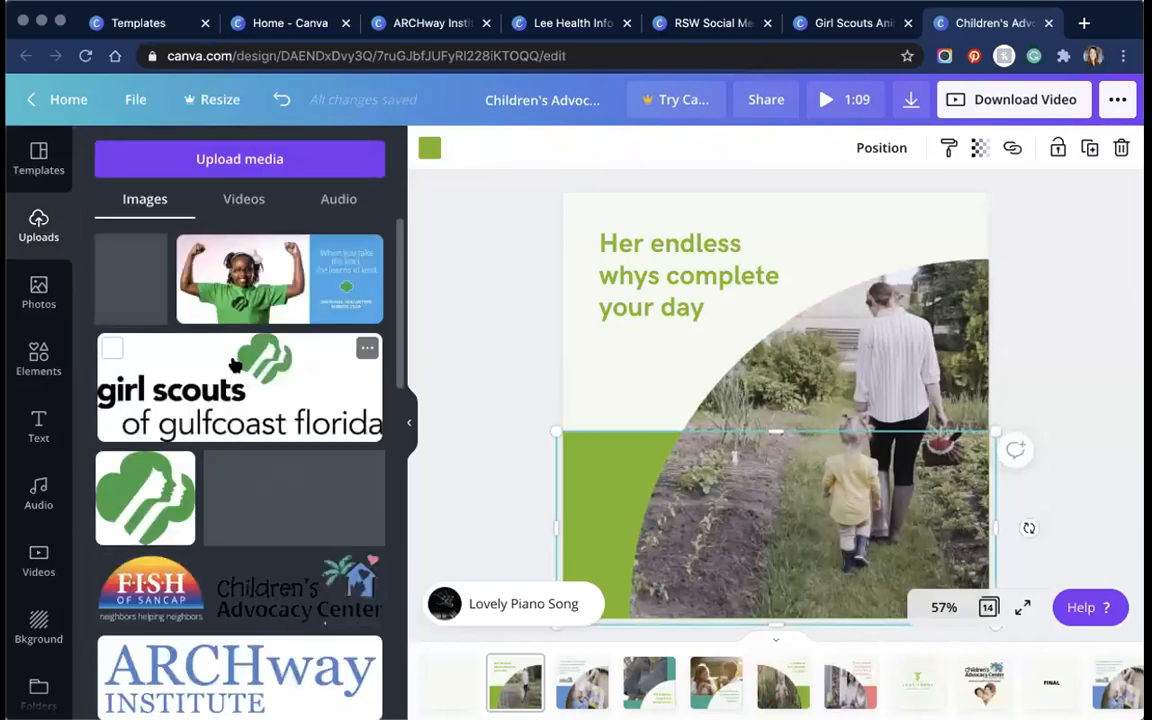
scroll(233, 372, down, 3)
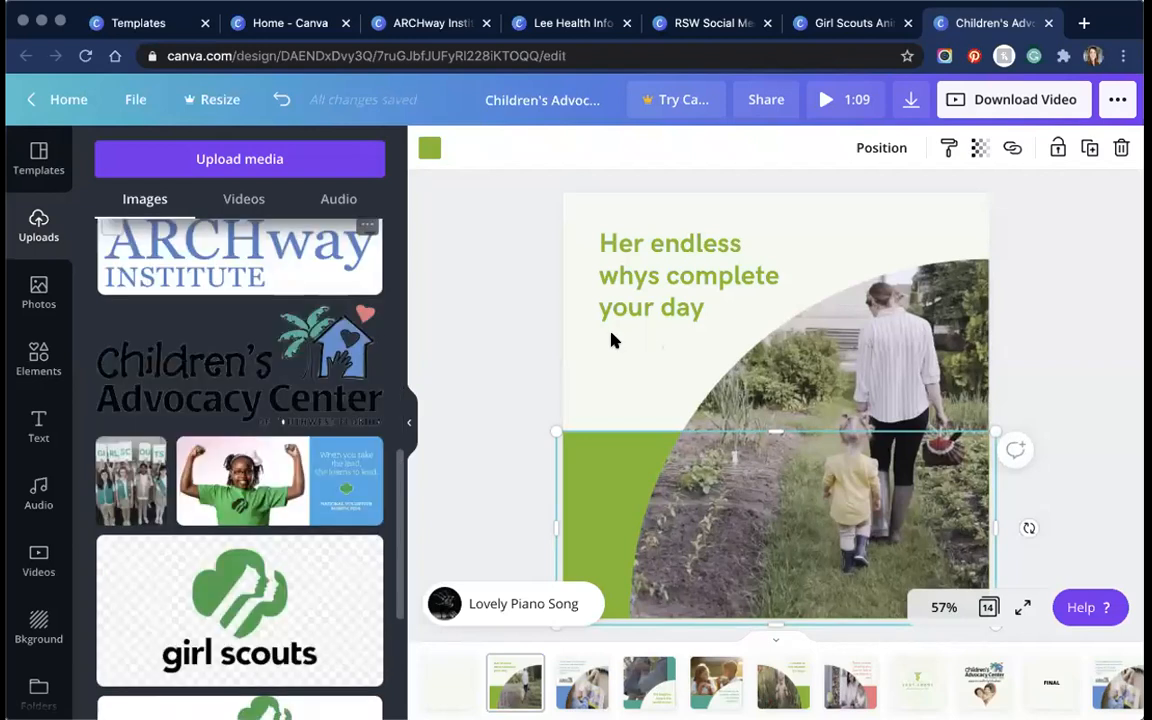
key(super+v)
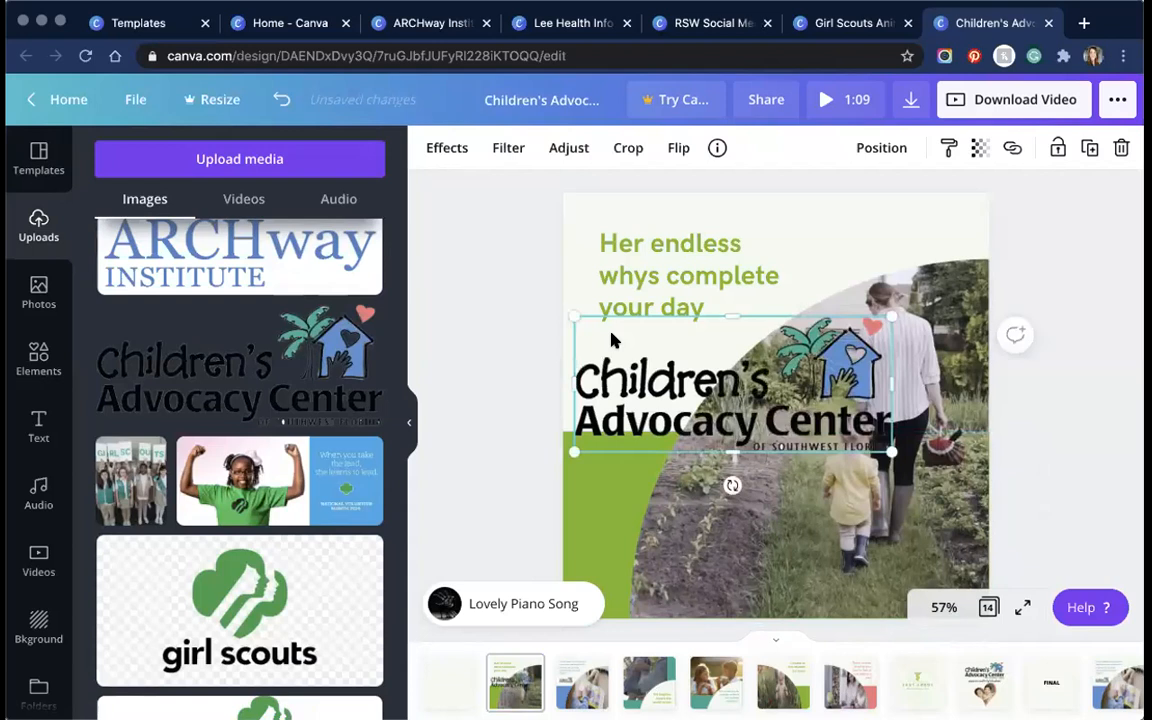
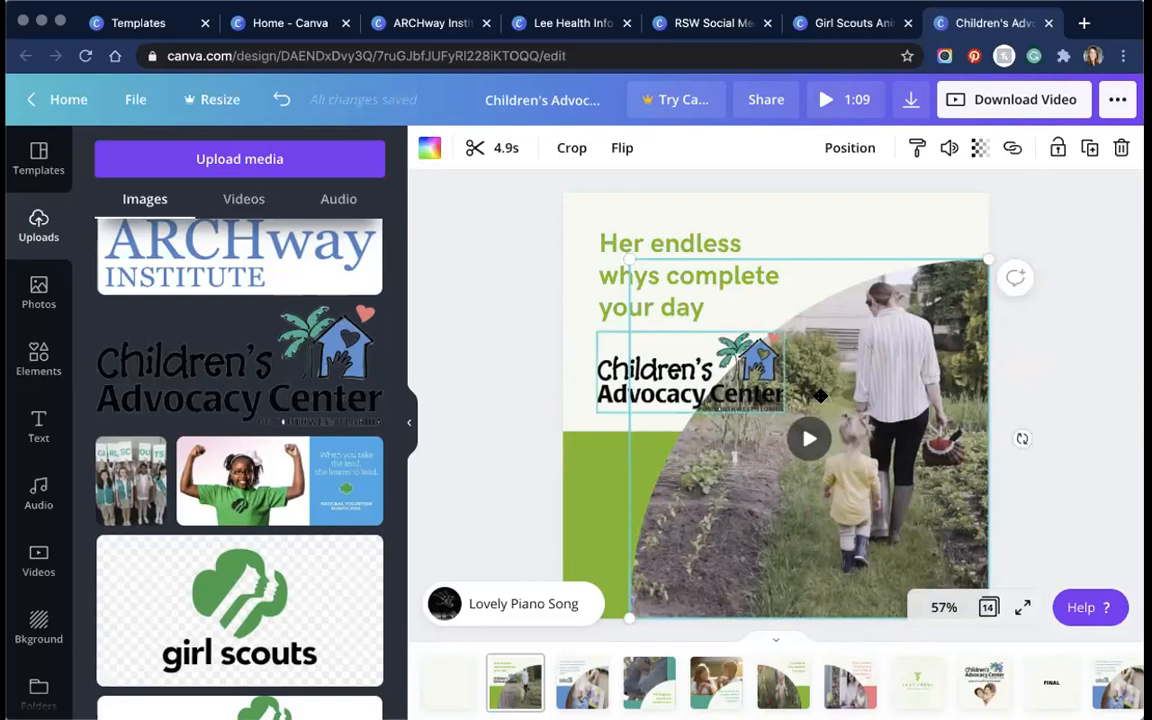
Step: Move the Children's Advocacy Center logo off the photo to the left beneath the headline, then open Elements
drag(820, 396, 532, 368)
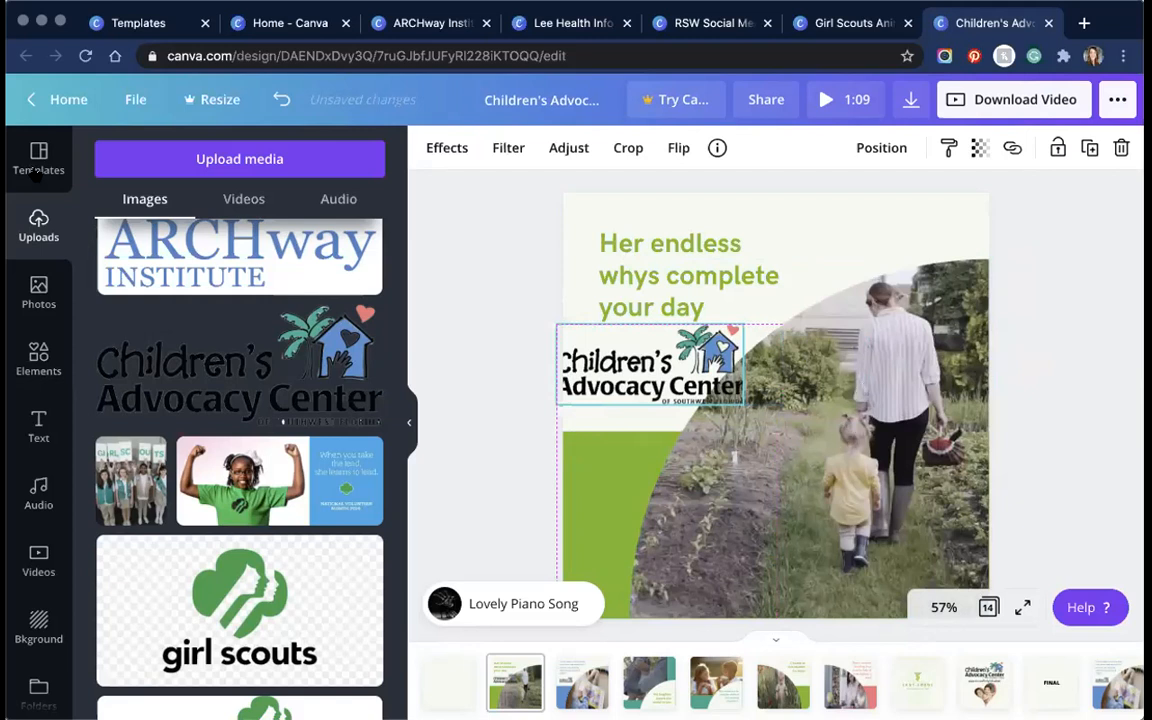
click(36, 366)
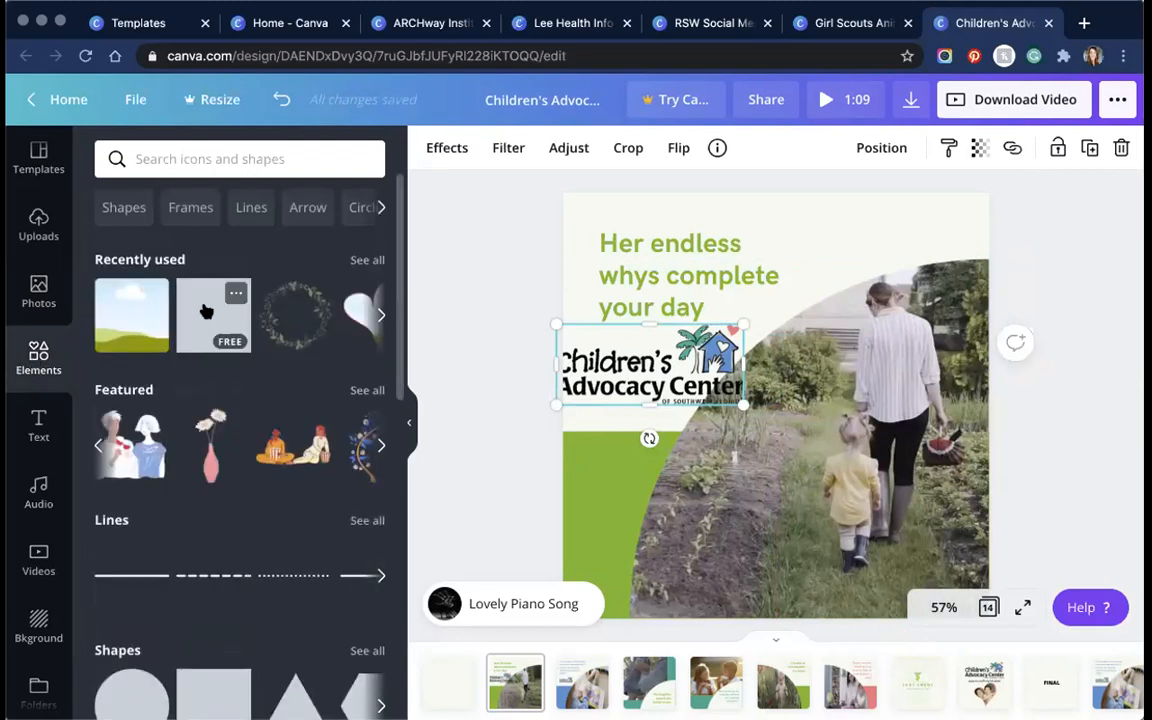
scroll(206, 312, down, 1)
click(206, 312)
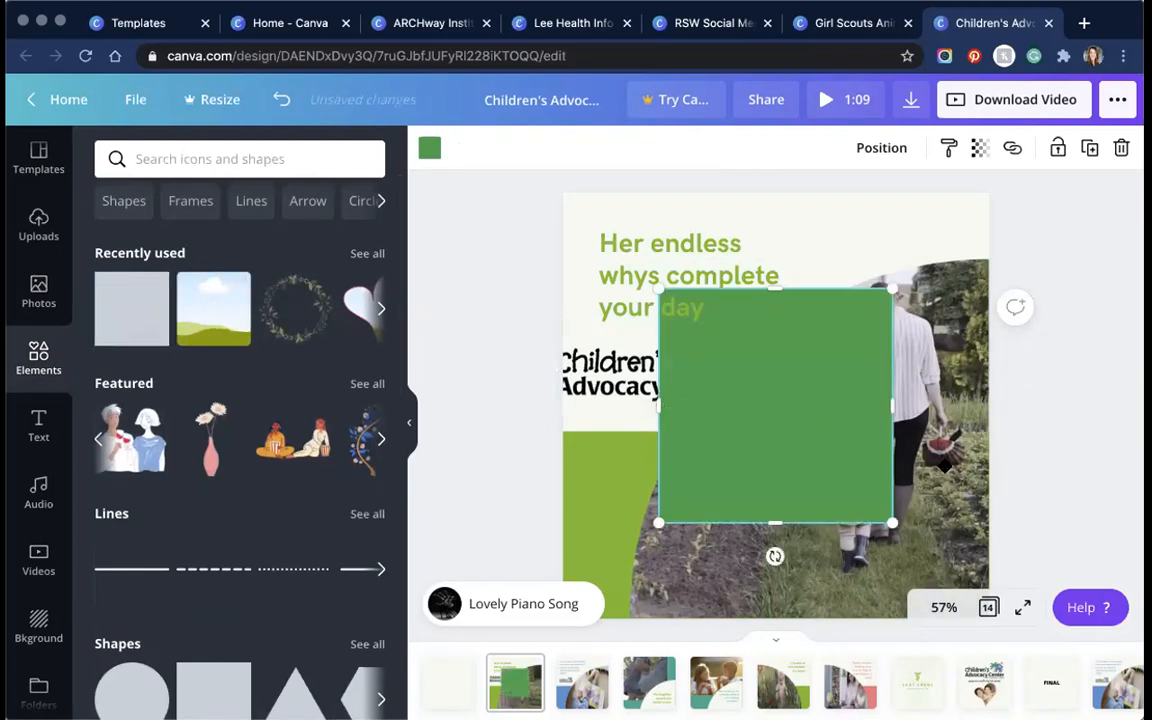
drag(945, 465, 899, 457)
drag(879, 338, 881, 264)
click(868, 148)
click(870, 208)
click(942, 265)
click(852, 154)
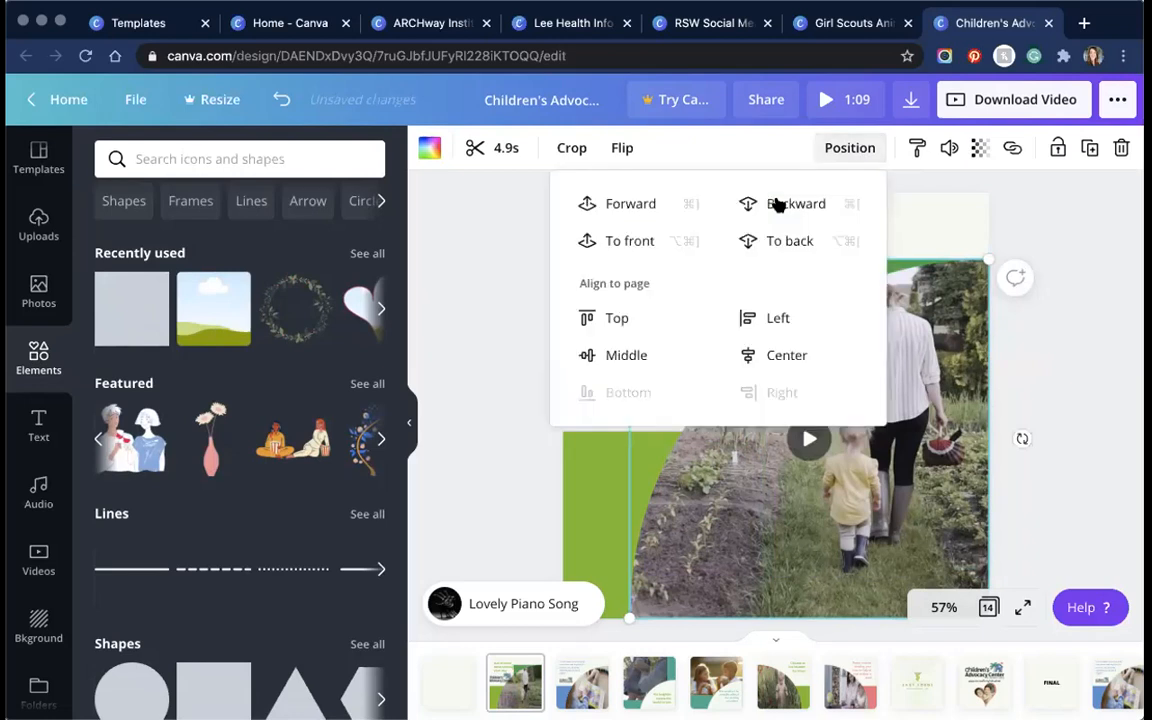
click(617, 205)
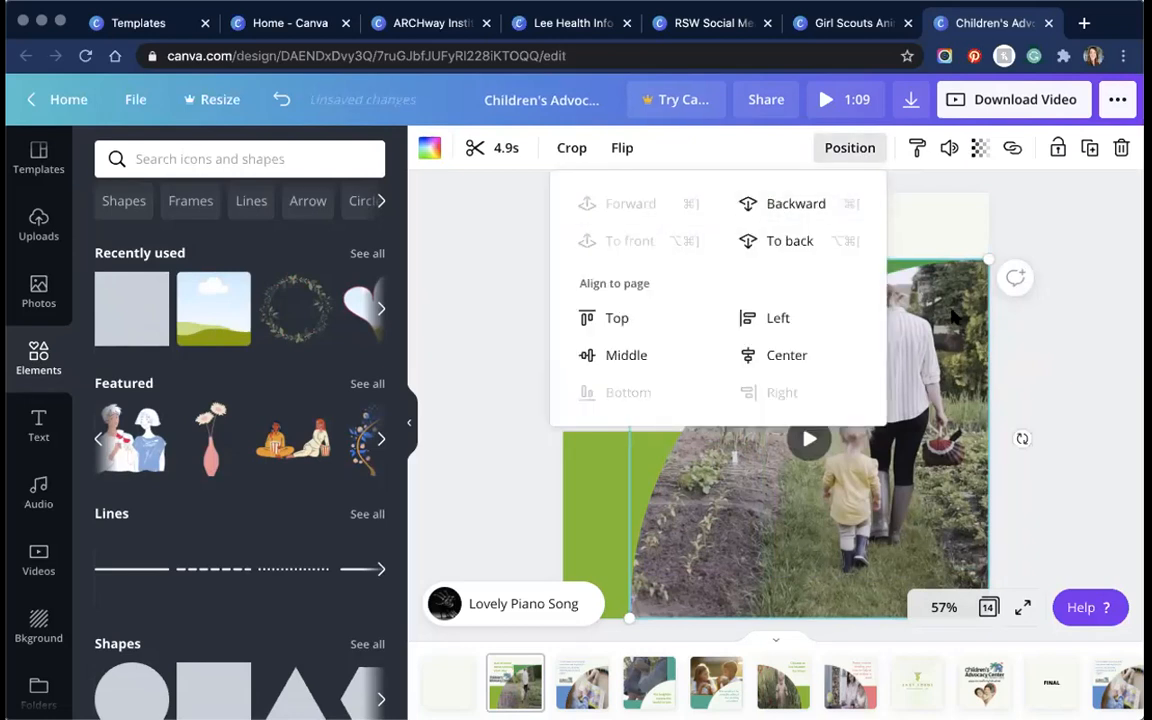
click(836, 241)
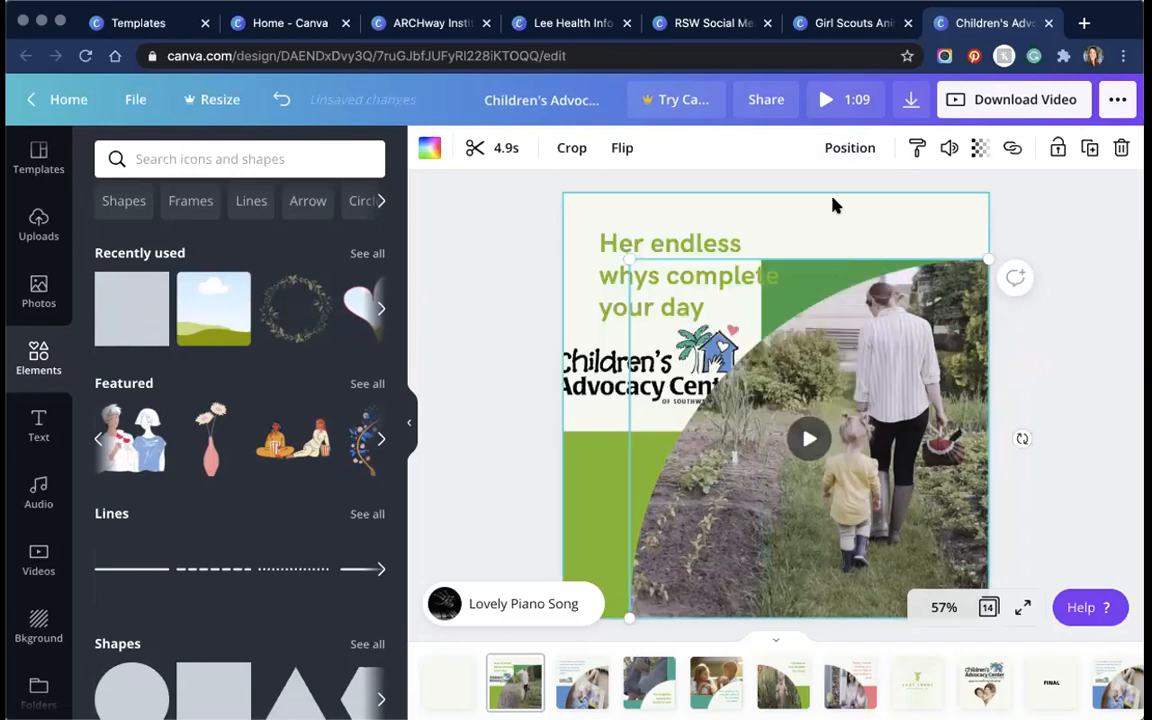
key(Delete)
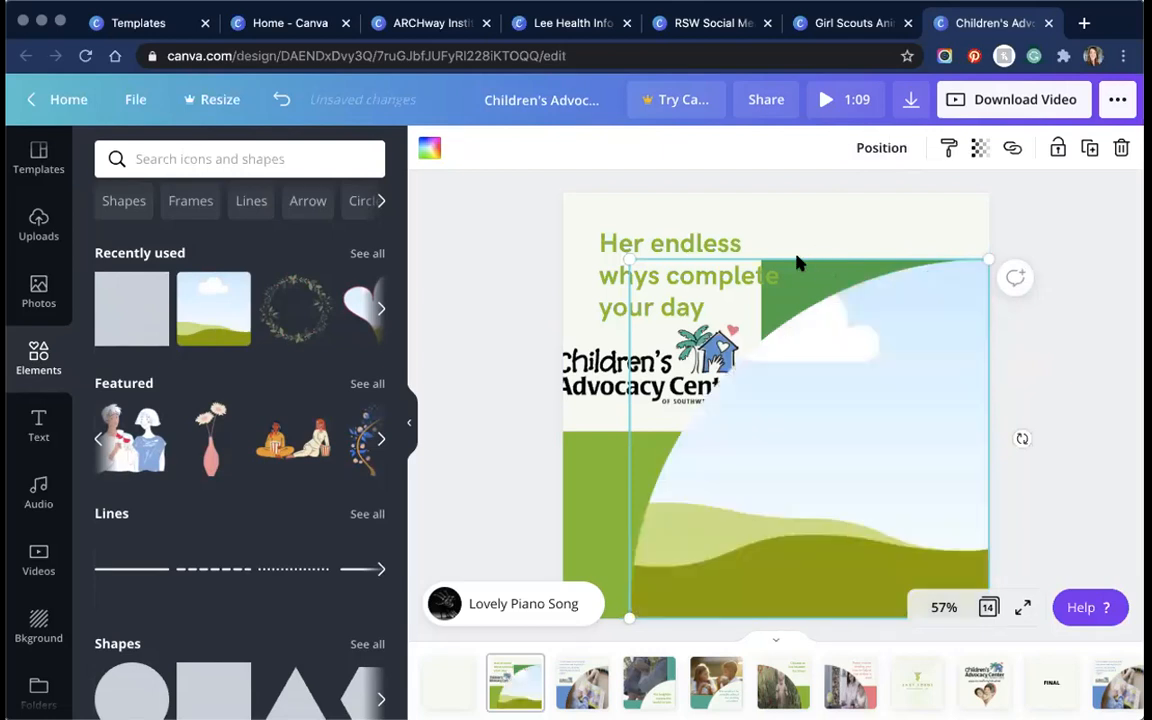
key(super+z)
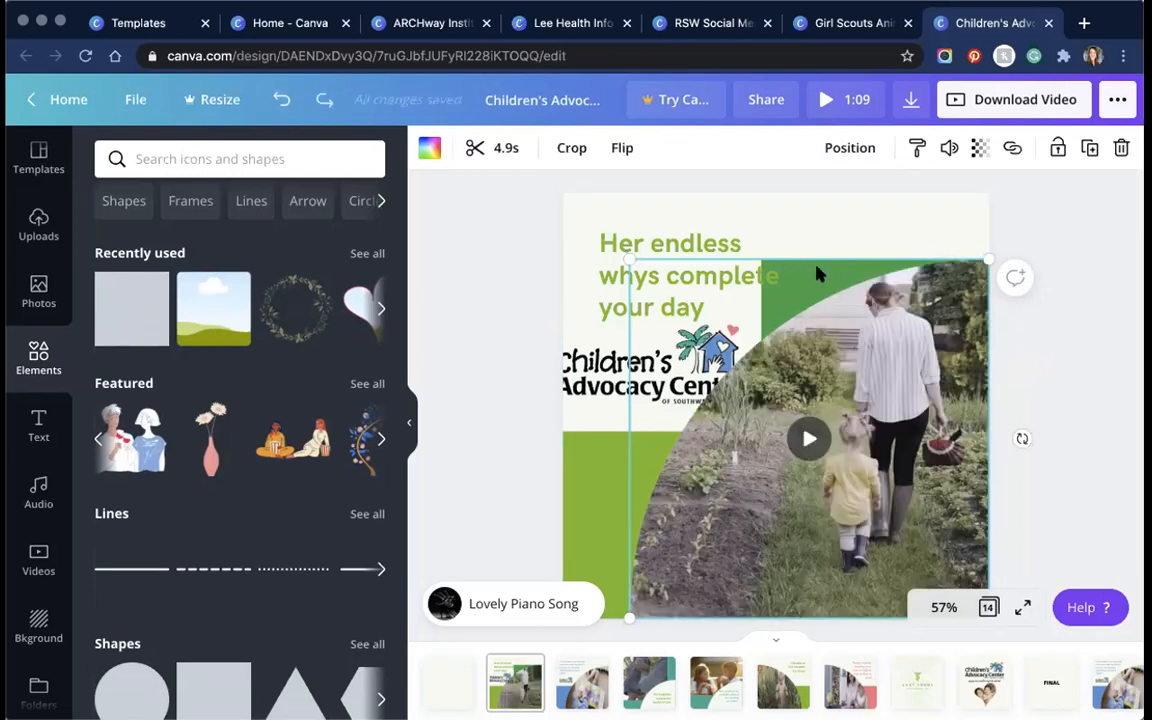
key(Delete)
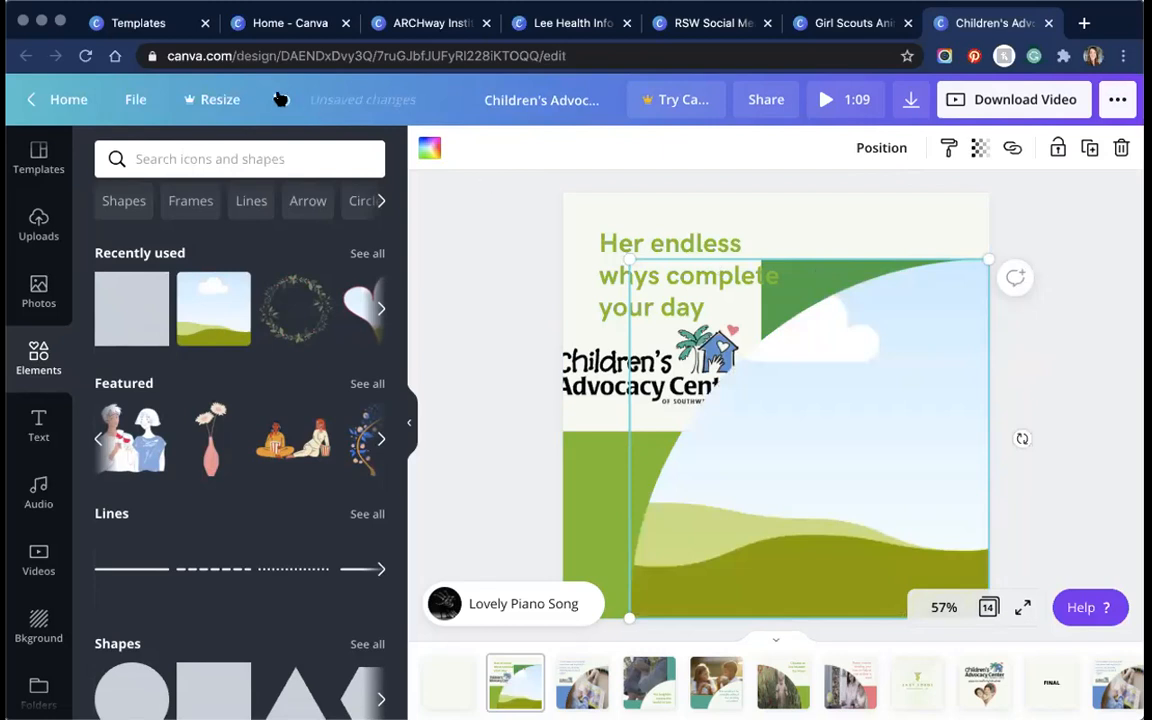
key(super+z)
click(850, 148)
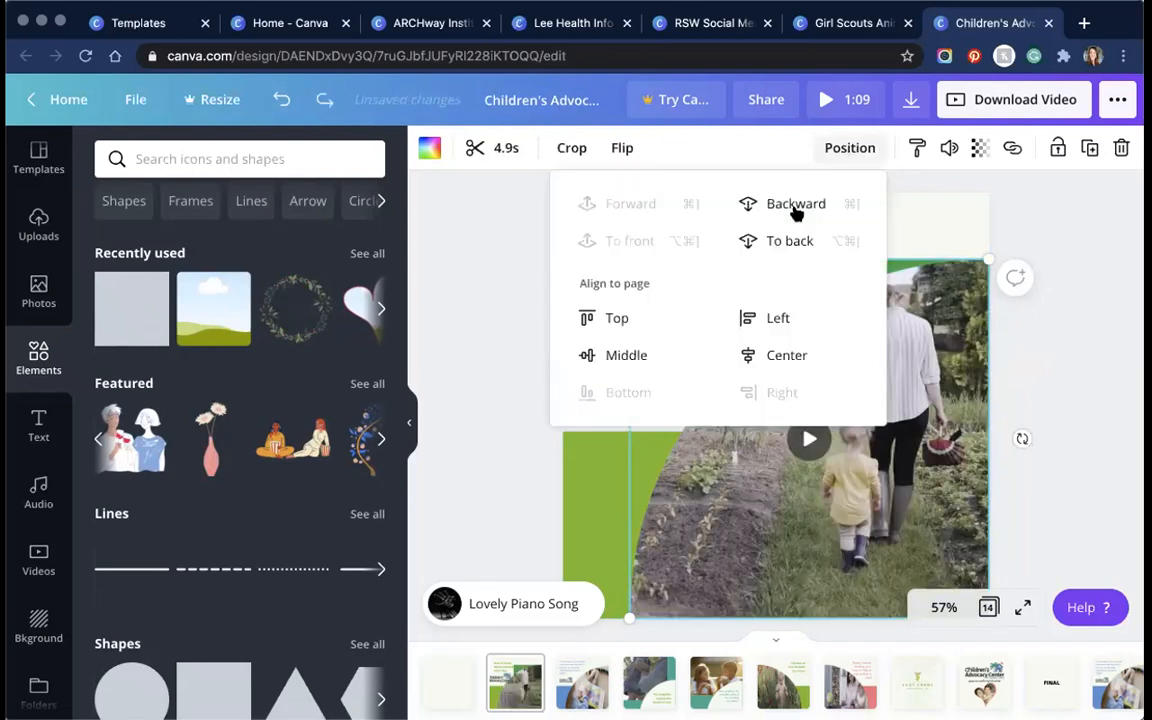
click(805, 207)
click(922, 243)
click(841, 274)
key(Delete)
key(Delete)
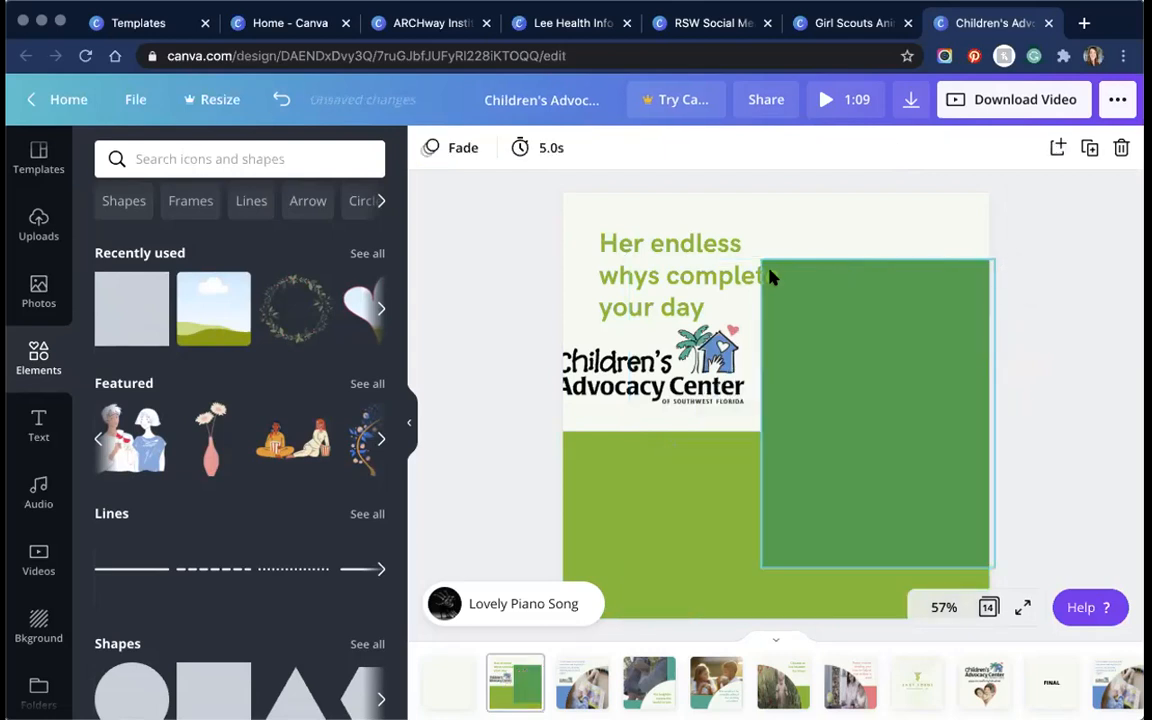
click(281, 99)
click(281, 99)
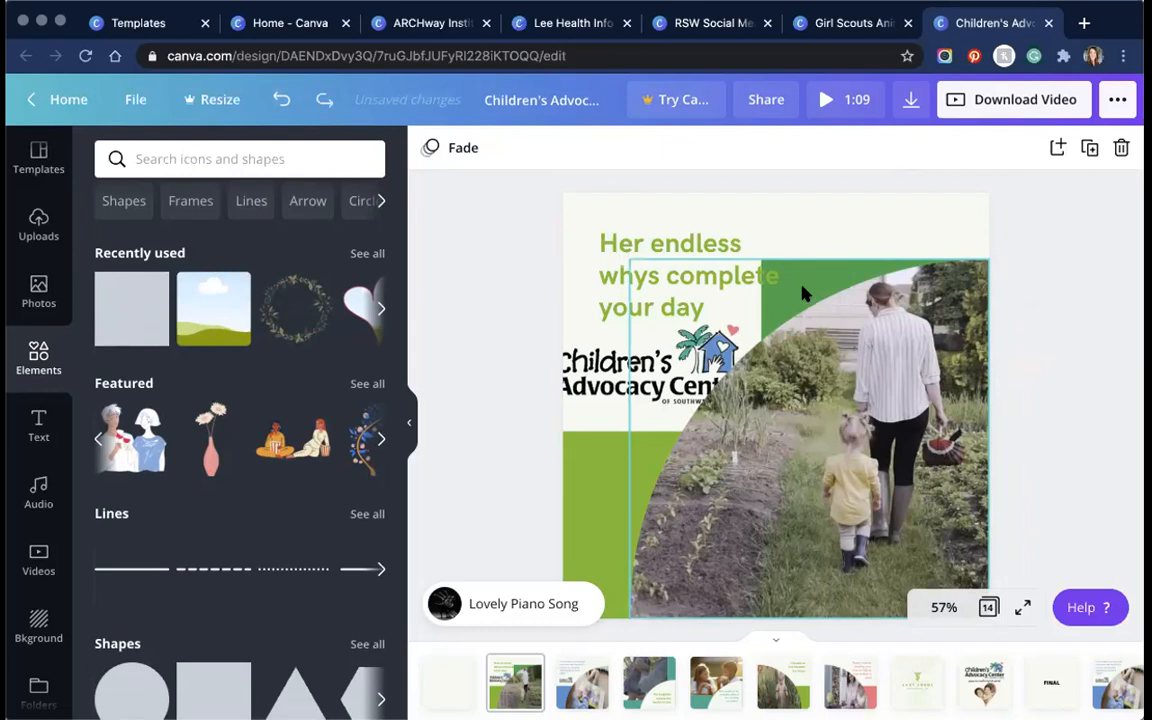
click(833, 352)
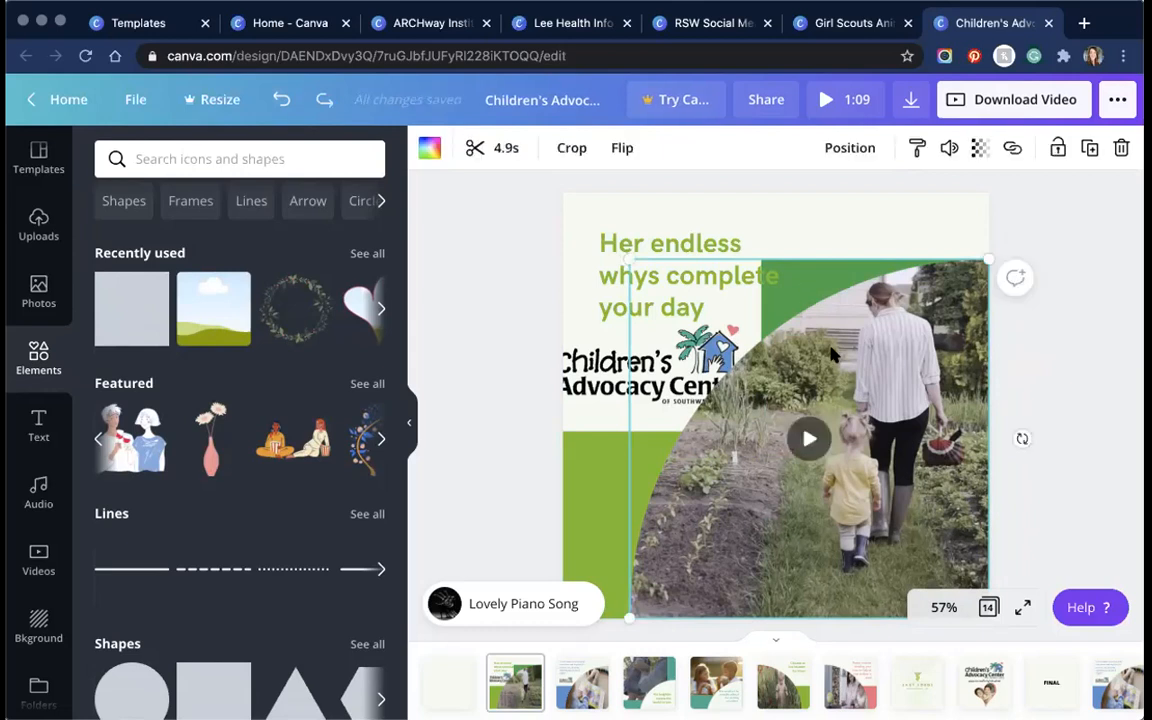
click(858, 148)
click(800, 206)
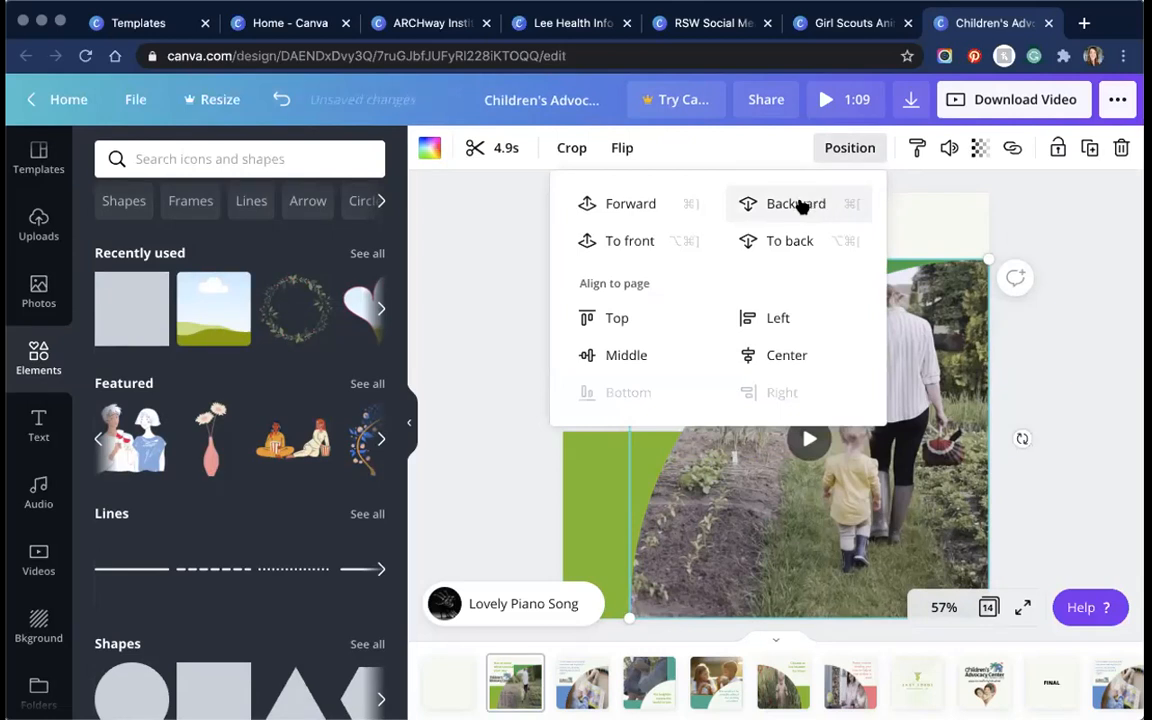
click(802, 205)
click(954, 222)
click(903, 320)
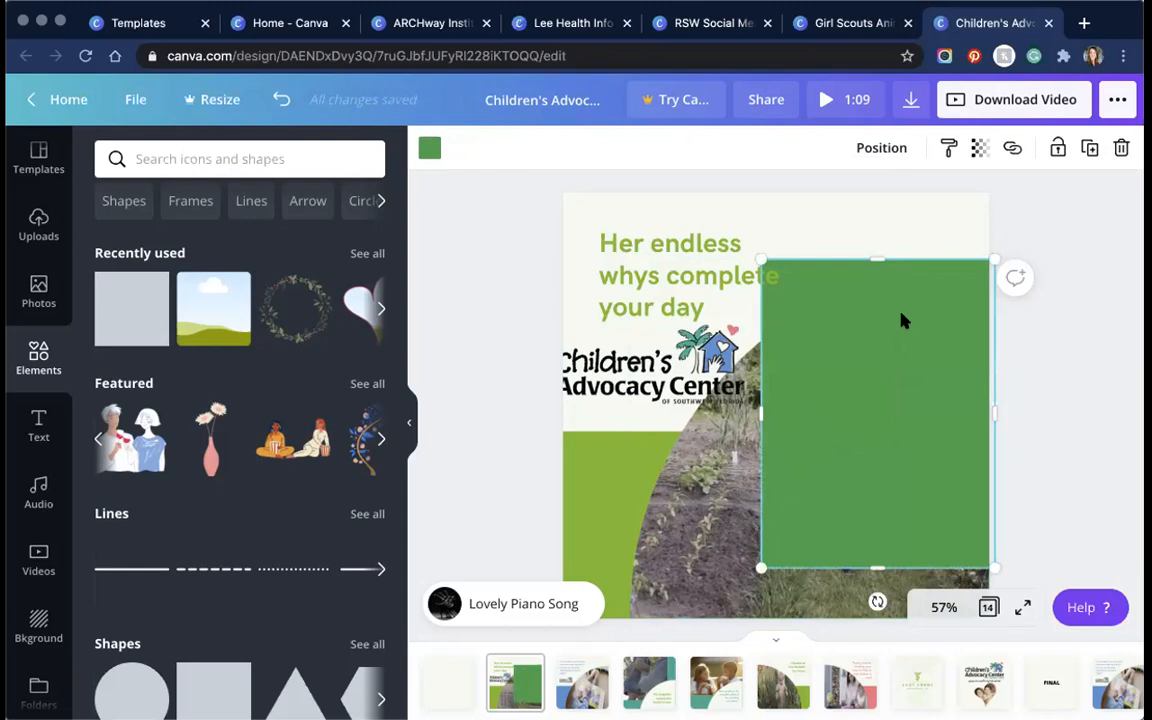
key(Delete)
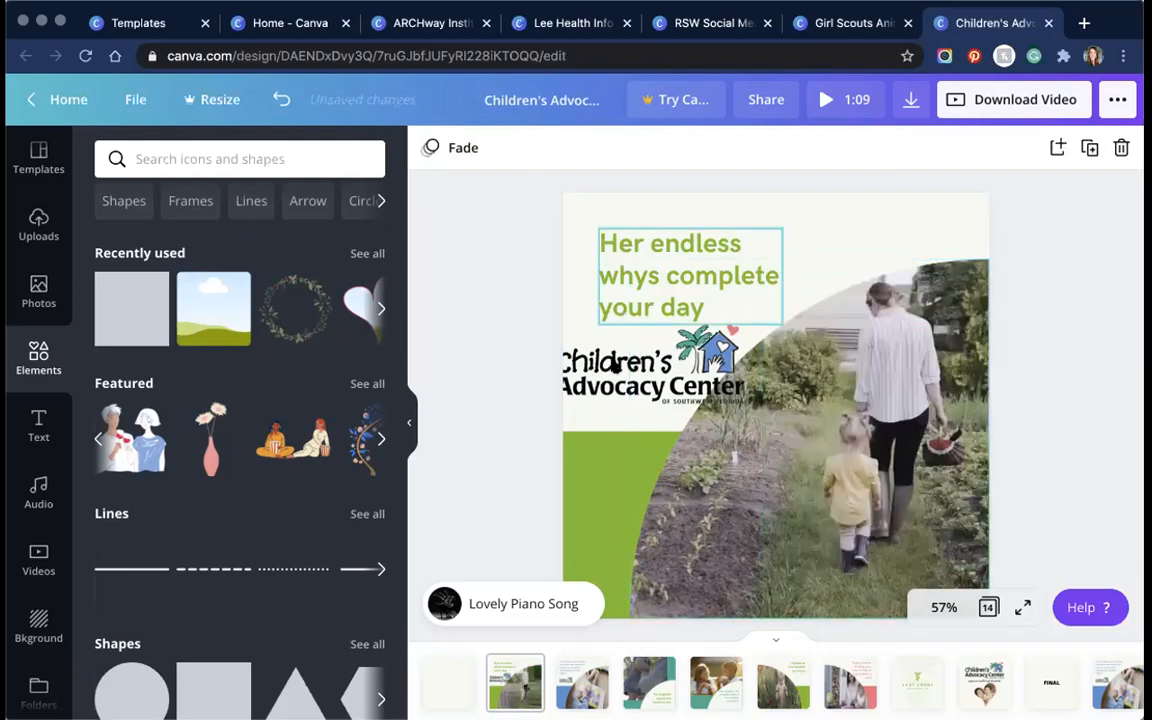
Step: Shrink the logo and set it left-aligned directly beneath the headline, clear of the garden video
click(648, 366)
drag(637, 370, 608, 332)
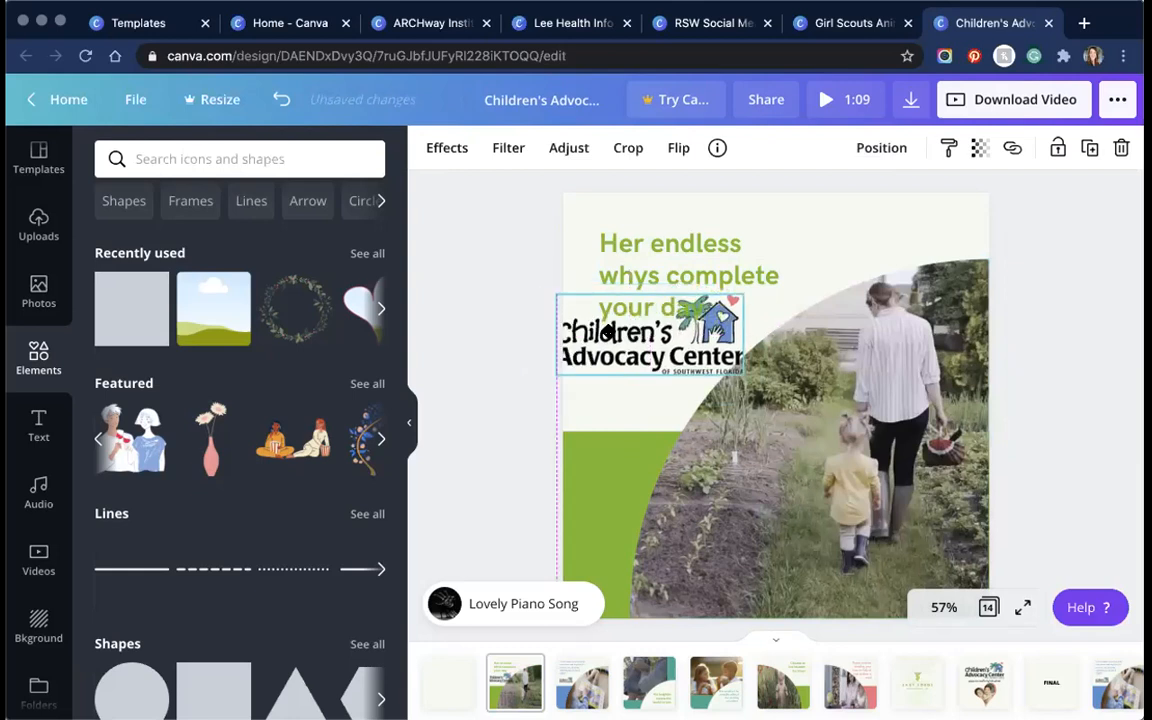
mouse_move(608, 332)
mouse_down()
mouse_move(807, 440)
mouse_move(604, 315)
mouse_move(612, 338)
mouse_up()
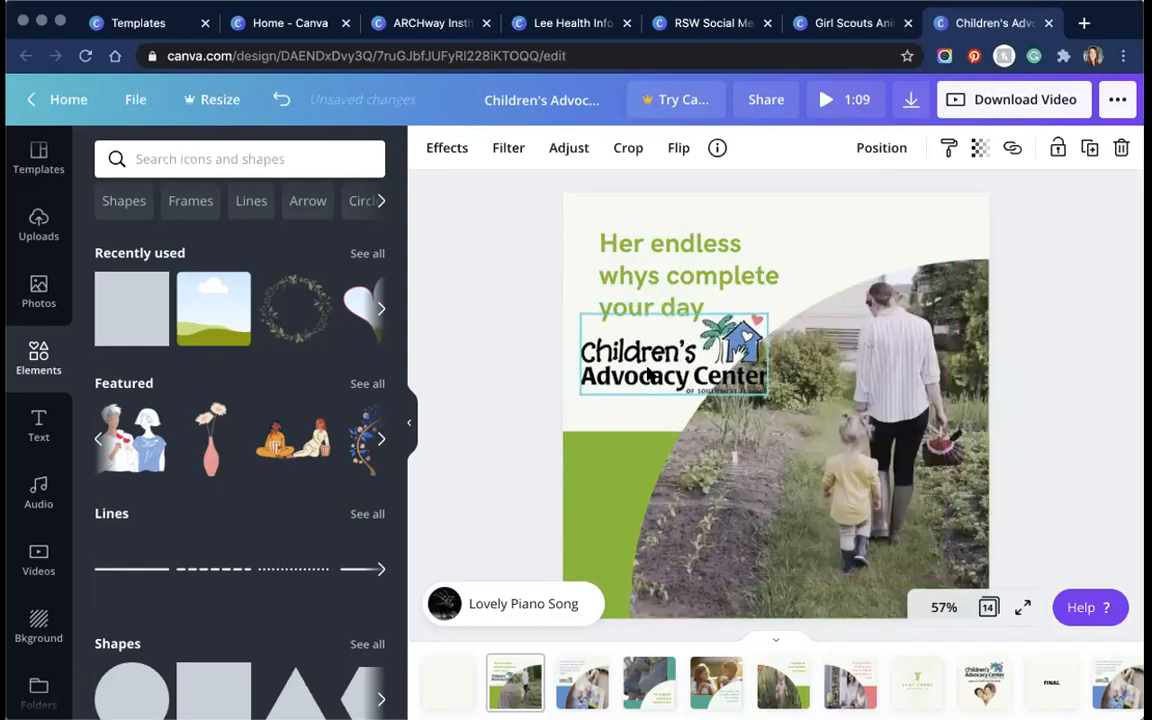
drag(745, 322, 692, 342)
drag(621, 366, 650, 357)
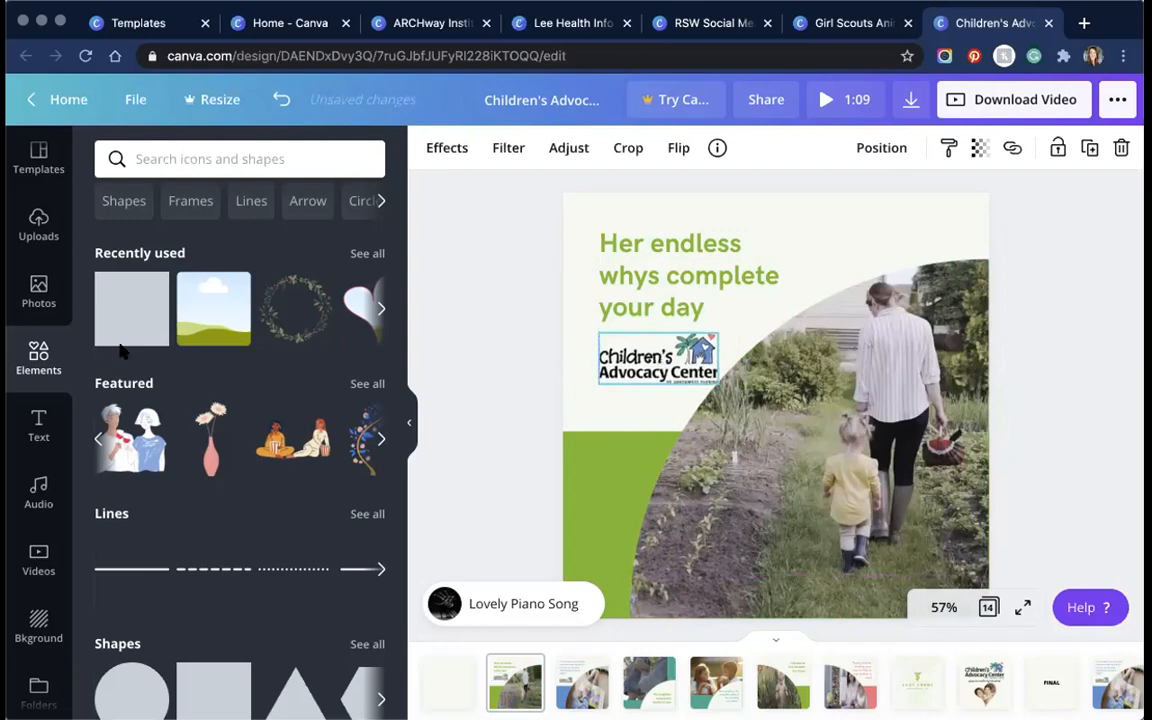
click(625, 260)
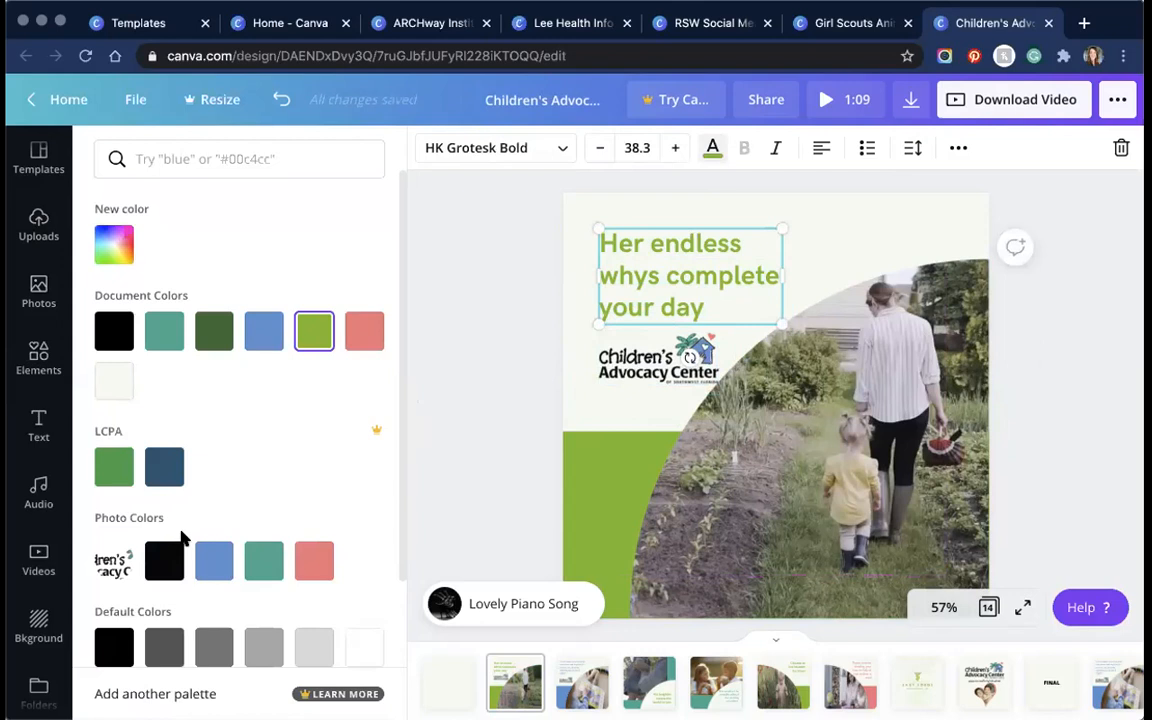
Step: Turn the headline text and the green lower-left shape blue using the Photo Colors swatch
click(212, 562)
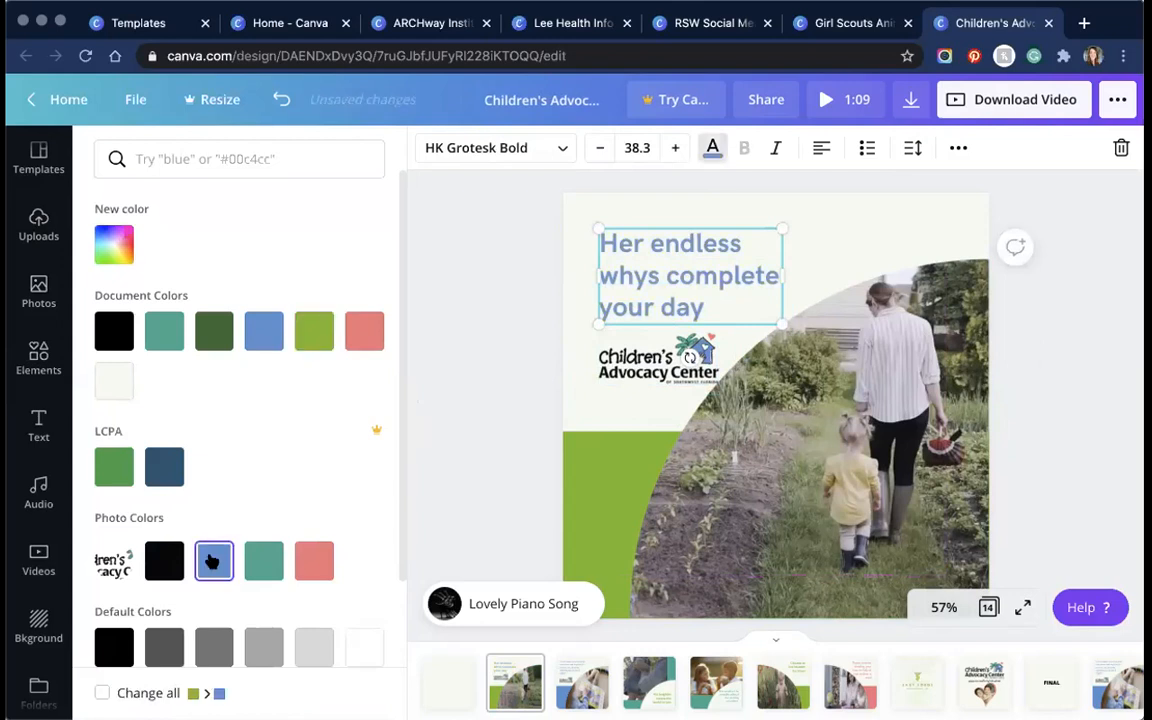
click(264, 561)
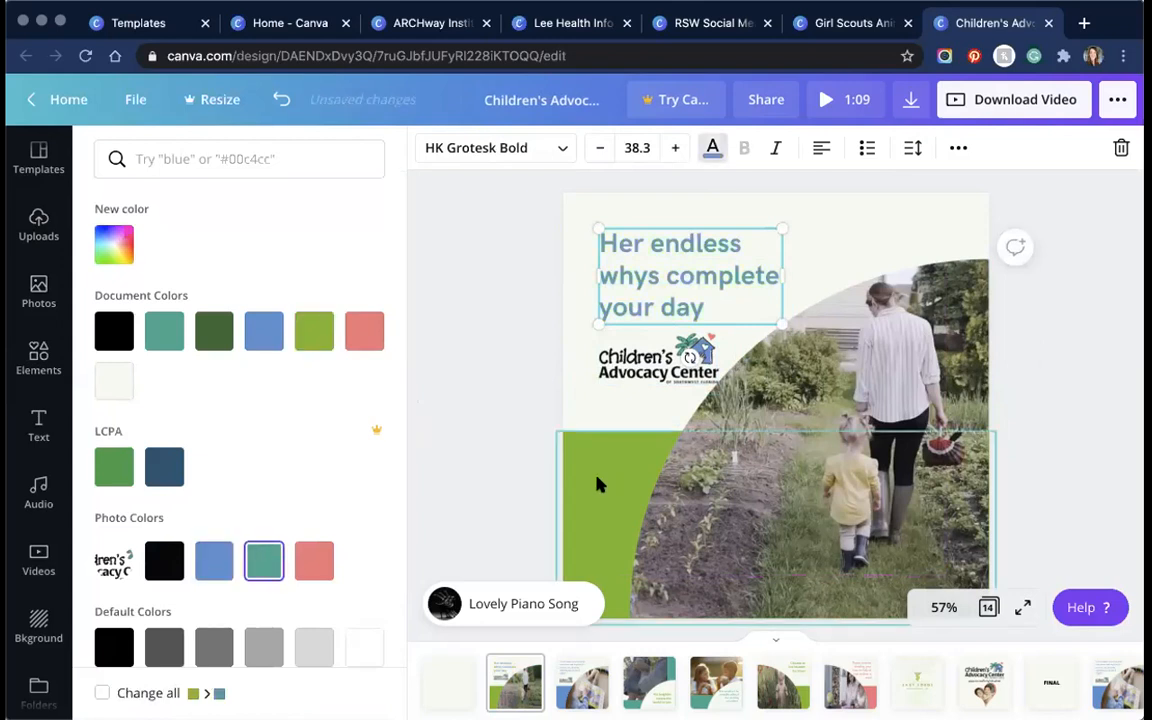
click(578, 494)
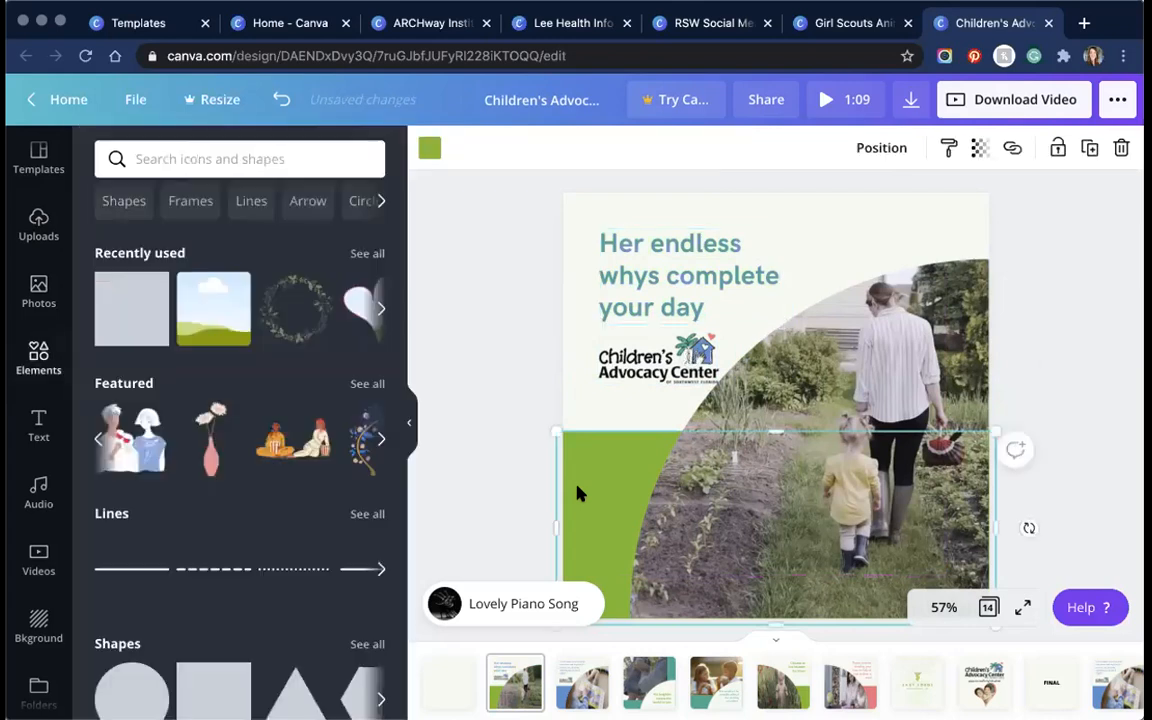
click(428, 150)
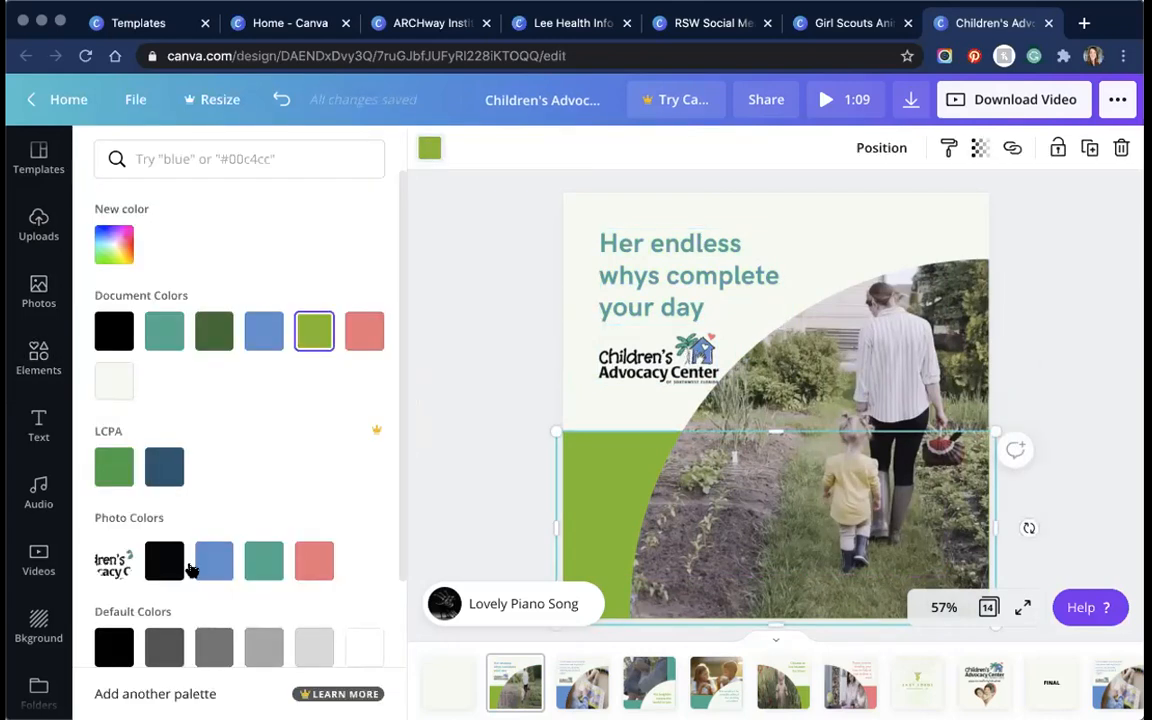
click(664, 258)
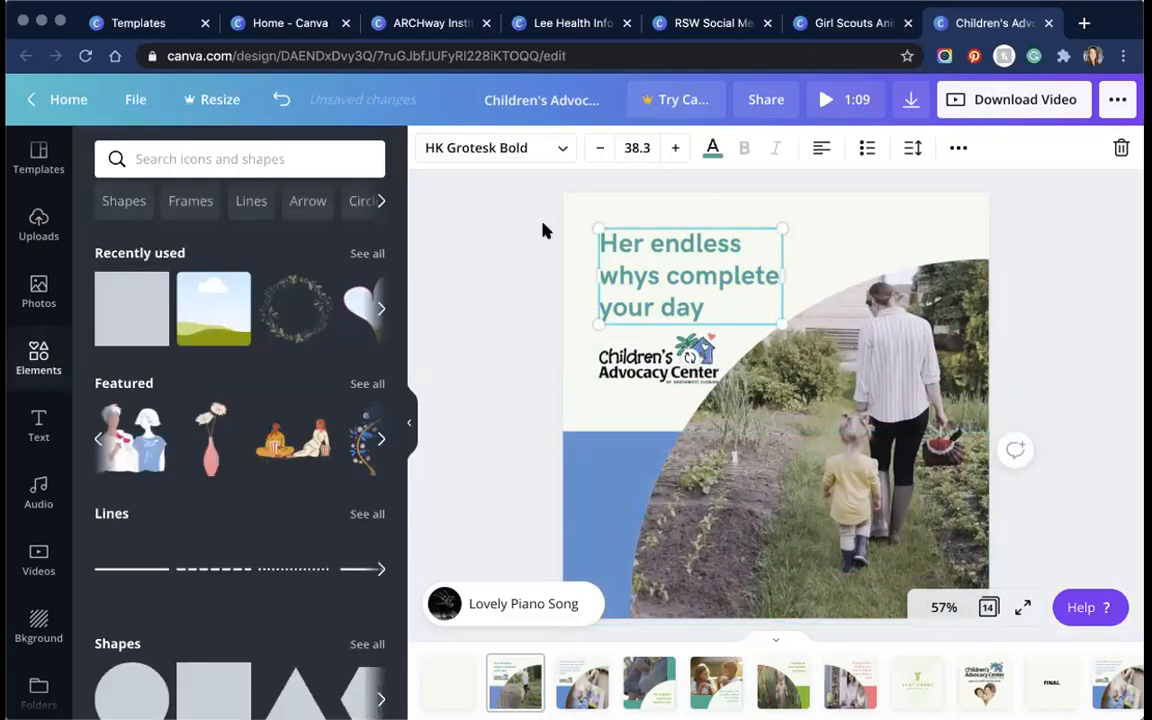
click(712, 148)
click(214, 561)
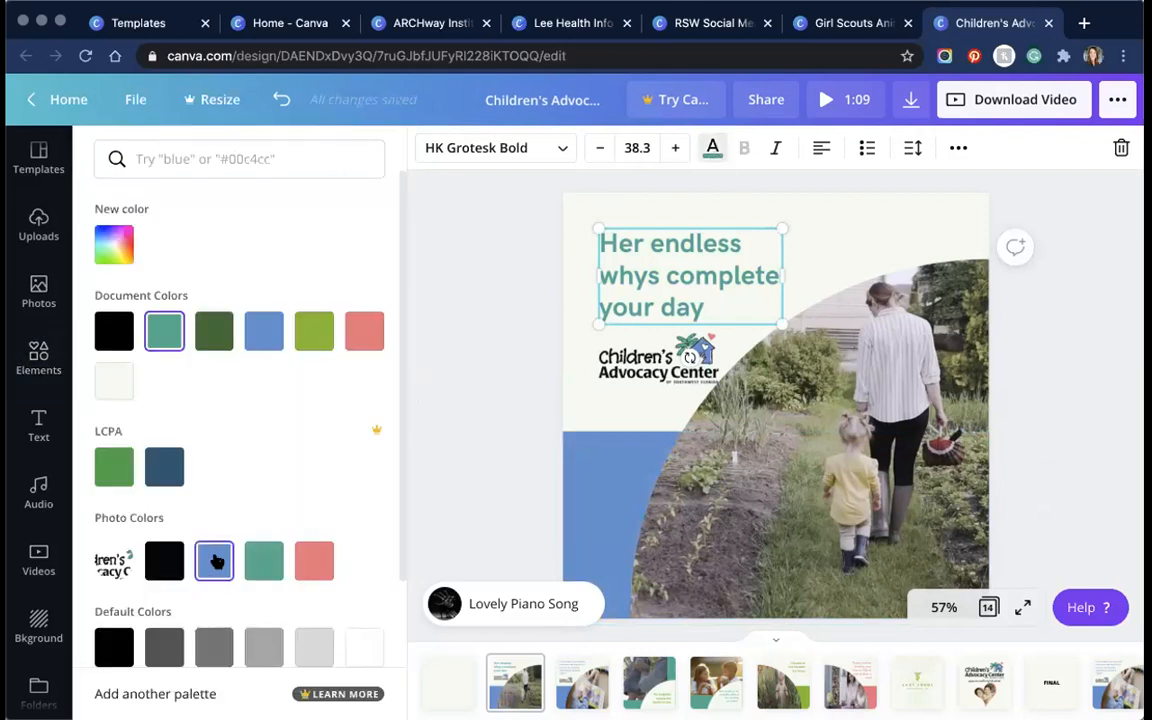
click(494, 458)
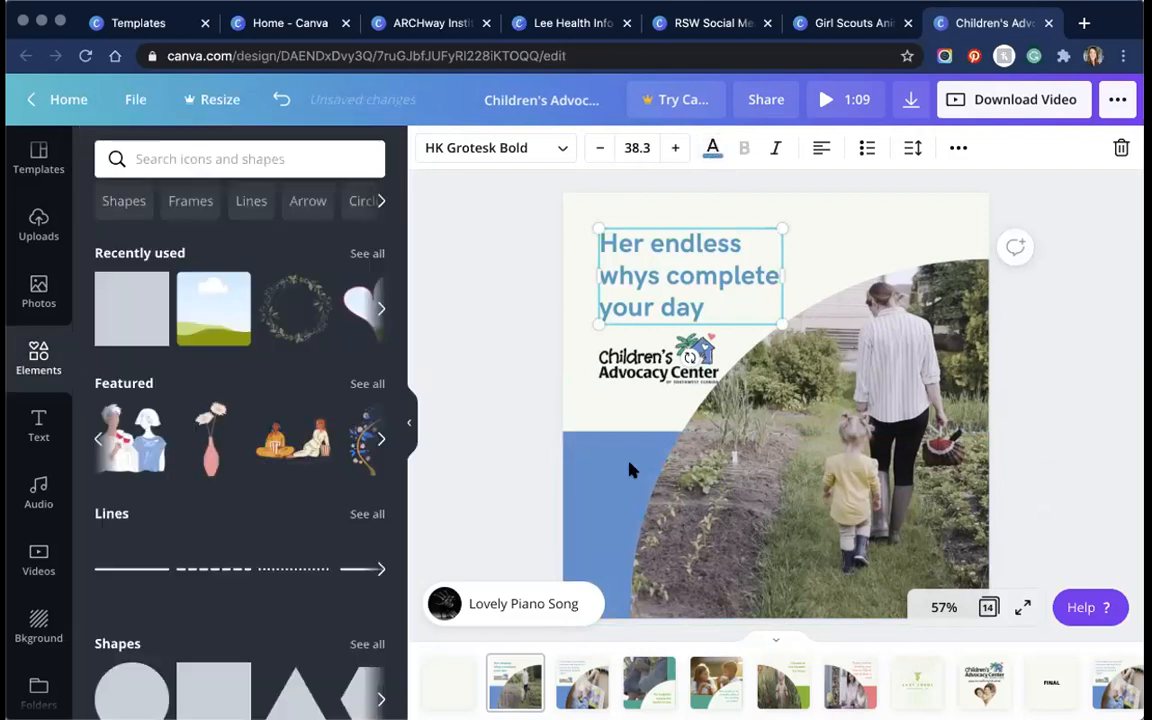
click(808, 480)
click(38, 562)
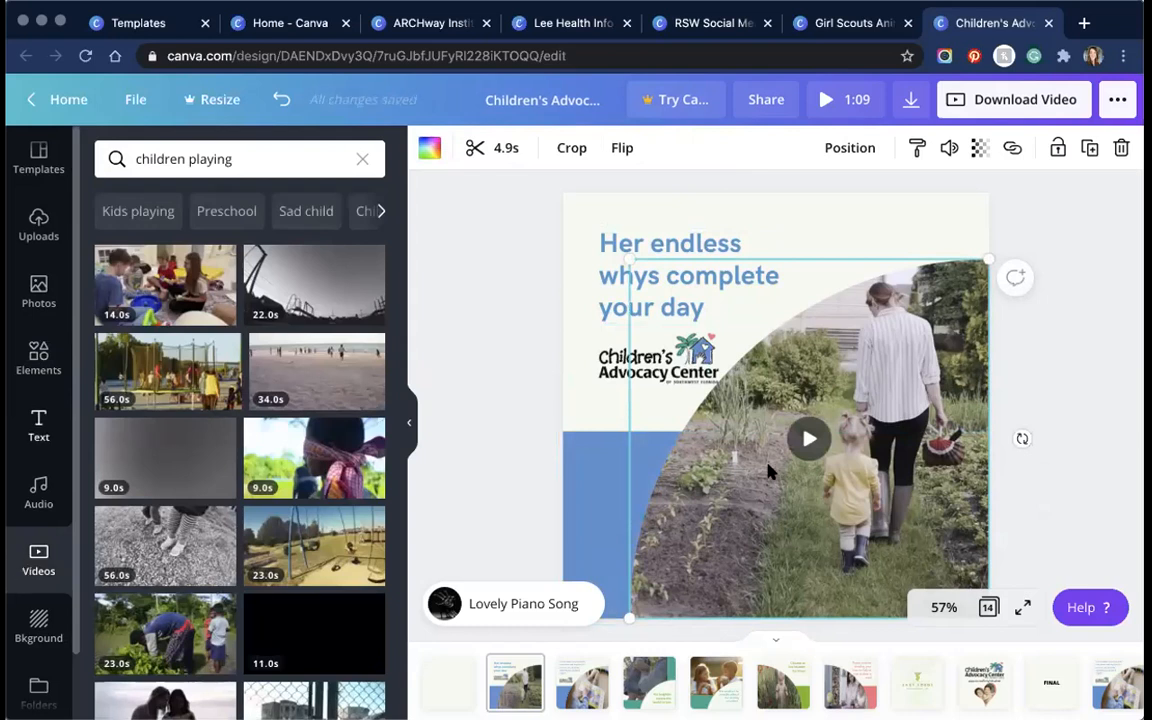
Step: Delete the garden video and drop a clip of children by a Christmas tree into the arched frame
key(Delete)
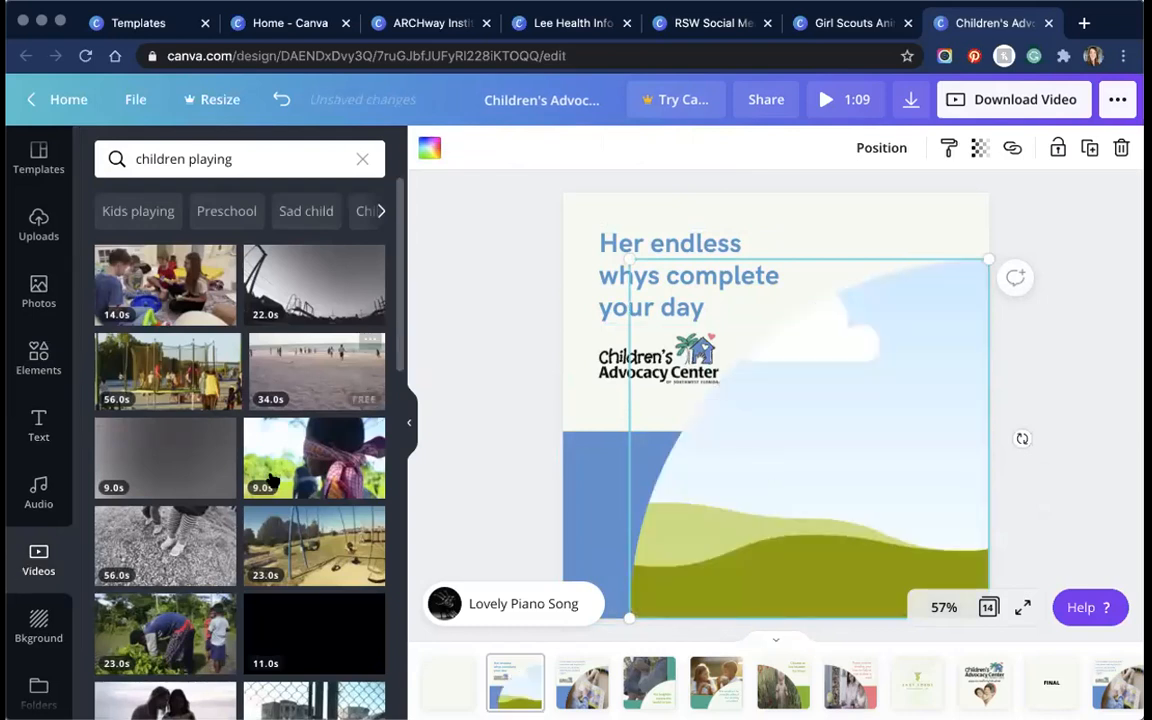
scroll(280, 484, down, 5)
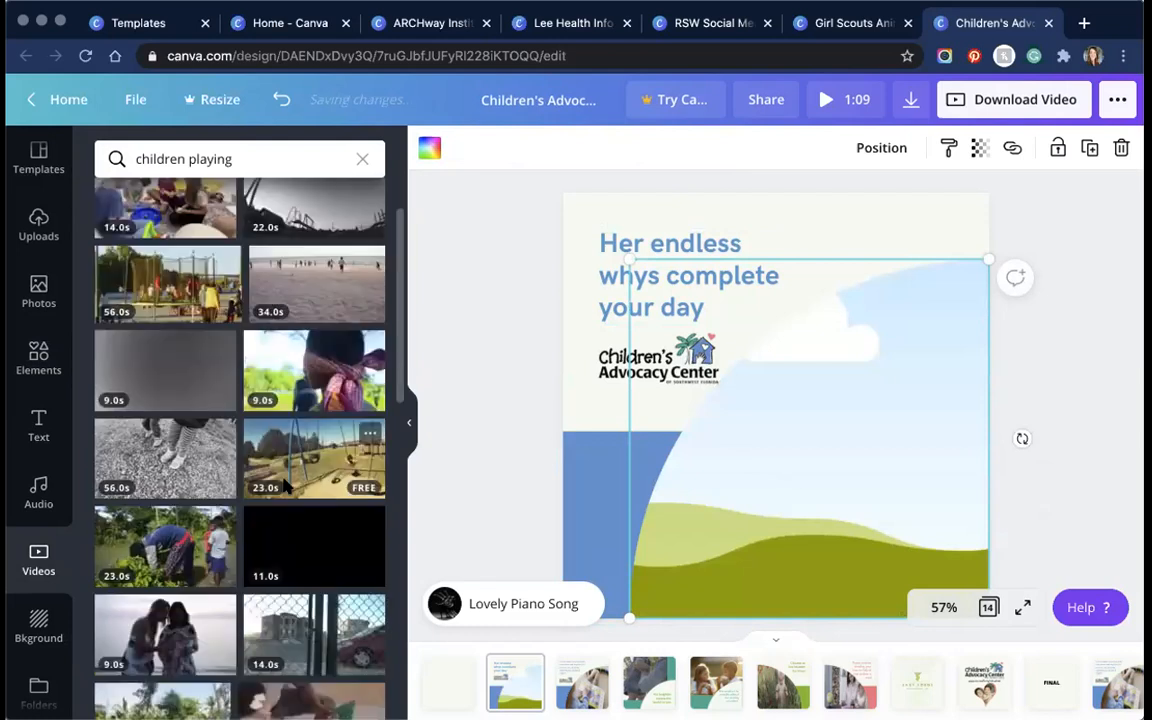
scroll(283, 484, up, 5)
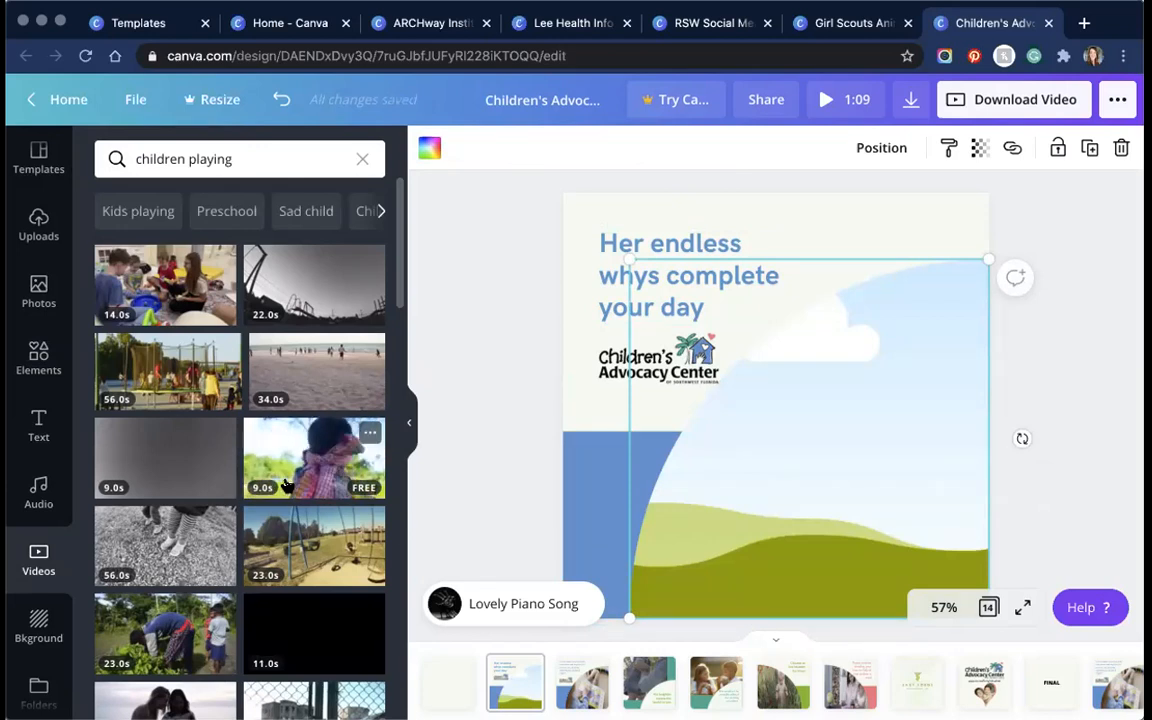
scroll(285, 485, down, 3)
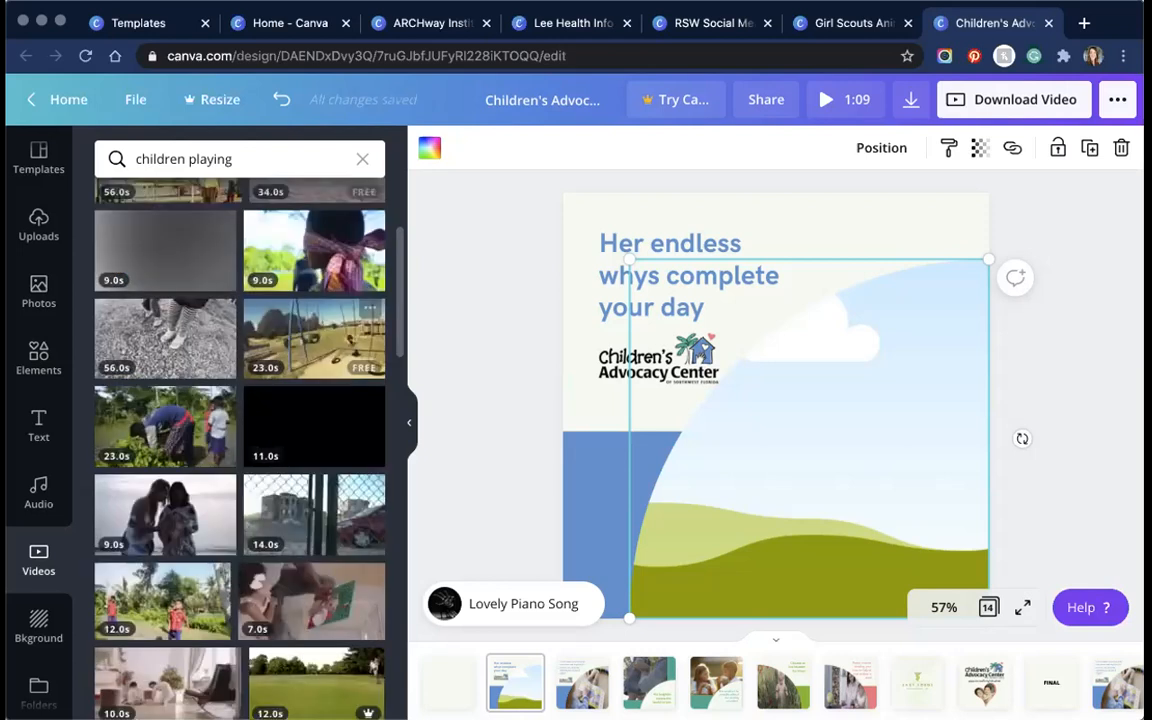
scroll(251, 397, down, 6)
scroll(251, 397, up, 5)
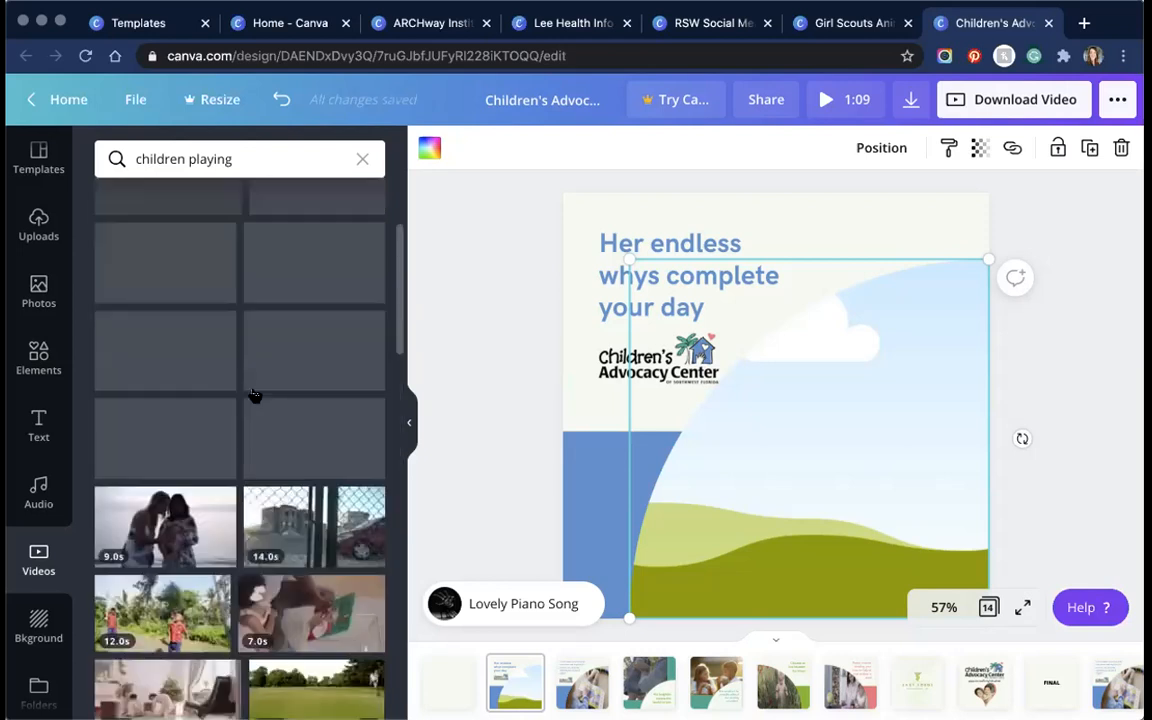
scroll(165, 500, down, 2)
drag(164, 506, 809, 488)
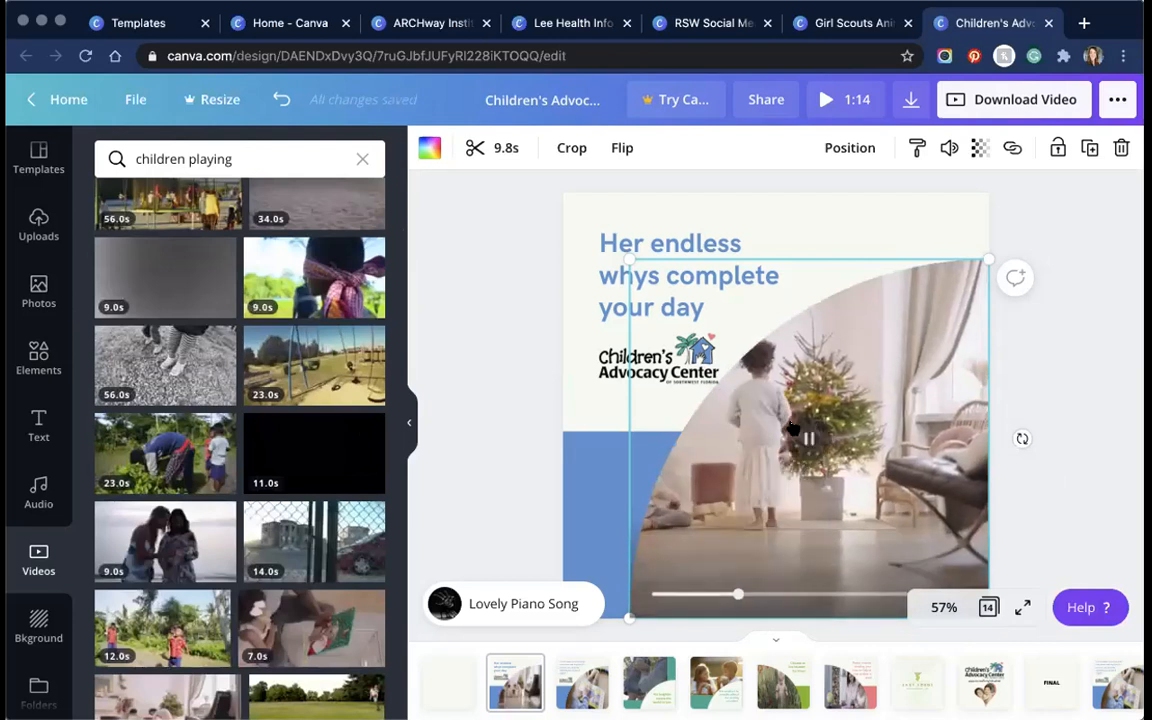
Step: Pause the new clip, shift it right within the arched frame, and apply the crop
click(792, 429)
double_click(734, 425)
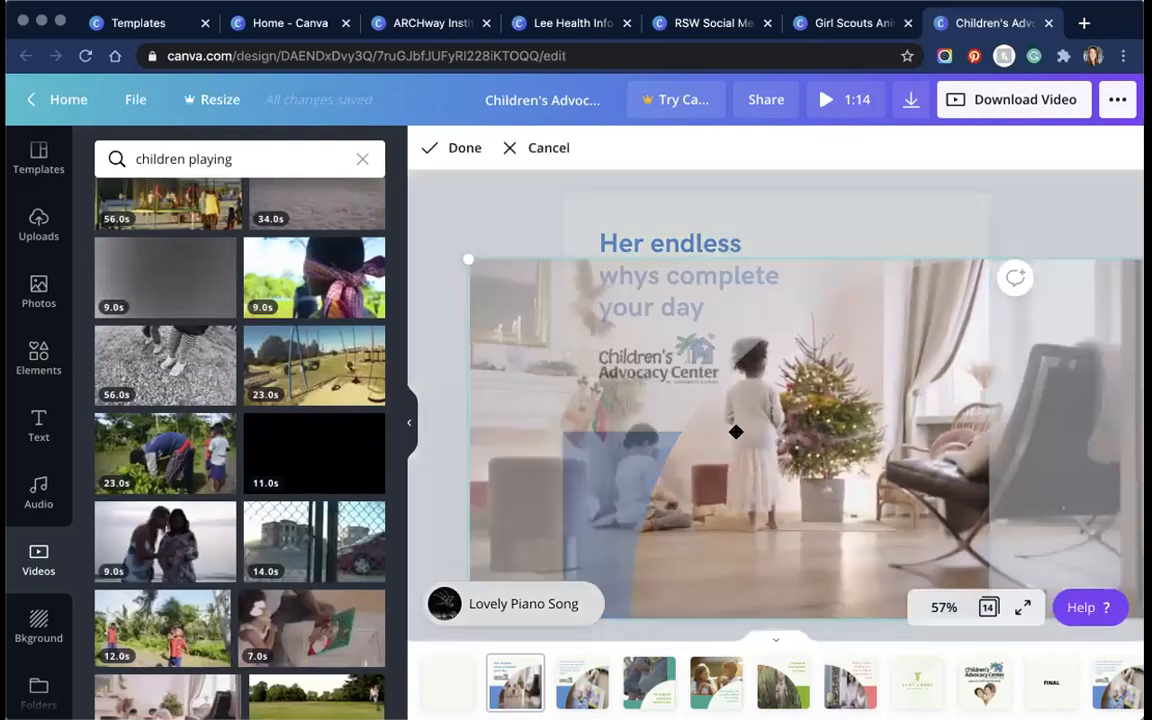
drag(843, 440, 887, 440)
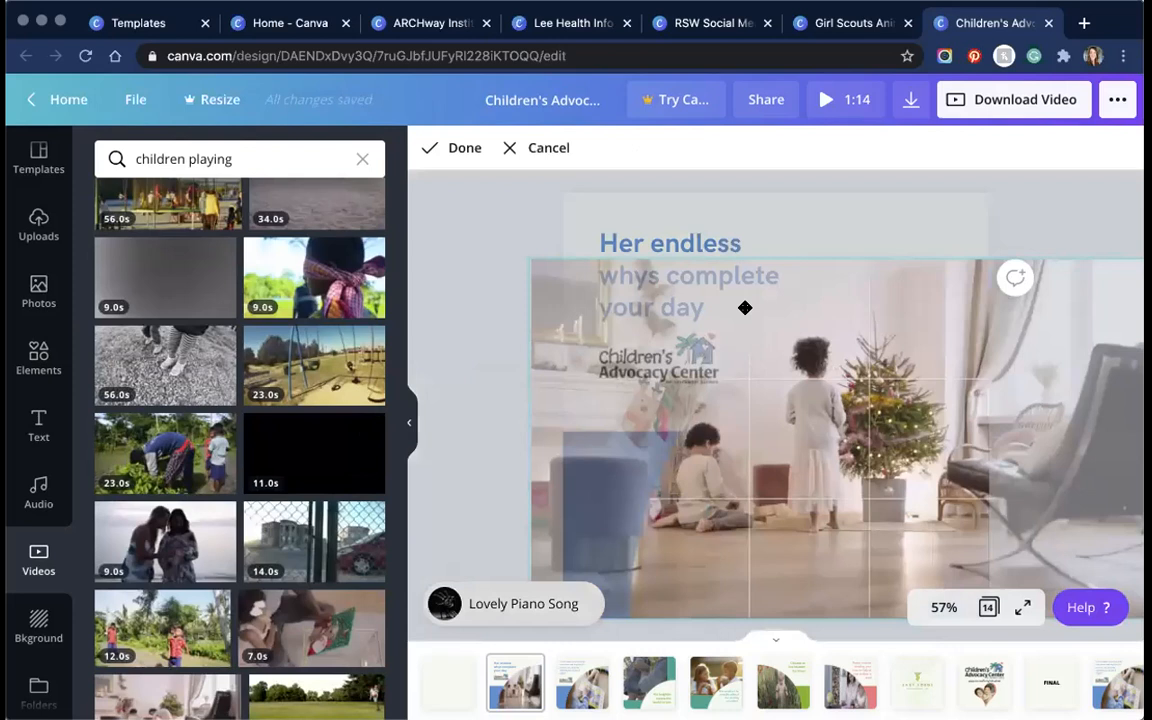
click(483, 205)
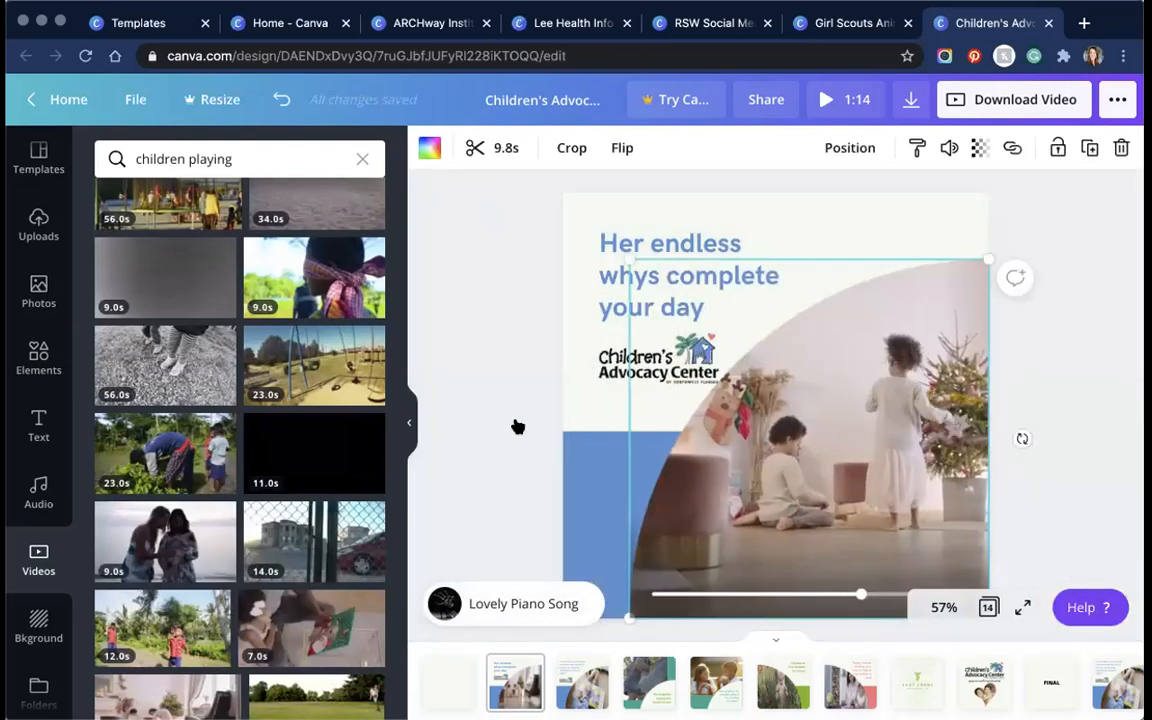
click(634, 356)
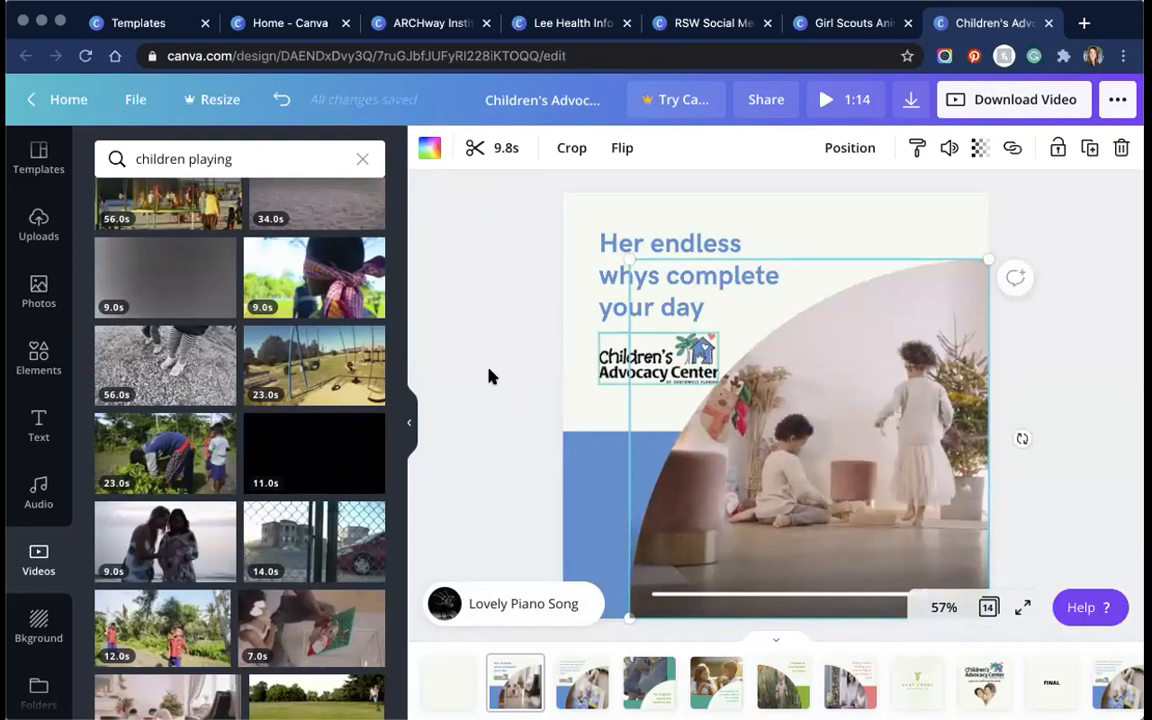
click(629, 400)
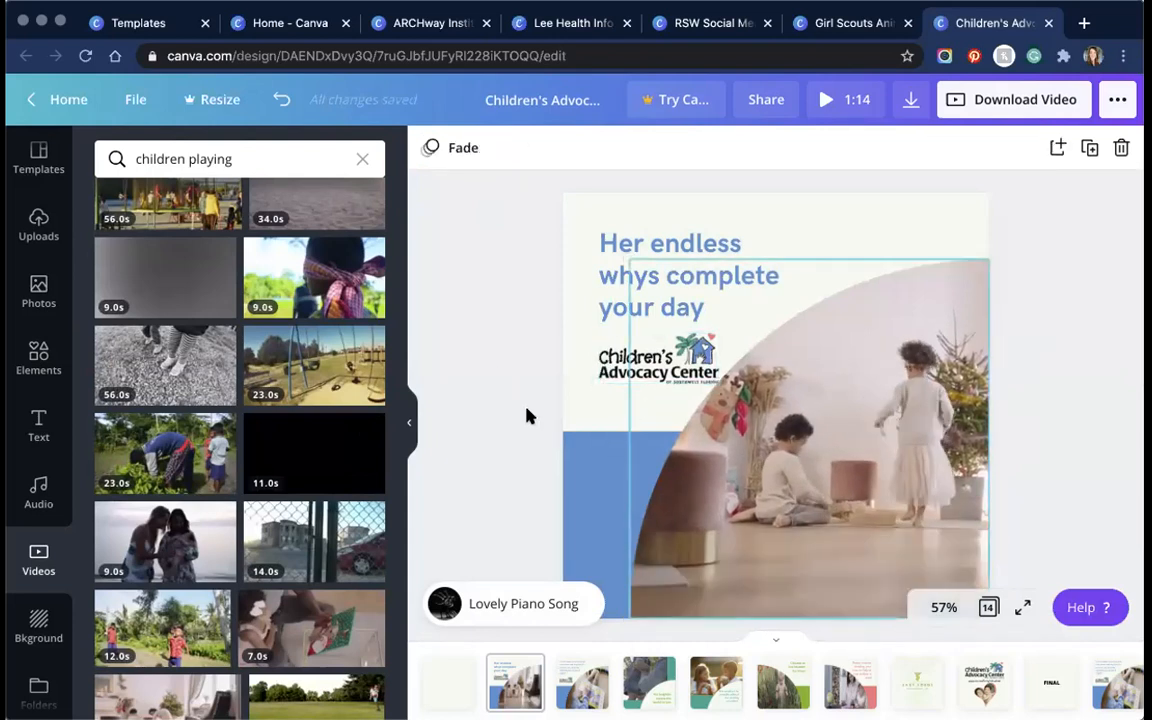
Step: Switch to scroll view and nudge the 'Choose to live healthy' page up and back down
click(407, 423)
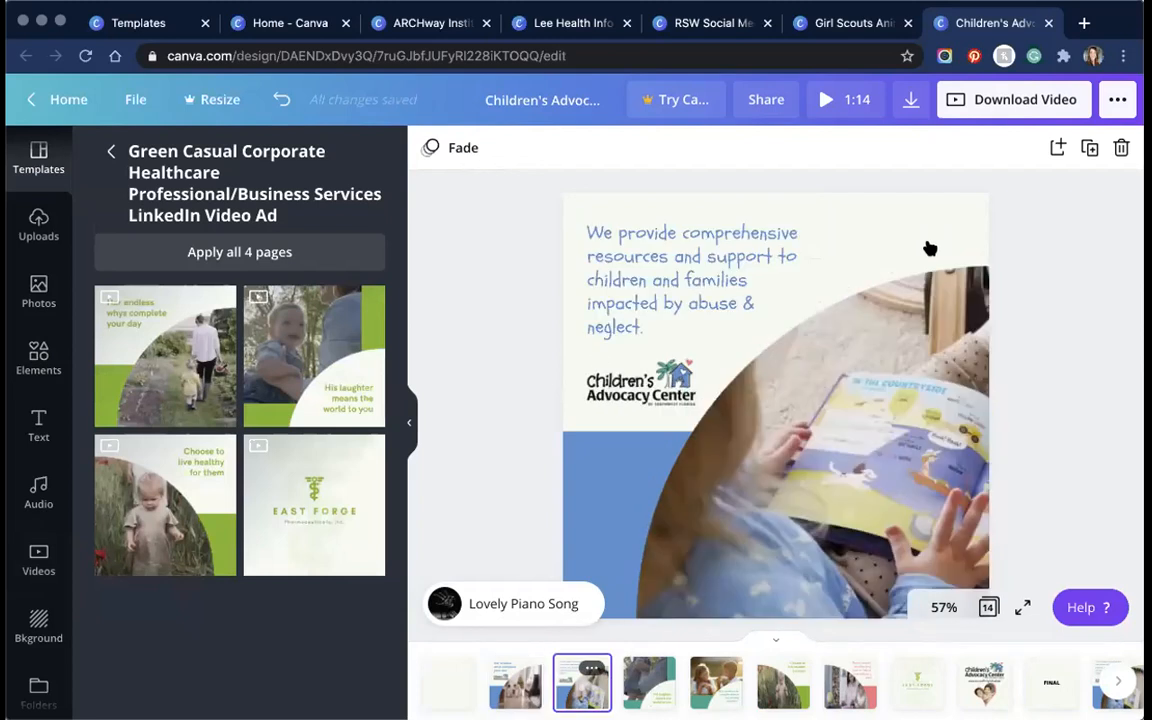
click(630, 668)
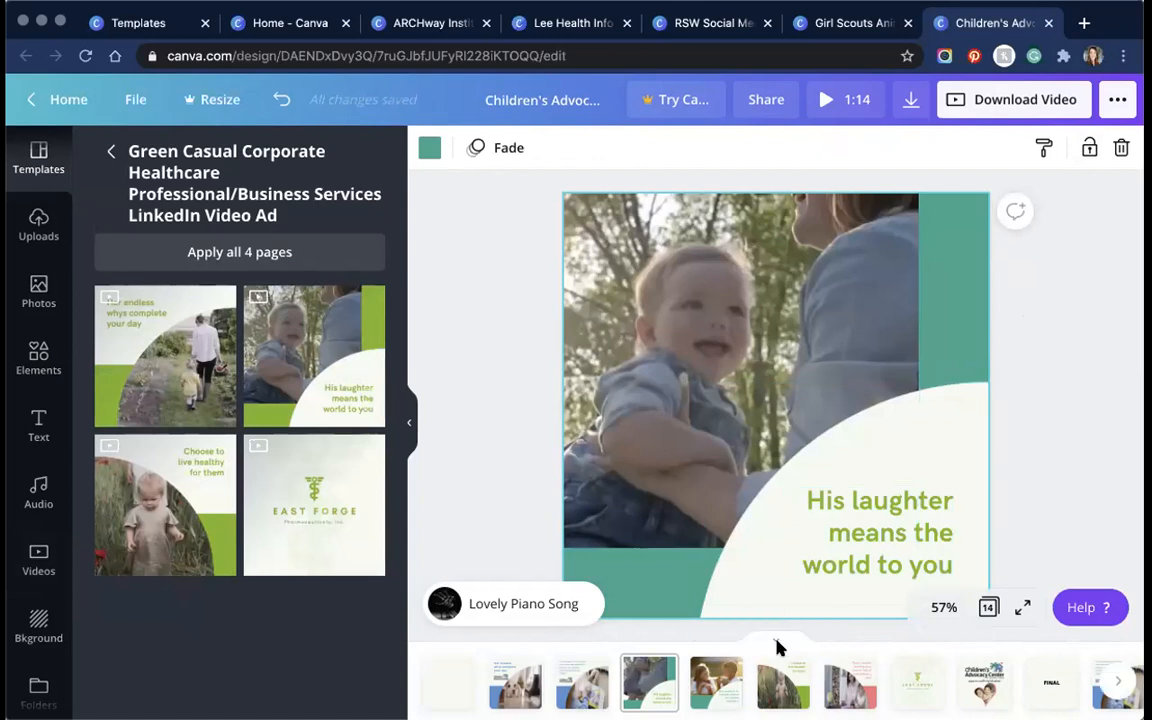
click(408, 421)
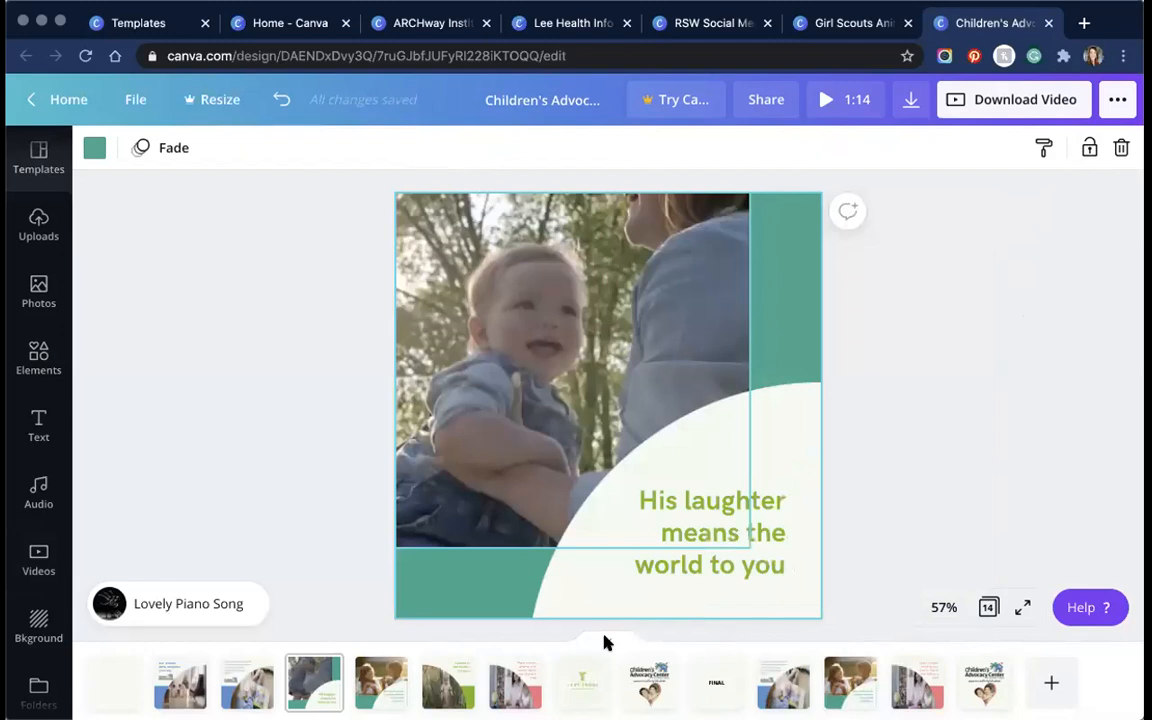
click(604, 643)
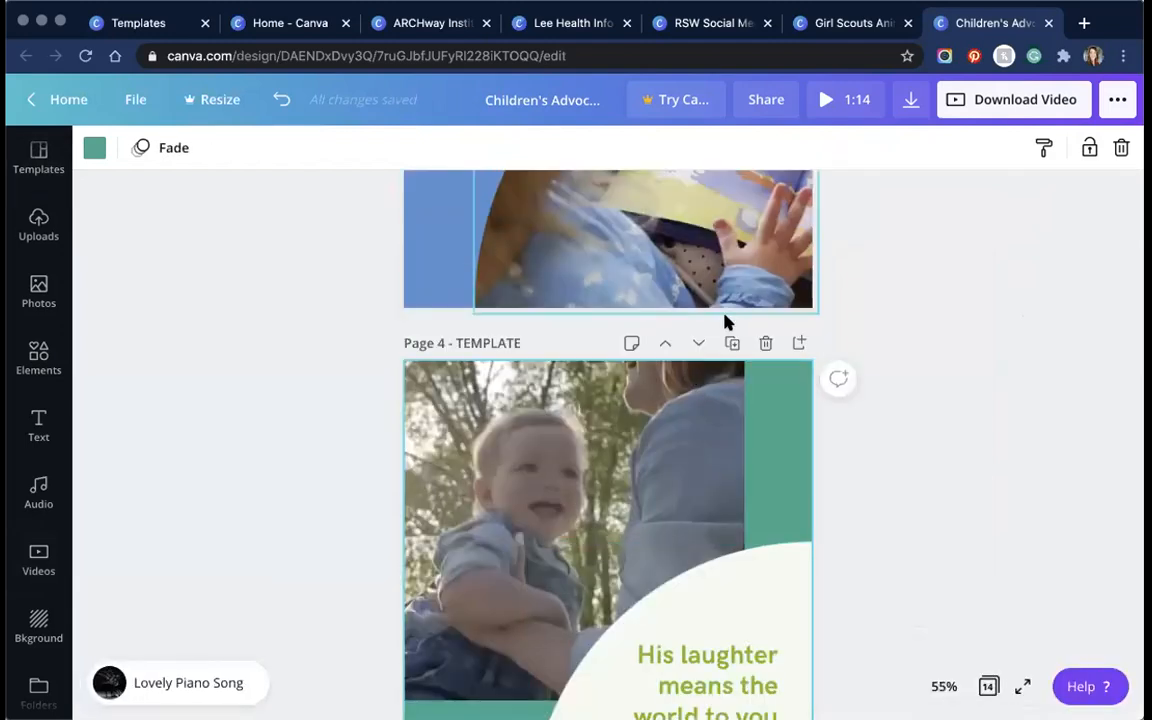
scroll(725, 322, up, 12)
scroll(697, 478, down, 1)
scroll(285, 317, down, 5)
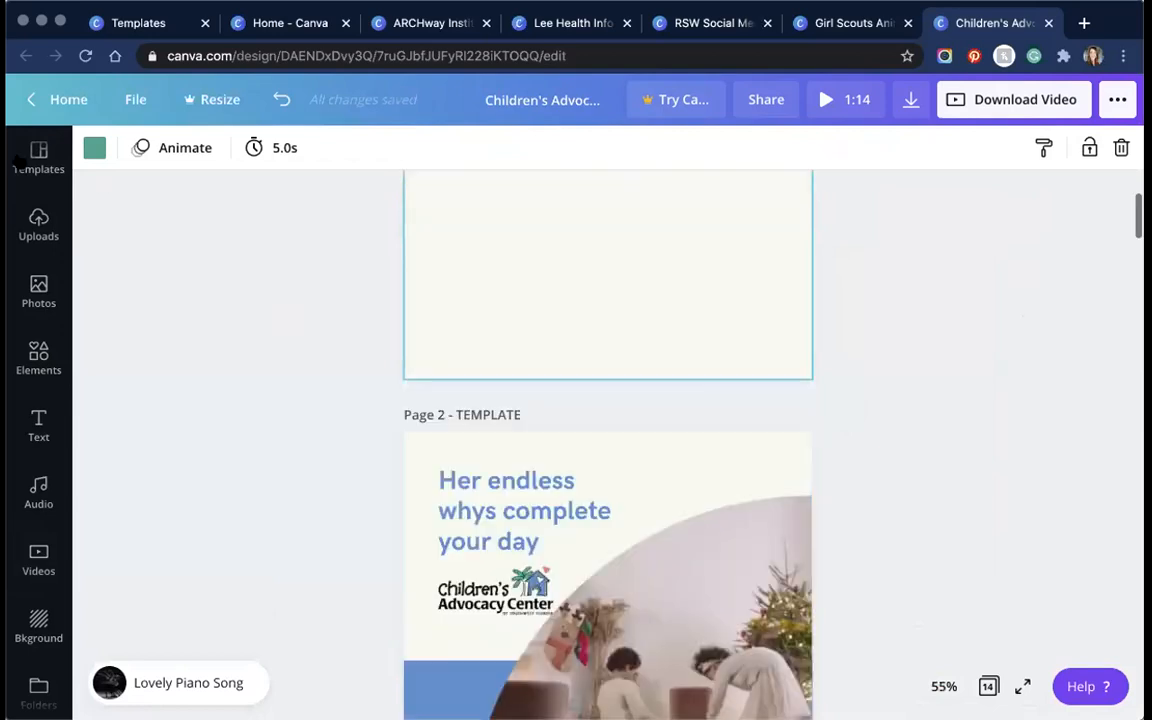
scroll(608, 420, down, 5)
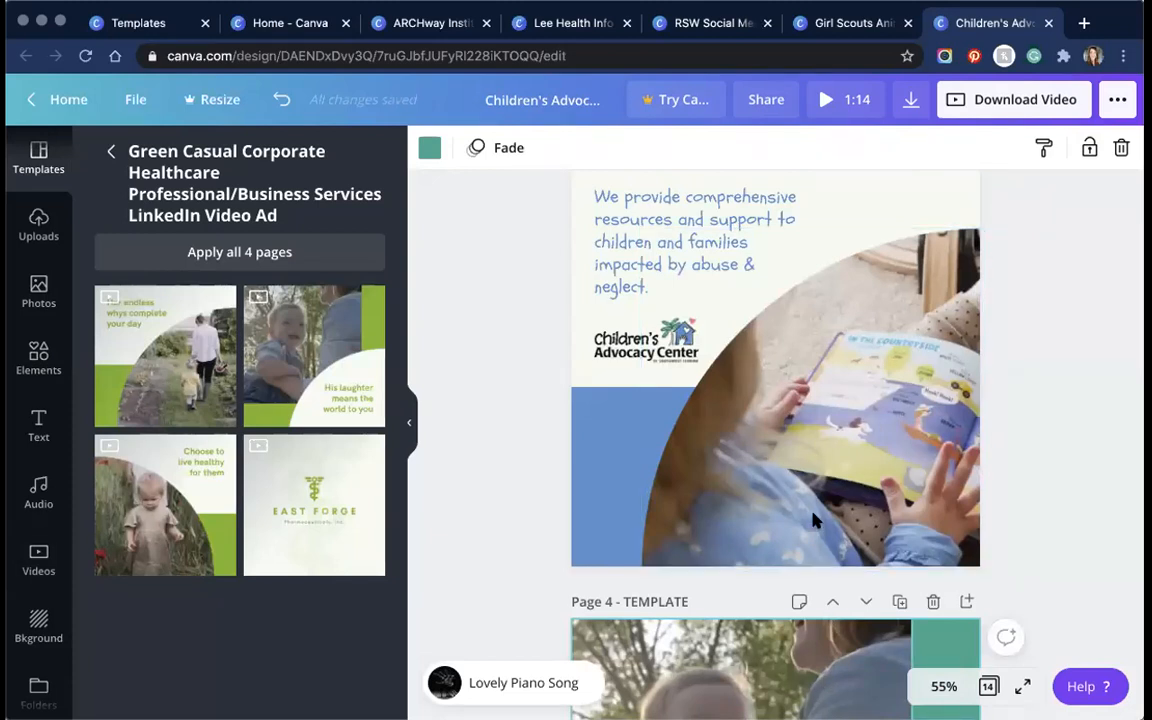
scroll(812, 521, down, 10)
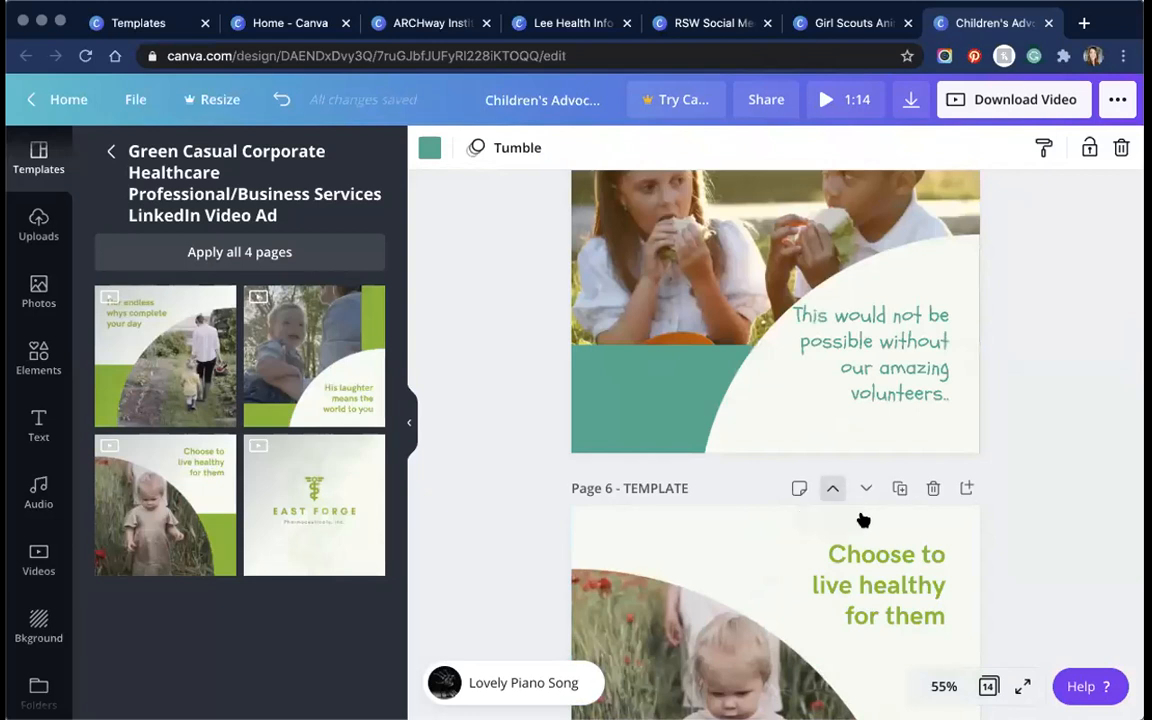
click(832, 488)
click(866, 518)
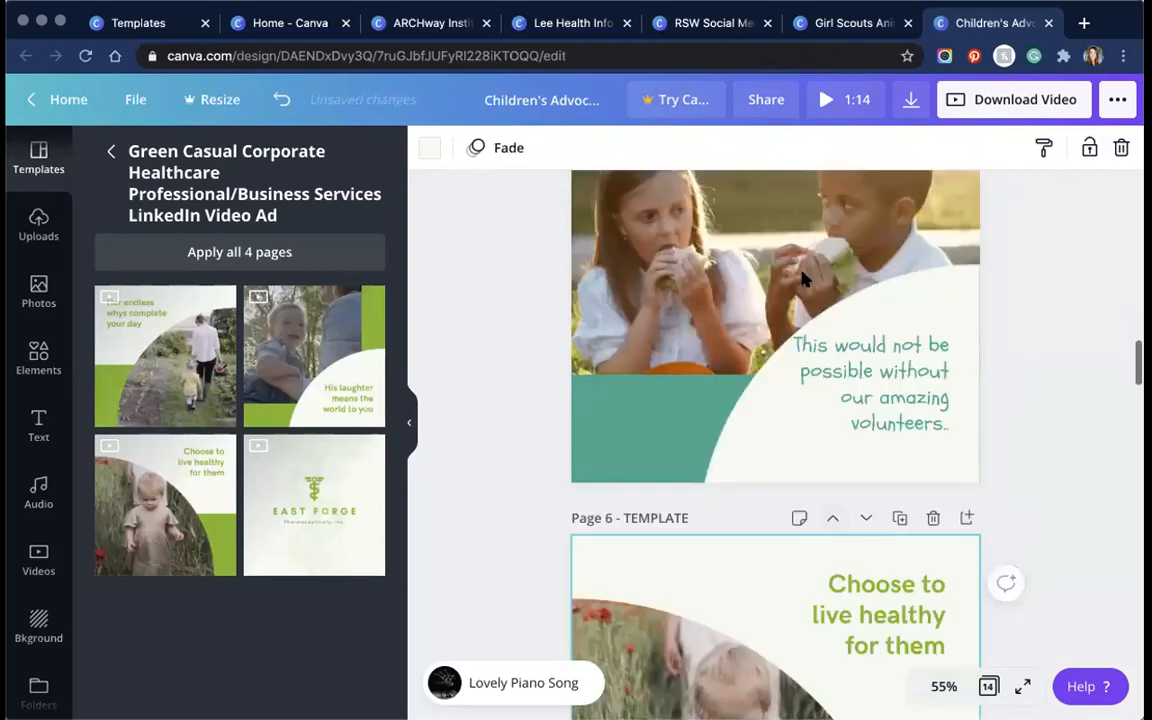
Step: Delete the blank opening page and the 'Her endless whys' page
scroll(802, 281, up, 1)
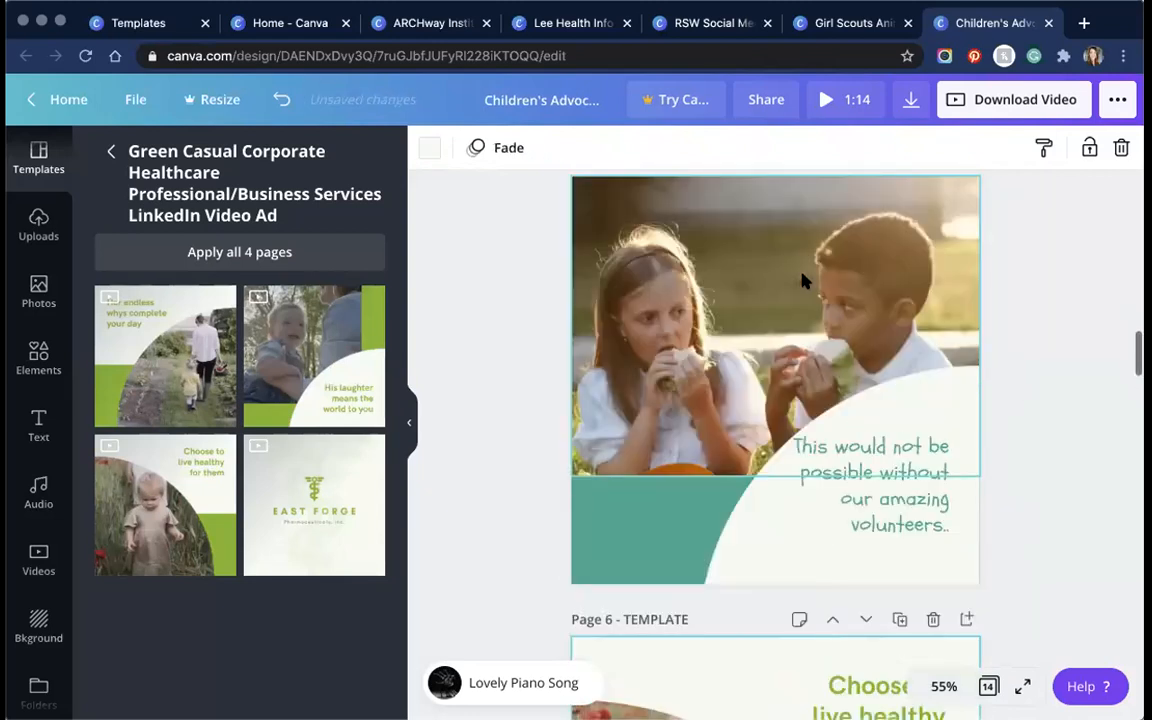
scroll(802, 281, up, 8)
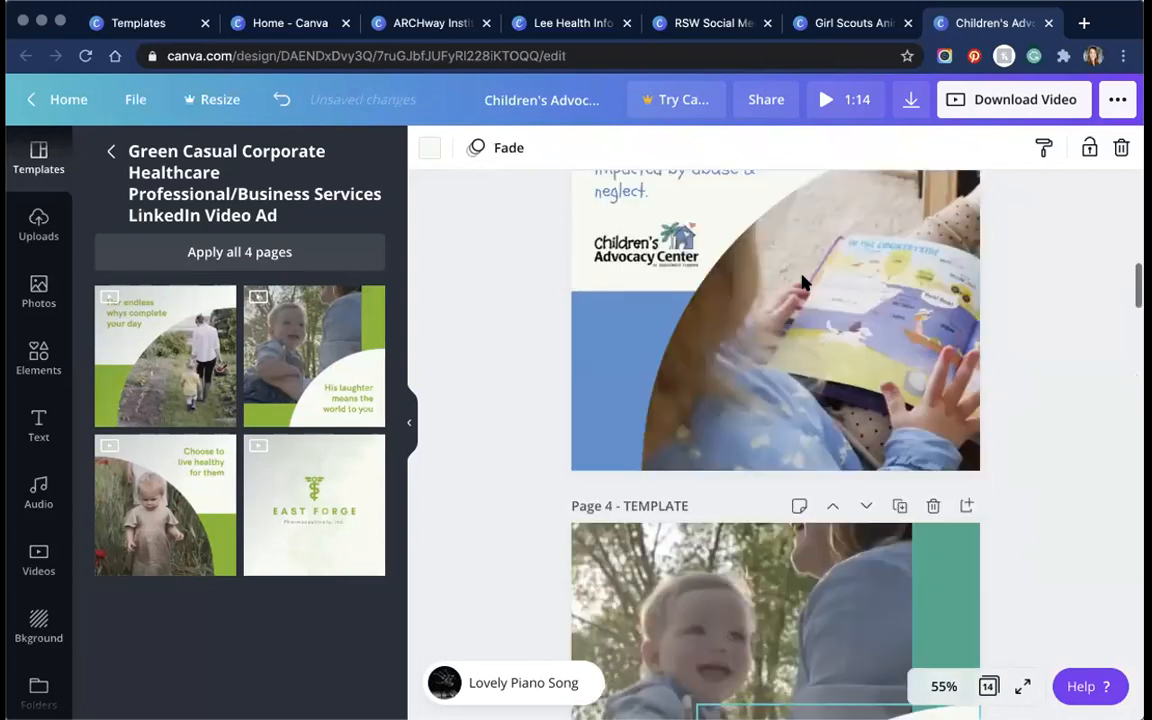
scroll(933, 211, up, 9)
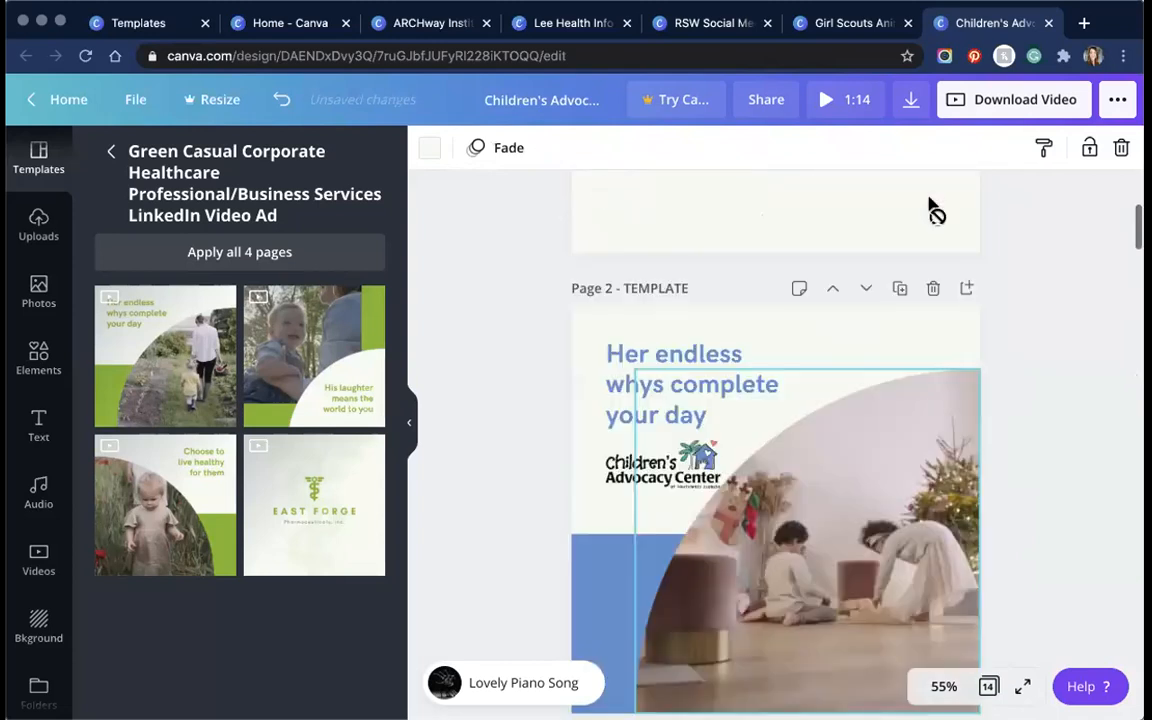
click(930, 213)
click(933, 200)
click(745, 322)
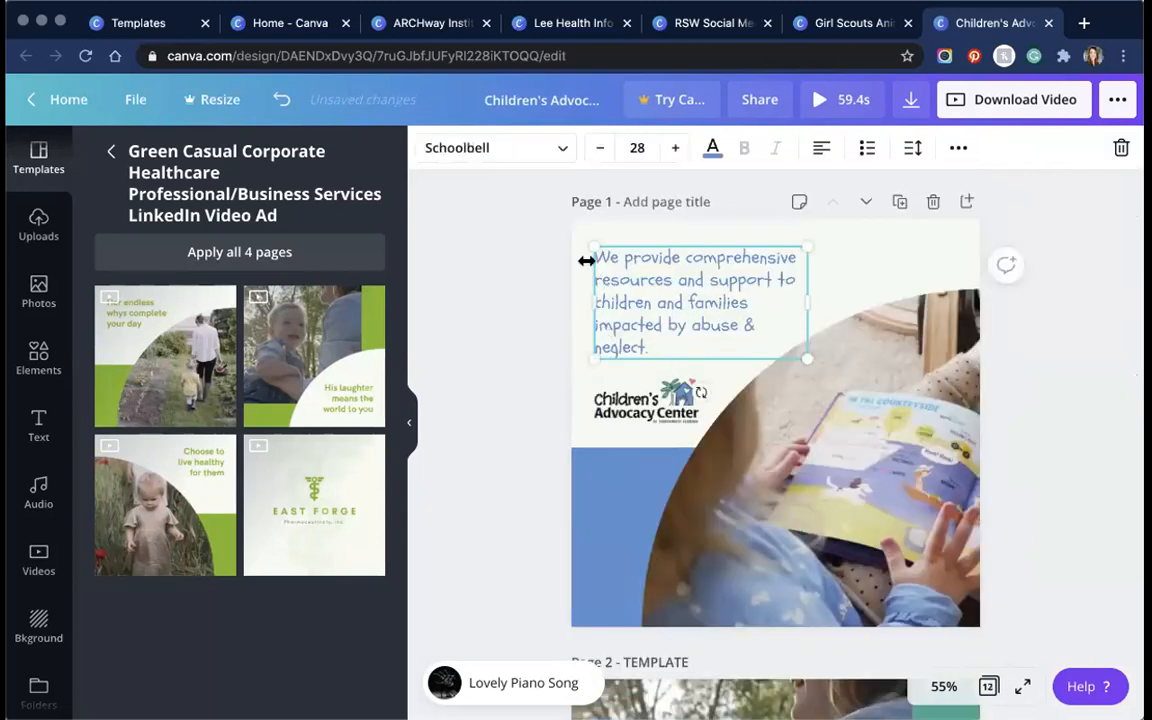
Step: Select the 'We provide comprehensive resources' paragraph text box
double_click(590, 260)
click(700, 352)
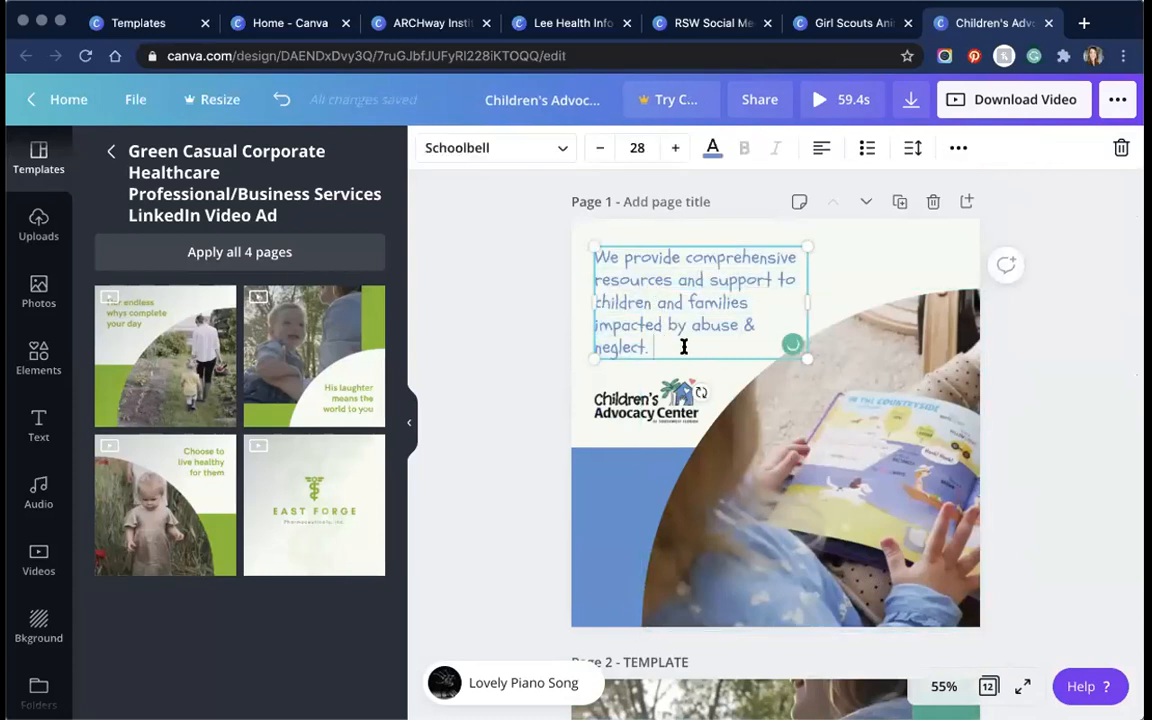
drag(680, 344, 600, 259)
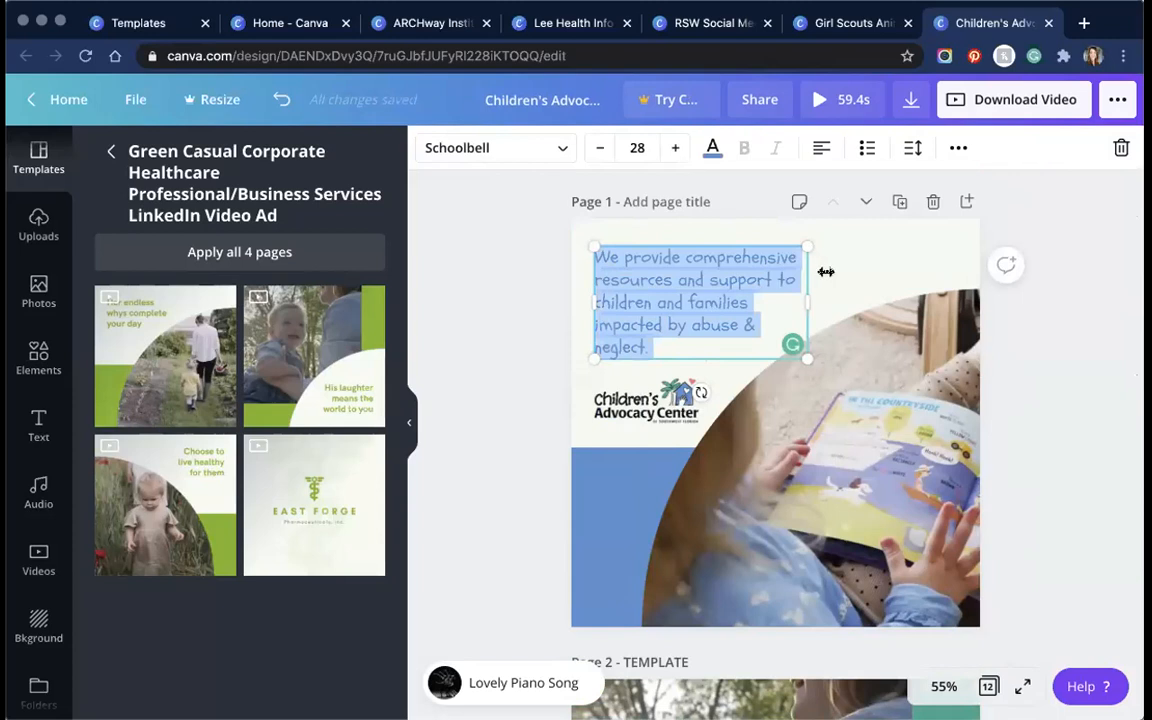
click(548, 222)
click(638, 309)
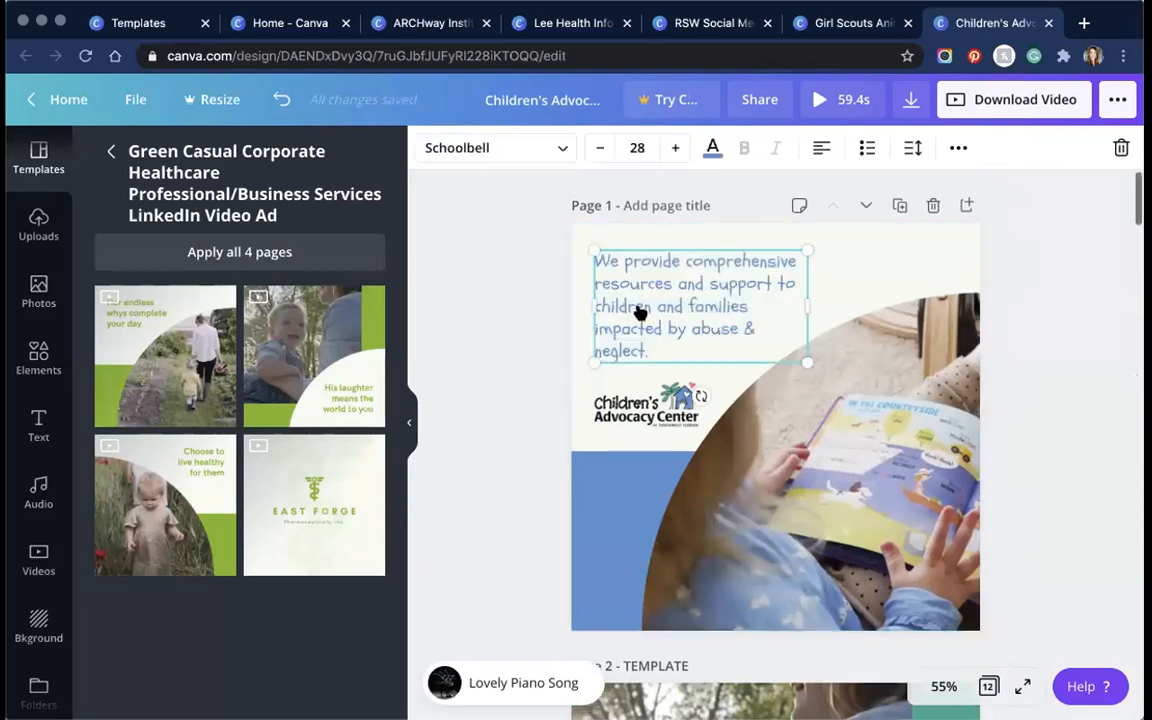
Step: Search the fonts for 'school' and apply Schoolbell to the paragraph
click(561, 150)
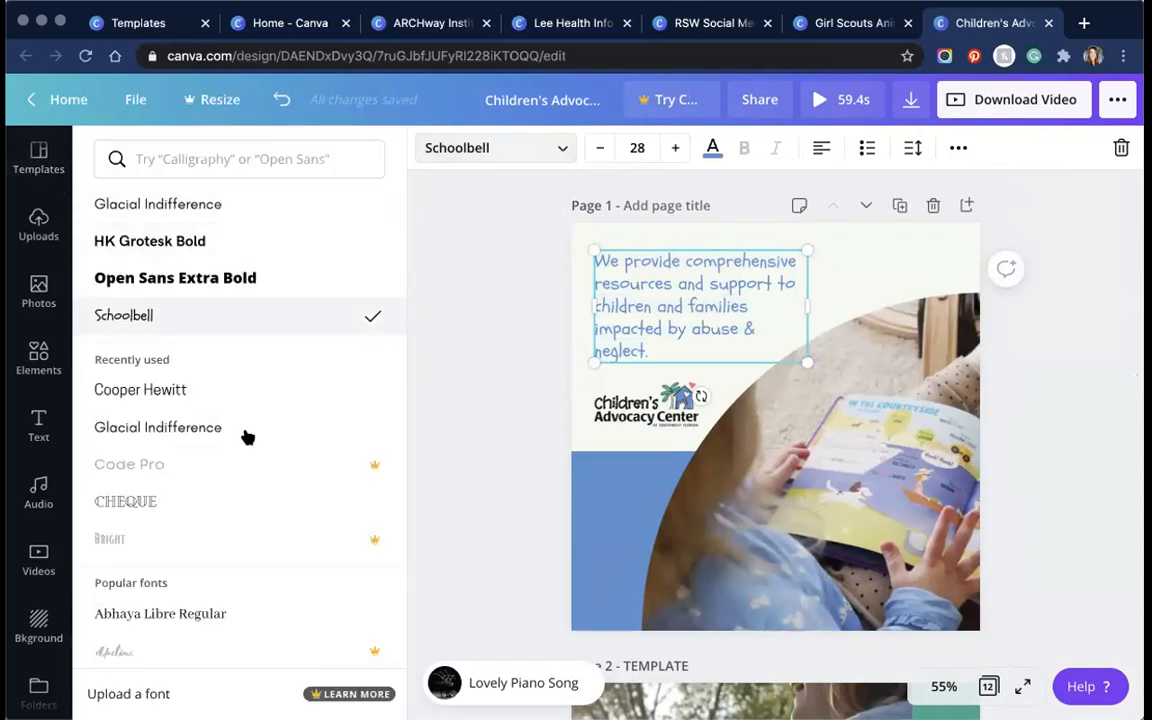
scroll(260, 424, down, 10)
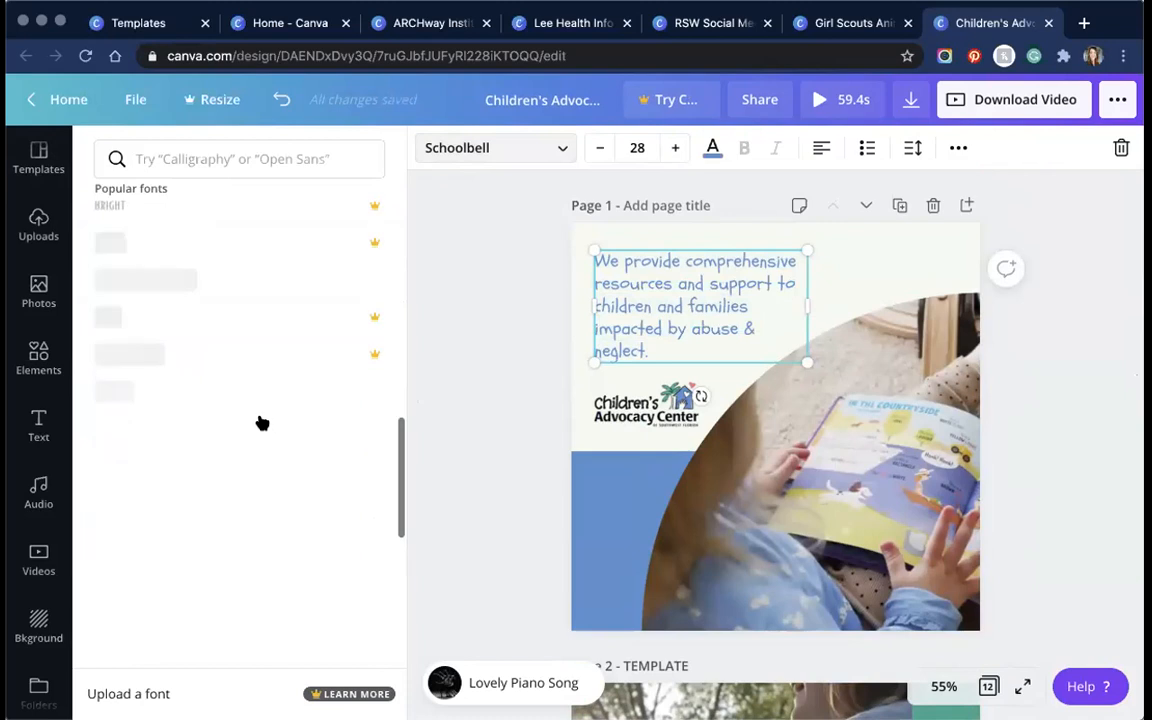
scroll(237, 159, up, 3)
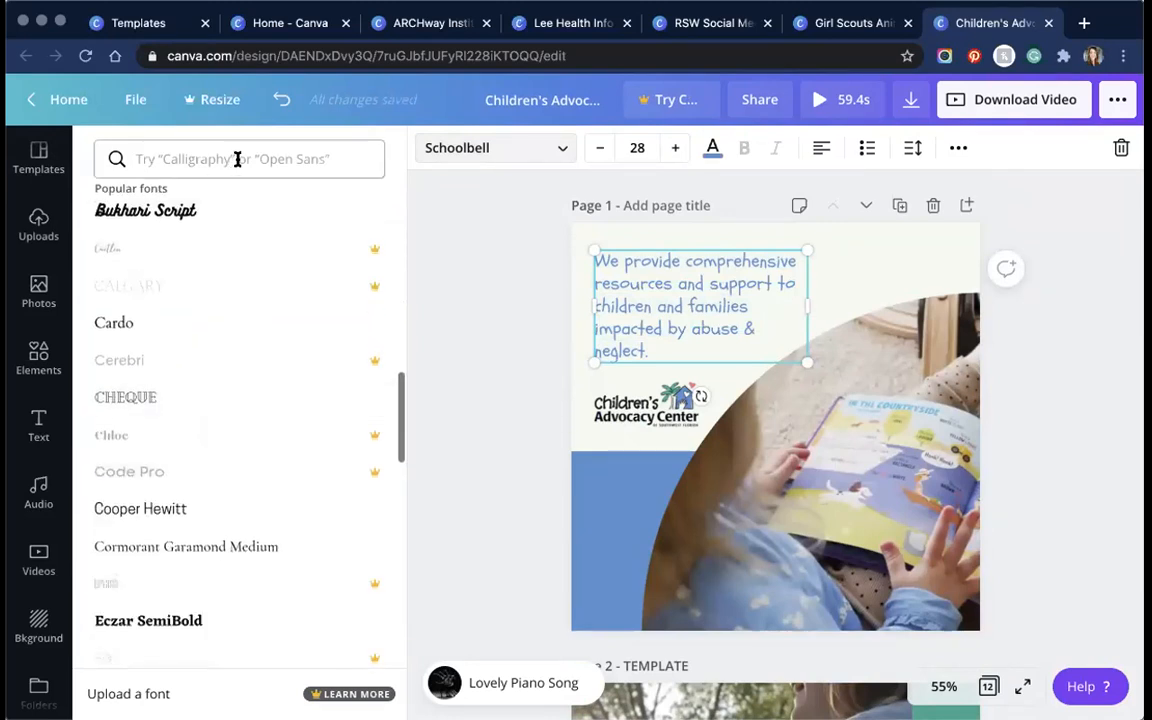
click(237, 159)
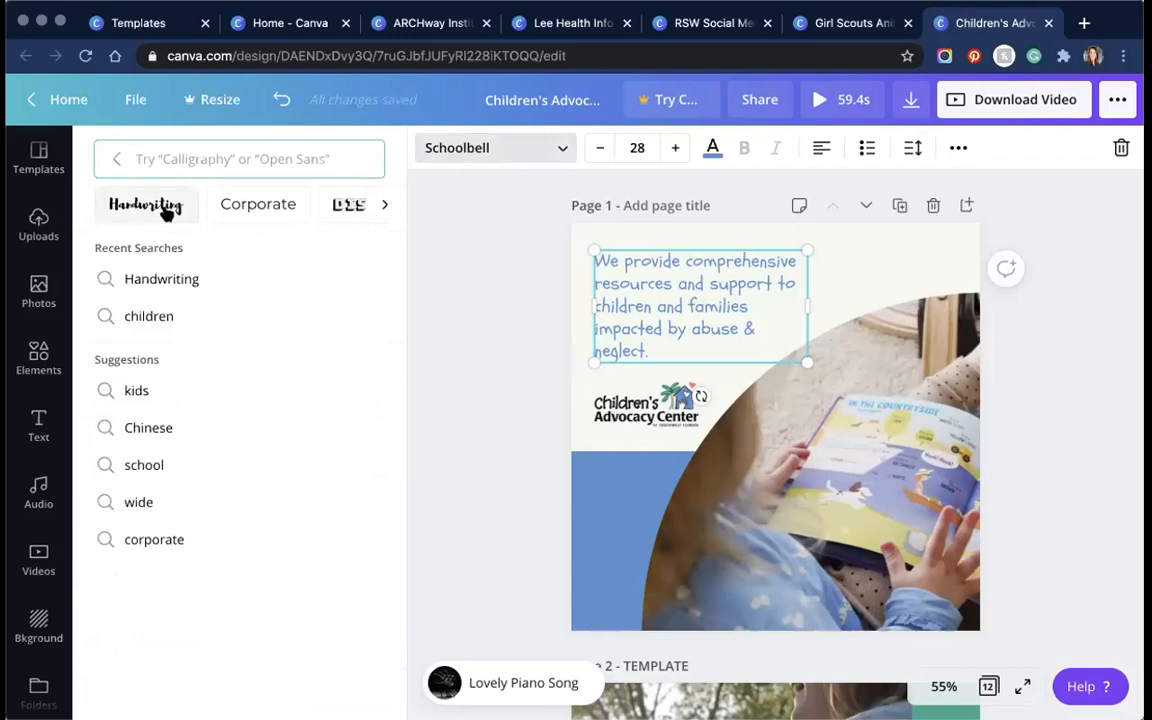
click(378, 207)
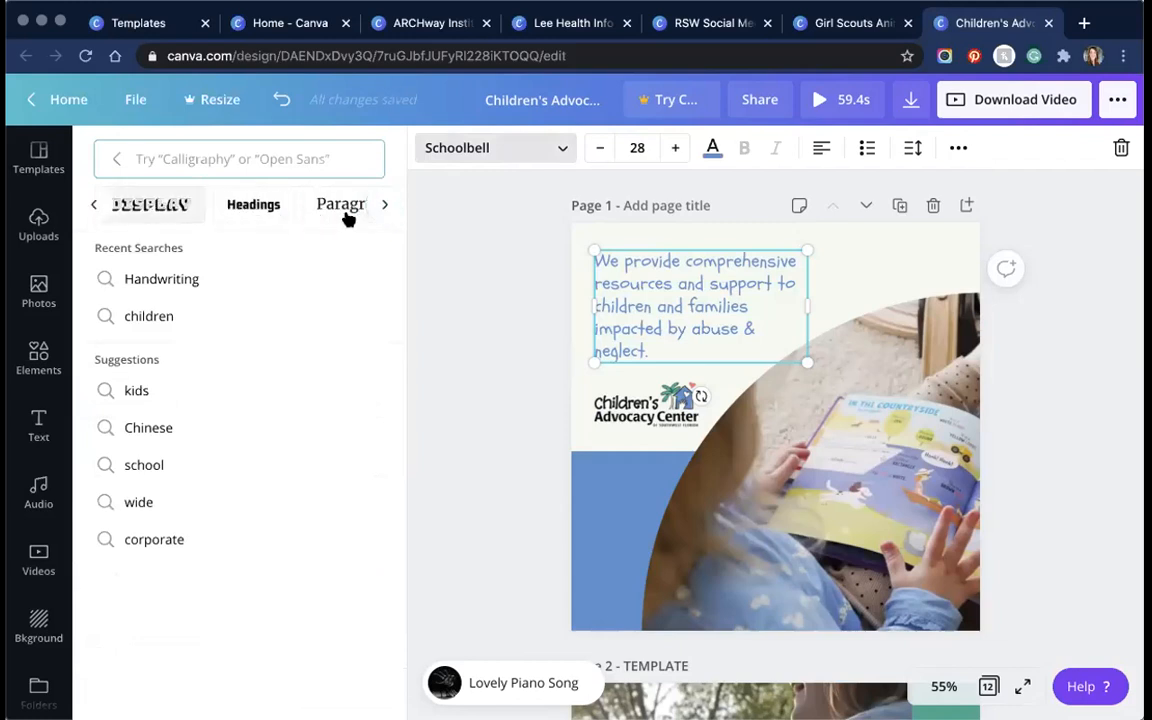
click(384, 208)
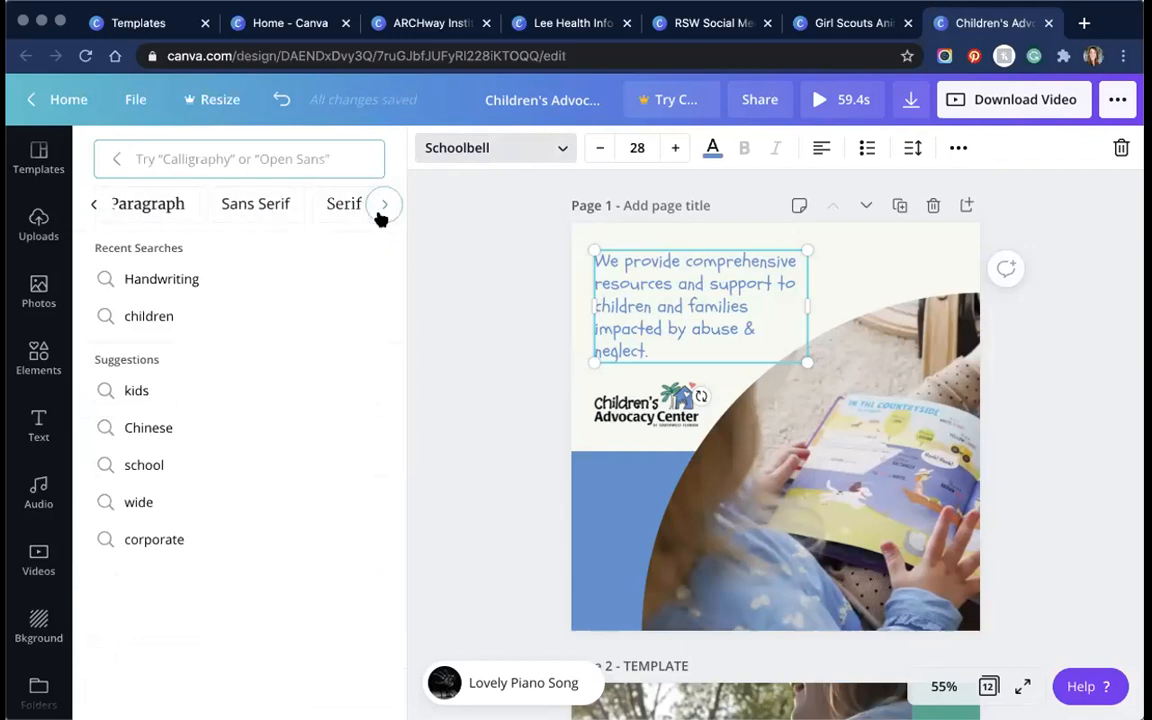
click(381, 208)
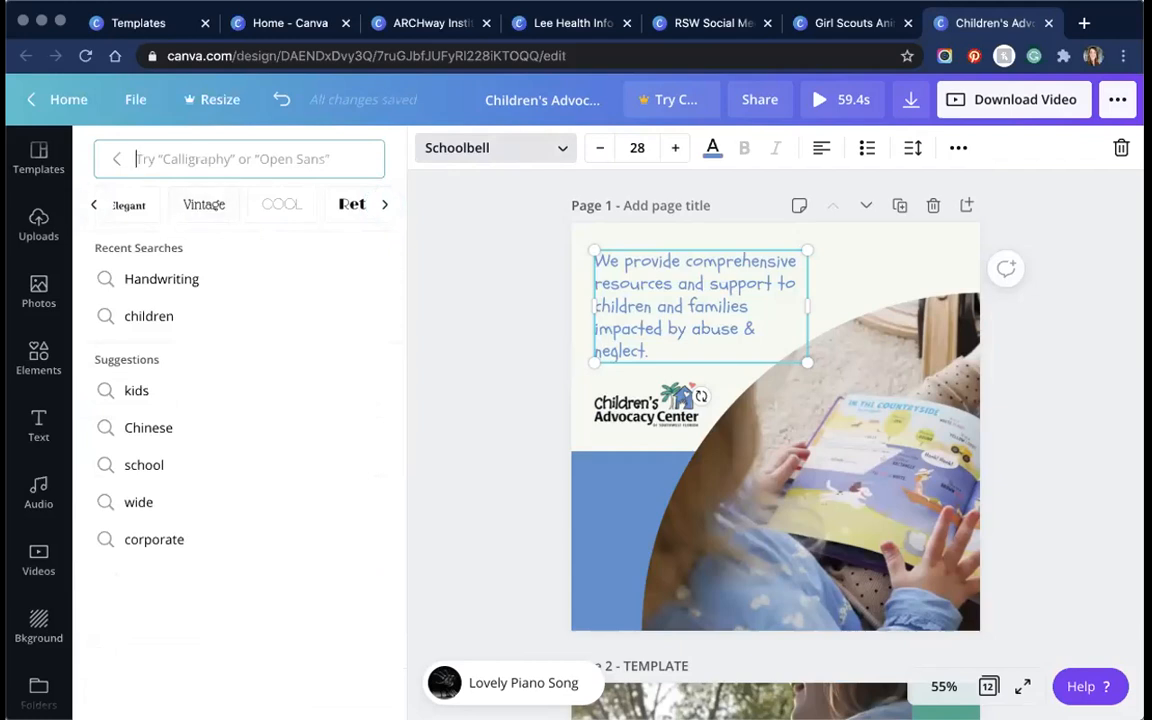
text(shoo)
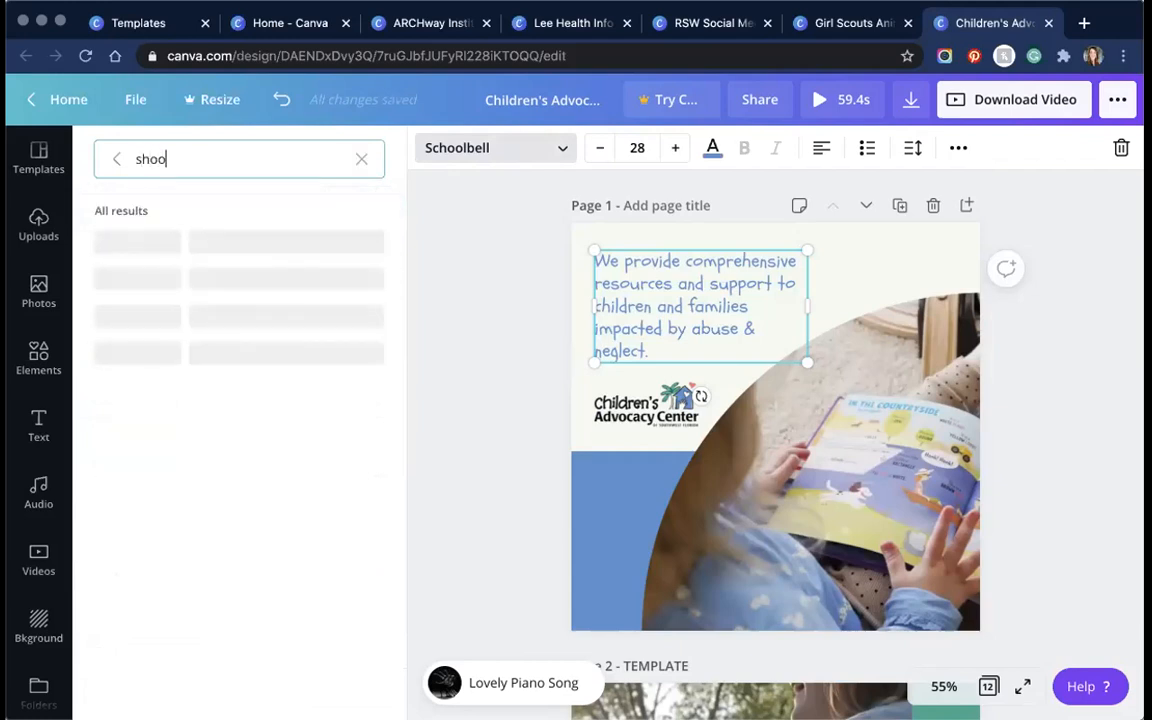
key(BackSpace)
text(chool)
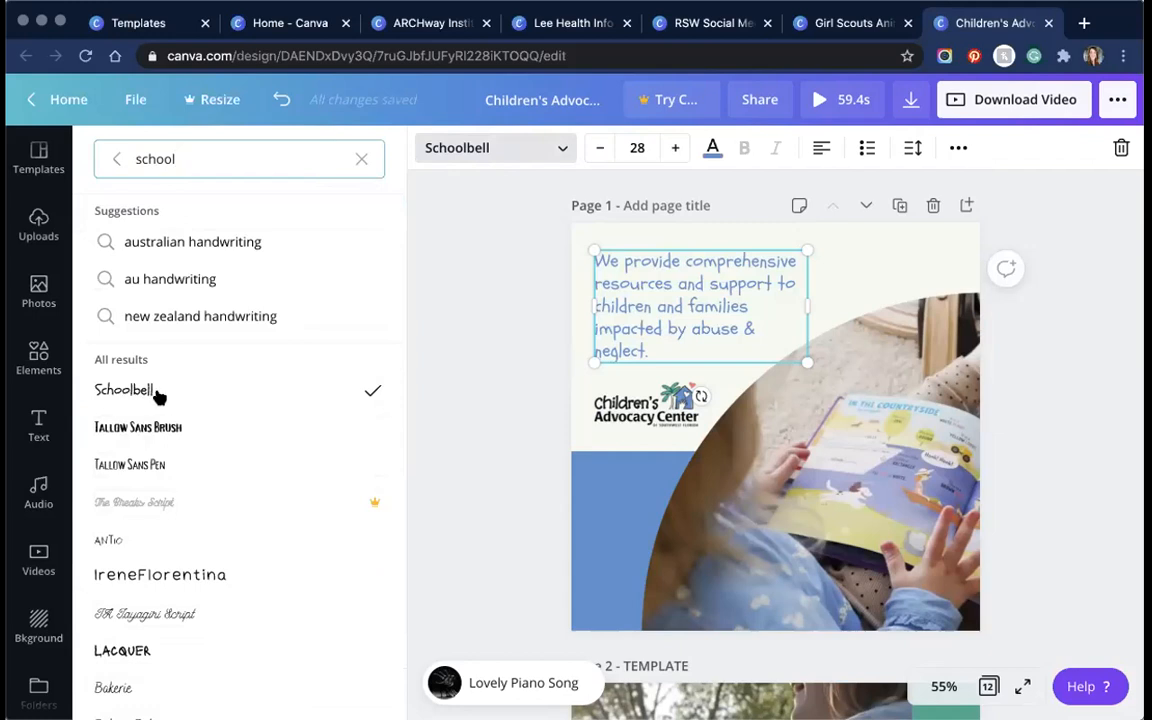
click(154, 400)
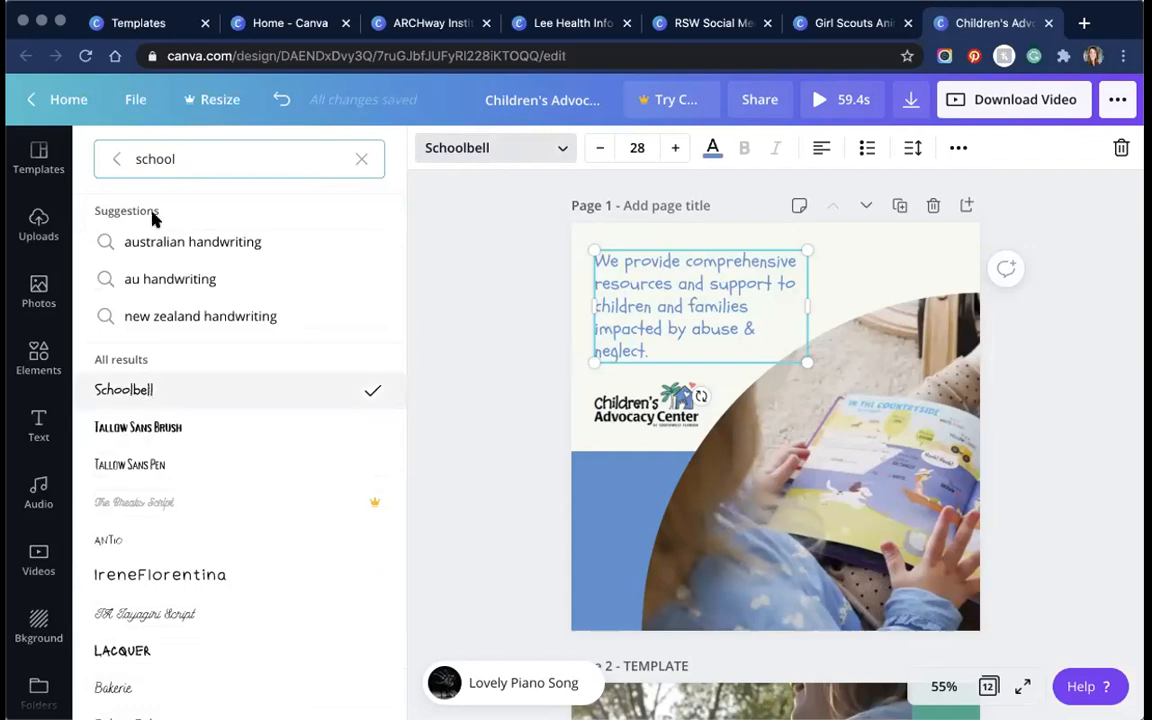
Step: Browse font results for 'child' and 'handwriting' as alternatives
key(super+a)
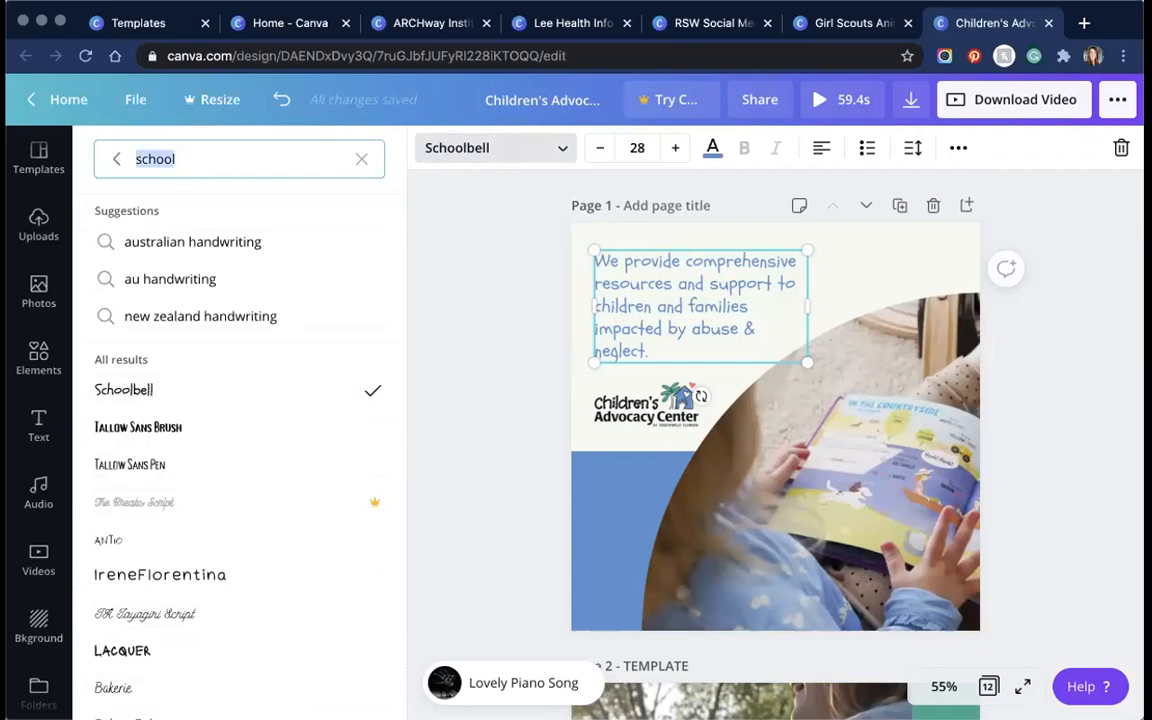
text(child)
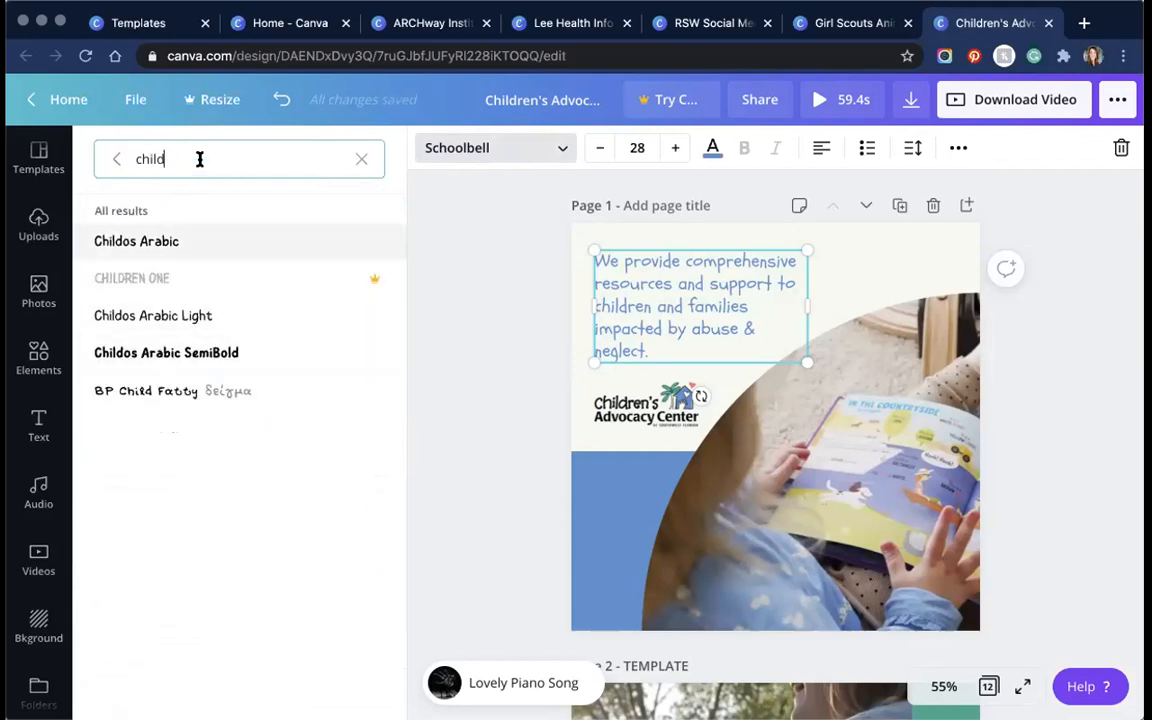
key(super+a)
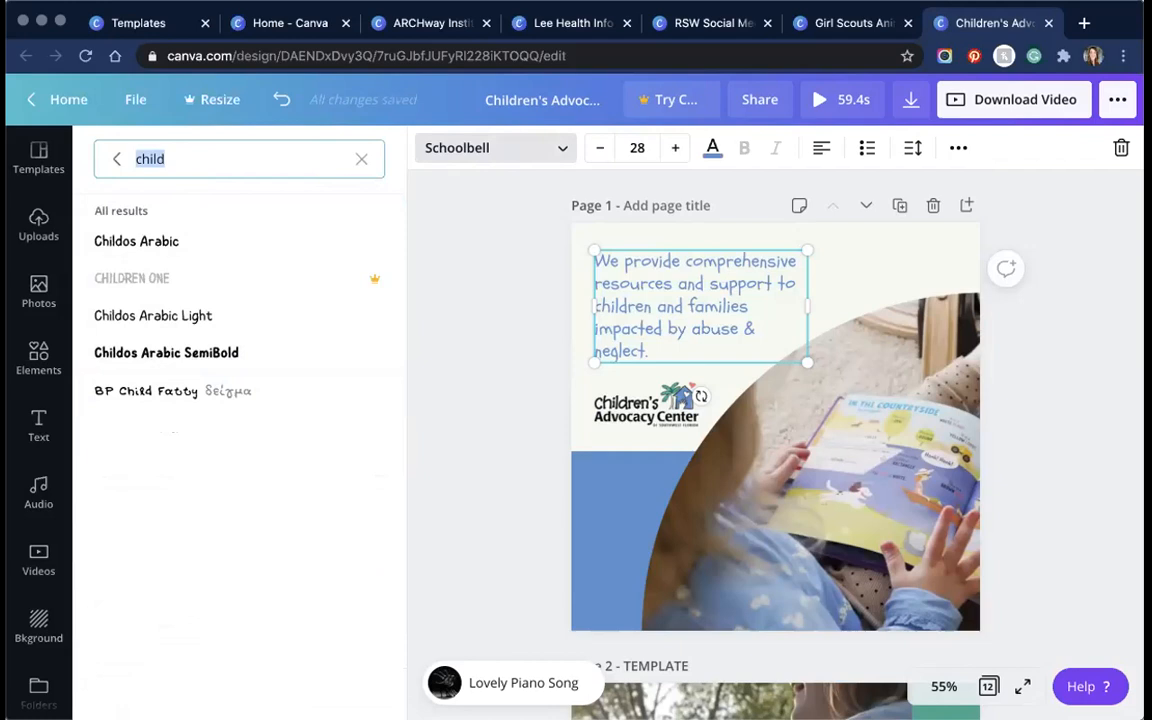
text(handwriting)
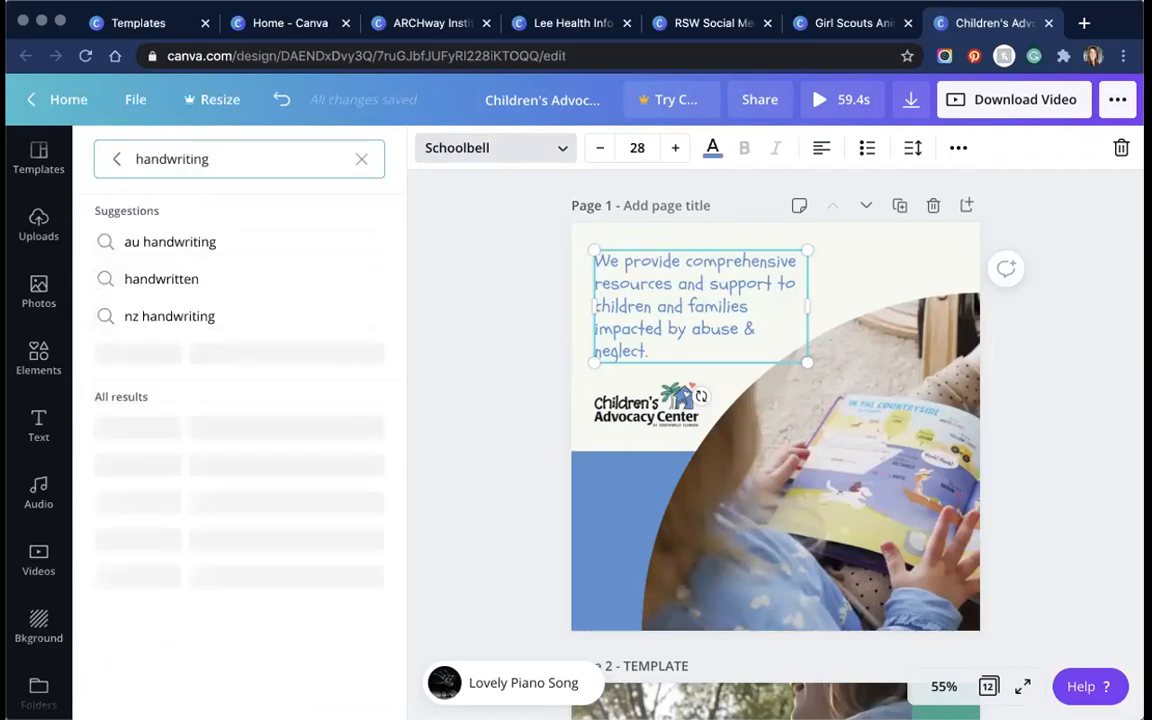
scroll(195, 250, down, 5)
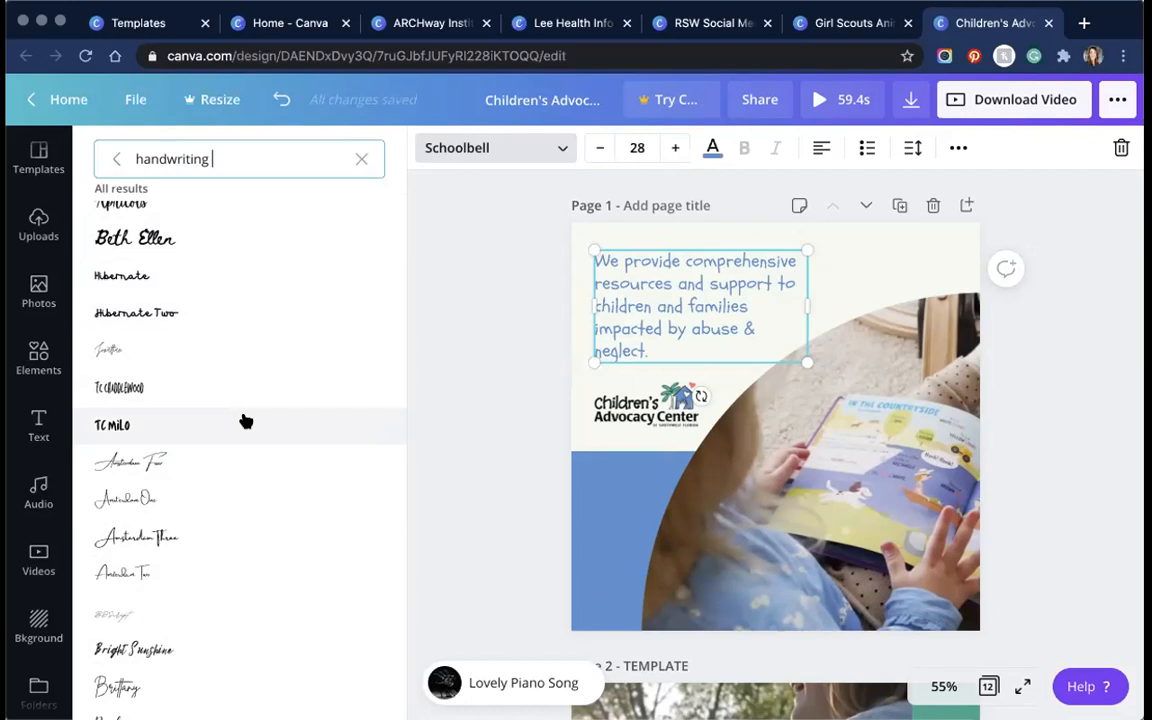
scroll(252, 388, down, 4)
scroll(253, 383, down, 1)
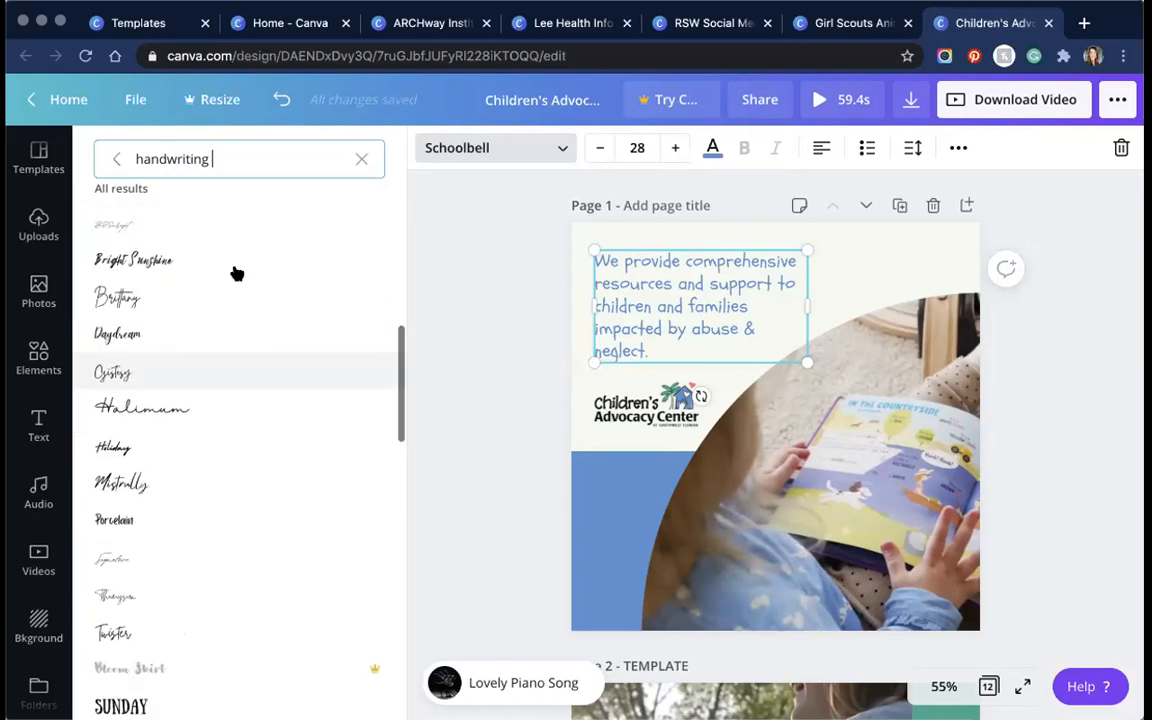
scroll(236, 273, up, 7)
Step: Clear the font search keeping Schoolbell, and add 'Lovely Piano Song' as the soundtrack
click(659, 330)
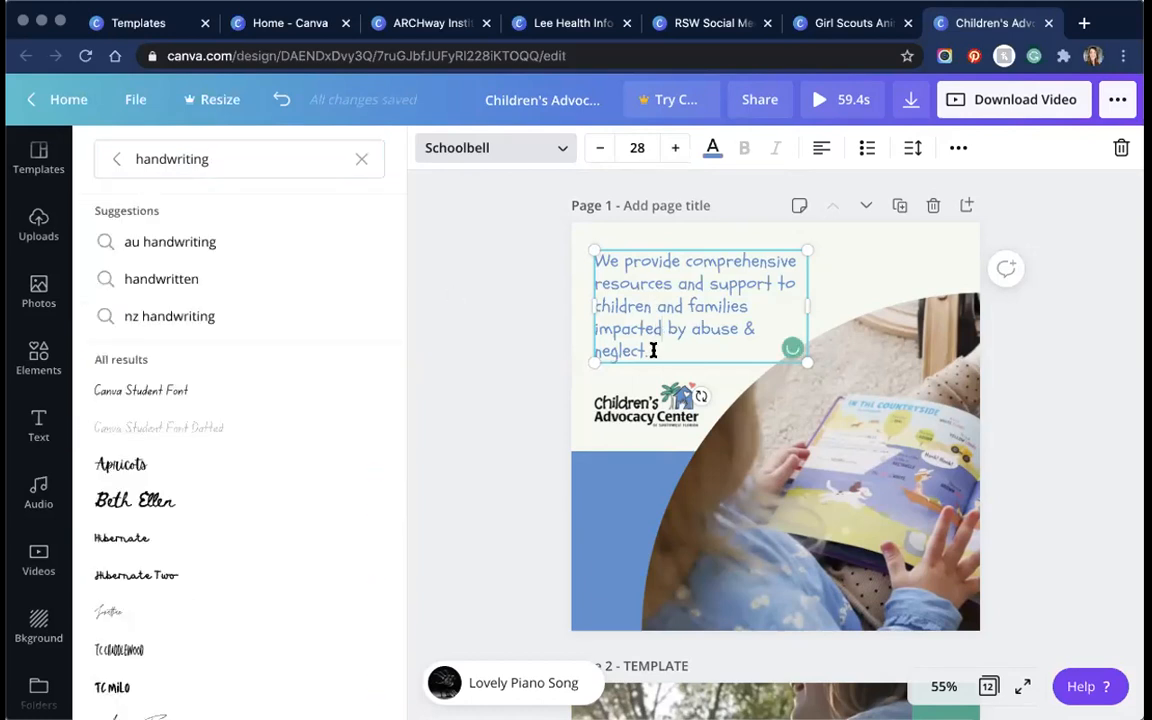
click(555, 147)
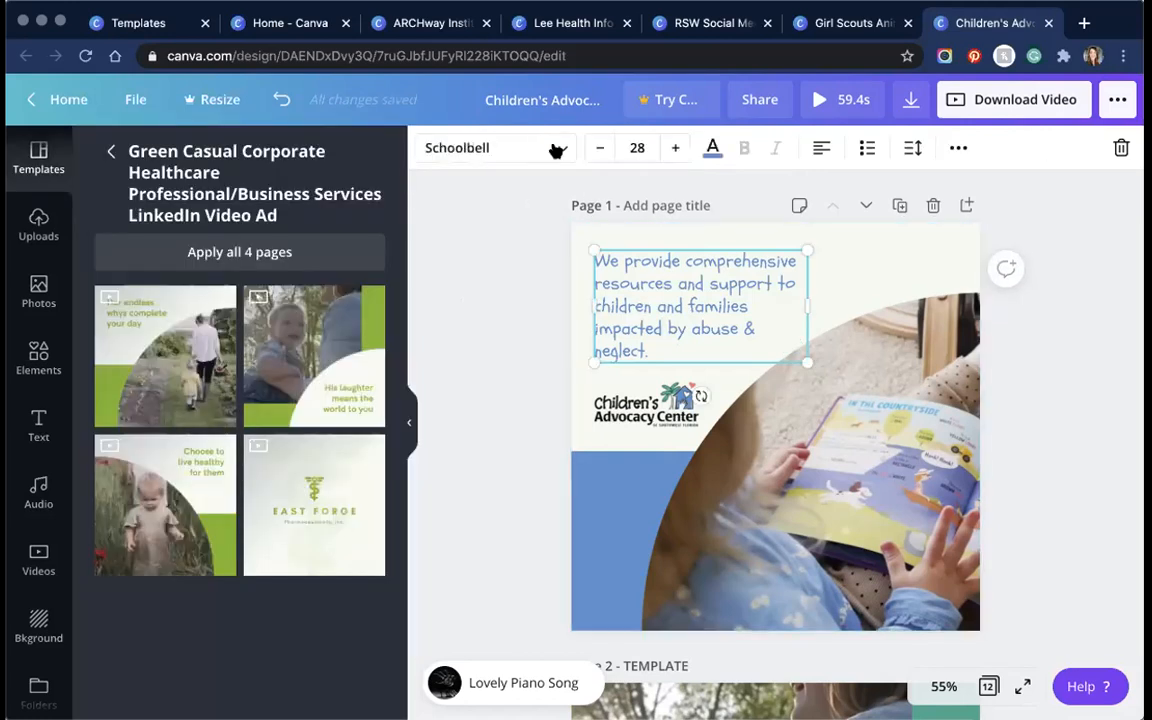
click(555, 147)
click(500, 152)
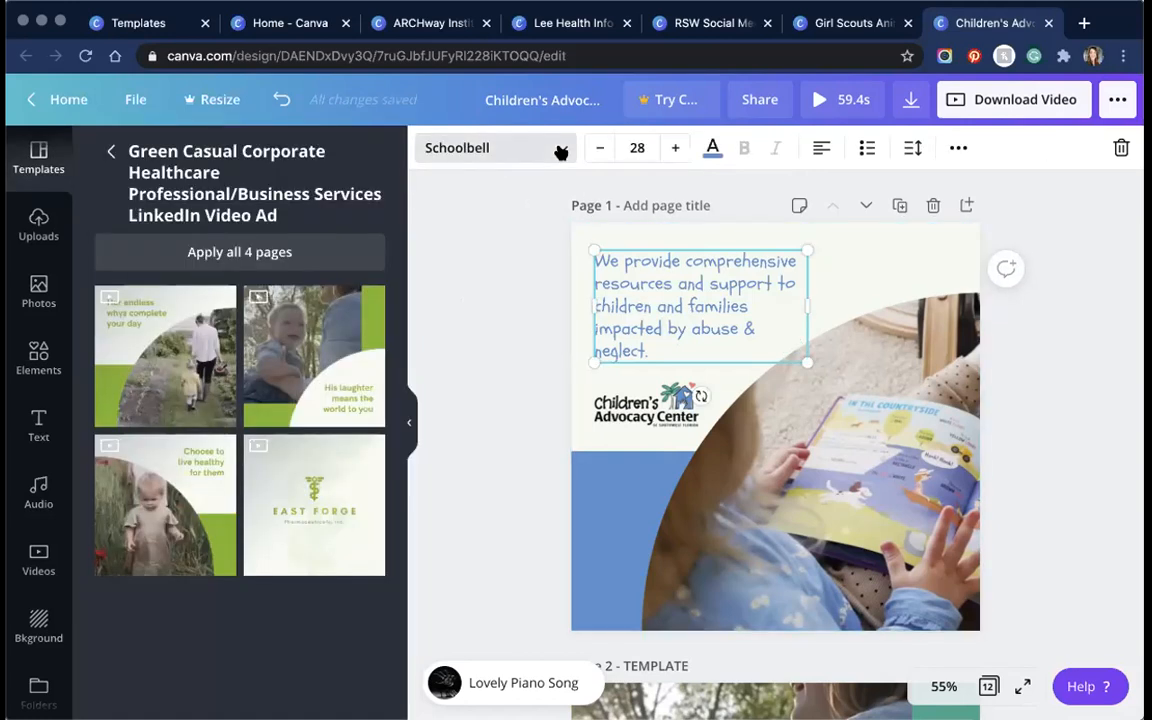
click(540, 148)
click(134, 157)
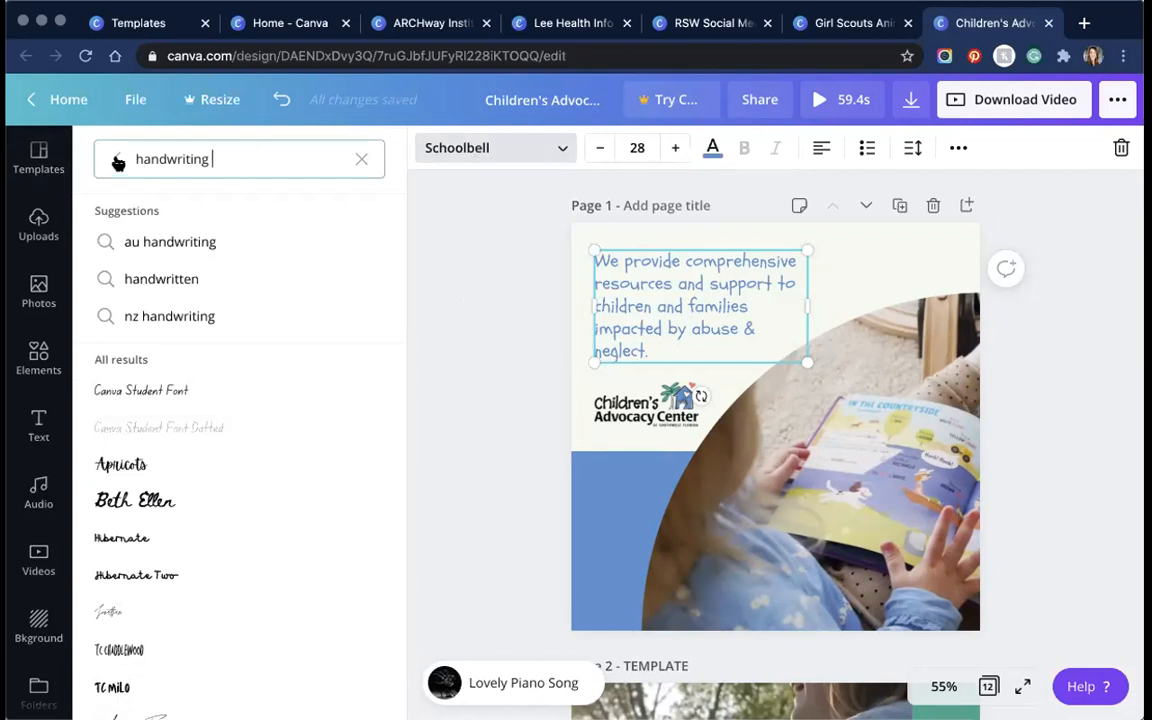
click(118, 158)
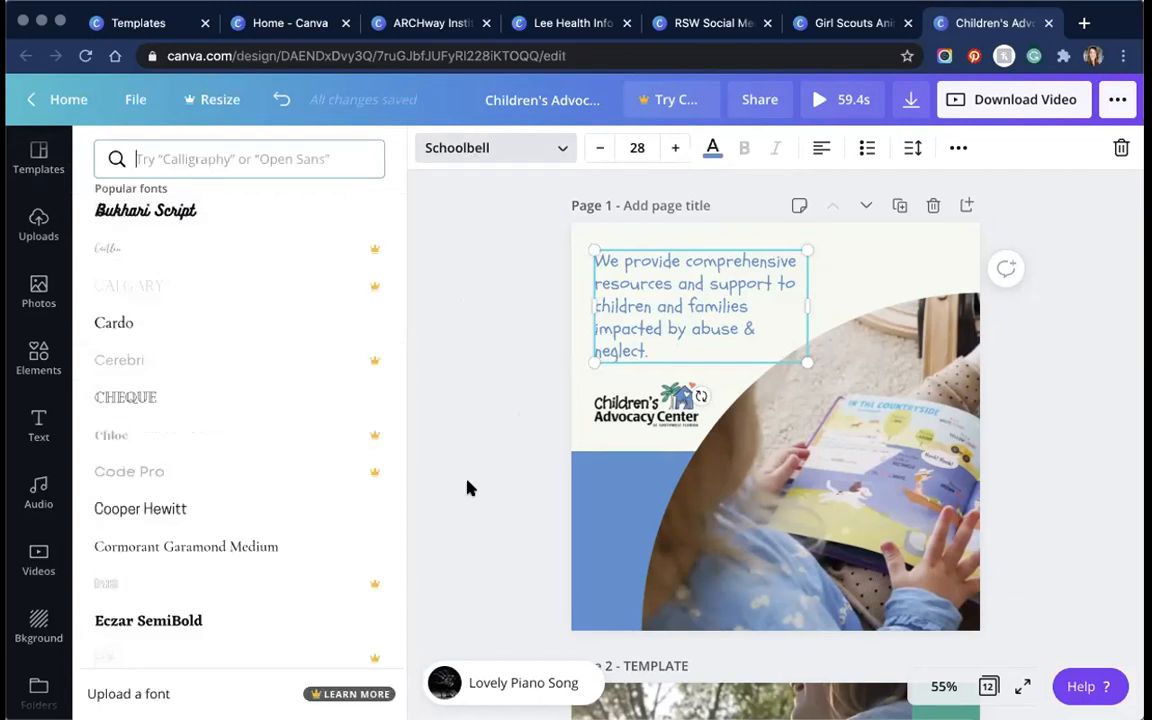
scroll(470, 504, down, 1)
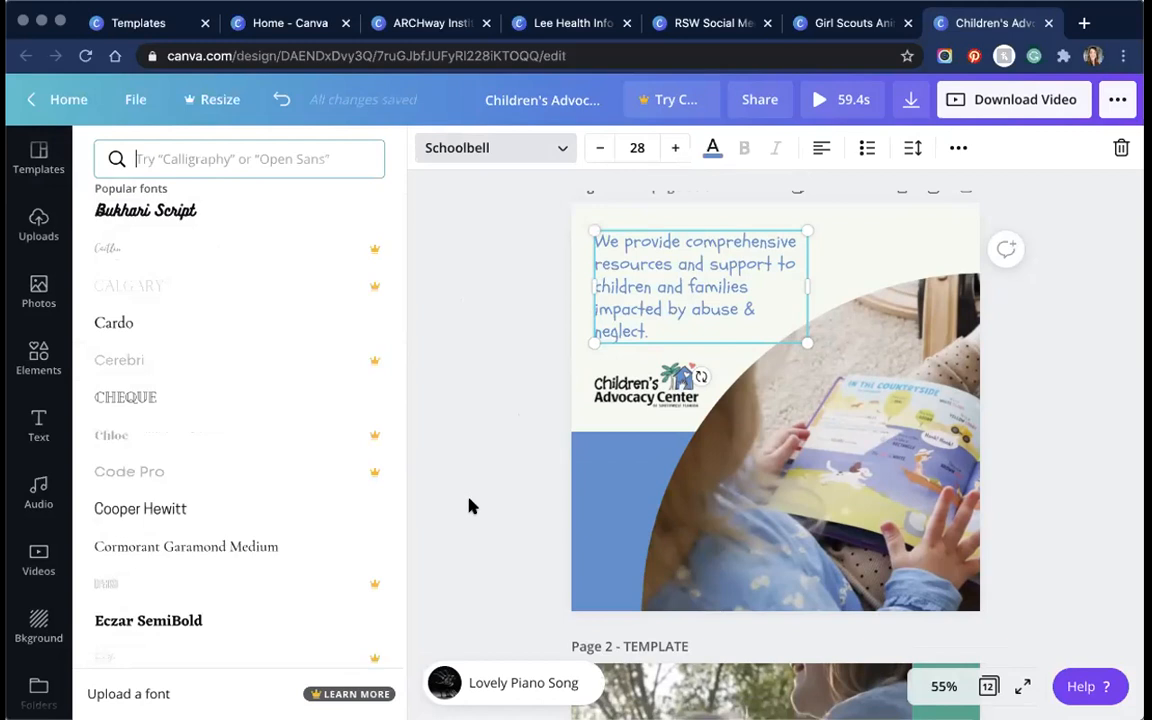
scroll(472, 506, down, 10)
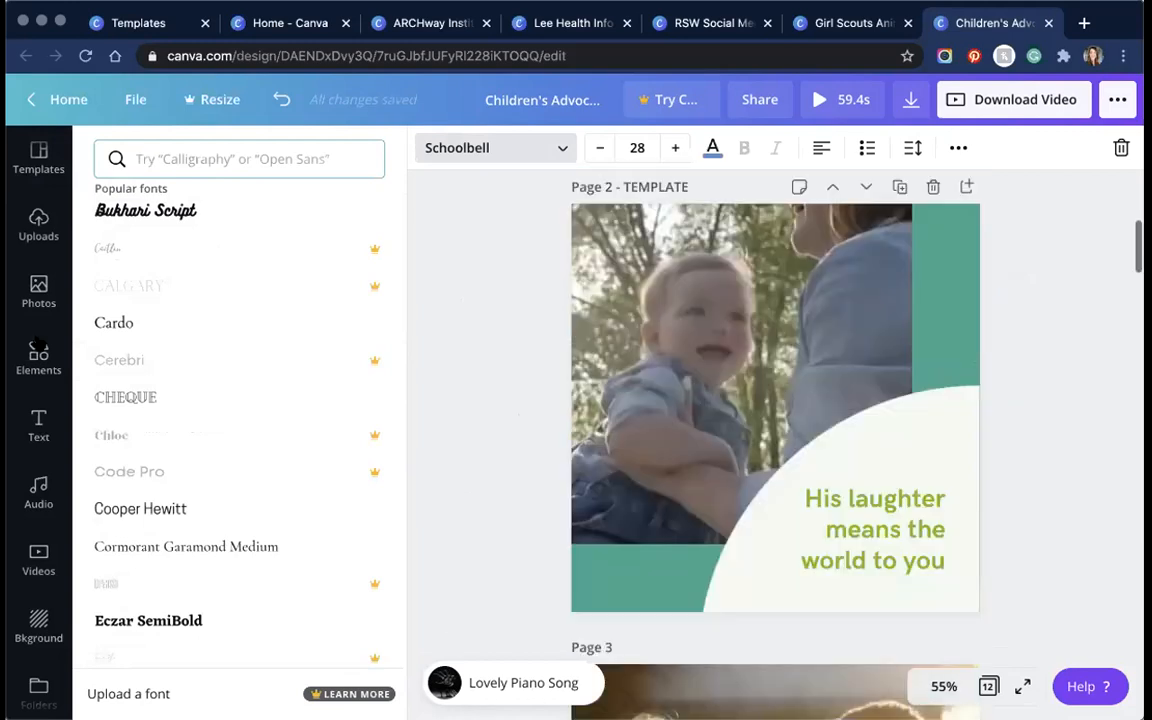
click(38, 490)
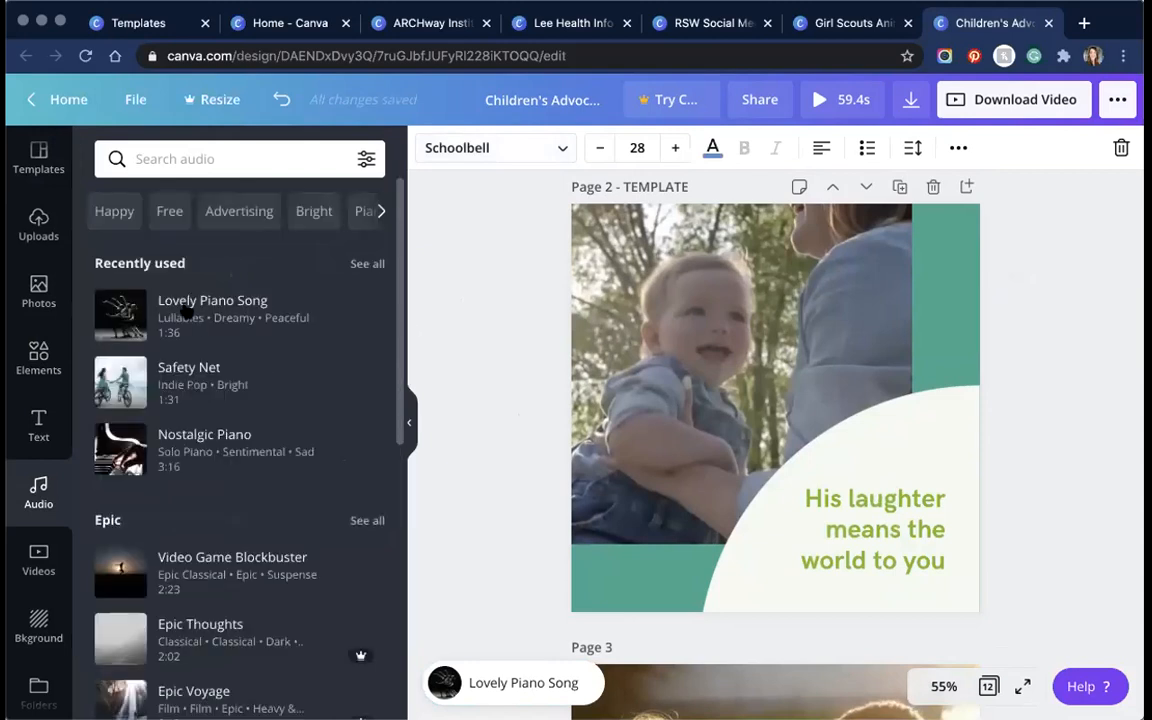
drag(185, 312, 530, 420)
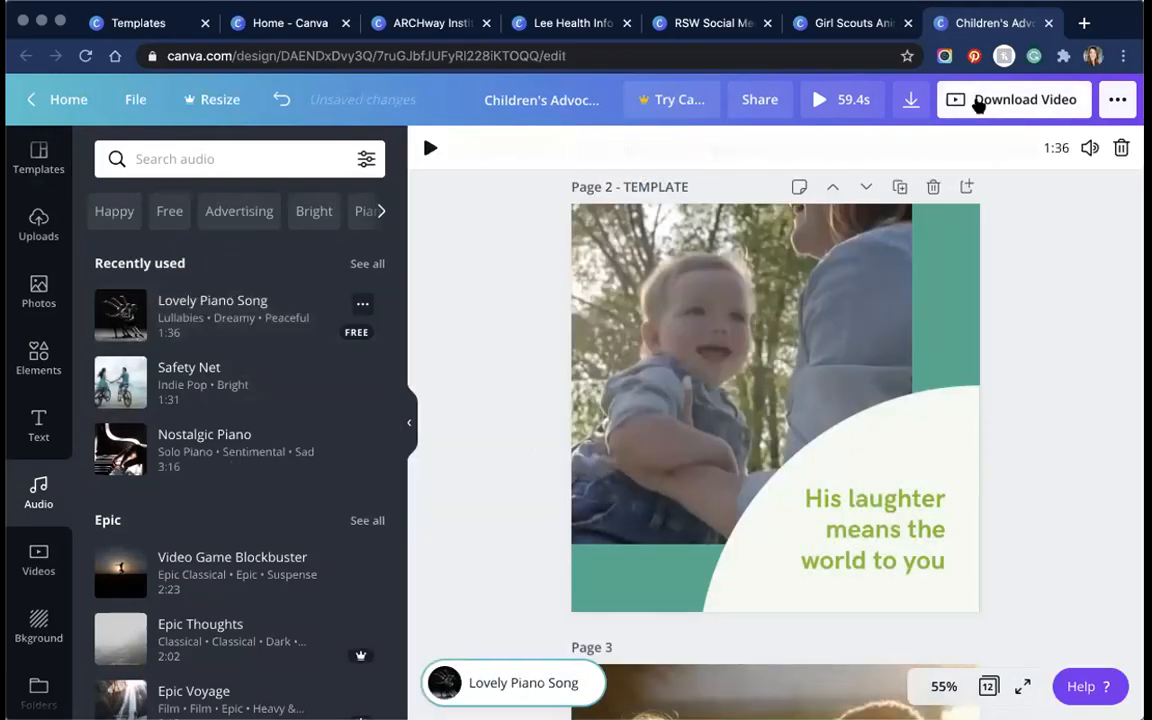
Step: Open the video download page selector and preview the background music
click(977, 104)
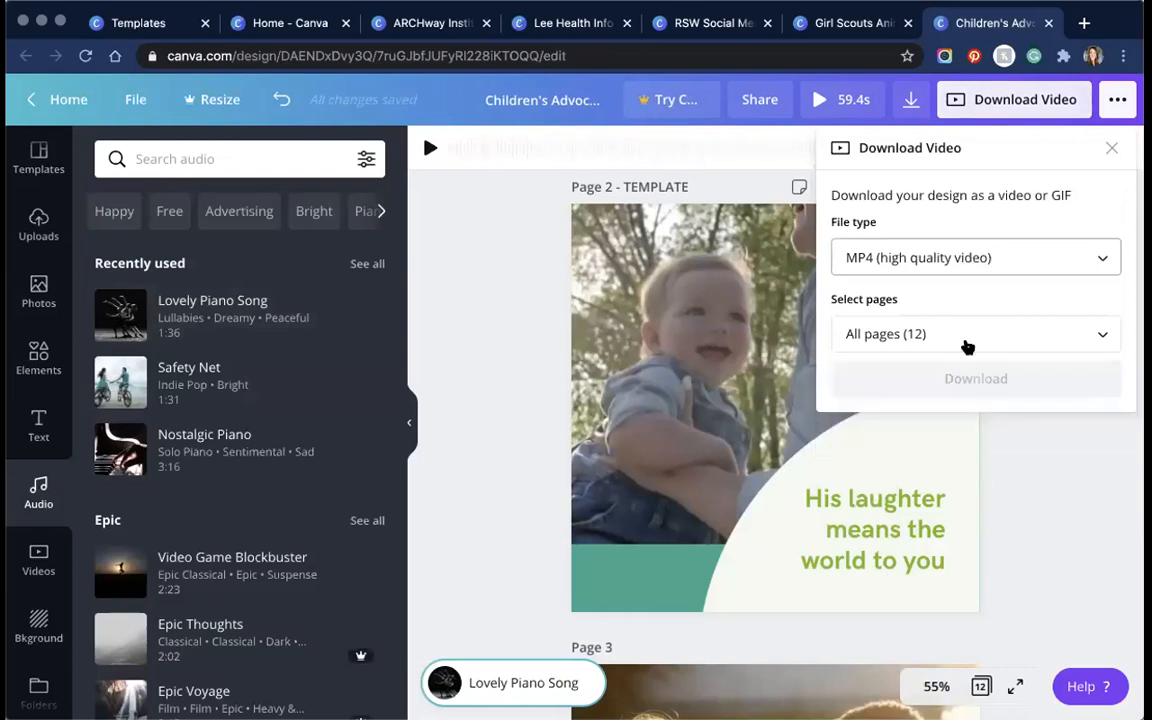
click(962, 349)
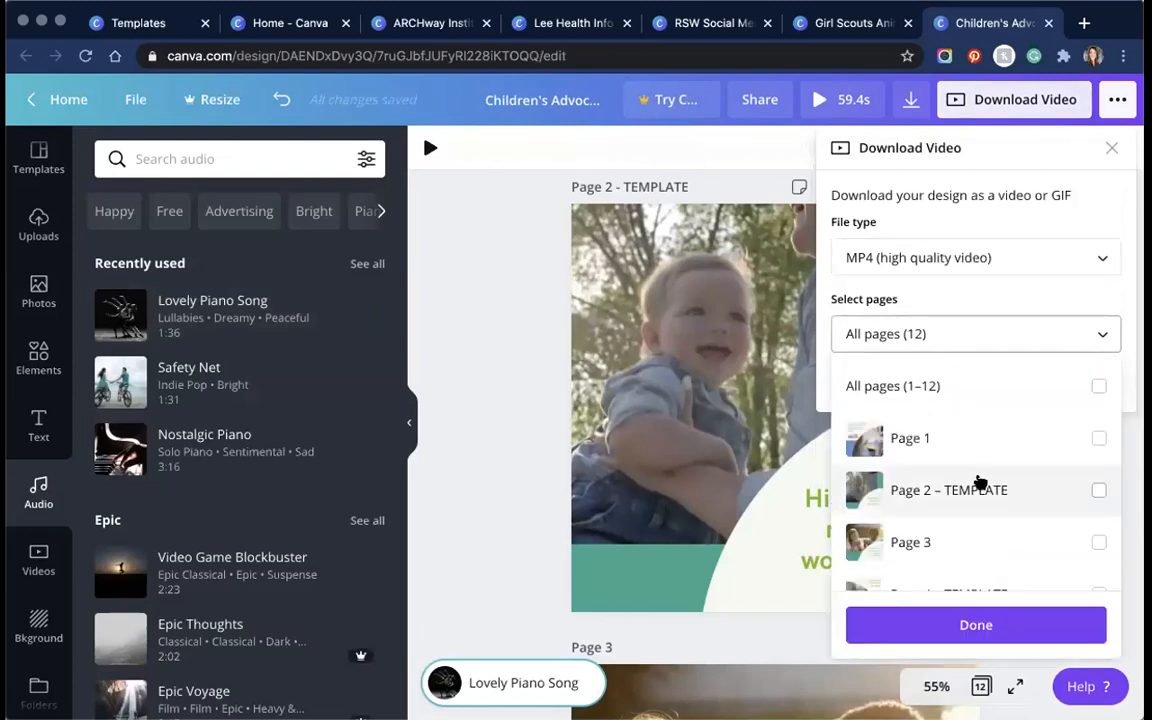
scroll(980, 483, down, 2)
scroll(980, 483, down, 2)
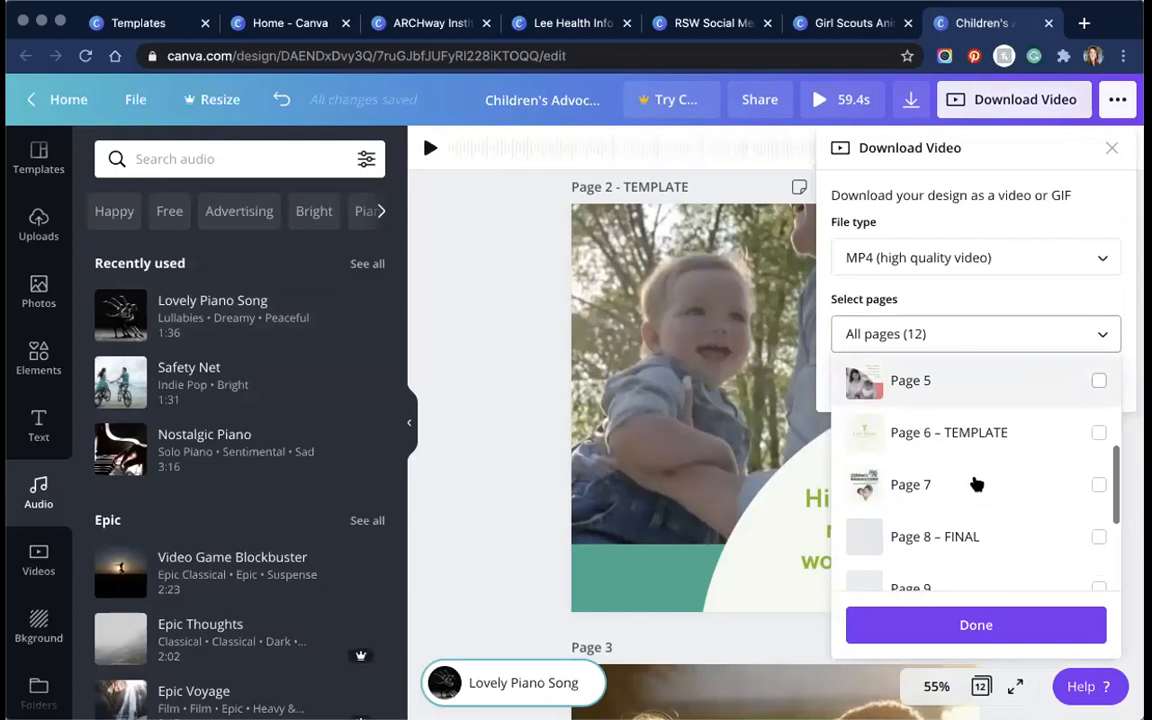
click(432, 149)
click(430, 149)
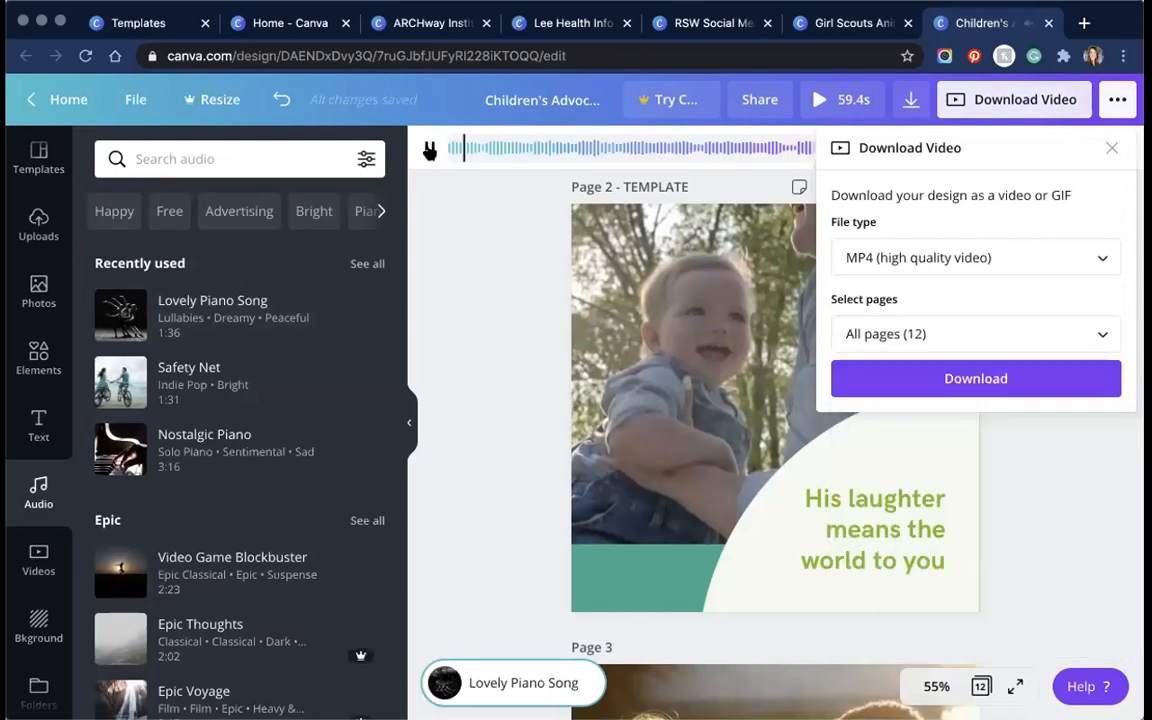
click(995, 101)
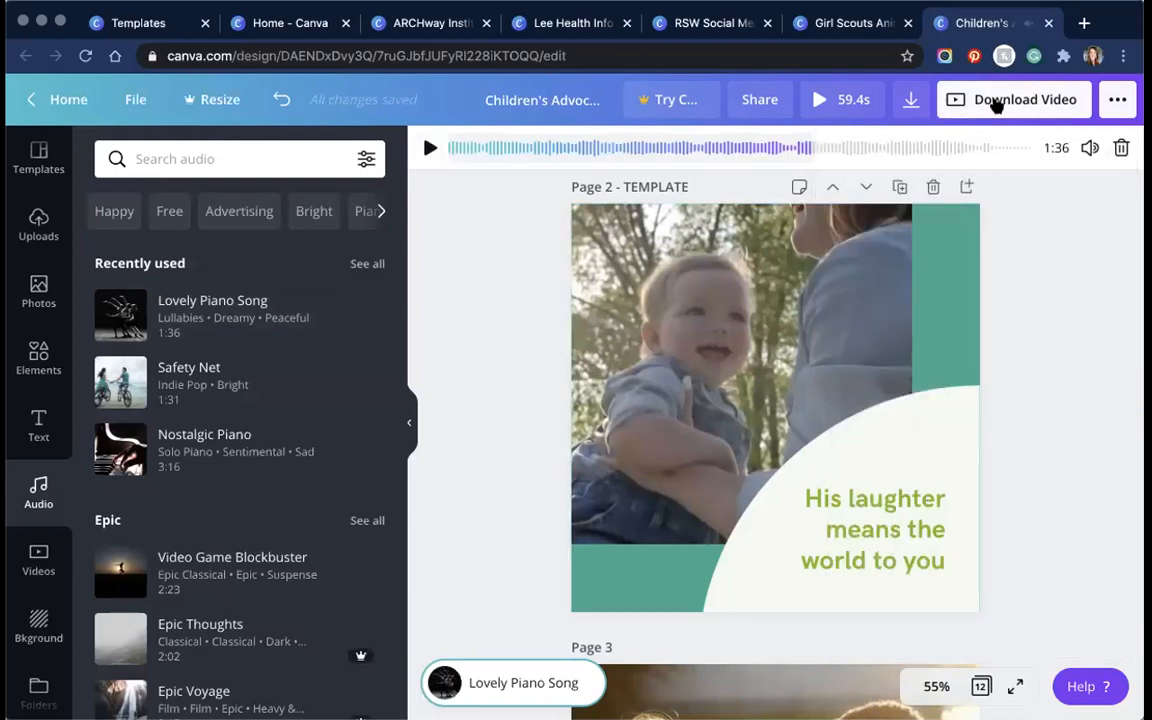
Step: Download pages 9–12 of the video as an MP4
click(995, 101)
click(969, 340)
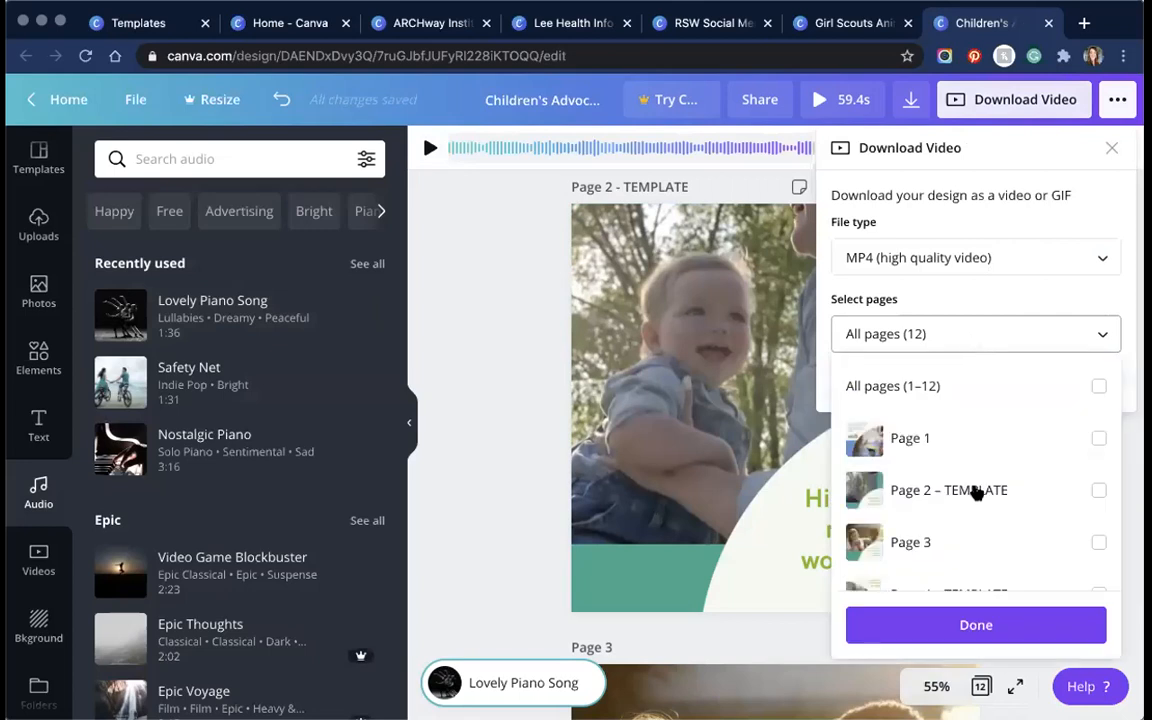
scroll(976, 492, down, 5)
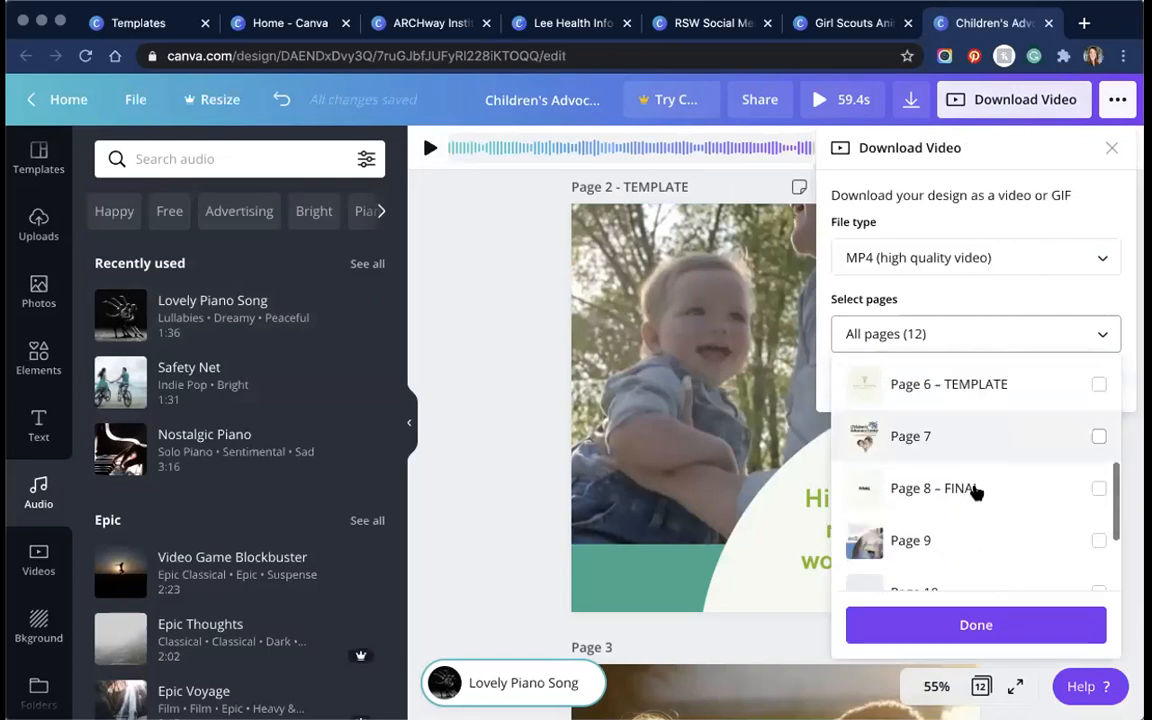
scroll(980, 547, down, 1)
click(982, 533)
click(983, 543)
scroll(983, 512, down, 2)
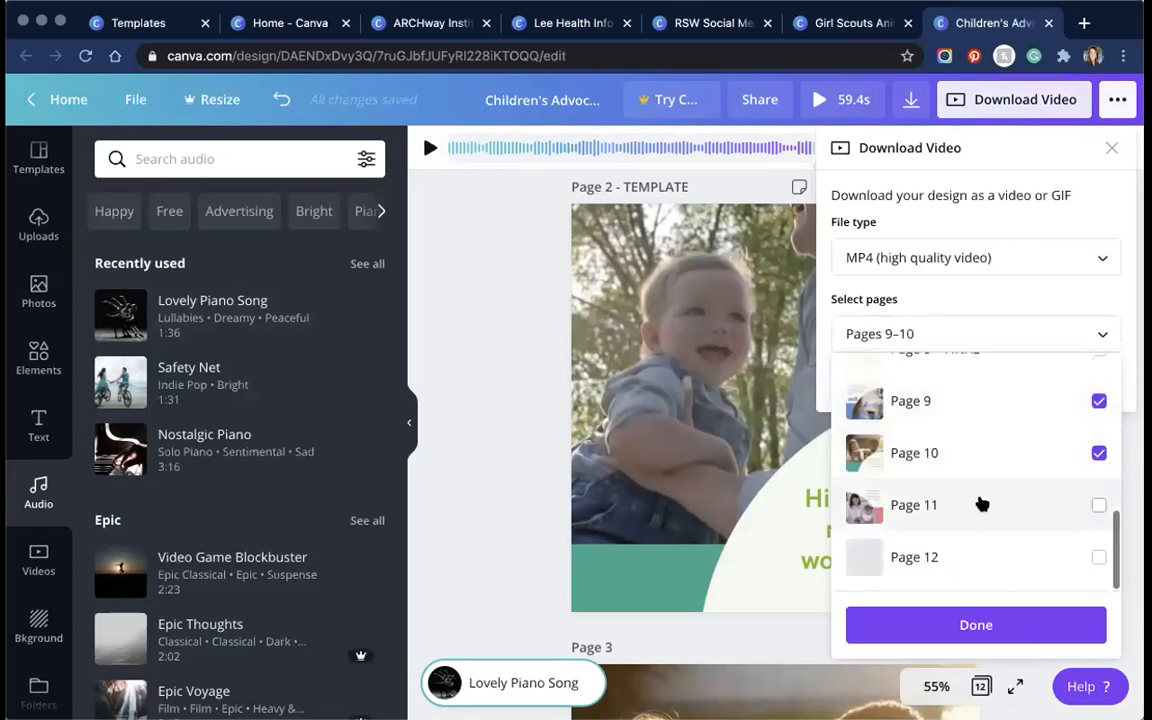
click(982, 505)
click(980, 557)
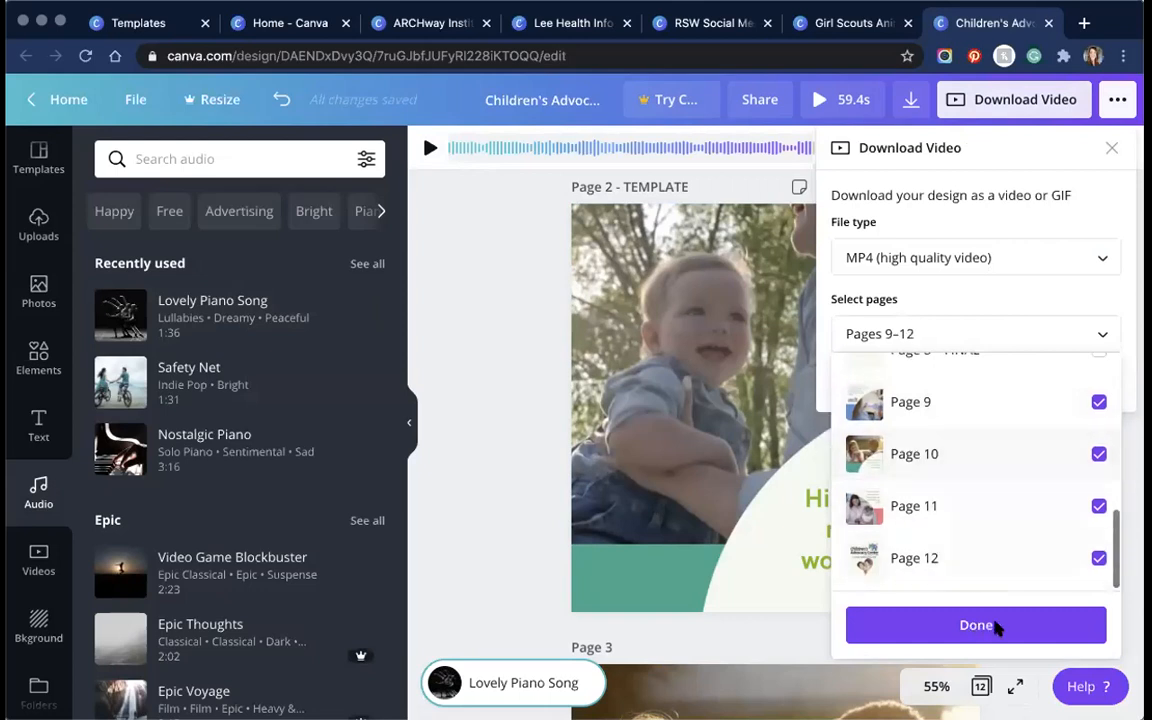
click(995, 625)
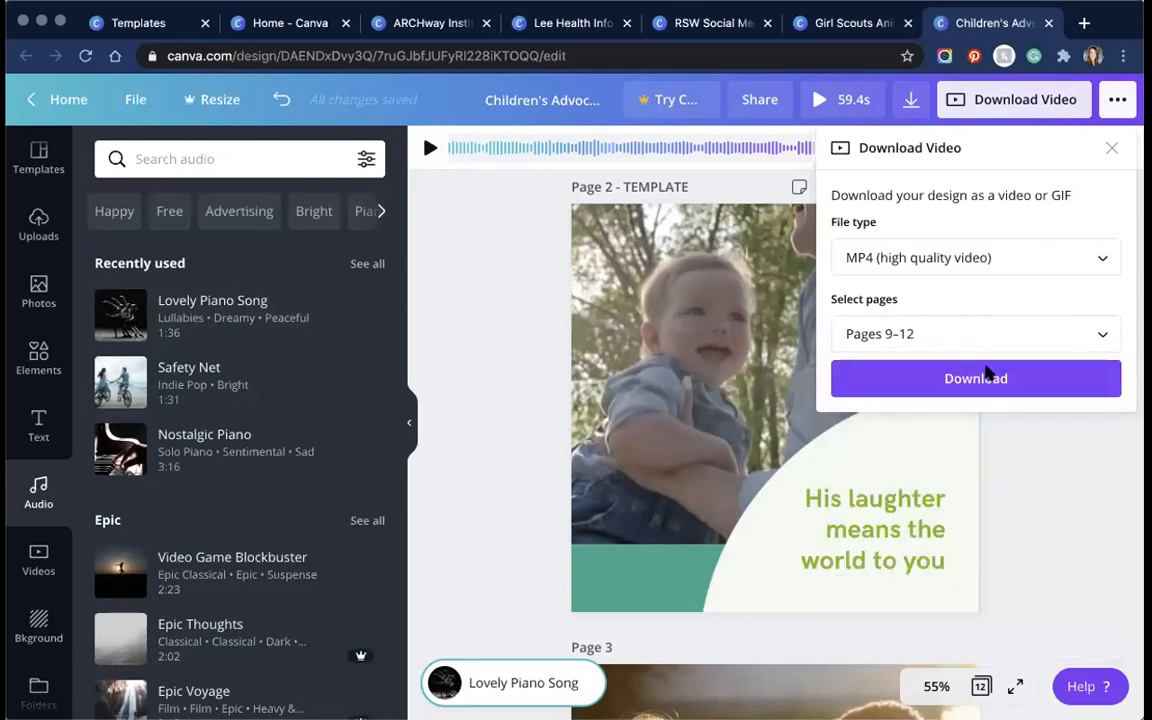
click(987, 374)
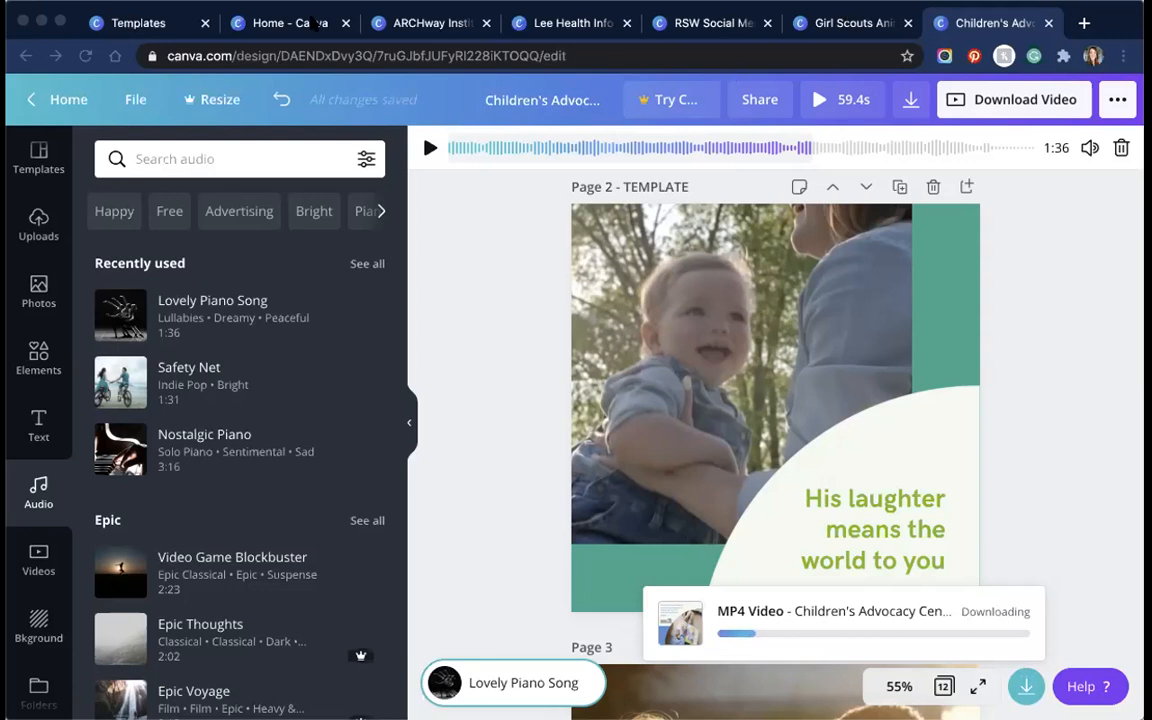
click(307, 24)
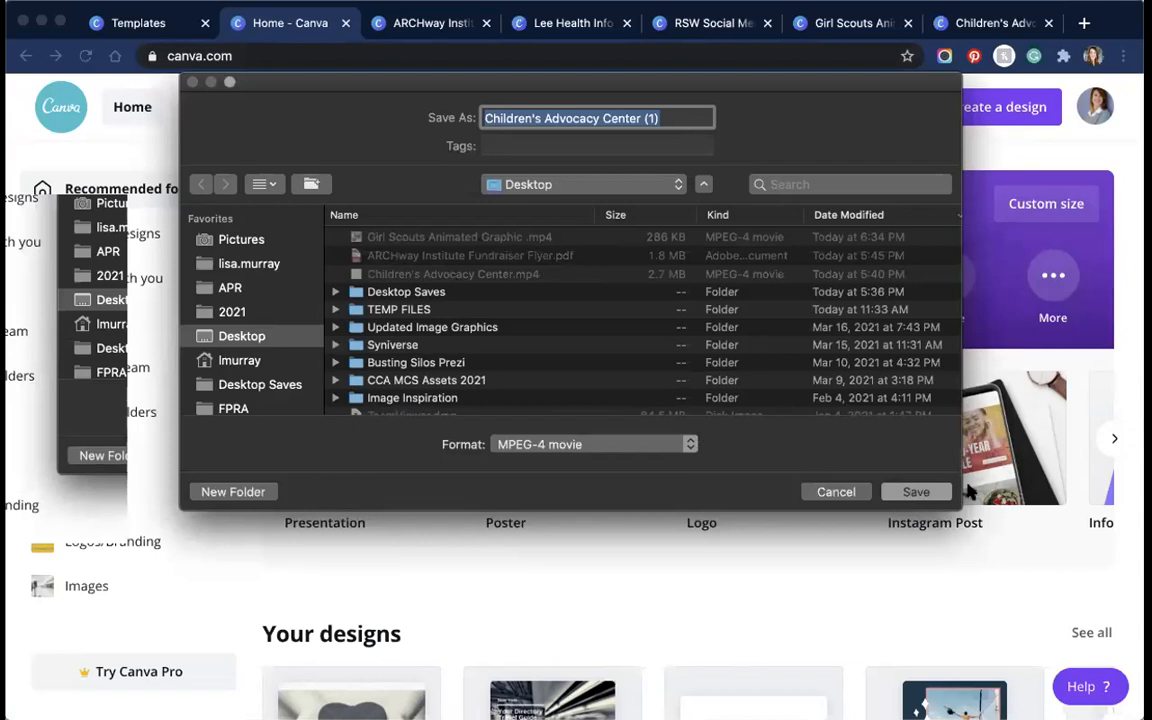
Step: Save the MP4 to the Desktop and start creating a new team
click(914, 491)
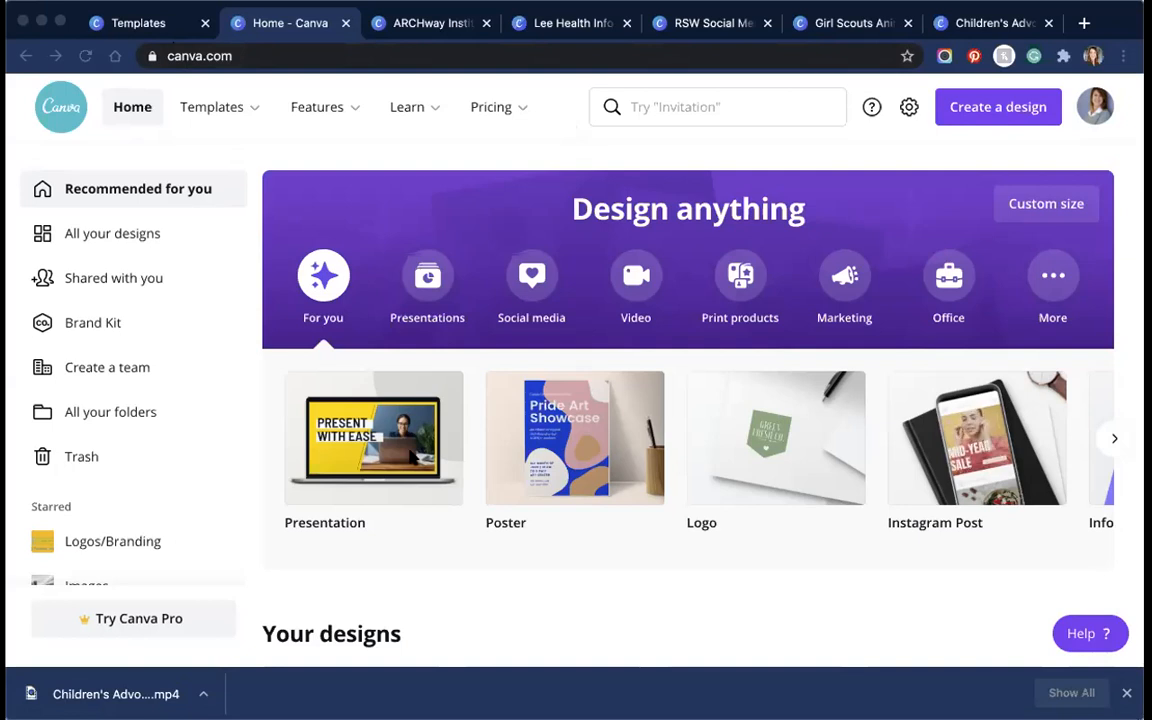
click(125, 370)
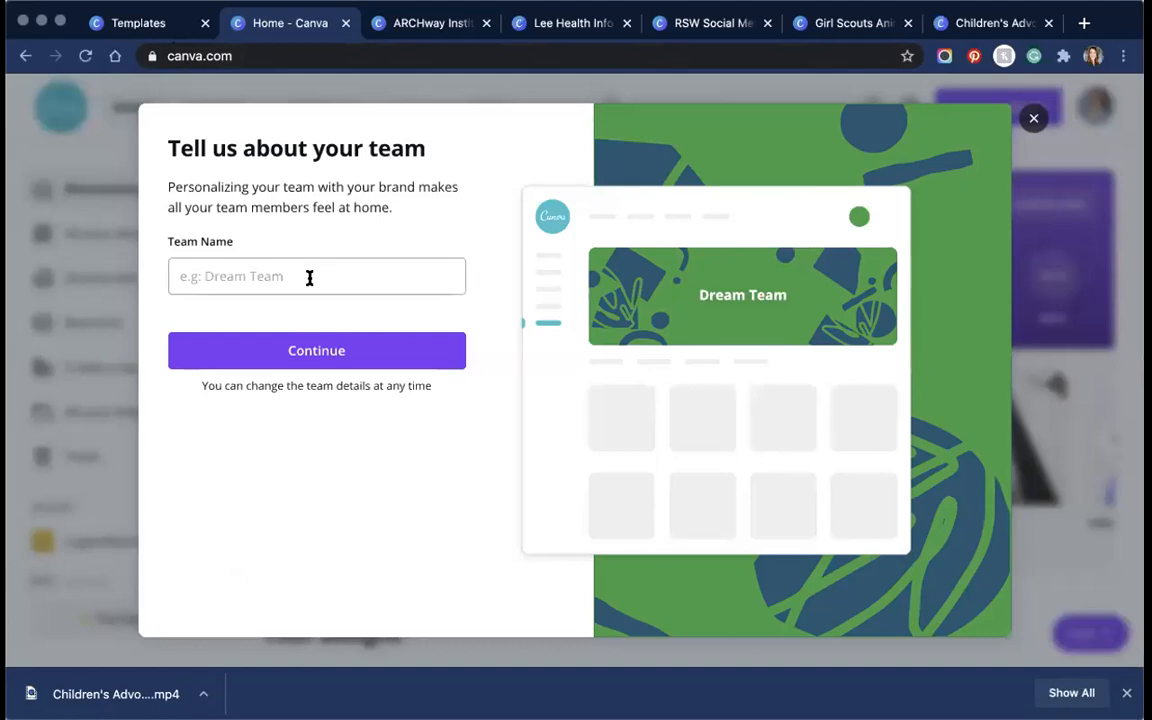
Step: Name the new team FGCU, copy its invite link, and close the invite window
click(309, 278)
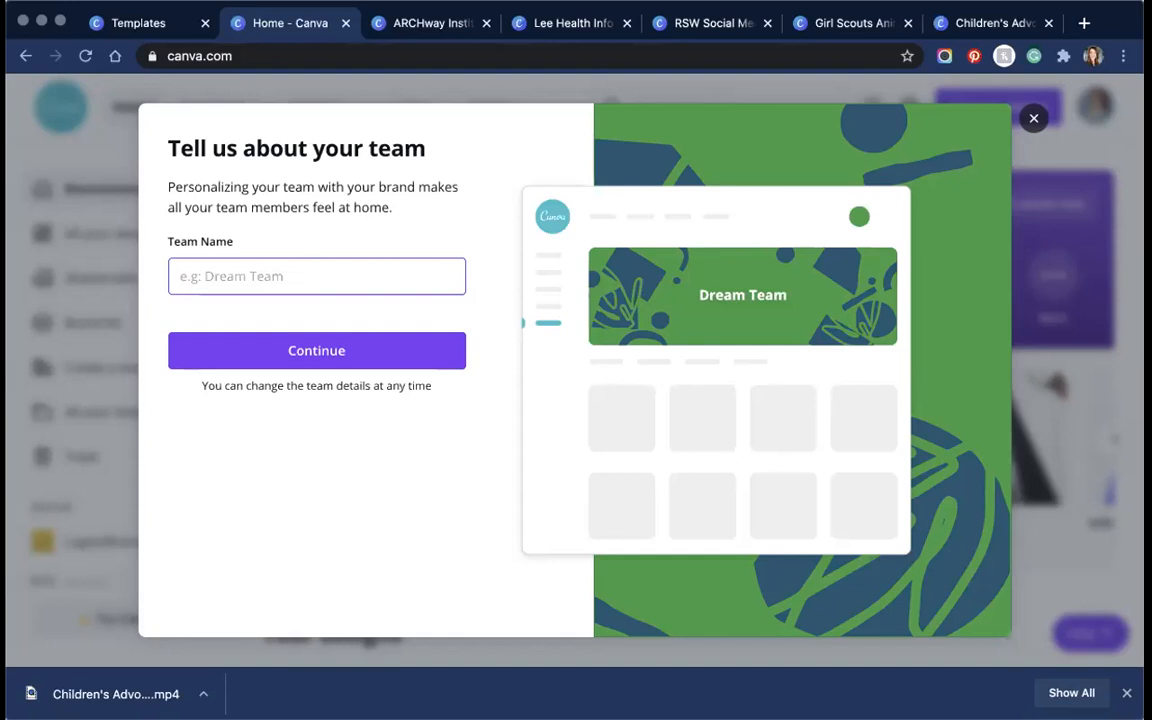
text(FGCU)
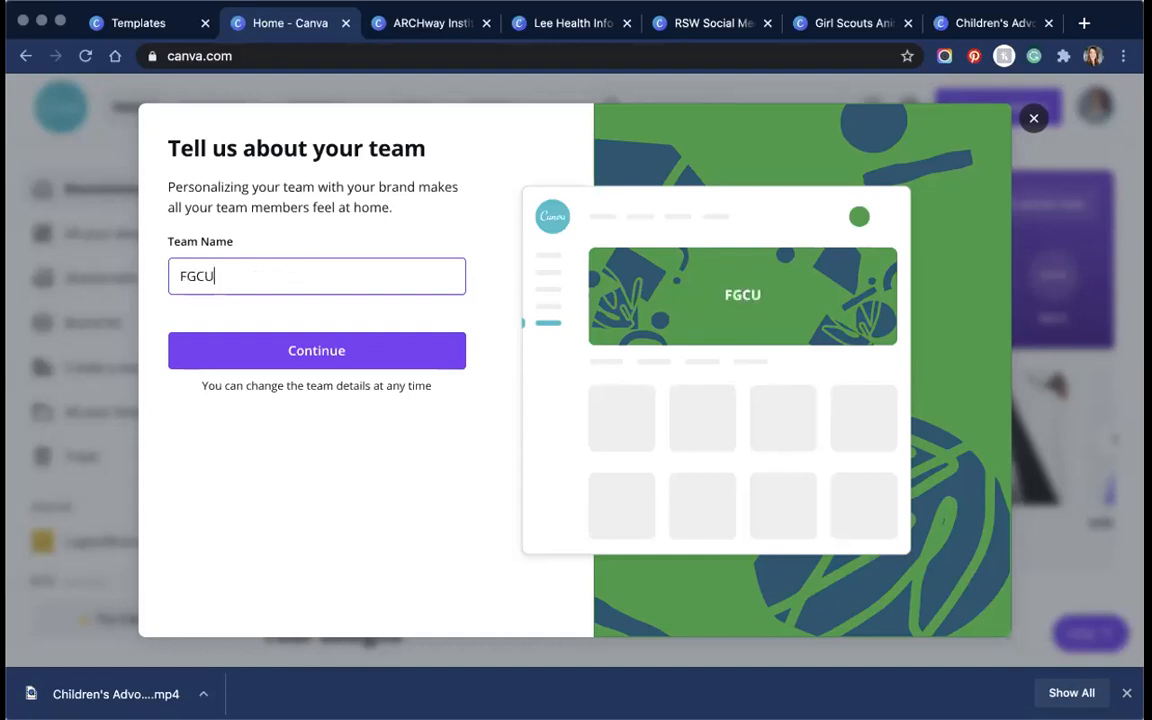
click(321, 350)
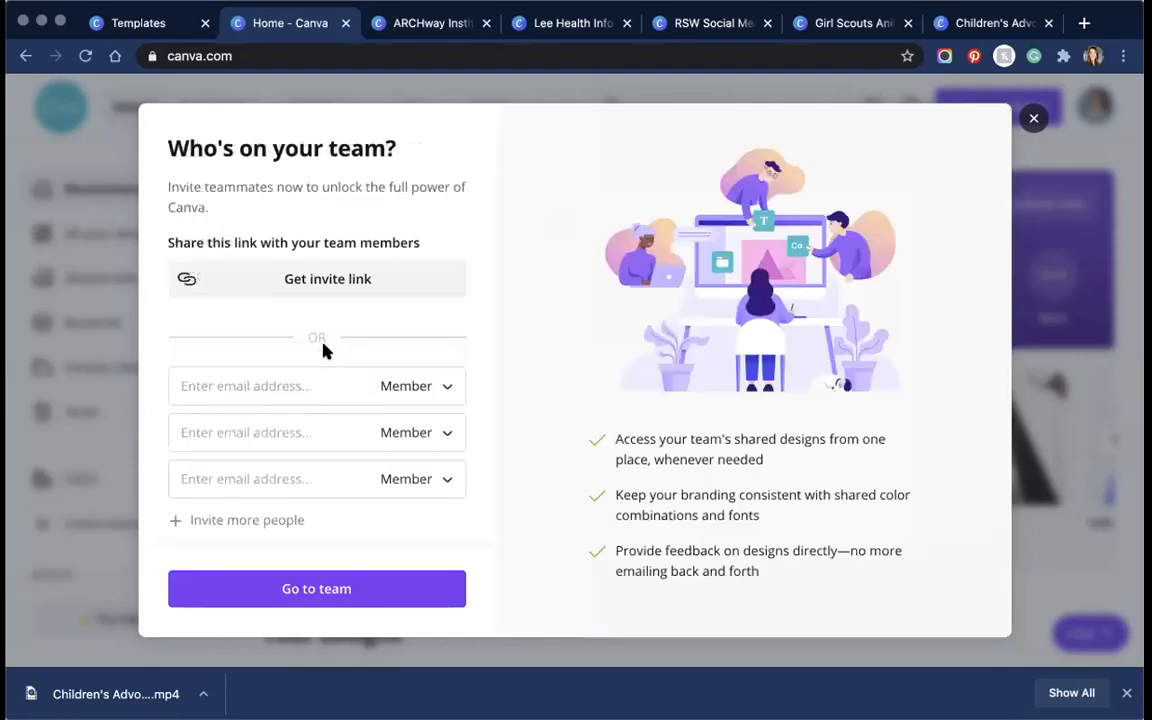
click(339, 284)
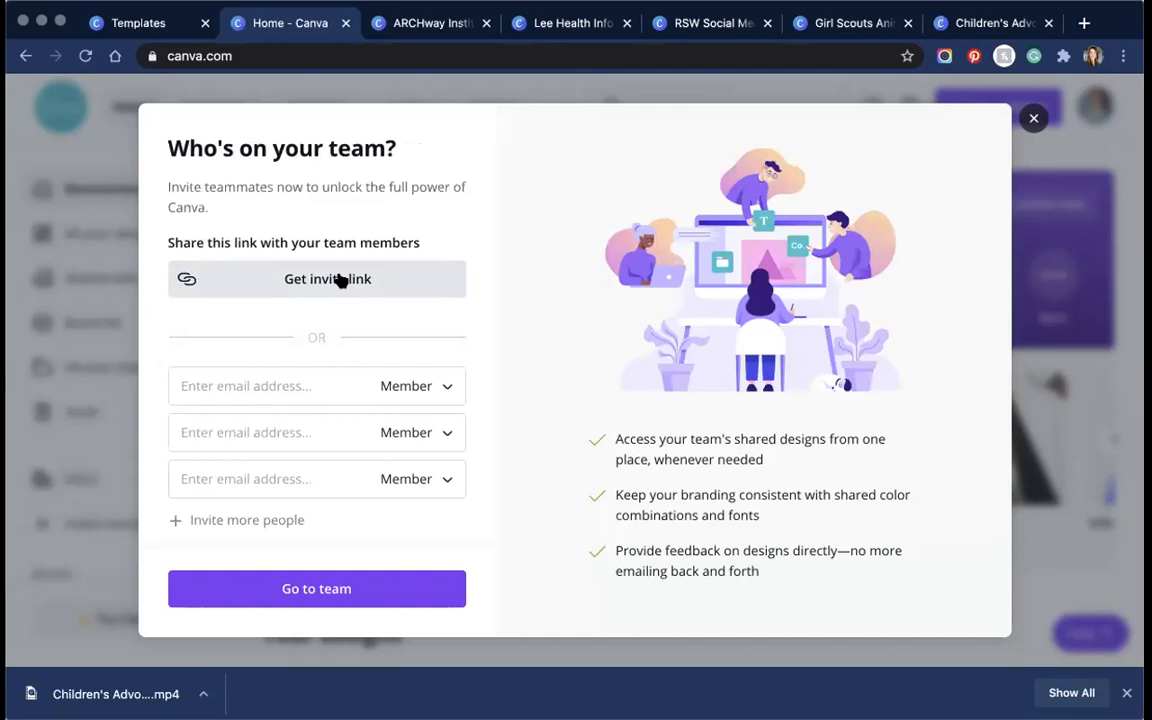
click(342, 278)
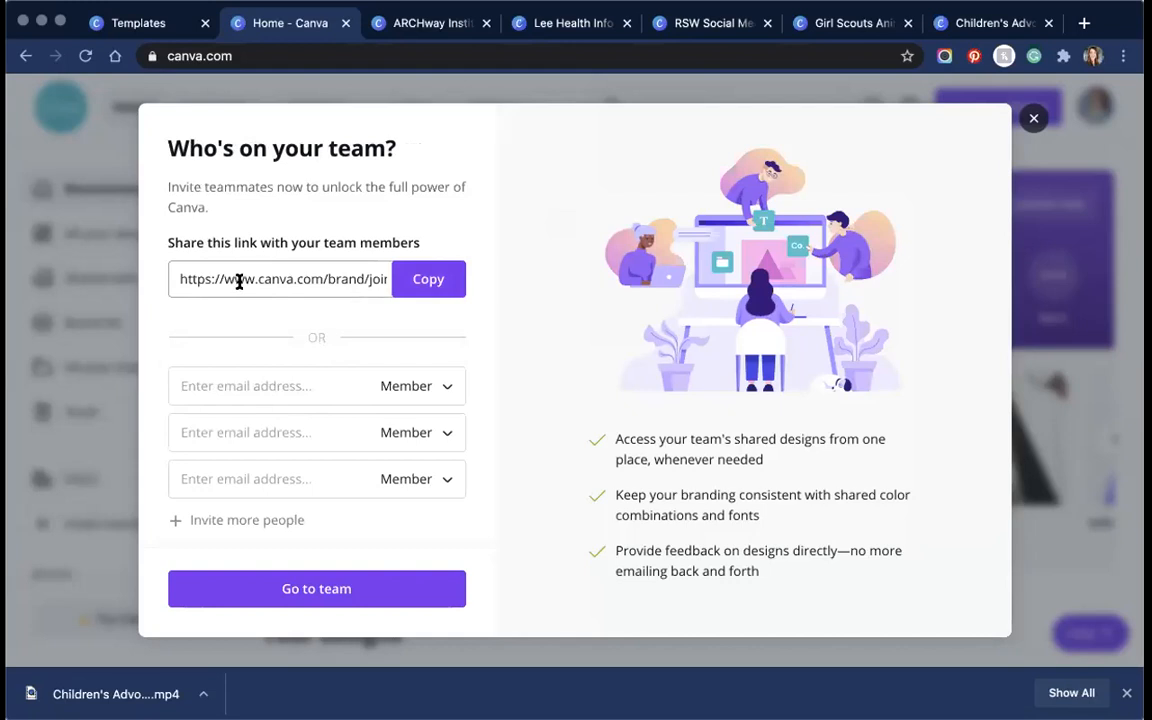
click(300, 385)
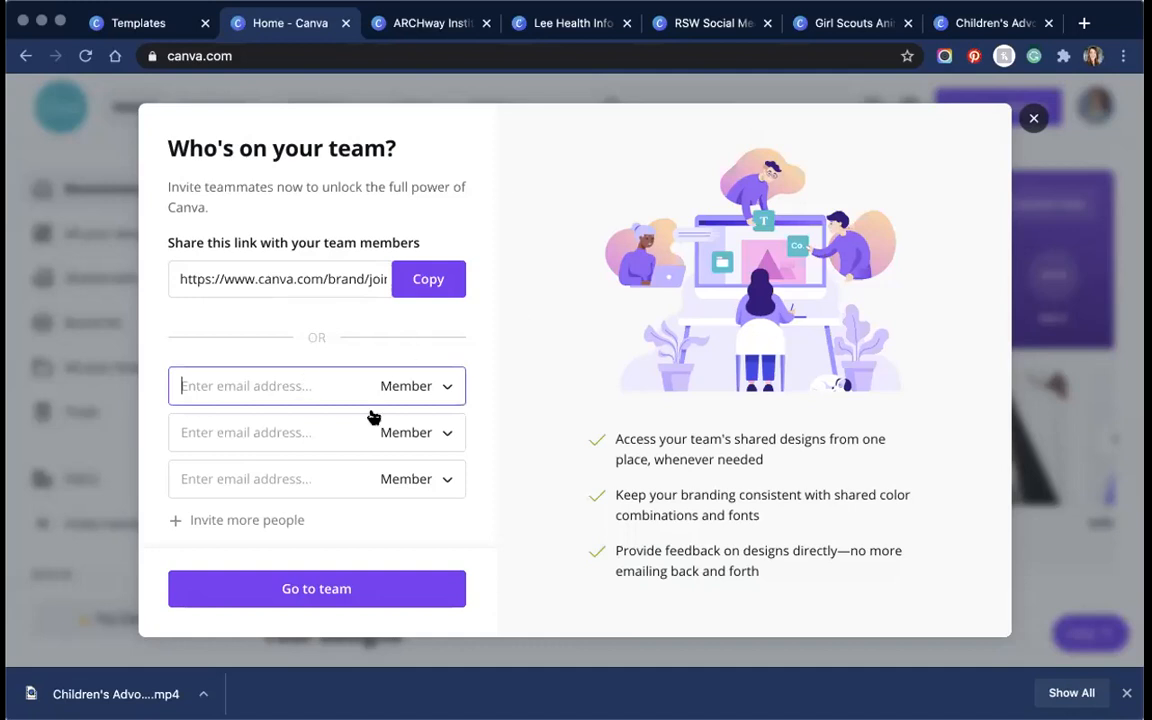
scroll(359, 490, down, 1)
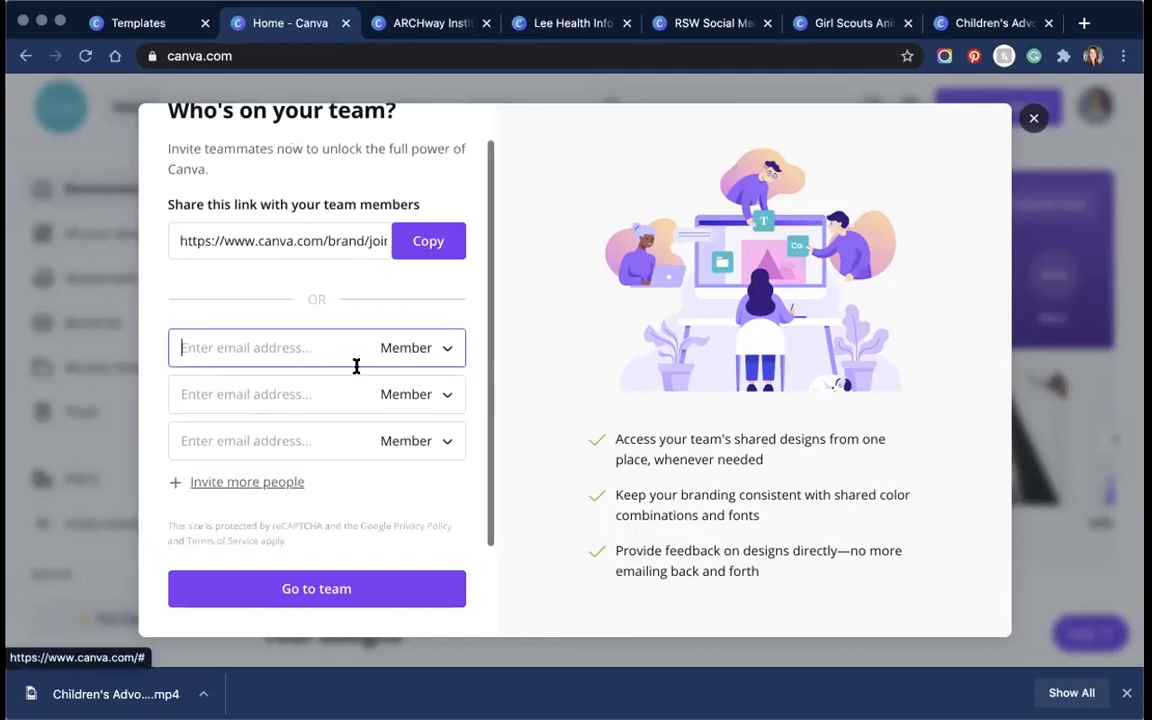
scroll(358, 370, up, 1)
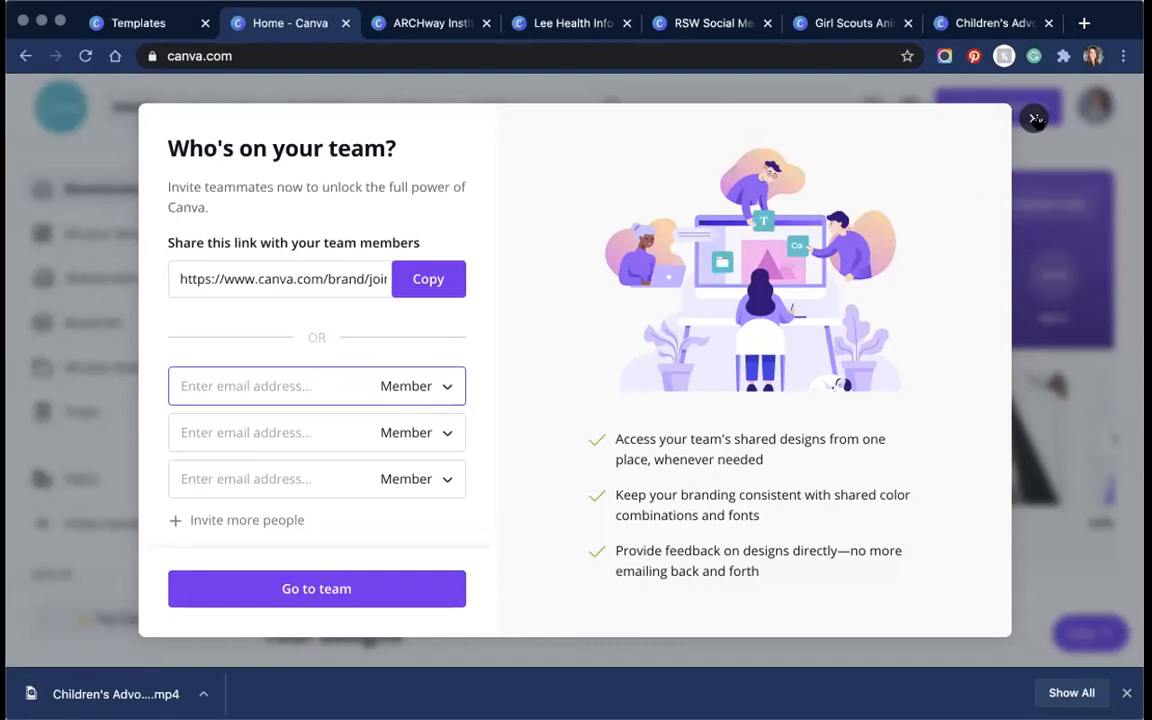
click(1035, 119)
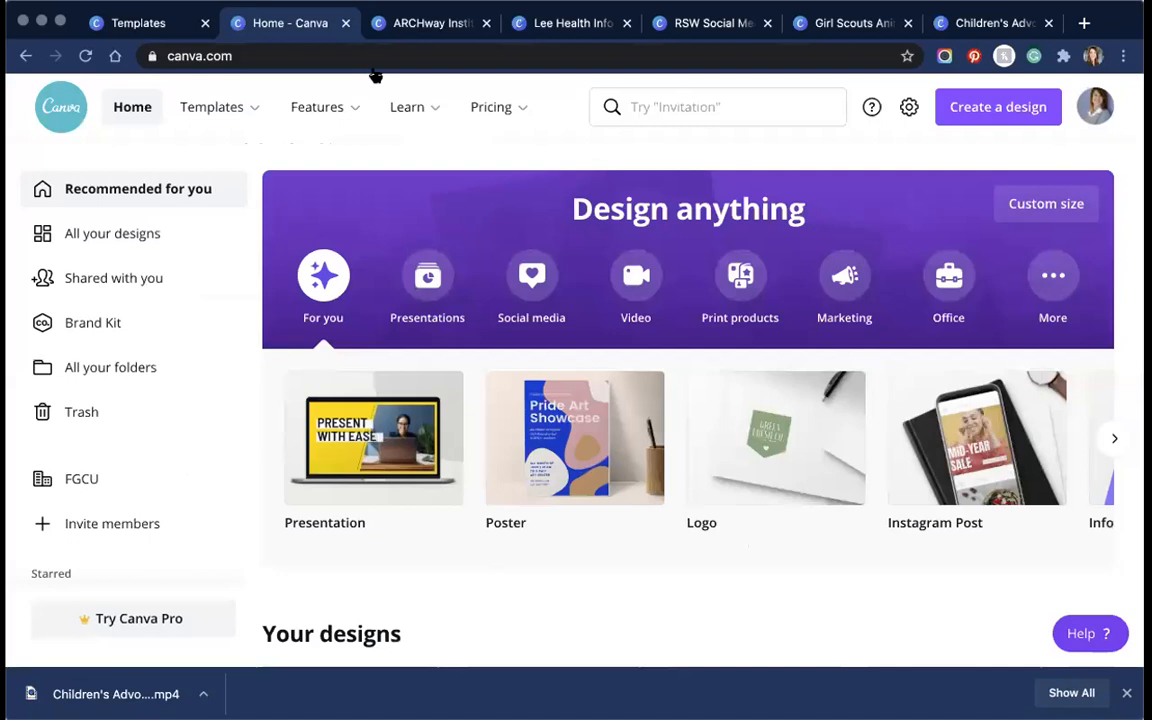
Step: Switch to the ARCHway Institute Fundraiser Flyer and look through its Share, Download and publish menus
click(420, 24)
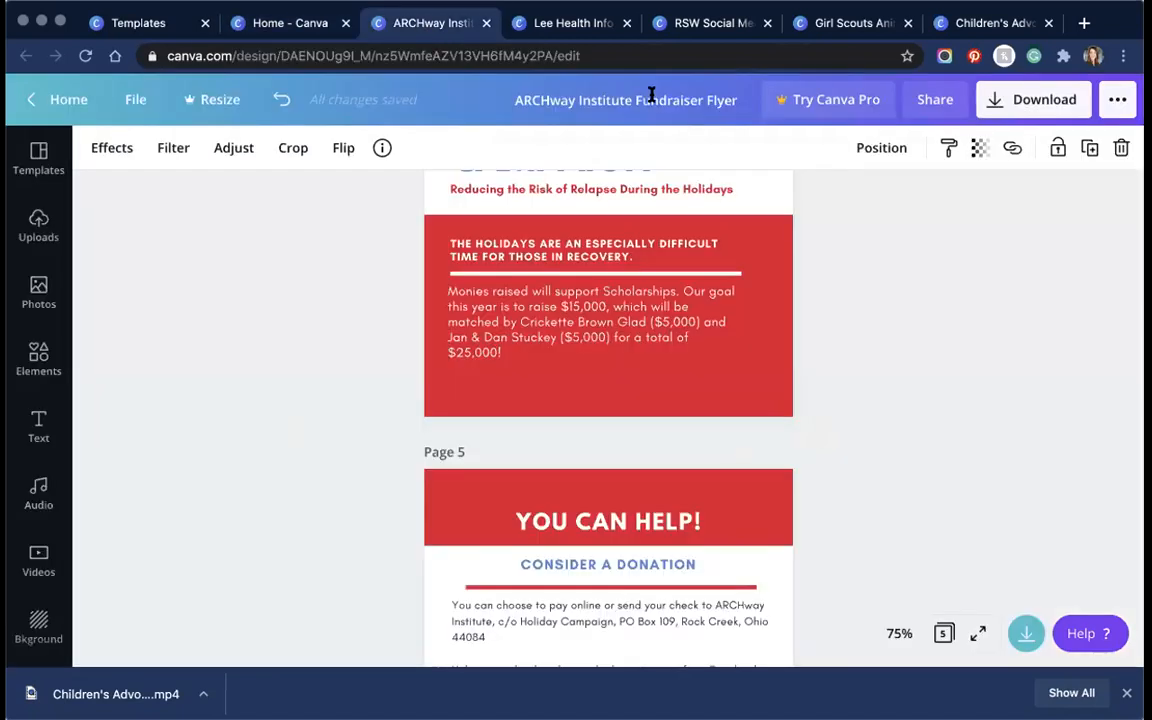
click(934, 101)
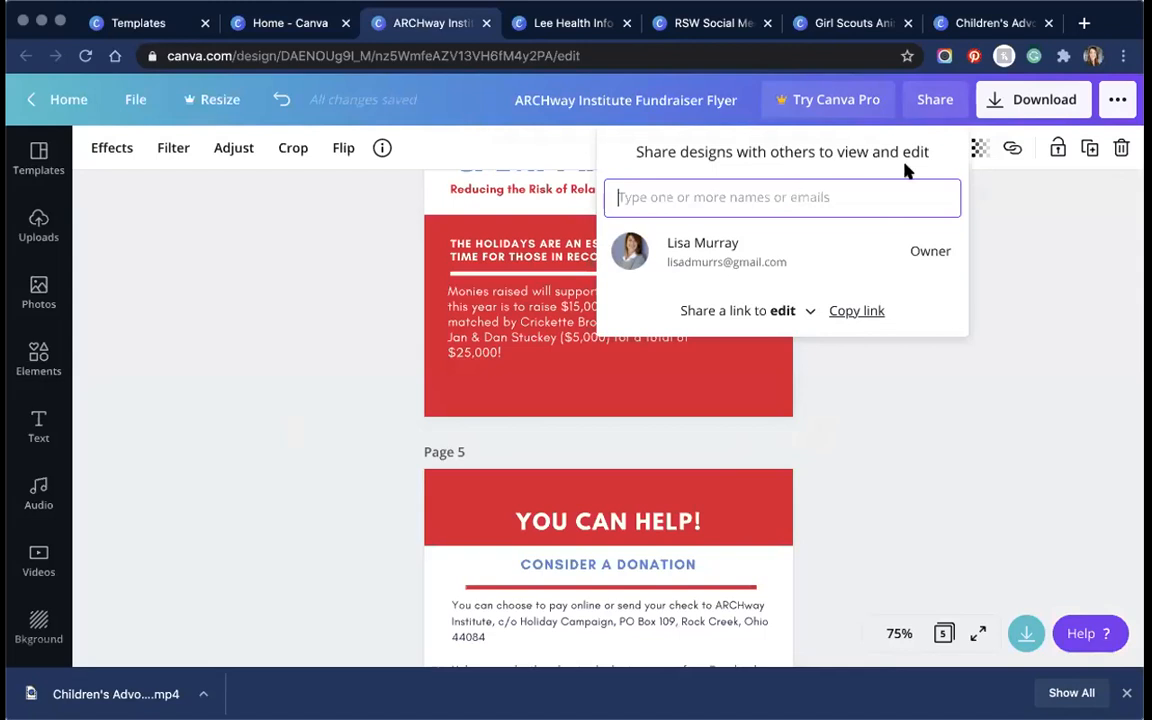
click(935, 101)
click(937, 104)
click(1006, 103)
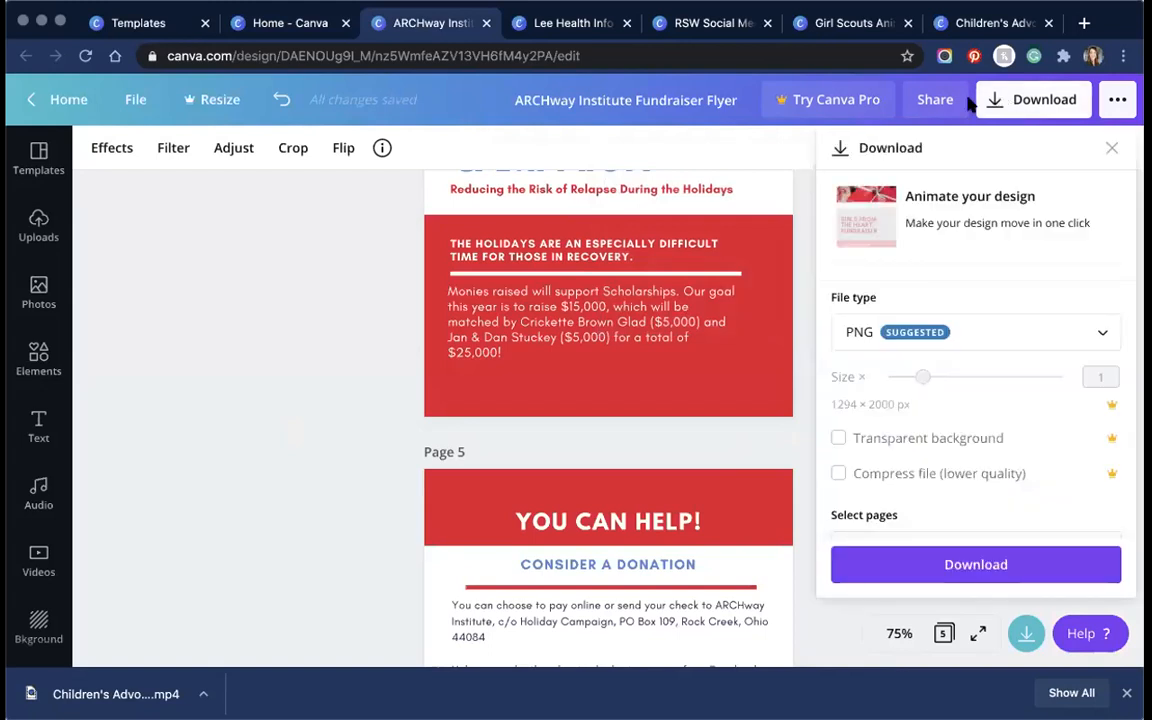
click(942, 102)
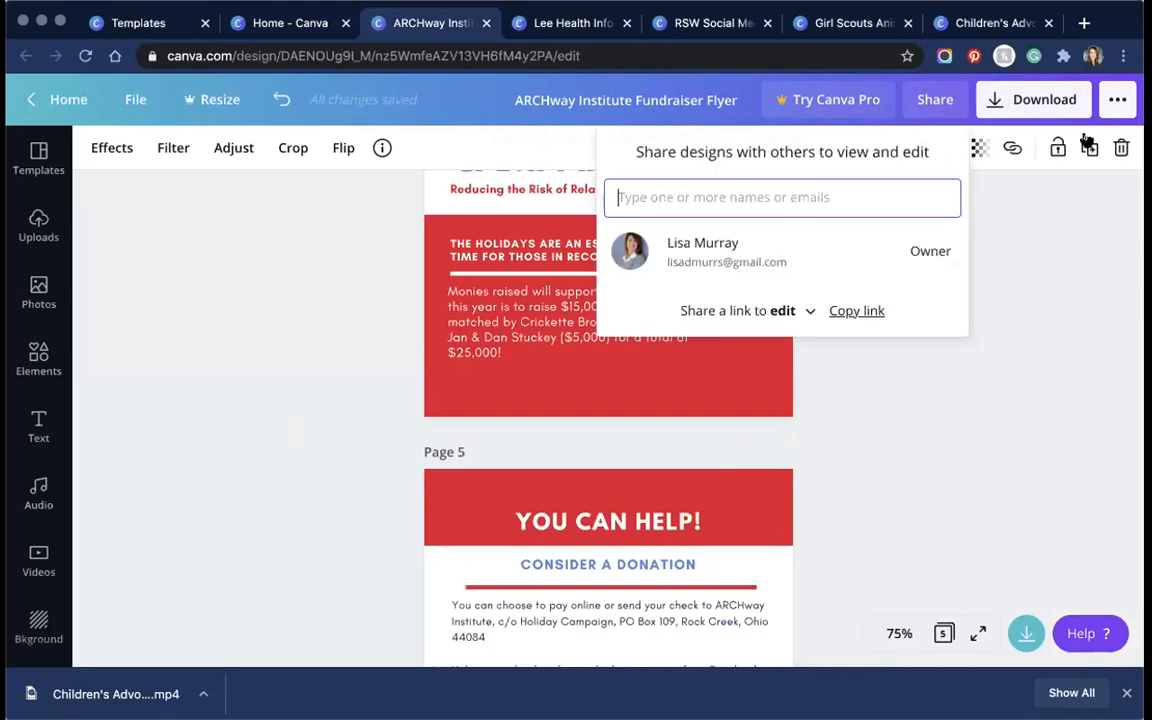
click(1117, 99)
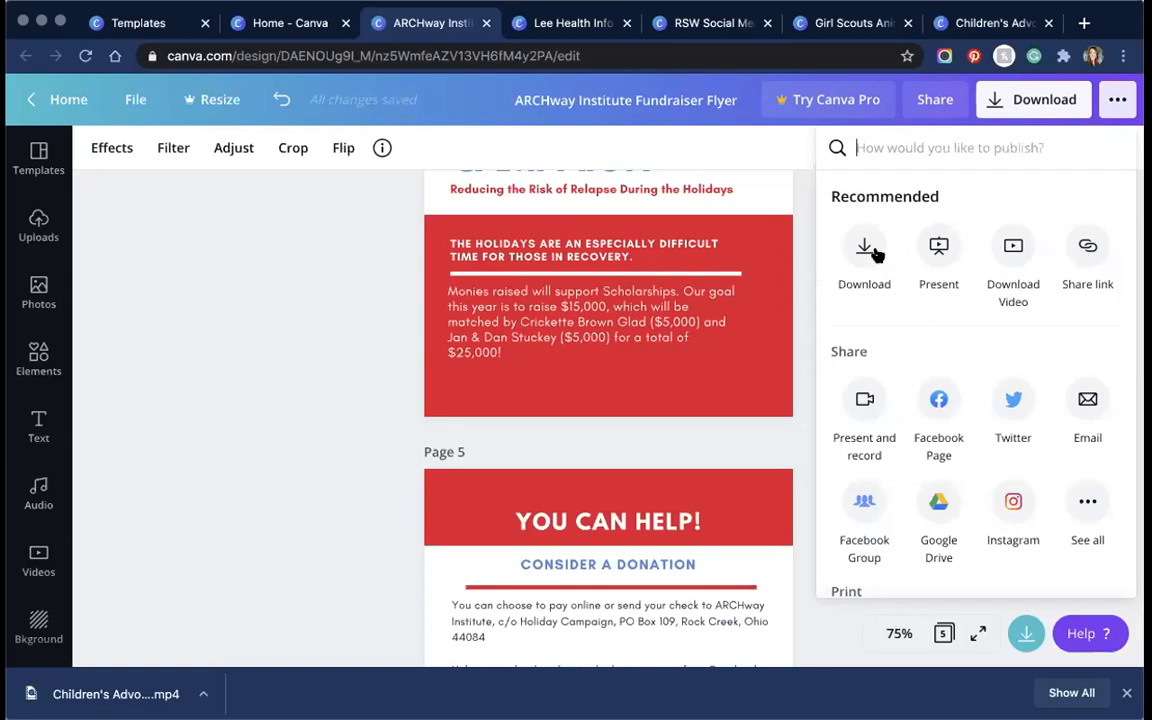
scroll(870, 376, down, 3)
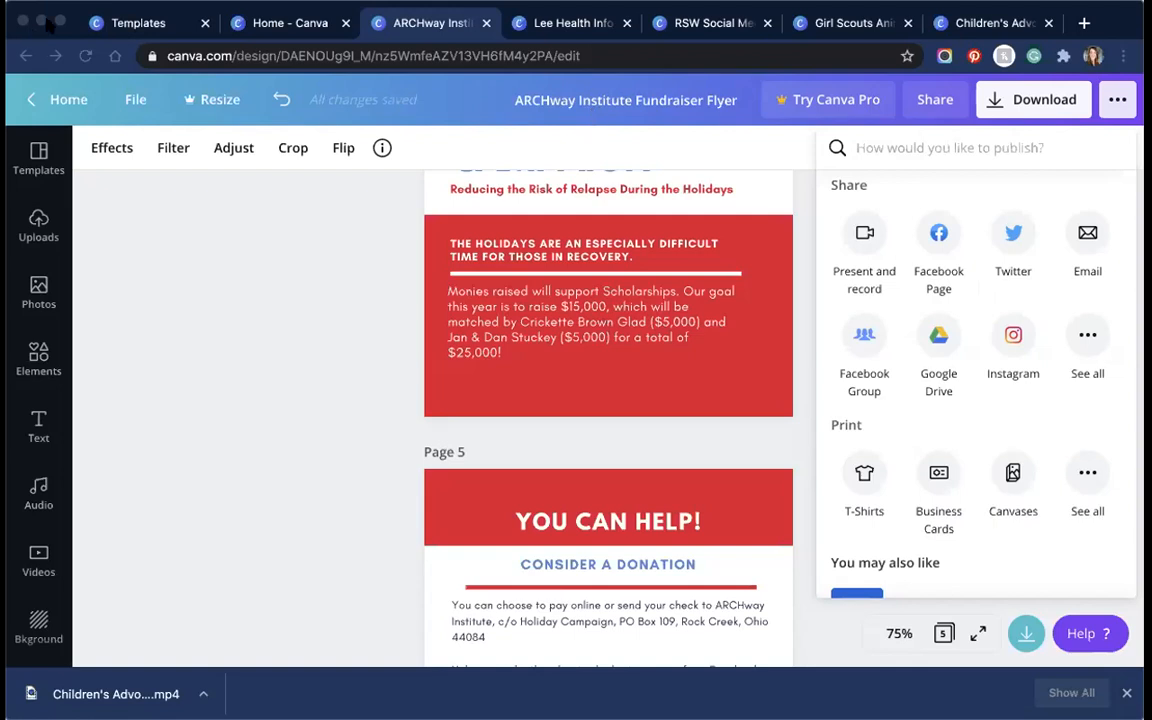
click(48, 22)
click(846, 549)
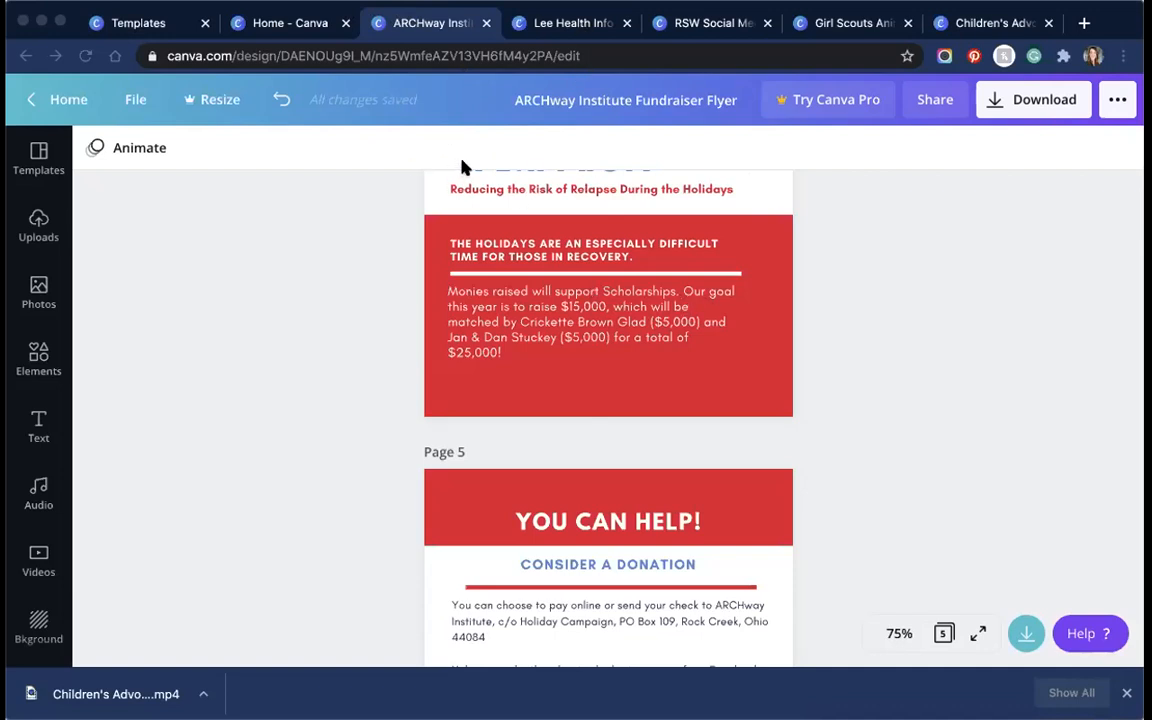
Step: Show the ARCHway Institute Fundraiser Flyer as a full-screen presentation
click(977, 634)
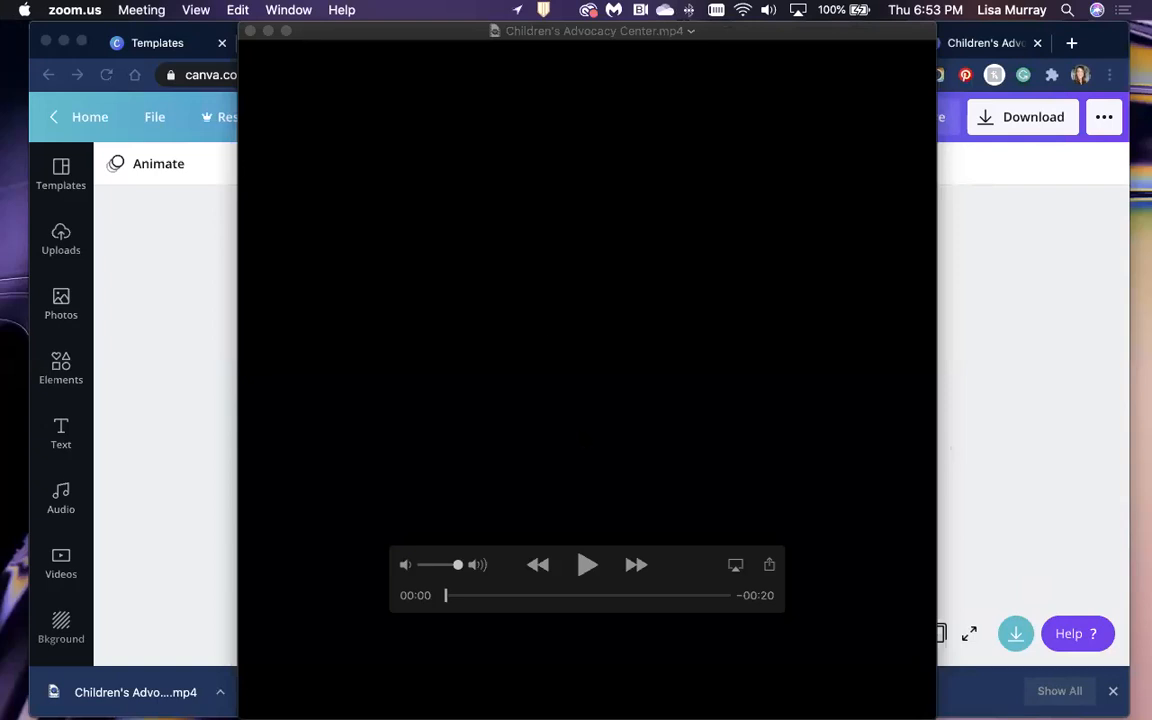
Step: Bring the Children's Advocacy Center video forward and play it through to the closing slide
click(620, 382)
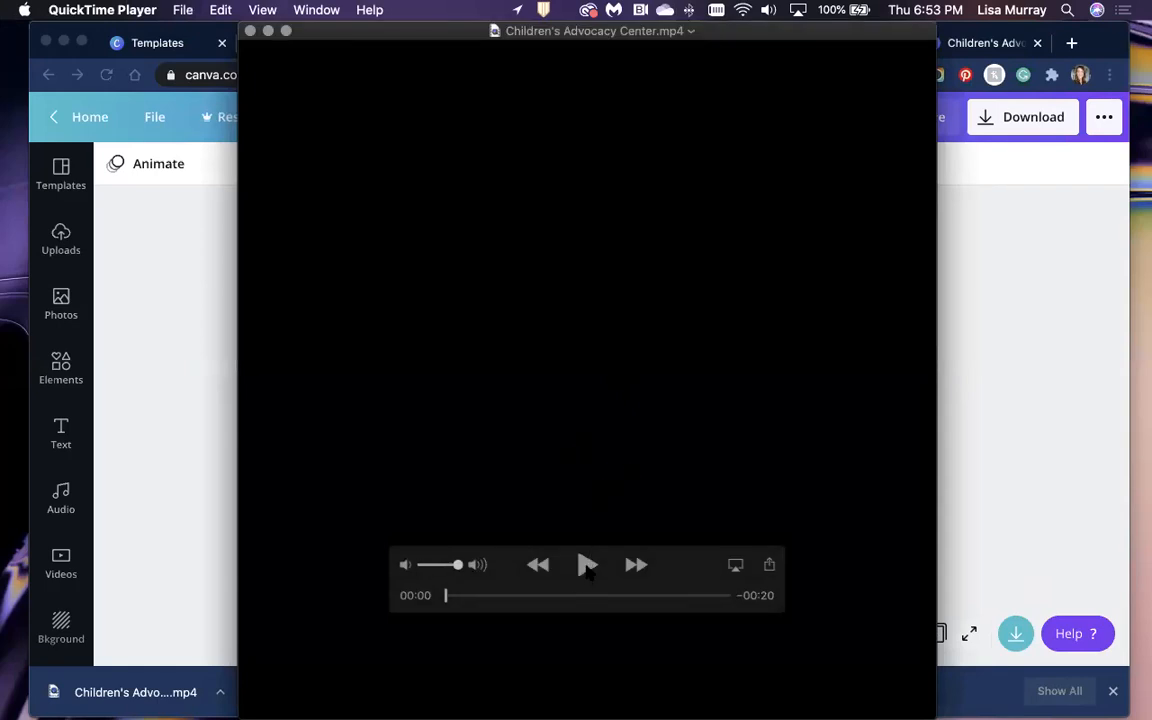
click(587, 566)
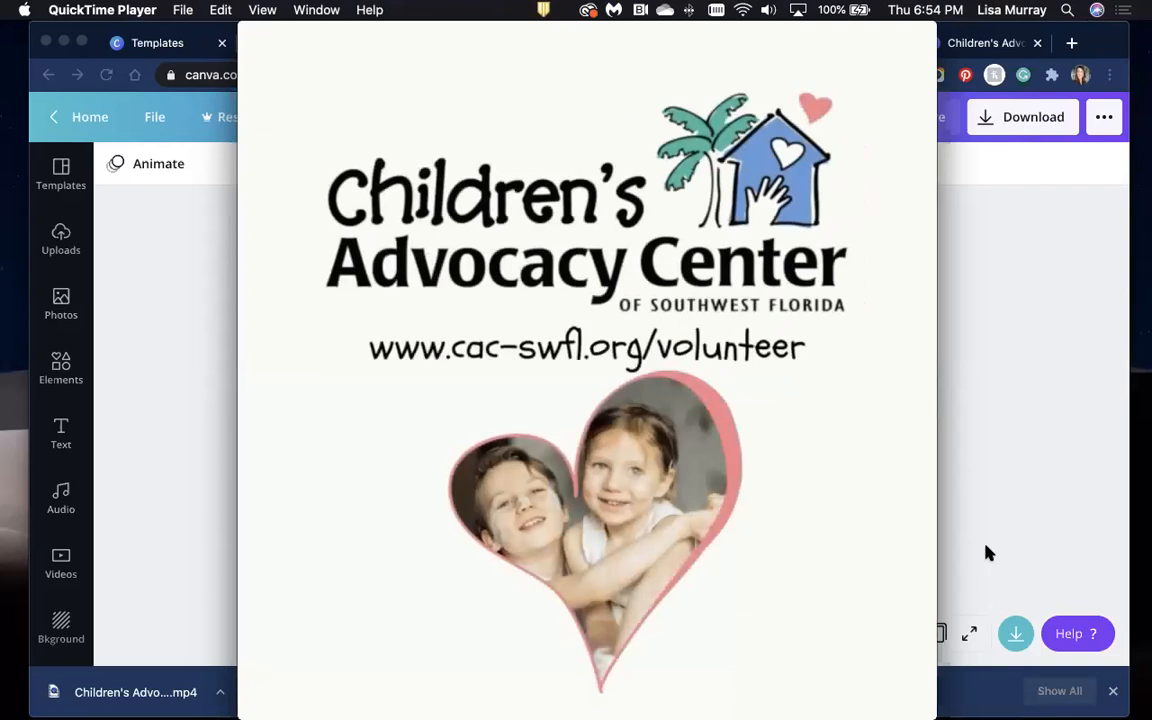
mouse_move(702, 515)
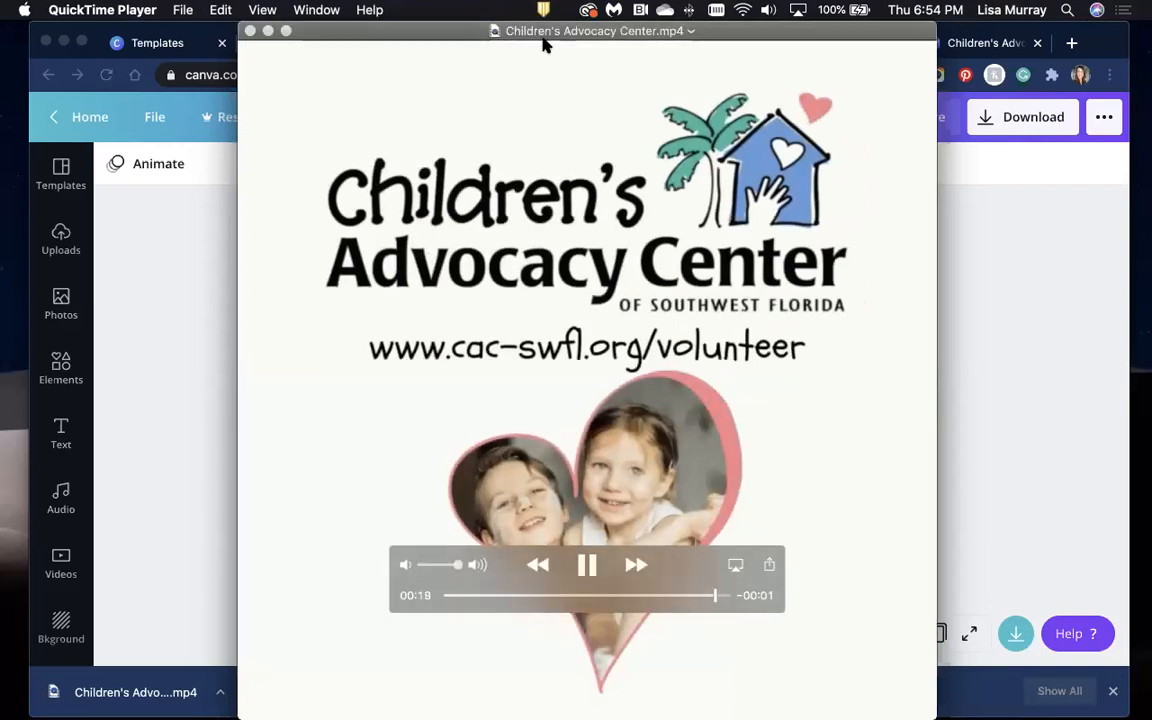
Step: Close the finished QuickTime video, restore the Home - Canva window, and start a blank design
click(250, 31)
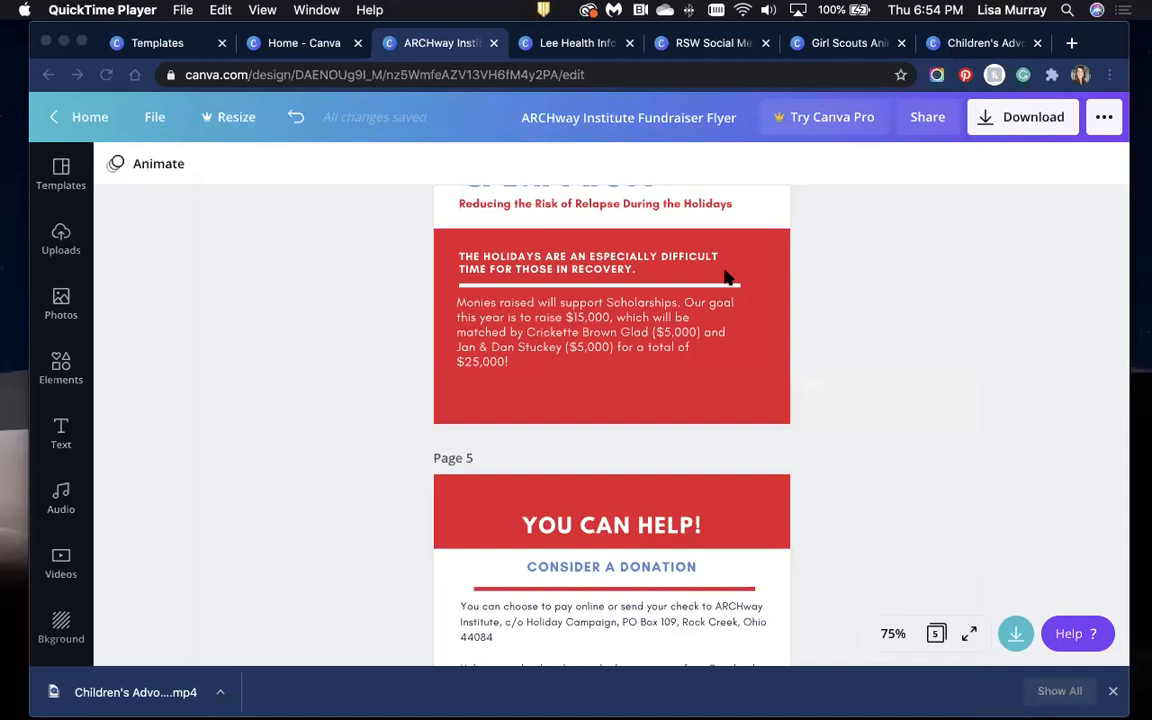
mouse_move(803, 700)
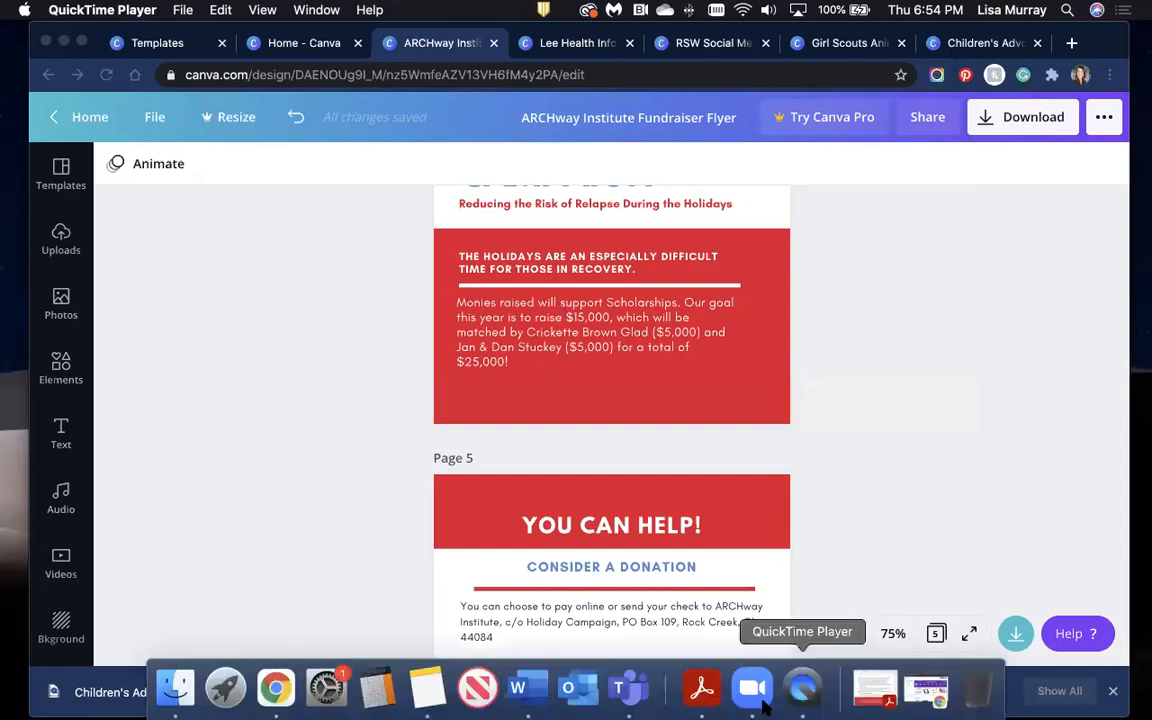
click(917, 694)
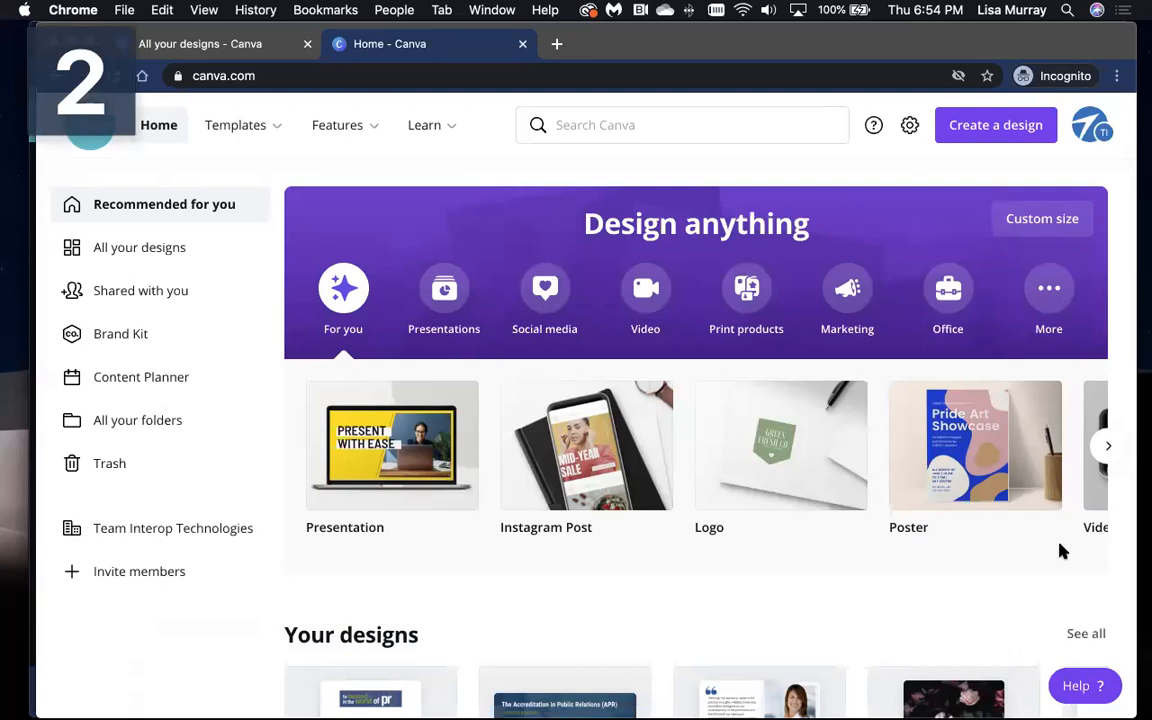
click(467, 330)
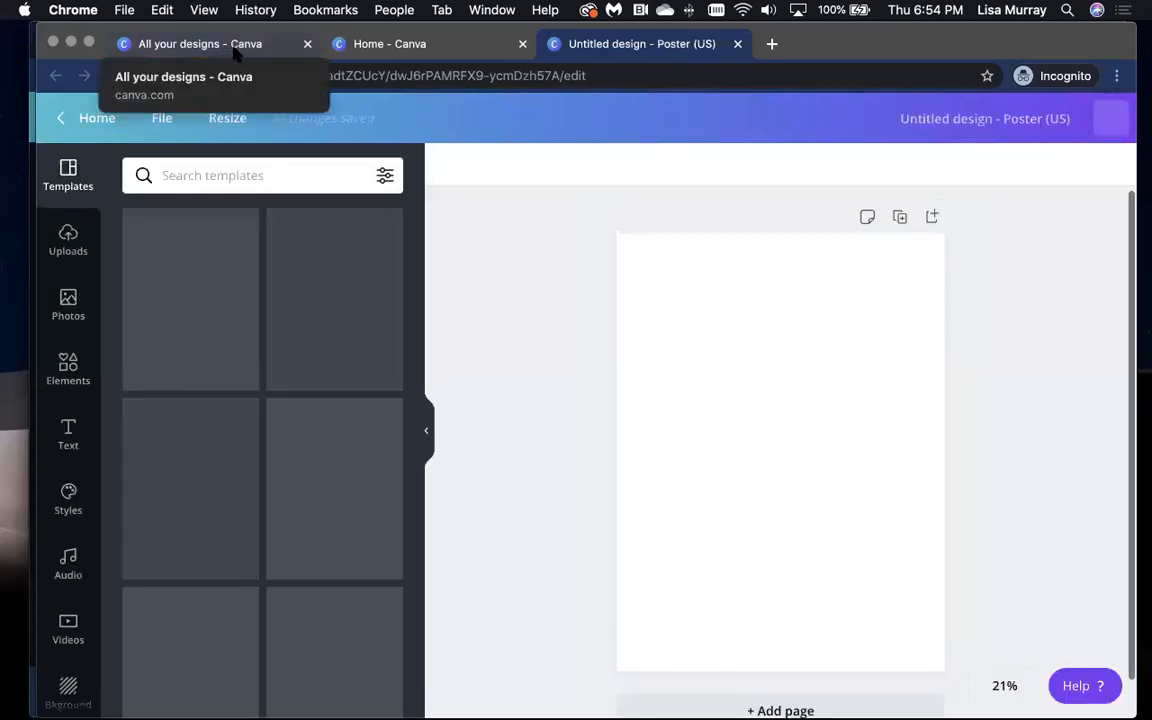
Step: From All your designs, open the Demystifying the CPRC Process presentation
click(236, 54)
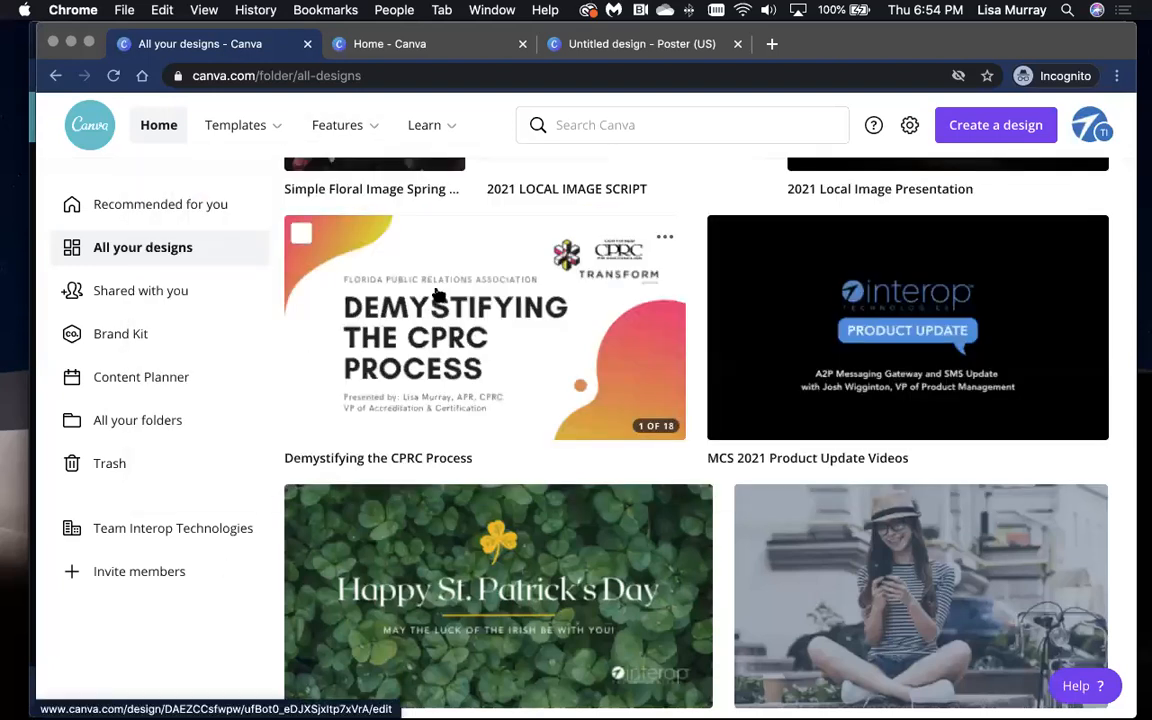
click(436, 292)
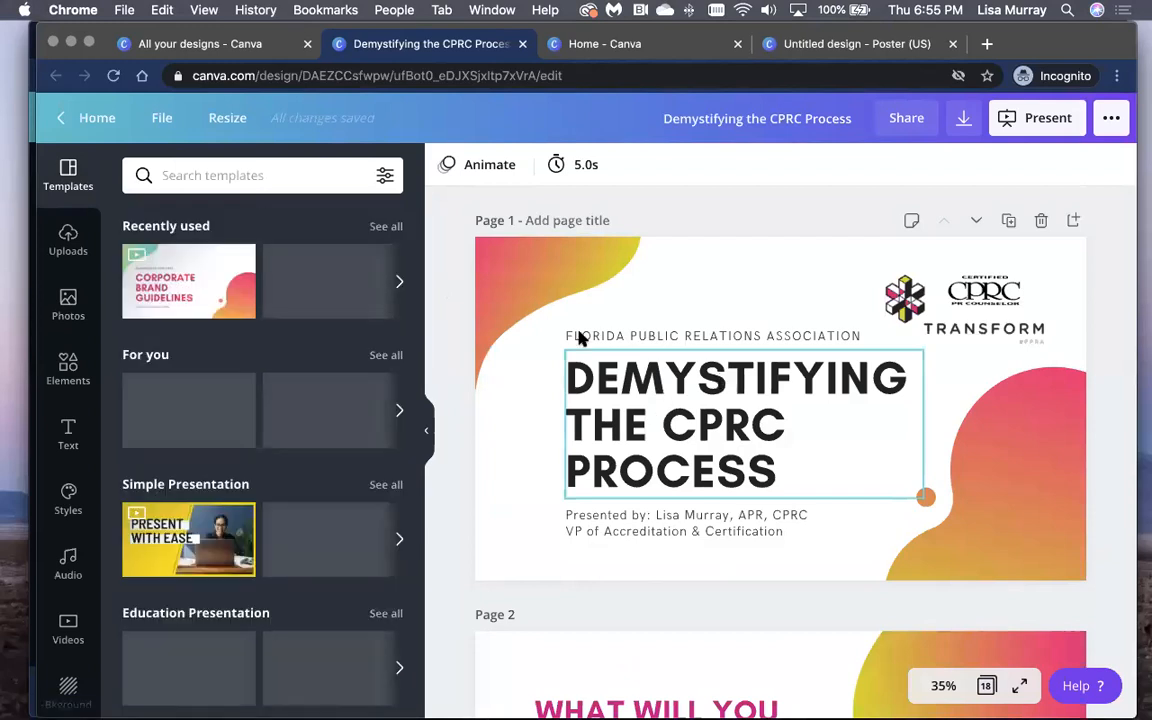
Step: Present the CPRC deck full screen, advance two slides to slide three, then exit full screen
click(1111, 118)
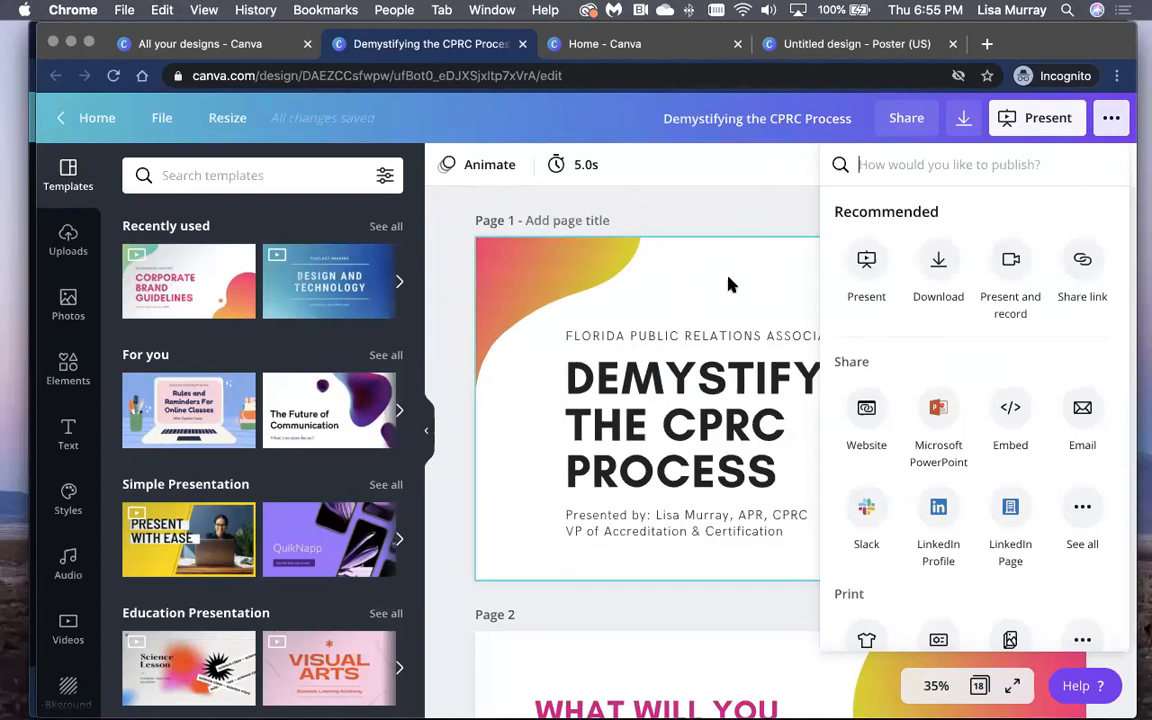
click(714, 220)
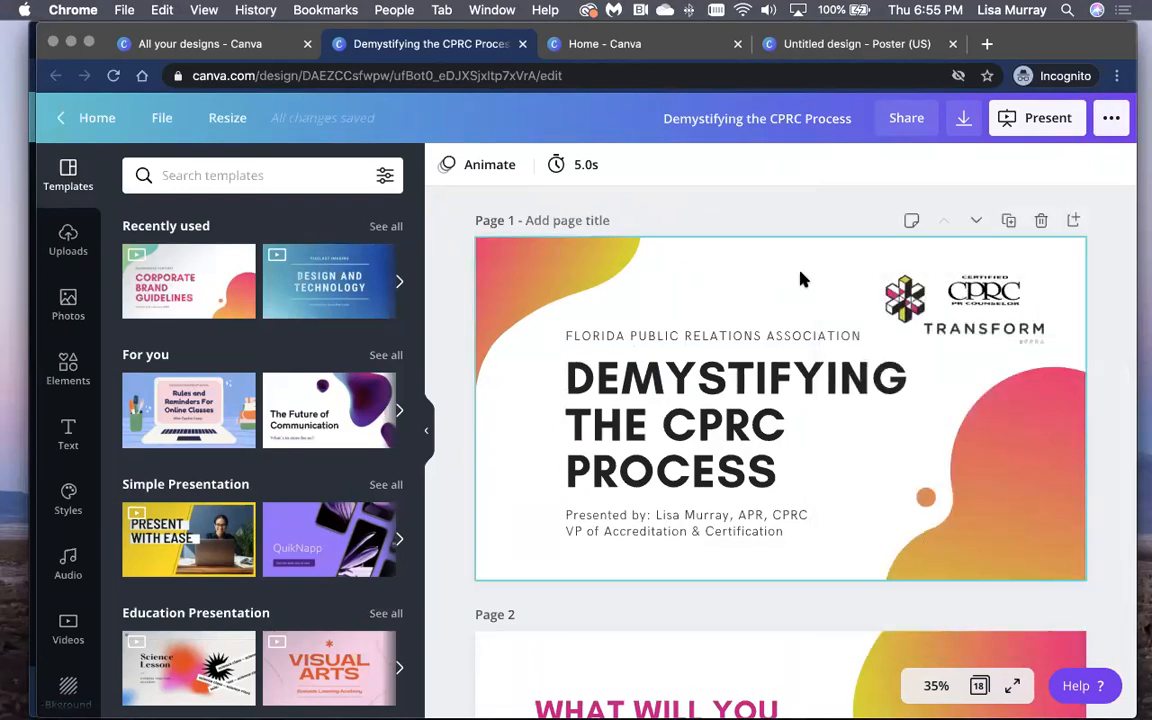
click(1008, 119)
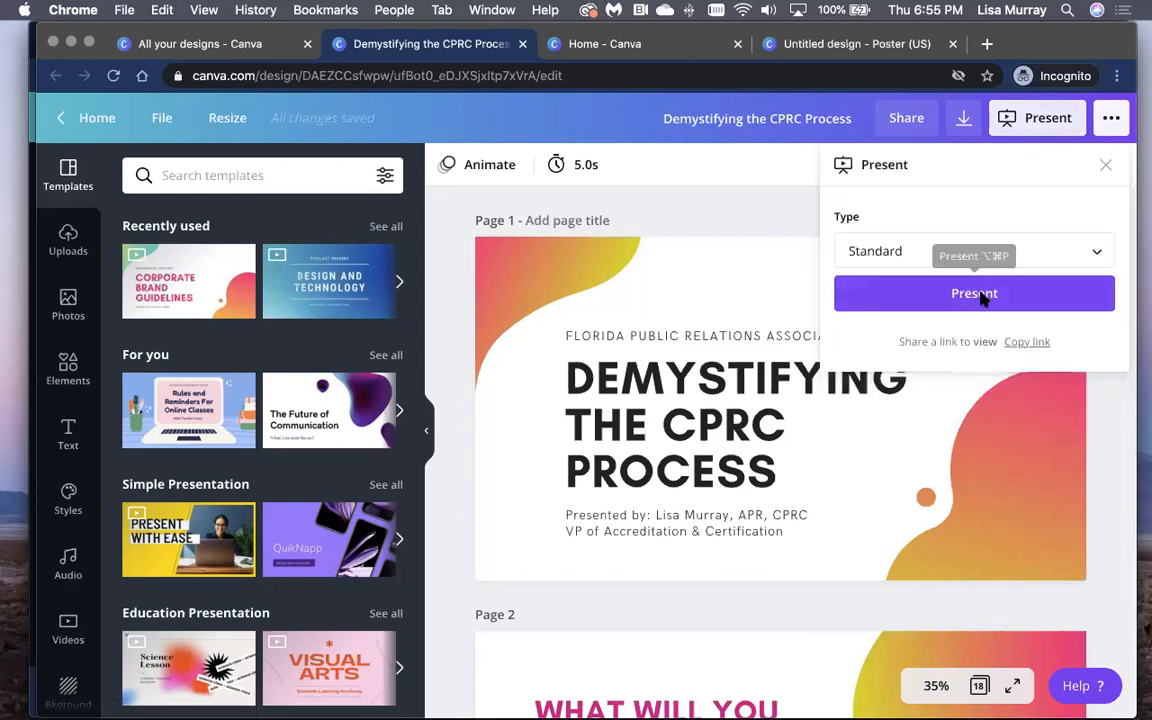
click(982, 297)
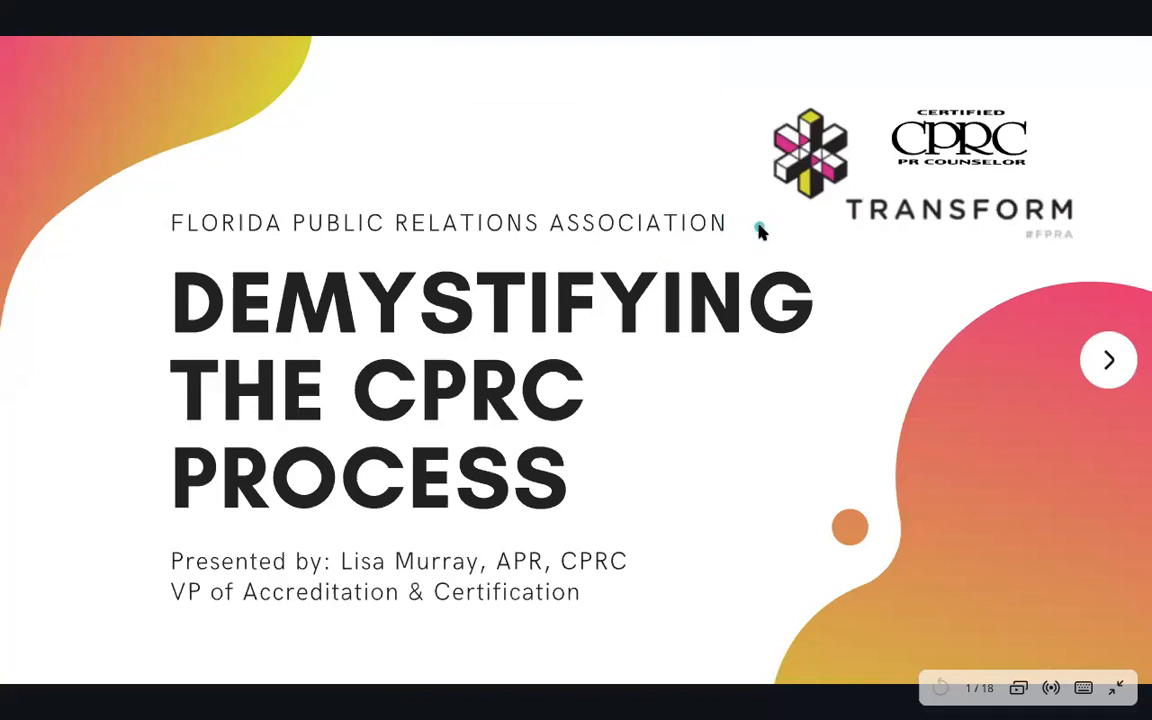
click(1107, 363)
click(1107, 363)
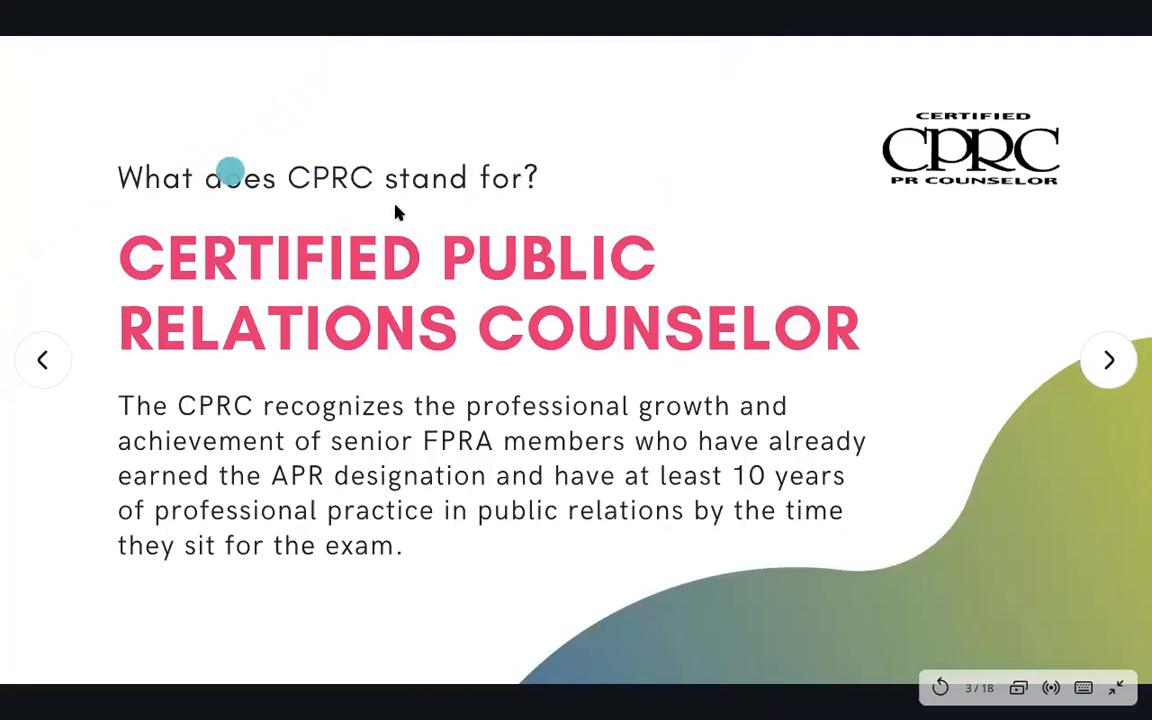
click(1118, 689)
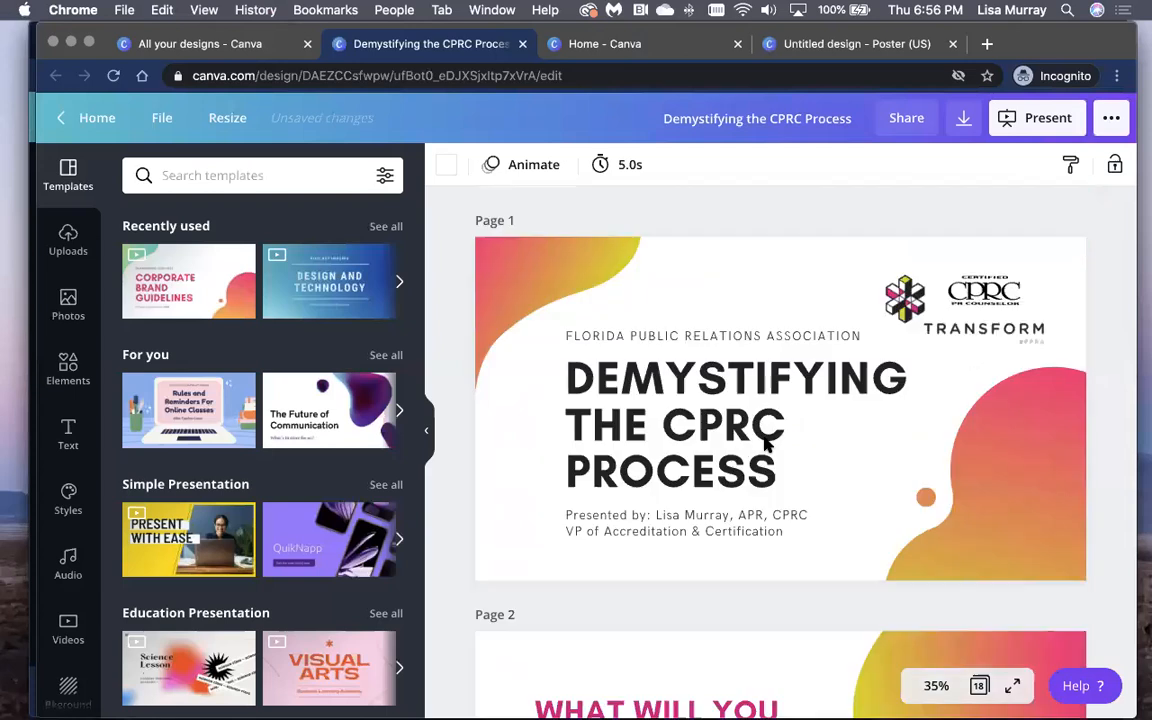
Step: Select the CPRC Transform logo, scroll the Templates panel, then return to the Canva home page
click(982, 282)
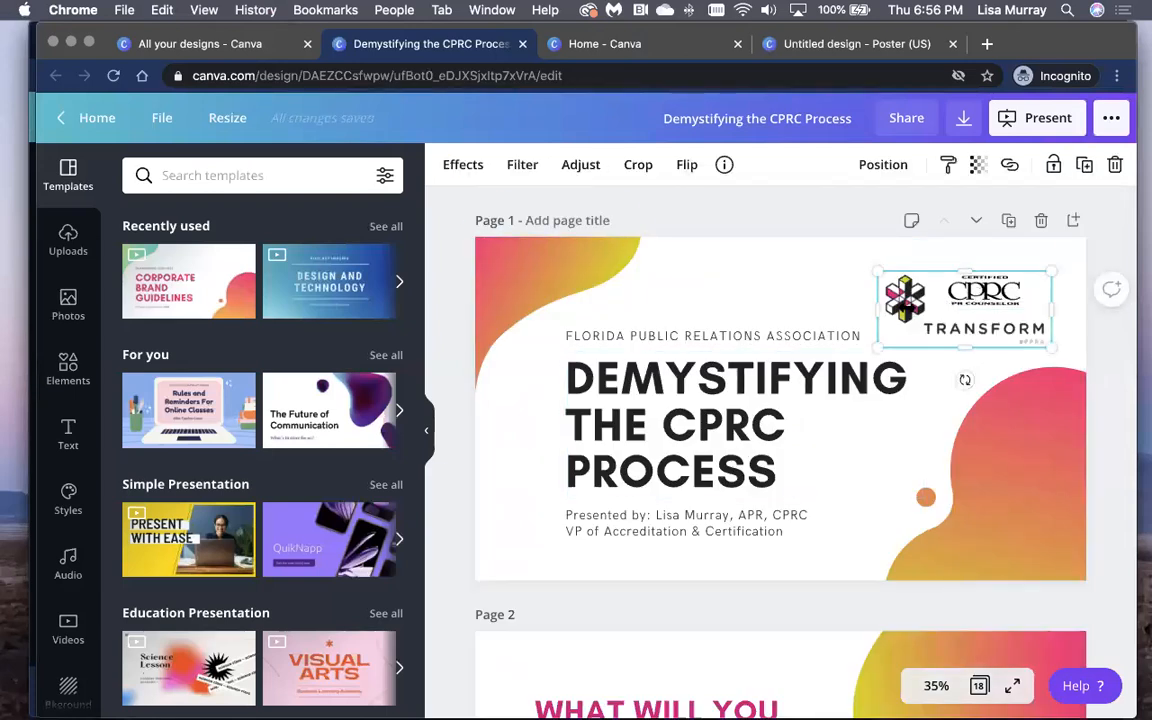
scroll(258, 405, down, 10)
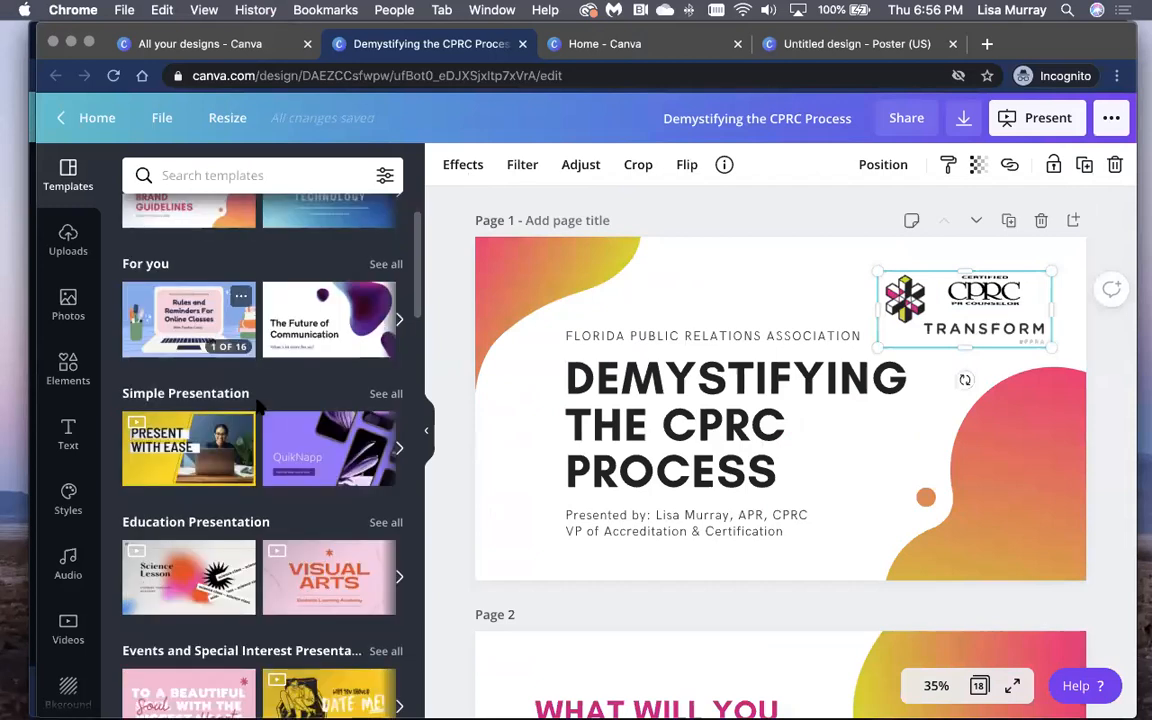
scroll(280, 400, down, 10)
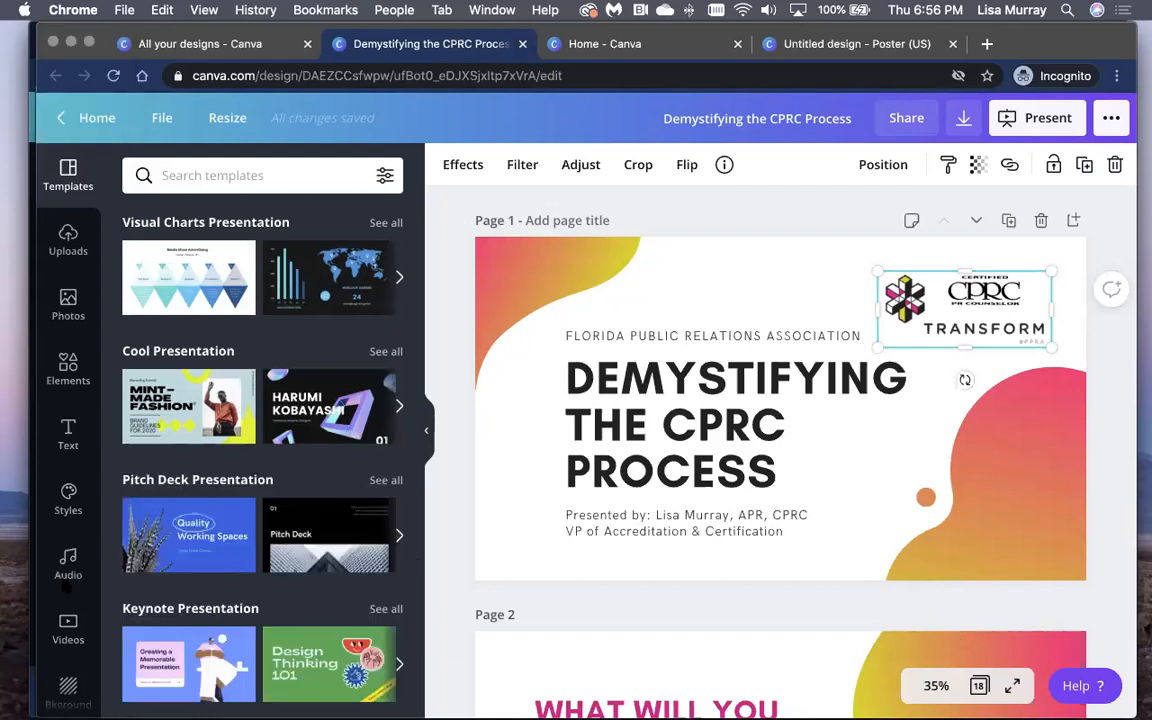
click(85, 121)
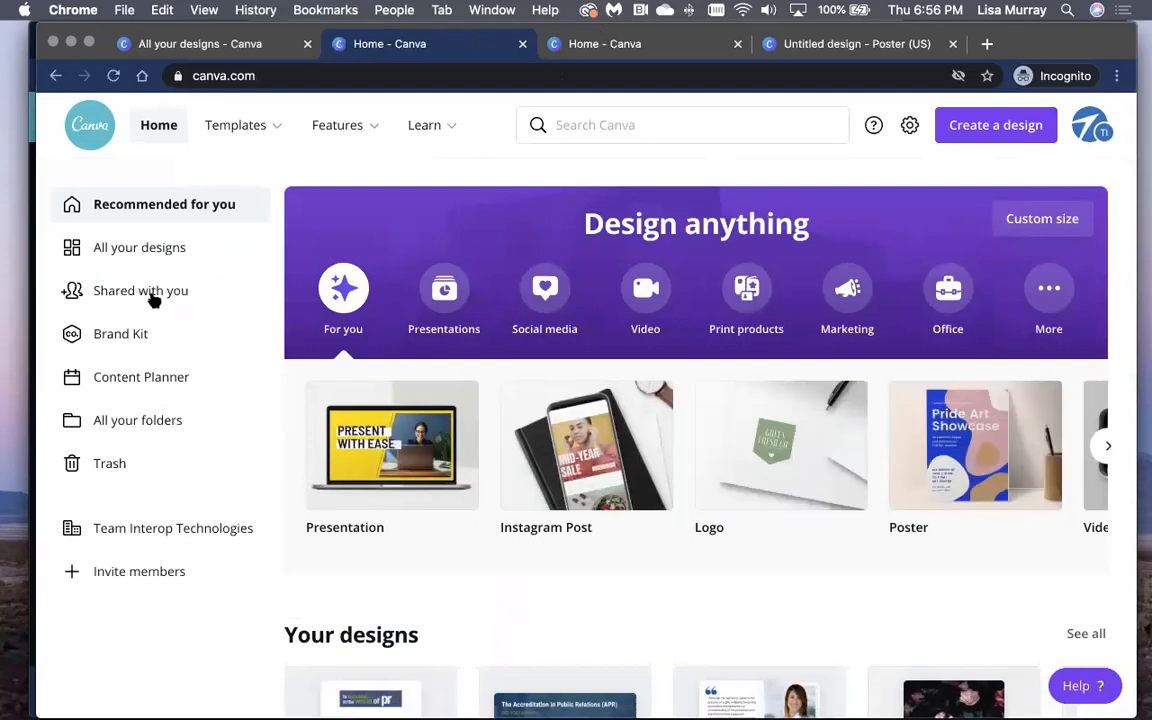
Step: Open the Brand Kit page and scroll through its colour palettes and fonts
click(151, 297)
click(130, 333)
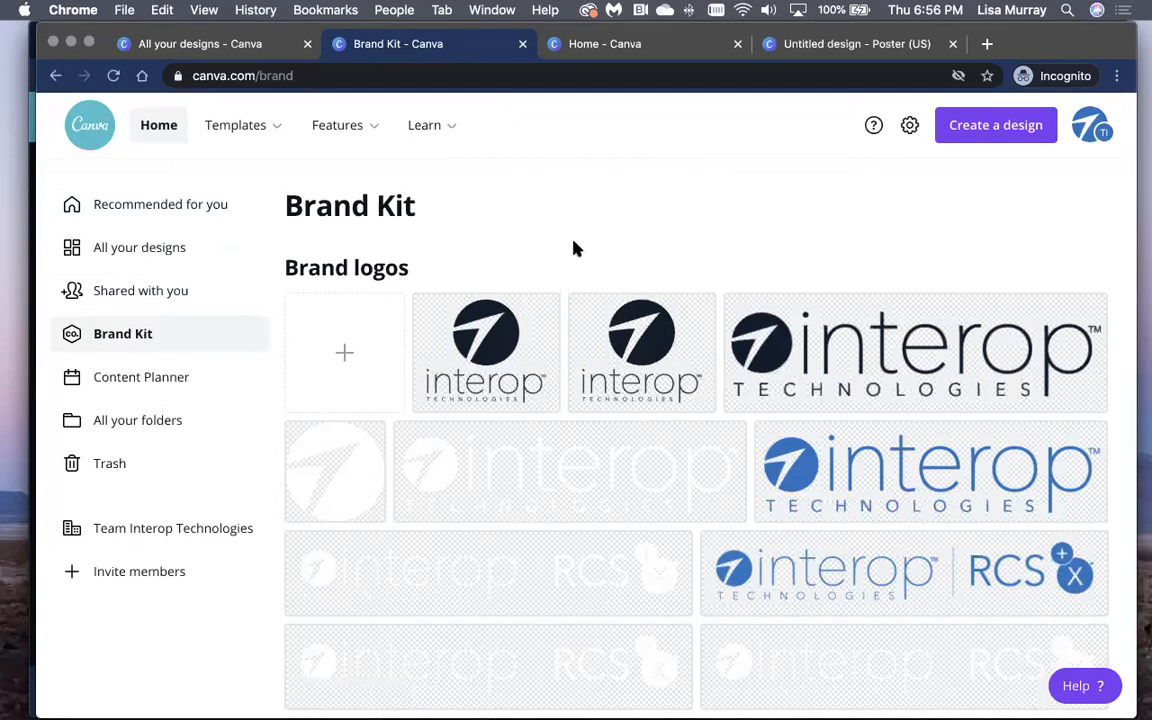
scroll(578, 275, down, 4)
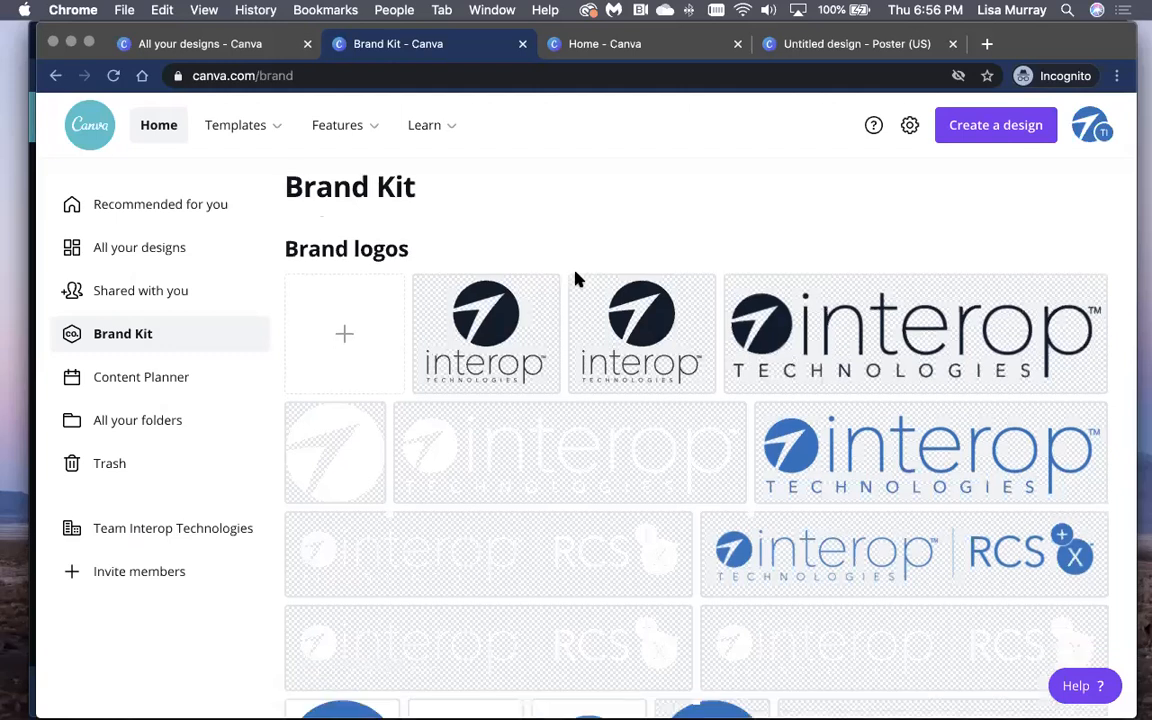
scroll(578, 285, up, 5)
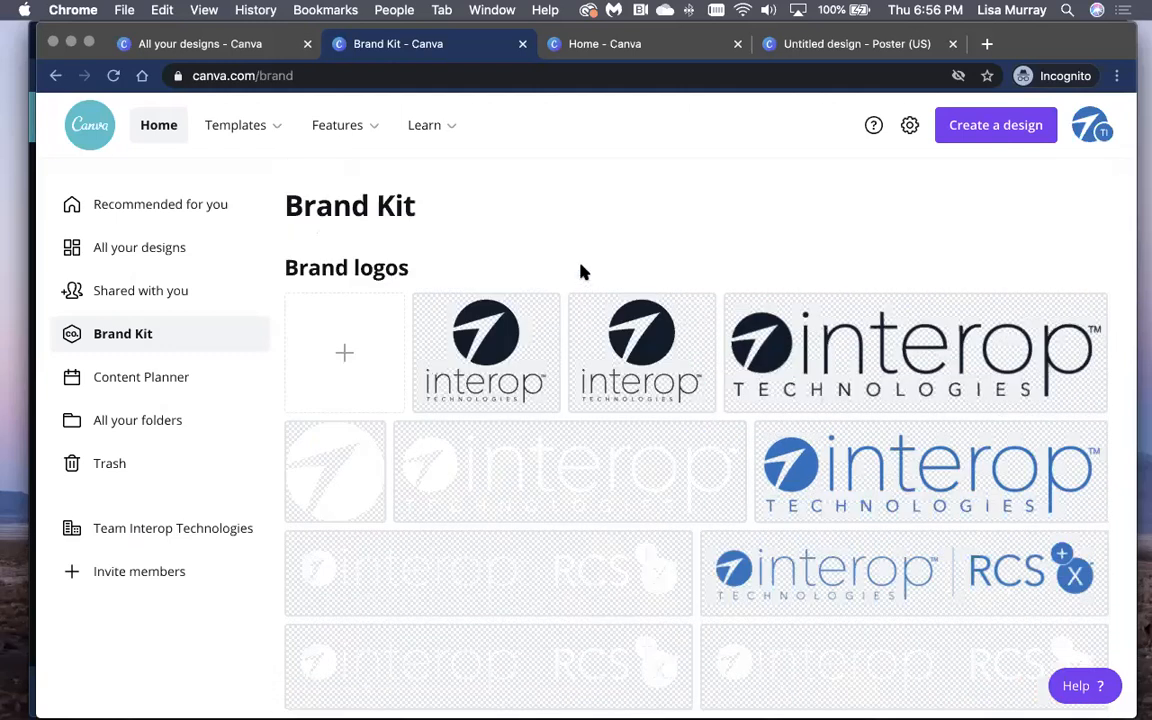
scroll(583, 272, down, 5)
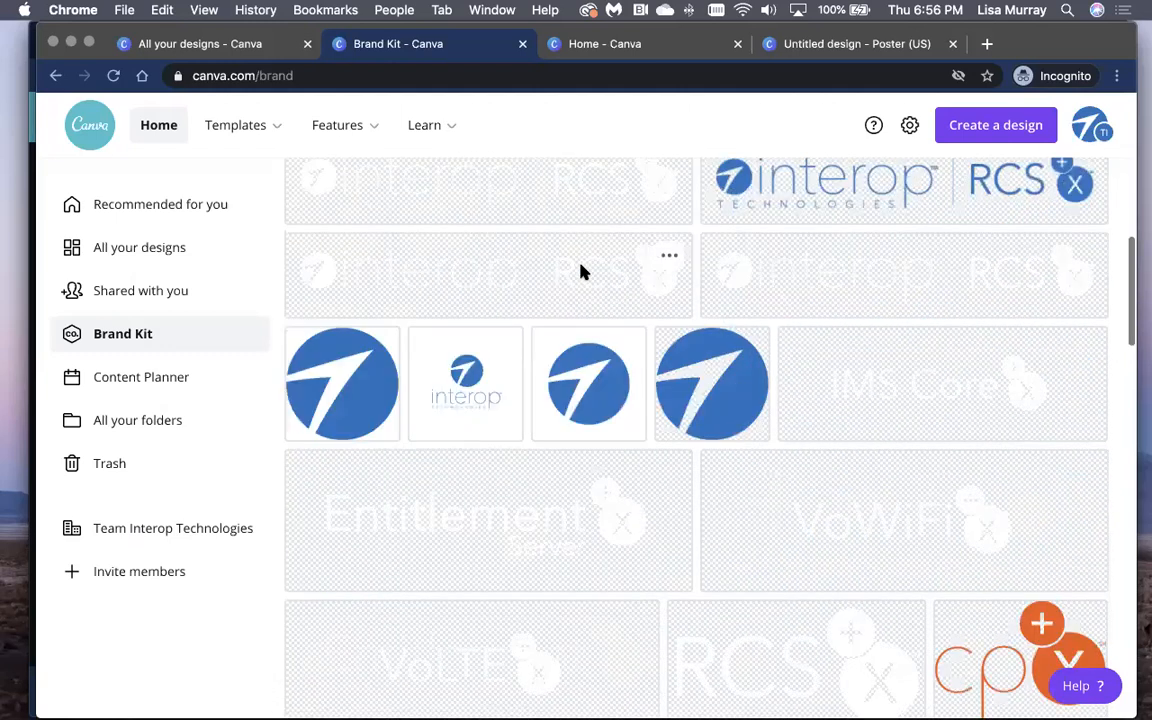
scroll(581, 270, down, 4)
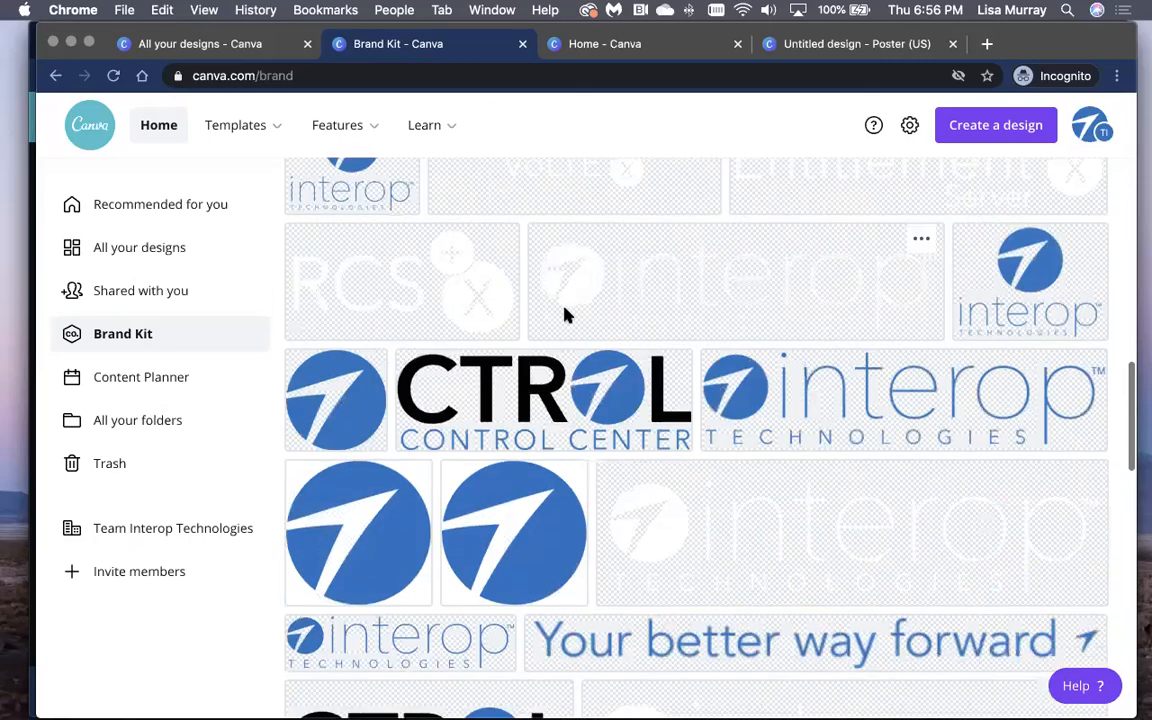
scroll(566, 314, down, 1)
scroll(627, 366, down, 8)
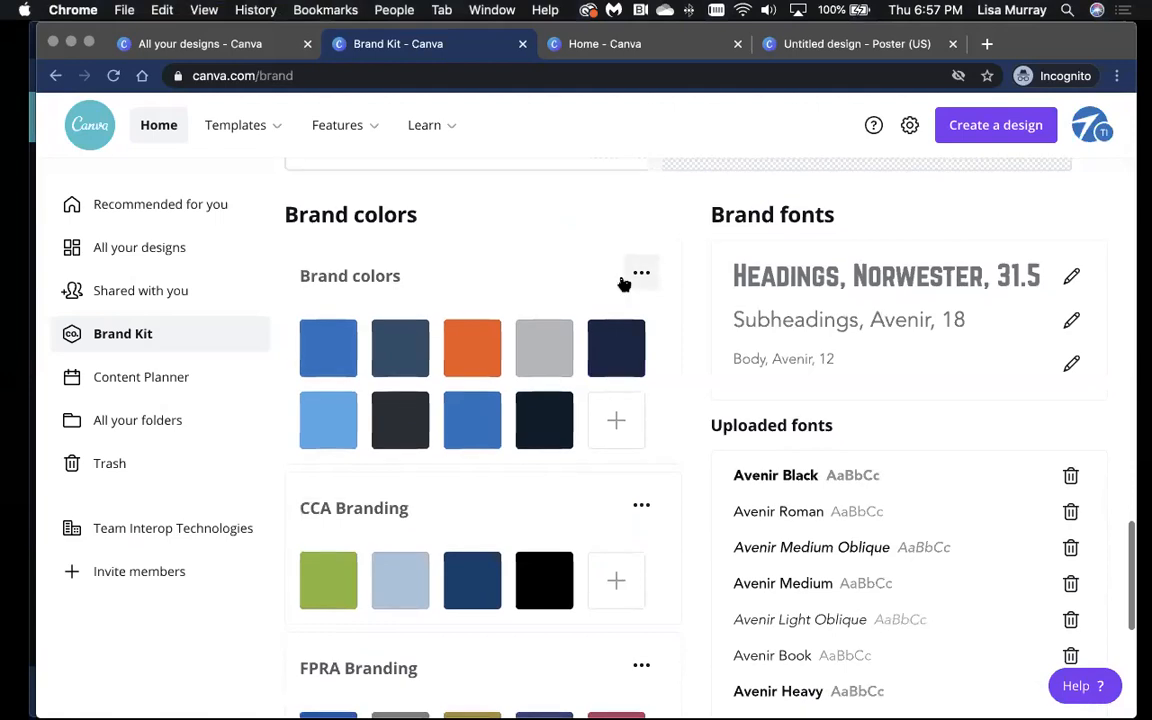
scroll(621, 283, down, 3)
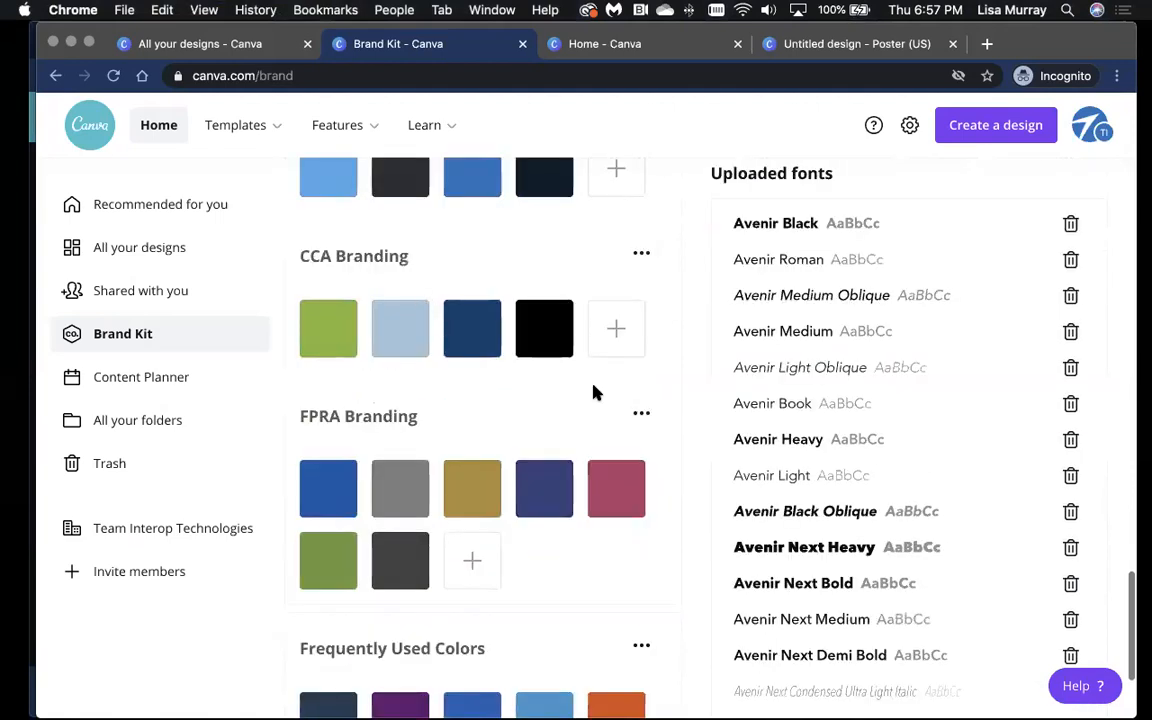
Step: Add a new colour swatch to the CCA Branding palette
click(618, 328)
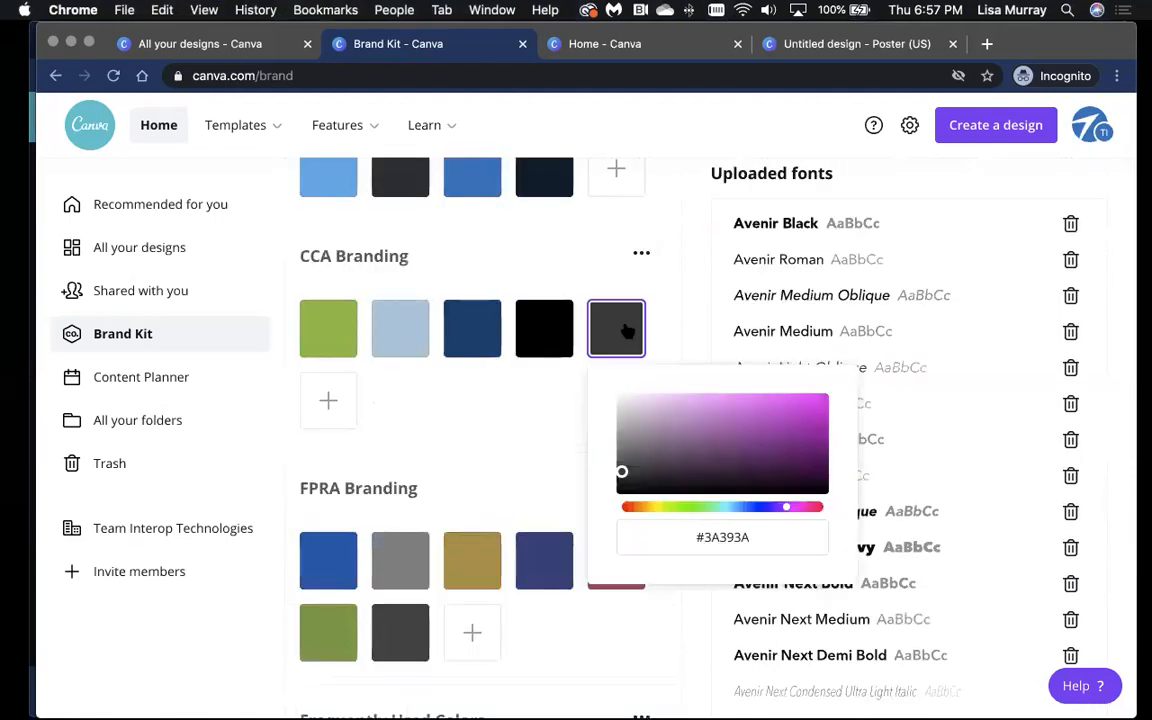
click(752, 540)
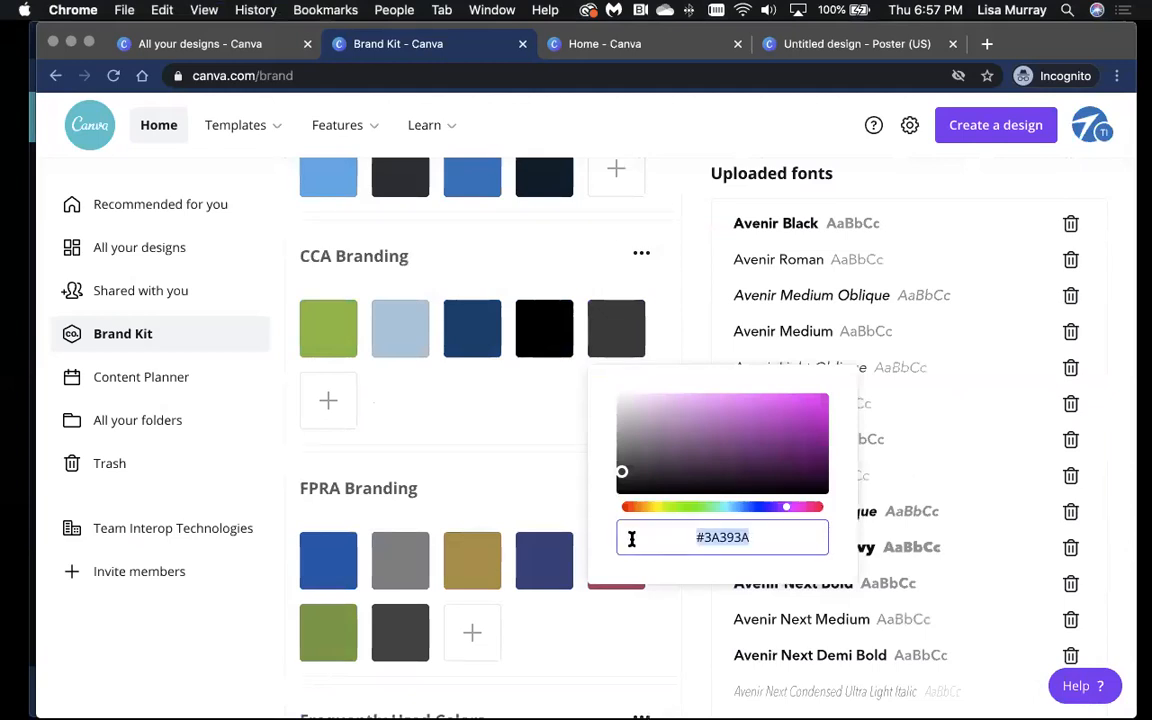
click(507, 432)
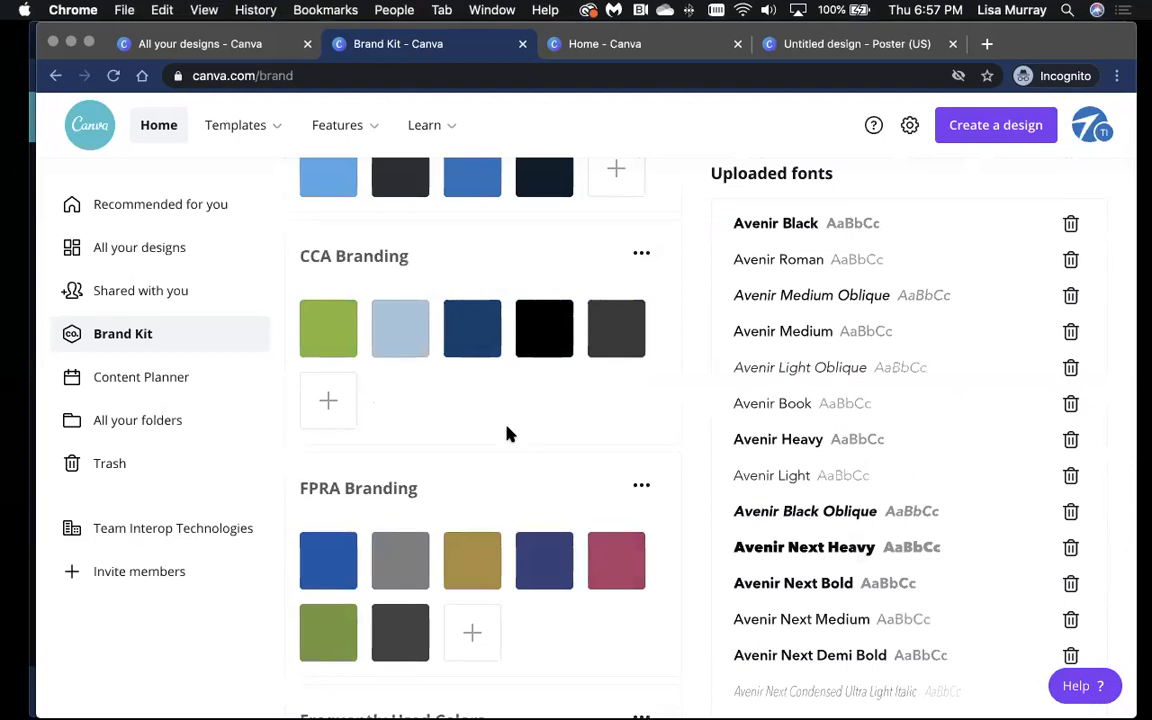
scroll(827, 450, down, 5)
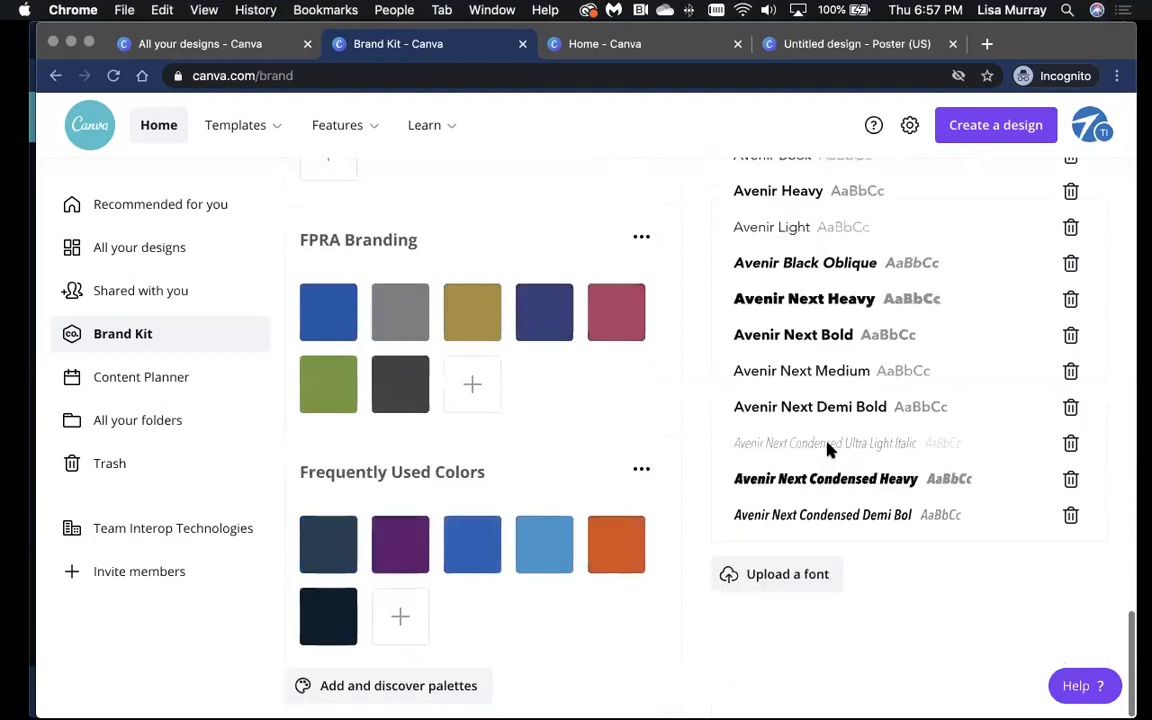
scroll(546, 497, up, 3)
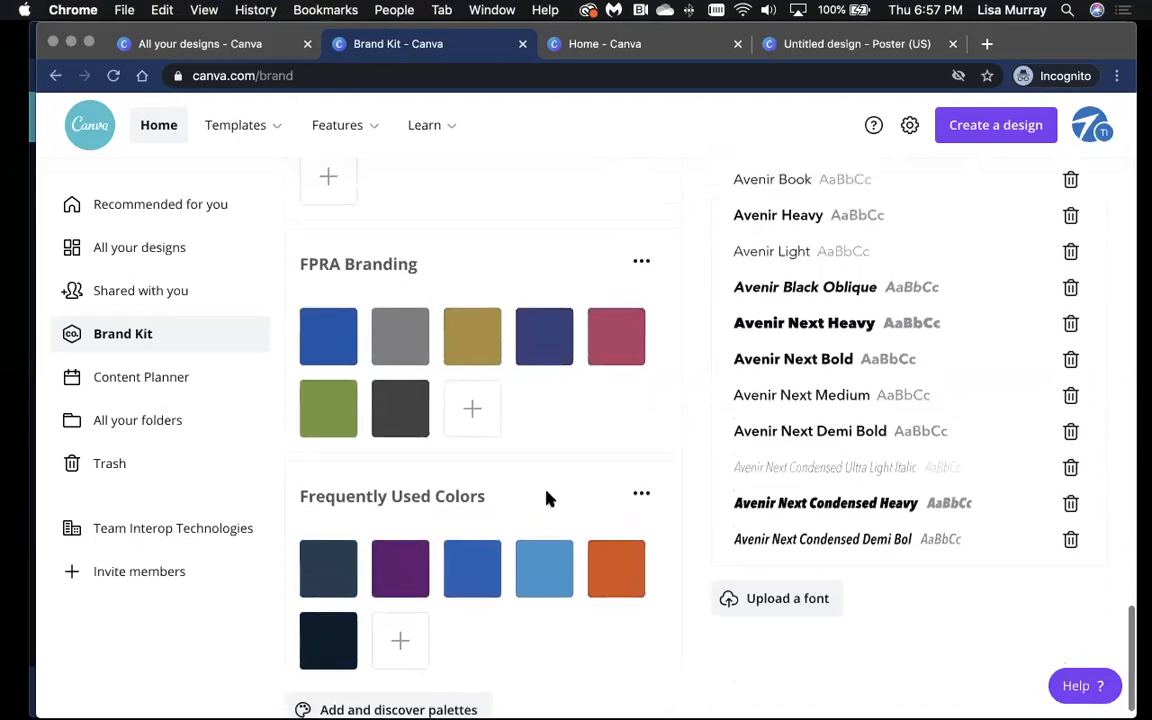
scroll(496, 594, down, 3)
Step: Open and close the discover-palettes list, then go to the Content Planner calendar
click(481, 676)
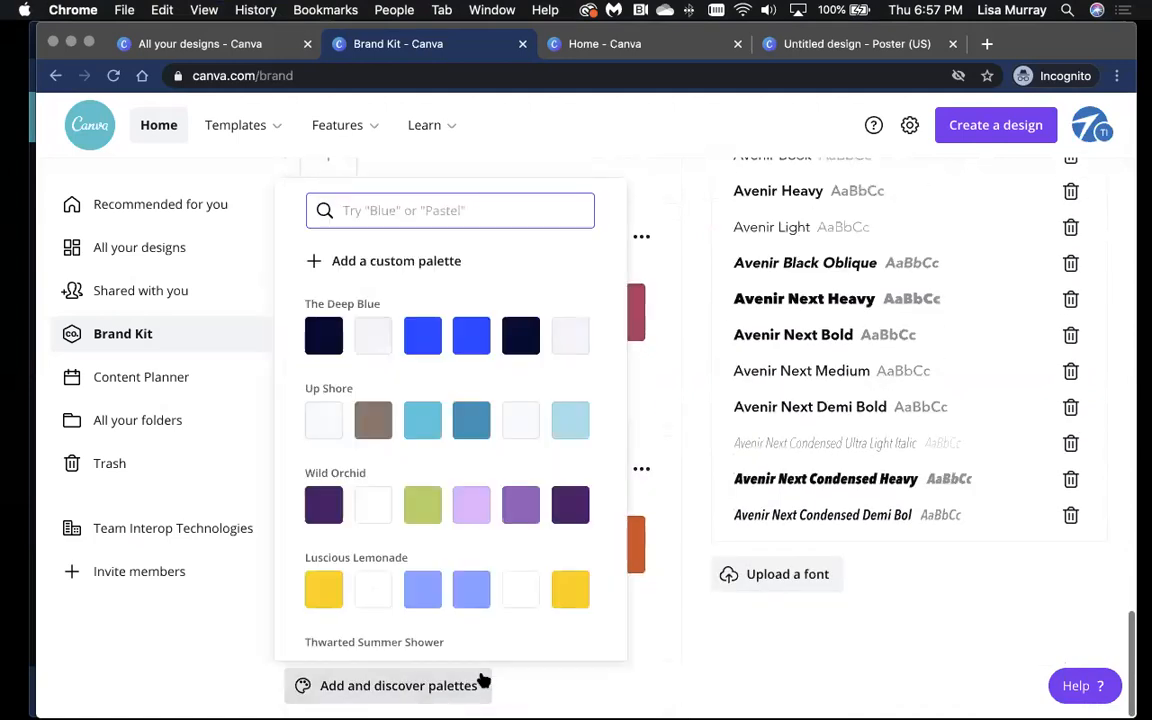
click(666, 391)
click(128, 390)
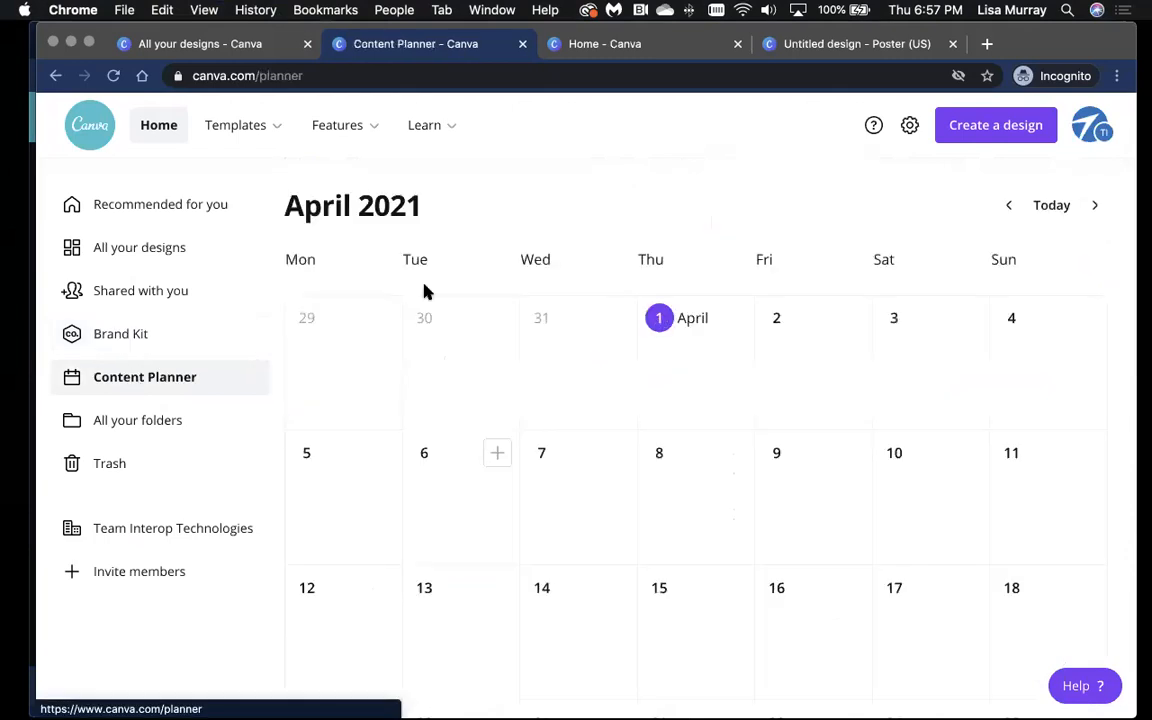
click(497, 454)
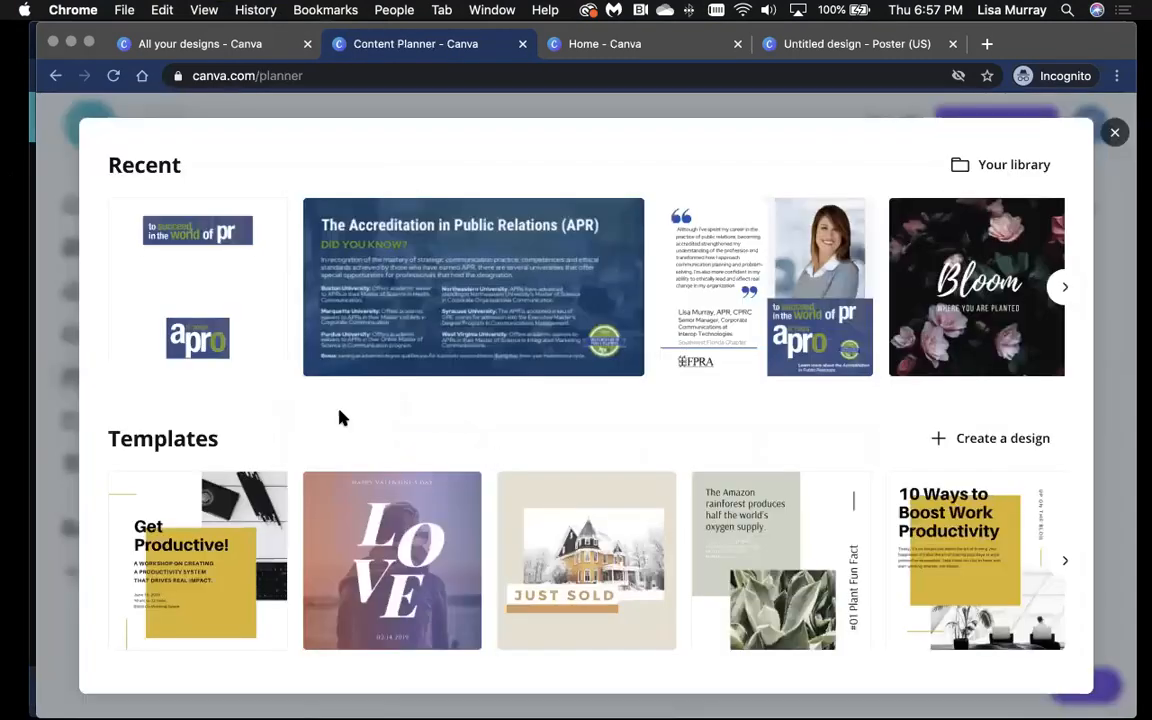
click(1064, 287)
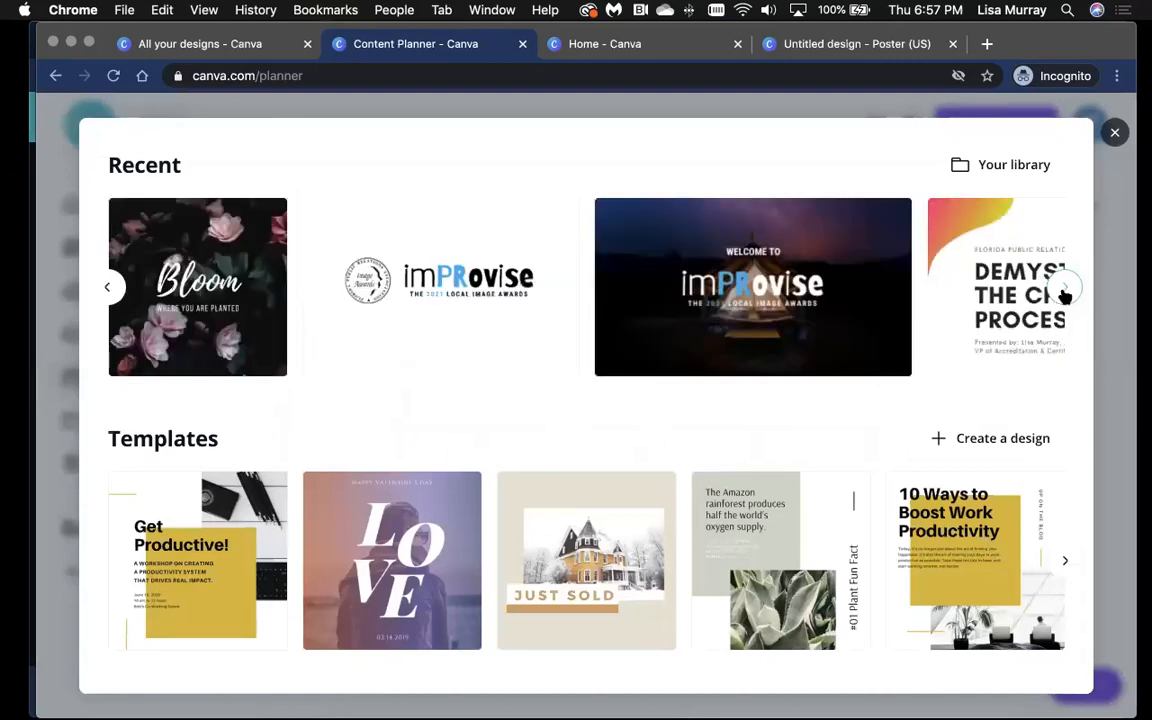
click(829, 254)
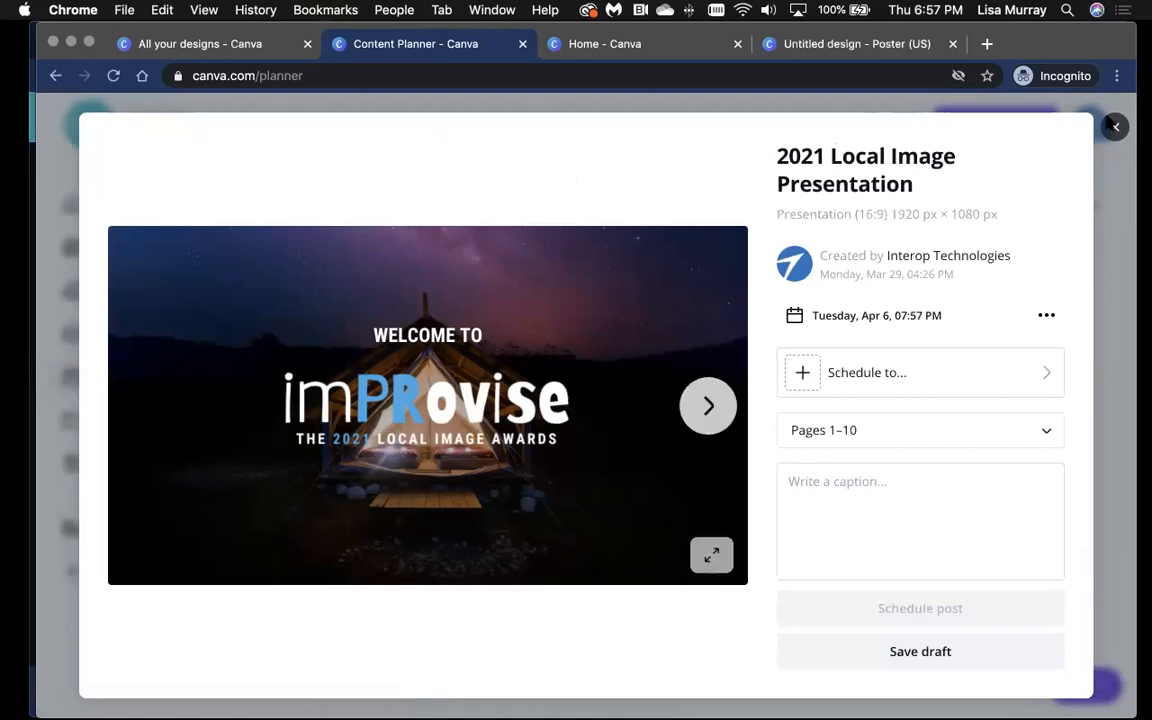
click(1114, 126)
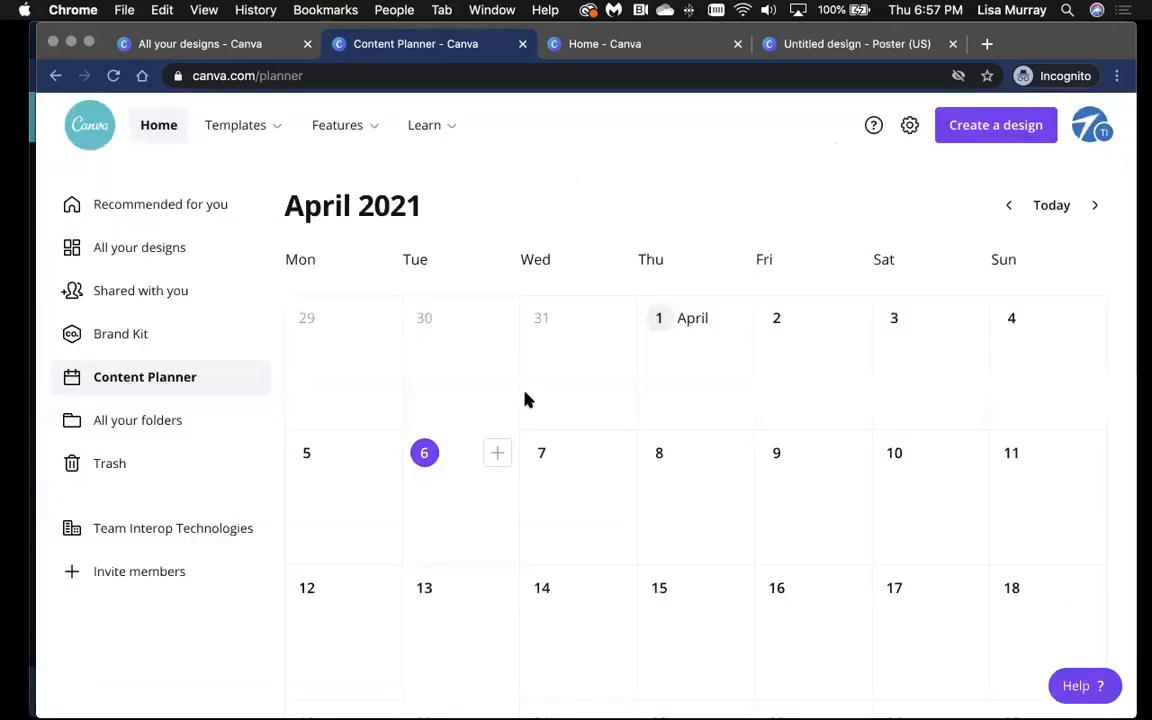
scroll(527, 400, down, 2)
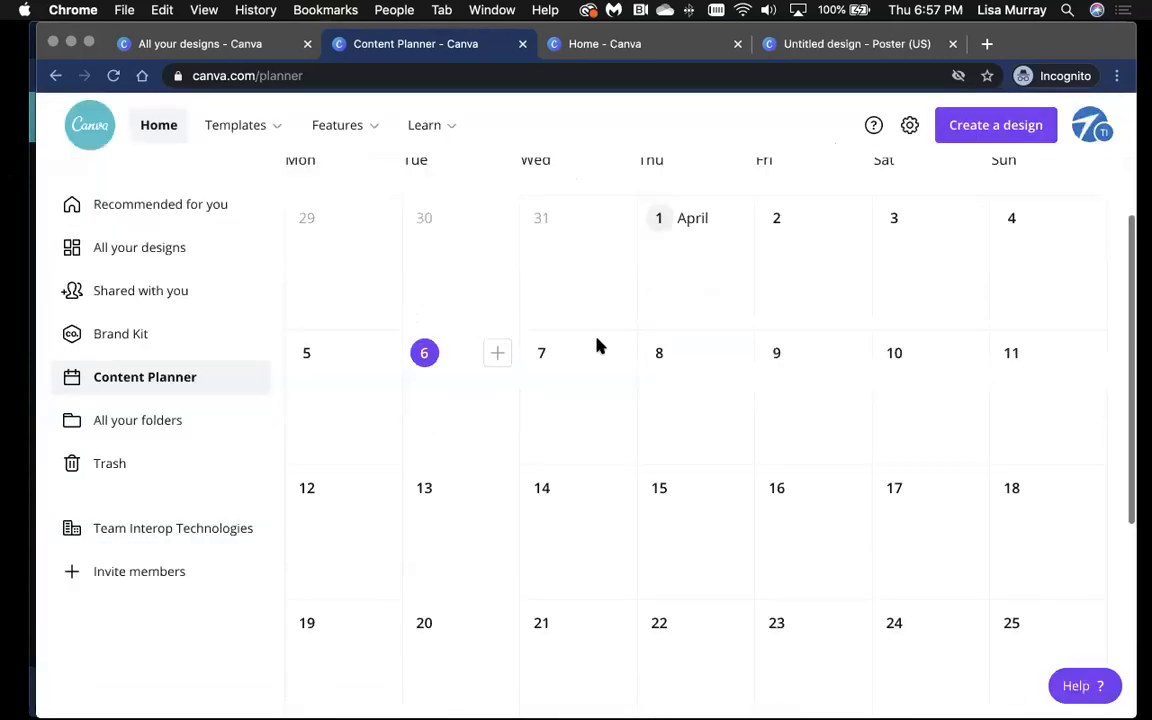
Step: Browse All your folders (Logos, Backgrounds, Team templates, FPRA), then view Shared with you
click(141, 416)
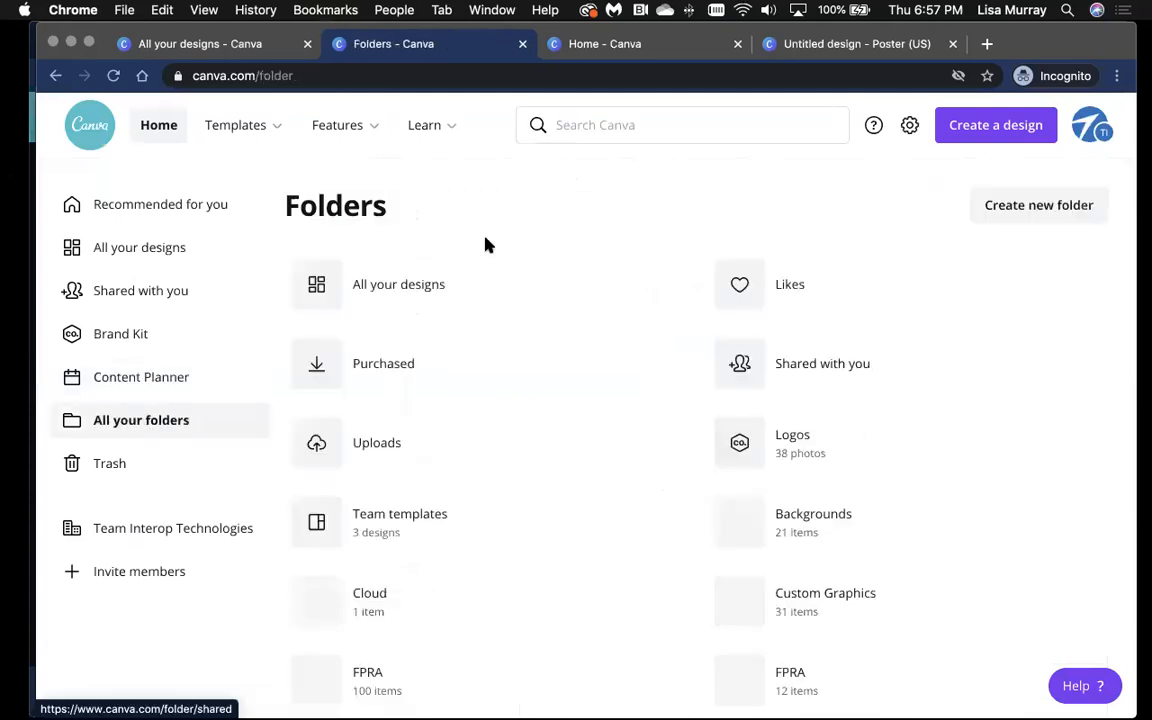
scroll(585, 327, down, 5)
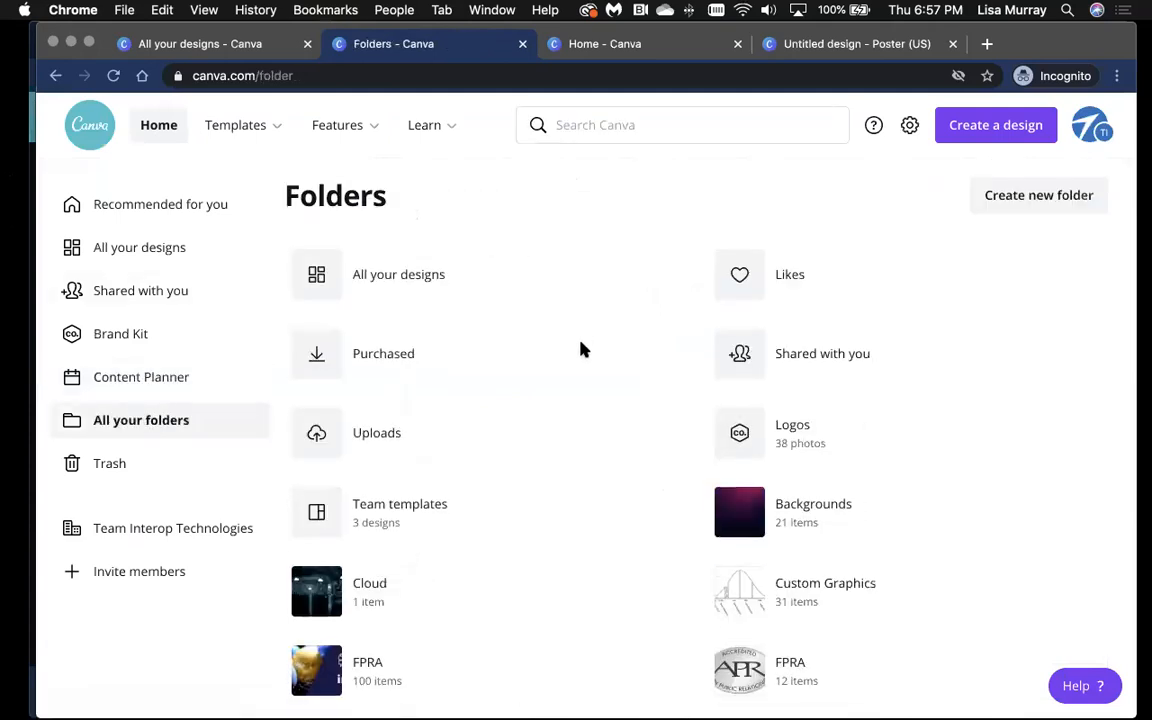
scroll(589, 347, down, 1)
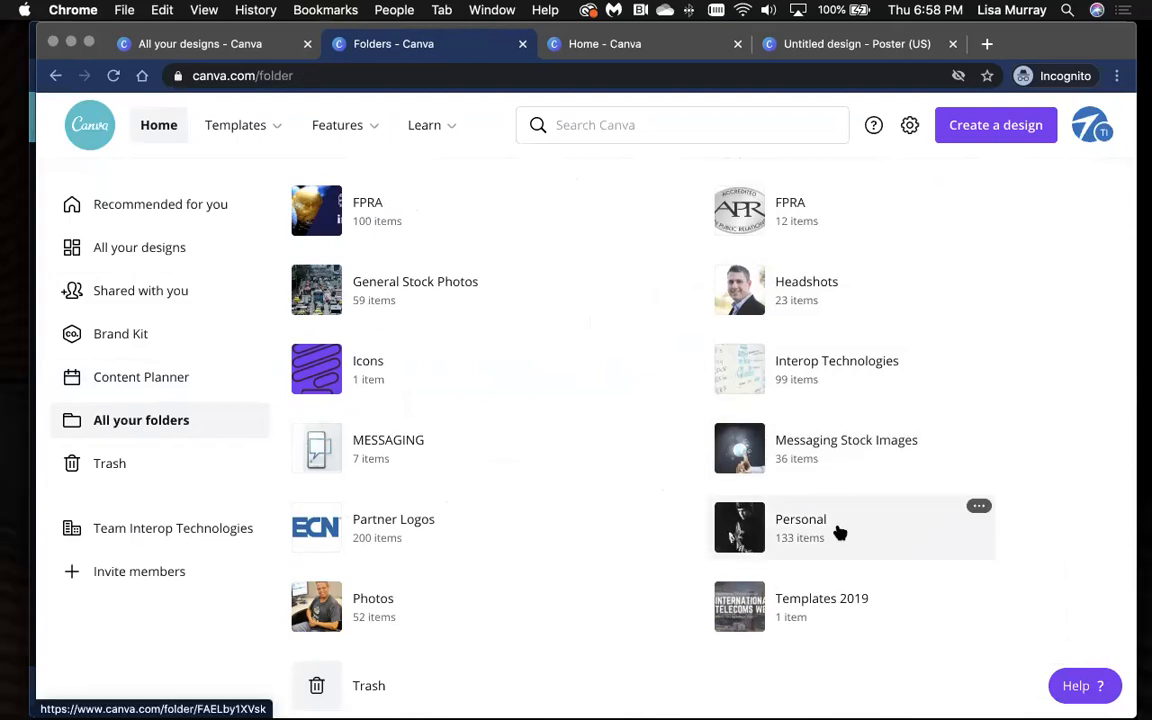
scroll(350, 252, up, 5)
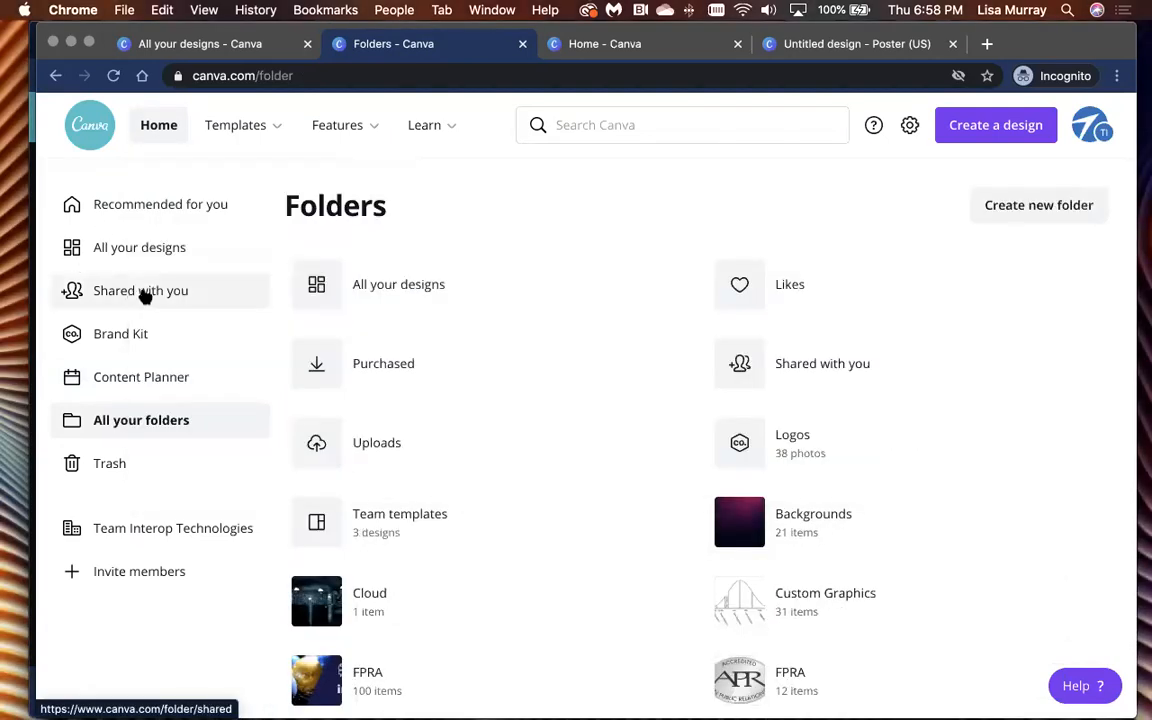
click(133, 292)
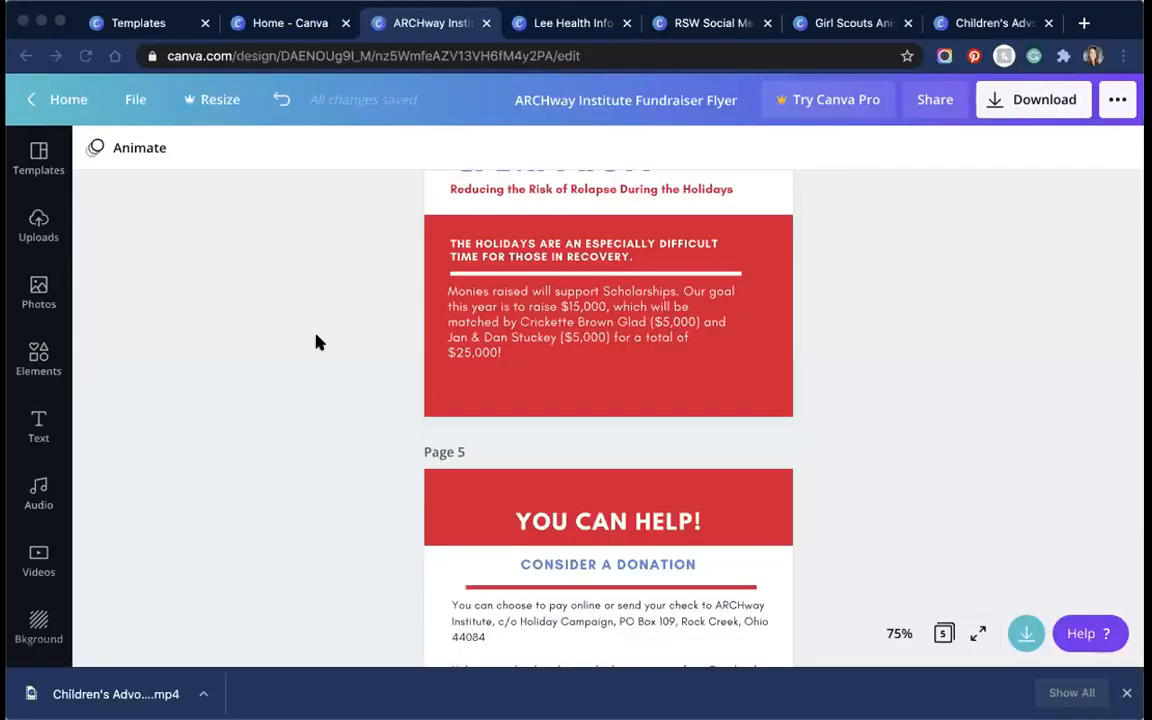
scroll(478, 355, up, 20)
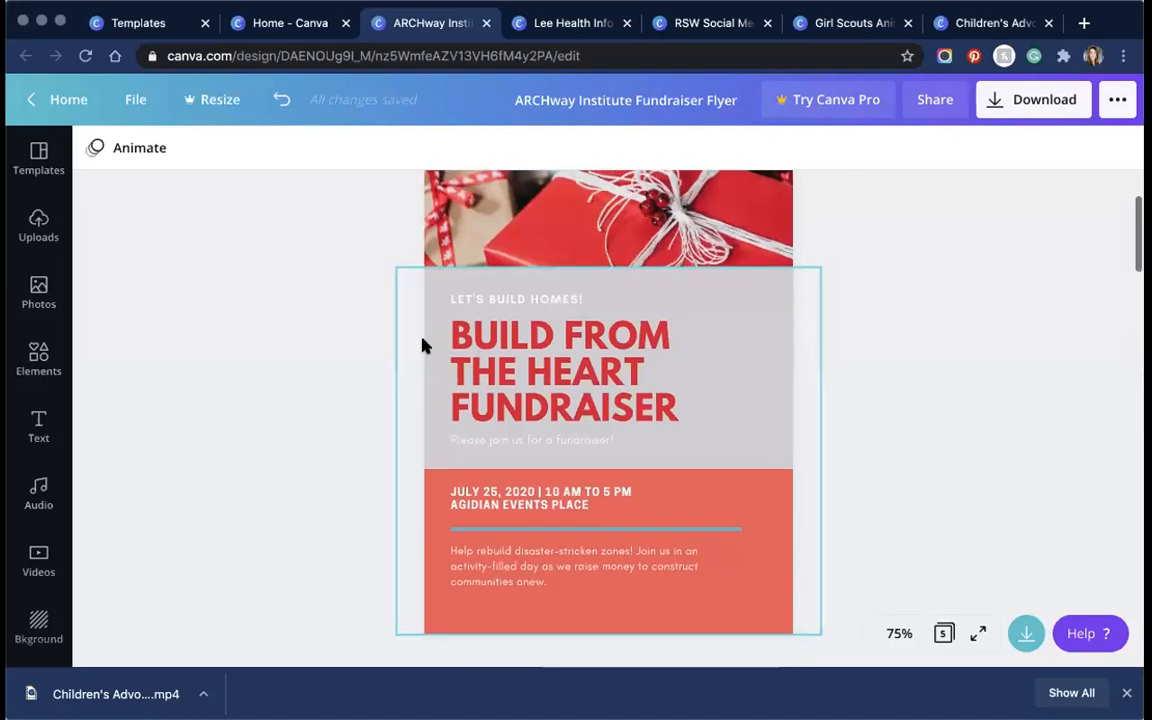
scroll(422, 345, up, 3)
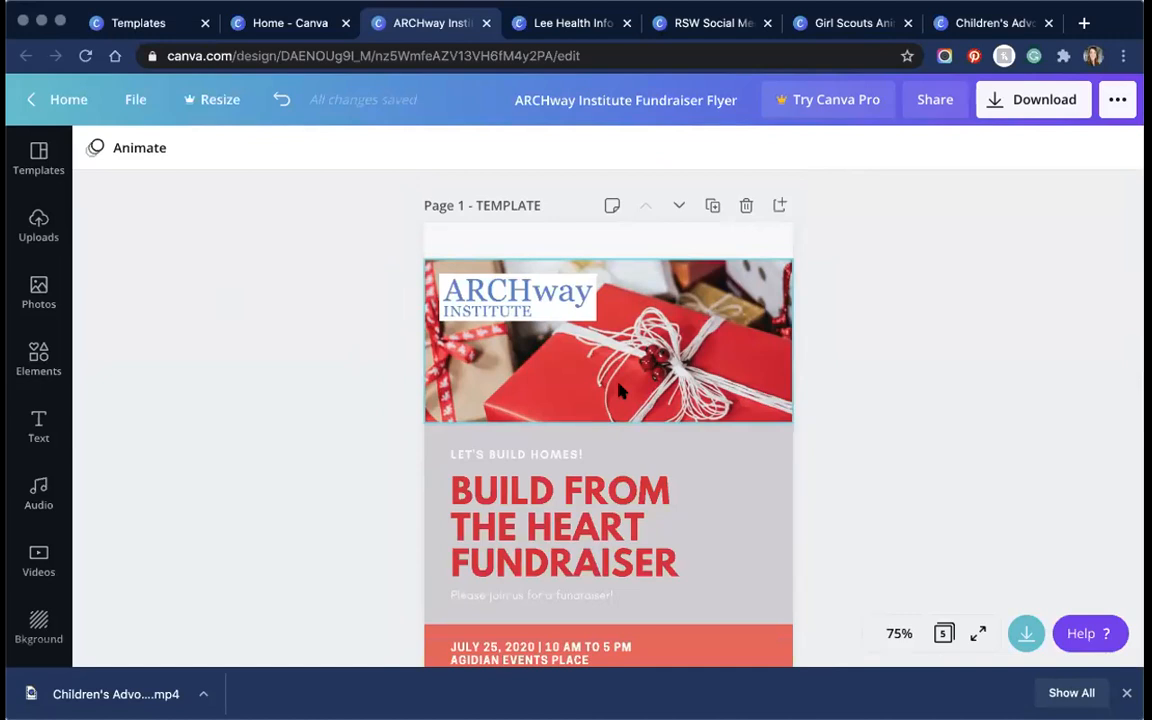
scroll(873, 417, down, 5)
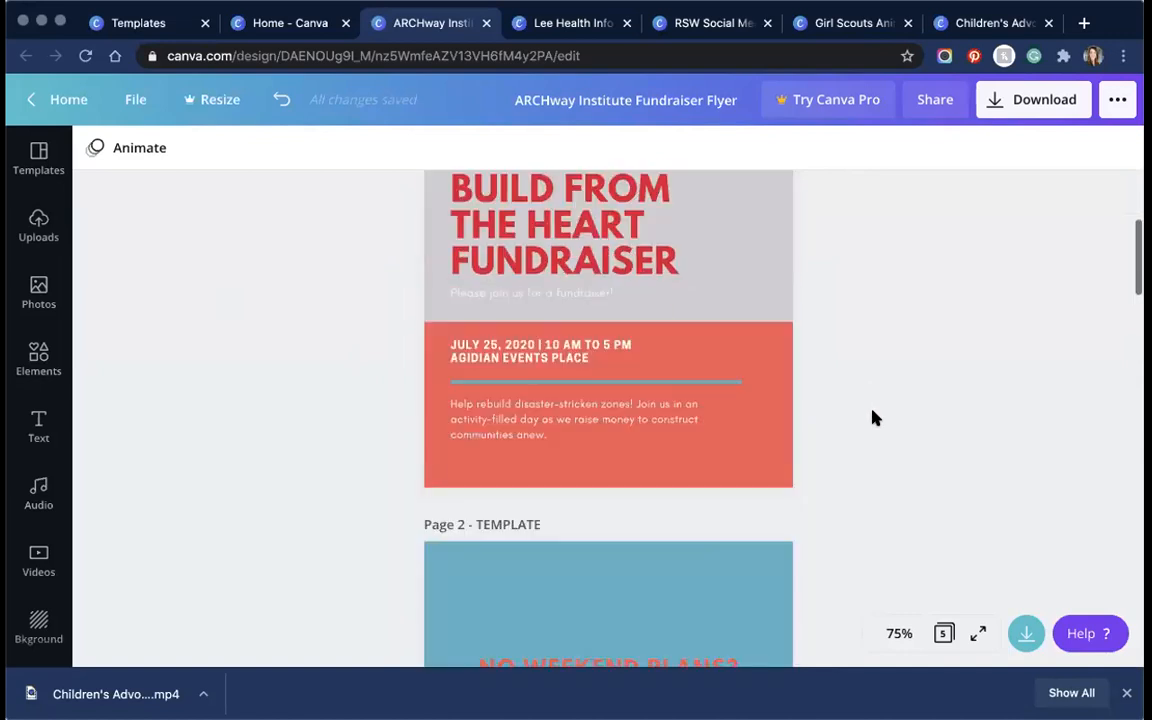
scroll(873, 417, up, 5)
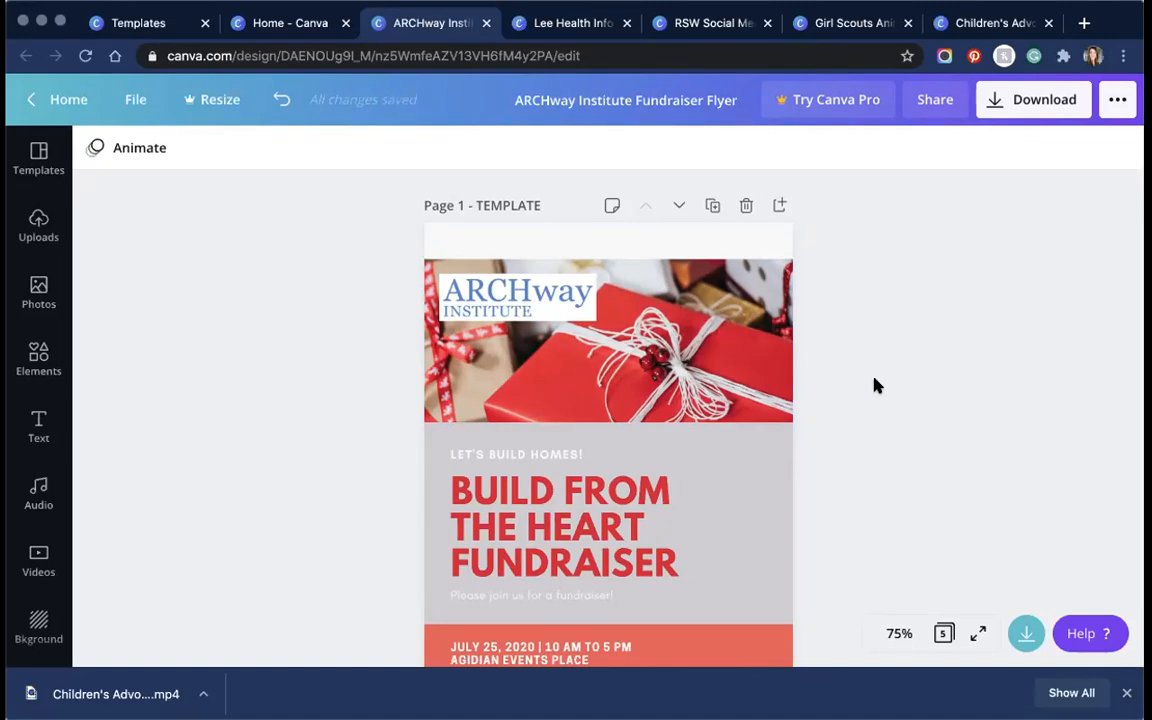
Step: Leave the fundraiser flyer editor with the Home button at the top left
click(46, 102)
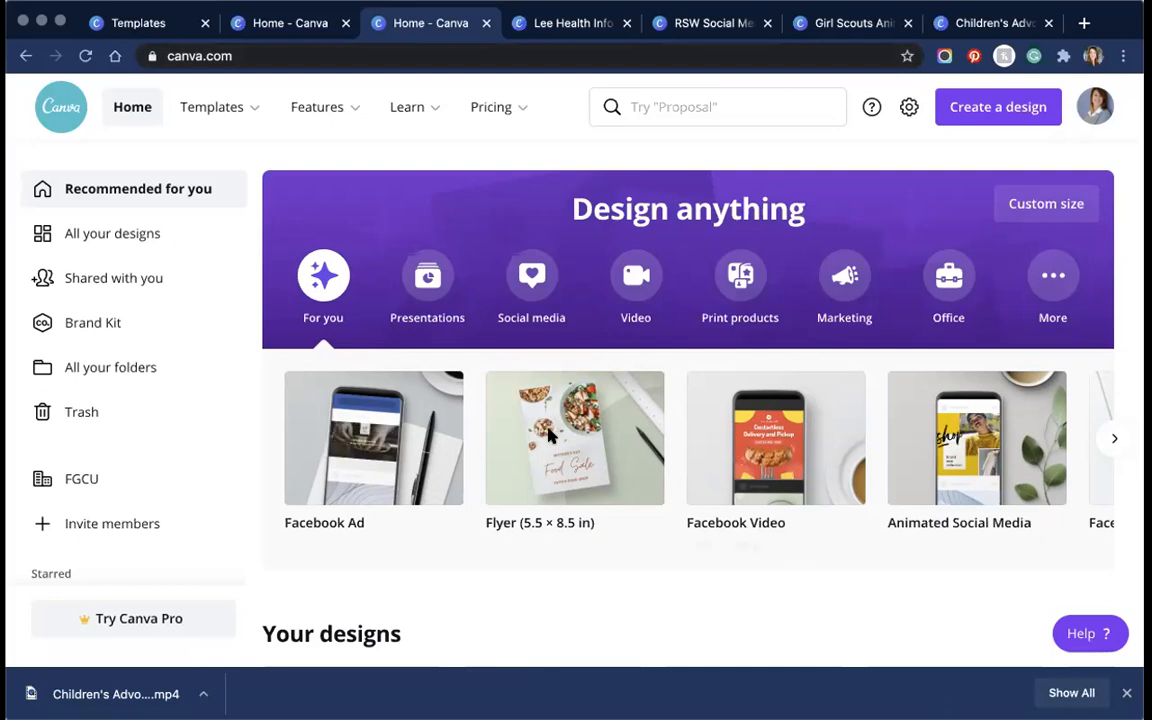
scroll(548, 434, down, 5)
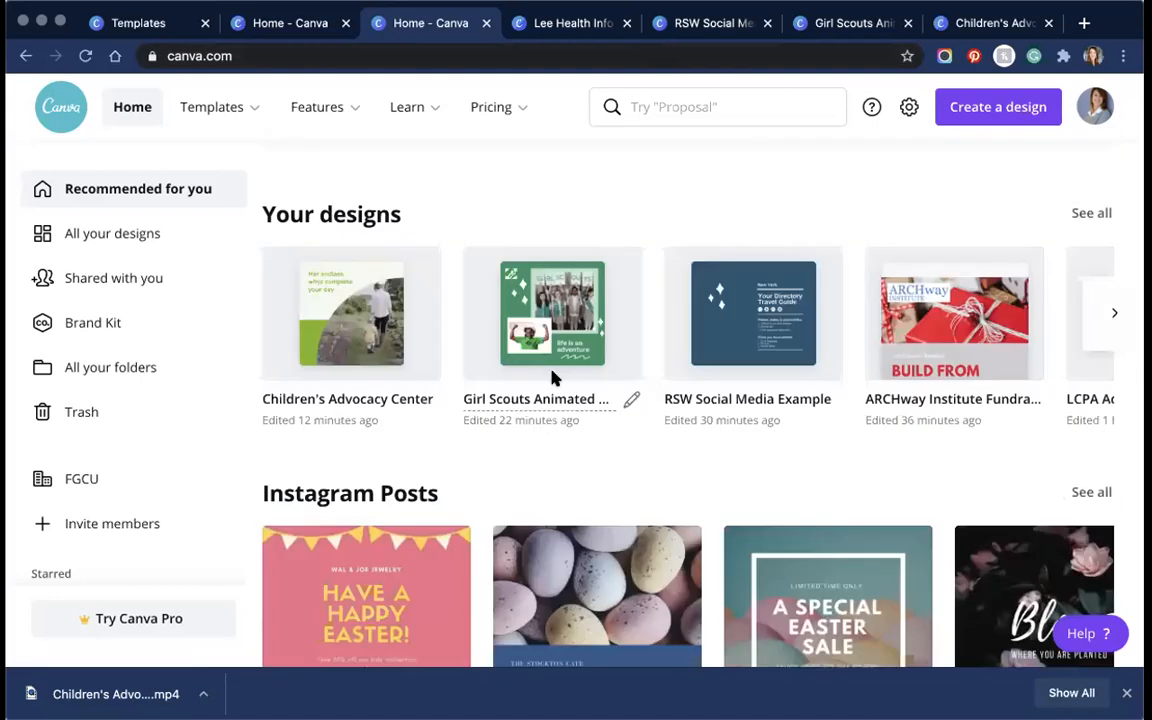
scroll(552, 380, down, 5)
scroll(552, 383, down, 2)
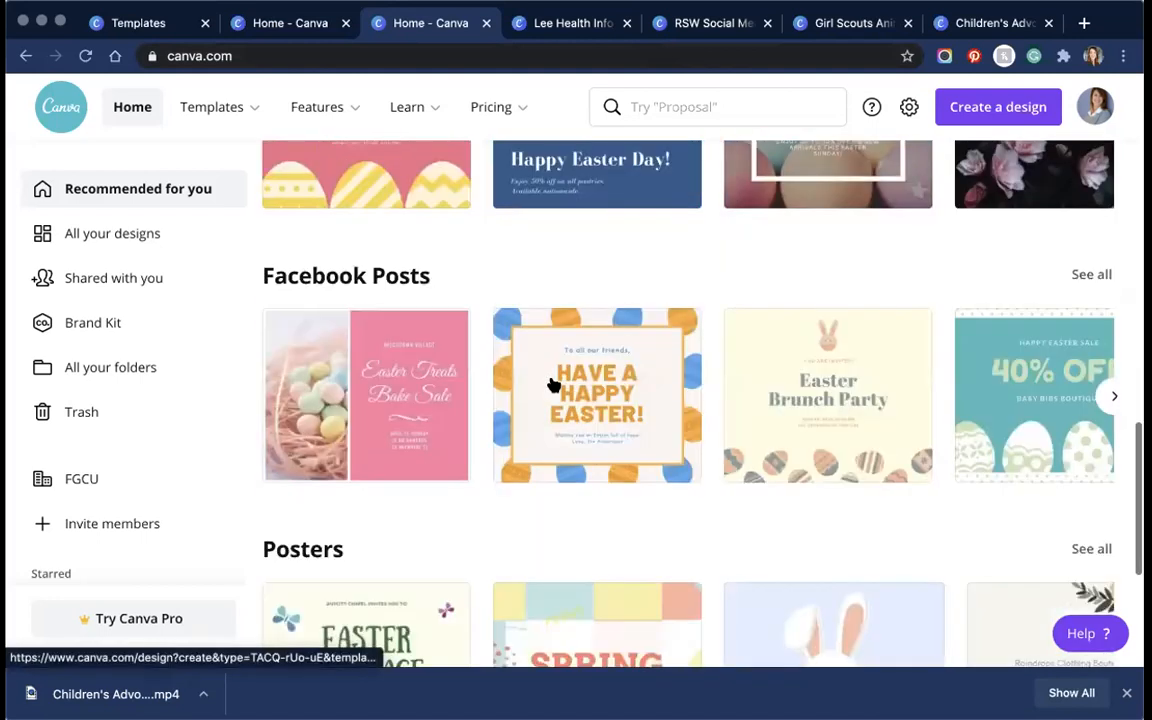
scroll(552, 384, down, 3)
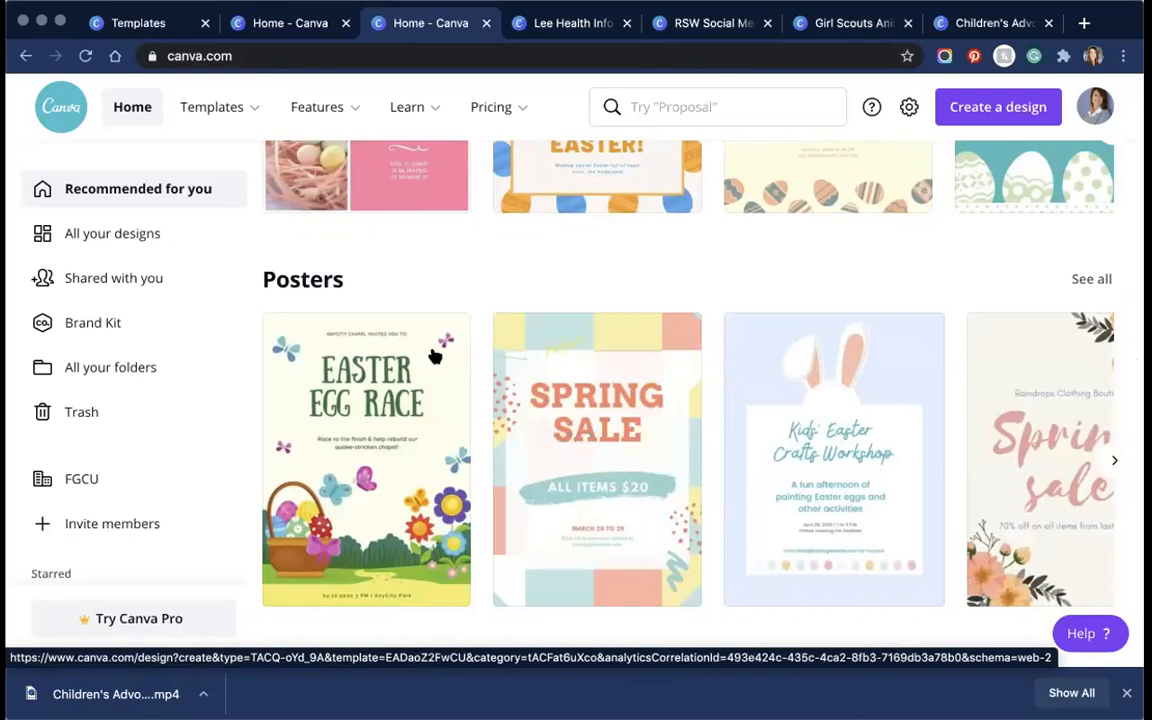
scroll(434, 356, up, 1)
scroll(434, 356, down, 5)
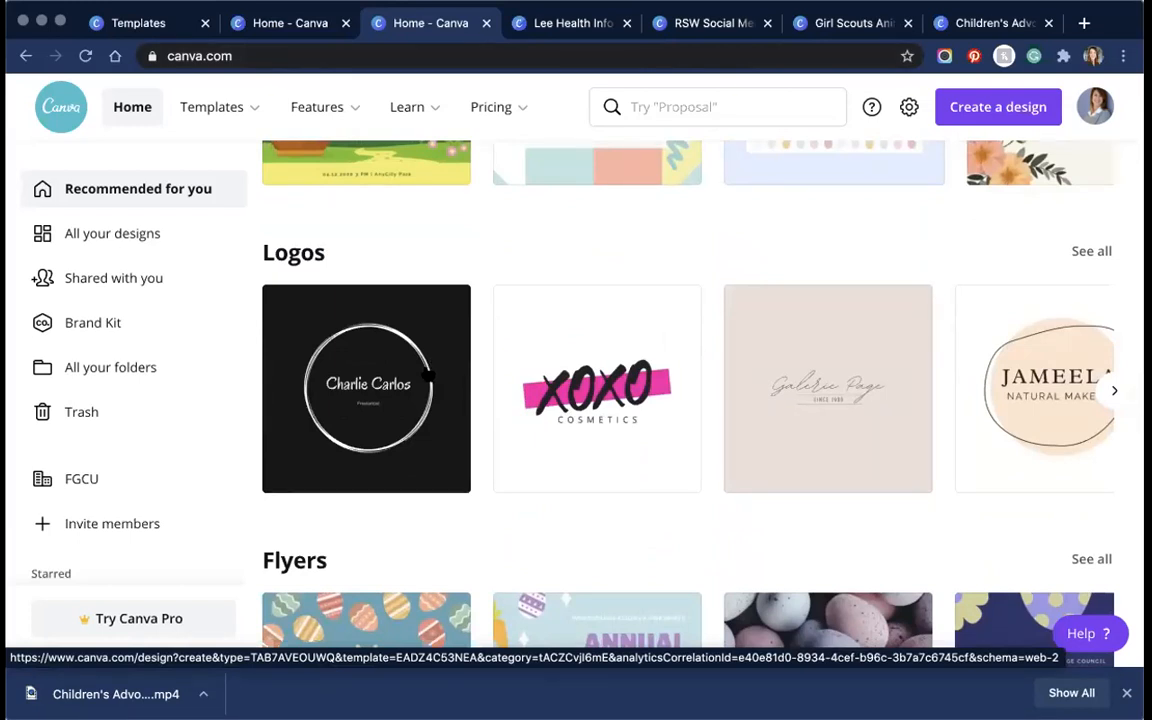
scroll(430, 374, down, 5)
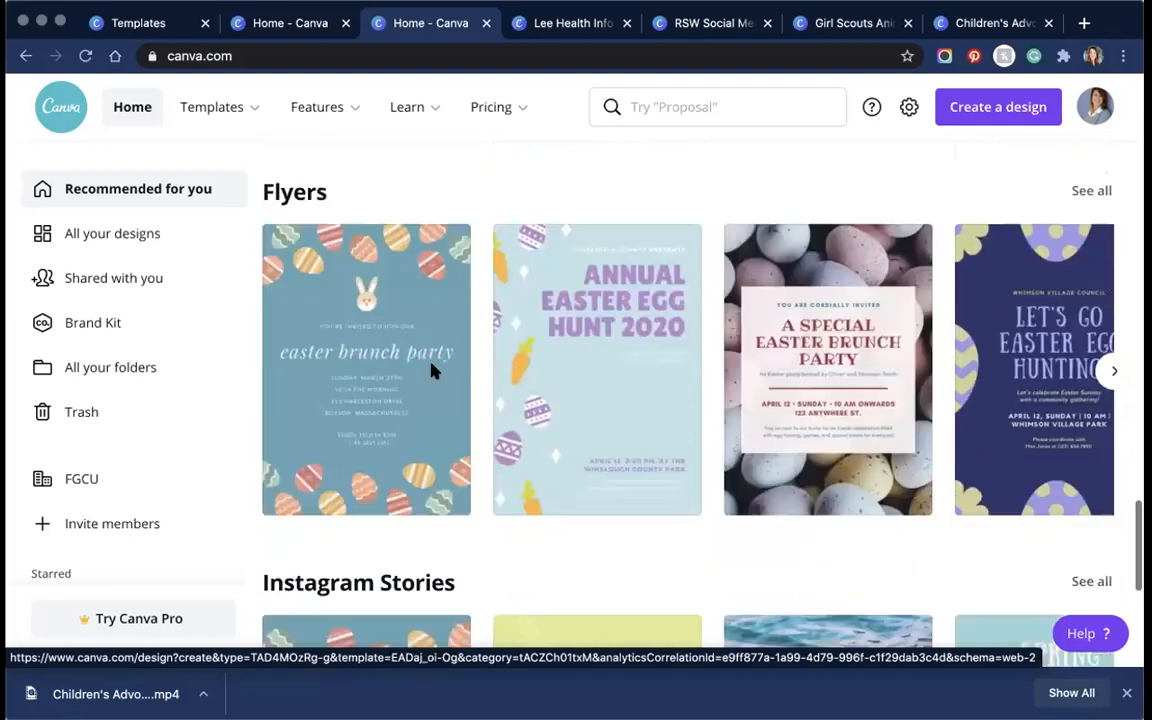
scroll(432, 373, down, 6)
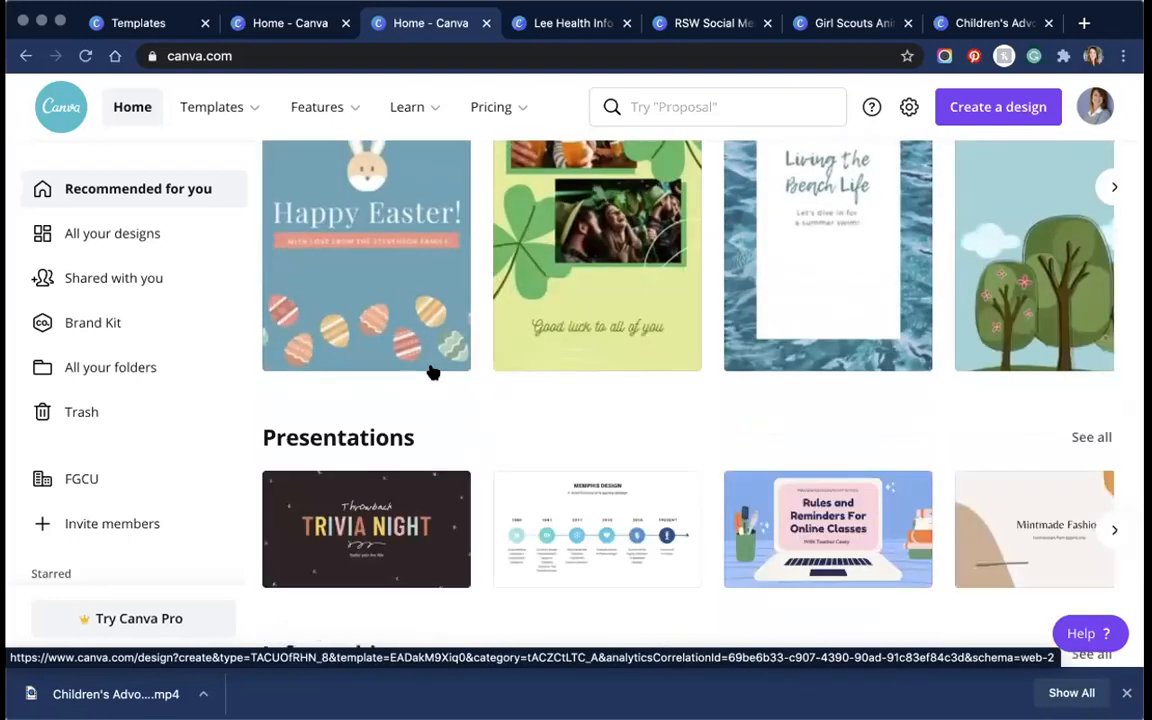
scroll(432, 372, up, 20)
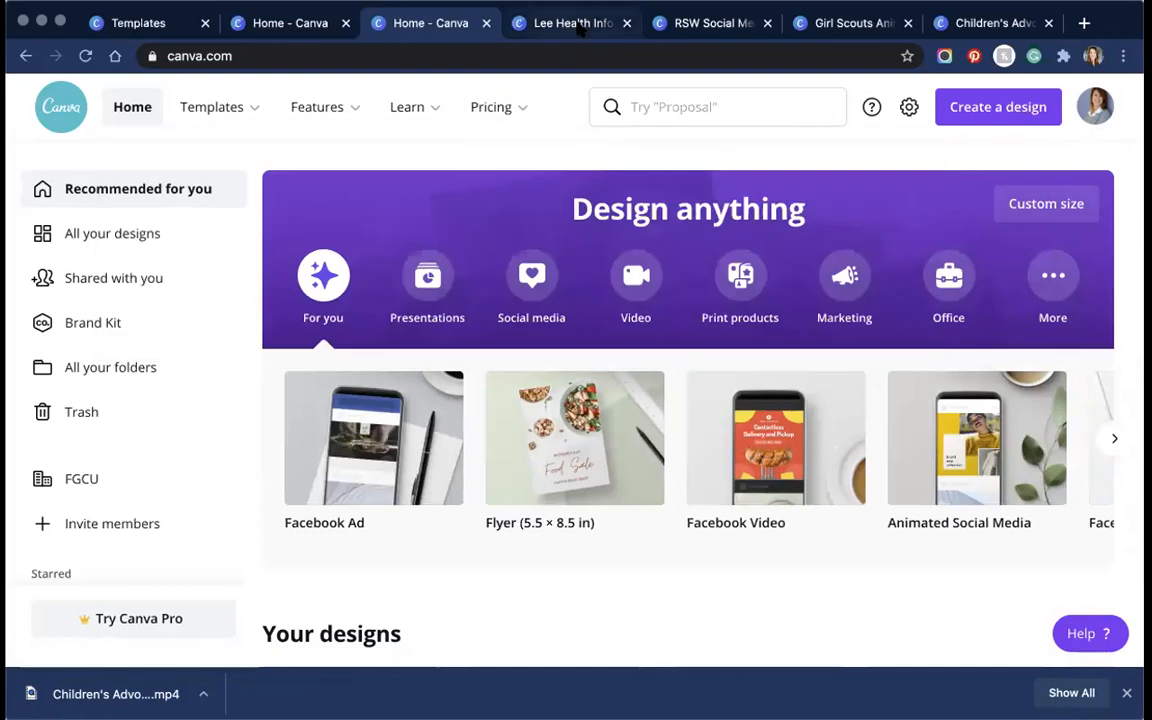
Step: Switch to the Lee Health infographic and zoom it to 100%, 75%, then 50%
click(578, 26)
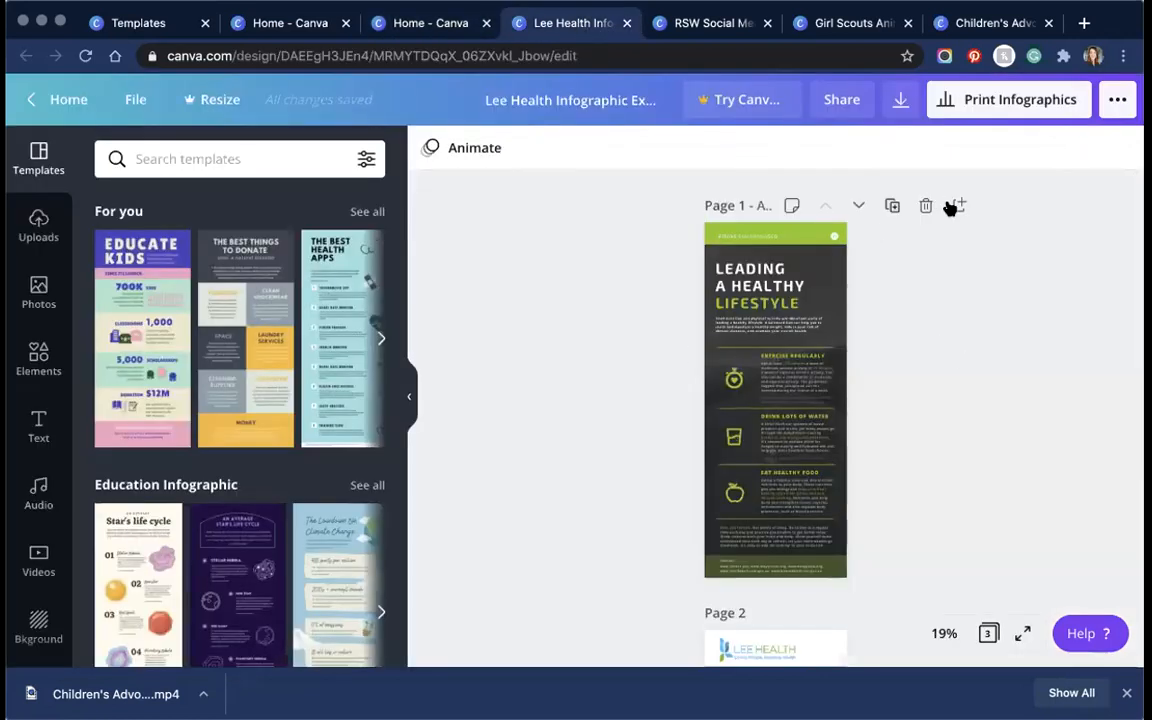
click(943, 633)
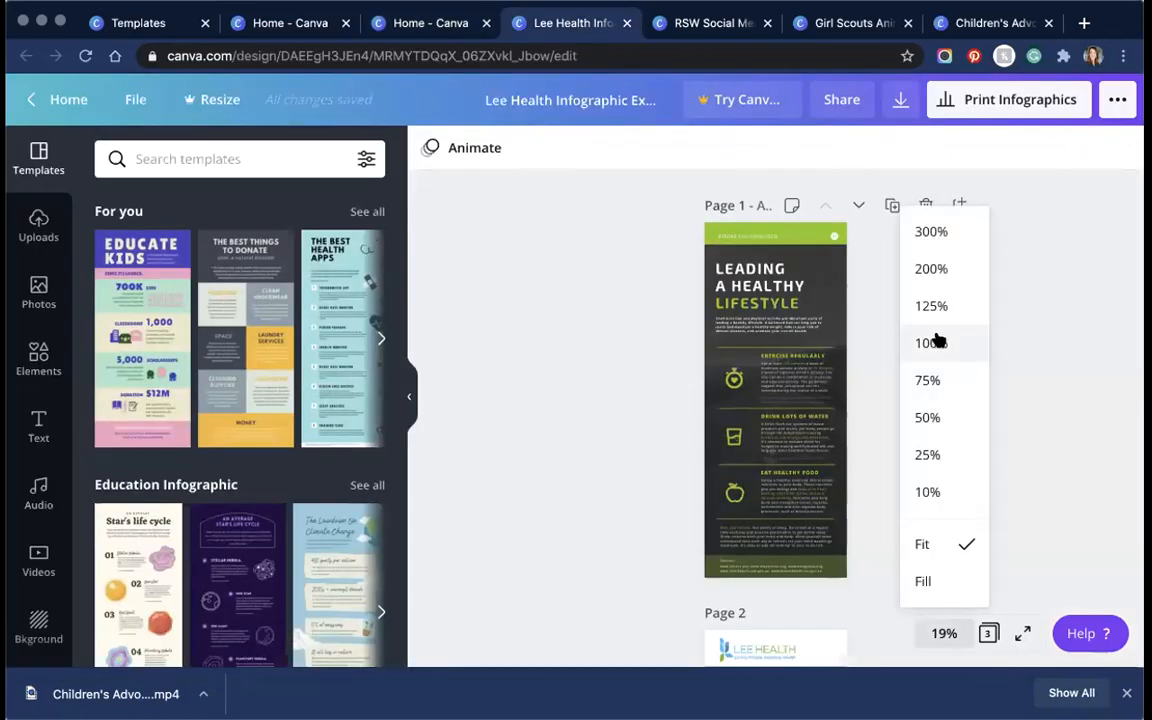
click(935, 343)
click(943, 633)
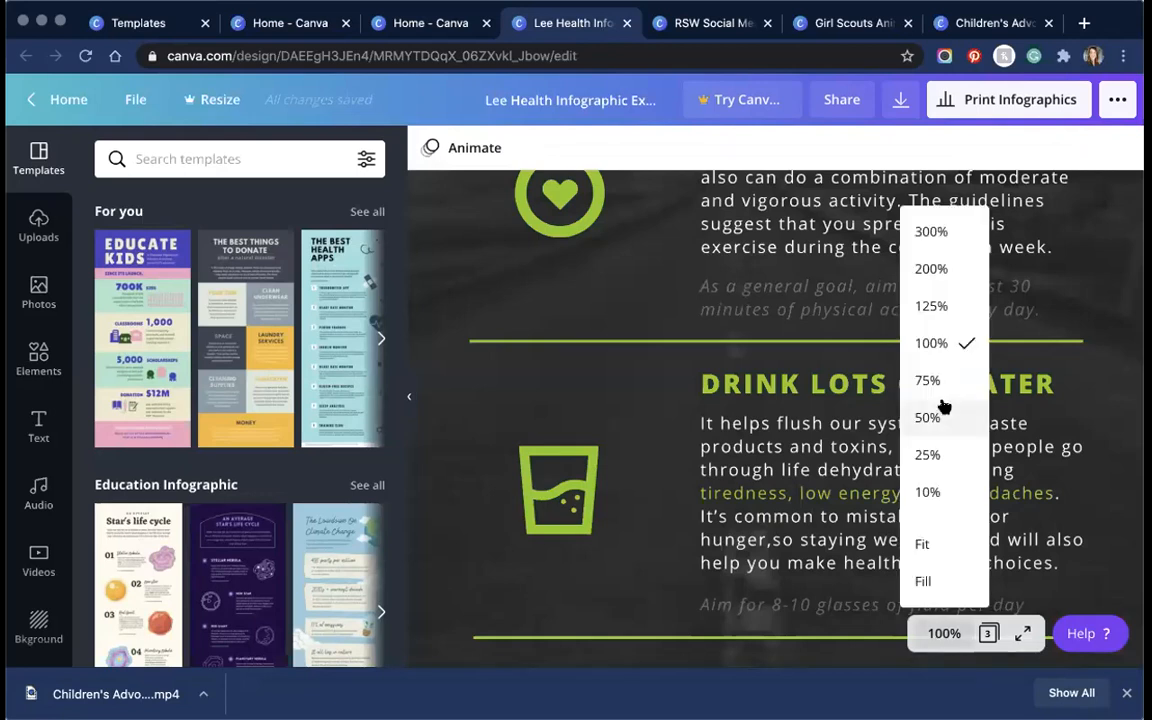
click(930, 382)
click(943, 633)
click(933, 416)
Step: Select the stopwatch-heart icon beside Exercise Regularly
scroll(908, 514, up, 5)
scroll(906, 514, down, 2)
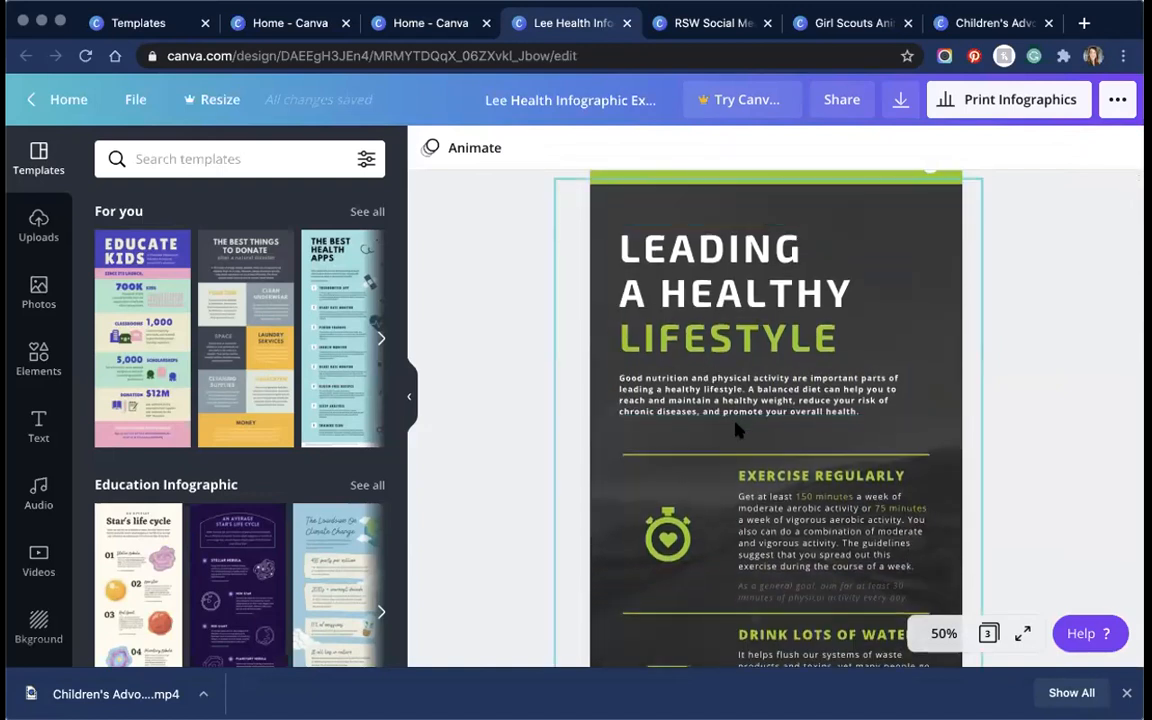
scroll(736, 430, down, 3)
click(675, 391)
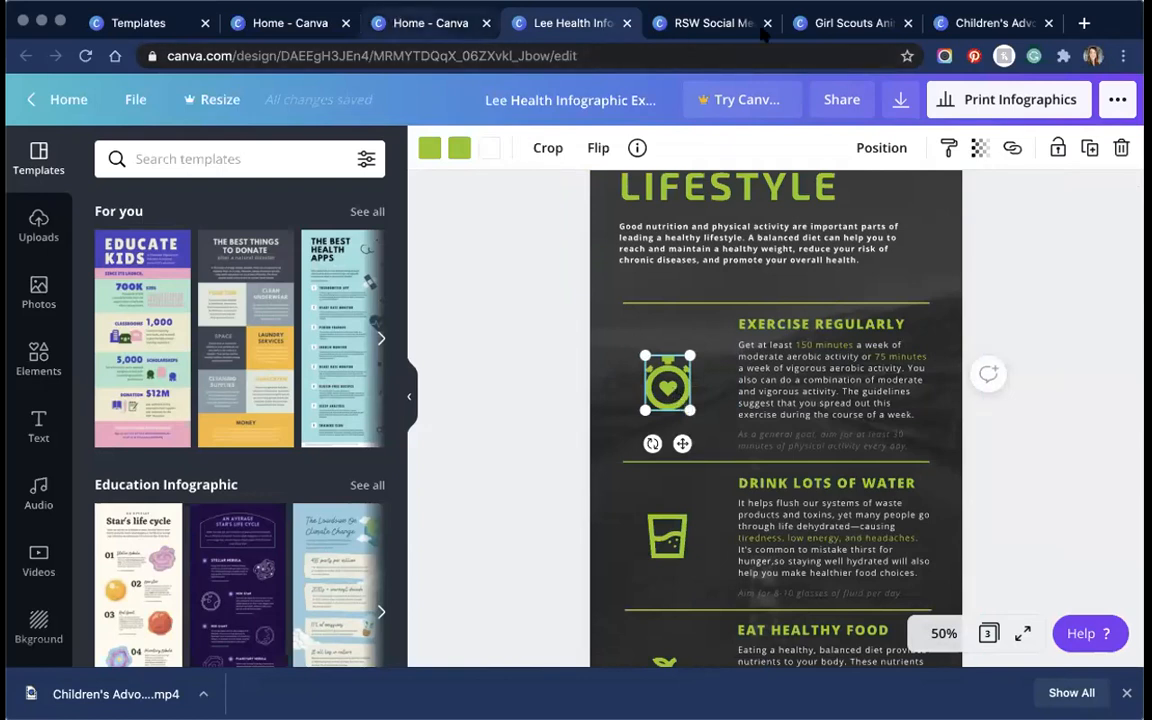
Step: Paste the stopwatch-heart icon onto Page 4 of the Girl Scouts design beside the sparkles
click(845, 25)
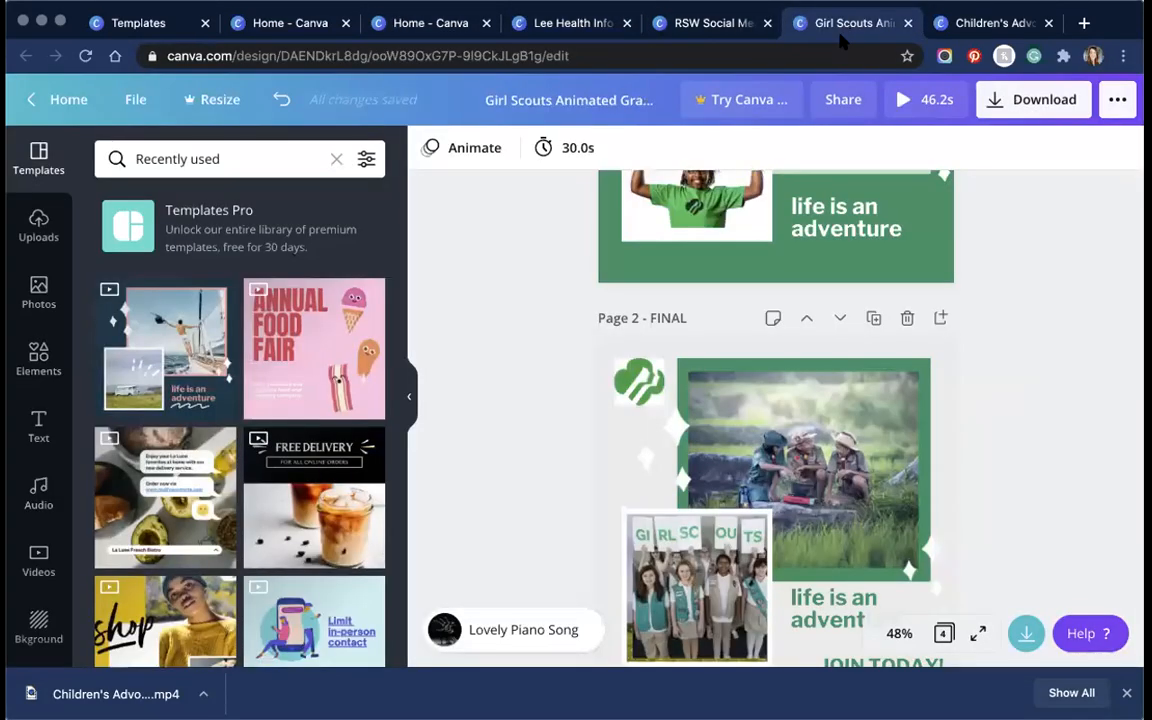
scroll(780, 358, up, 5)
scroll(815, 416, down, 10)
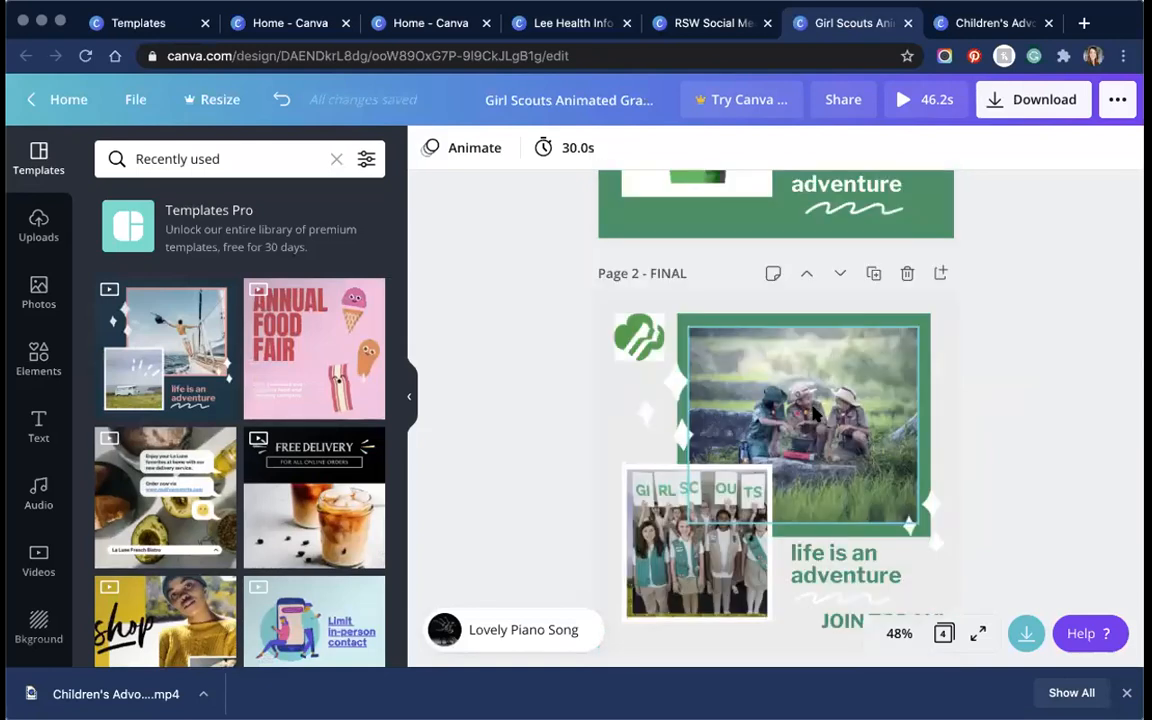
click(785, 357)
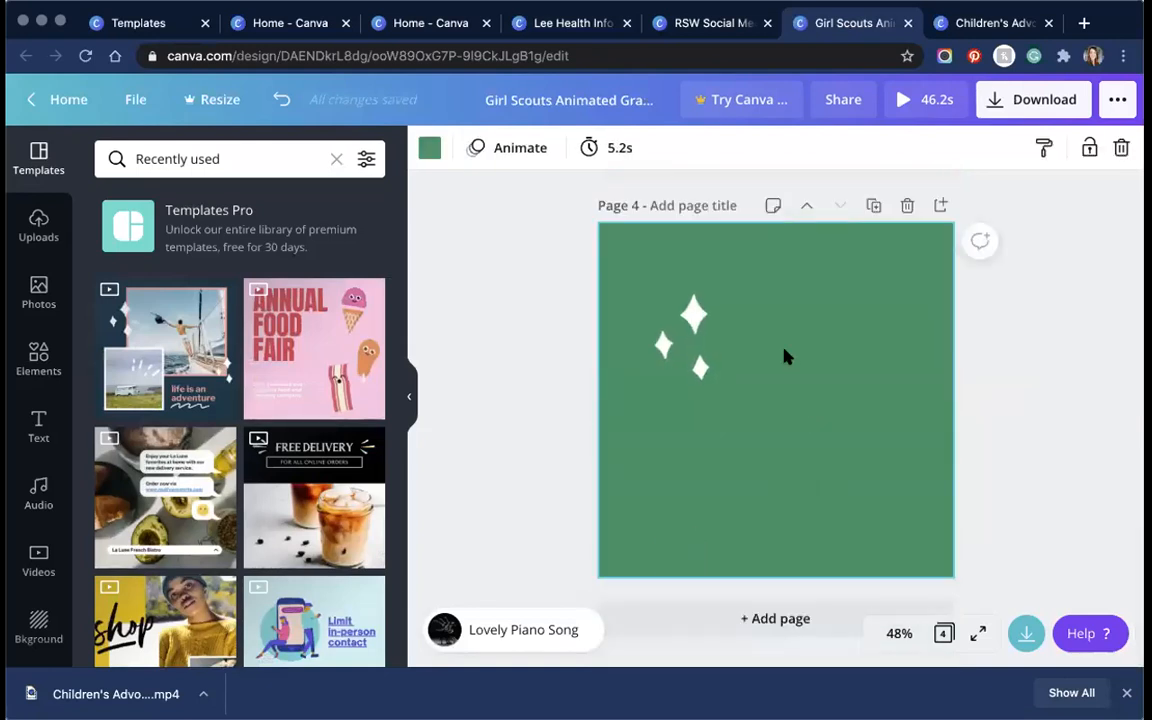
key(ctrl+v)
drag(616, 250, 803, 350)
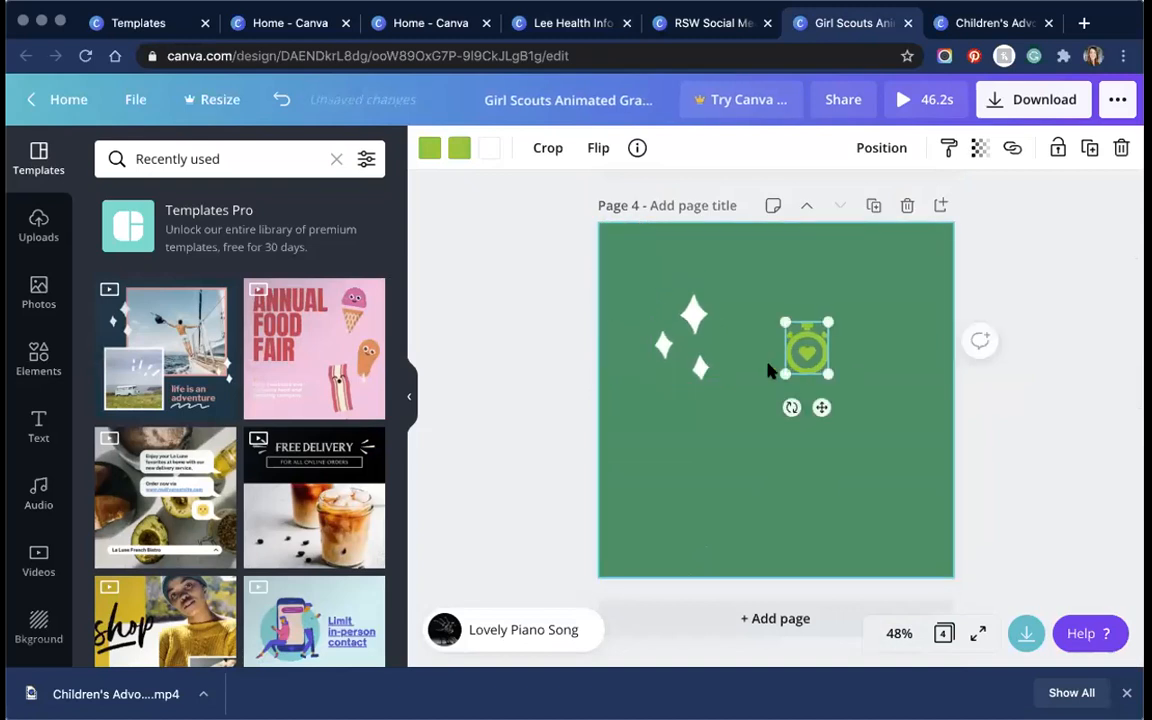
Step: Recolour the stopwatch icon dark blue and enlarge it to the right of the sparkles
click(459, 148)
click(214, 330)
click(164, 416)
drag(783, 371, 711, 458)
mouse_move(787, 362)
mouse_down()
mouse_move(843, 324)
mouse_move(782, 352)
mouse_move(787, 369)
mouse_up()
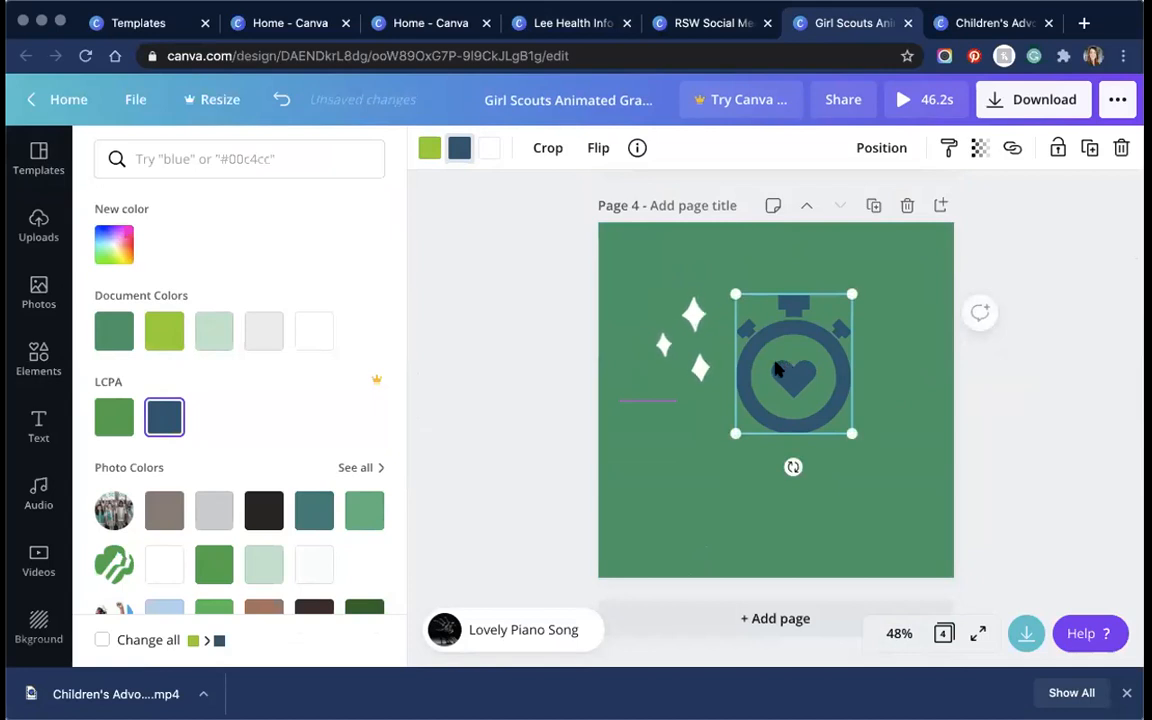
click(713, 22)
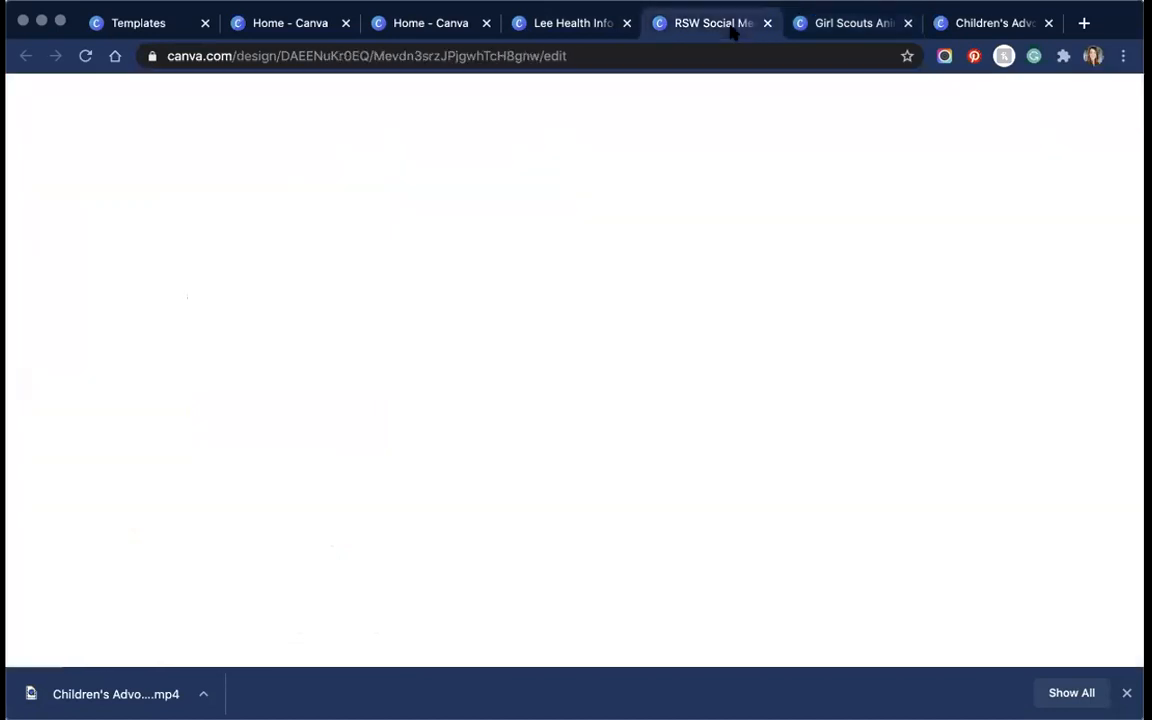
Step: Cycle through the Lee Health, Girl Scouts and RSW designs, ending on the Children's Advocacy Center design
click(566, 24)
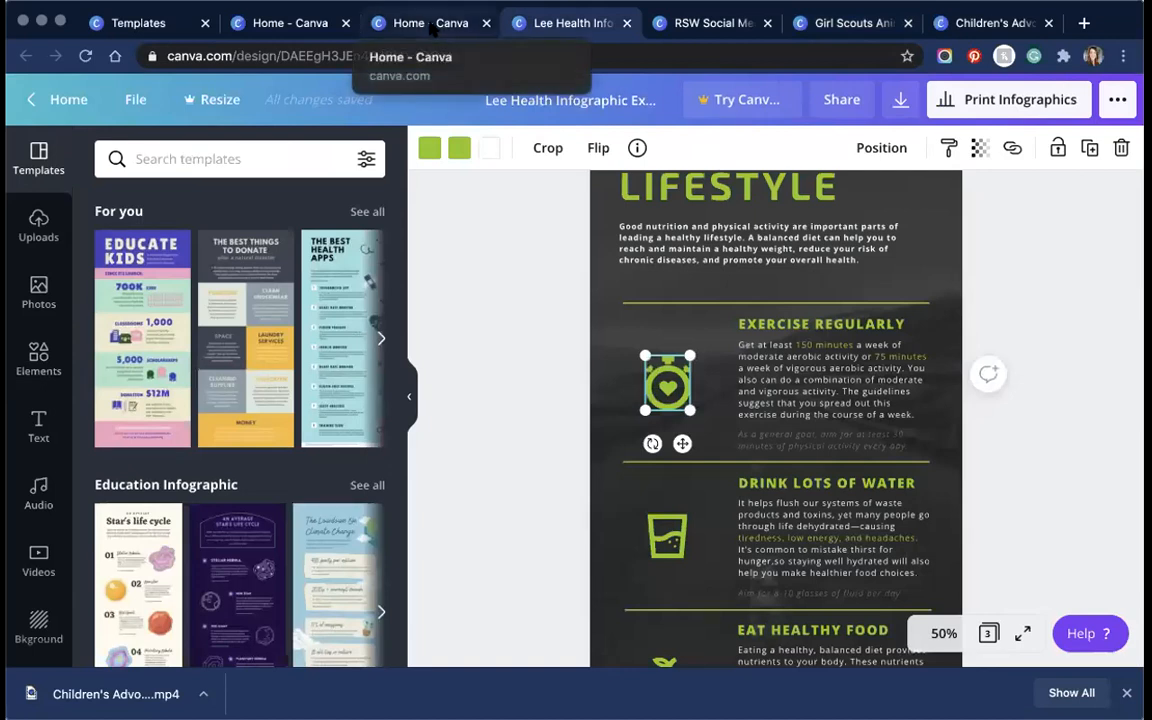
click(858, 24)
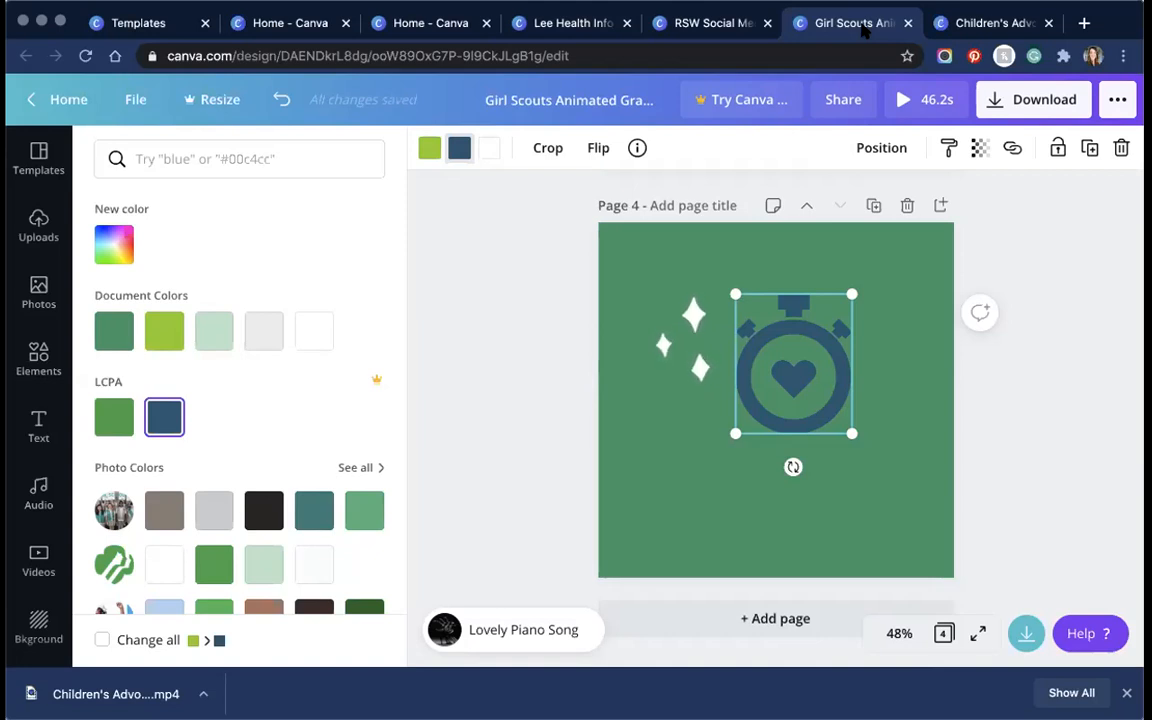
click(705, 22)
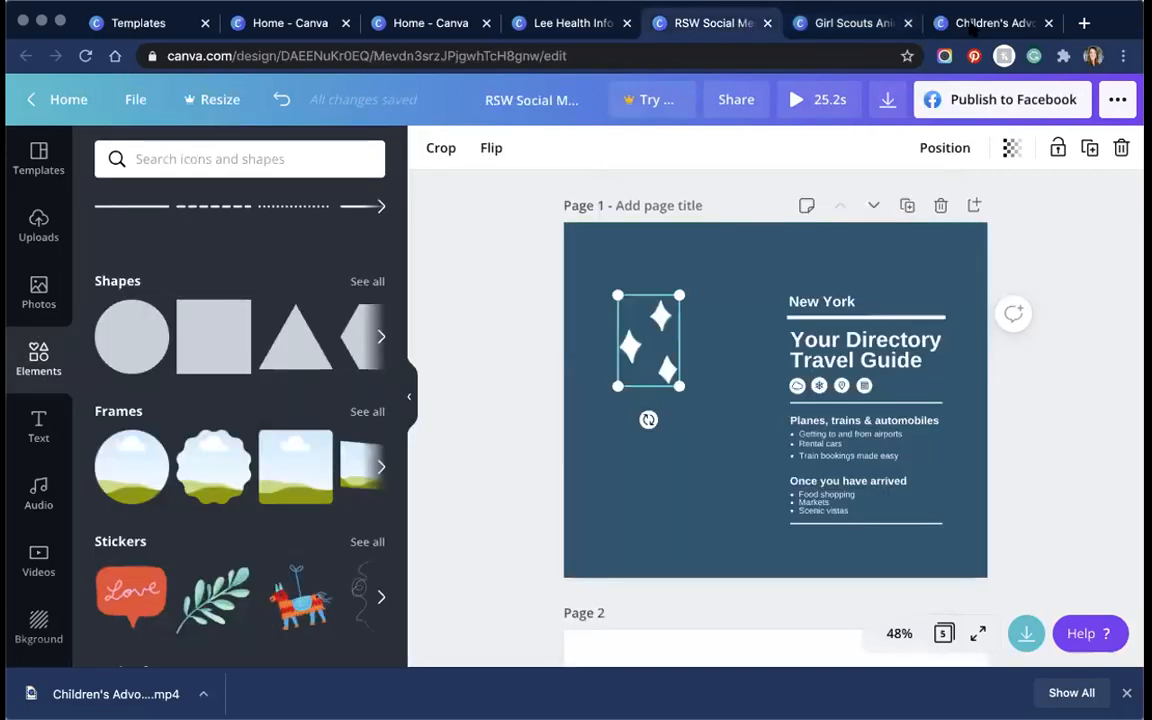
click(976, 23)
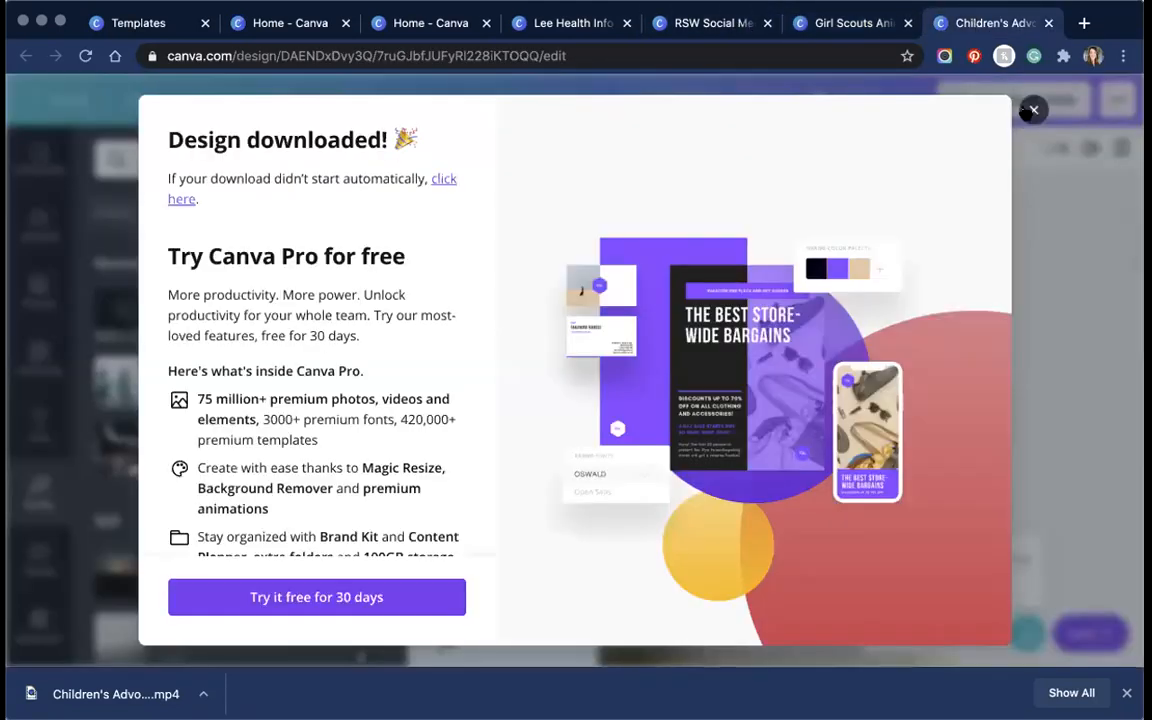
Step: Dismiss the Design downloaded notice and scroll down through the Children's Advocacy Center pages
click(1031, 110)
scroll(802, 334, up, 4)
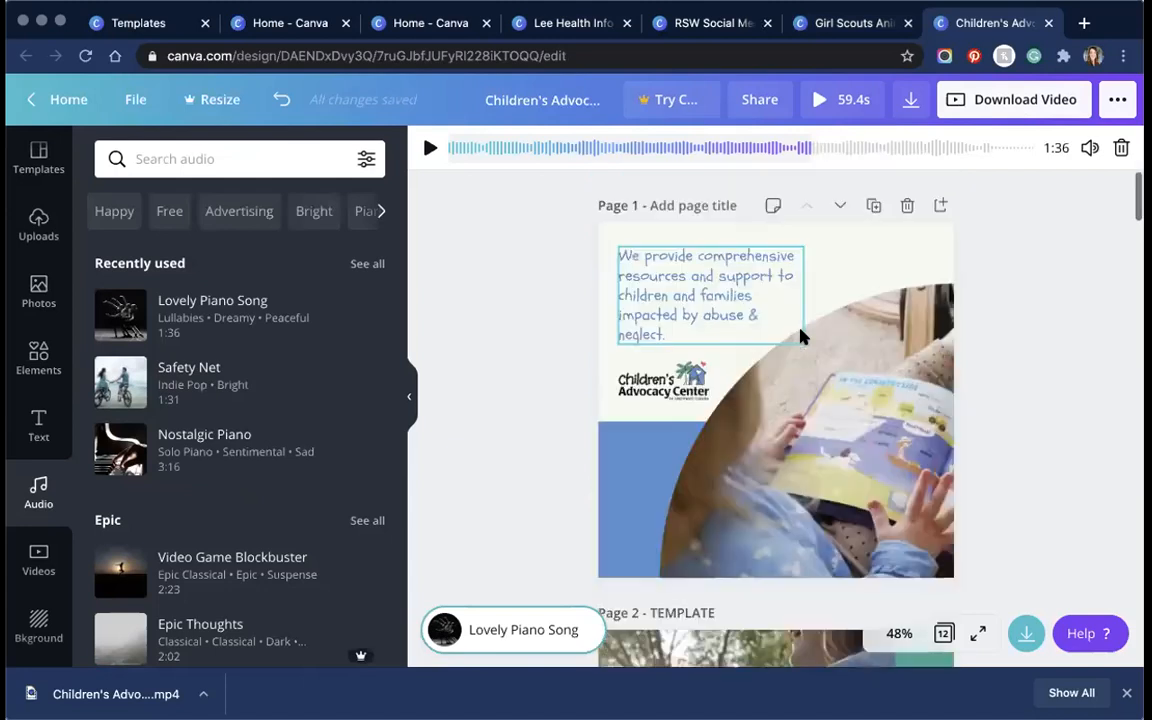
scroll(802, 334, down, 6)
scroll(800, 336, down, 12)
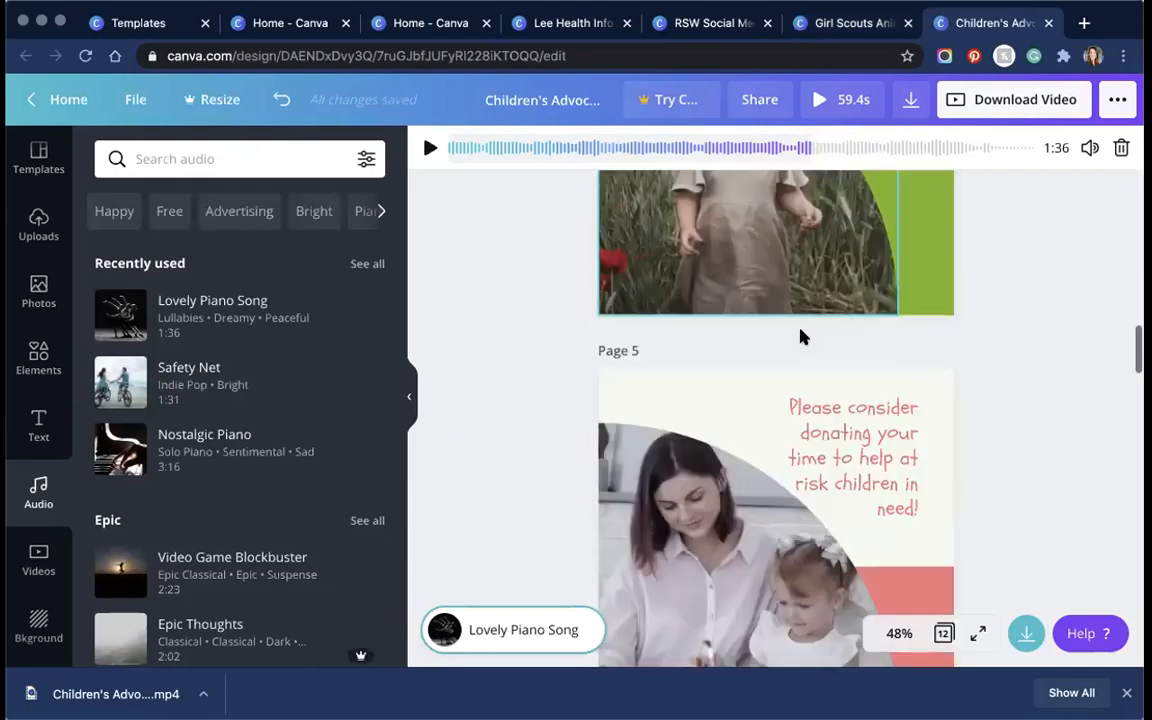
scroll(800, 336, down, 8)
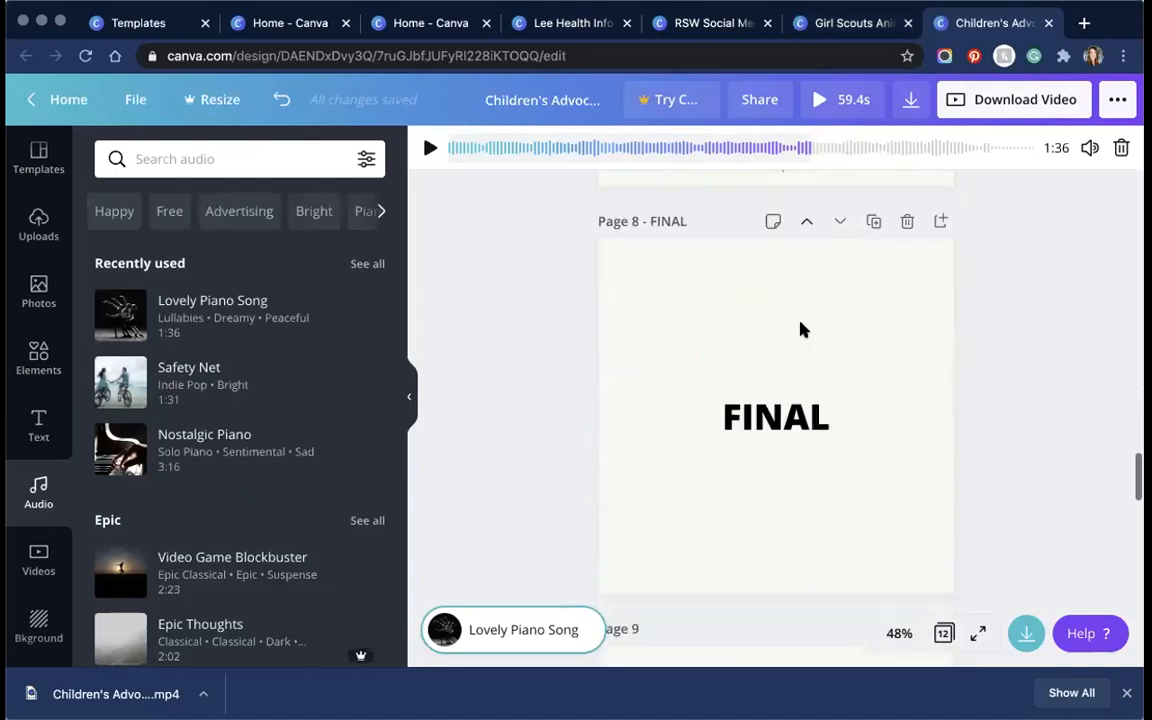
Step: Select the mission statement on page 9 and the volunteers message on page 10
click(650, 240)
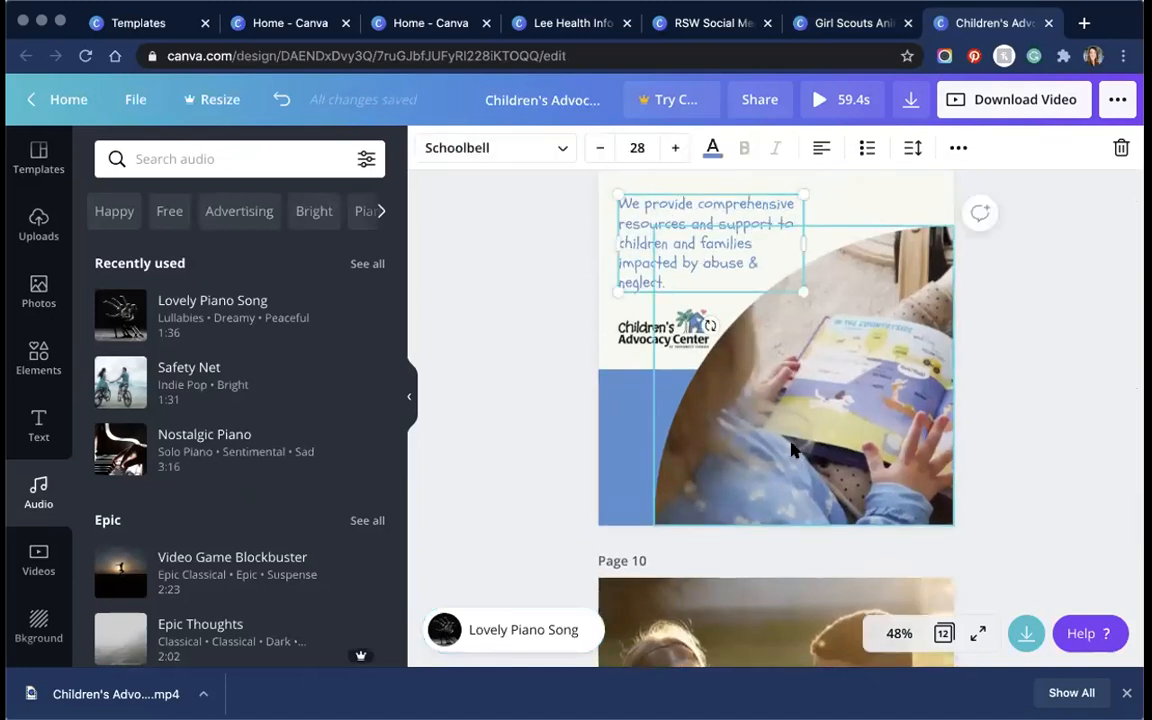
scroll(760, 420, down, 5)
click(905, 457)
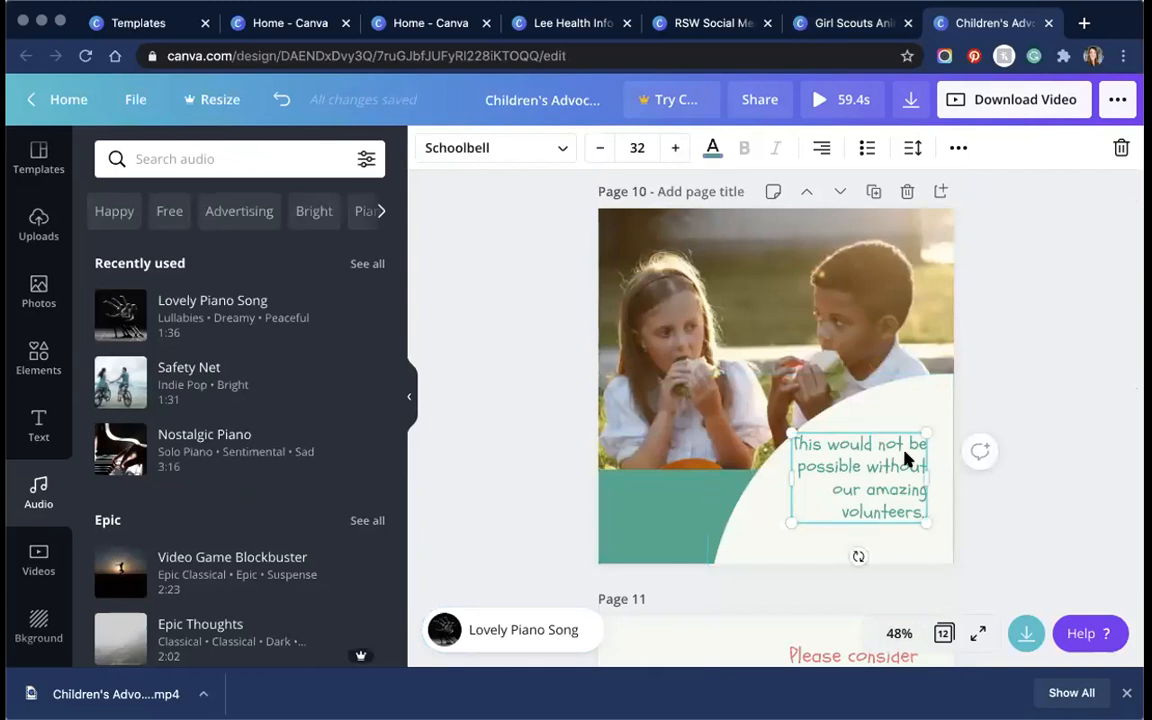
scroll(1035, 373, down, 1)
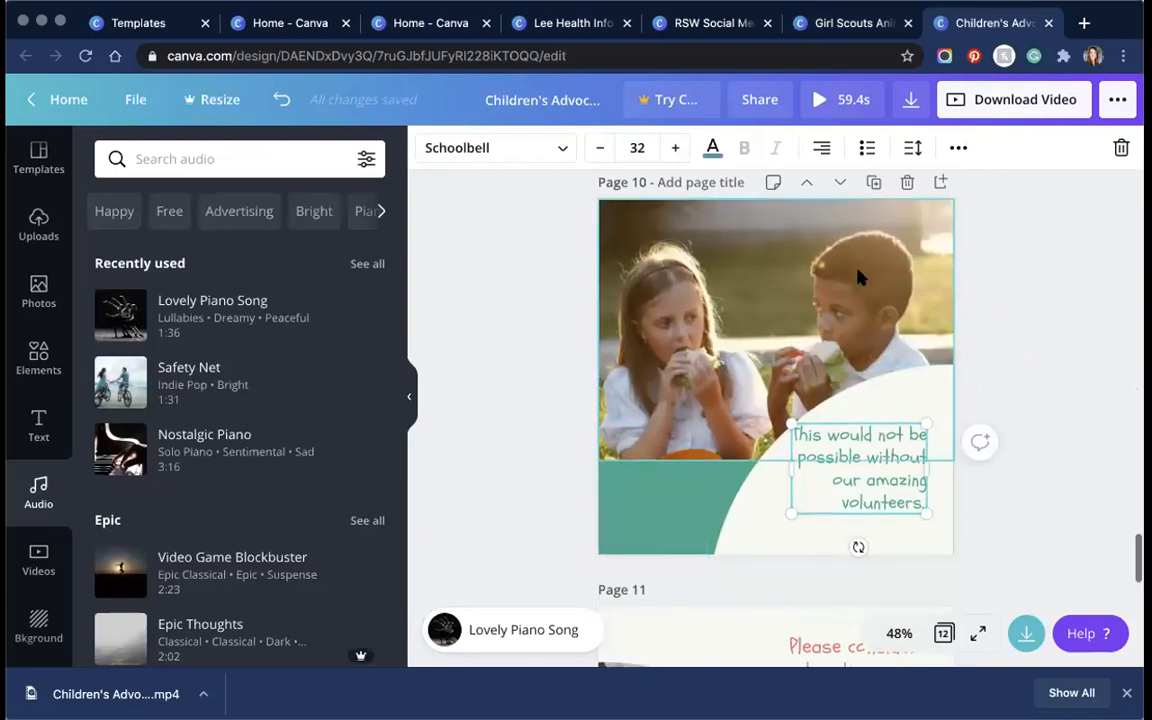
click(566, 22)
Step: Search the templates for 'healthy' beside the Lee Health infographic
scroll(566, 313, up, 5)
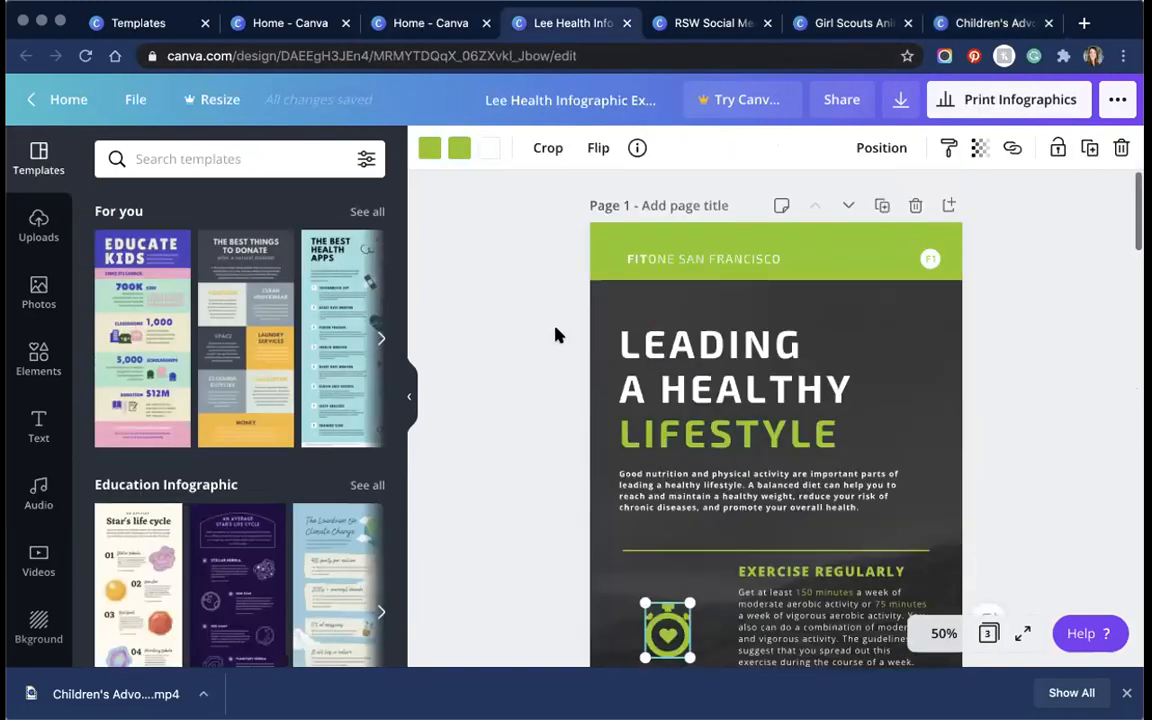
scroll(558, 335, down, 2)
scroll(558, 335, up, 2)
scroll(558, 335, down, 1)
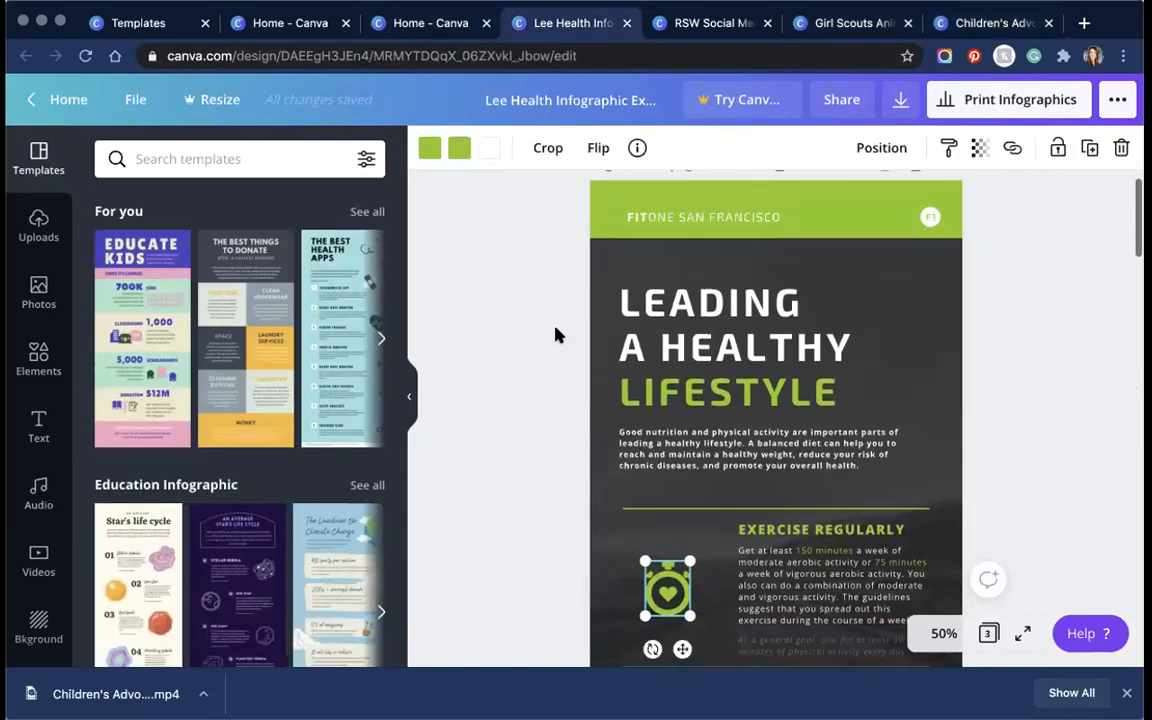
click(195, 159)
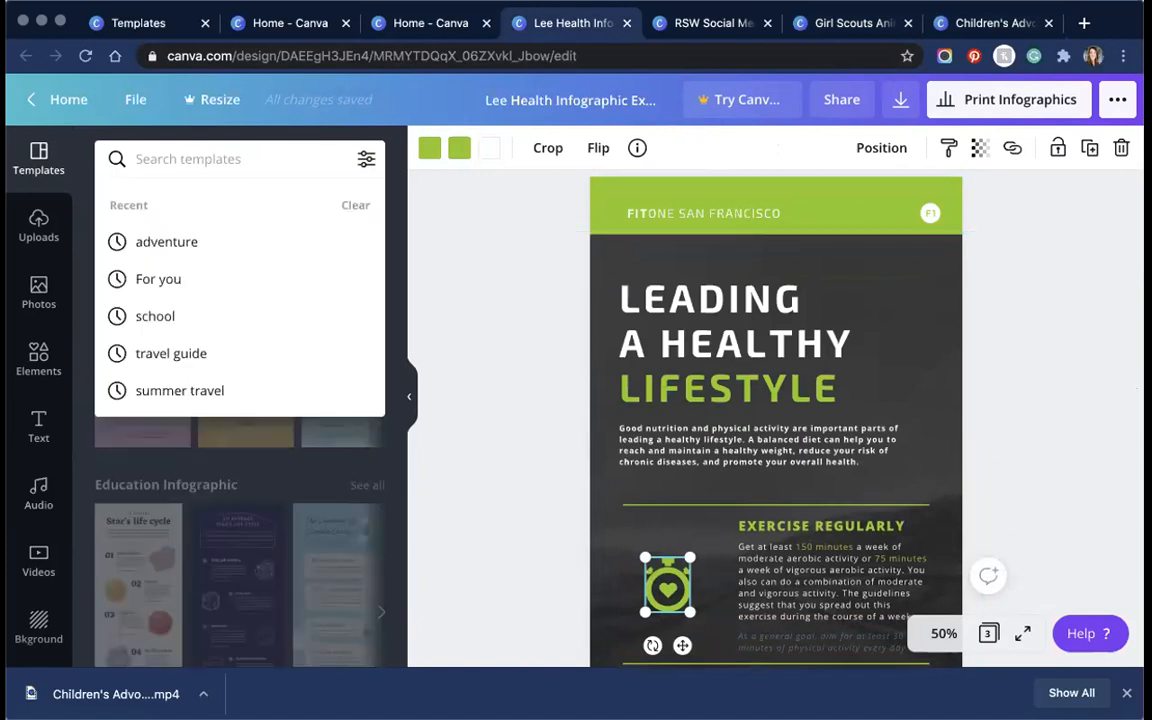
text(health)
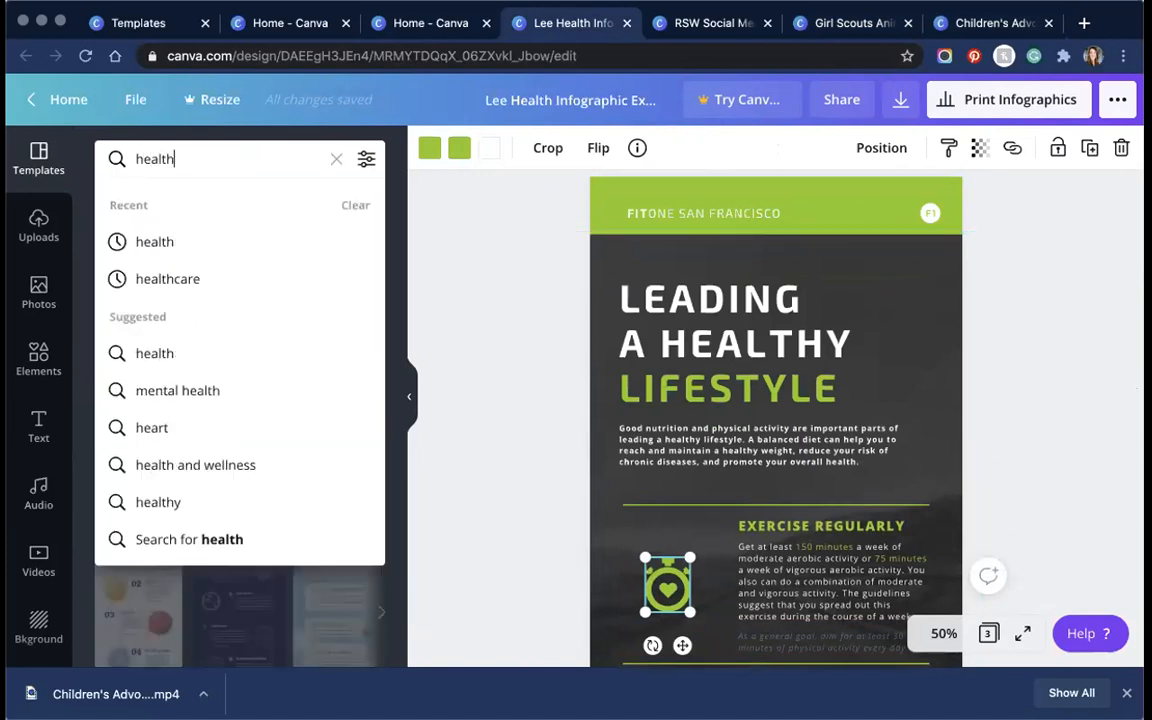
text(y)
key(Return)
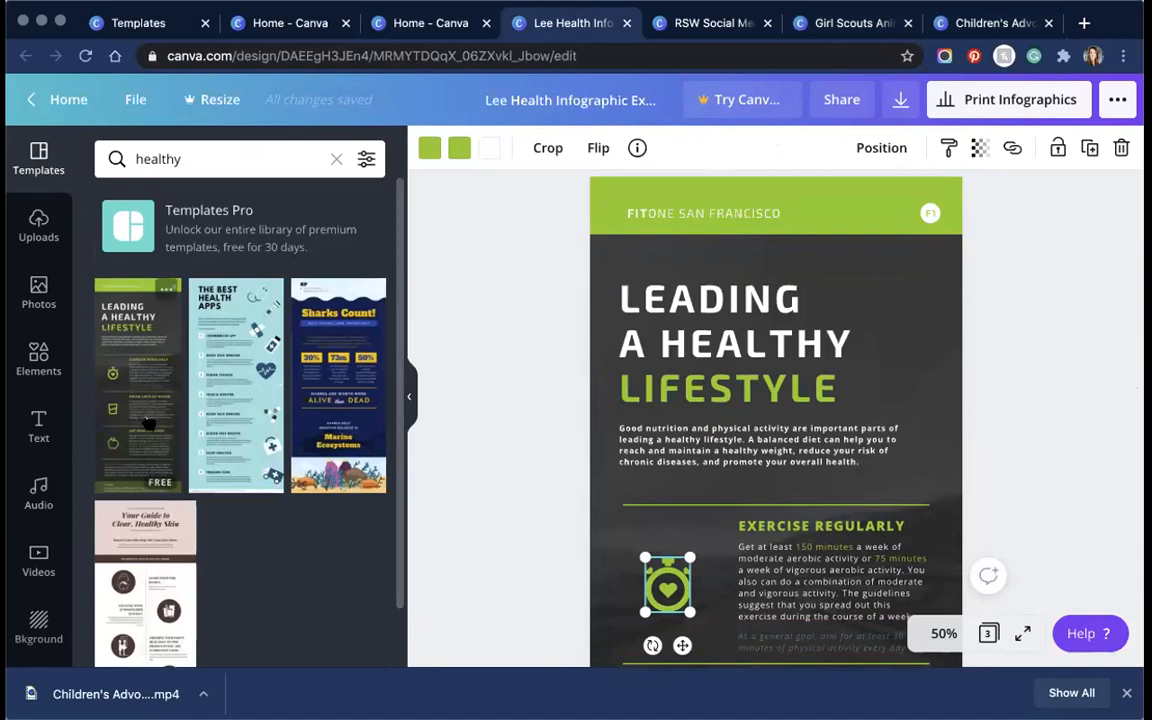
scroll(935, 447, down, 5)
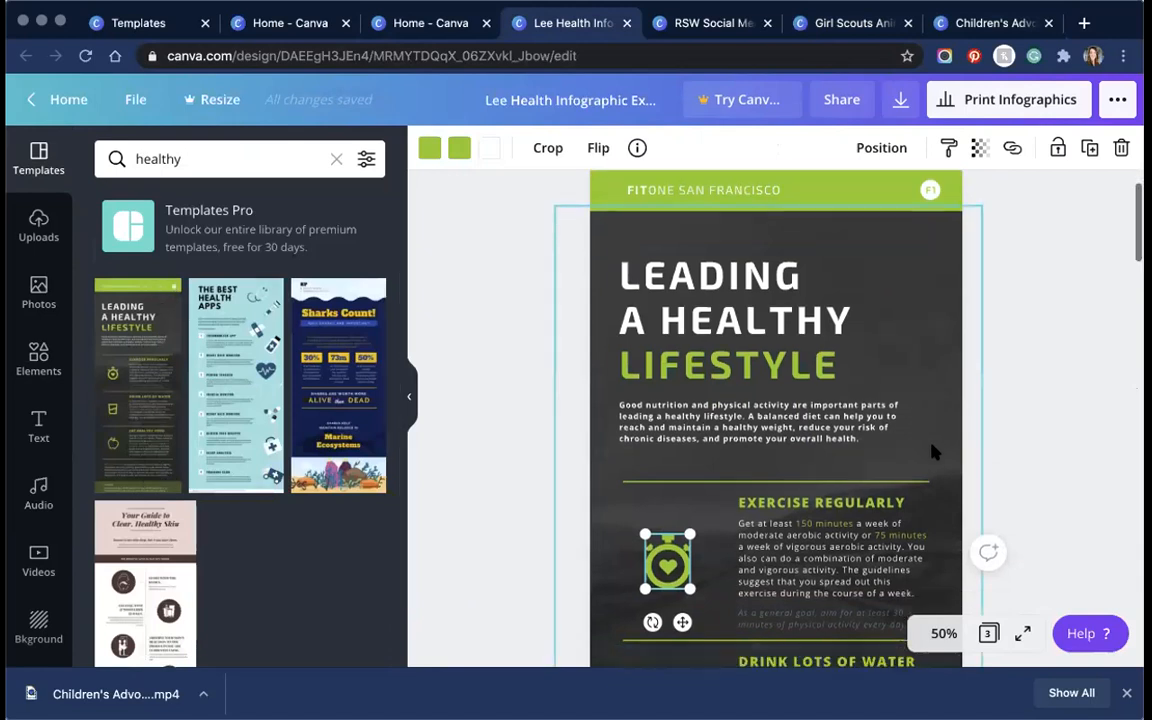
Step: Zoom out to 25% to view whole pages, then set the zoom to 75%
click(944, 633)
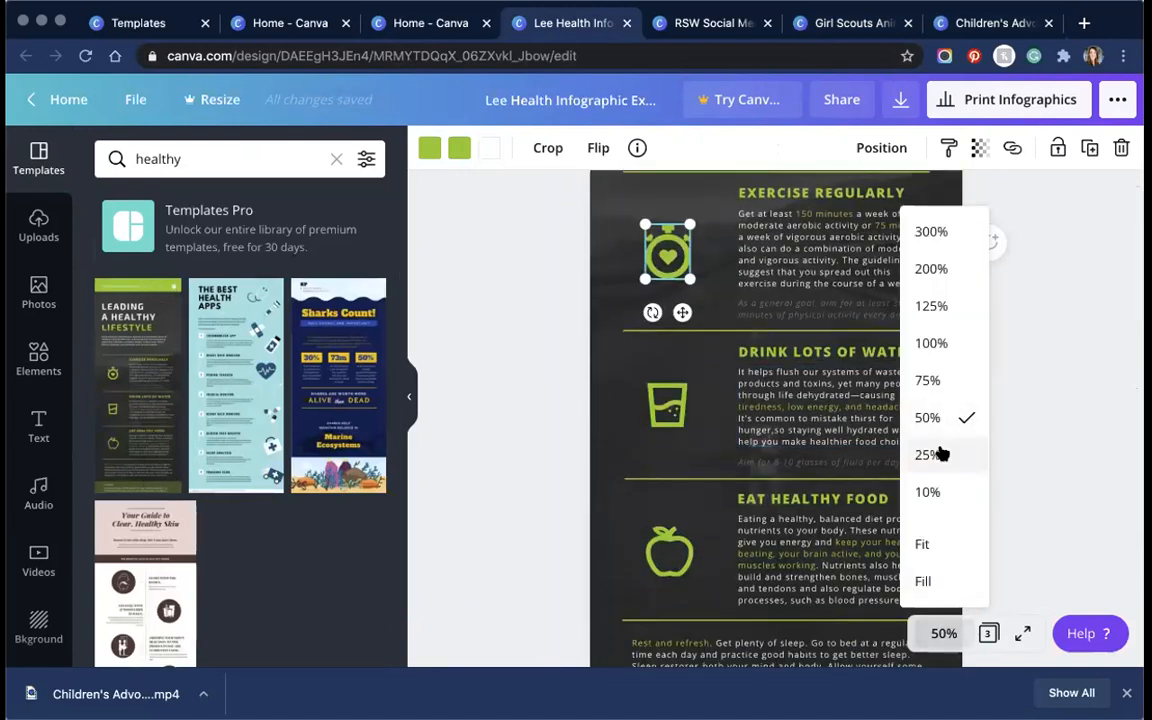
click(934, 455)
scroll(952, 449, down, 5)
scroll(952, 449, down, 1)
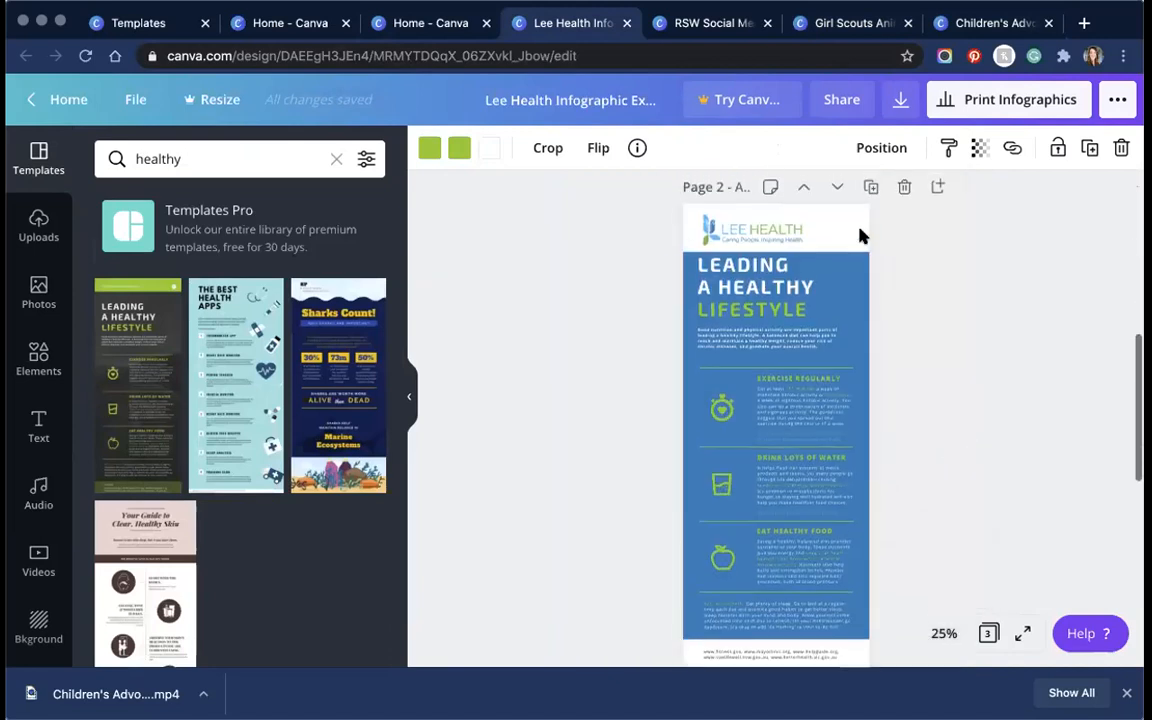
click(943, 633)
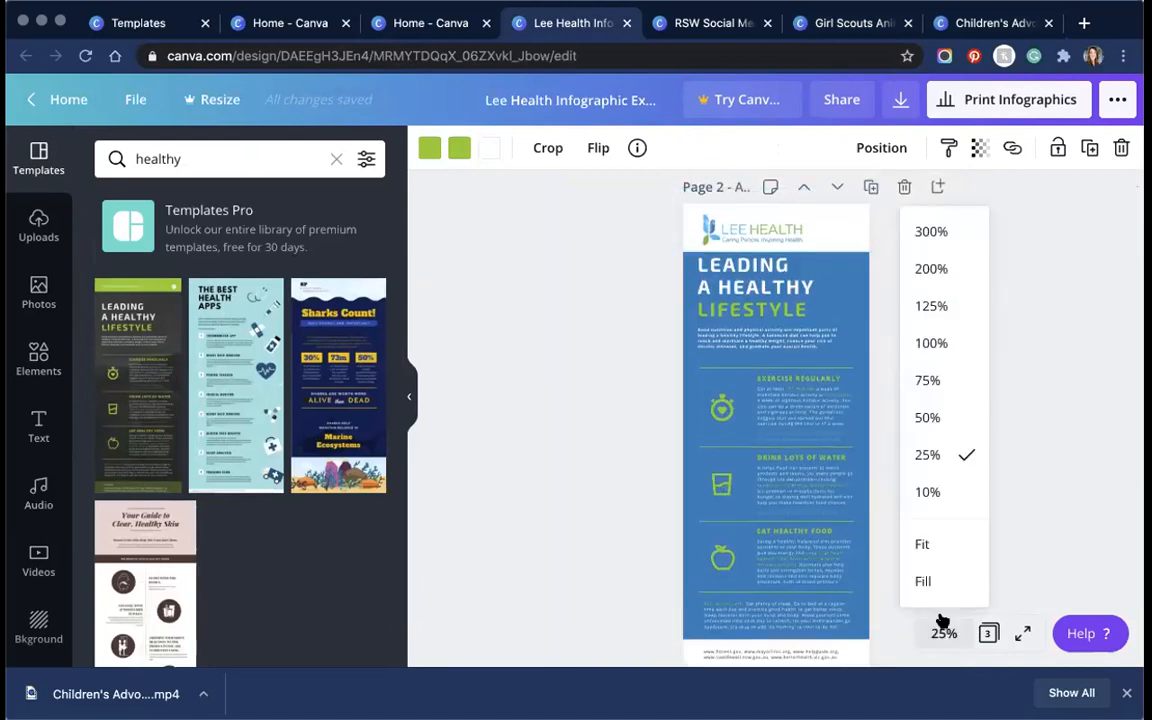
click(946, 377)
scroll(950, 375, up, 5)
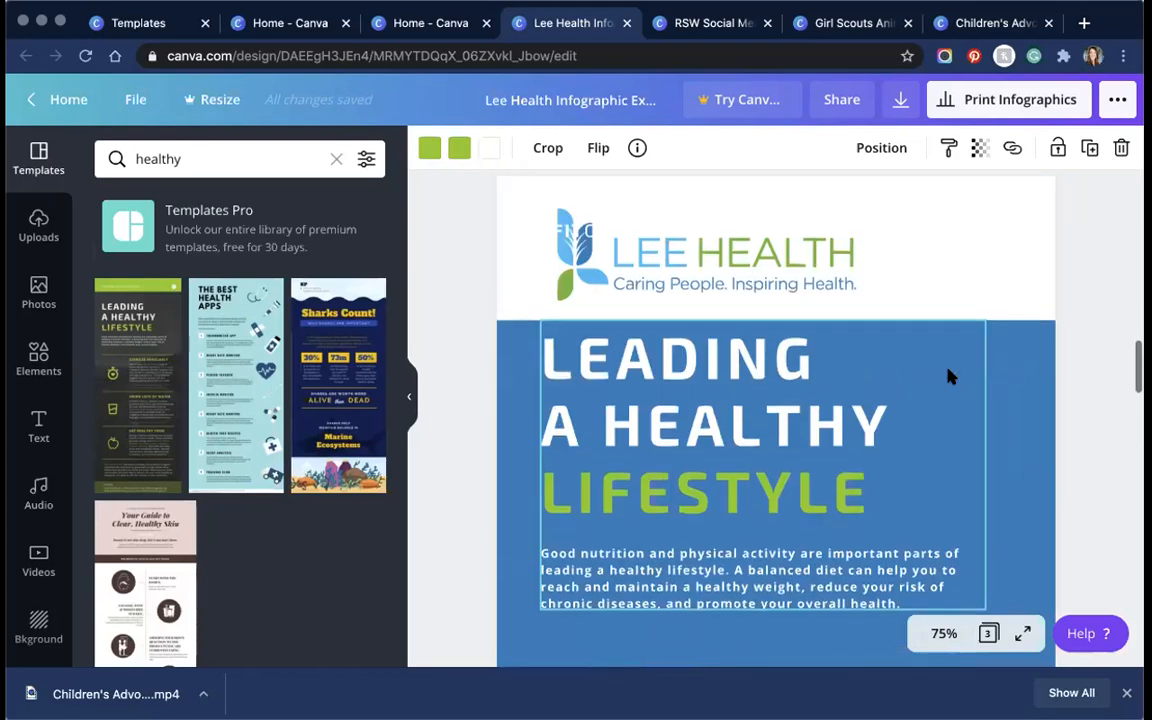
Step: Delete the stray text box sitting over the Lee Health logo
click(567, 228)
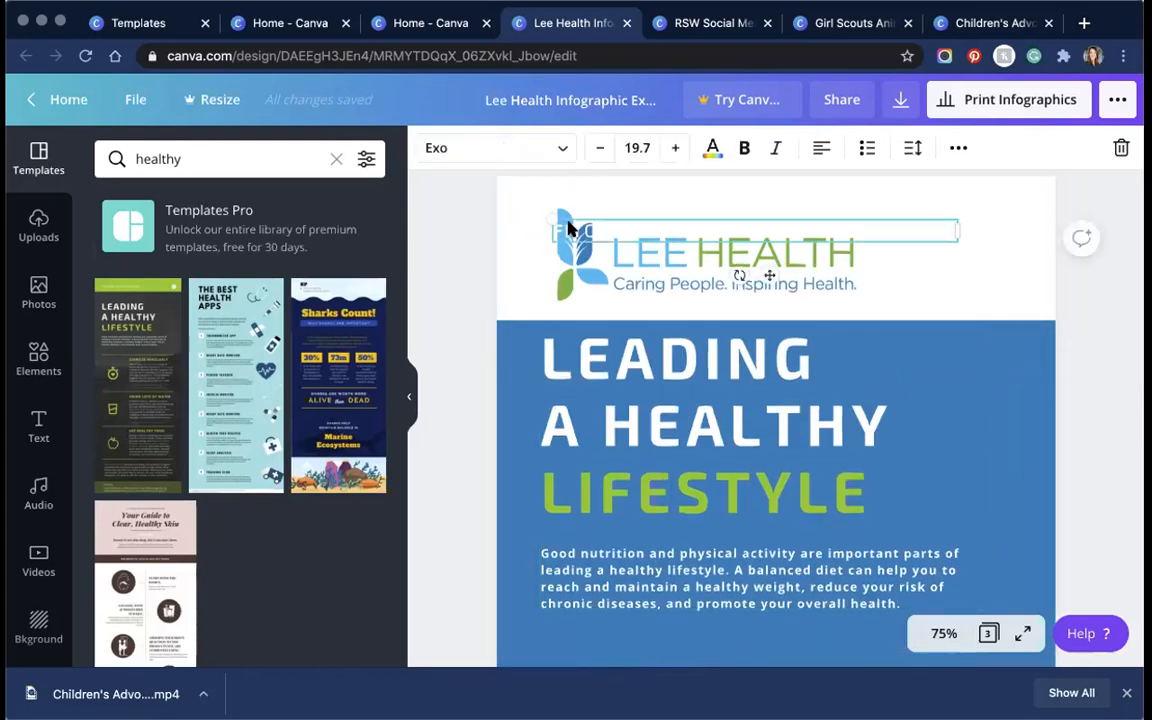
key(BackSpace)
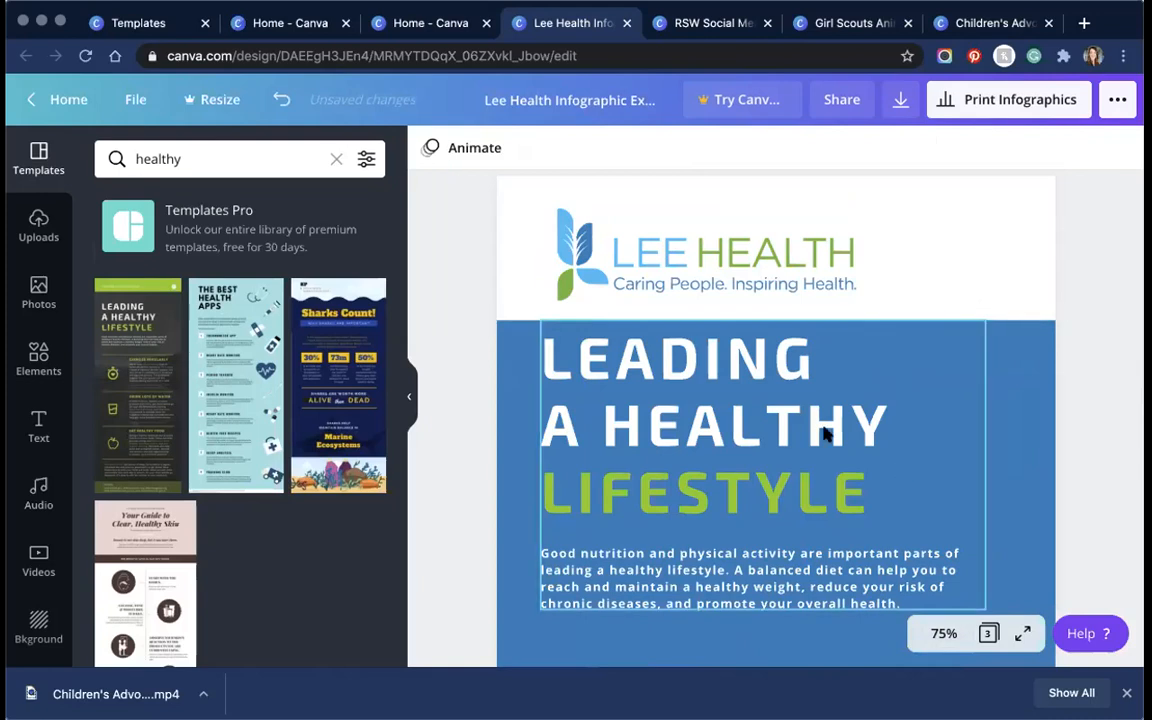
scroll(815, 310, up, 1)
scroll(815, 310, up, 20)
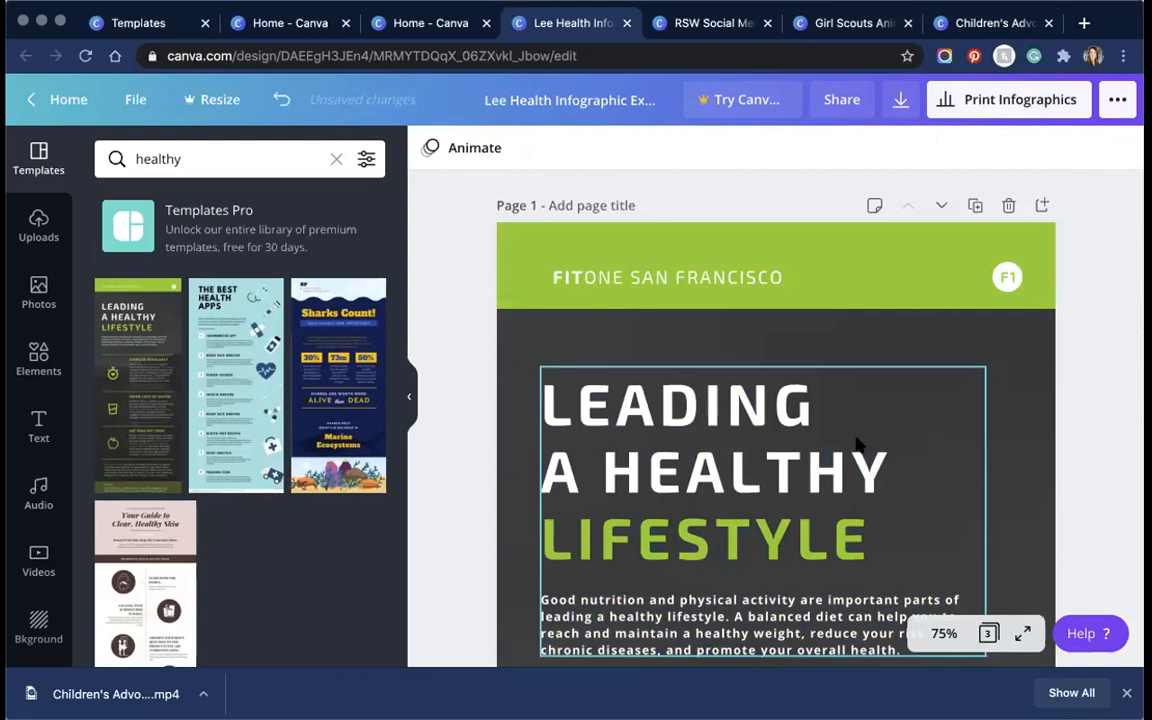
scroll(769, 389, down, 5)
Step: Set the infographic zoom to 50% and scroll down through its pages
click(937, 636)
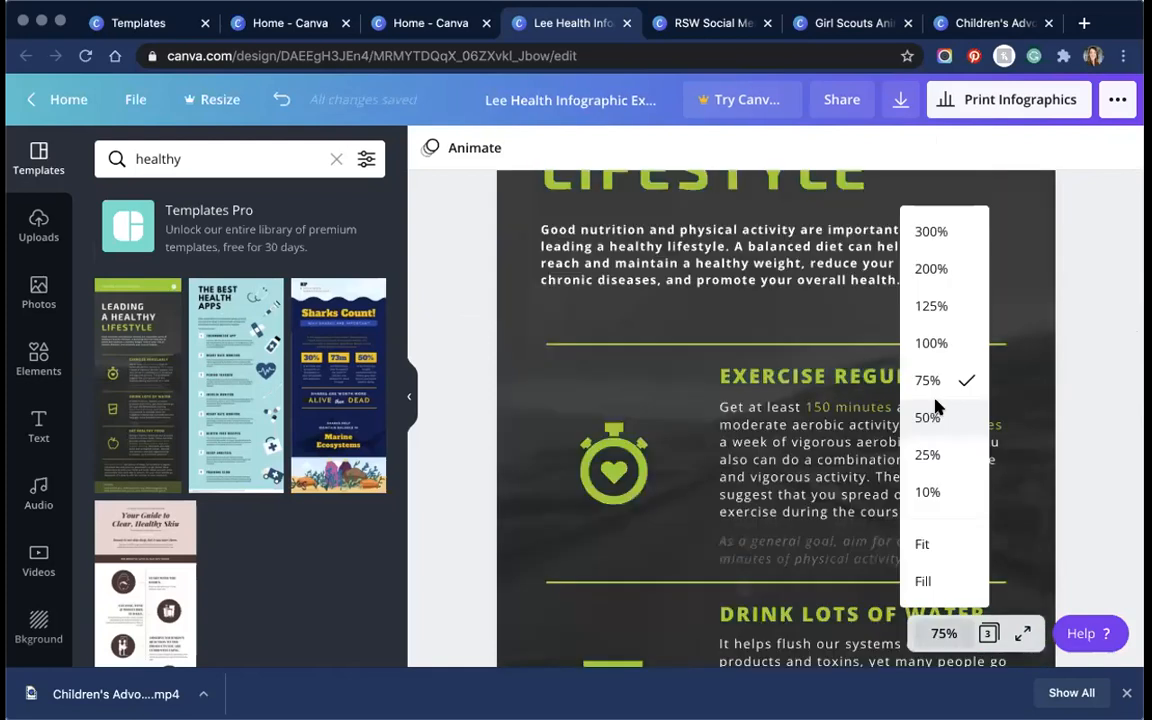
click(938, 414)
scroll(851, 479, down, 5)
scroll(851, 479, down, 5)
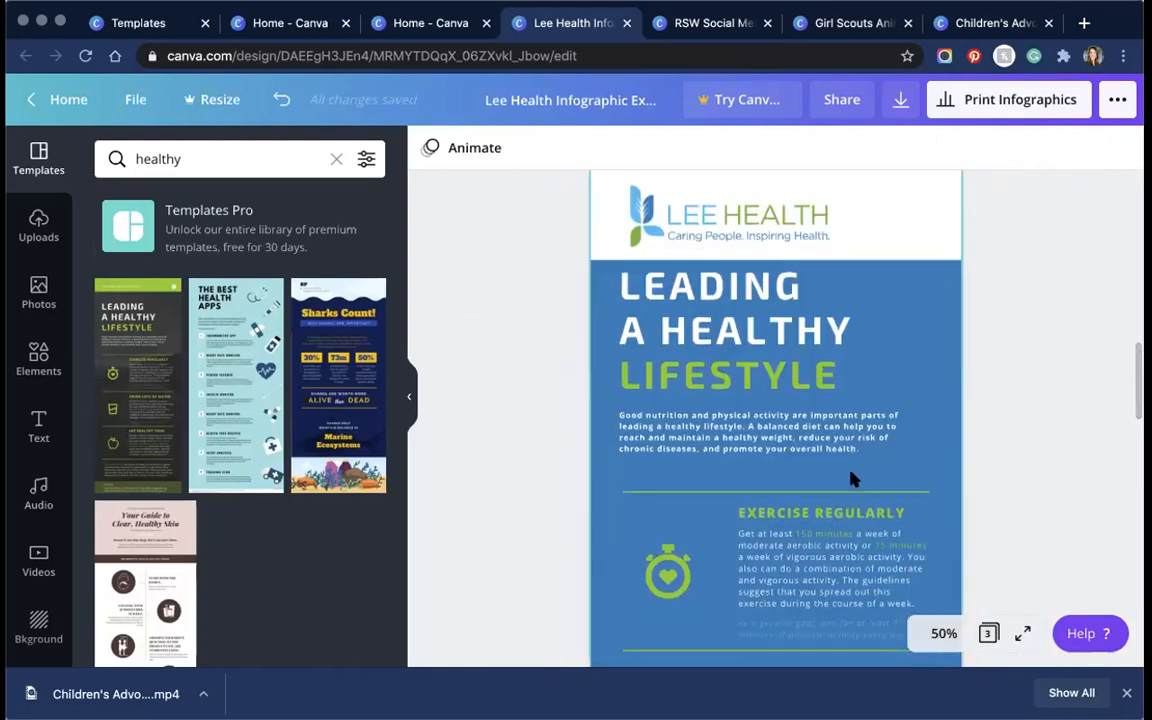
scroll(951, 480, down, 10)
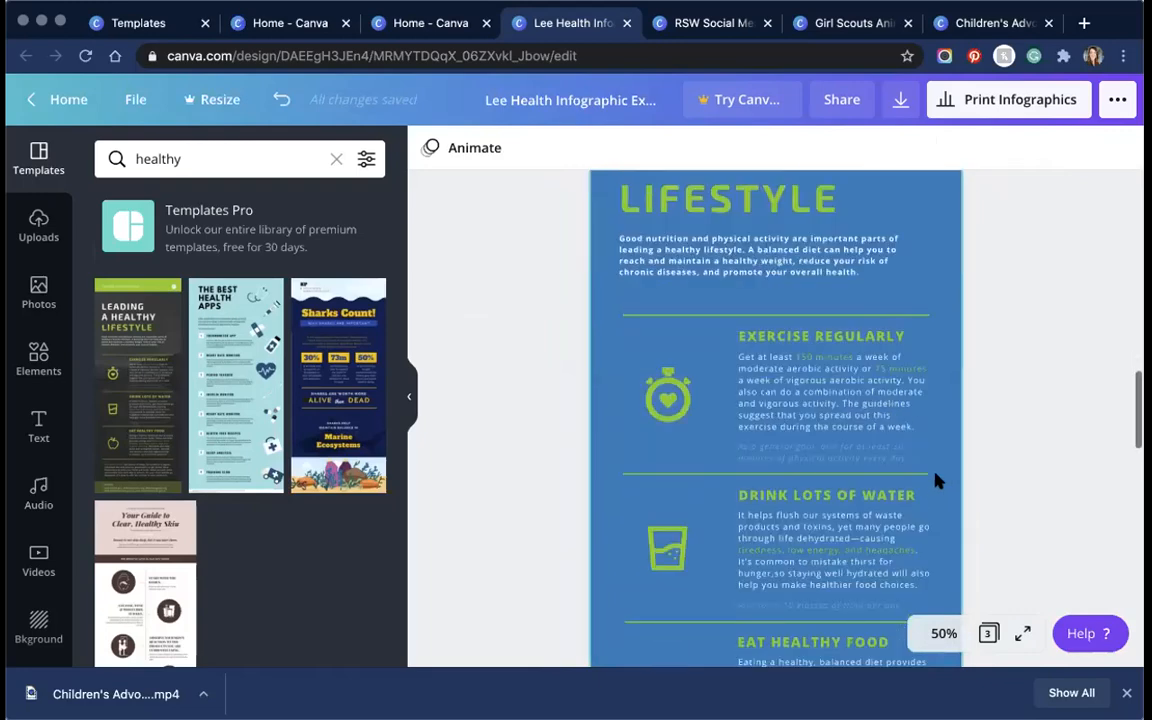
scroll(935, 481, down, 15)
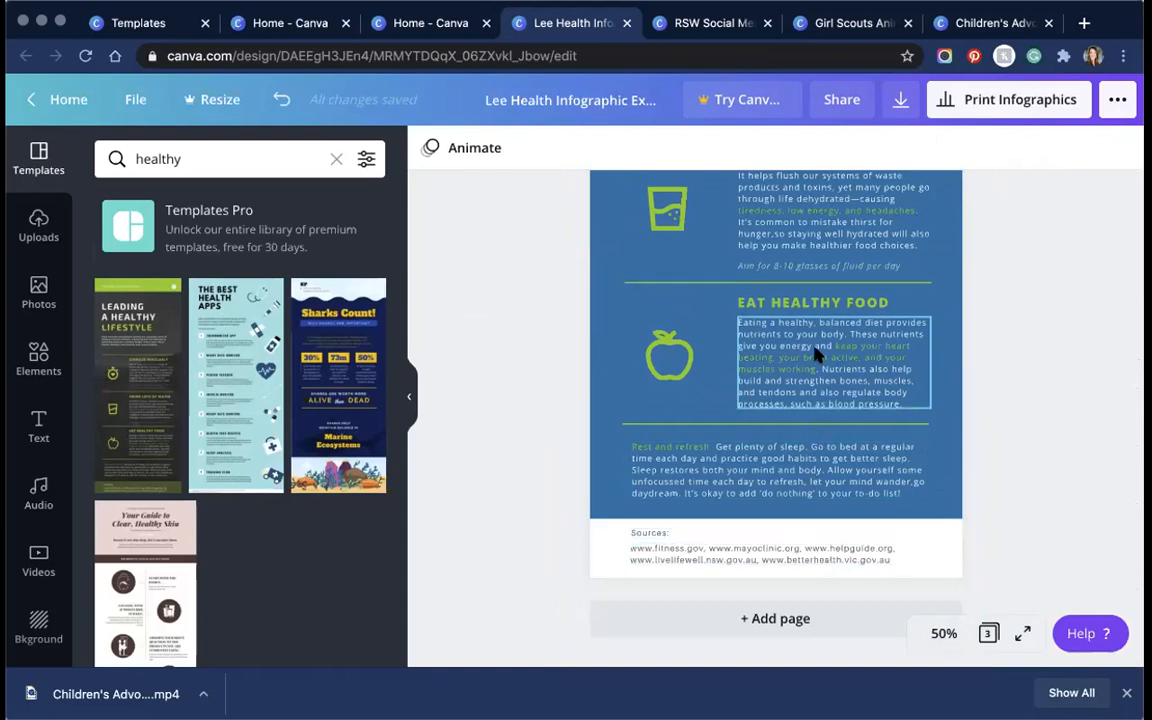
Step: Scroll back to Page 2 and select its LEADING A HEALTHY LIFESTYLE heading
scroll(815, 357, up, 5)
scroll(815, 357, up, 5)
scroll(820, 360, down, 5)
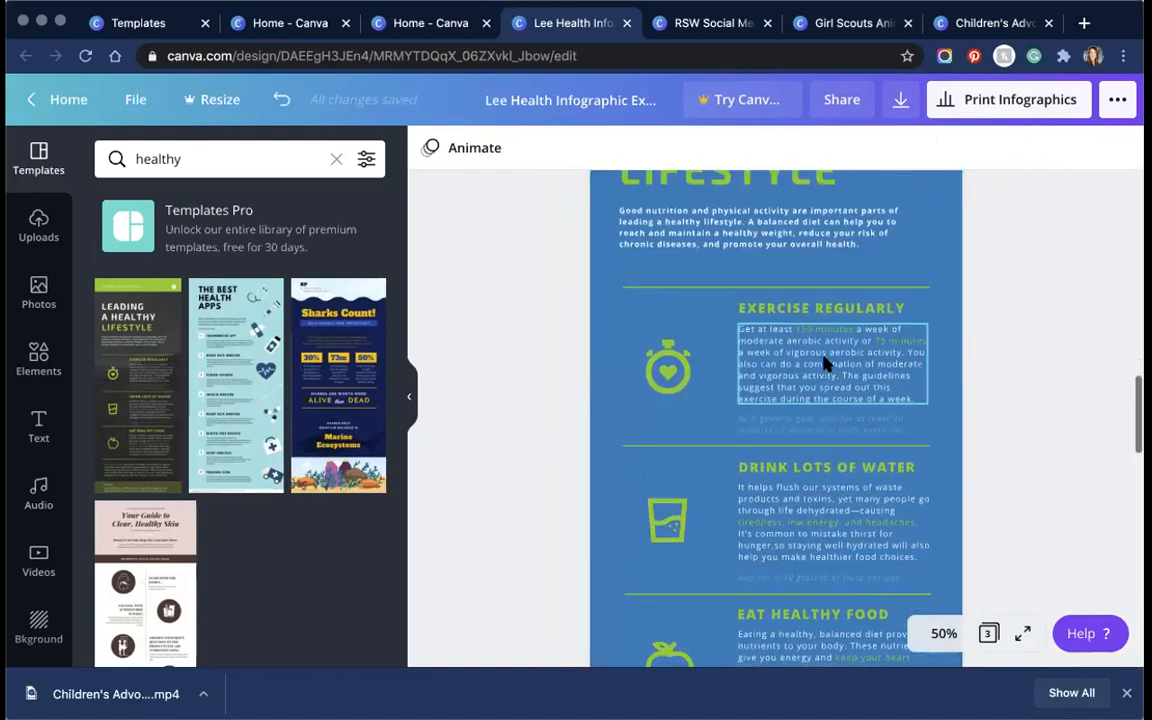
scroll(825, 366, up, 5)
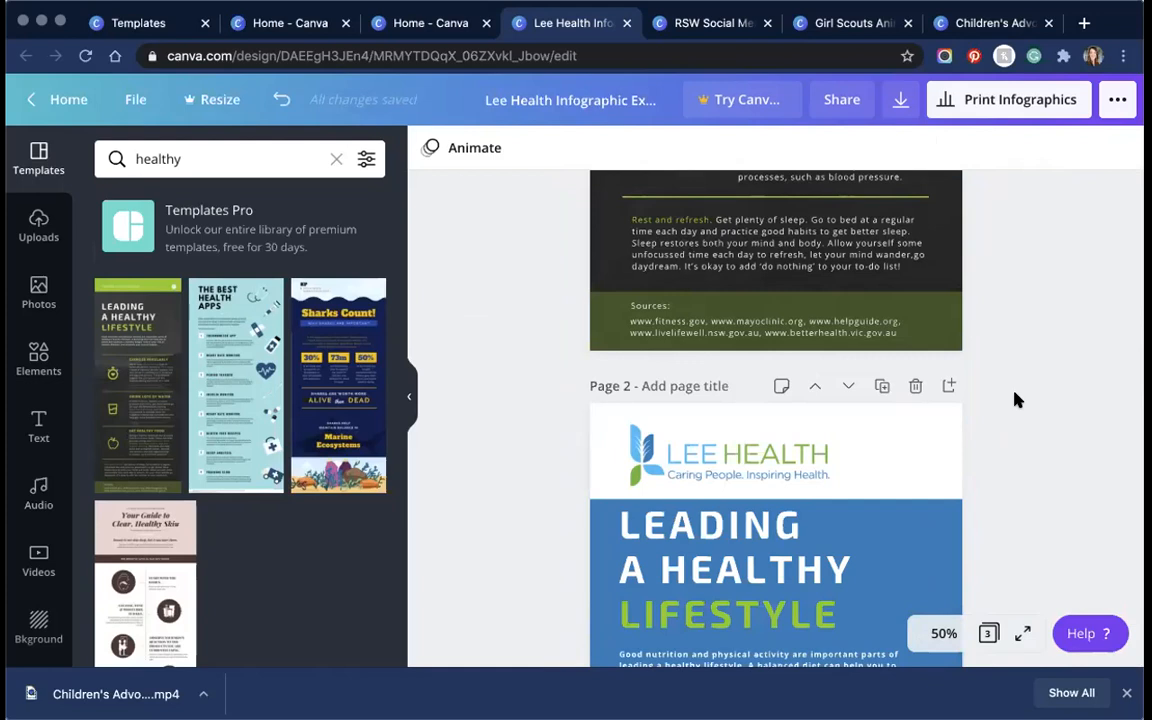
scroll(766, 452, down, 3)
click(766, 432)
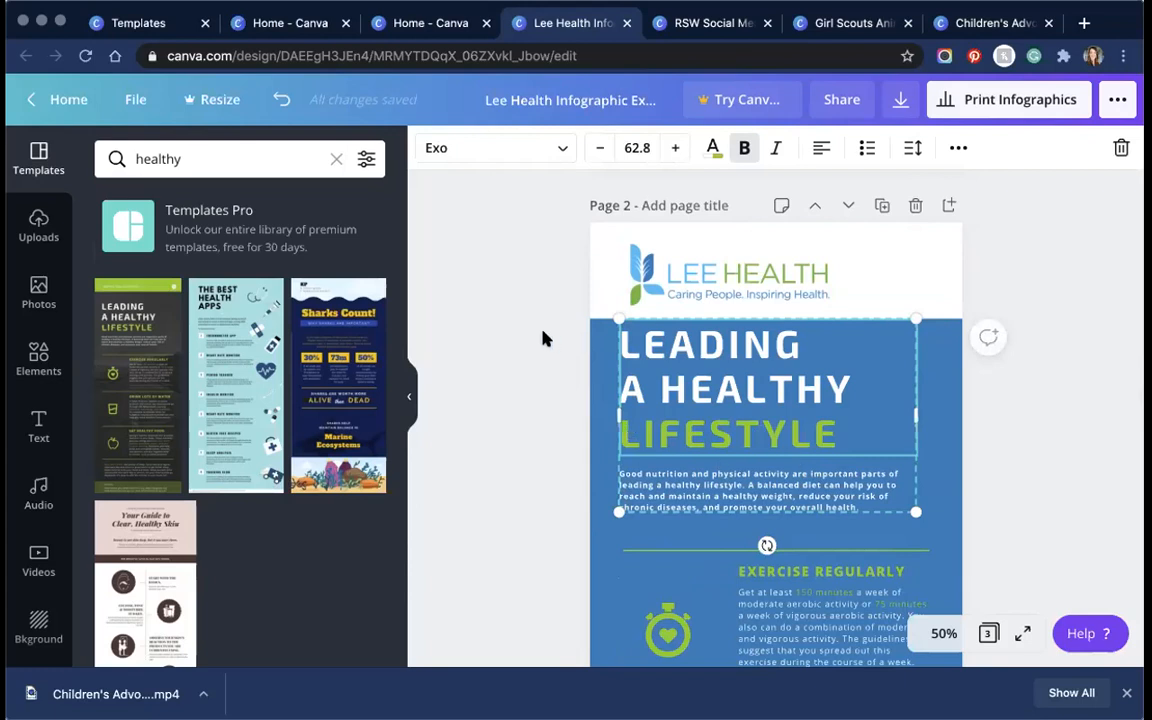
click(187, 25)
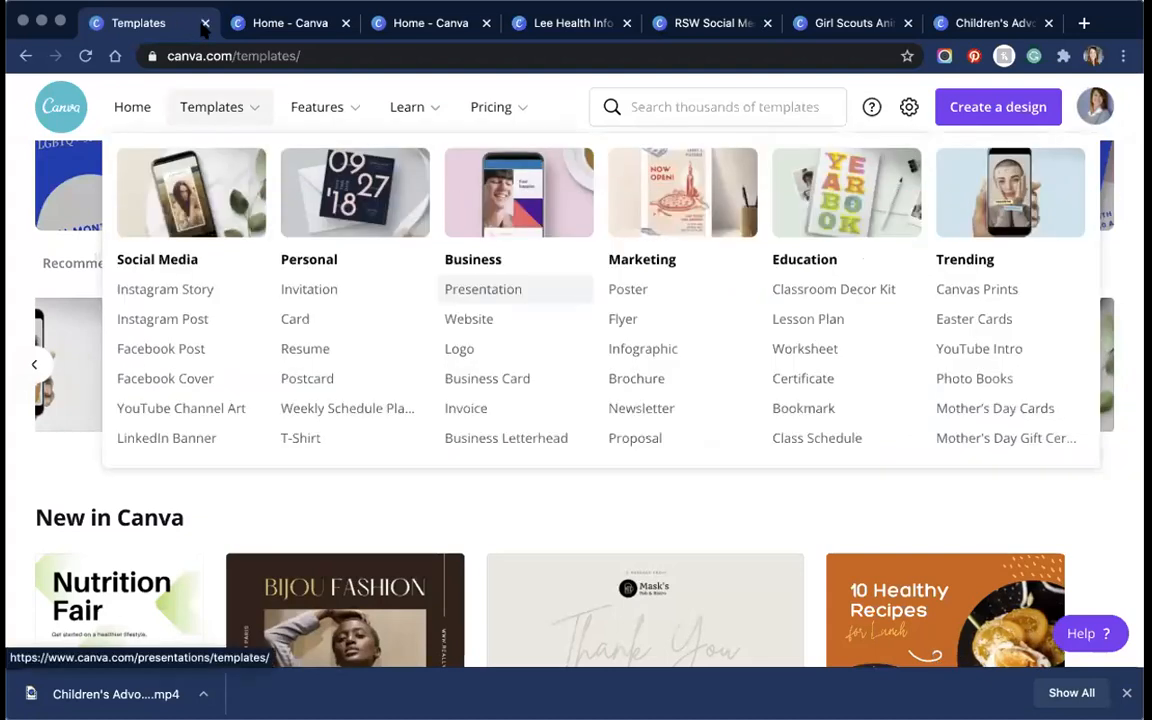
Step: Go to the Design School Tutorials page from the Learn menu
mouse_move(406, 106)
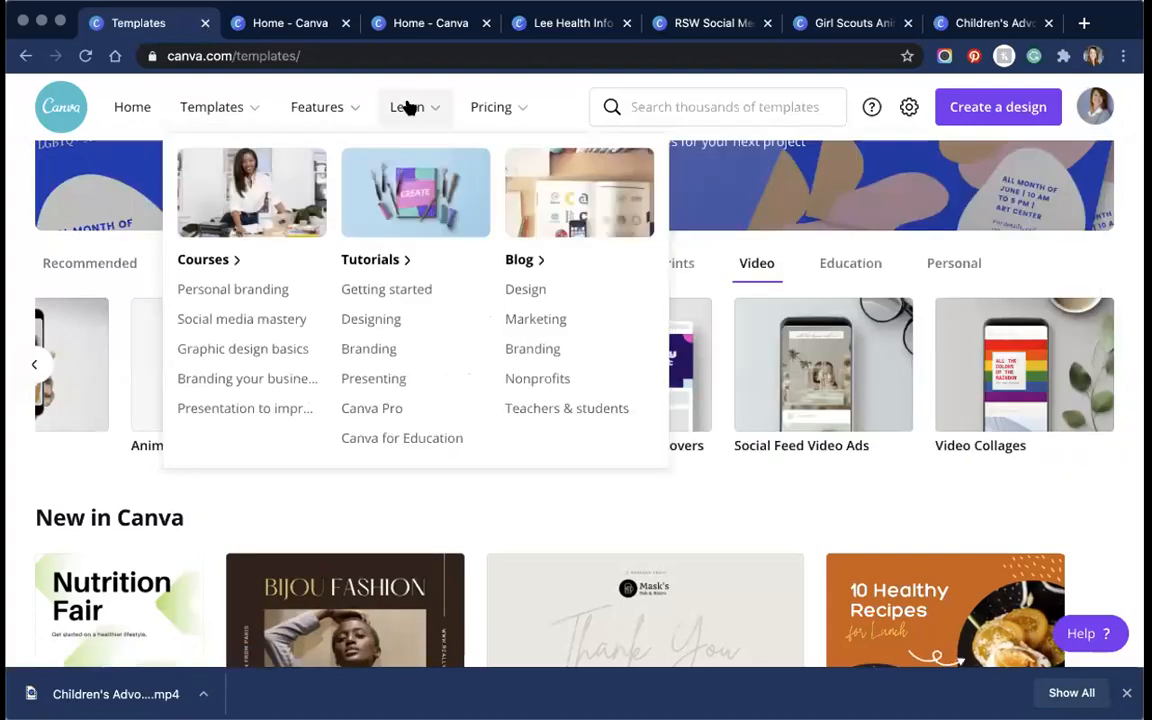
click(389, 261)
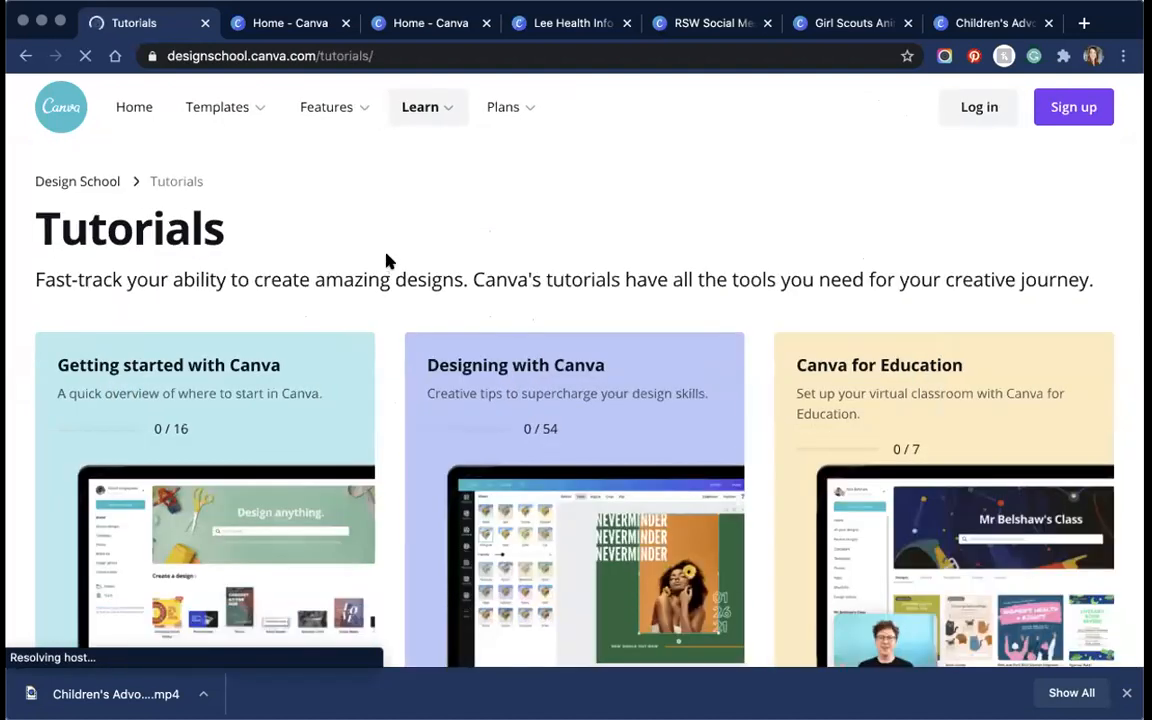
Step: Scroll through the Design School courses, including Canva Pro, Branding and Presenting with Canva
scroll(915, 198, down, 3)
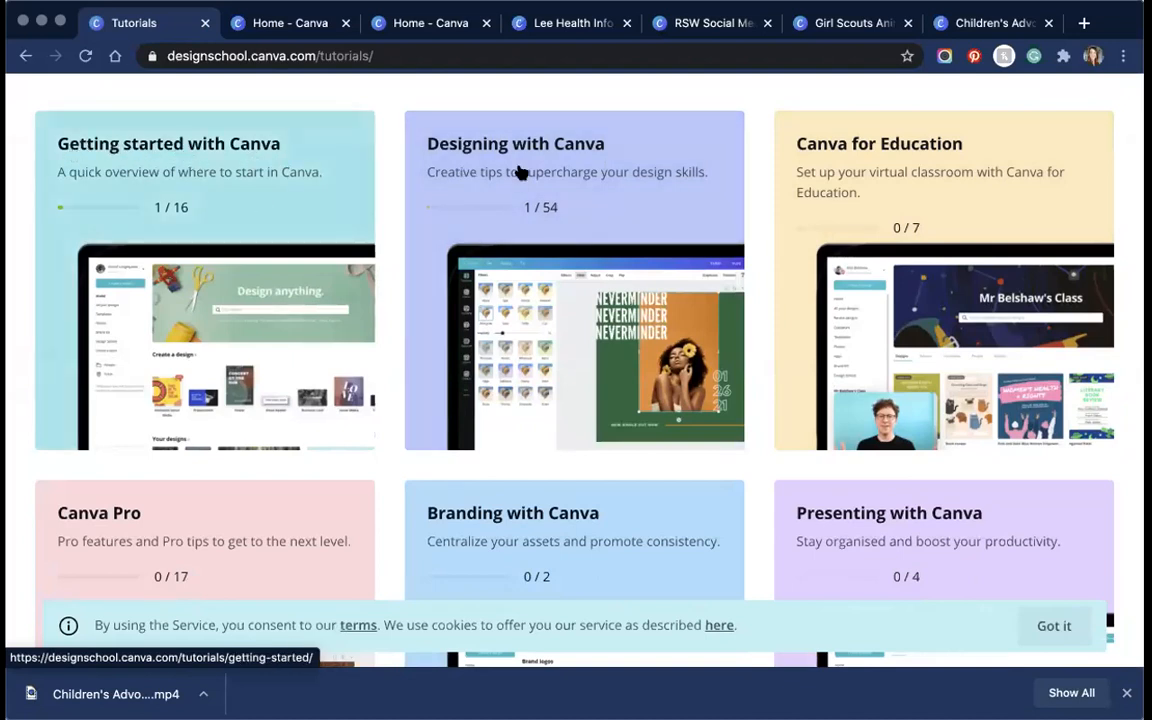
scroll(622, 290, down, 2)
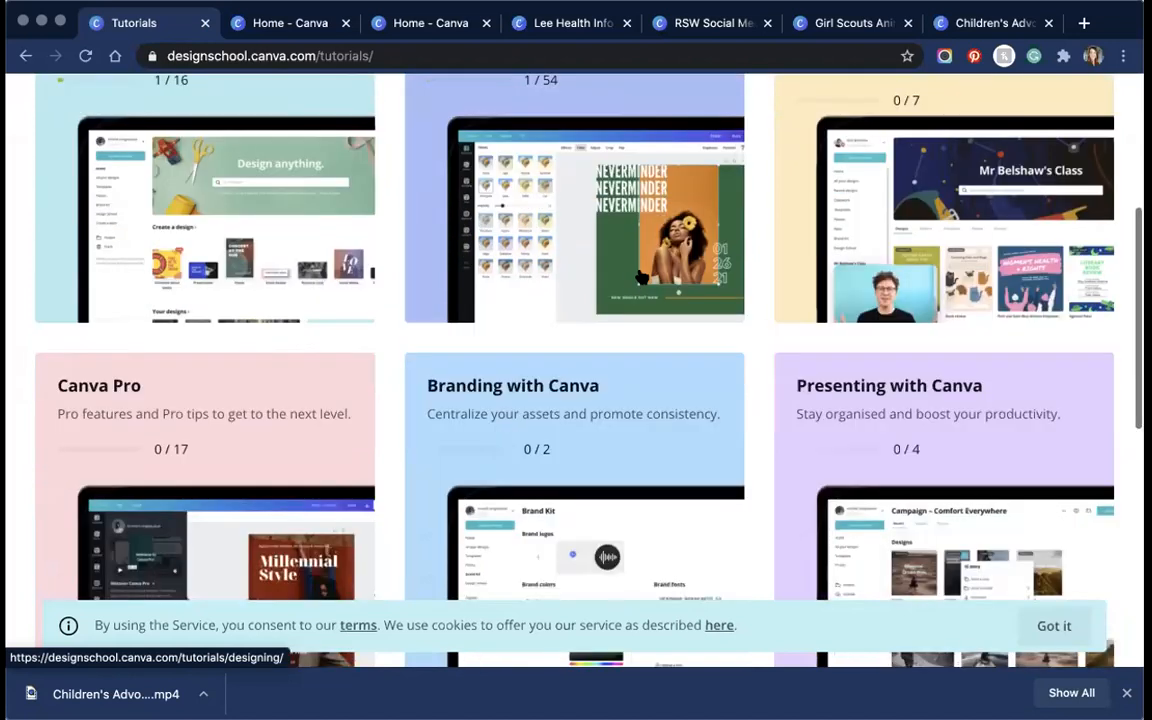
scroll(640, 278, down, 1)
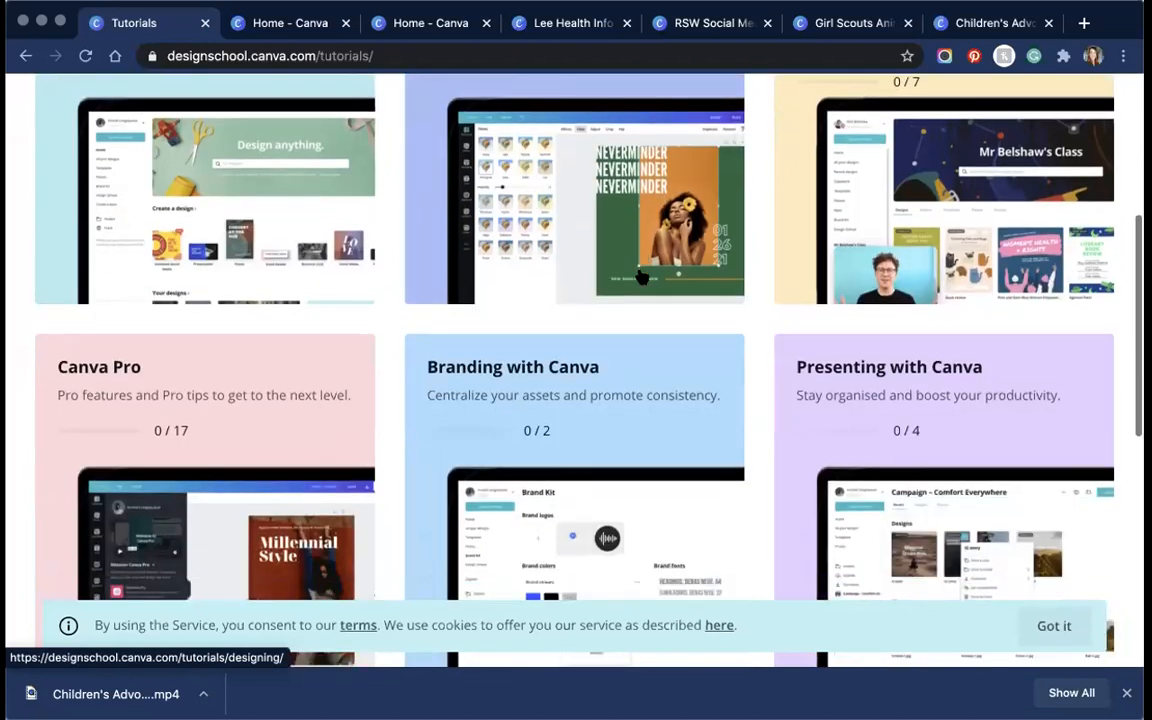
scroll(641, 278, down, 2)
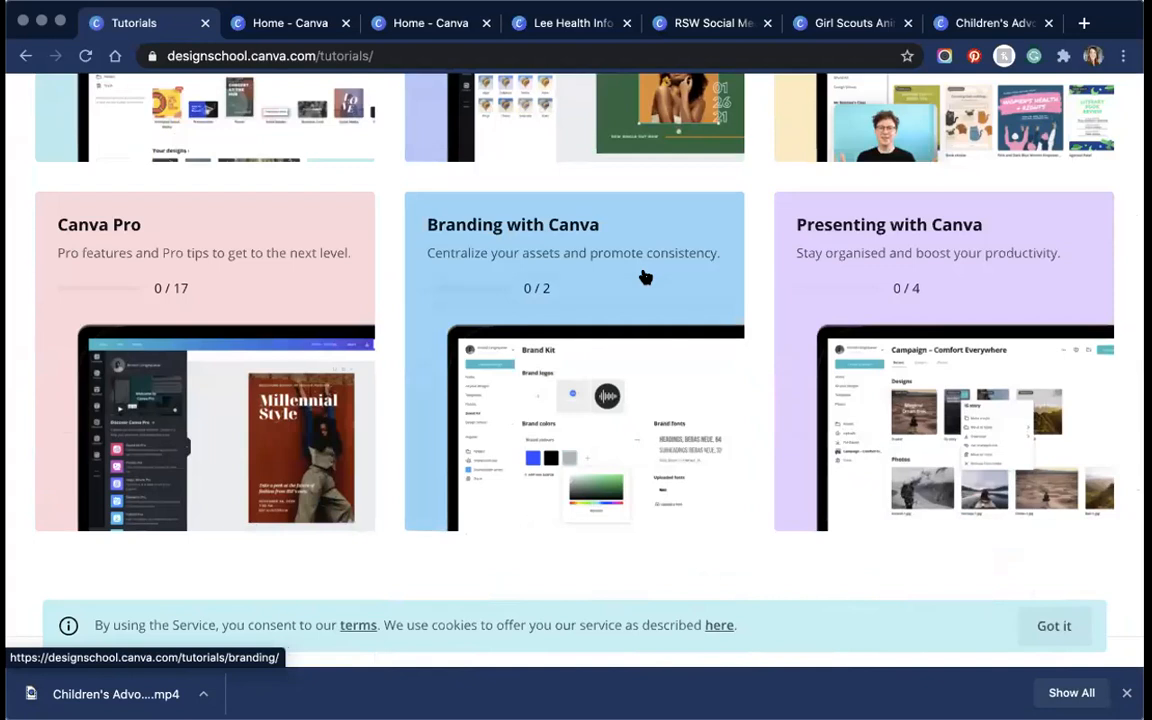
scroll(645, 278, down, 7)
scroll(645, 278, up, 7)
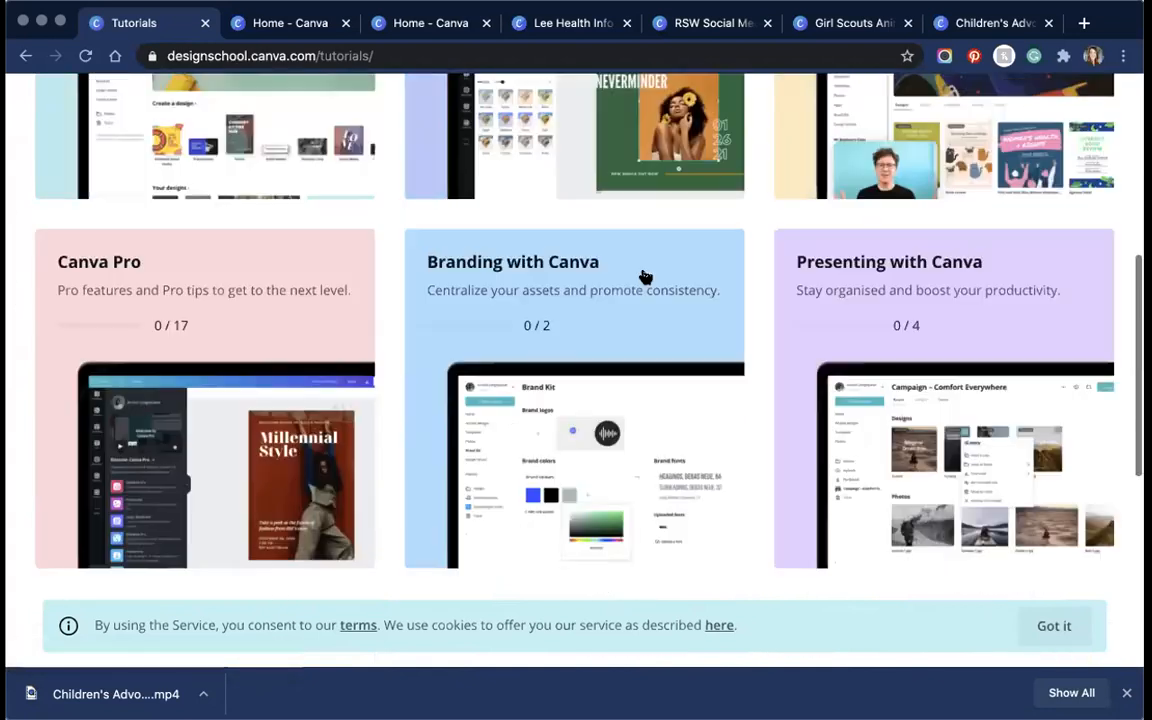
scroll(644, 274, up, 1)
scroll(643, 273, up, 5)
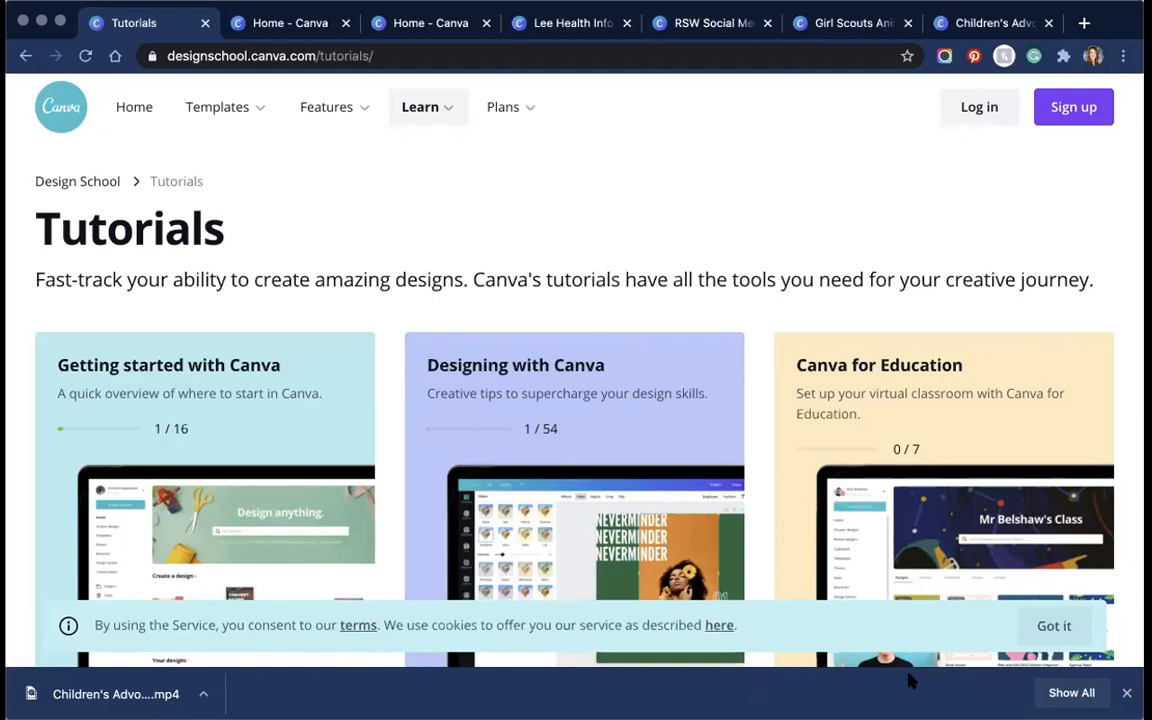
scroll(477, 391, down, 5)
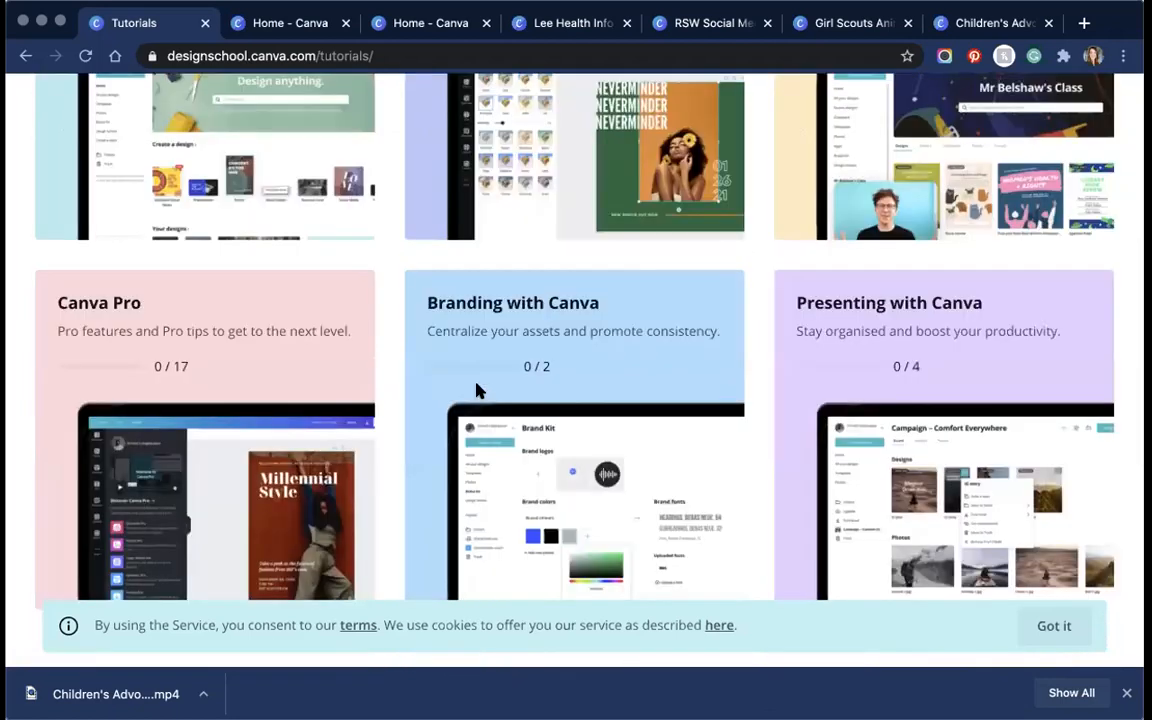
scroll(477, 391, down, 3)
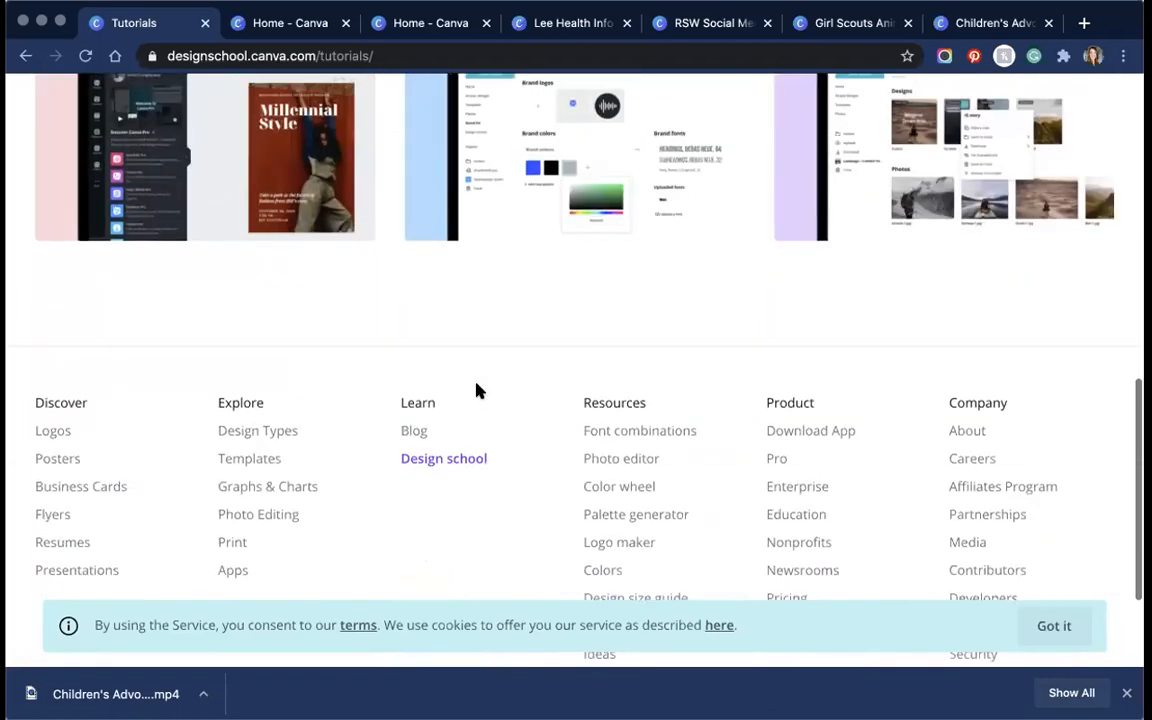
scroll(477, 391, up, 5)
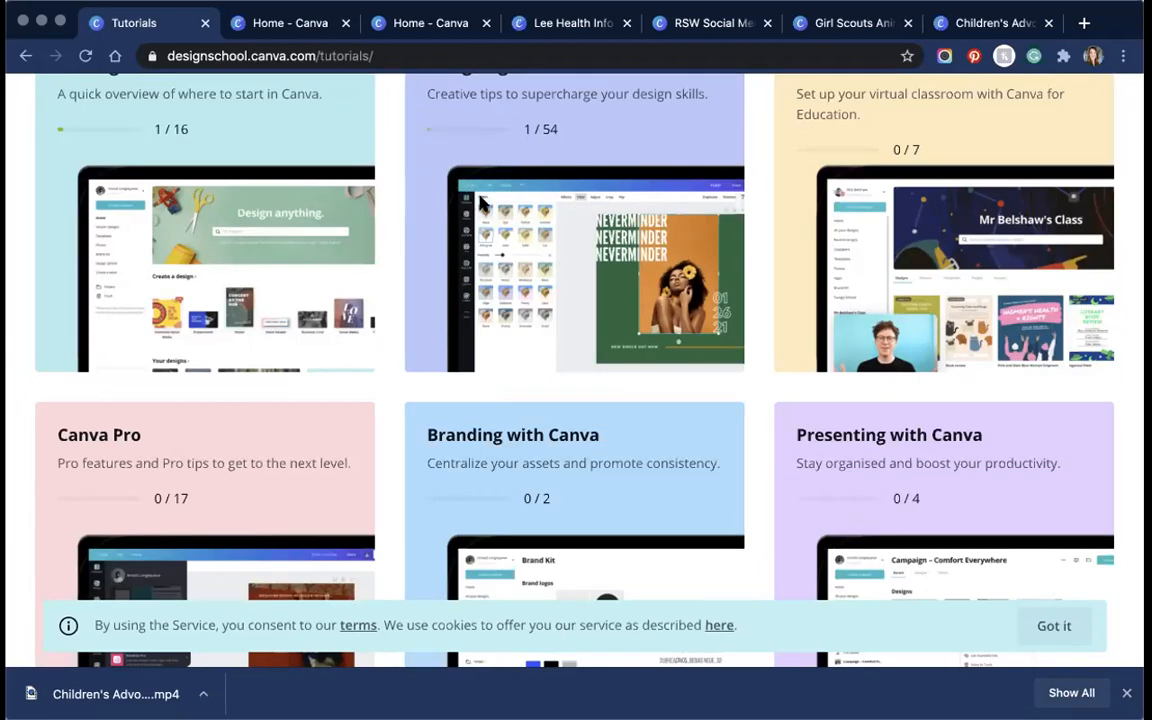
scroll(482, 203, up, 5)
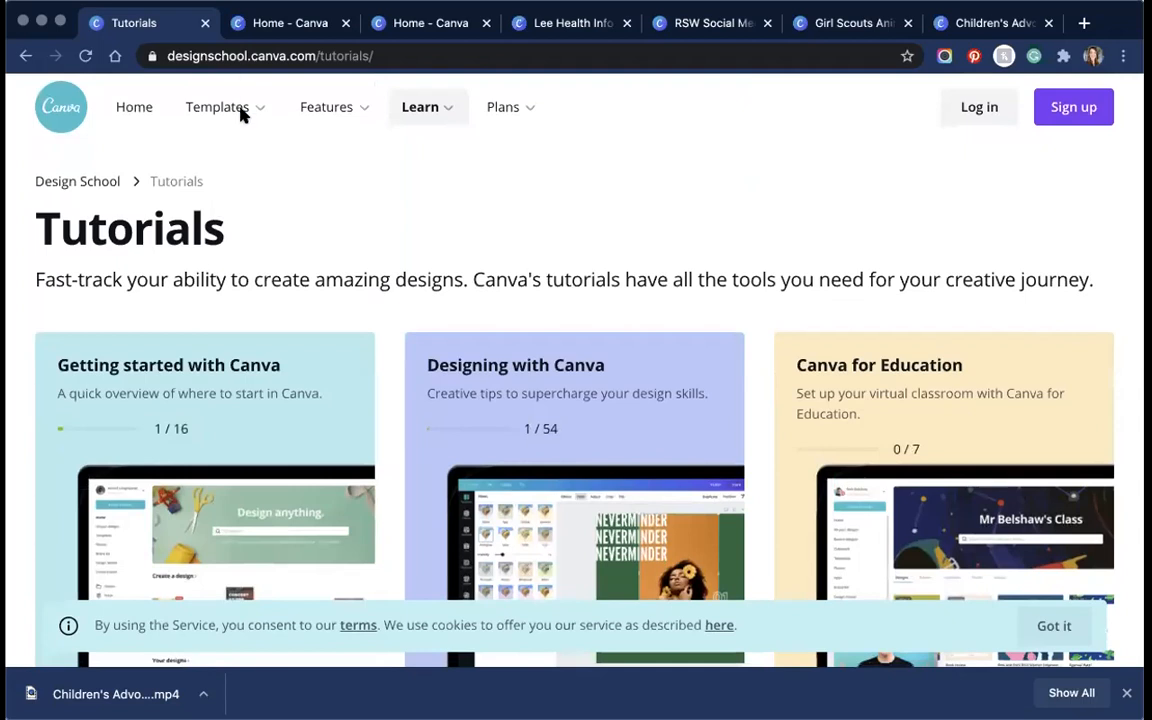
mouse_move(253, 113)
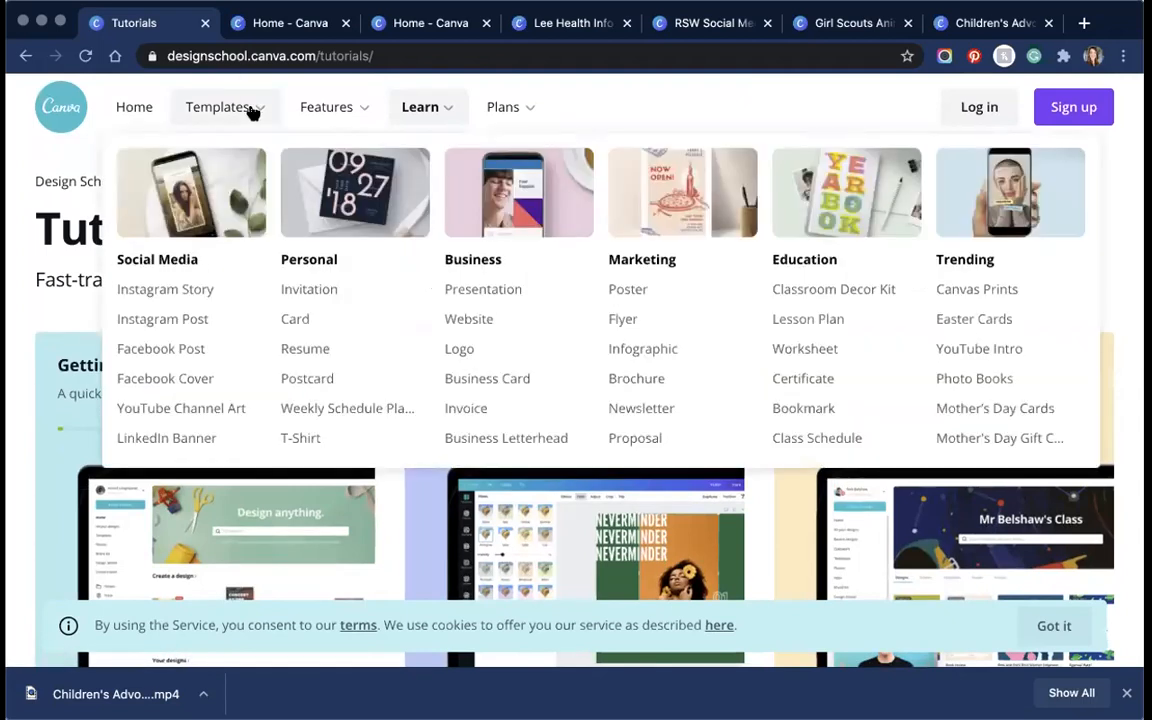